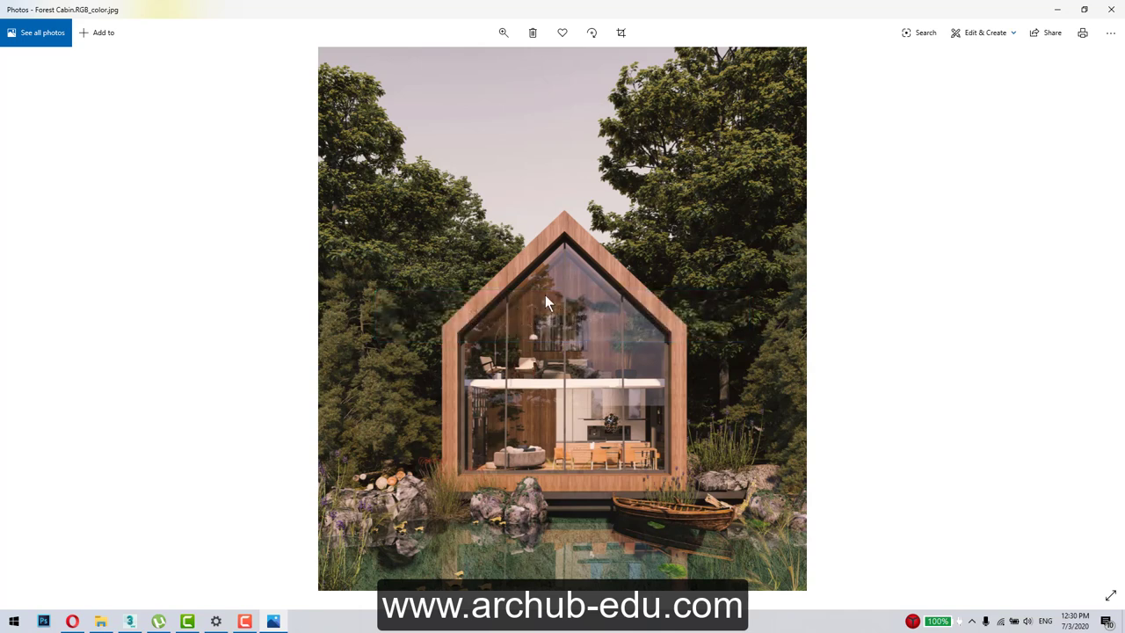
Switch from the forest cabin reference photo to the empty 3ds Max scene.
click(129, 621)
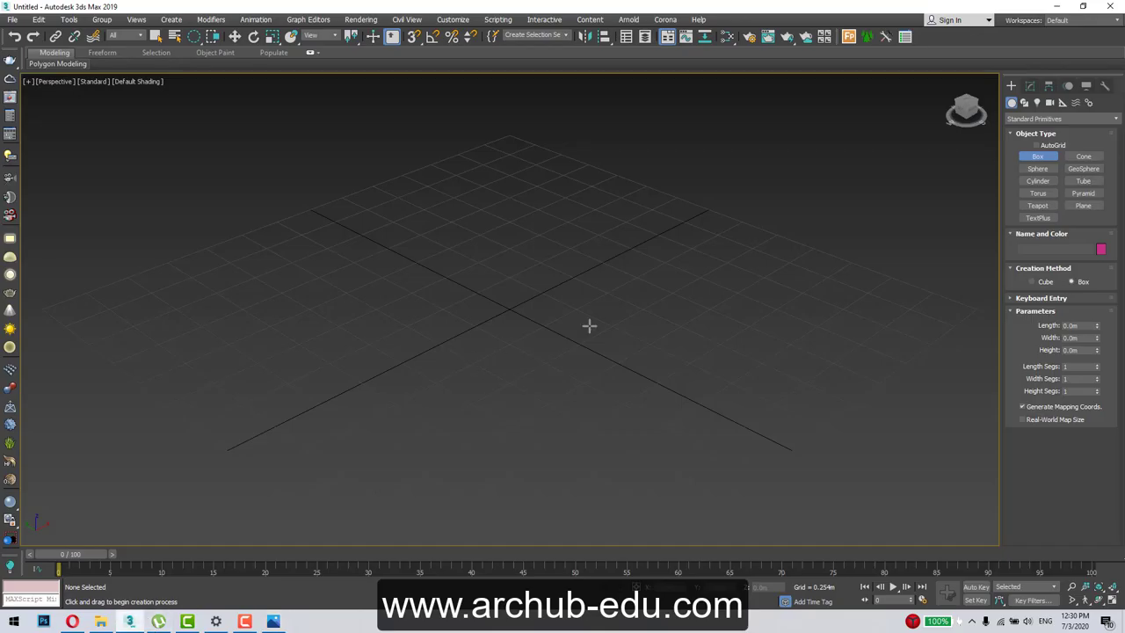
Draw a box and size it 8m long, 8m wide and 6.5m tall.
scroll(518, 324, down, 3)
drag(580, 228, 467, 414)
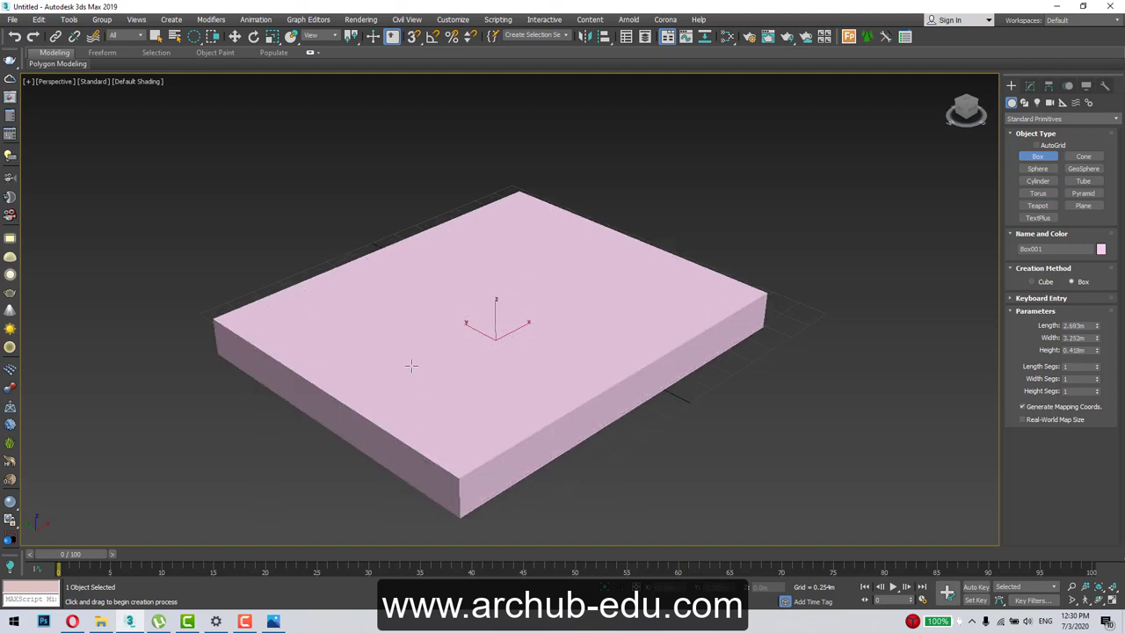
click(402, 333)
text(6)
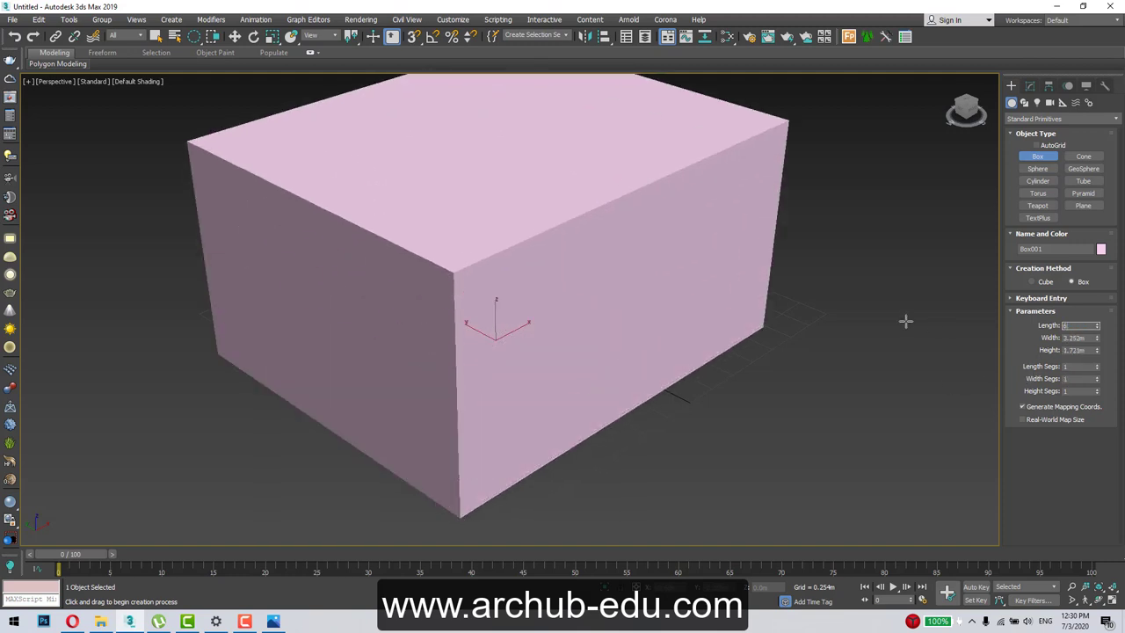
key(Tab)
text(6)
key(Tab)
key(Tab)
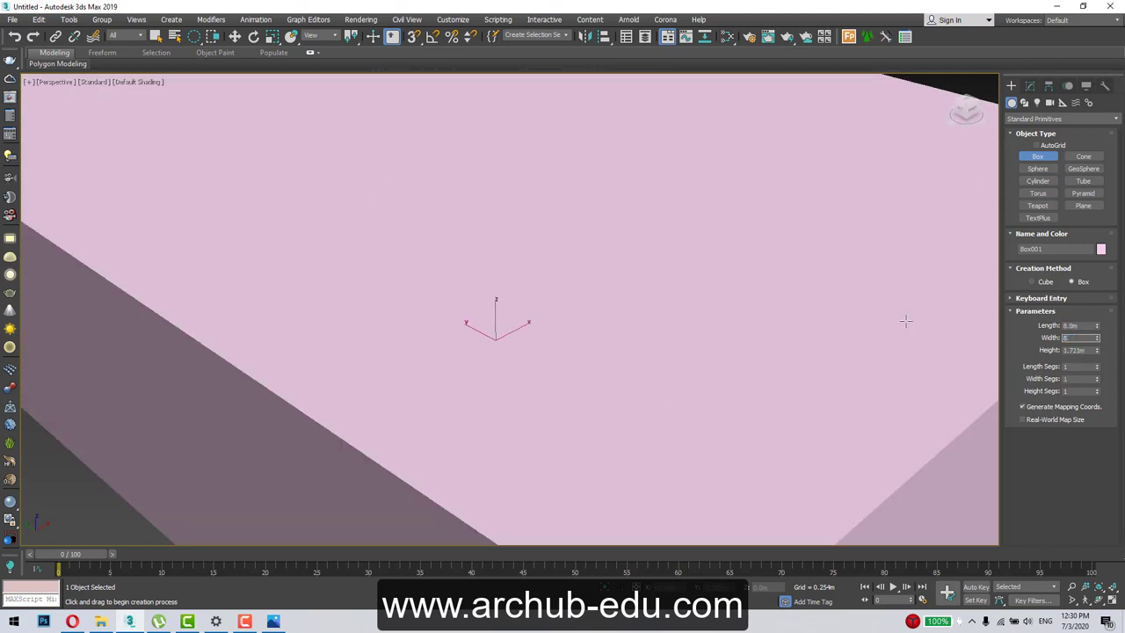
text(8)
key(Tab)
scroll(905, 321, down, 2)
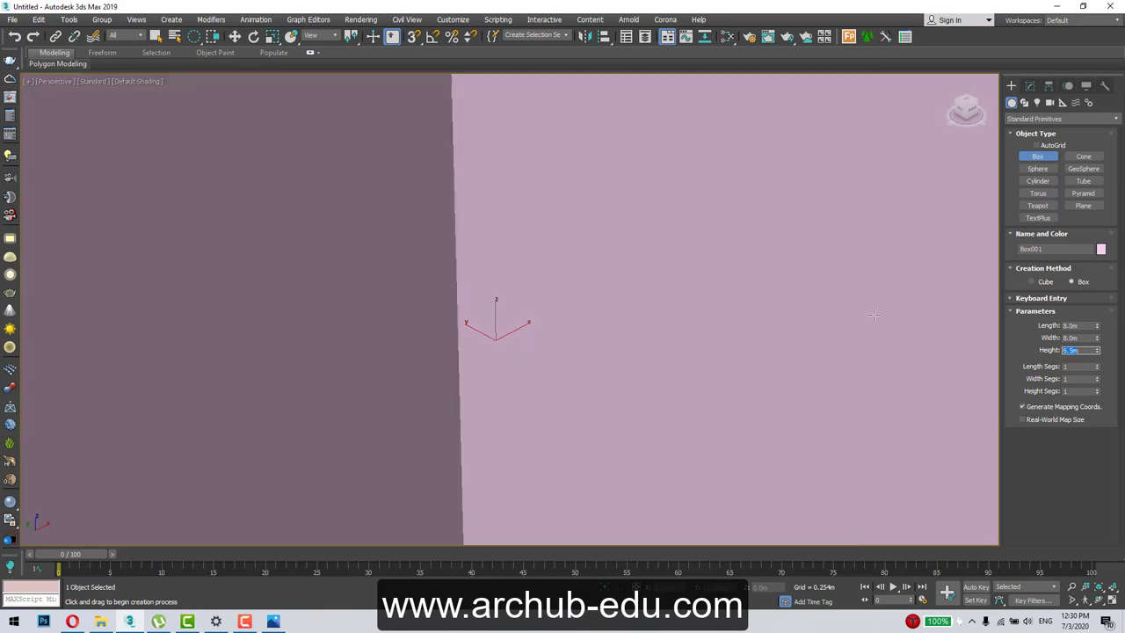
scroll(466, 290, down, 4)
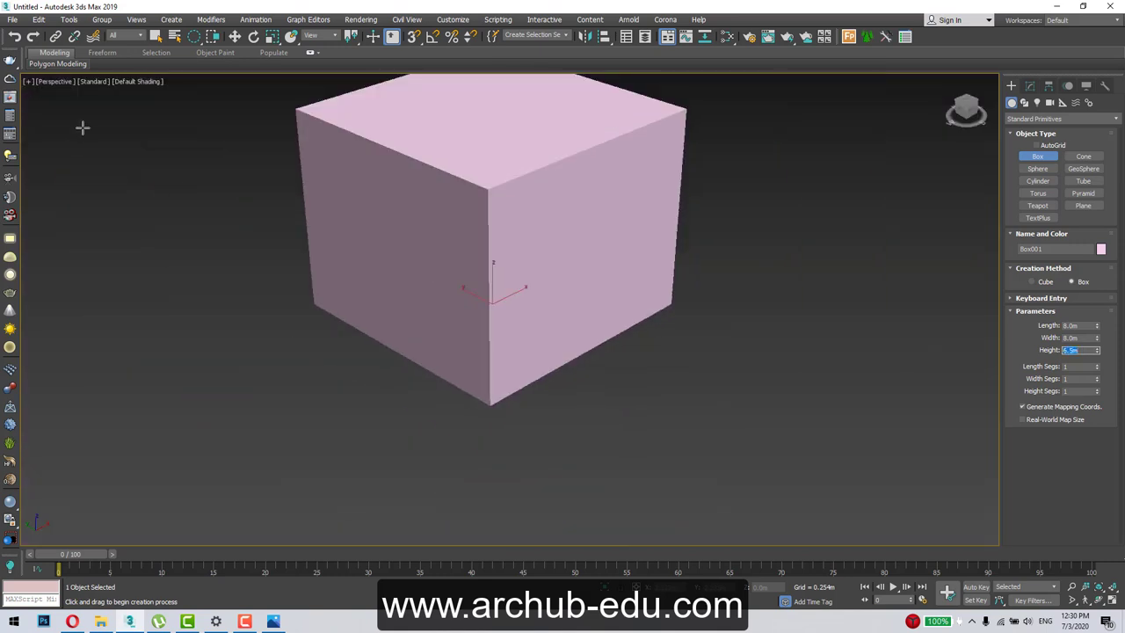
Switch the viewport shading to Edged Faces.
click(136, 80)
click(183, 213)
middle_drag(562, 209, 567, 276)
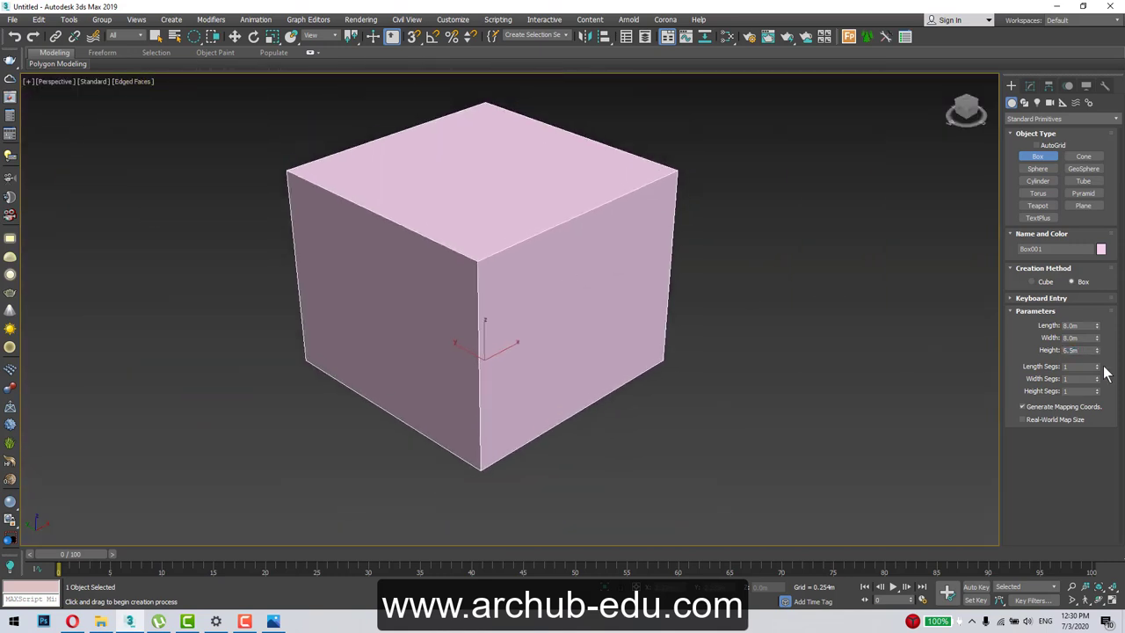
Give the box 2 width segments.
mouse_move(1097, 367)
mouse_down()
mouse_move(1096, 356)
mouse_move(1097, 391)
mouse_up()
drag(965, 110, 1015, 105)
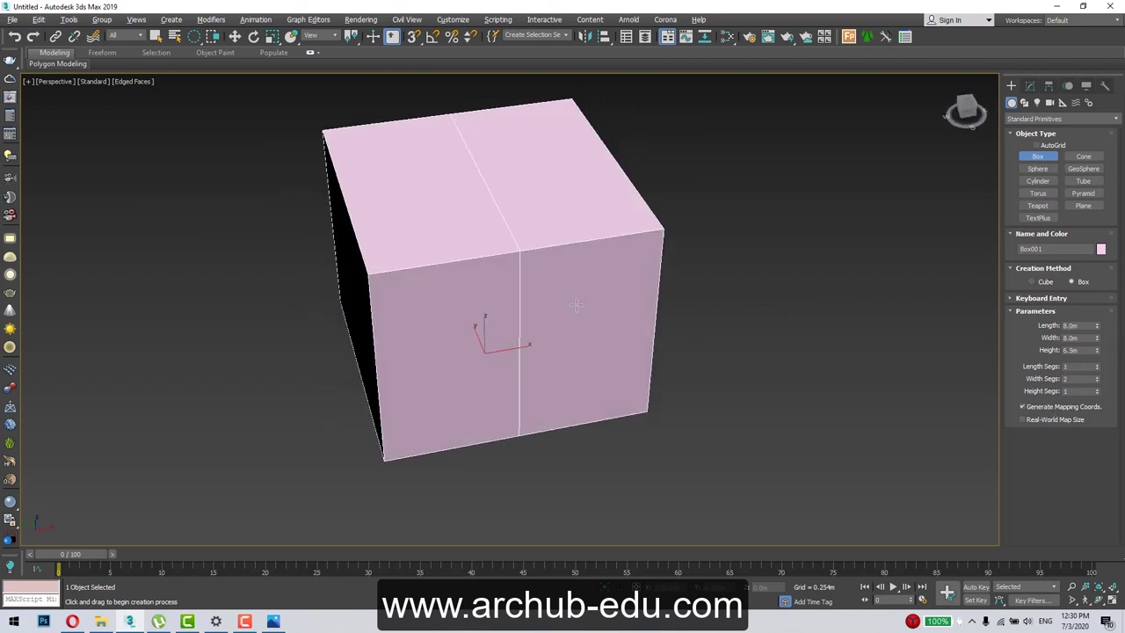
click(1030, 85)
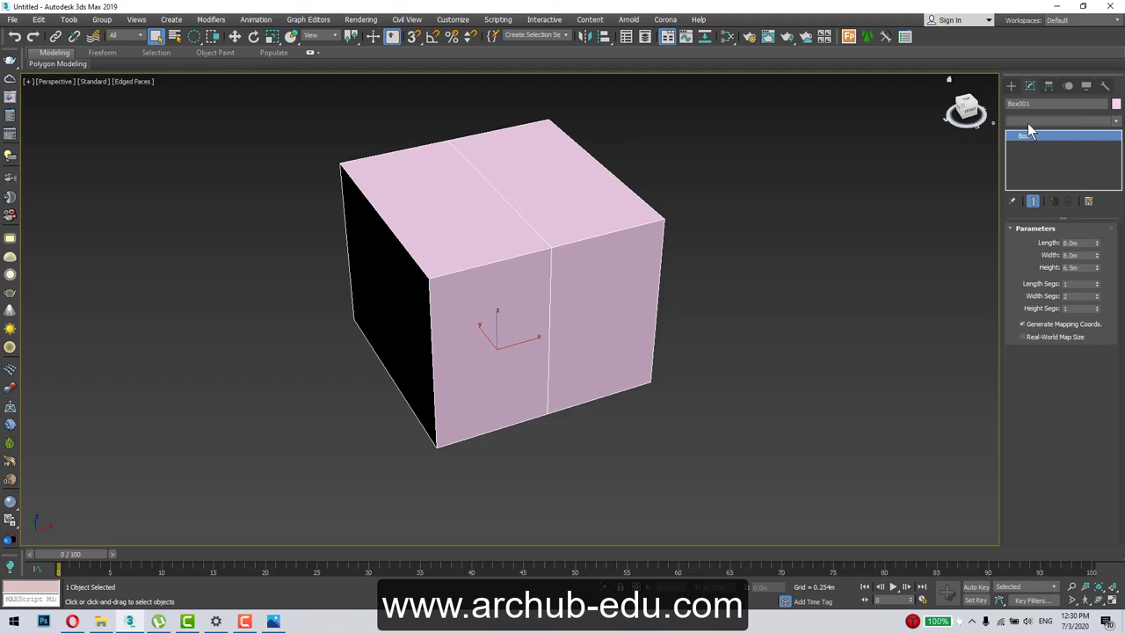
Add an Edit Poly modifier and select the top middle edge of the box.
click(1030, 121)
click(1037, 163)
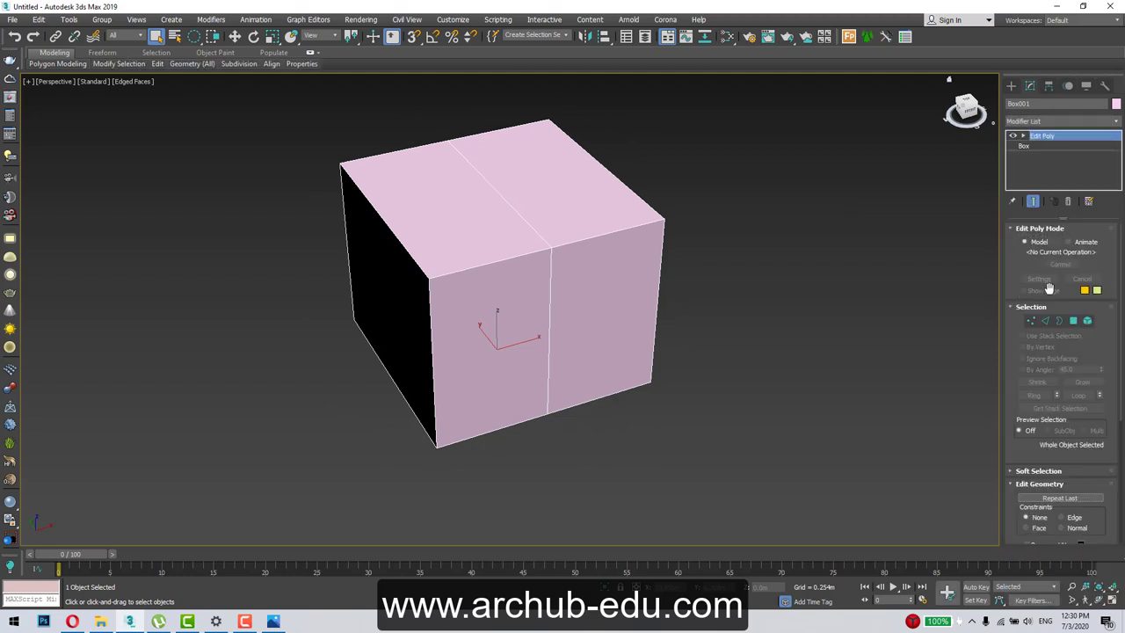
click(1045, 321)
click(527, 220)
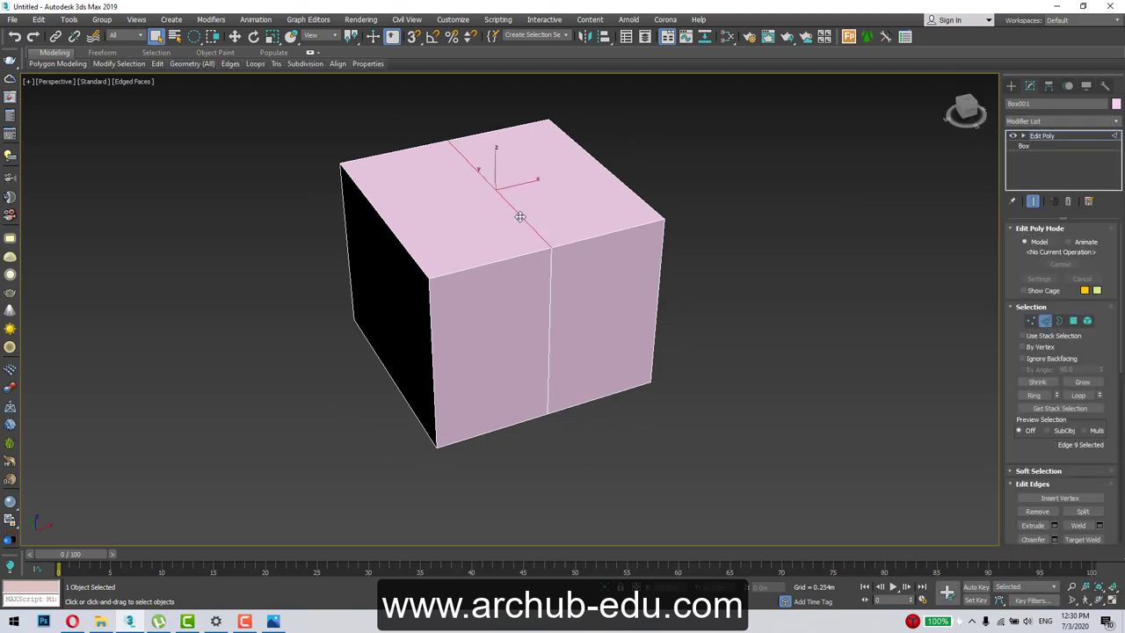
Raise the ridge edge to 9.0m with a Move Type-In Z offset, forming a gabled roof.
key(w)
drag(495, 157, 494, 160)
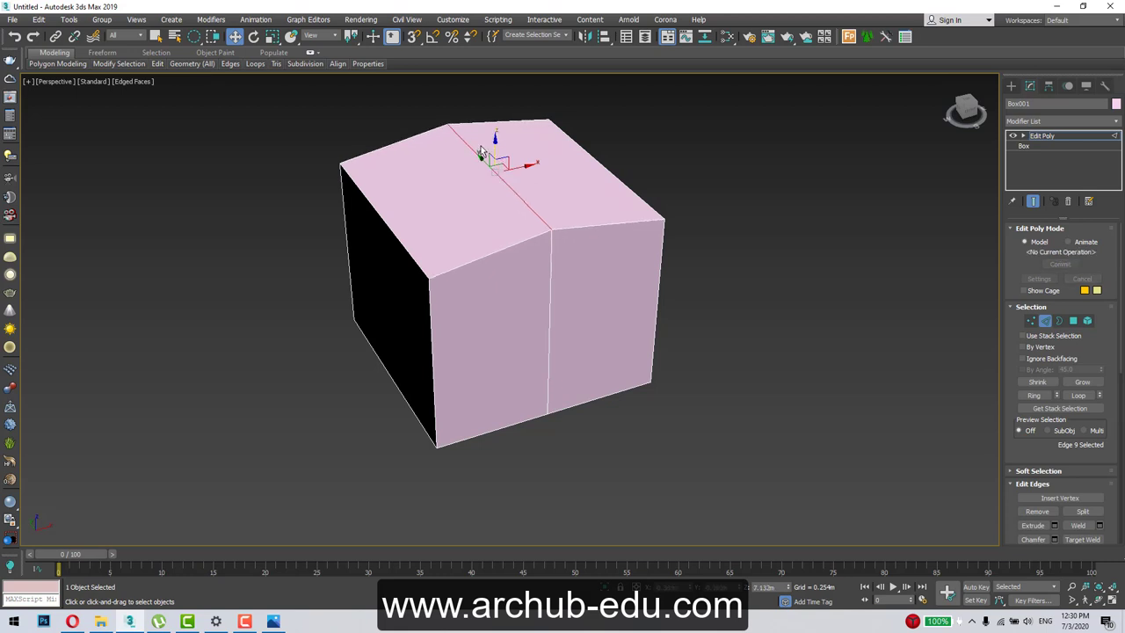
right_click(234, 36)
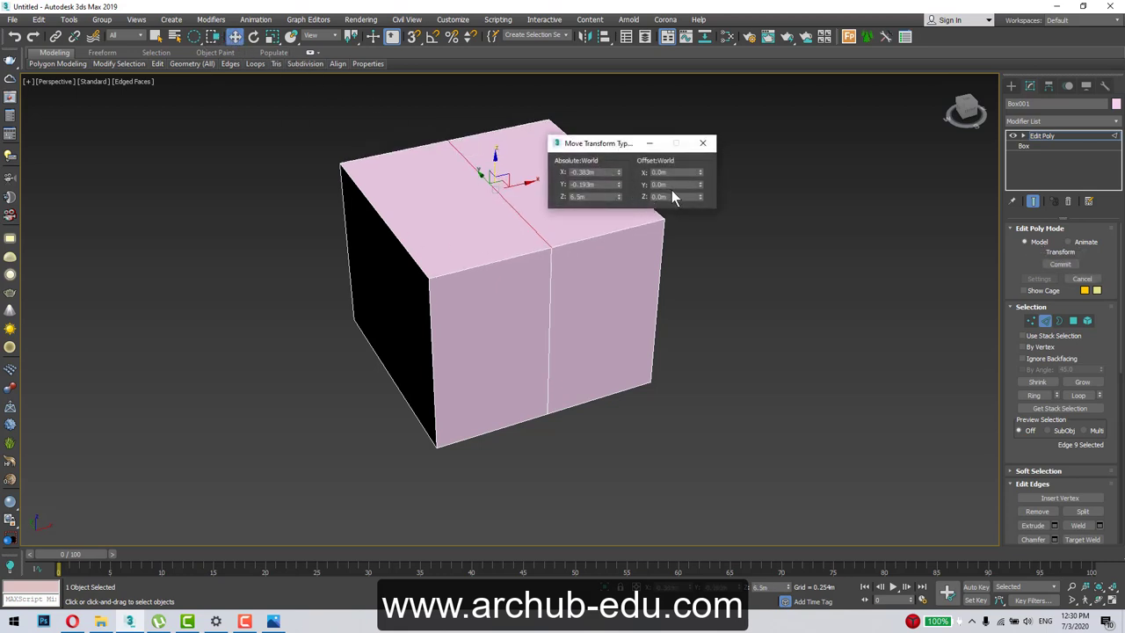
key(Return)
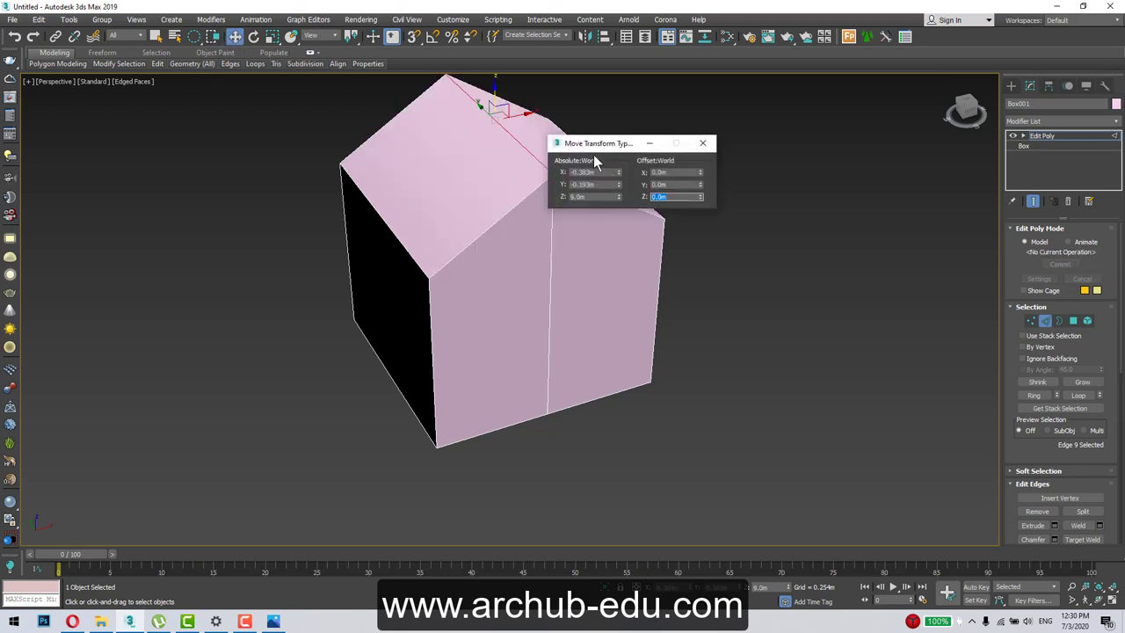
click(702, 142)
alt+middle_drag(634, 243, 1074, 301)
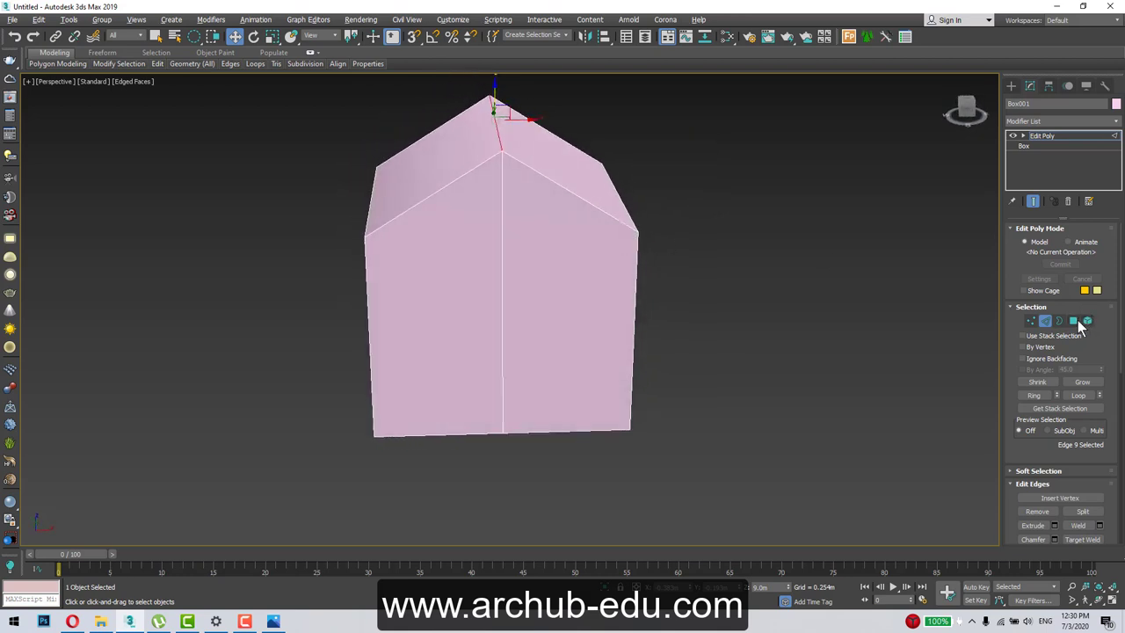
click(1074, 320)
Select both front faces and inset them by 0.5m.
click(625, 319)
ctrl+click(477, 311)
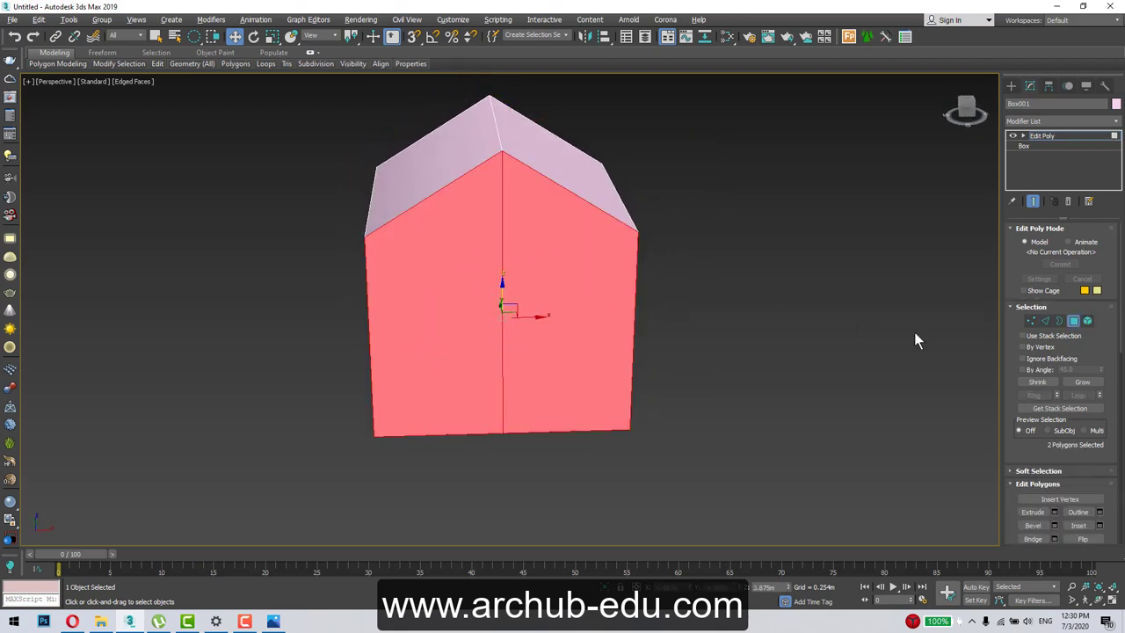
scroll(1054, 422, down, 1)
click(1098, 472)
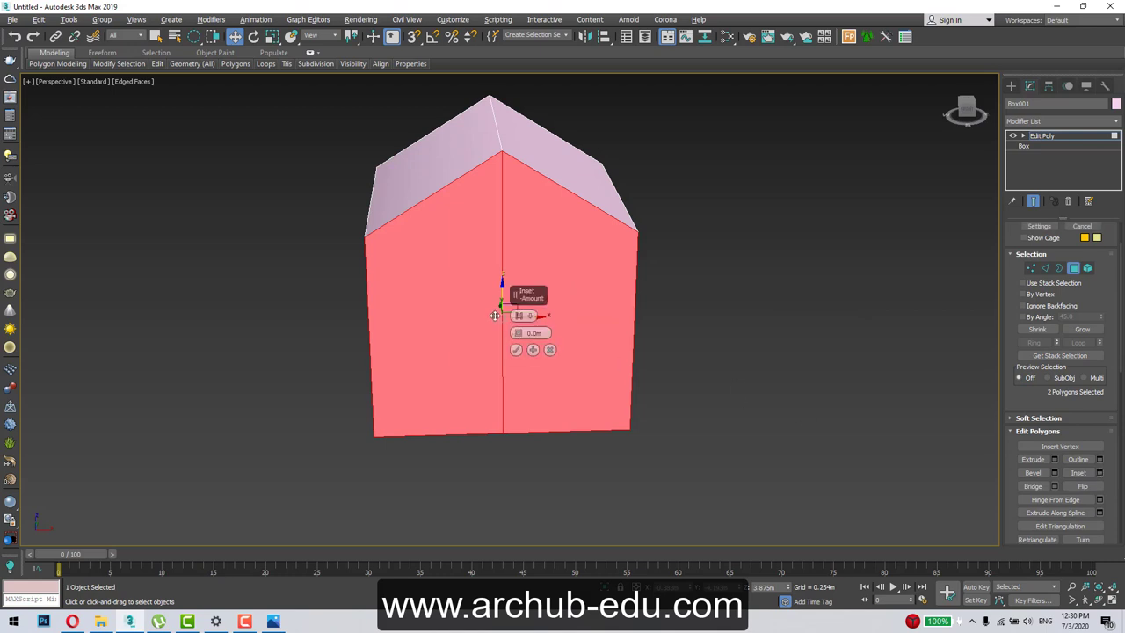
click(538, 334)
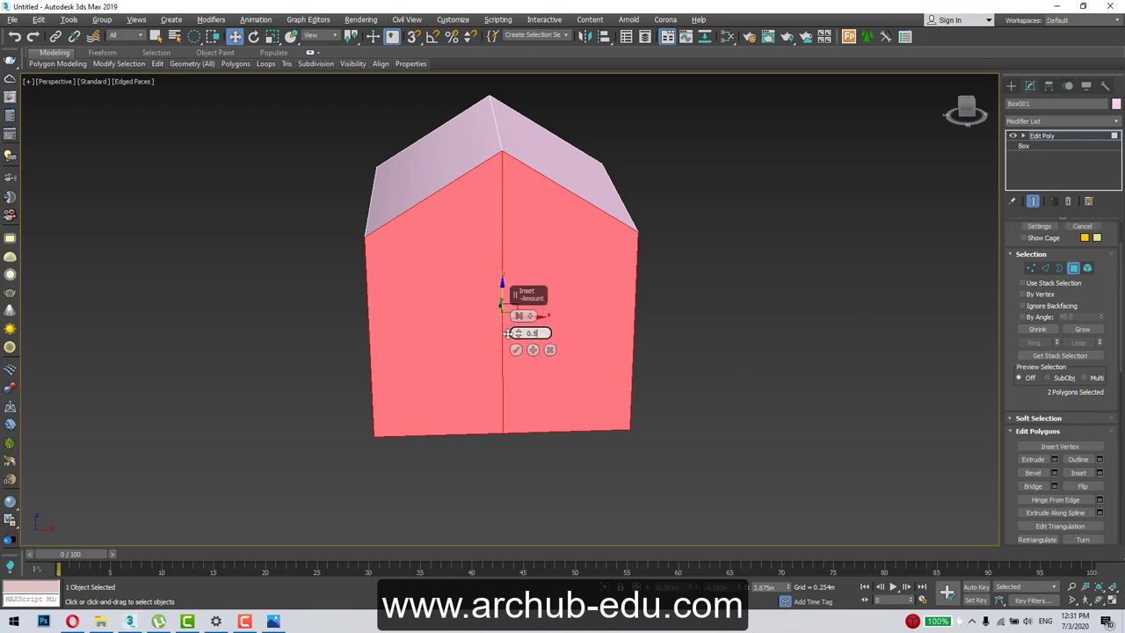
key(Return)
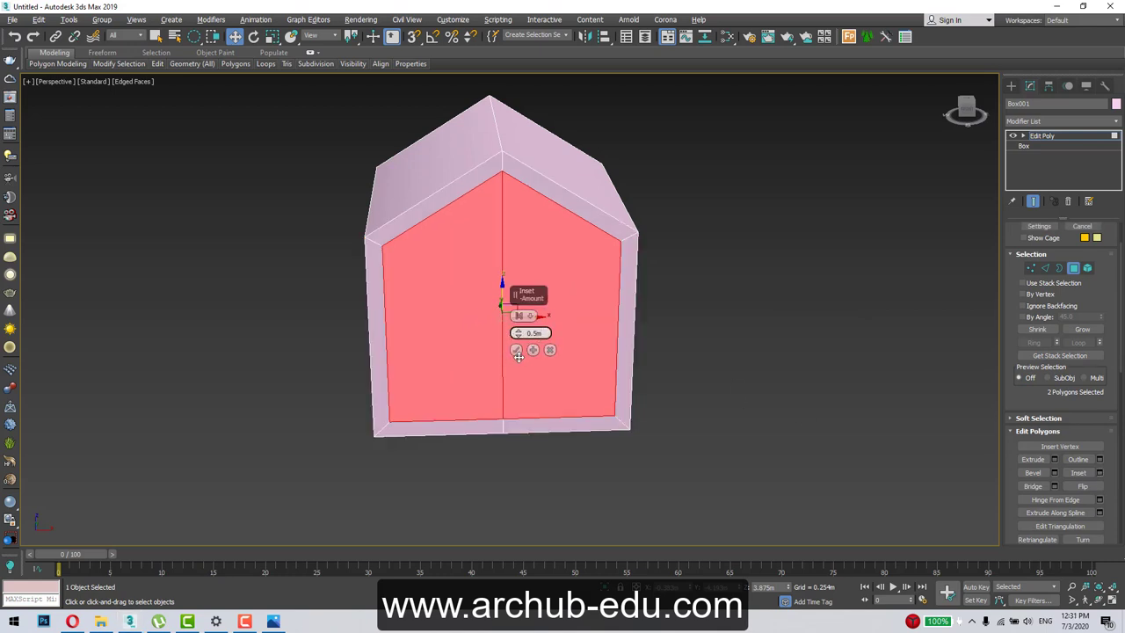
click(516, 351)
Extrude the inset front faces by -0.5m to recess them.
click(1054, 460)
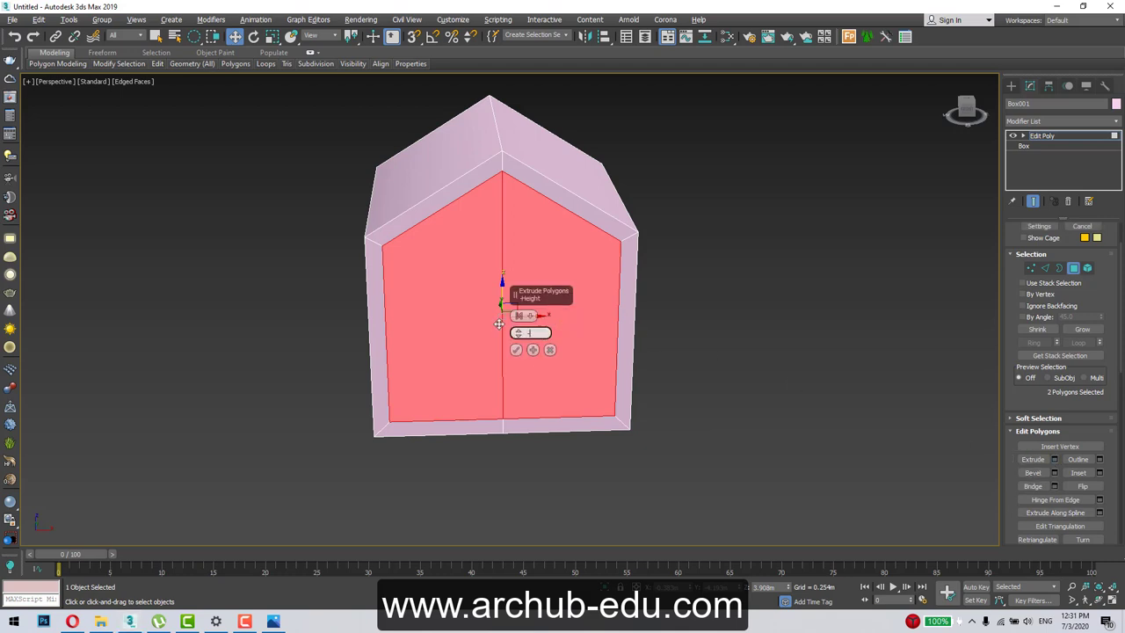
text(-0.5)
key(Return)
click(515, 351)
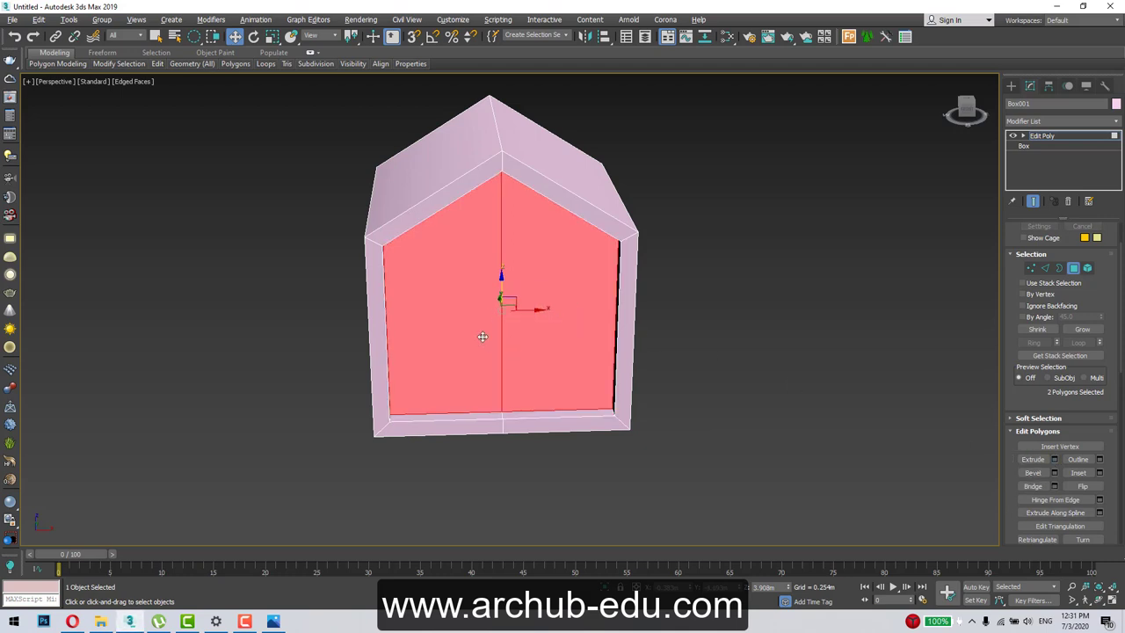
mouse_move(484, 334)
alt+middle_down()
mouse_move(456, 320)
mouse_move(486, 304)
mouse_move(477, 313)
alt+middle_up()
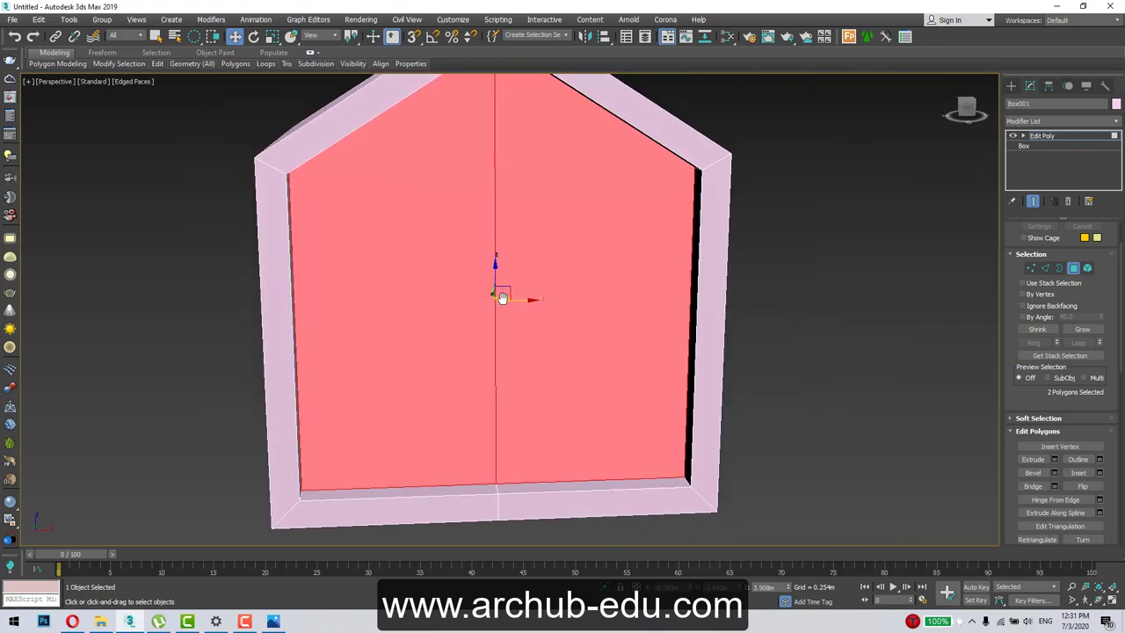
Reselect the left and right front faces at Polygon level.
click(1071, 267)
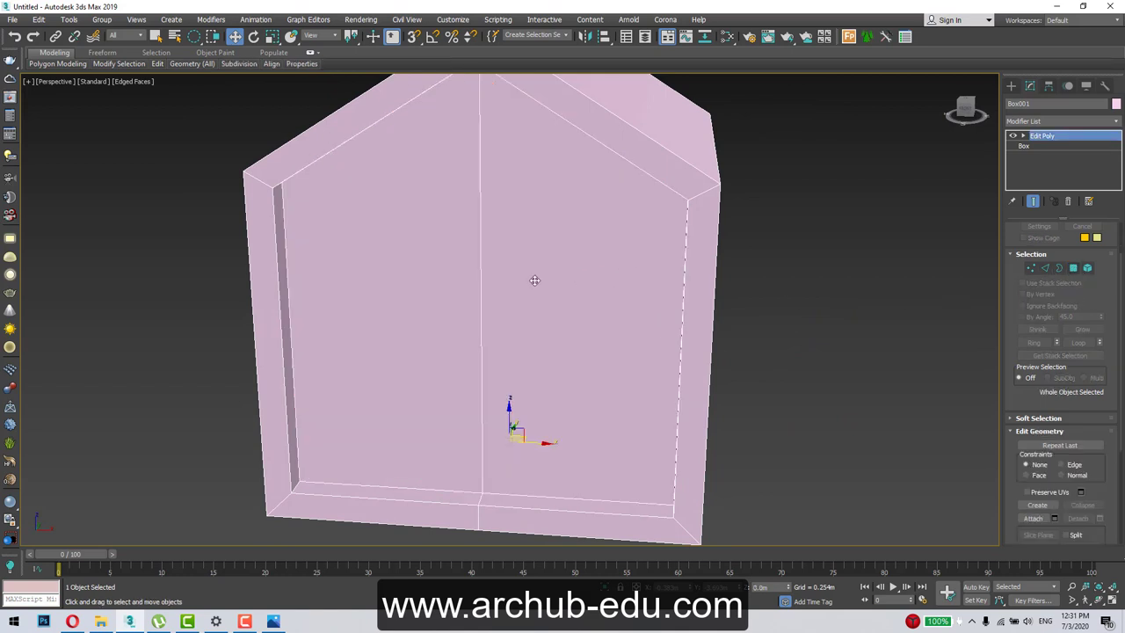
click(1073, 267)
click(430, 285)
alt+middle_drag(429, 287, 437, 294)
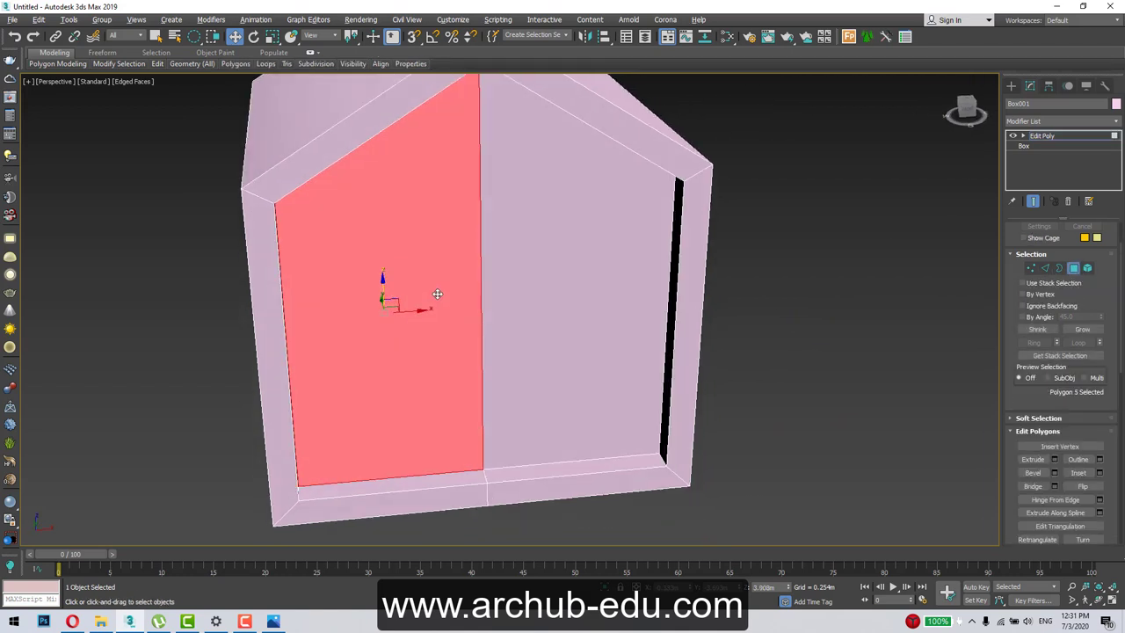
ctrl+click(530, 294)
scroll(1035, 474, down, 1)
scroll(1046, 479, down, 2)
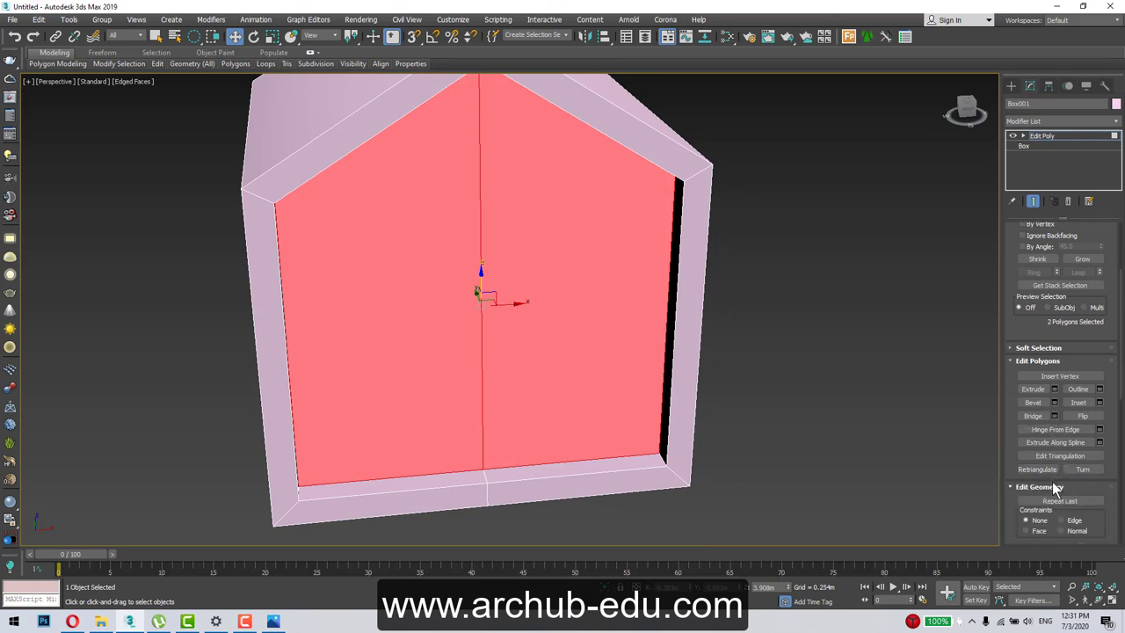
scroll(1052, 482, down, 2)
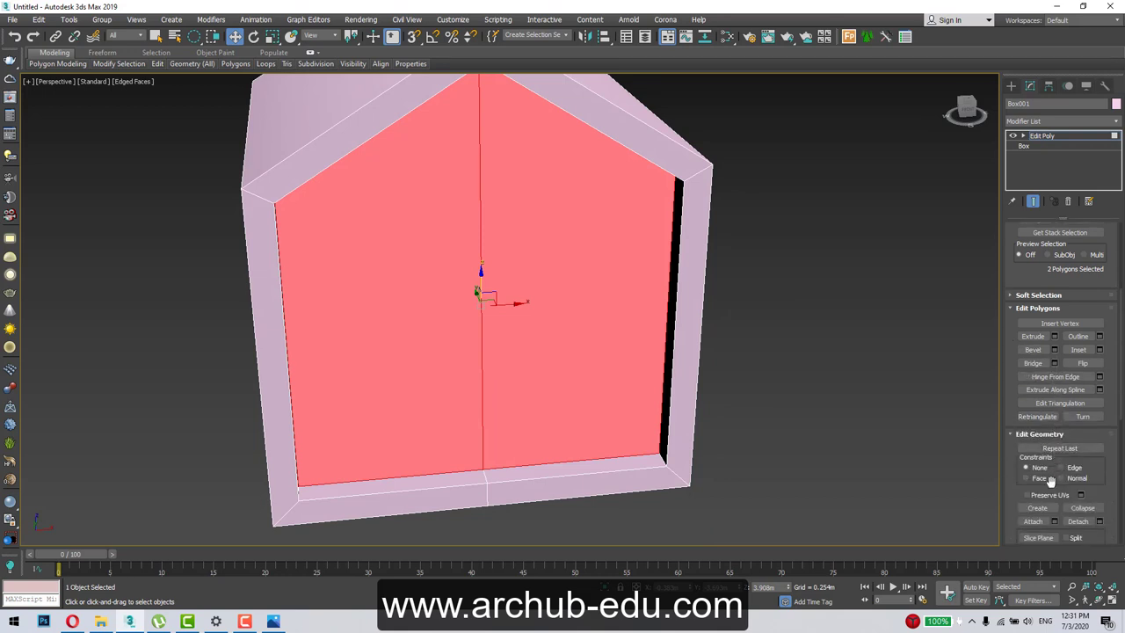
scroll(1055, 502, down, 2)
scroll(1047, 475, down, 1)
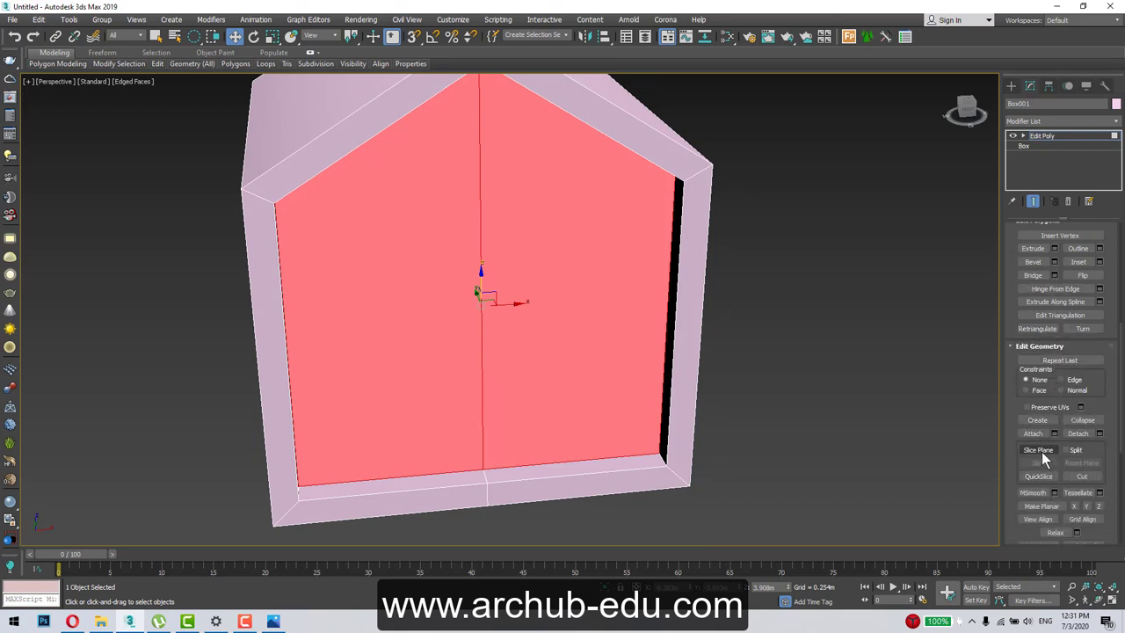
Turn on the Slice Plane, rotate it vertical with angle snap, and move it across the front face.
click(1041, 452)
alt+middle_drag(475, 367, 466, 385)
key(e)
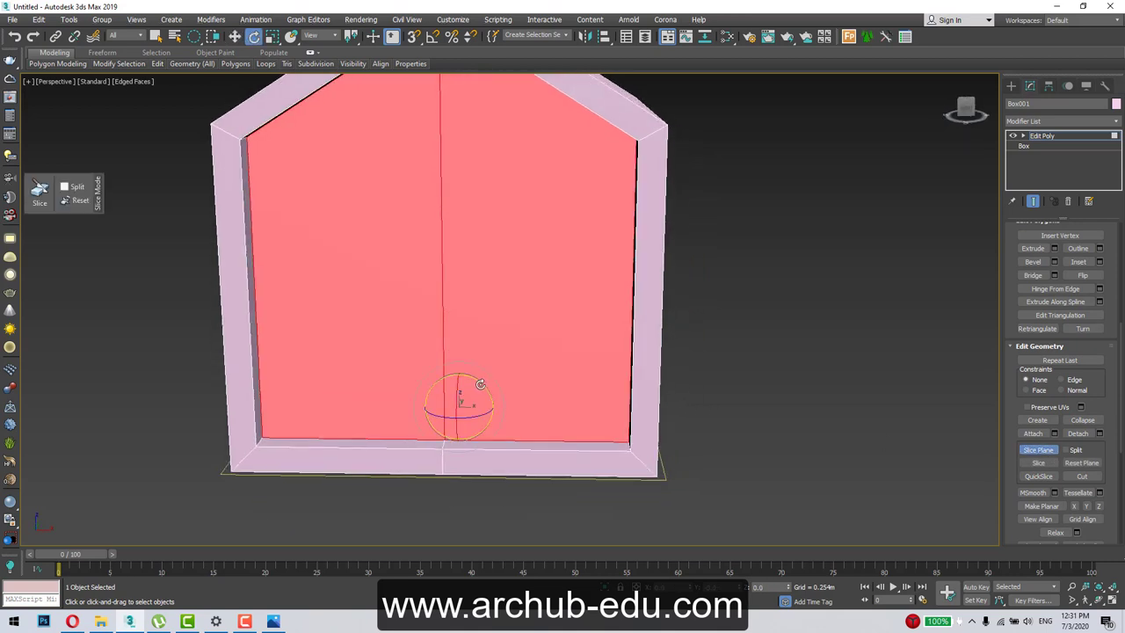
drag(480, 384, 540, 476)
click(431, 37)
mouse_move(475, 387)
mouse_down()
mouse_move(488, 437)
mouse_move(570, 408)
mouse_up()
key(w)
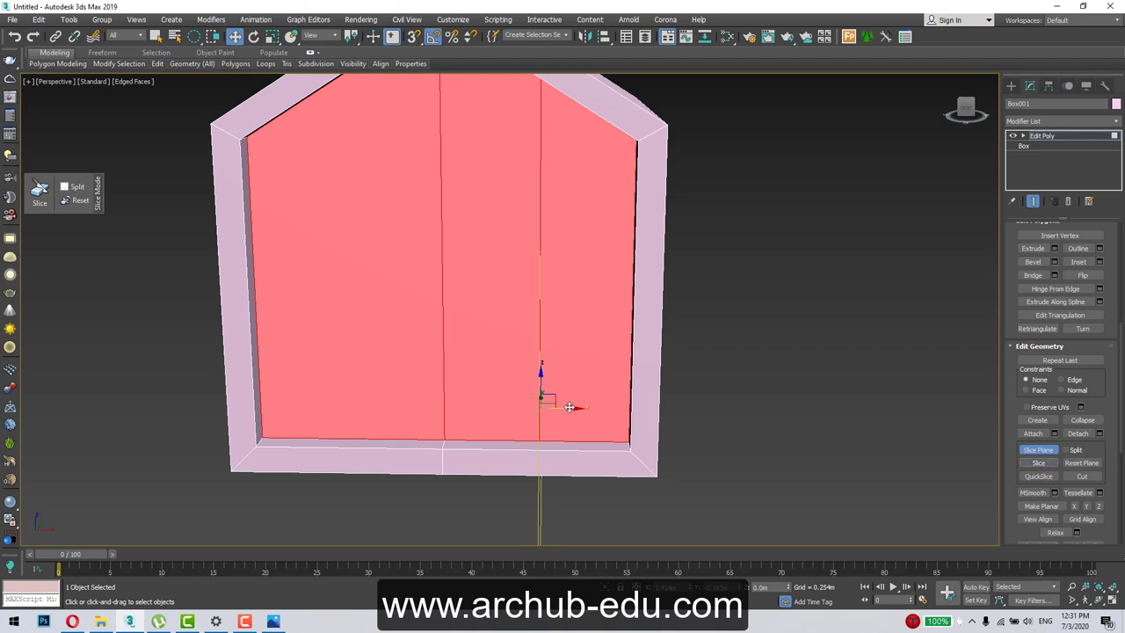
drag(569, 407, 395, 407)
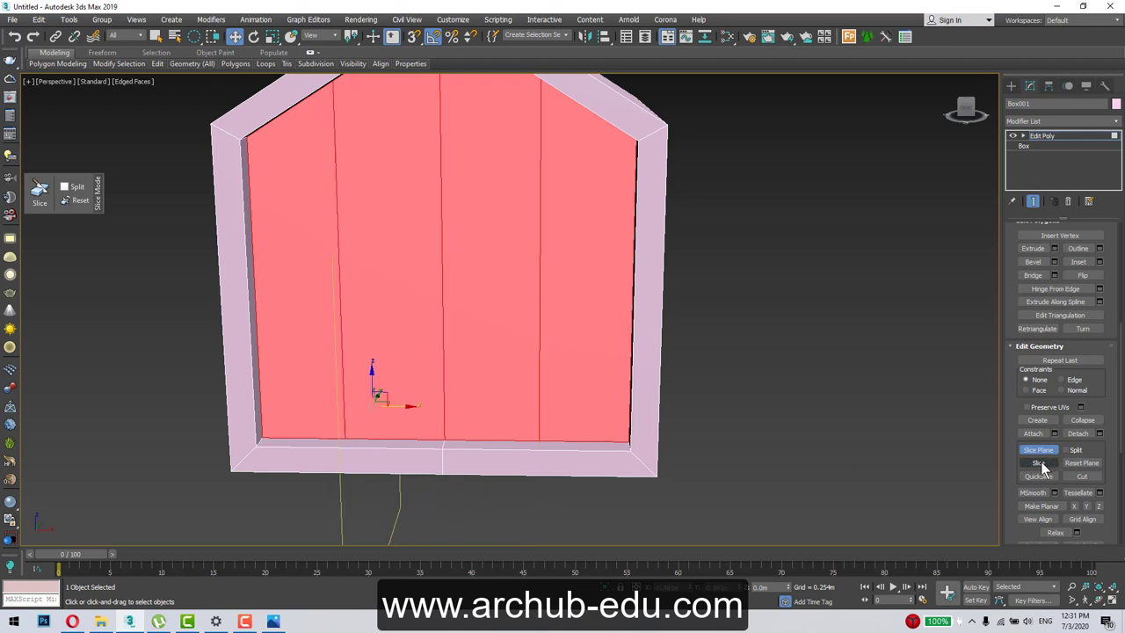
Inset each window strip separately using the By Polygon inset.
click(1100, 261)
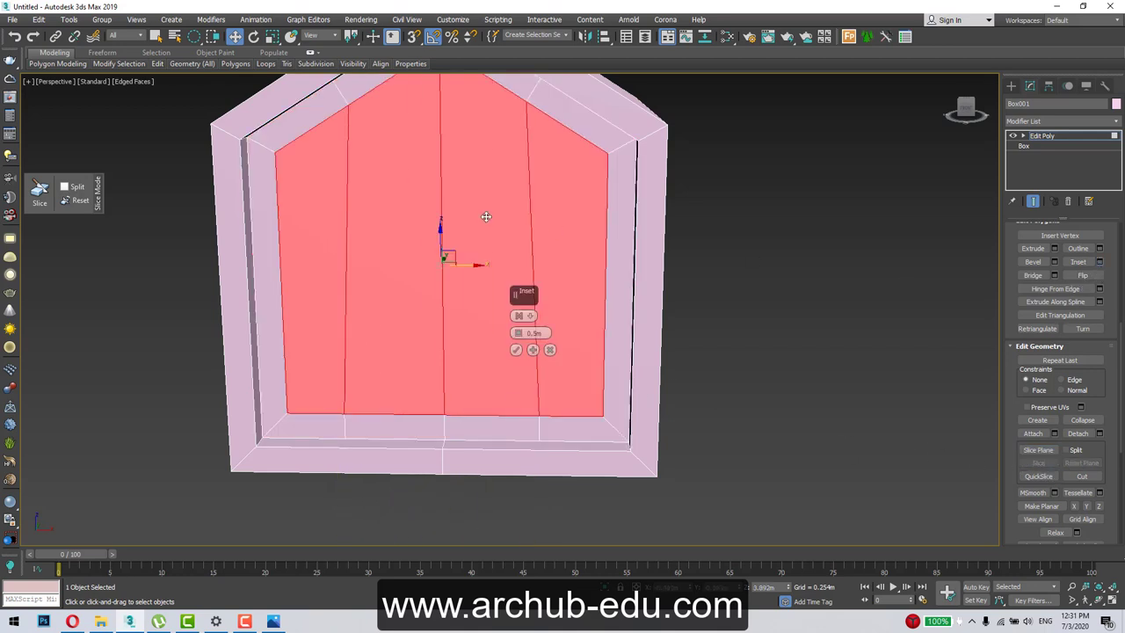
click(527, 318)
click(549, 340)
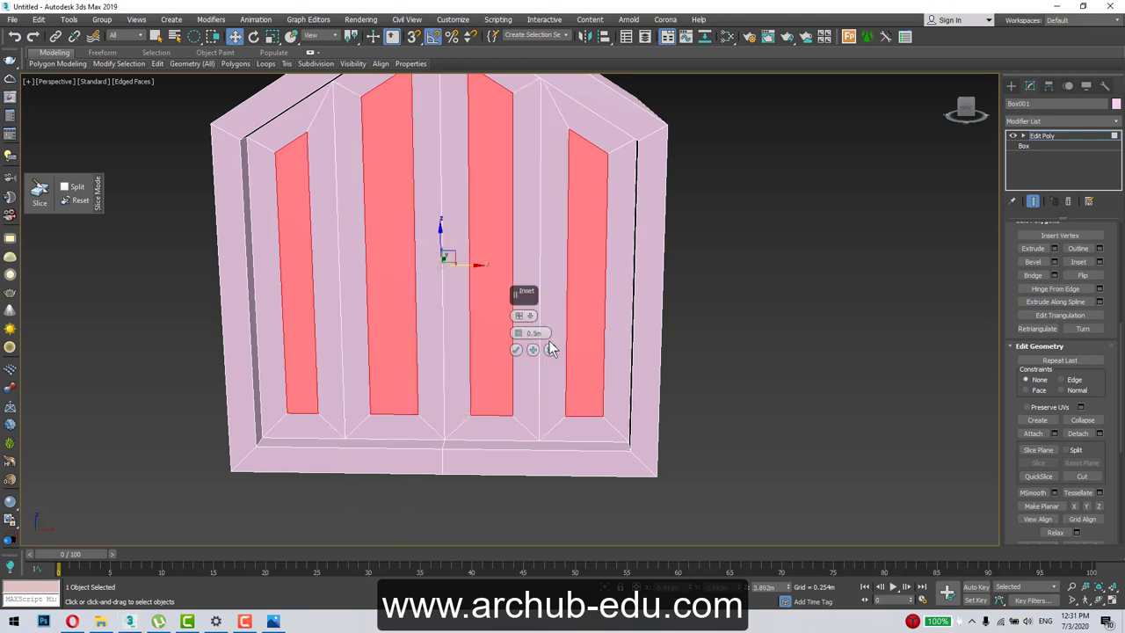
drag(517, 332, 522, 420)
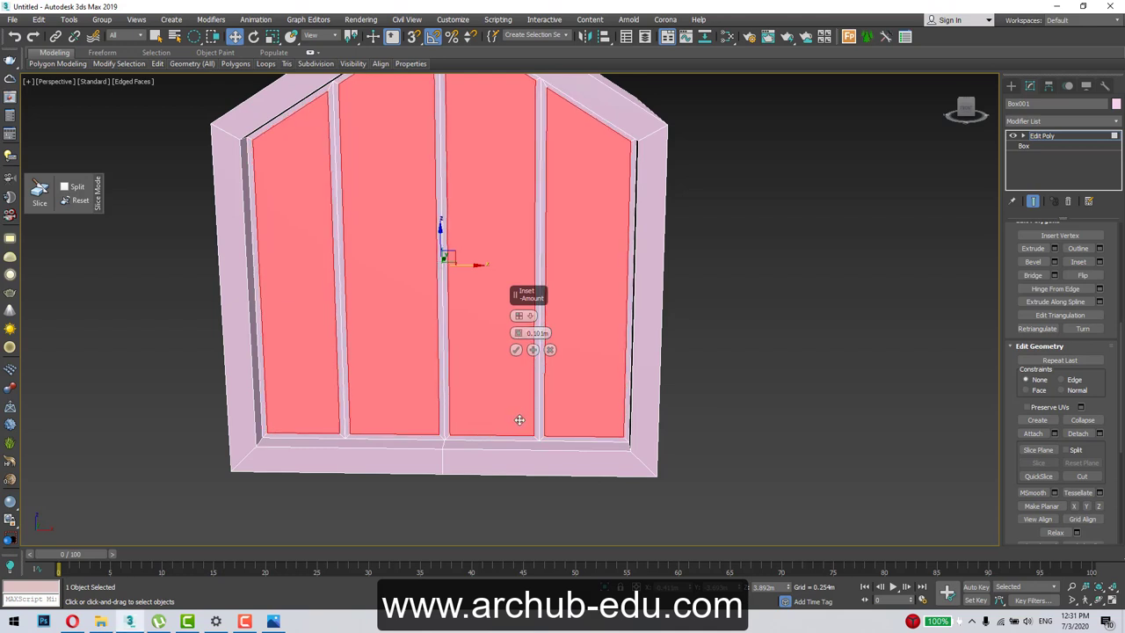
click(516, 351)
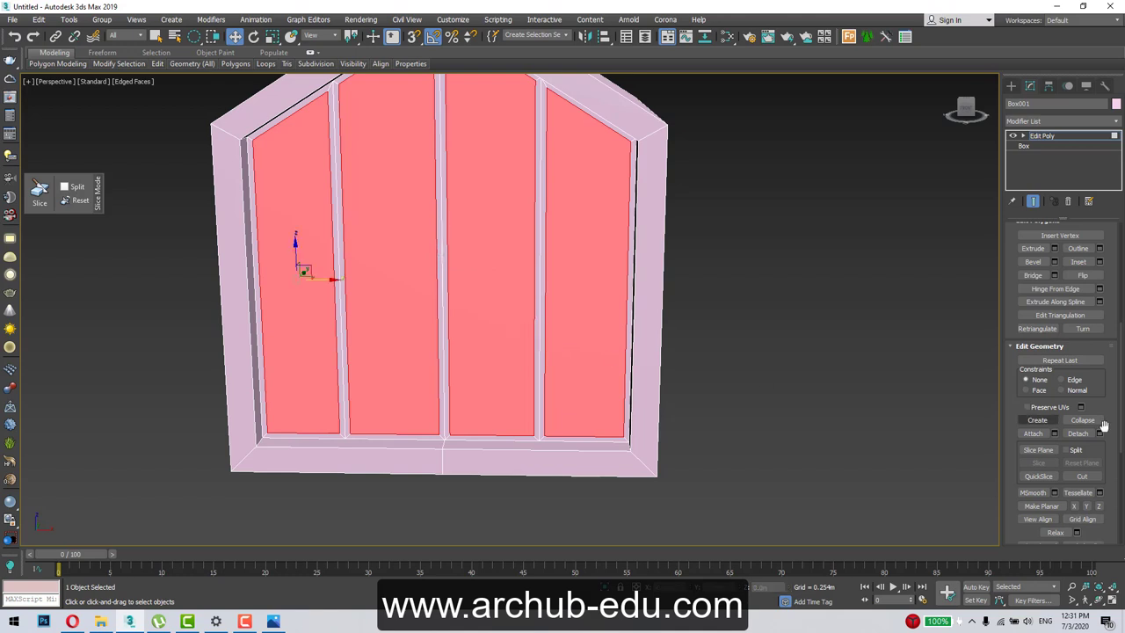
Extrude the strips -0.205m inward, then clear the selection and exit Polygon mode.
click(1054, 249)
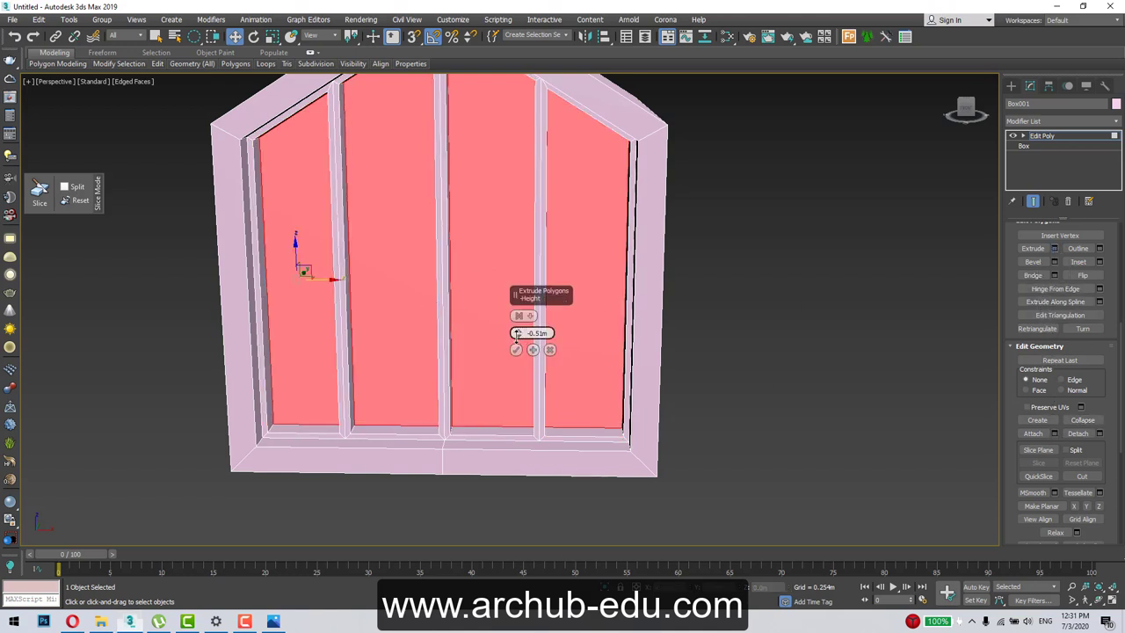
drag(507, 359, 507, 258)
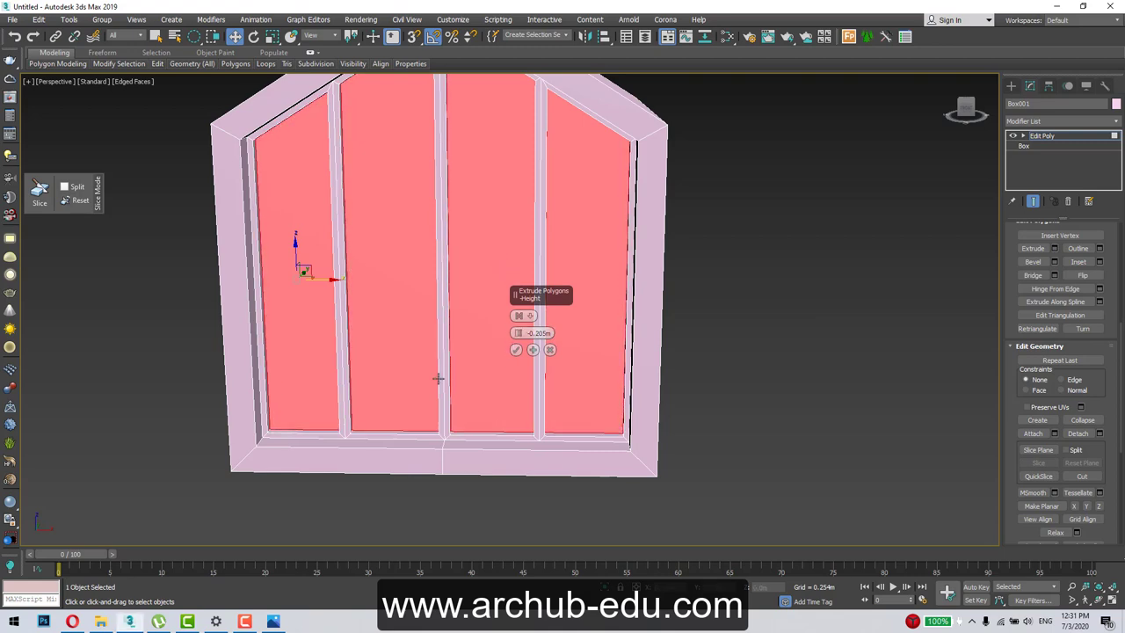
mouse_move(366, 231)
alt+middle_down()
mouse_move(417, 205)
mouse_move(477, 314)
alt+middle_up()
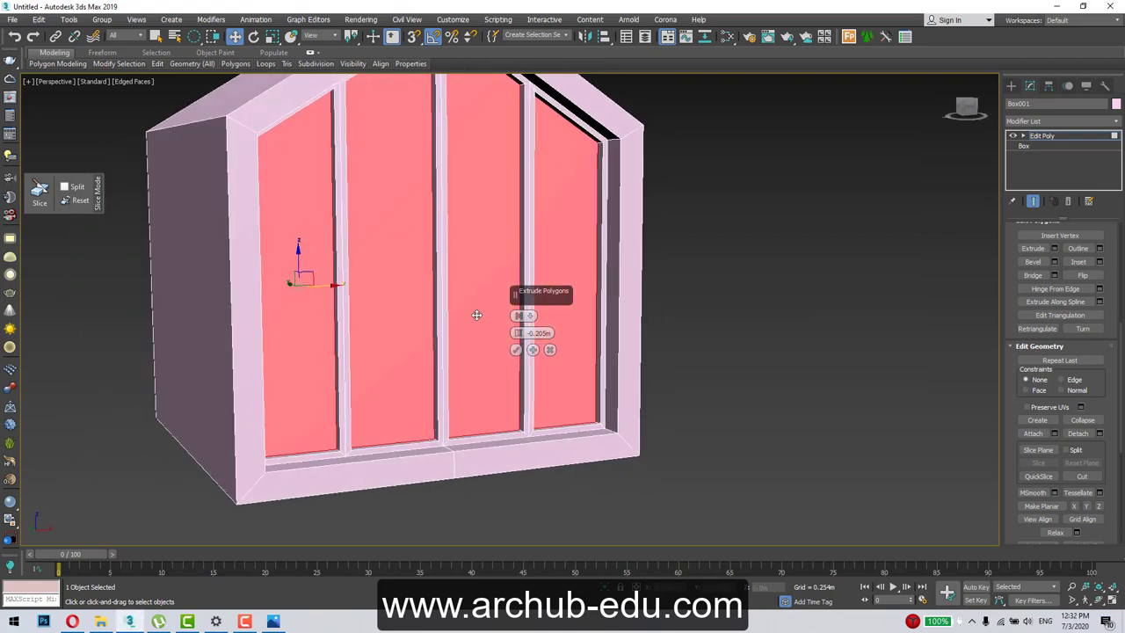
click(516, 349)
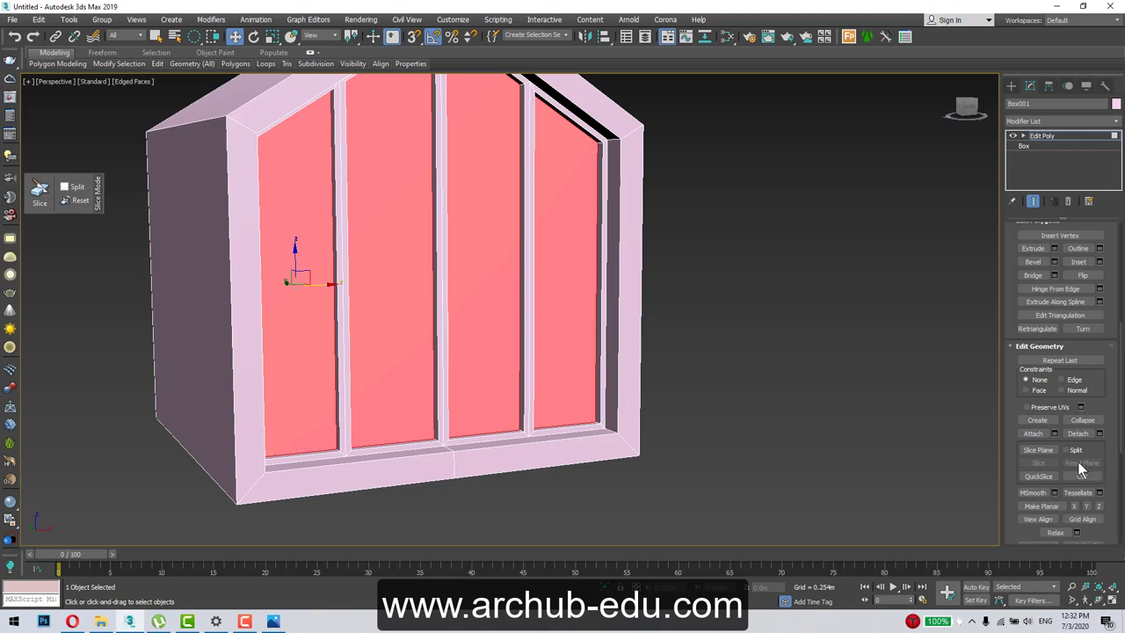
key(ctrl+d)
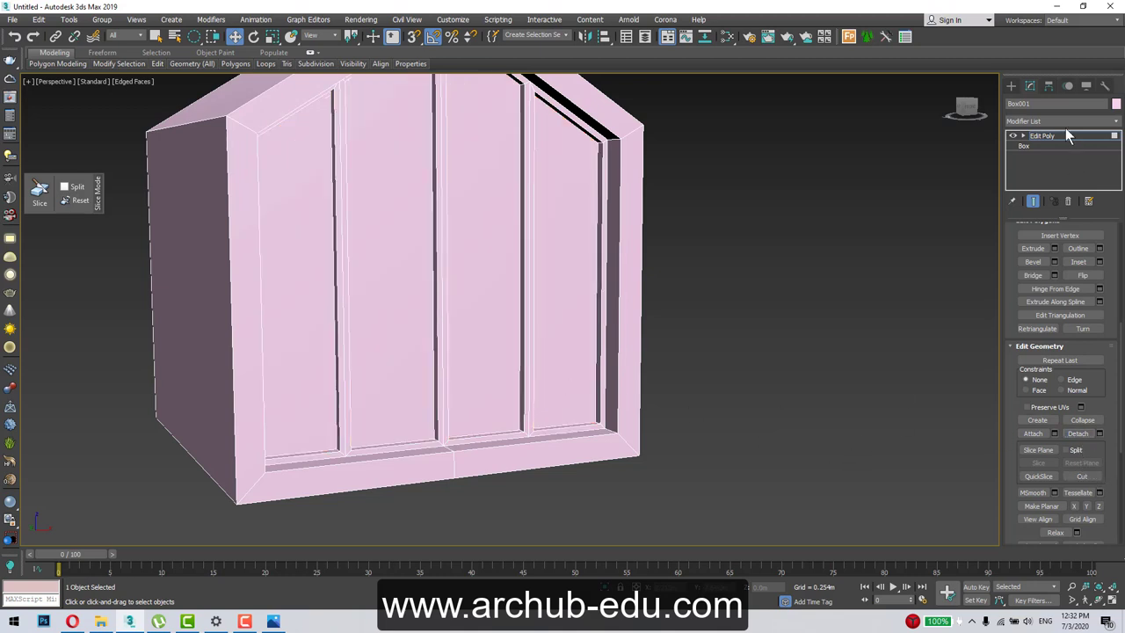
click(1042, 137)
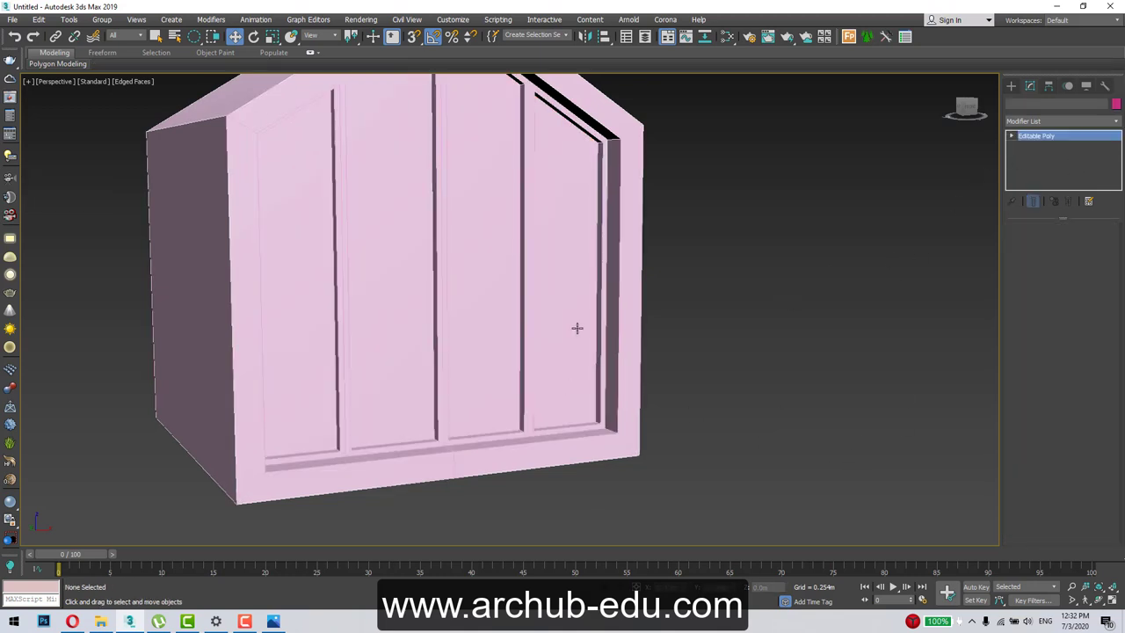
Orbit to the gable front and switch Box001's Edit Poly to Element selection.
alt+middle_drag(575, 326, 424, 340)
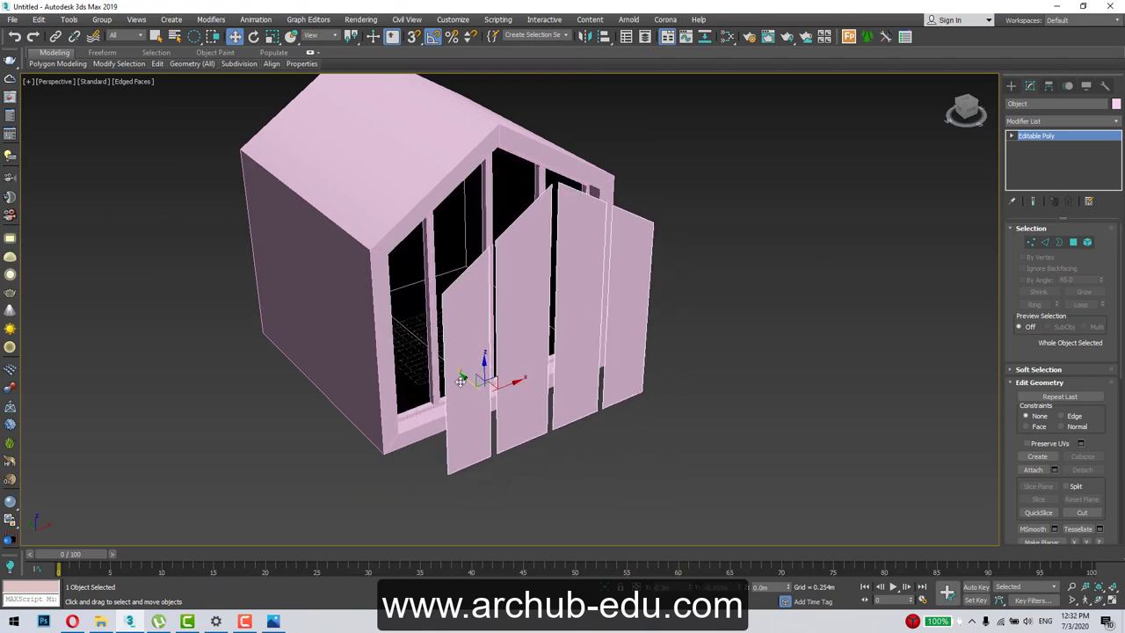
scroll(431, 352, up, 2)
click(438, 373)
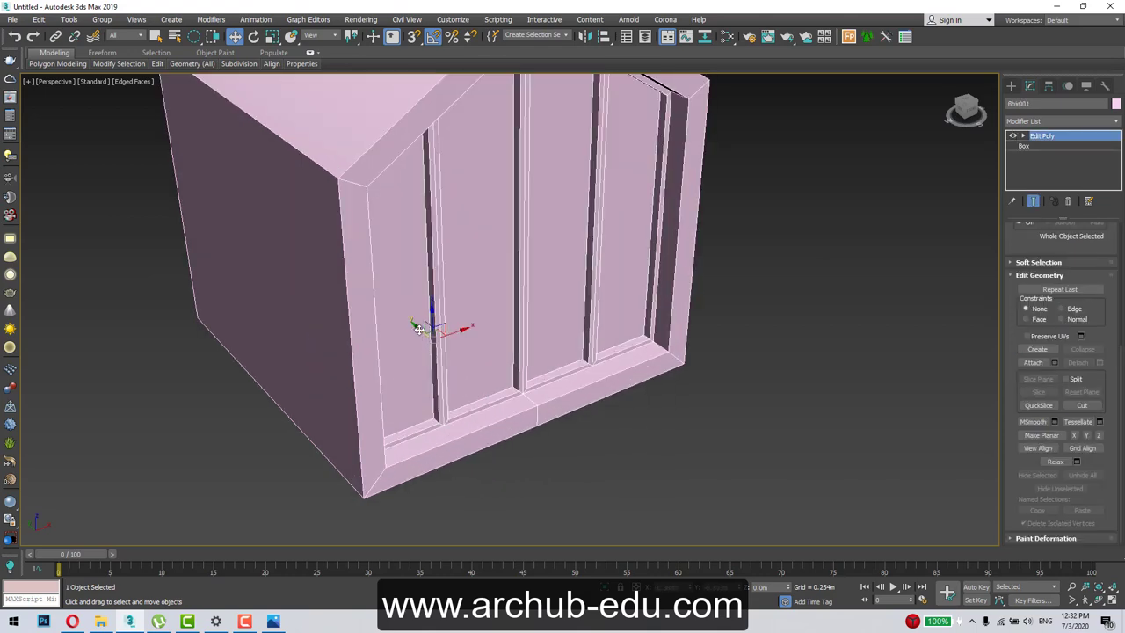
alt+middle_drag(449, 355, 432, 359)
scroll(431, 359, up, 2)
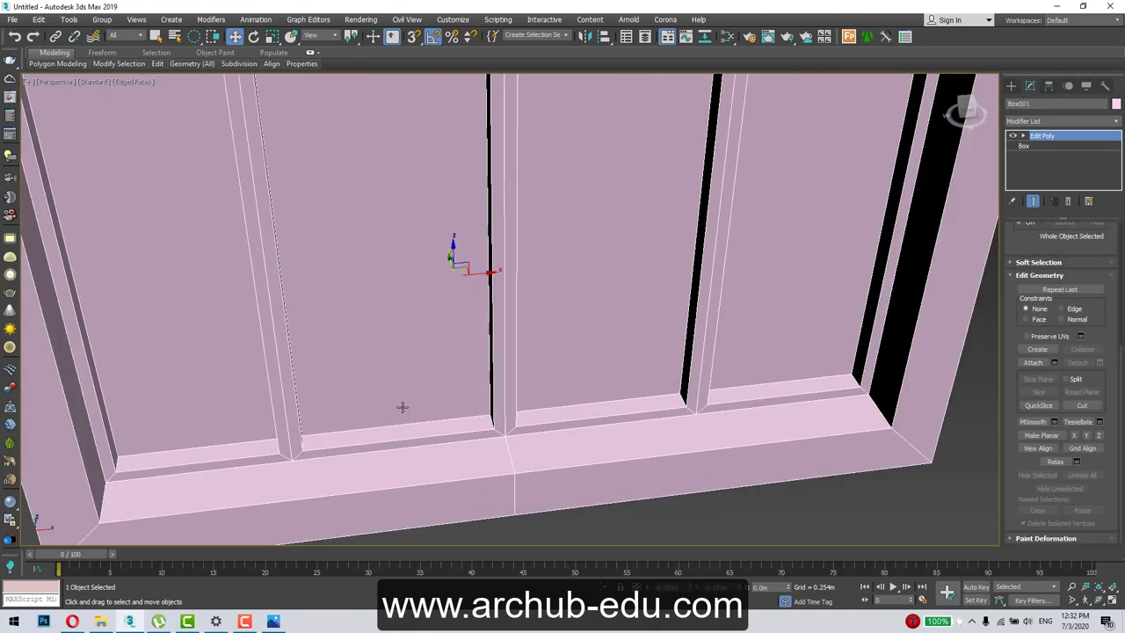
middle_drag(401, 405, 350, 459)
scroll(366, 452, down, 3)
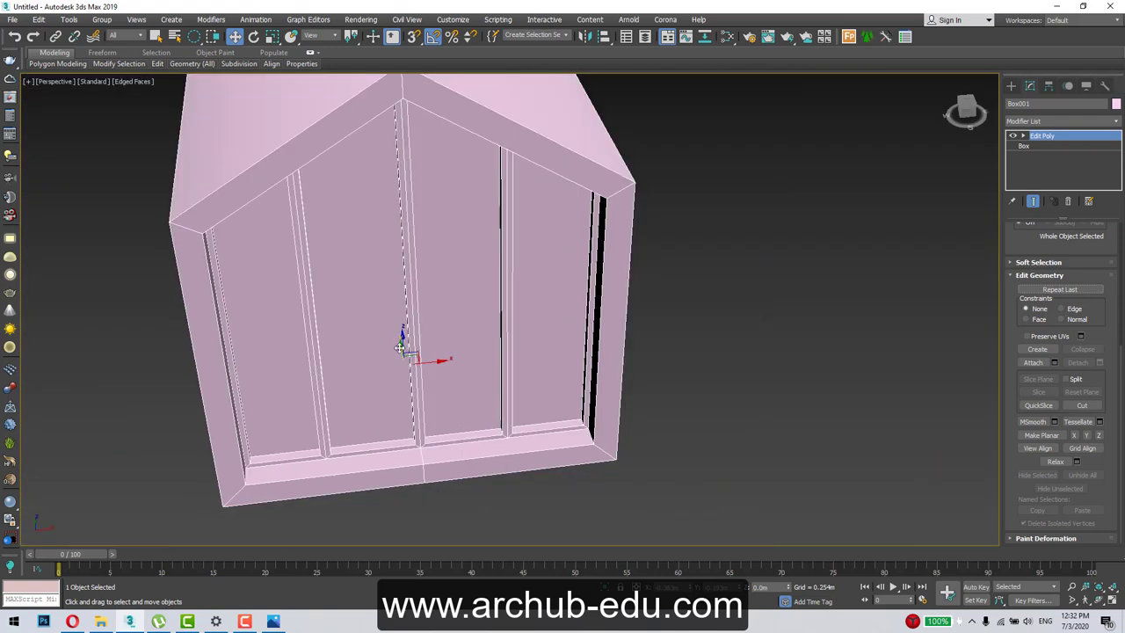
mouse_move(400, 348)
alt+middle_down()
mouse_move(396, 334)
mouse_move(414, 379)
mouse_move(378, 373)
mouse_move(534, 326)
alt+middle_up()
click(1023, 137)
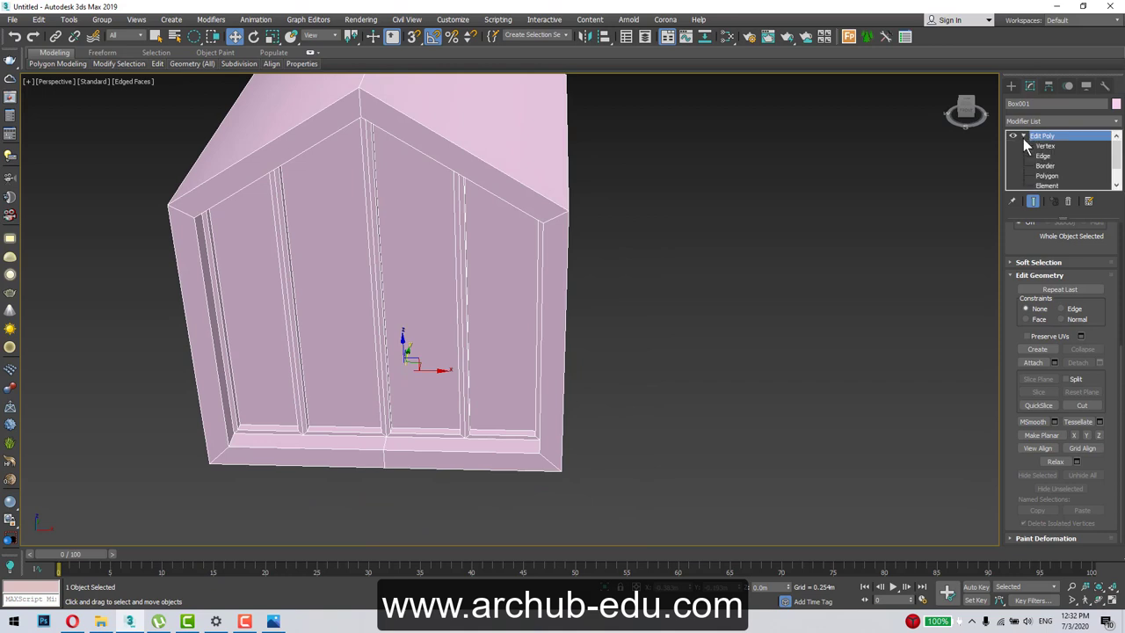
click(1048, 175)
click(1050, 186)
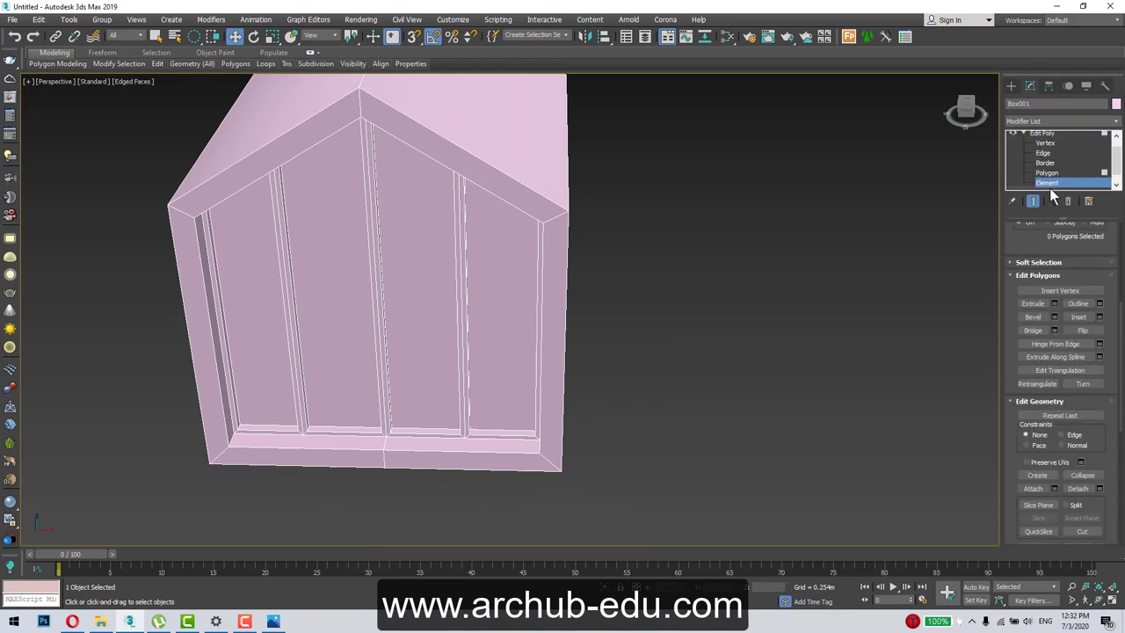
Select the window mullion and cabin body elements.
click(459, 344)
scroll(461, 339, down, 3)
ctrl+click(458, 322)
scroll(459, 322, up, 3)
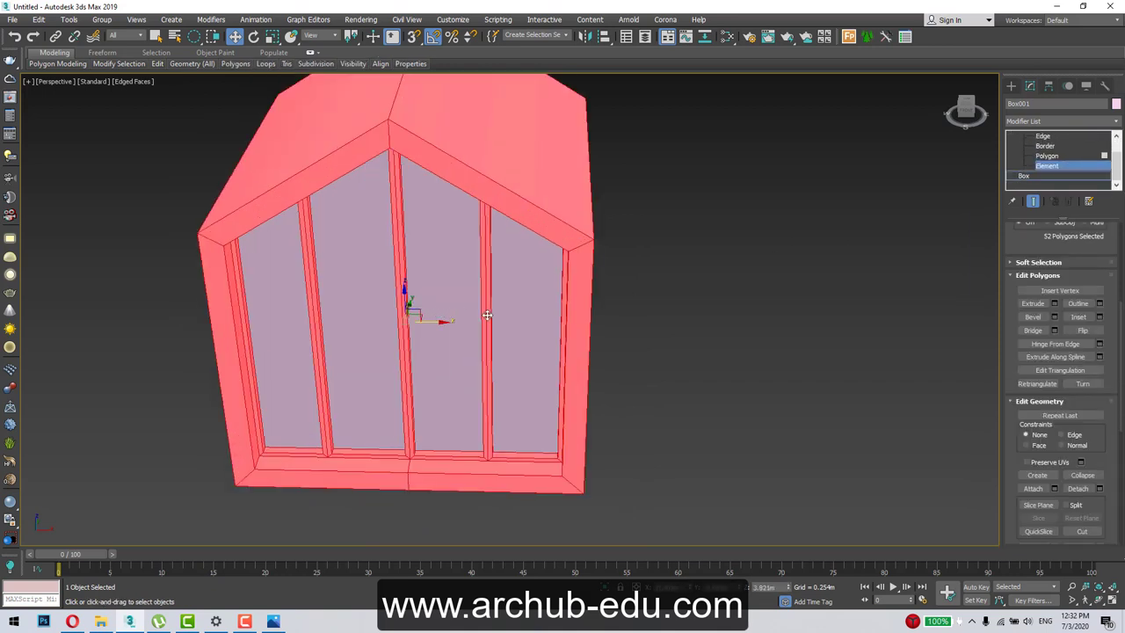
alt+middle_drag(495, 317, 498, 287)
scroll(497, 287, down, 3)
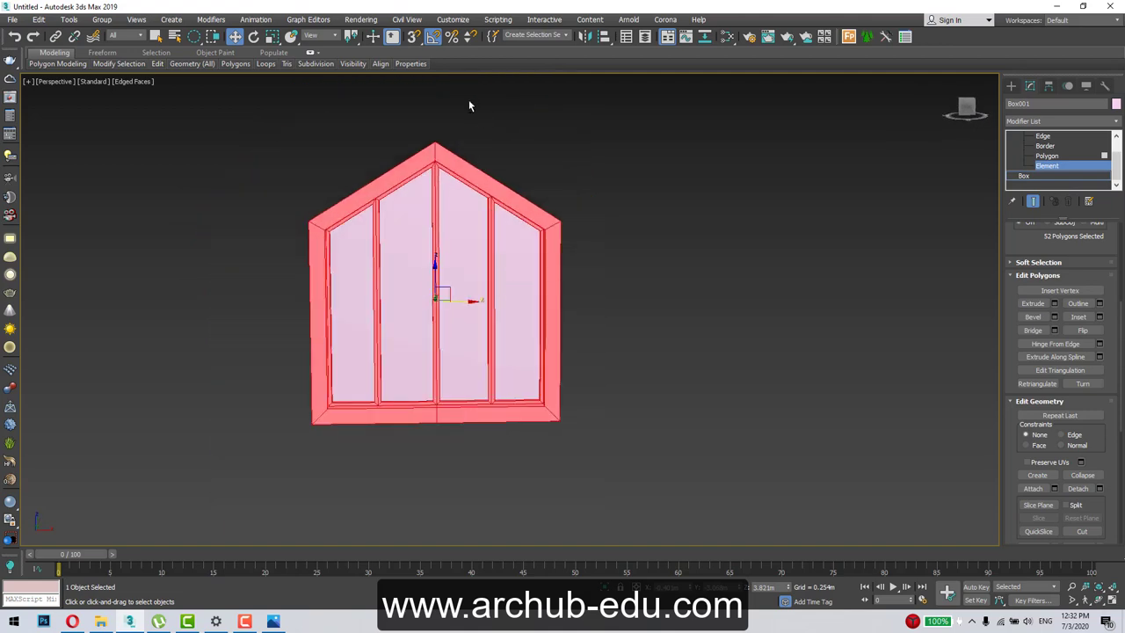
Deselect the sloped roof faces and the right and bottom-left frame faces.
alt+click(431, 159)
alt+click(442, 159)
mouse_move(439, 157)
alt+middle_down()
mouse_move(421, 133)
mouse_move(475, 171)
alt+middle_up()
alt+click(406, 165)
alt+click(474, 171)
alt+click(554, 267)
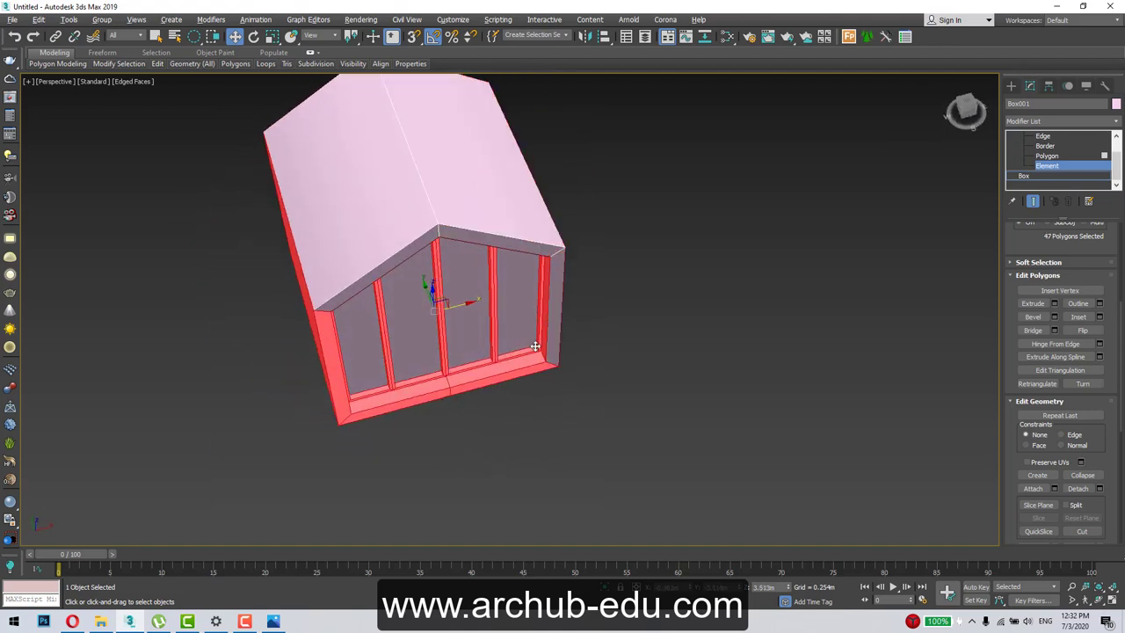
alt+middle_drag(534, 345, 538, 353)
alt+click(538, 353)
alt+click(545, 349)
alt+click(528, 365)
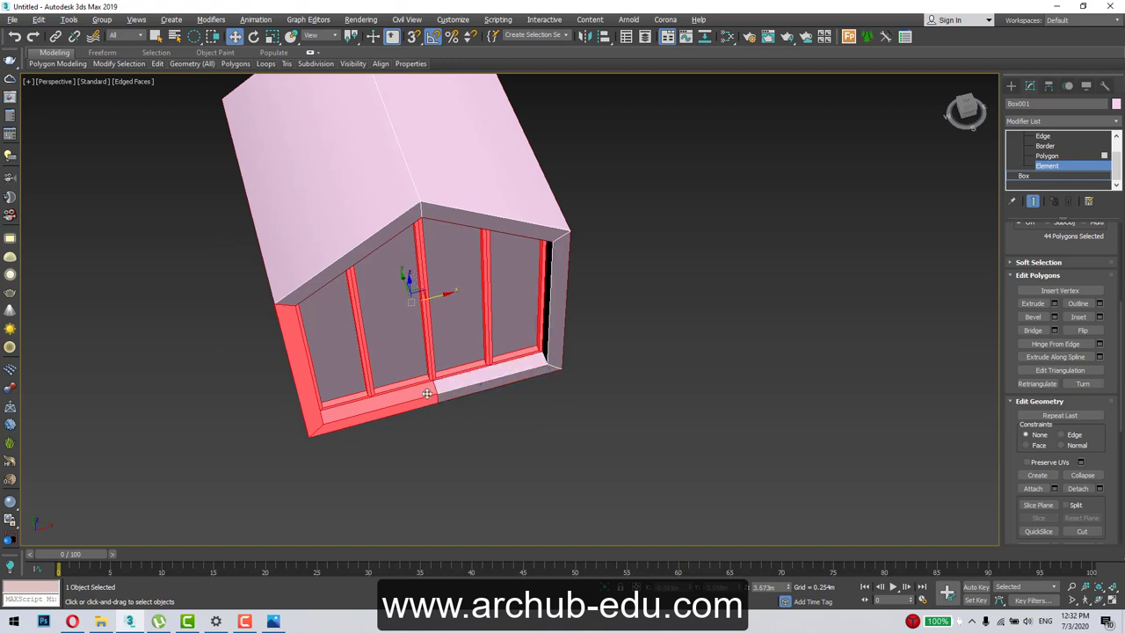
alt+click(413, 397)
alt+click(411, 406)
Deselect the remaining gable frame faces and the underside faces.
alt+click(317, 416)
alt+middle_drag(317, 416, 262, 294)
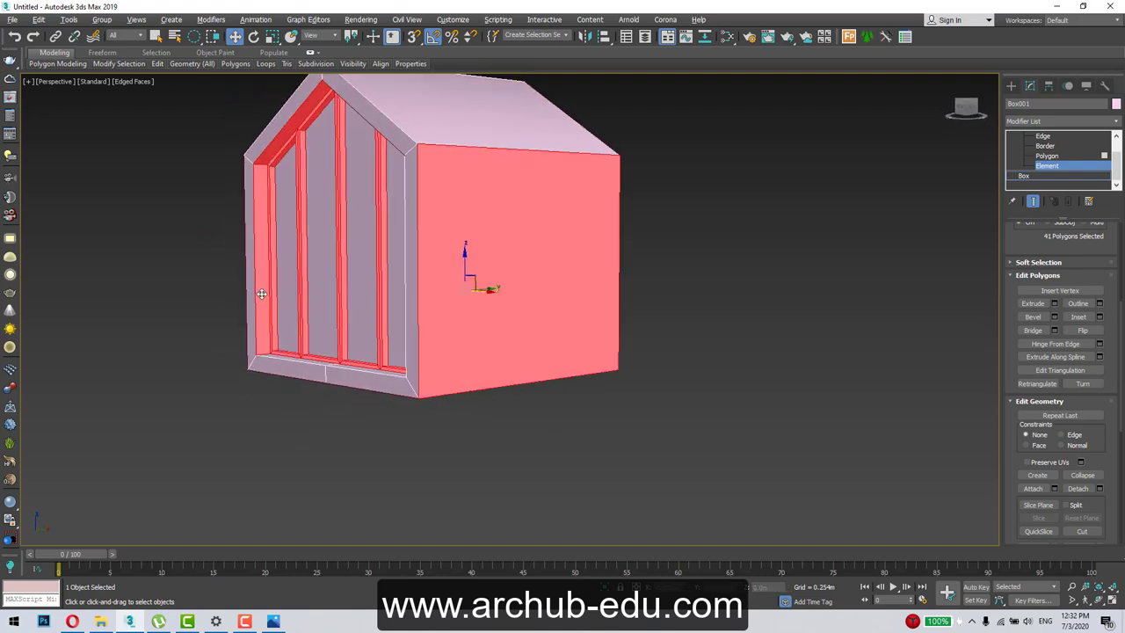
alt+click(261, 295)
alt+click(286, 128)
alt+middle_drag(286, 128, 325, 286)
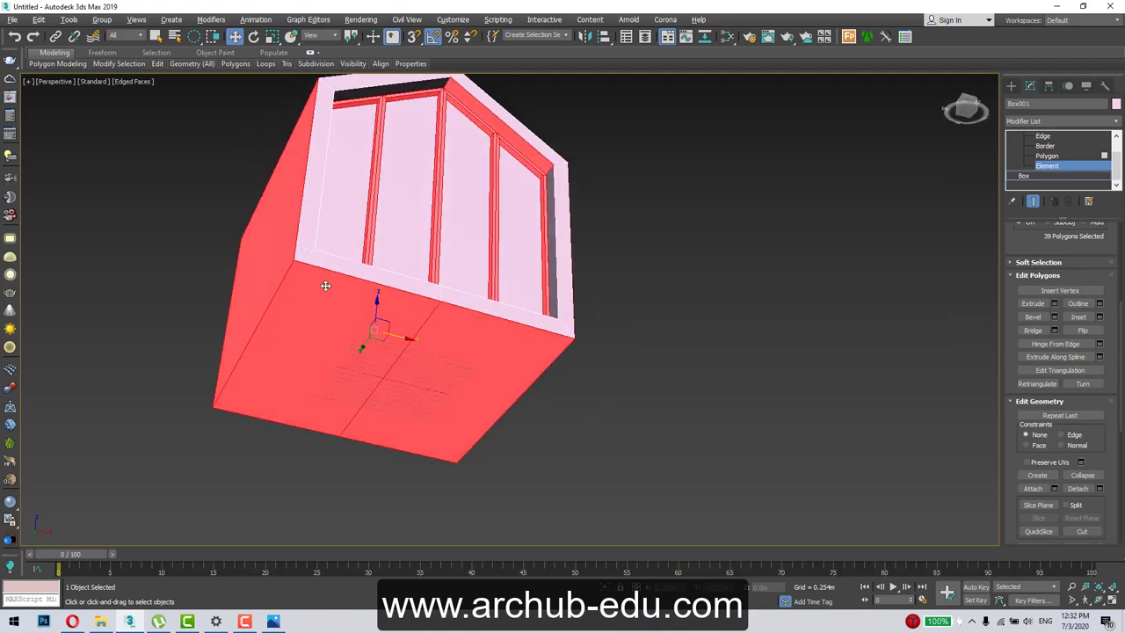
alt+drag(298, 492, 193, 350)
alt+middle_drag(193, 350, 510, 139)
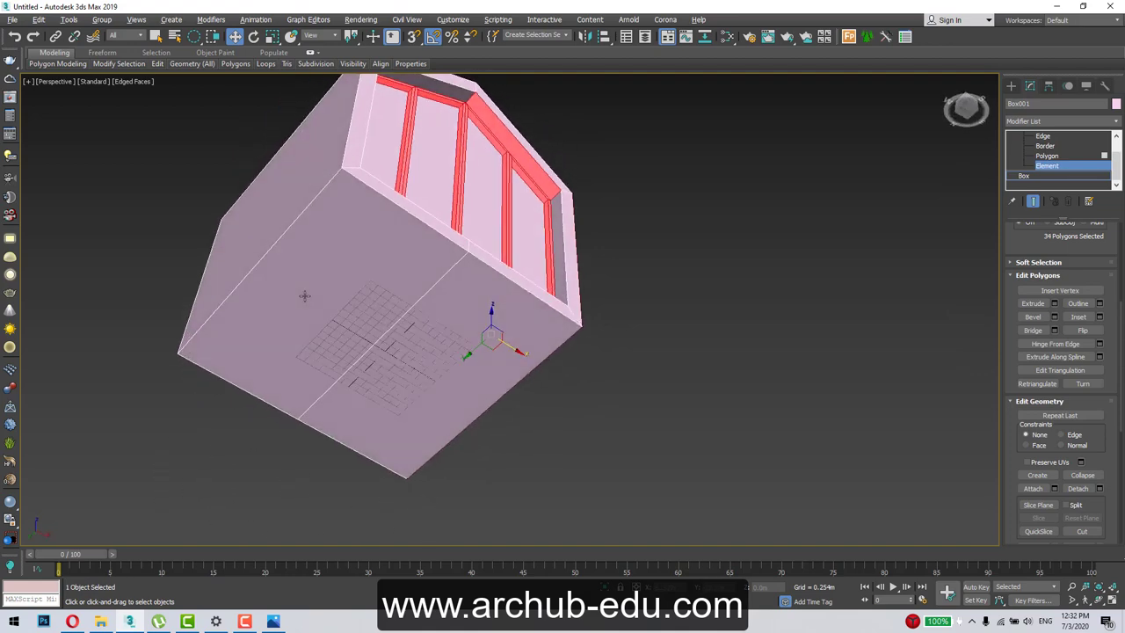
alt+click(511, 139)
mouse_move(439, 168)
alt+middle_down()
mouse_move(340, 268)
mouse_move(316, 229)
alt+middle_up()
Detach the selected faces as Object002 and select the new object.
scroll(1056, 446, down, 2)
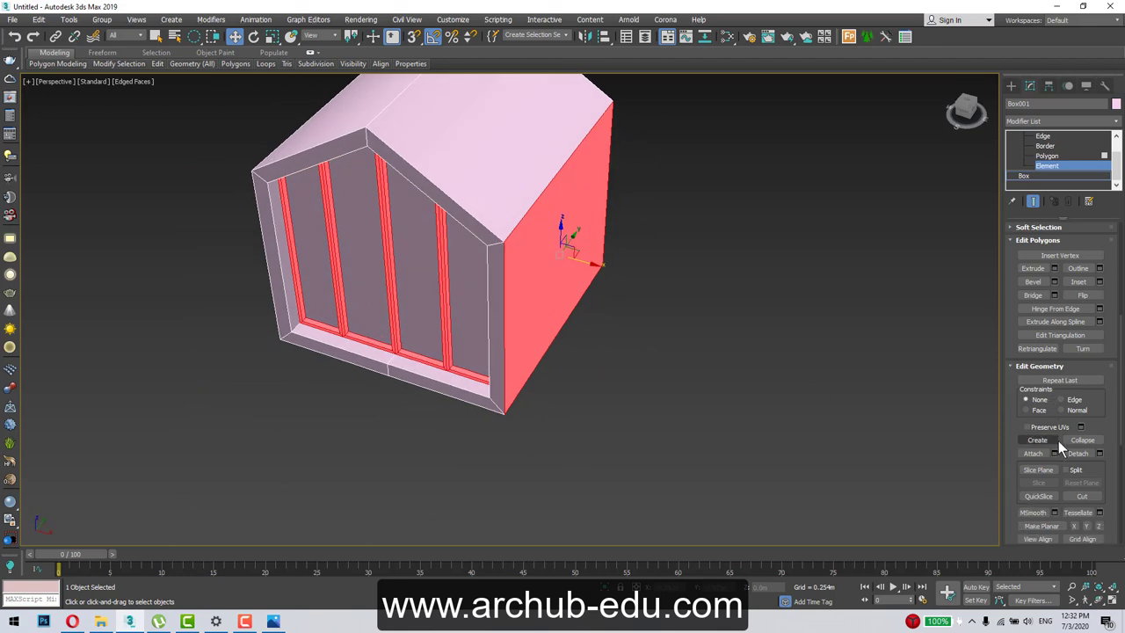
click(691, 349)
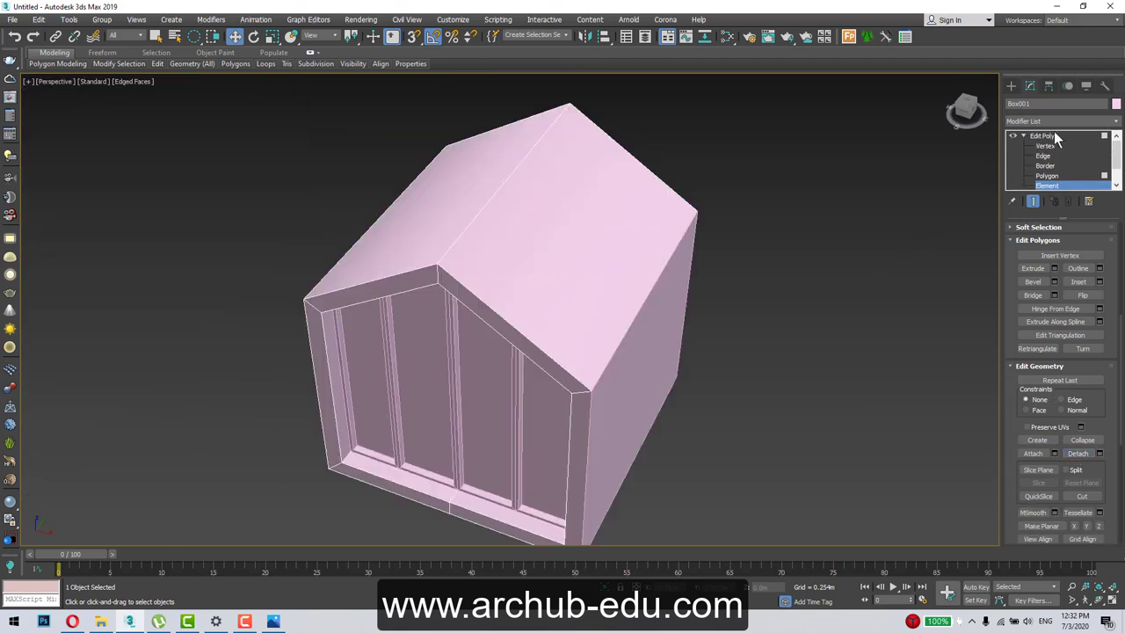
click(1053, 134)
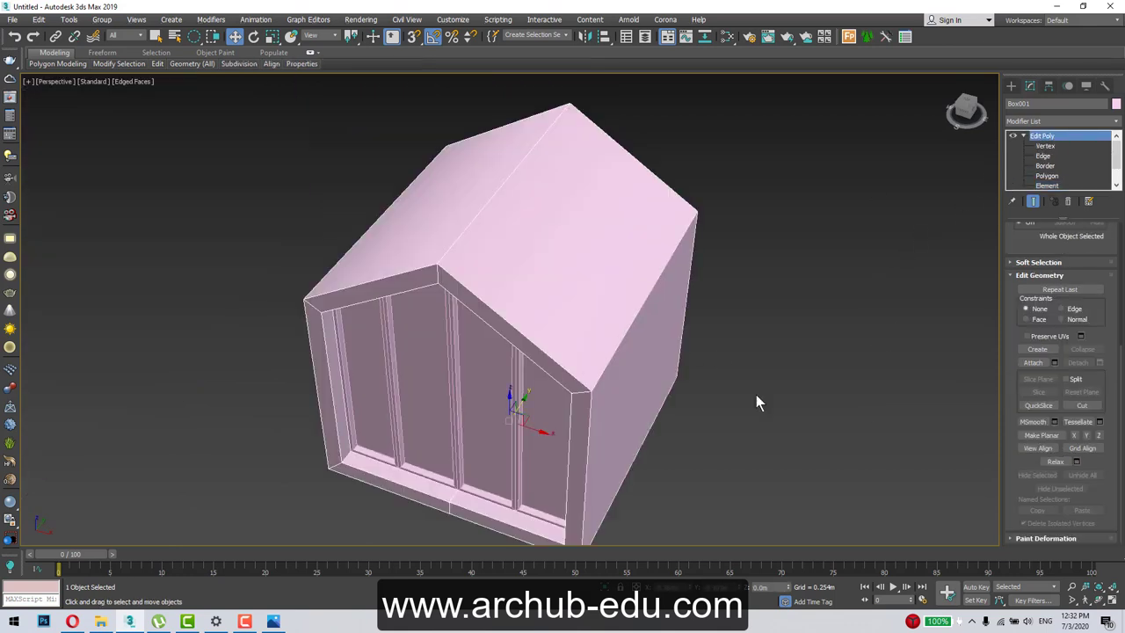
click(515, 458)
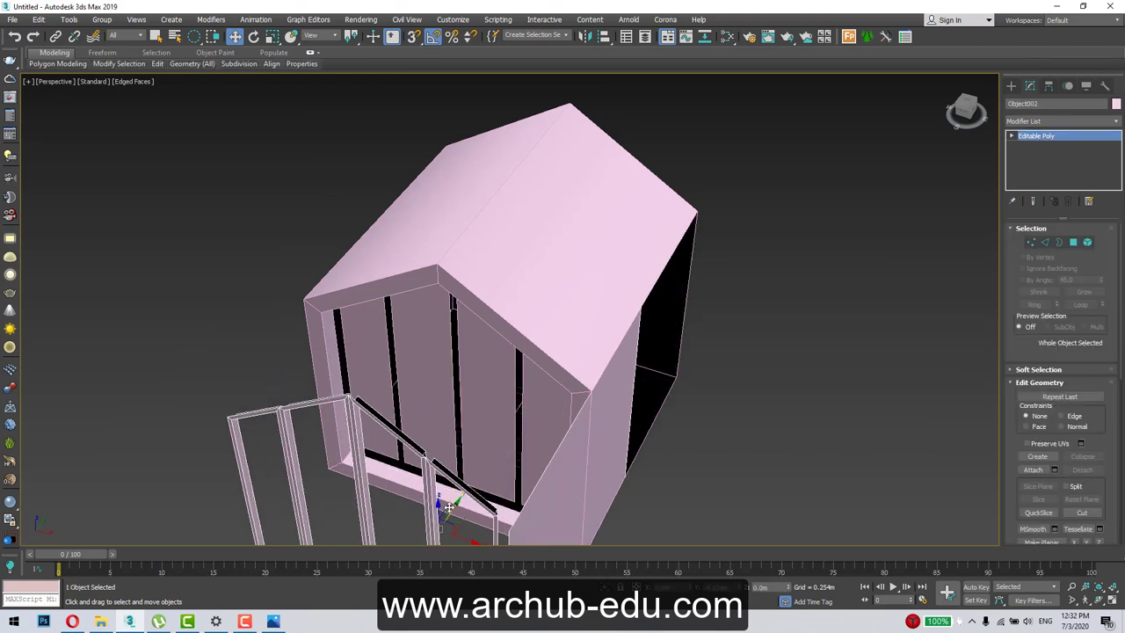
alt+middle_drag(500, 402, 527, 370)
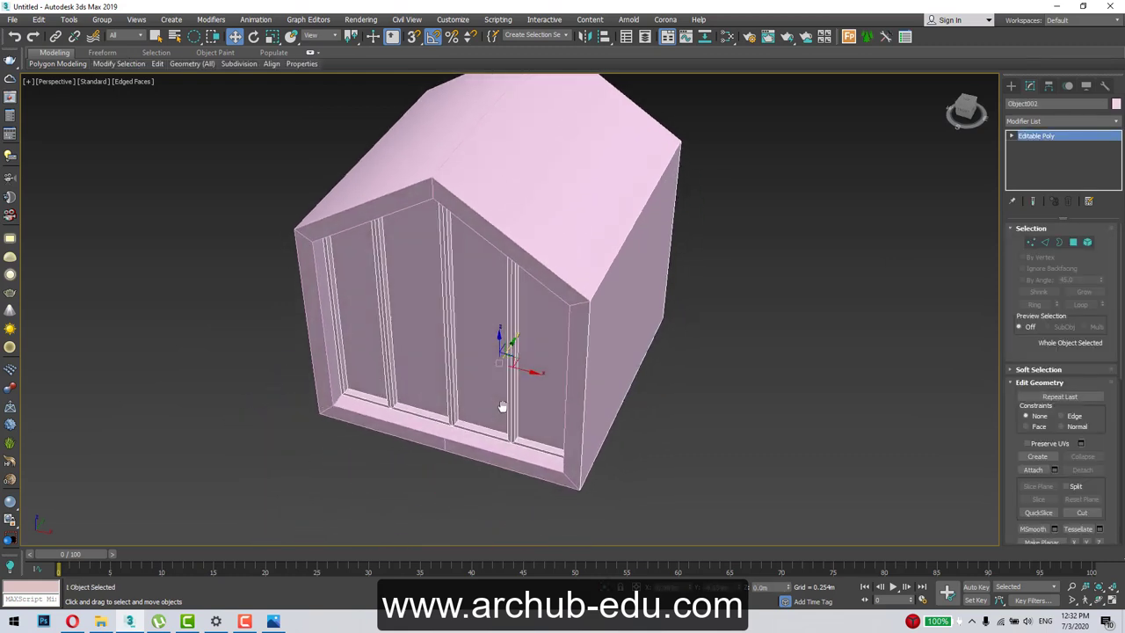
Detach the cabin's right side face as a separate object, Object003.
click(1068, 243)
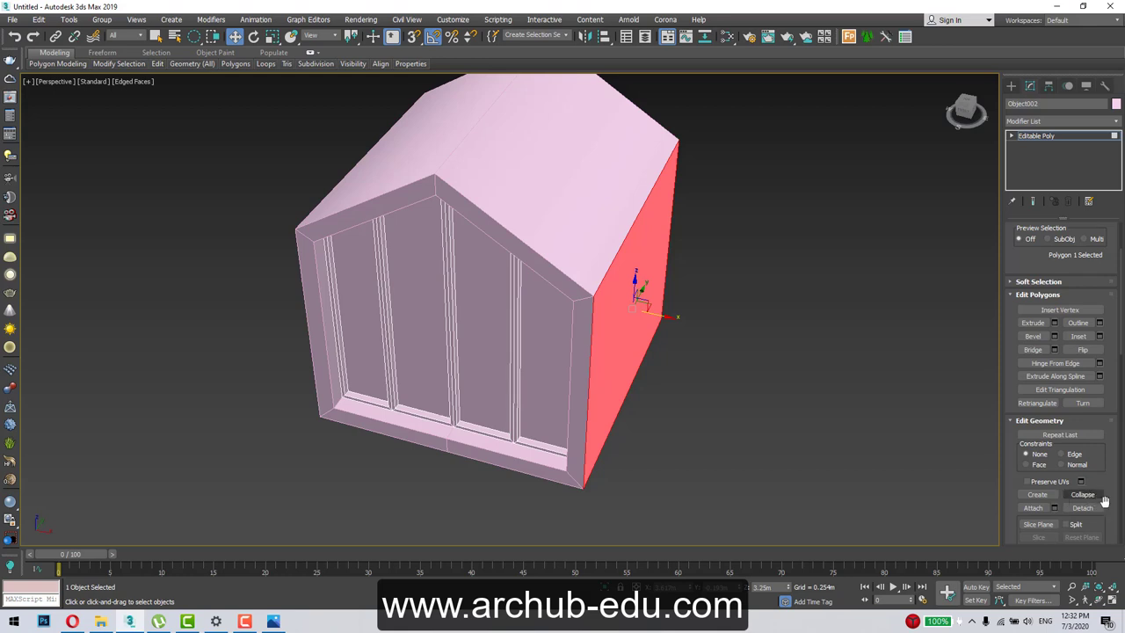
click(1082, 507)
click(598, 319)
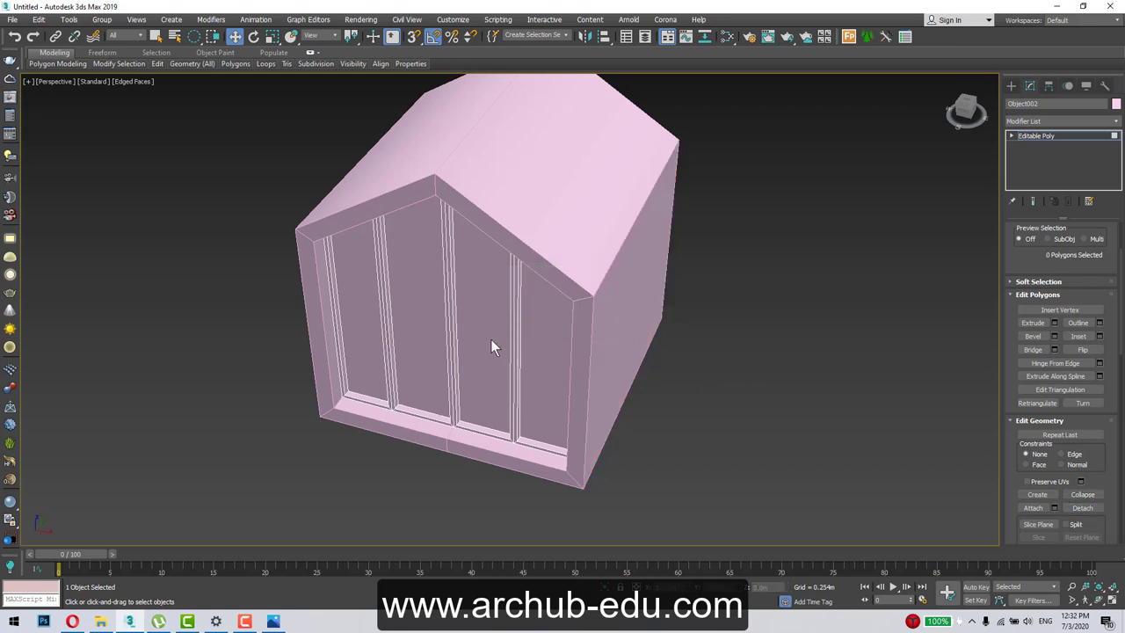
click(517, 344)
click(823, 268)
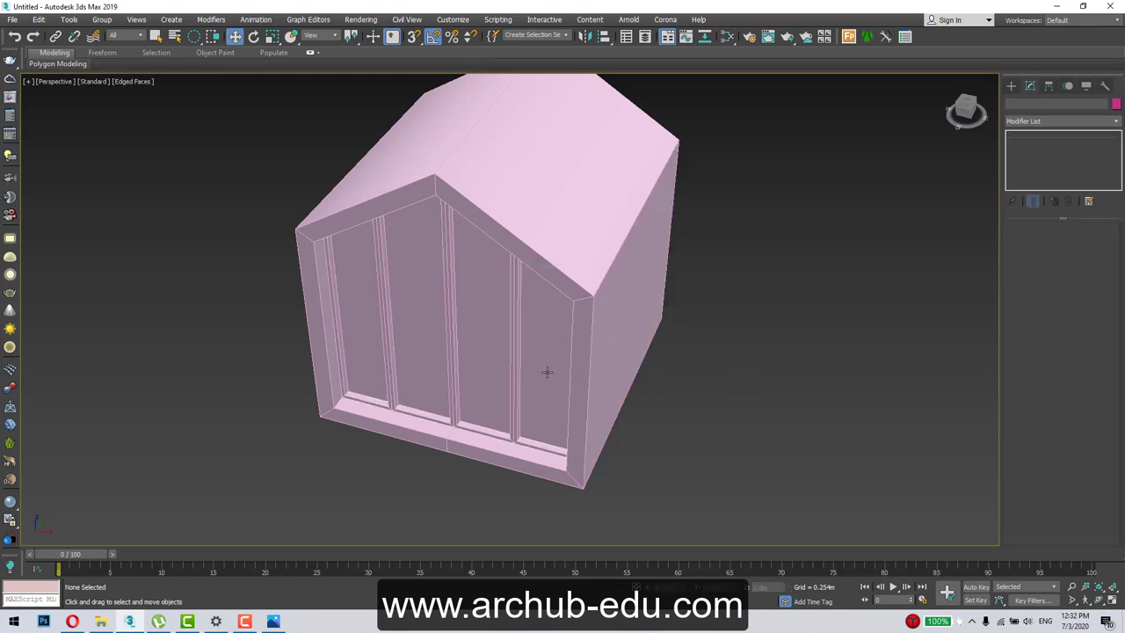
Test-move the Object002 frame, cancel it, and orbit to a straight front view.
click(510, 344)
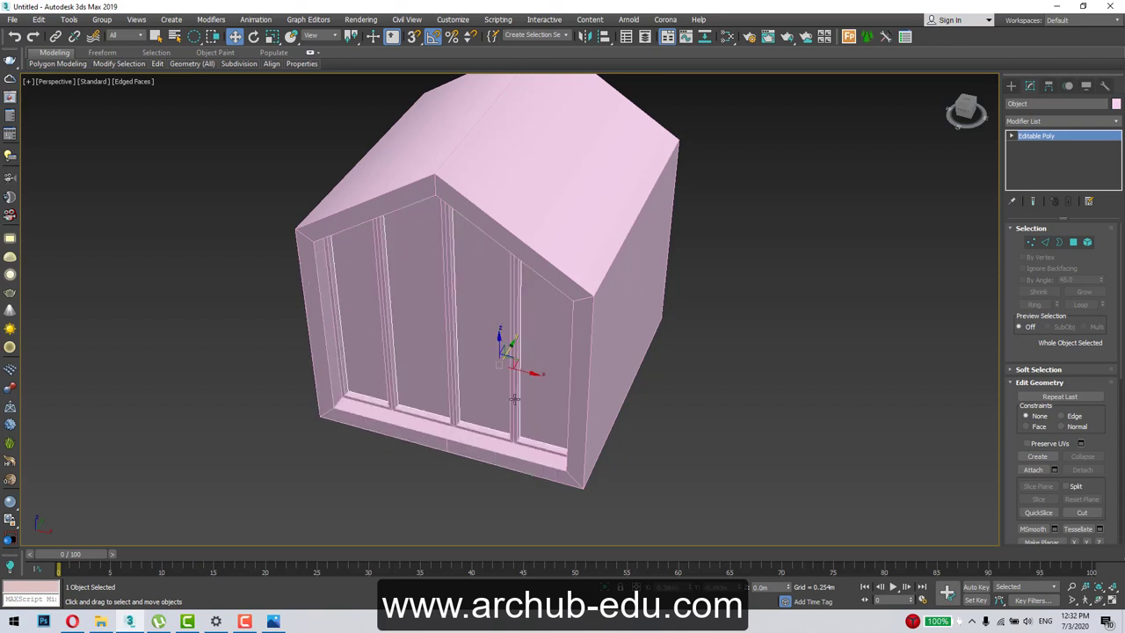
click(508, 345)
drag(508, 346, 566, 355)
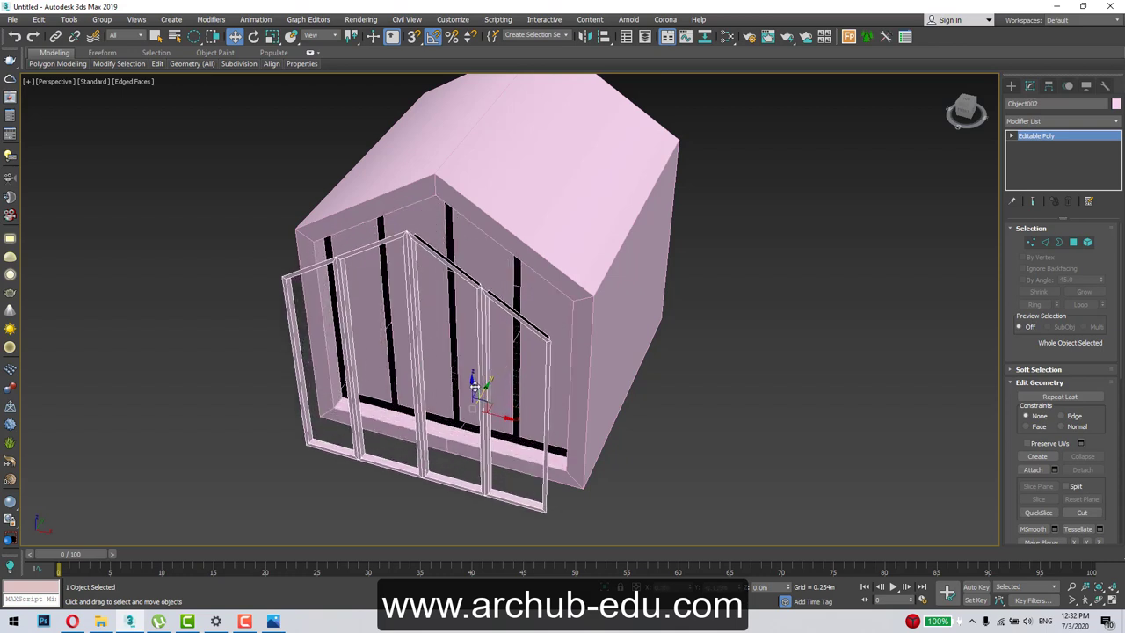
right_click(566, 355)
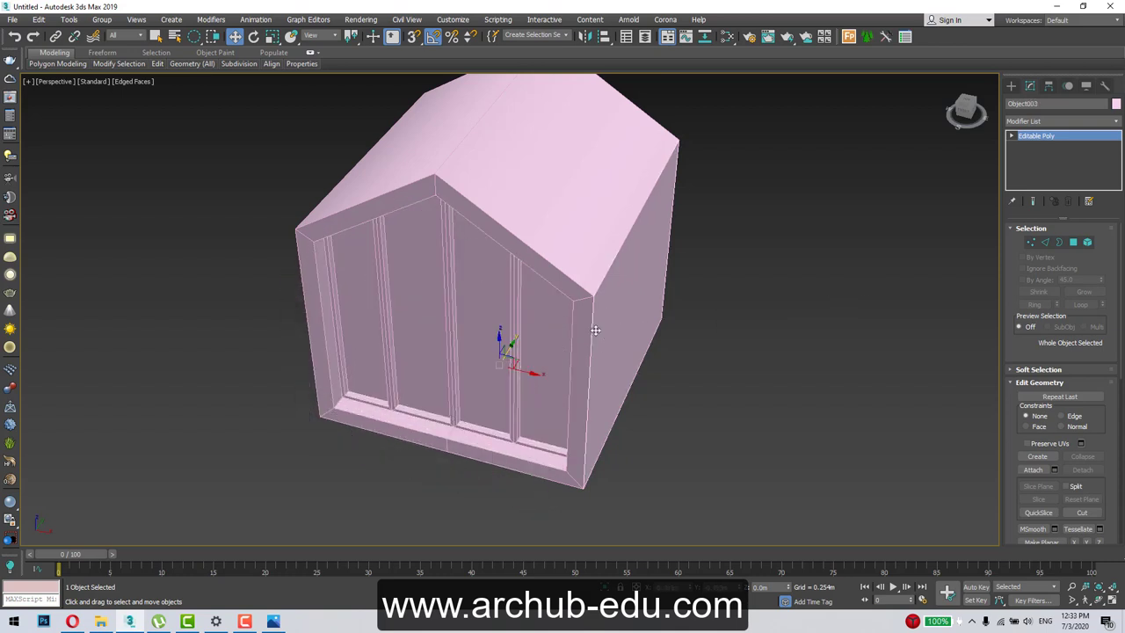
mouse_move(595, 329)
alt+middle_down()
mouse_move(630, 300)
mouse_move(595, 371)
alt+middle_up()
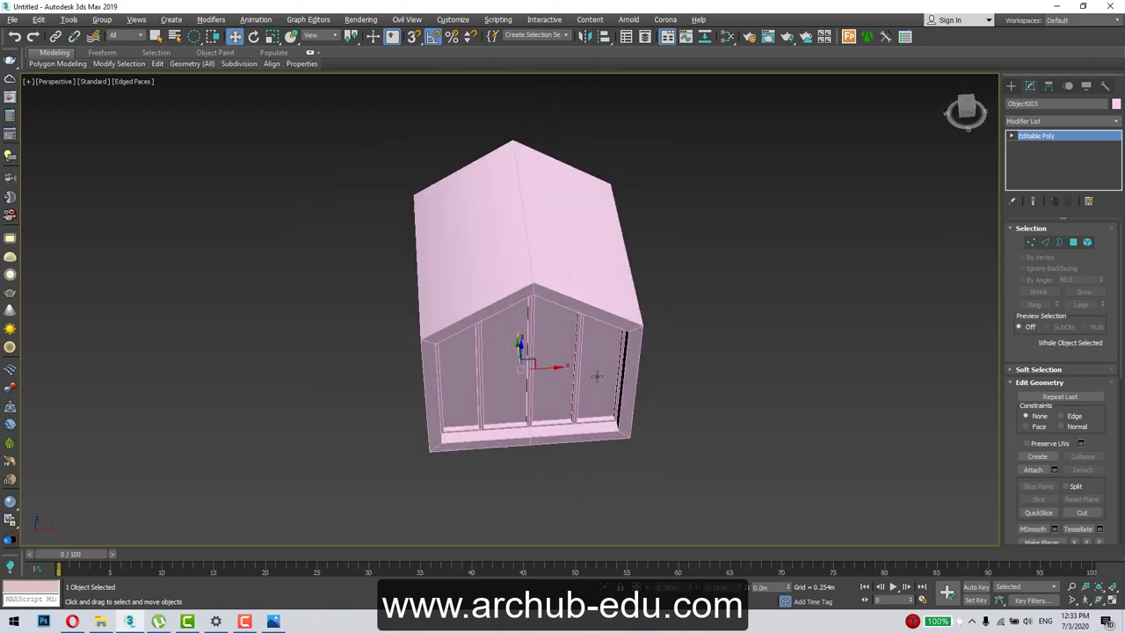
click(1011, 85)
Create a ground plane under the cabin sized 20m long by 30m wide.
click(1083, 204)
mouse_move(232, 411)
mouse_down()
mouse_move(802, 522)
mouse_move(993, 510)
mouse_up()
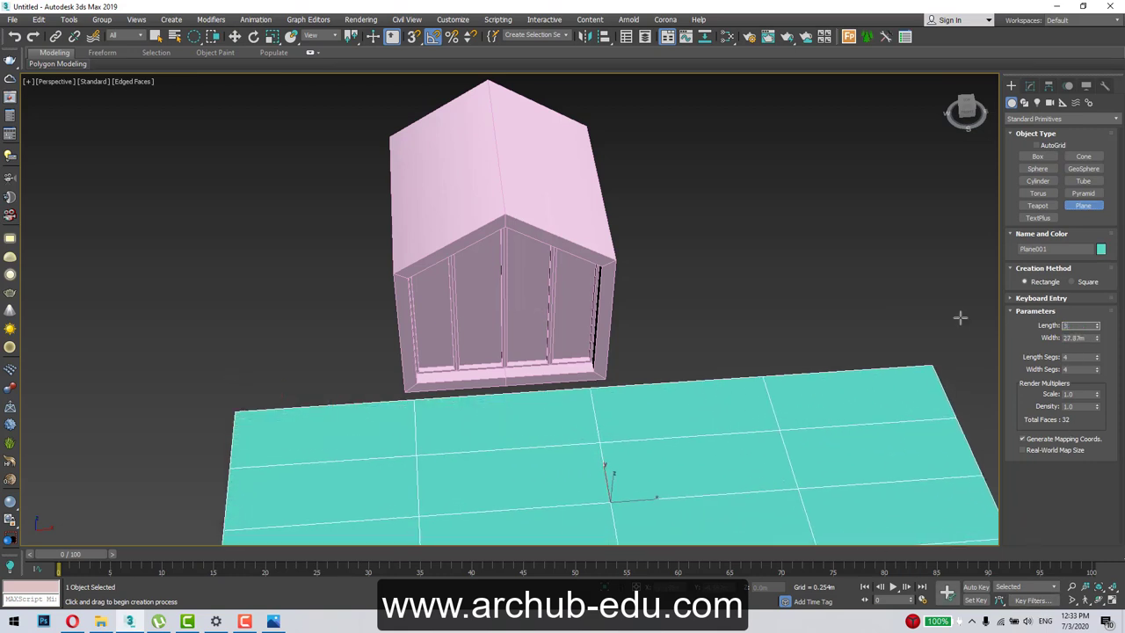
text(0)
key(Return)
scroll(589, 351, down, 5)
scroll(938, 364, up, 3)
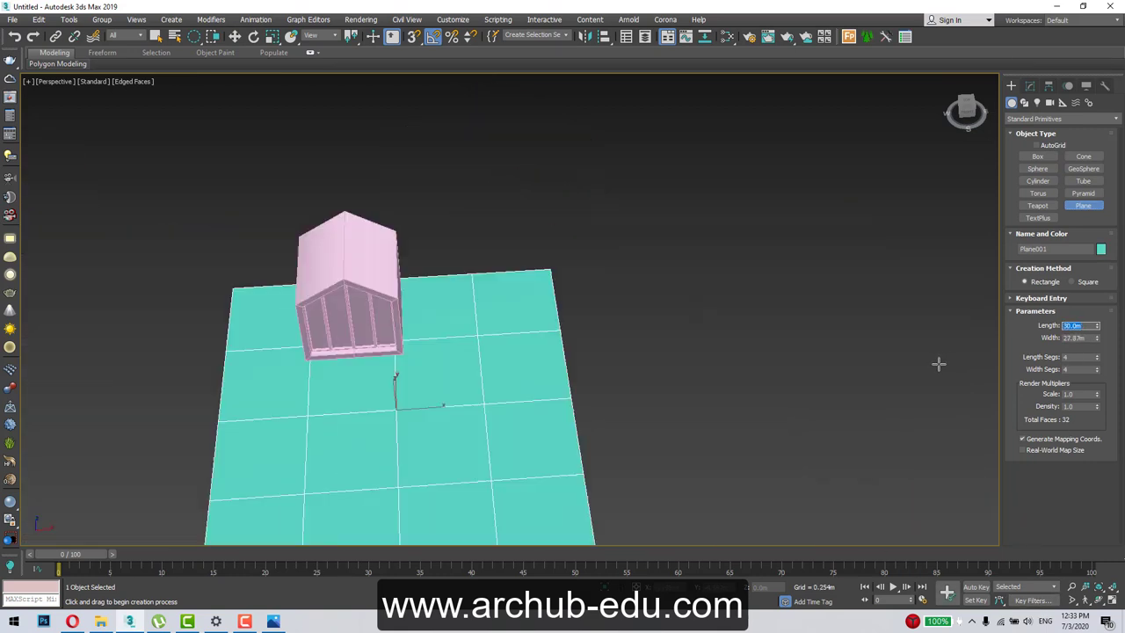
key(Tab)
key(Tab)
key(shift+Tab)
key(shift+Tab)
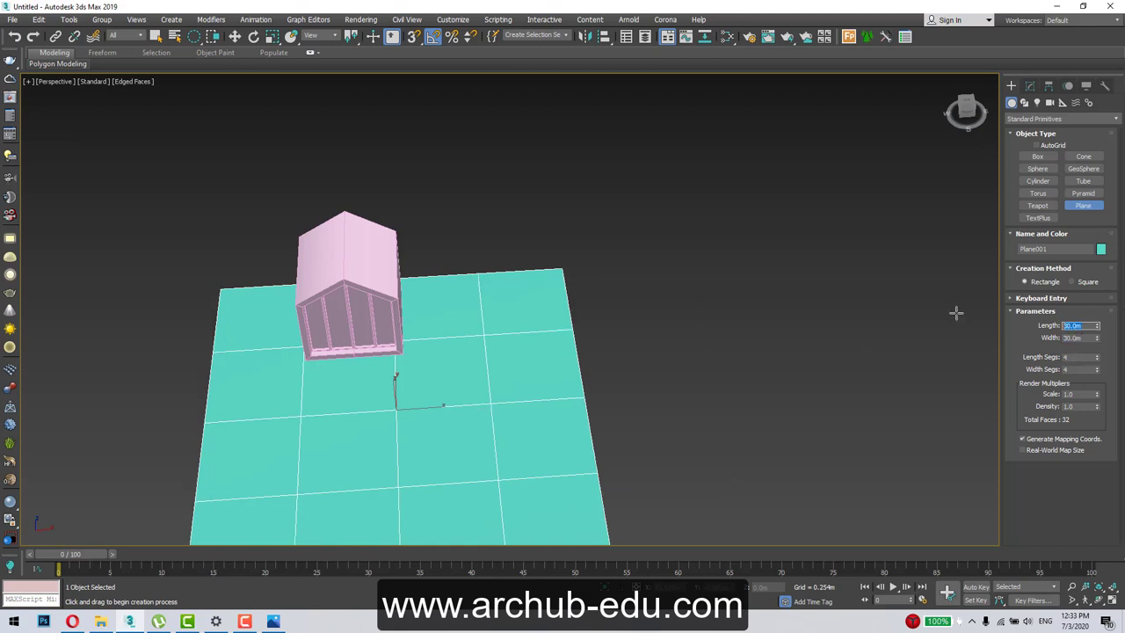
text(2)
key(Return)
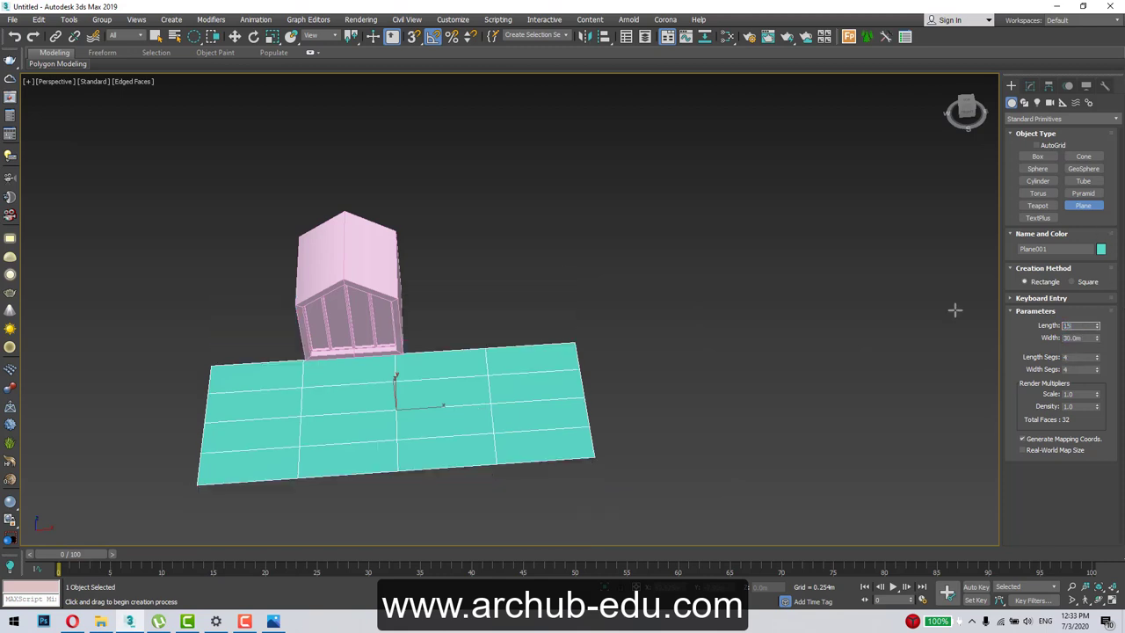
key(Return)
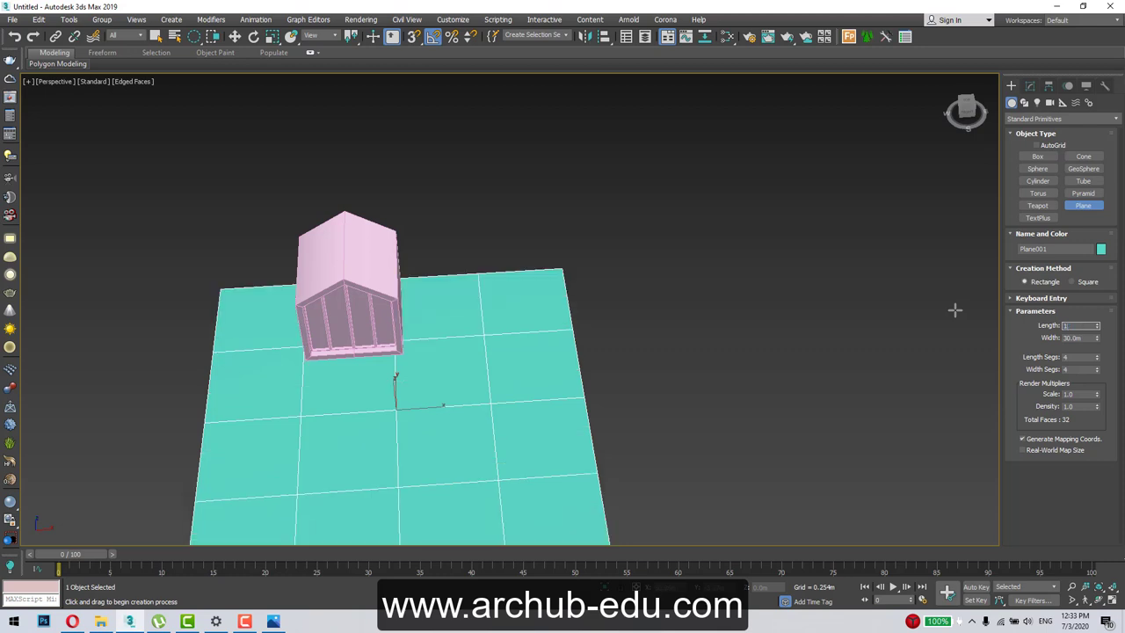
scroll(442, 455, up, 2)
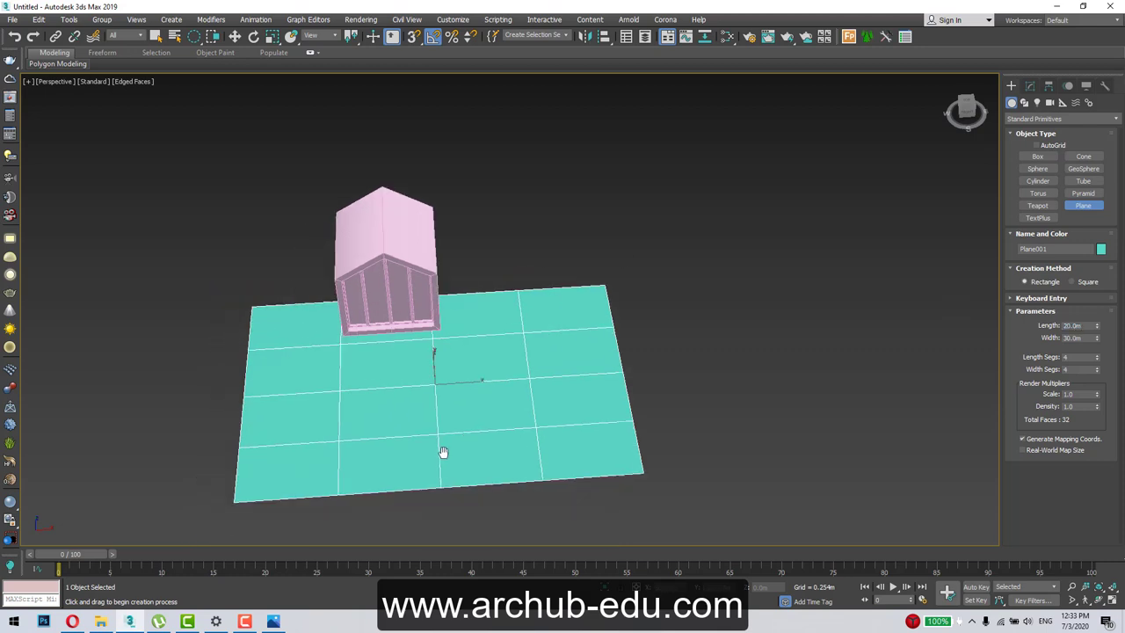
right_click(459, 419)
Shift the plane into place beneath the cabin and briefly check the forest cabin reference photo.
drag(459, 367, 407, 375)
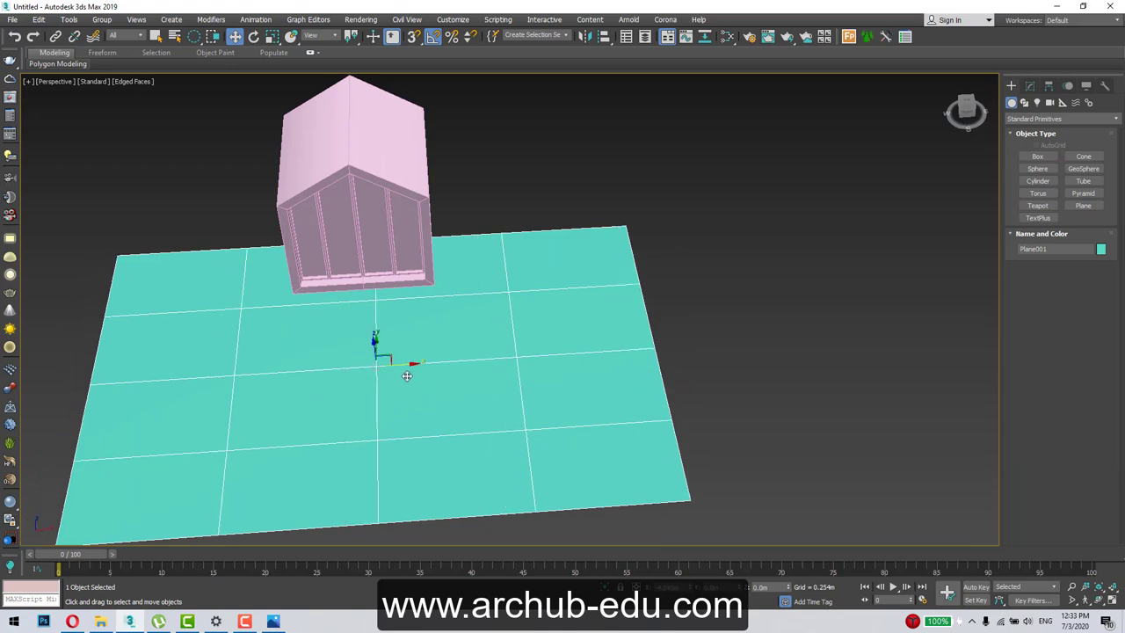
drag(376, 338, 357, 396)
click(273, 621)
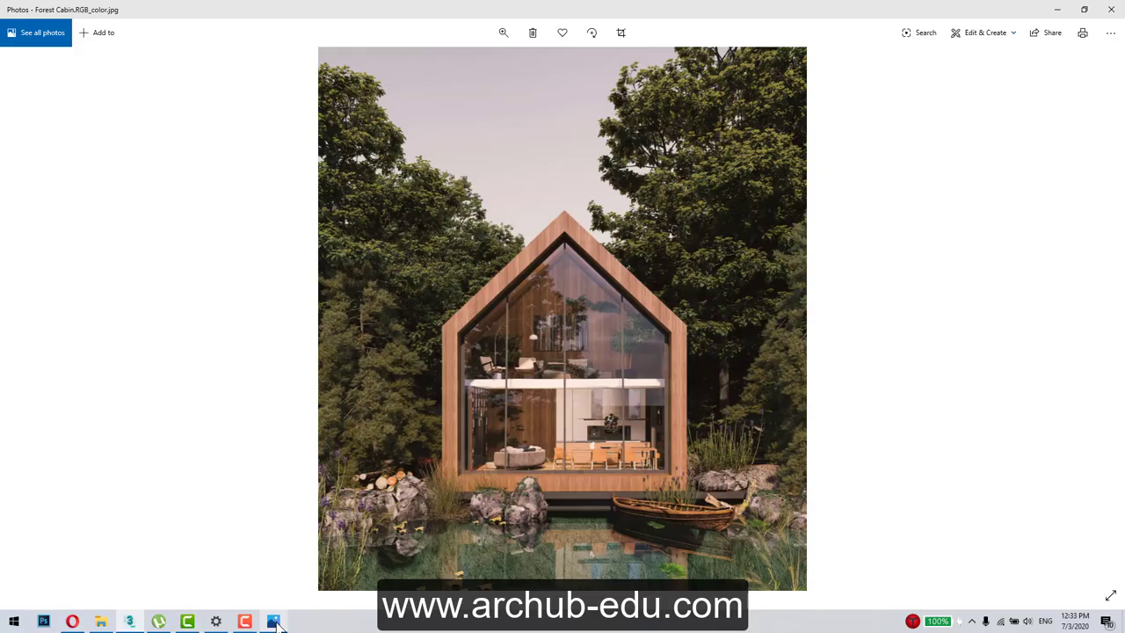
click(1111, 9)
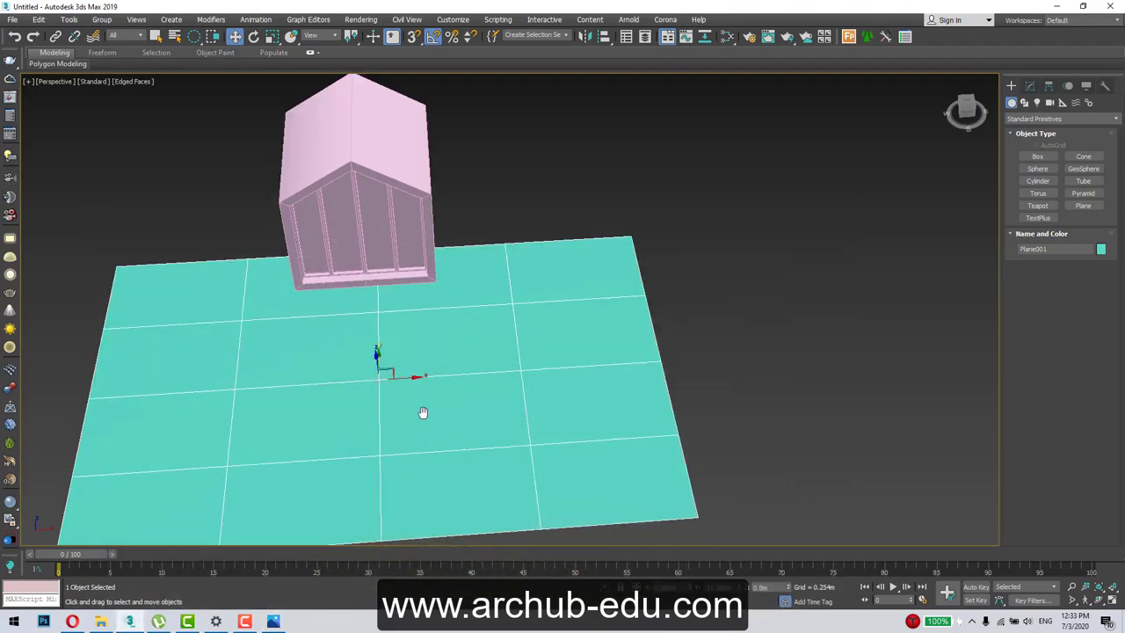
mouse_move(527, 290)
alt+middle_down()
mouse_move(501, 365)
mouse_move(562, 343)
alt+middle_up()
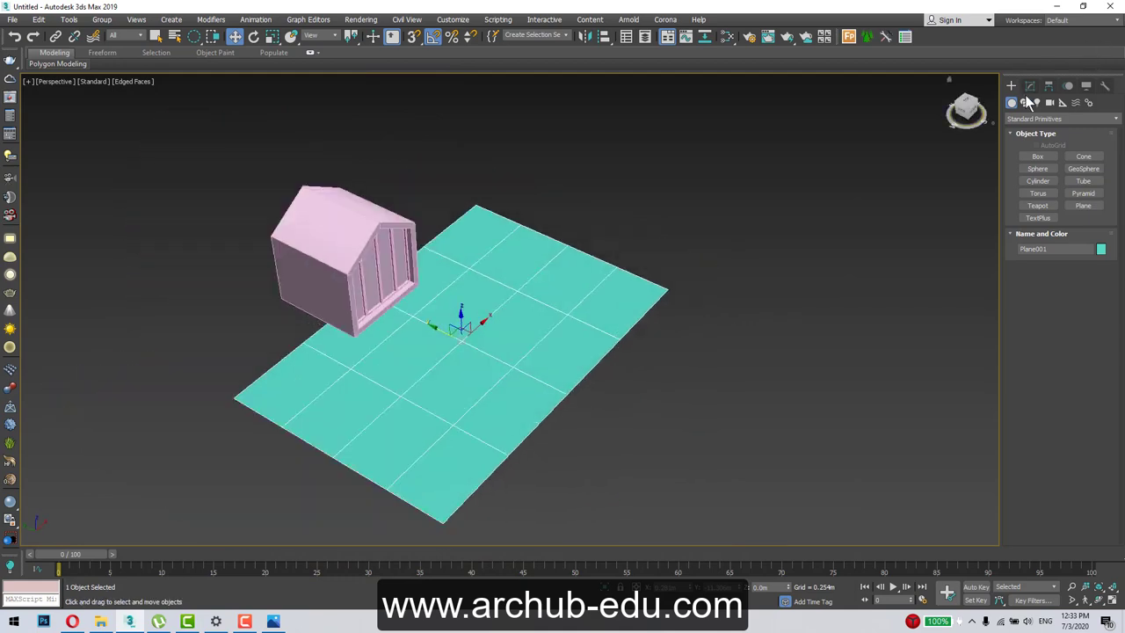
Subdivide Plane001 into 30 × 58 segments and add an Edit Poly modifier.
click(1030, 86)
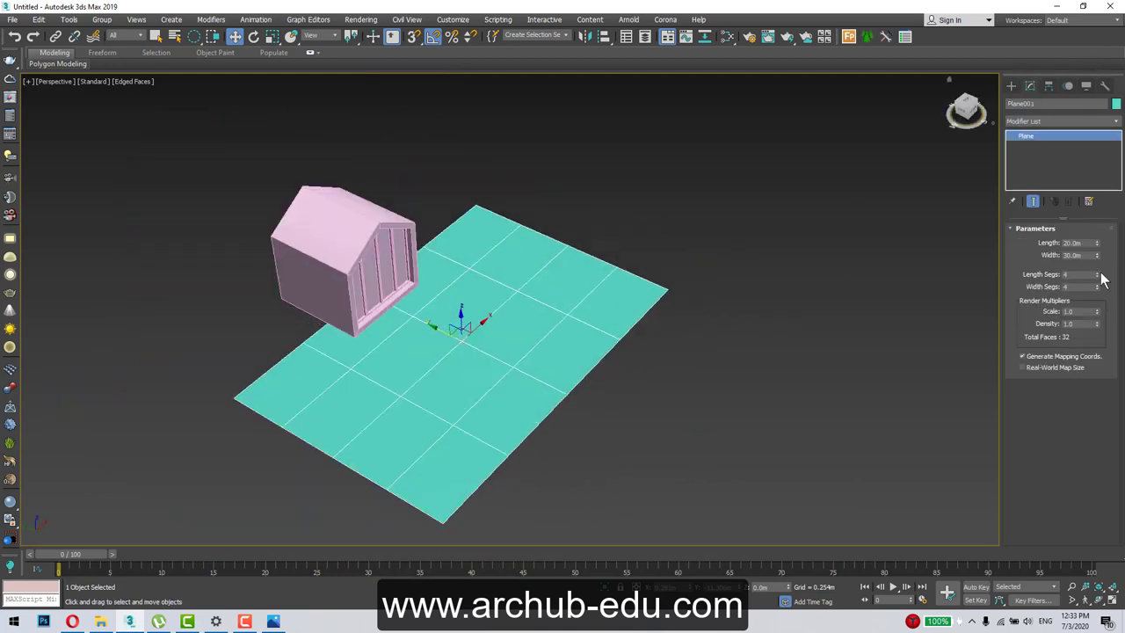
drag(1097, 275, 1096, 254)
click(1040, 121)
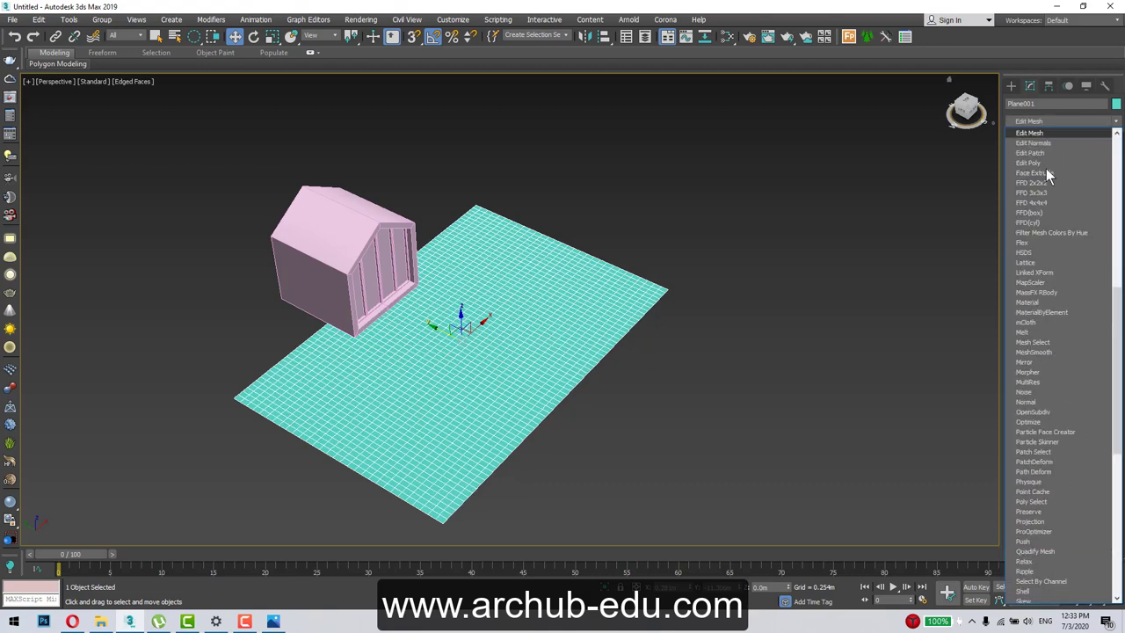
click(1037, 174)
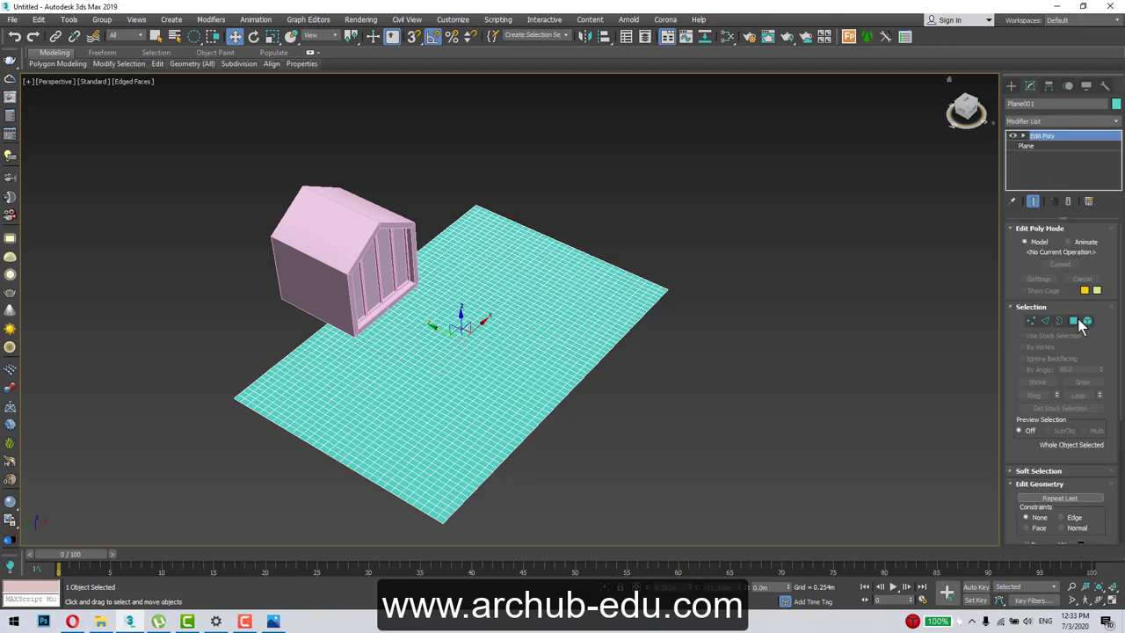
Turn on polygon soft selection for the plane with a falloff of about 8.5 m.
click(1080, 324)
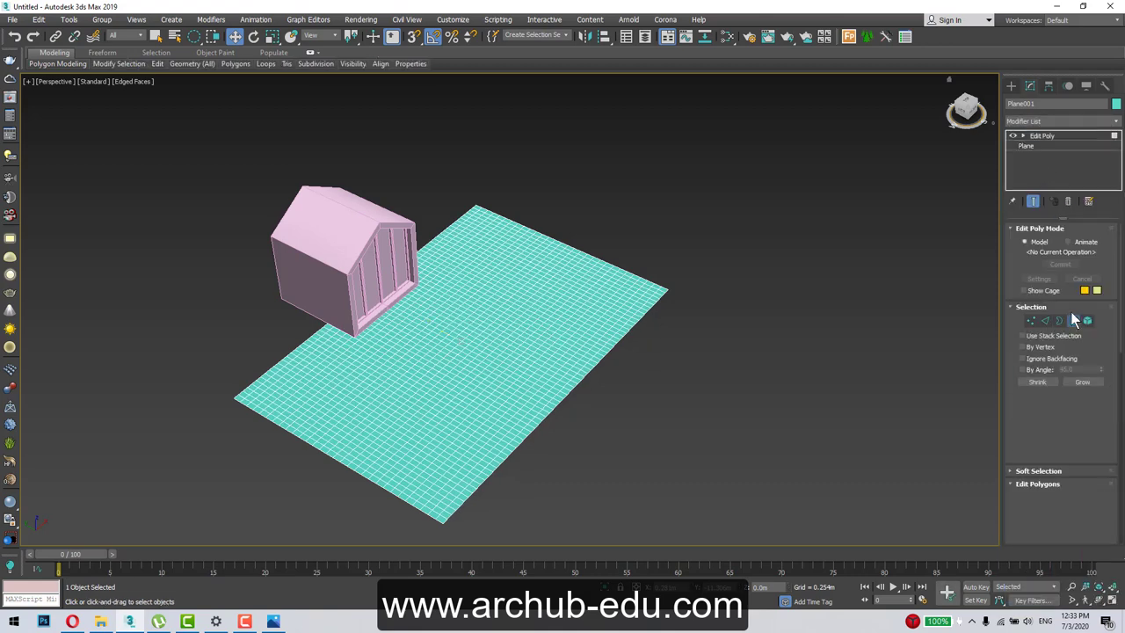
click(1042, 472)
click(1025, 266)
click(446, 358)
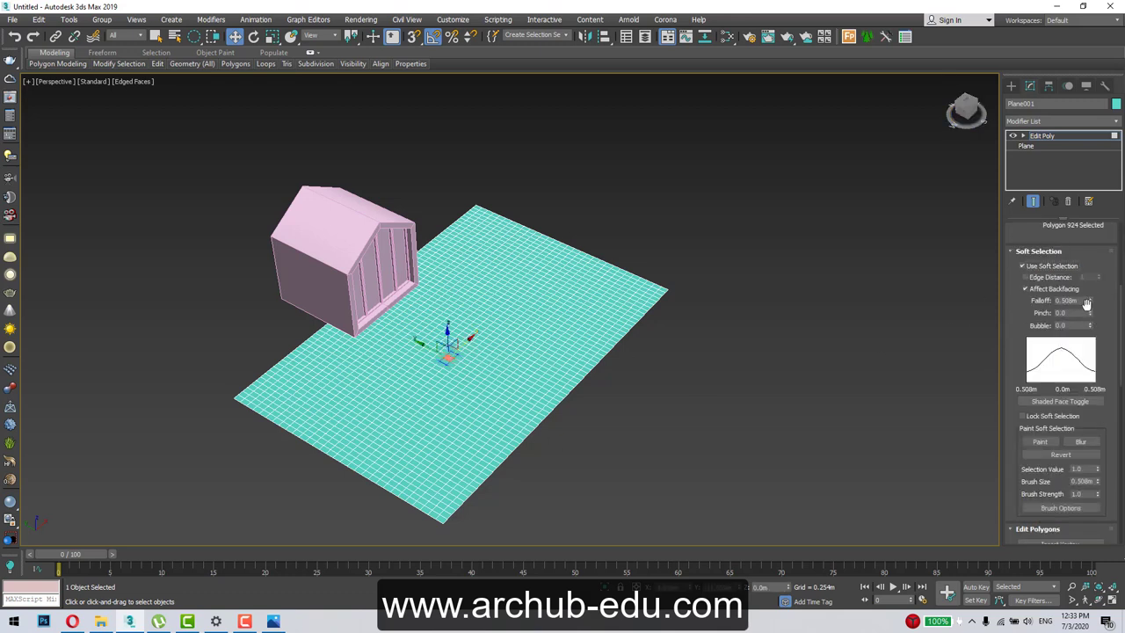
drag(1086, 277, 350, 628)
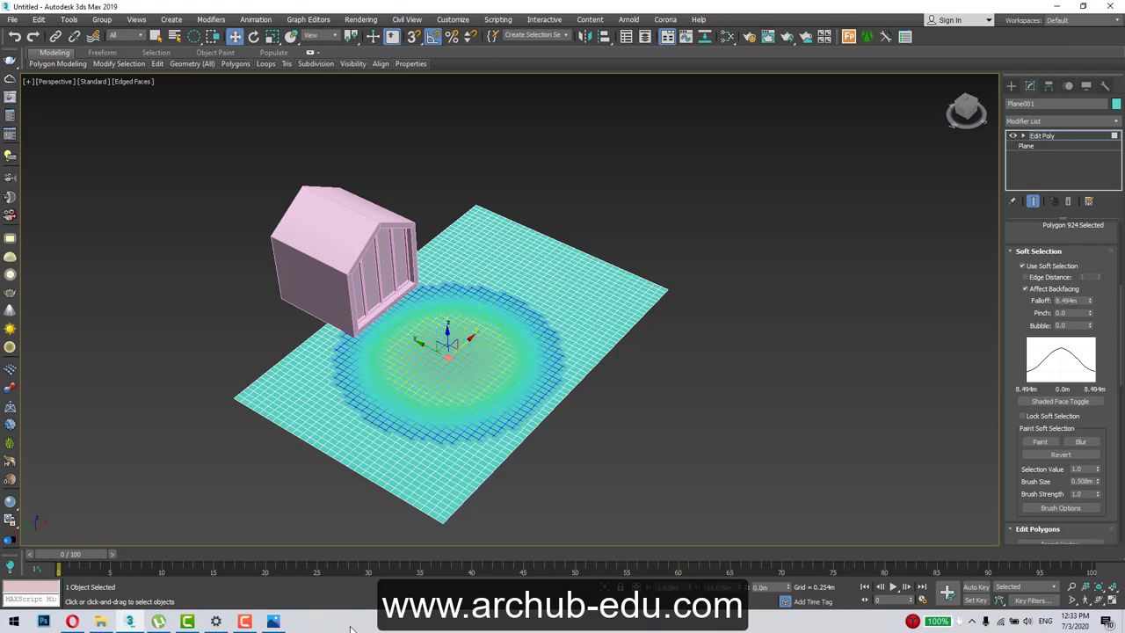
Push polygons near the plane's centre down into a rounded dip.
click(449, 358)
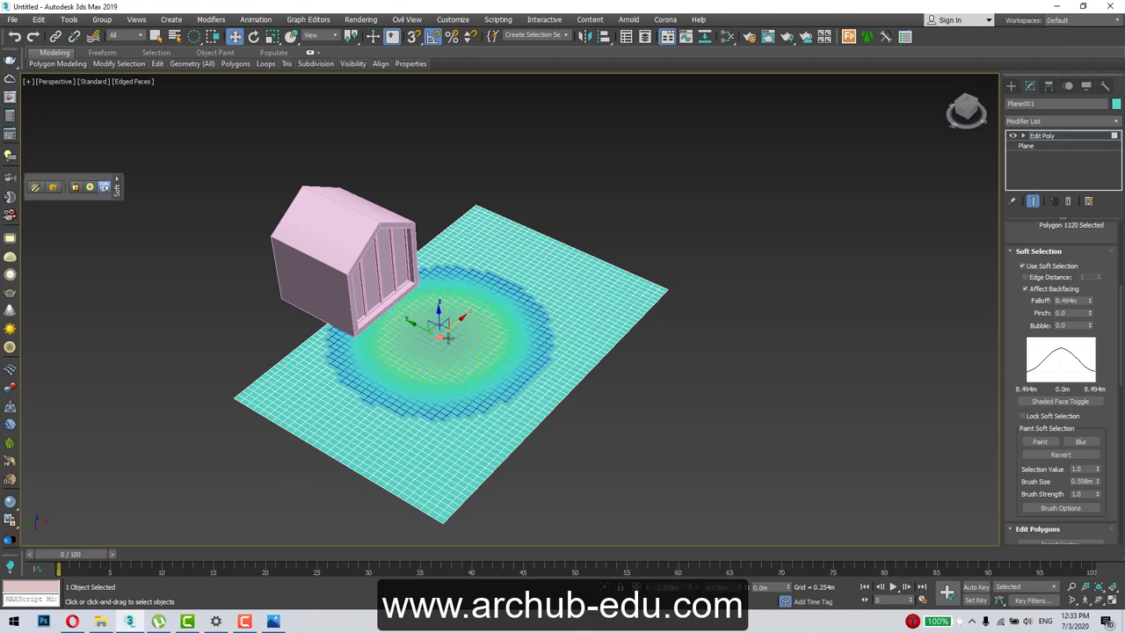
click(452, 351)
drag(448, 332, 448, 298)
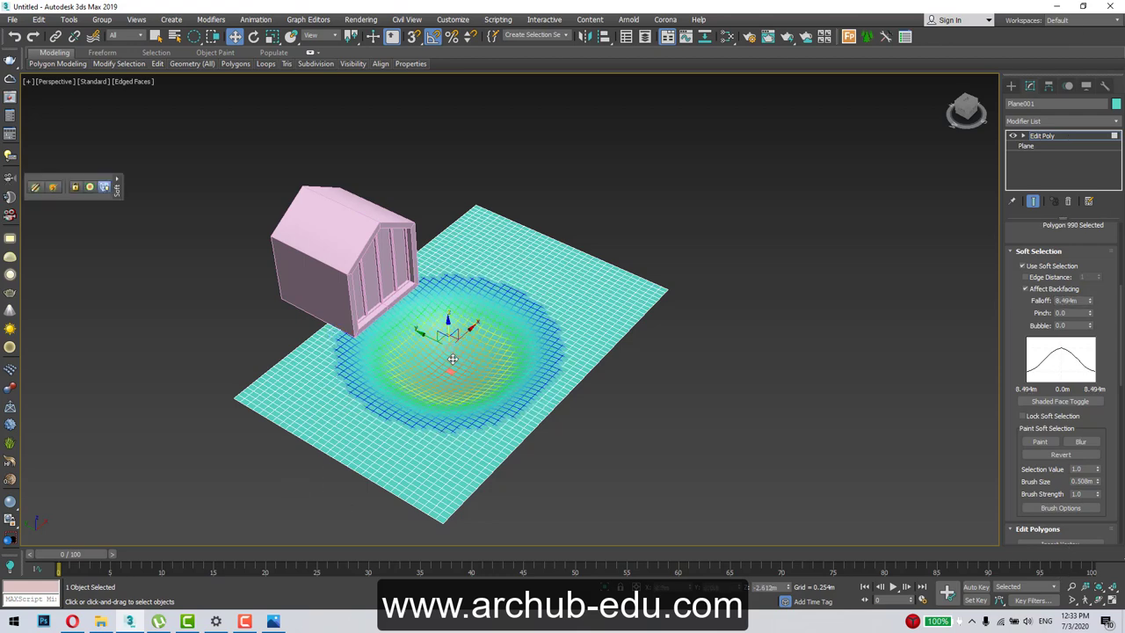
click(441, 413)
drag(441, 413, 444, 402)
click(444, 403)
alt+middle_drag(444, 402, 492, 413)
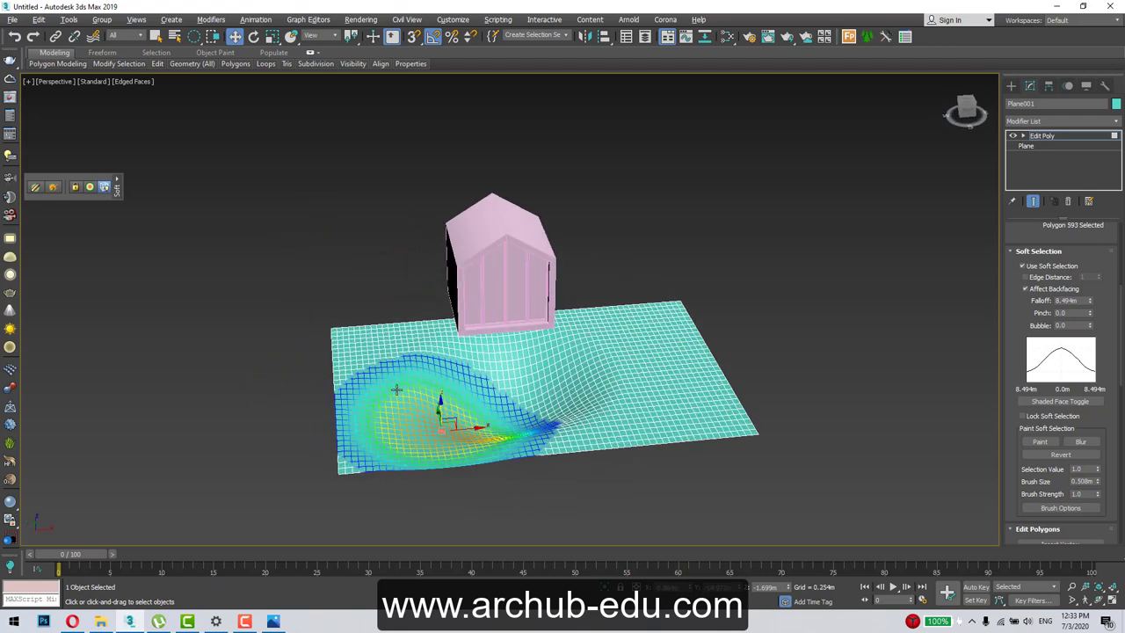
scroll(440, 413, up, 5)
middle_drag(290, 446, 613, 388)
drag(613, 387, 610, 432)
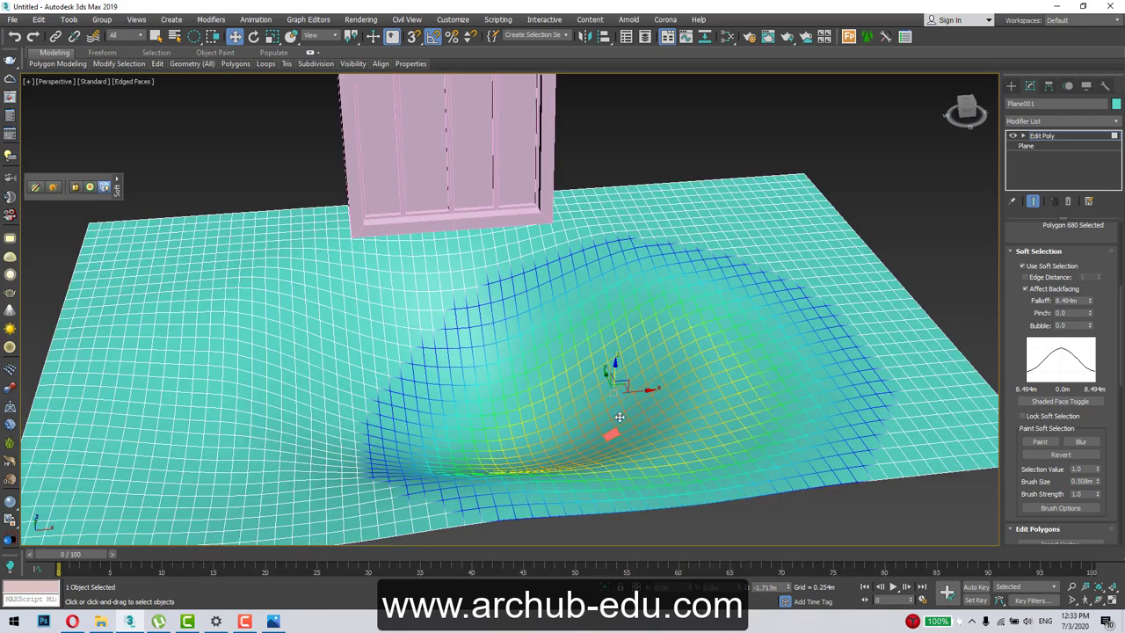
Deepen the pond basin into a smooth hollow, then deselect the polygons.
click(573, 276)
drag(569, 261, 571, 281)
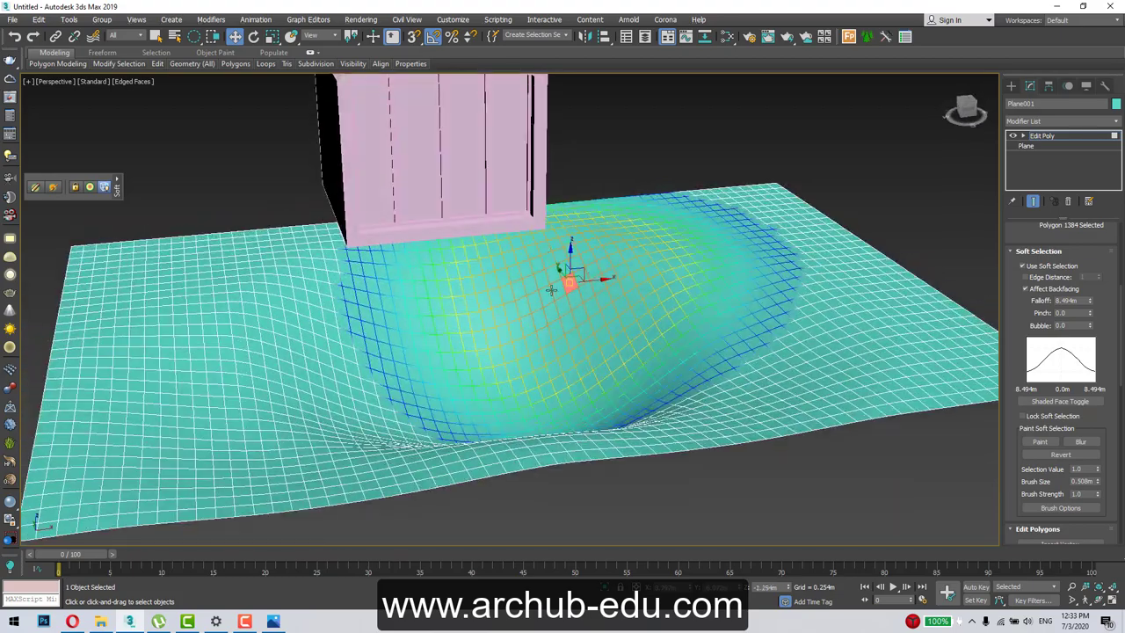
click(520, 302)
alt+middle_drag(521, 302, 587, 311)
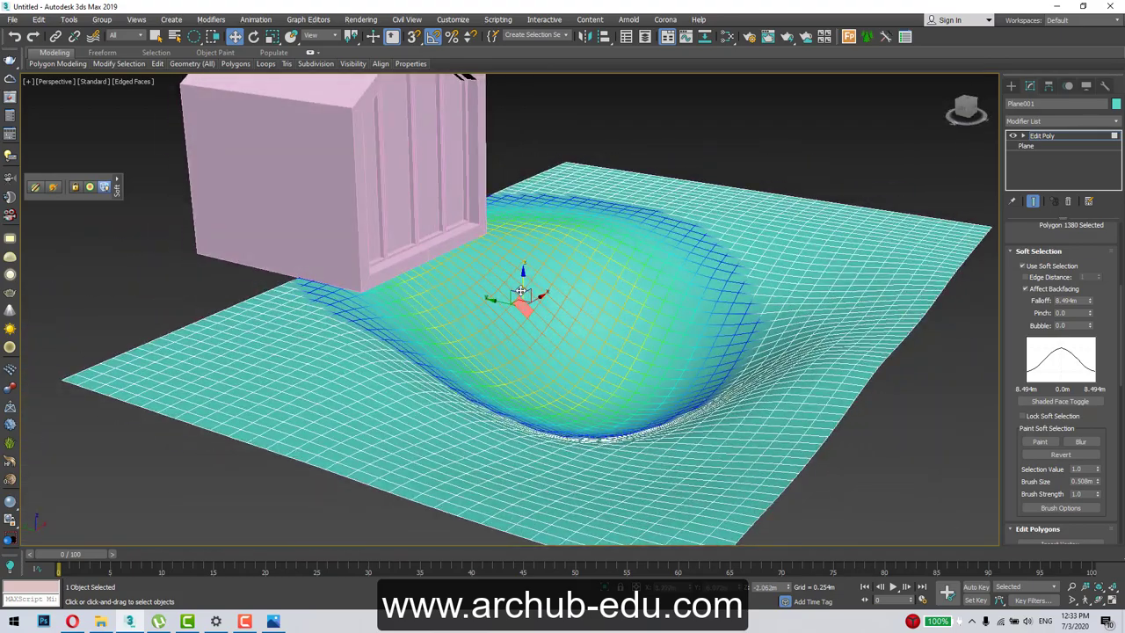
alt+middle_drag(521, 290, 615, 299)
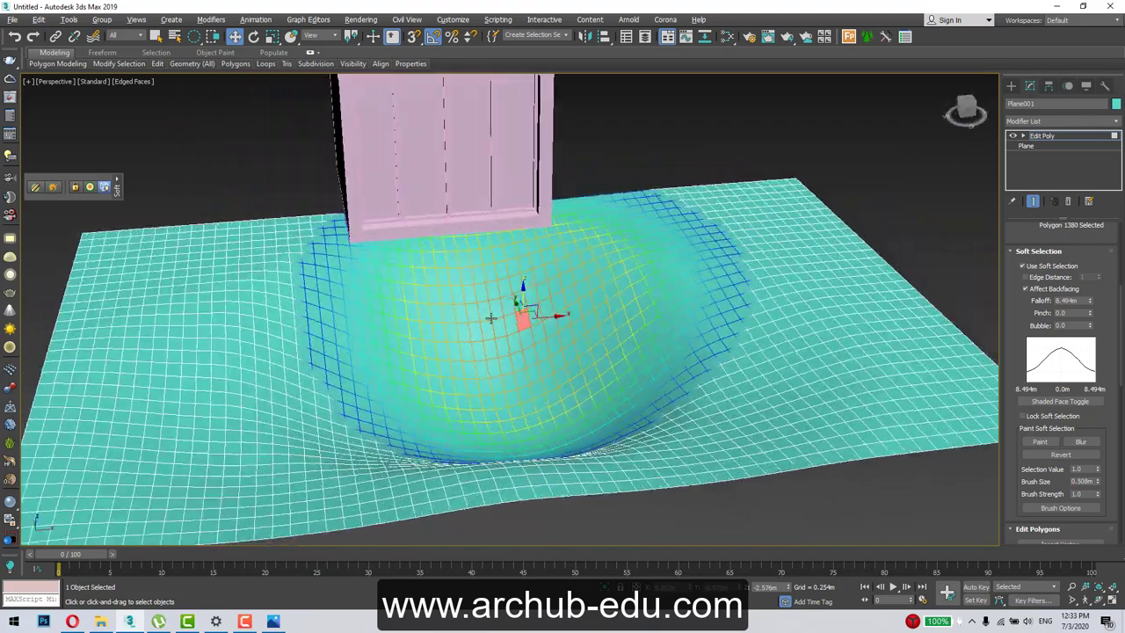
scroll(859, 261, down, 5)
click(748, 289)
scroll(930, 298, down, 3)
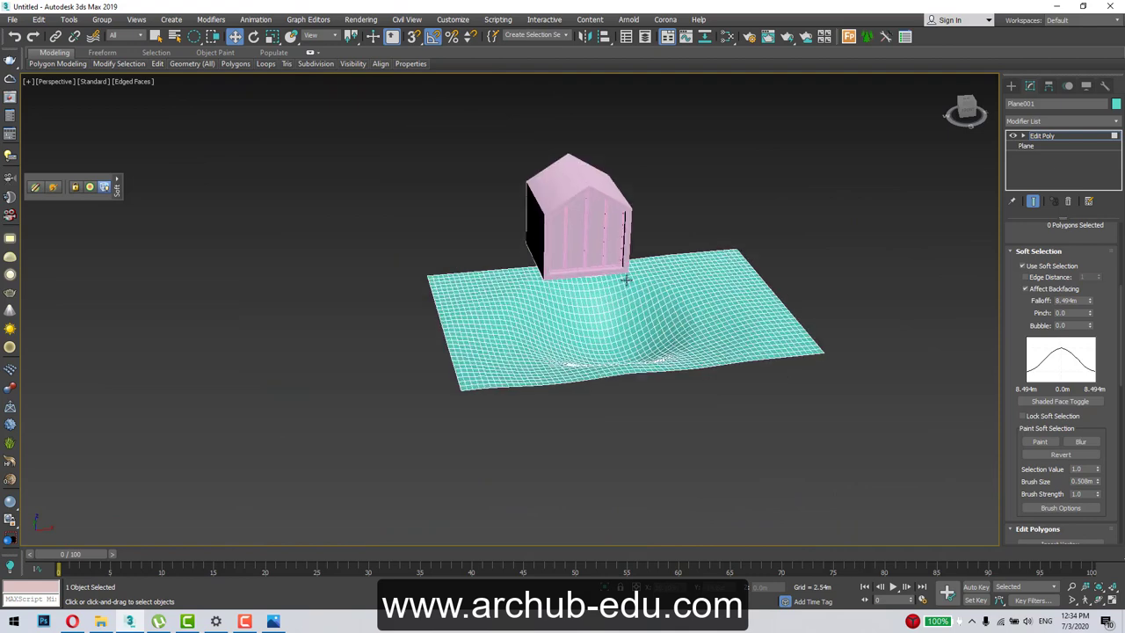
click(1013, 88)
Create a thin 0.508m-high box along the terrain's back edge.
click(1057, 160)
scroll(757, 242, up, 3)
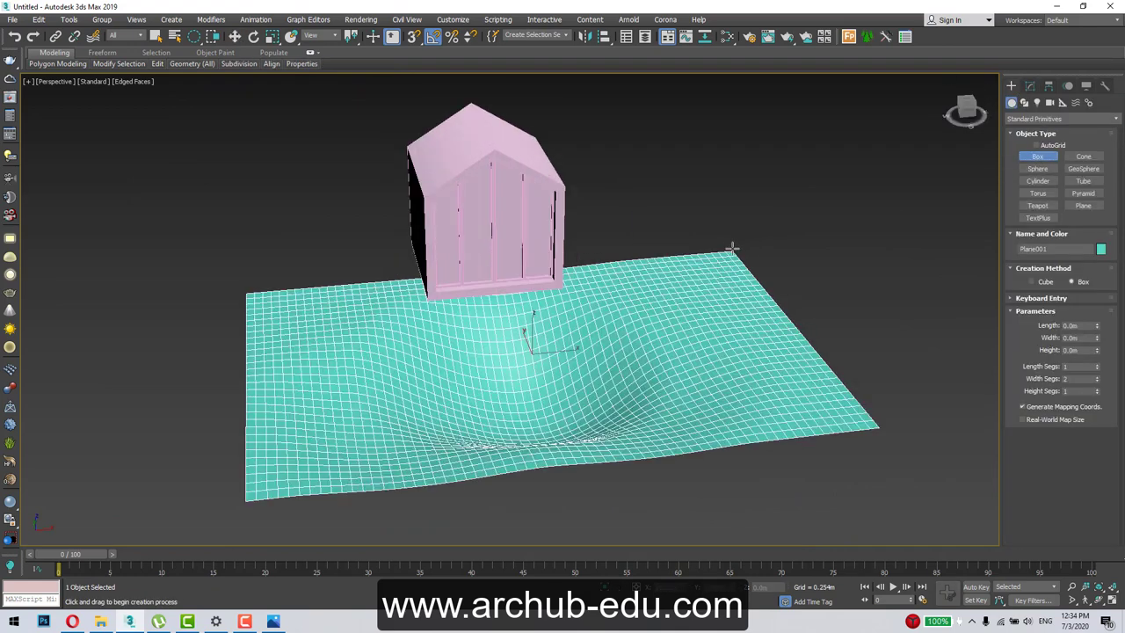
drag(732, 249, 242, 238)
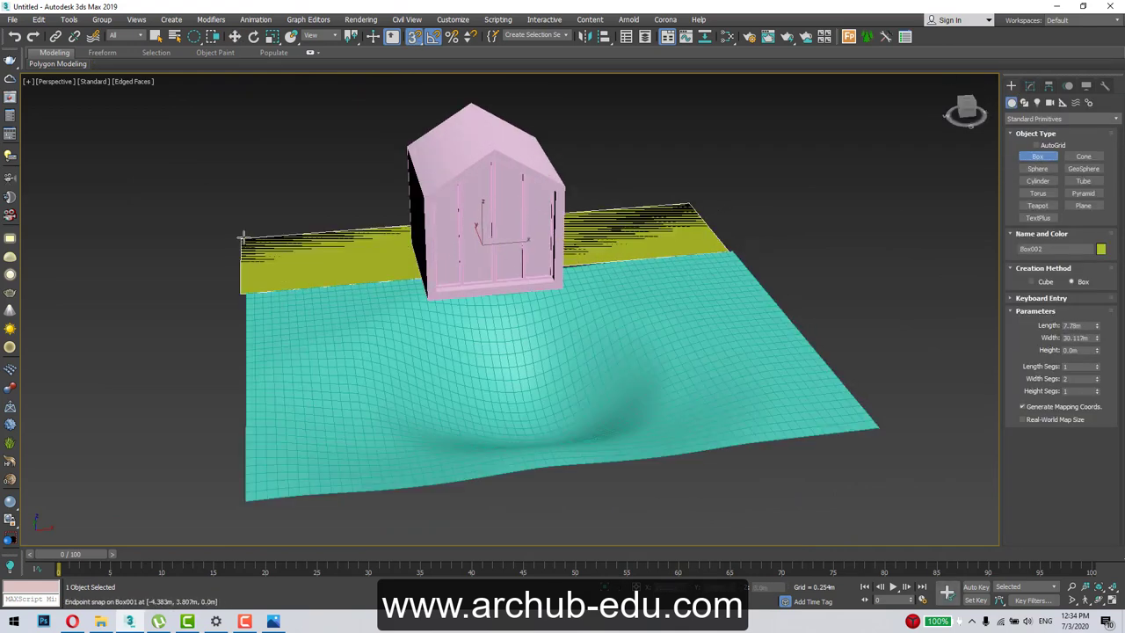
click(243, 231)
alt+middle_drag(243, 232, 442, 237)
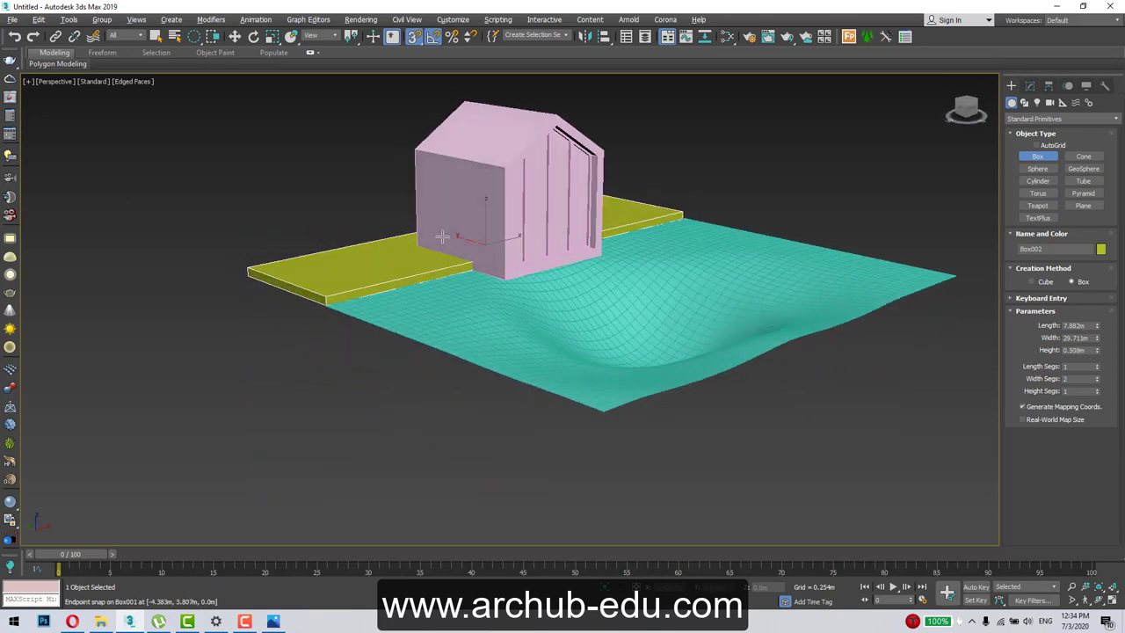
scroll(442, 236, up, 1)
right_click(510, 254)
scroll(510, 256, up, 2)
scroll(517, 259, up, 2)
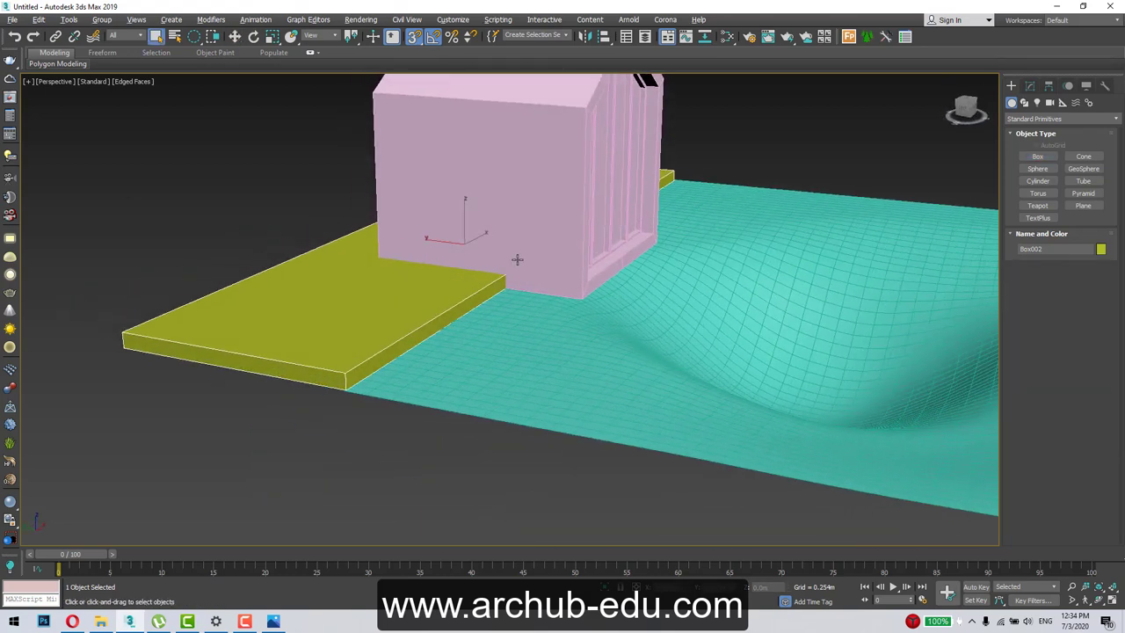
Move the yellow slab under the cabin.
key(w)
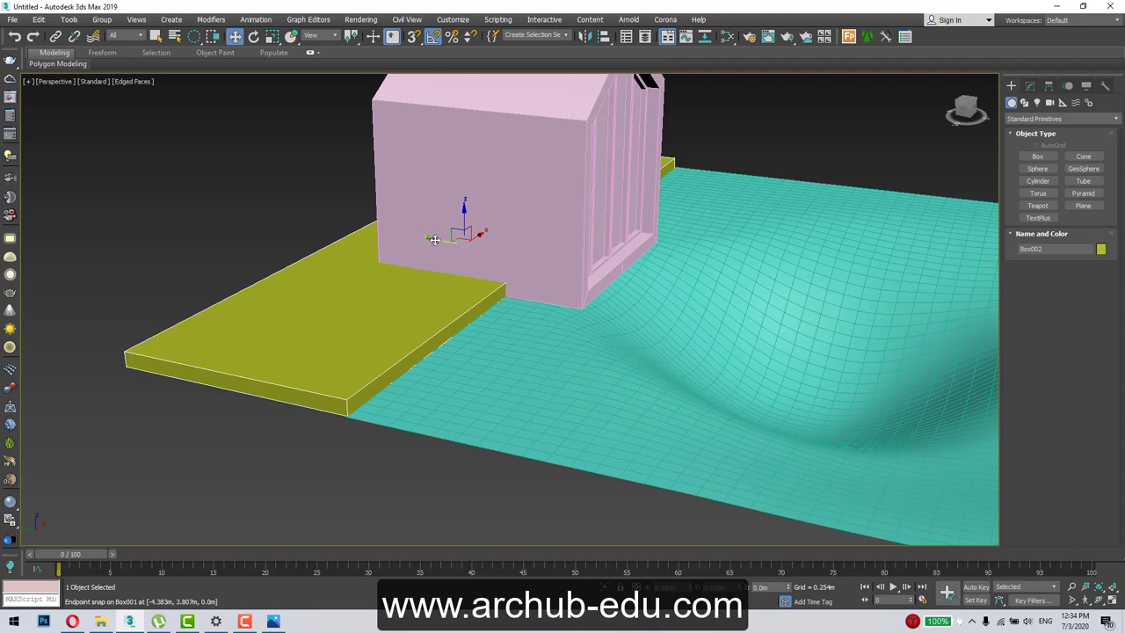
drag(434, 240, 502, 257)
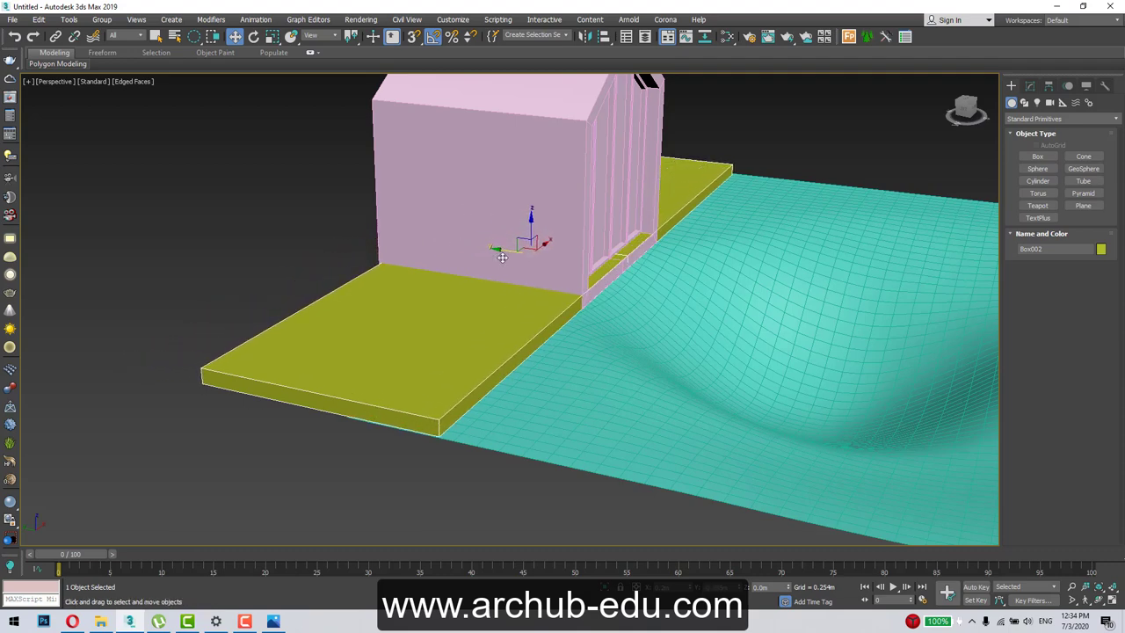
drag(527, 250, 536, 245)
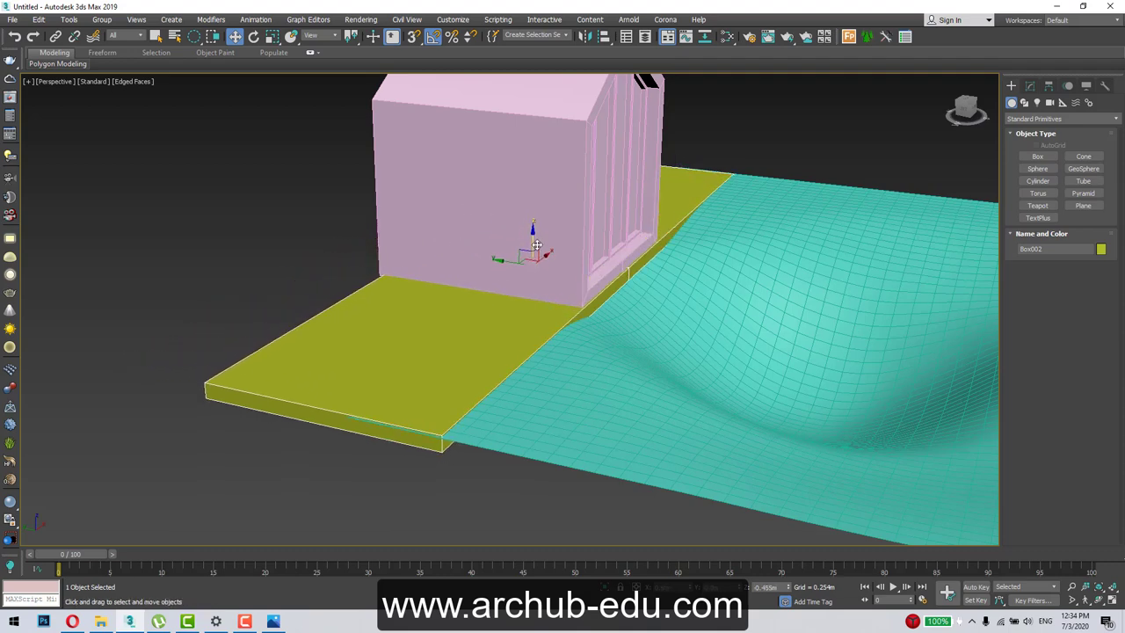
alt+middle_drag(580, 256, 595, 249)
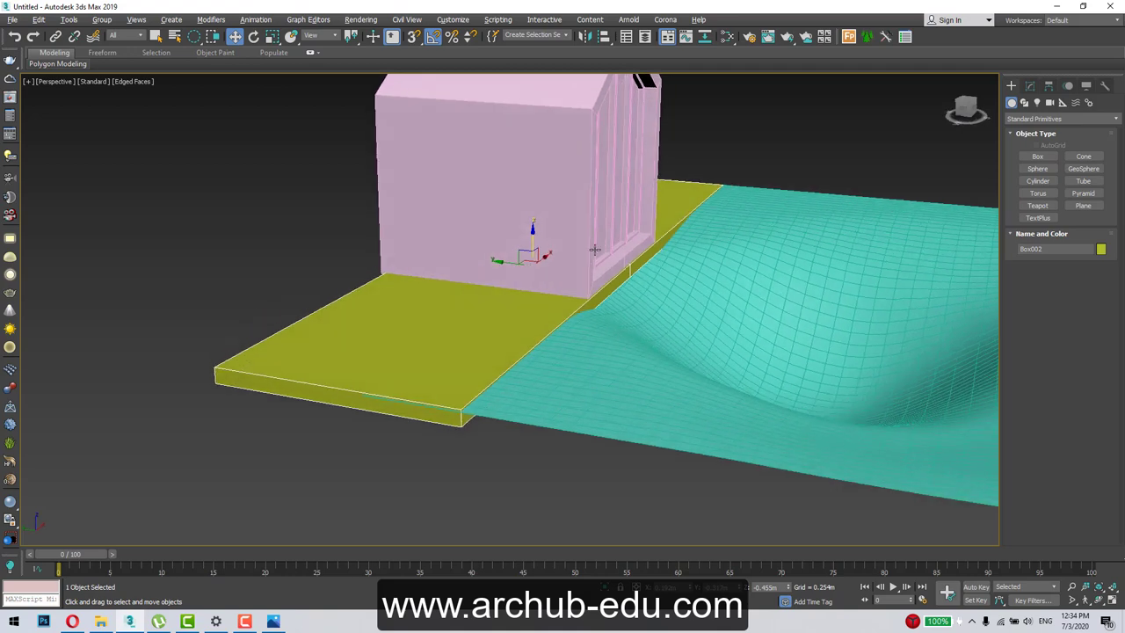
Align the slab to the cabin with X, Y and Z position all unchecked.
click(605, 38)
click(533, 220)
click(520, 235)
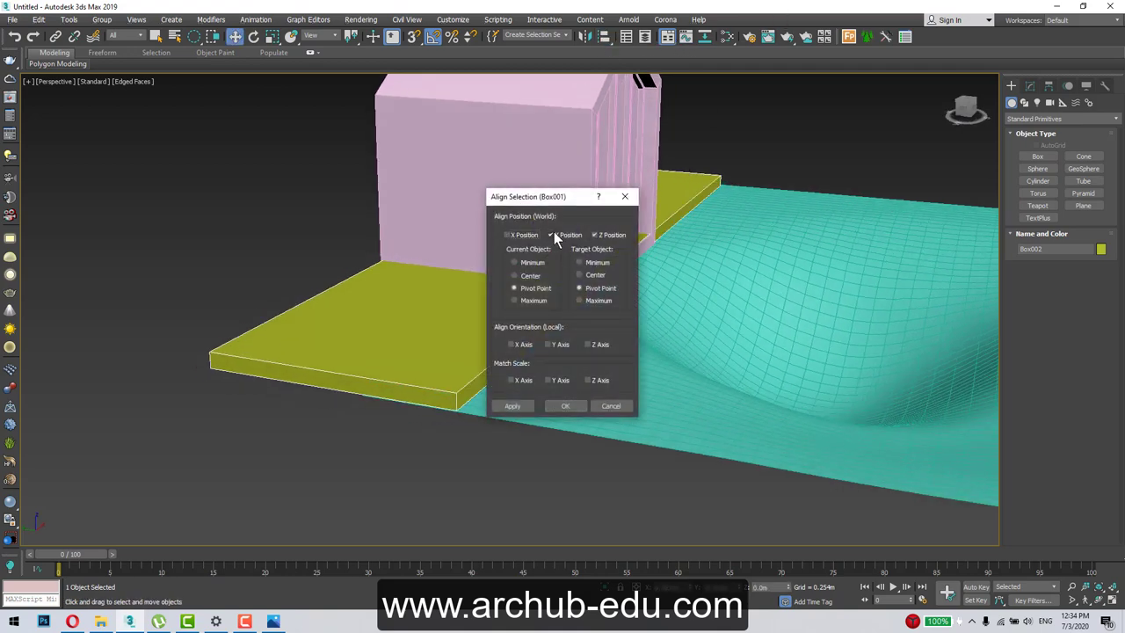
click(553, 235)
click(595, 235)
drag(544, 205, 733, 215)
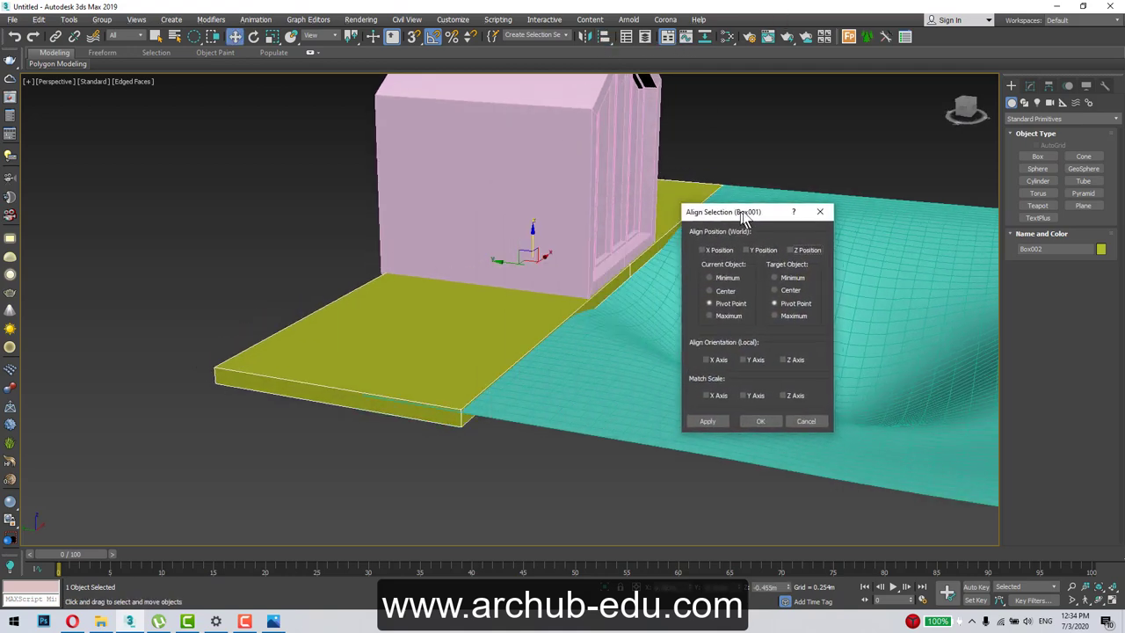
click(746, 425)
mouse_move(623, 352)
alt+middle_down()
mouse_move(539, 343)
mouse_move(485, 358)
mouse_move(460, 331)
mouse_move(586, 354)
mouse_move(668, 333)
alt+middle_up()
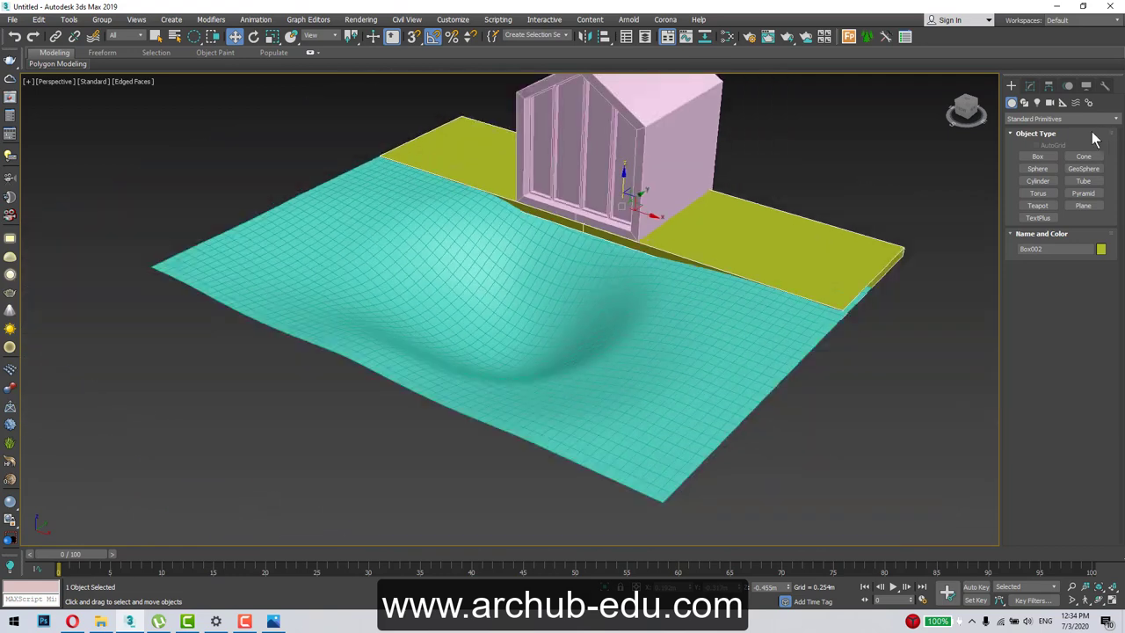
Create a box over the terrain dip to form the pond.
click(1044, 158)
drag(694, 286, 294, 293)
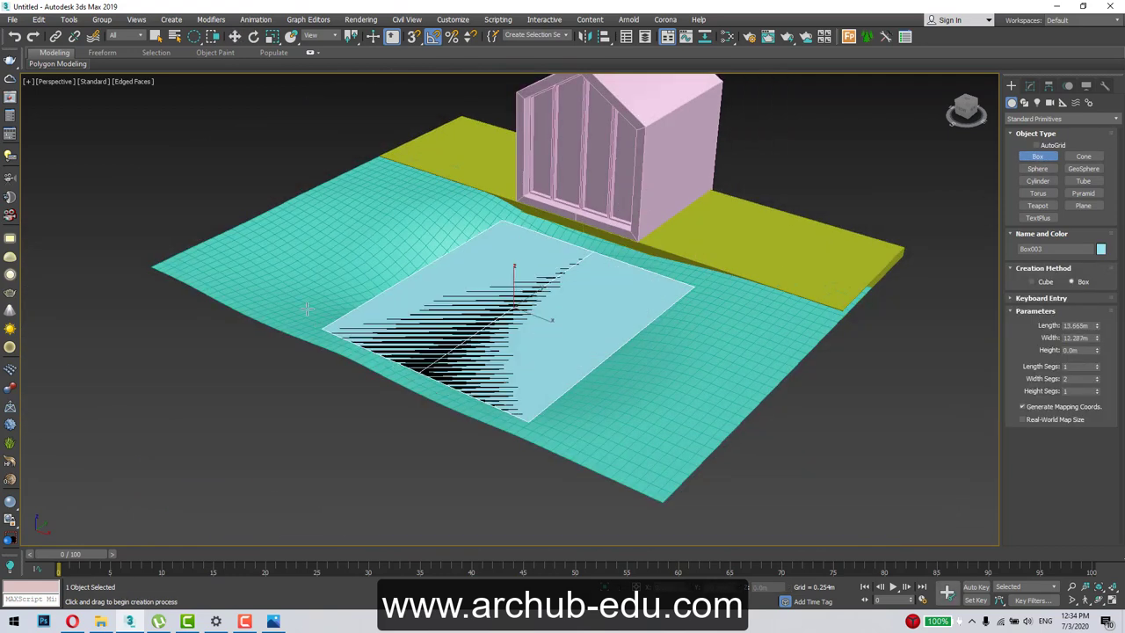
click(302, 339)
key(s)
key(w)
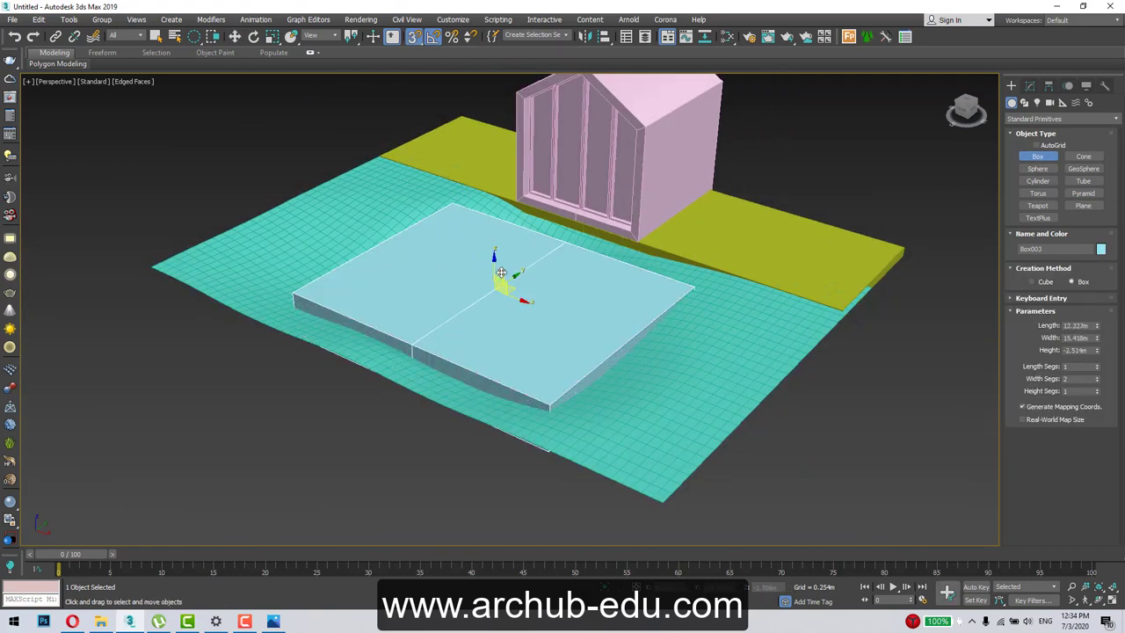
mouse_move(501, 284)
alt+middle_down()
mouse_move(486, 296)
mouse_move(505, 286)
alt+middle_up()
Enlarge the pond box and sink it below the terrain surface.
click(1030, 85)
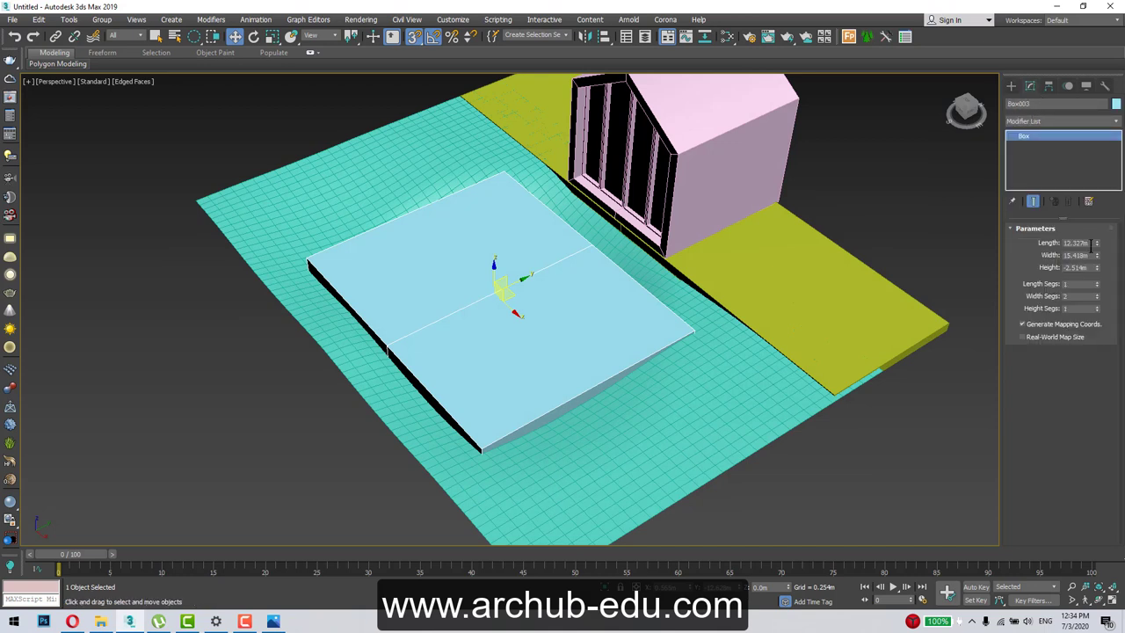
drag(1097, 241, 1098, 229)
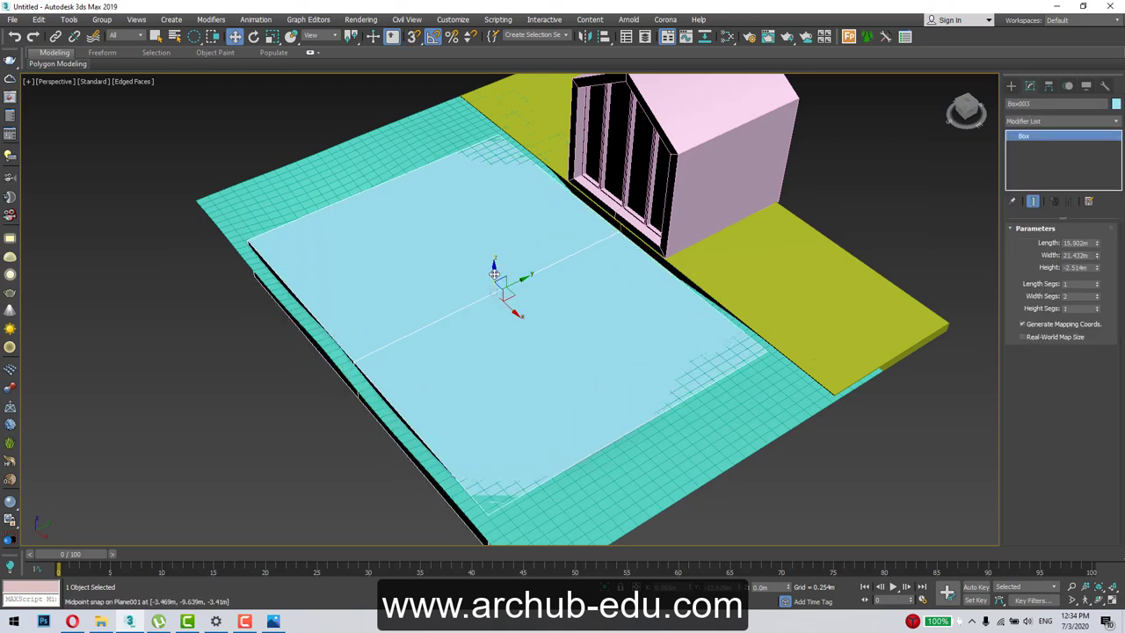
drag(495, 274, 495, 286)
alt+middle_drag(494, 287, 481, 276)
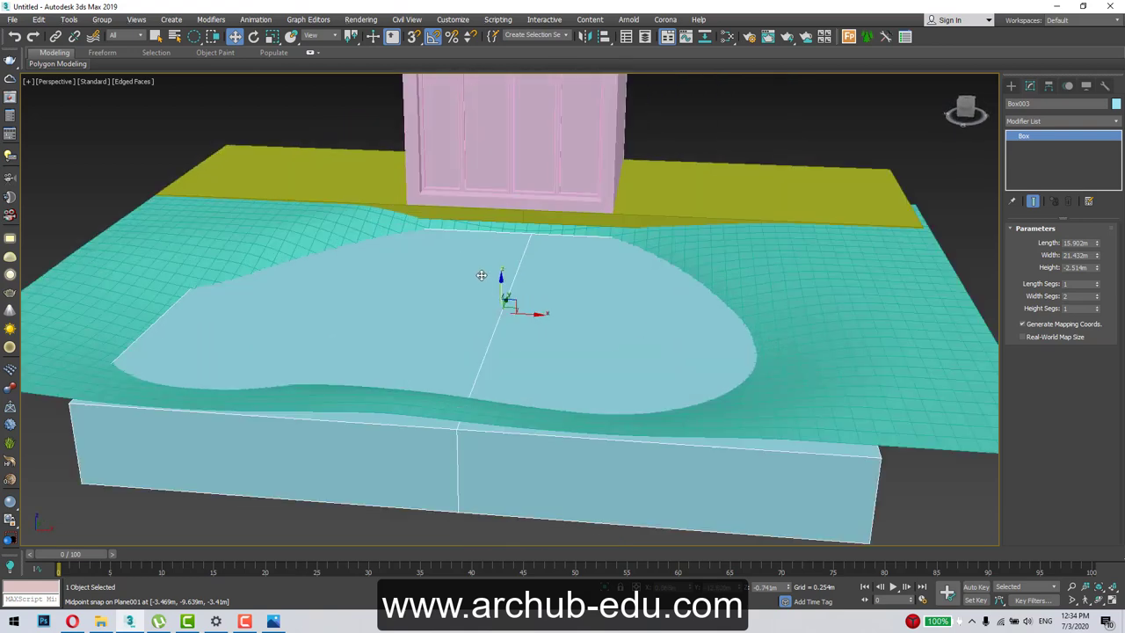
drag(501, 283, 503, 286)
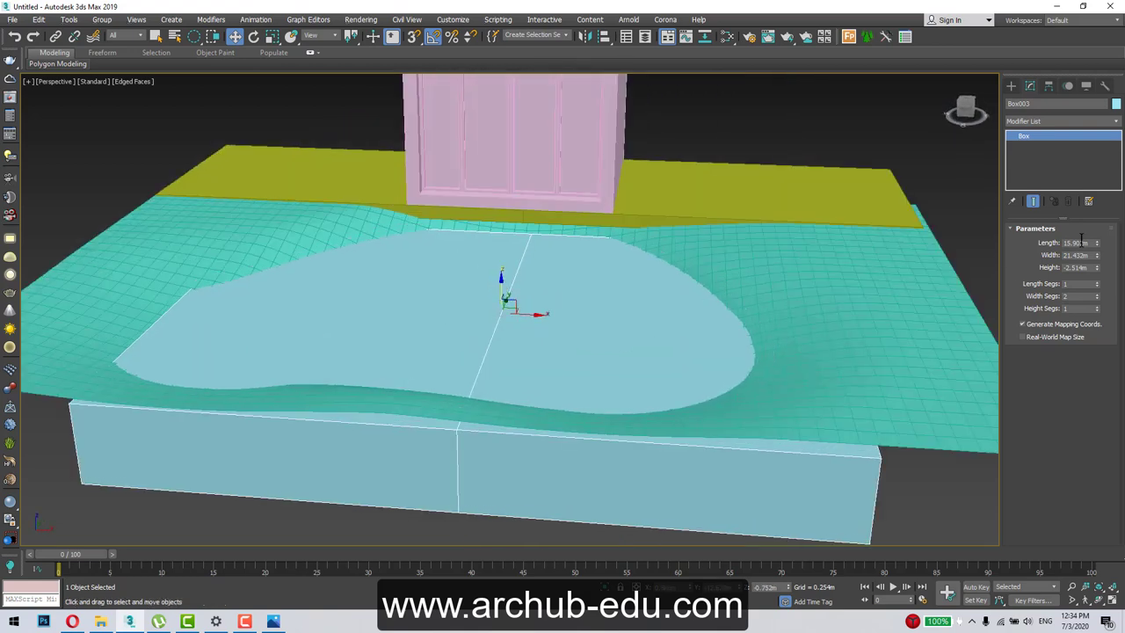
Make the box 25.932m wide and 17.175m long, shifting it vertically to shape the pond.
drag(1097, 255, 1094, 243)
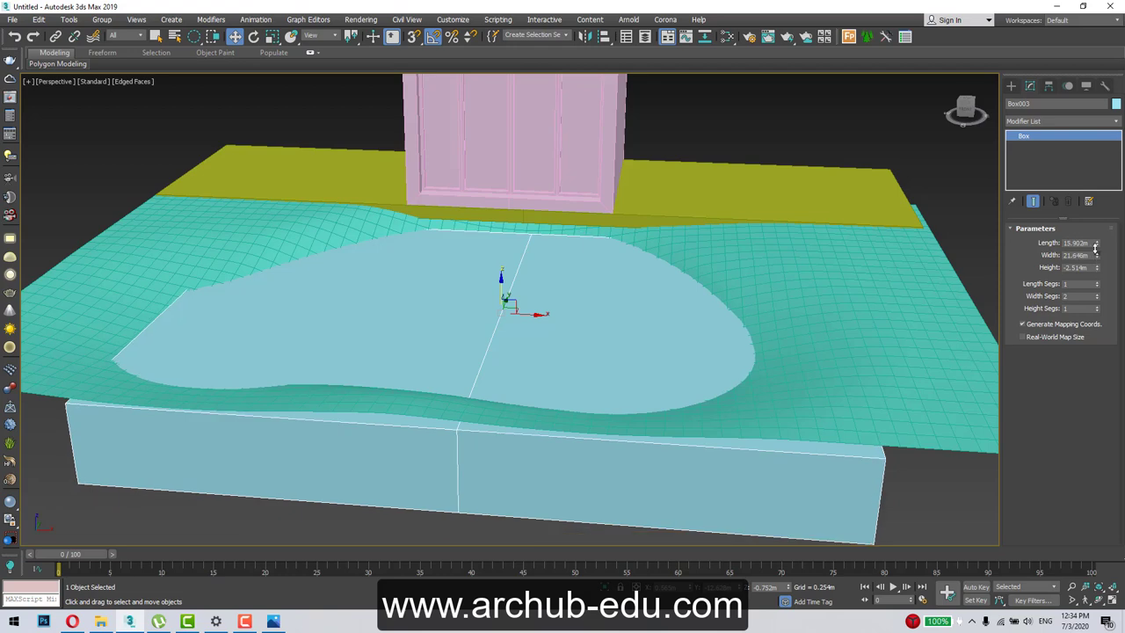
alt+middle_drag(514, 303, 519, 299)
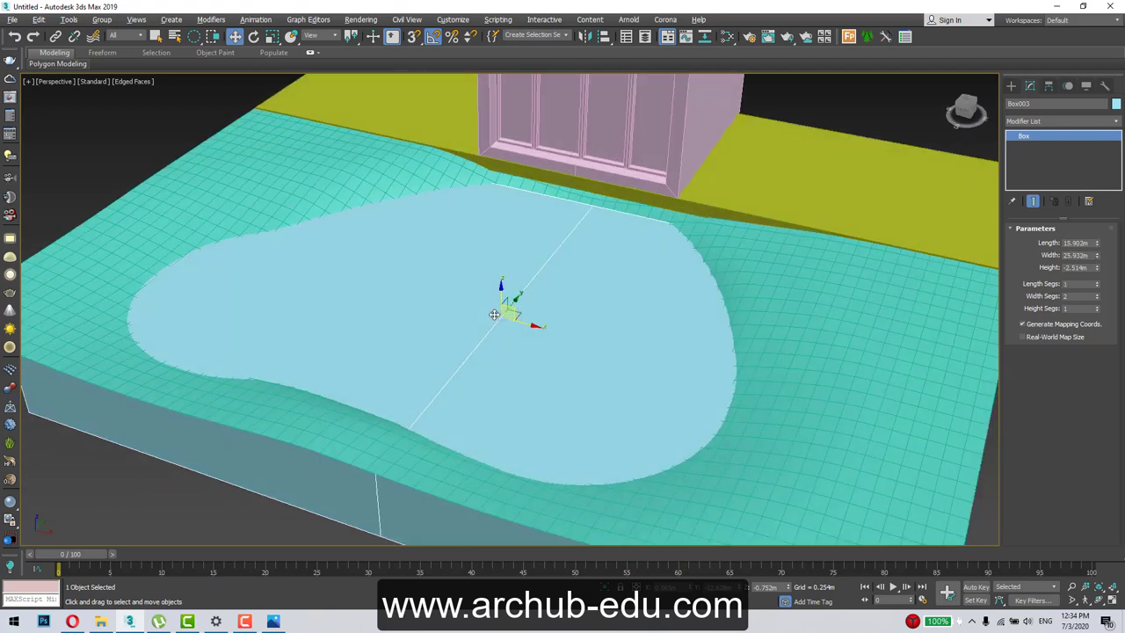
drag(521, 296, 550, 279)
mouse_move(550, 279)
alt+middle_down()
mouse_move(601, 251)
mouse_move(564, 271)
alt+middle_up()
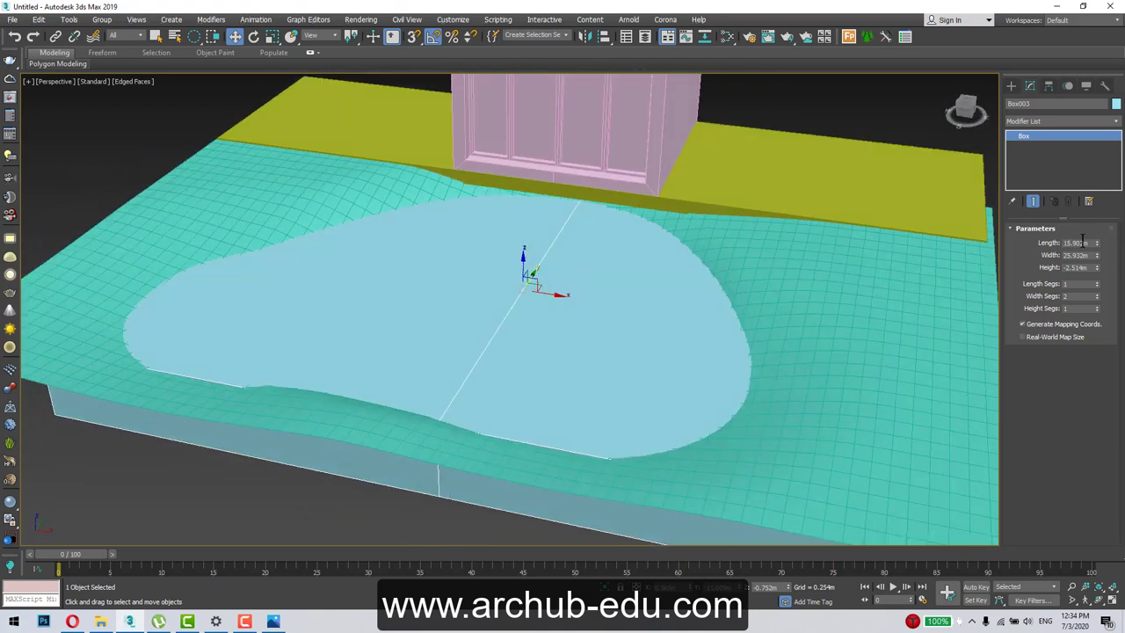
drag(1097, 243, 1097, 220)
alt+middle_drag(716, 280, 492, 273)
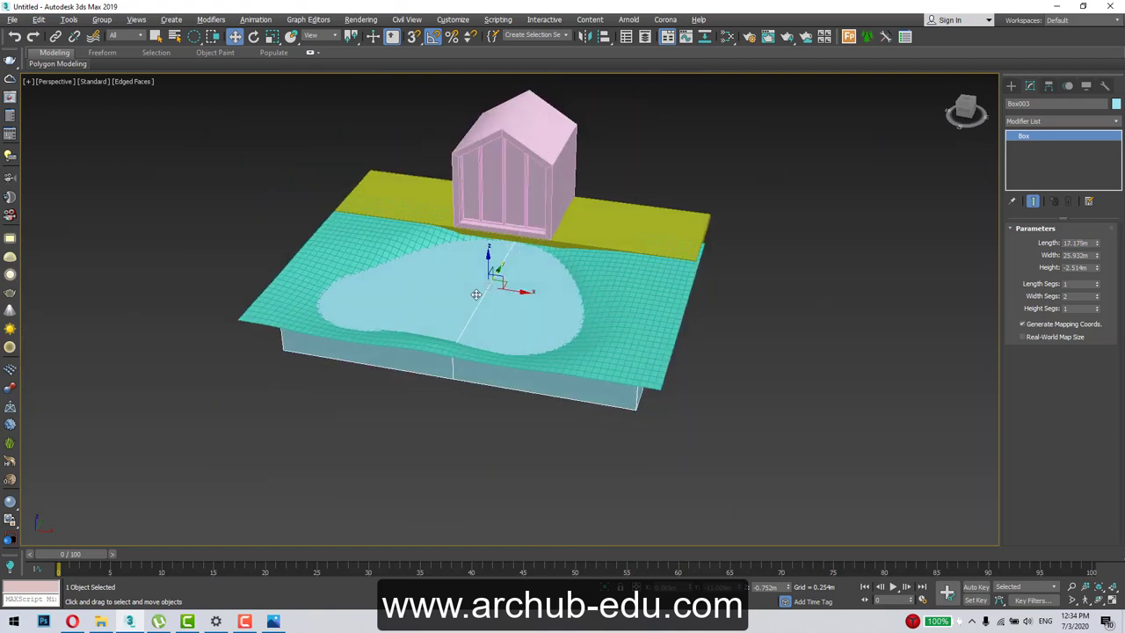
scroll(489, 271, up, 3)
scroll(489, 271, down, 3)
scroll(489, 271, down, 2)
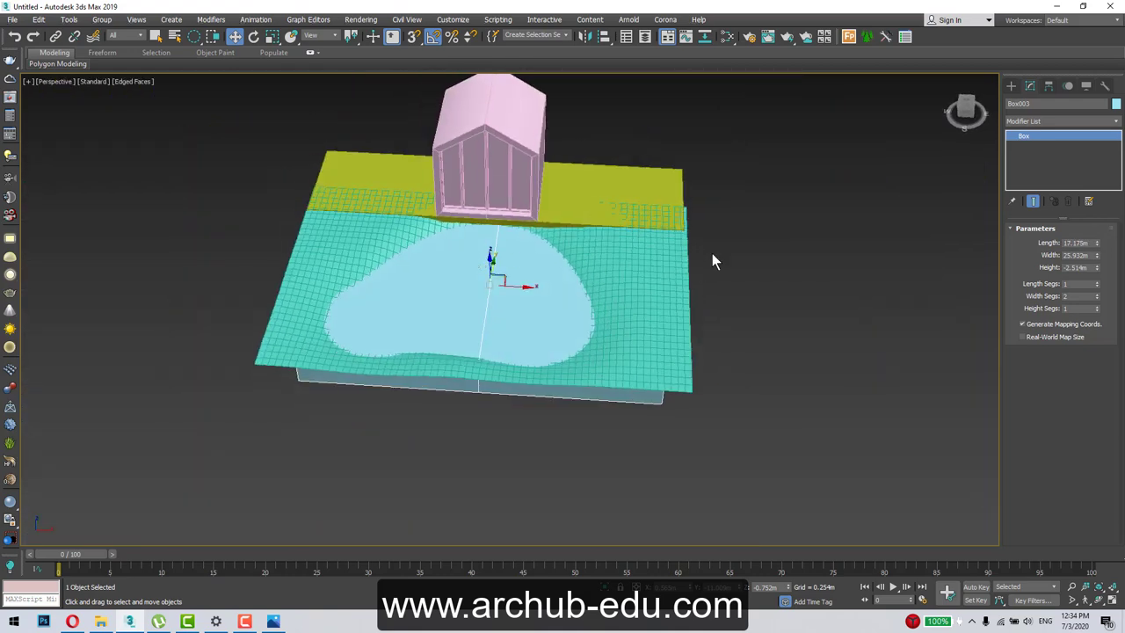
Place a VRay physical camera in front of the cabin, aimed at it.
click(1010, 85)
click(1049, 102)
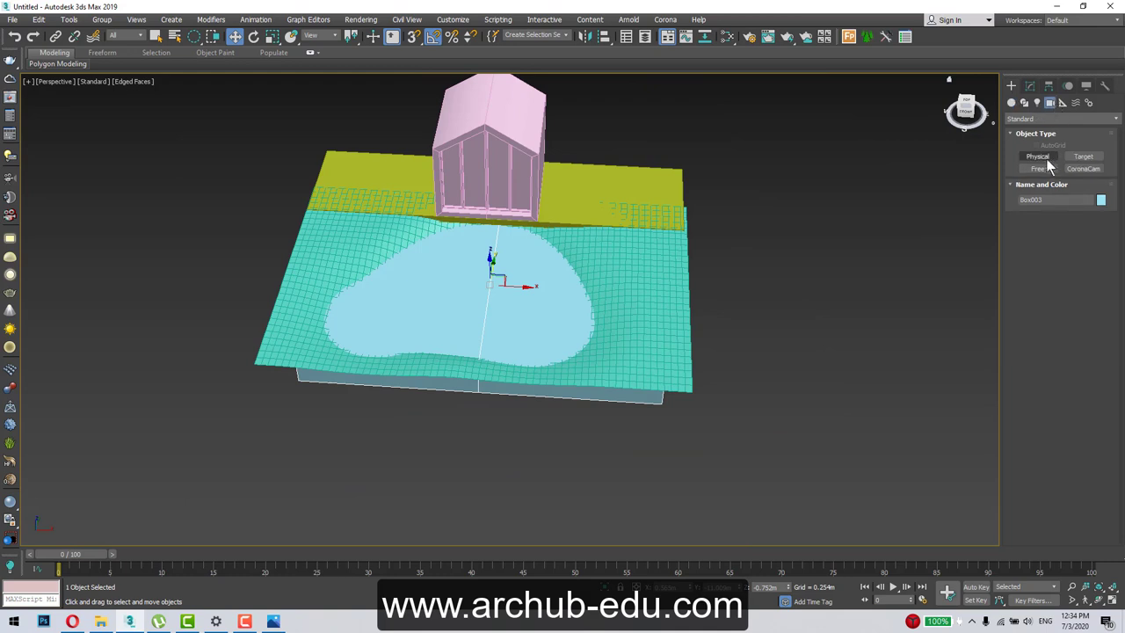
click(1048, 118)
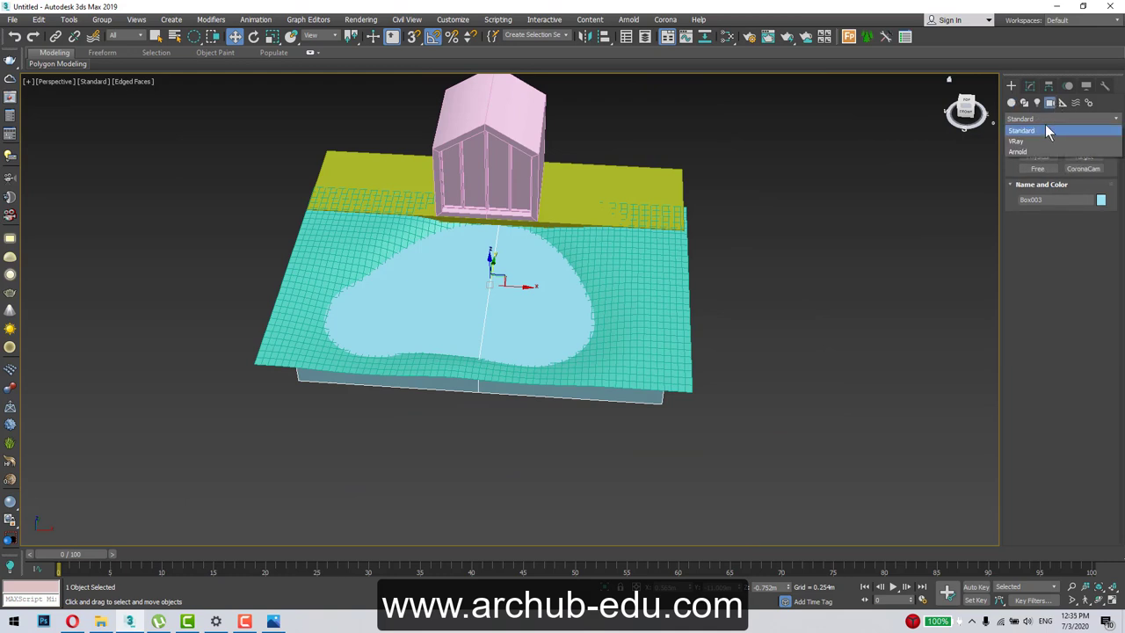
click(1040, 138)
click(1083, 156)
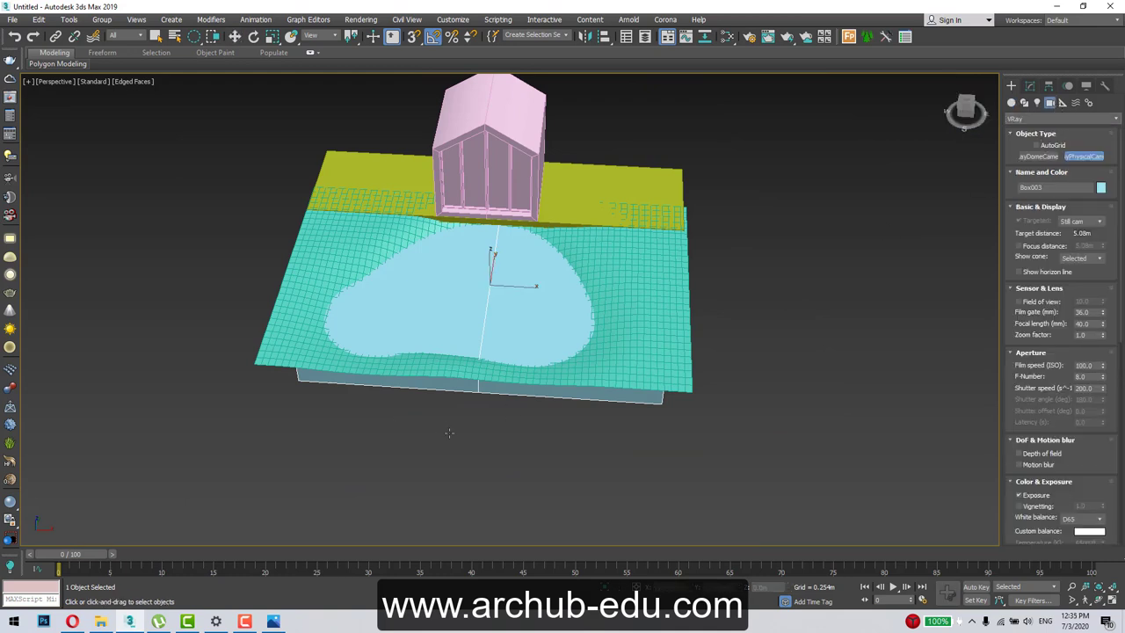
drag(447, 471, 495, 187)
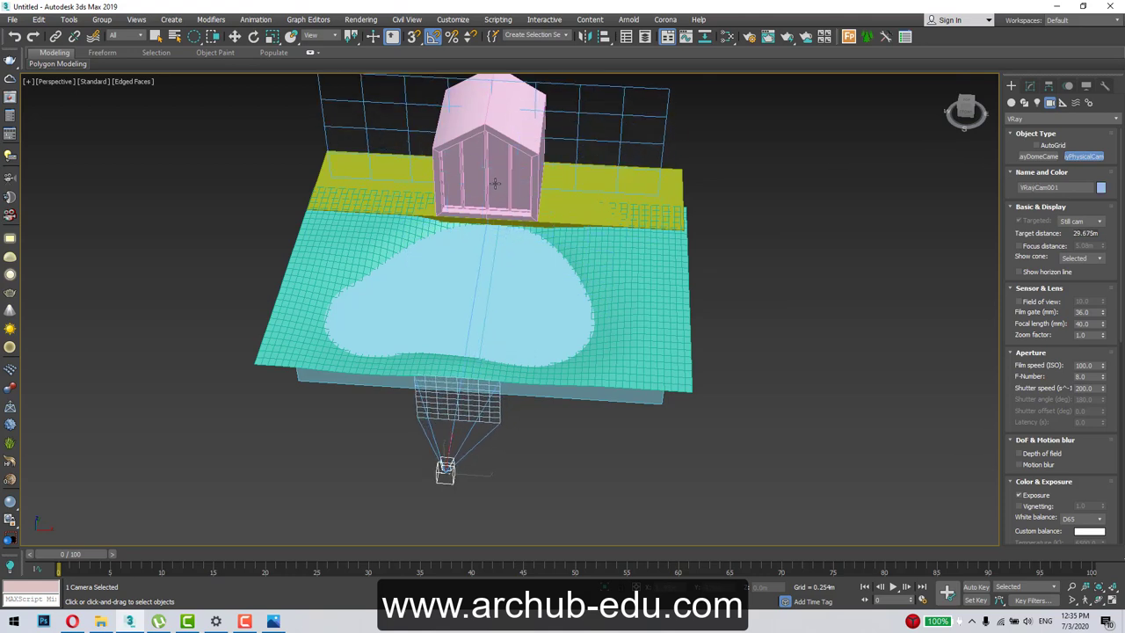
View the house through VRayCam001 and call up the V-Ray rendering tools.
key(c)
mouse_move(495, 182)
middle_down()
mouse_move(505, 228)
mouse_move(490, 301)
middle_up()
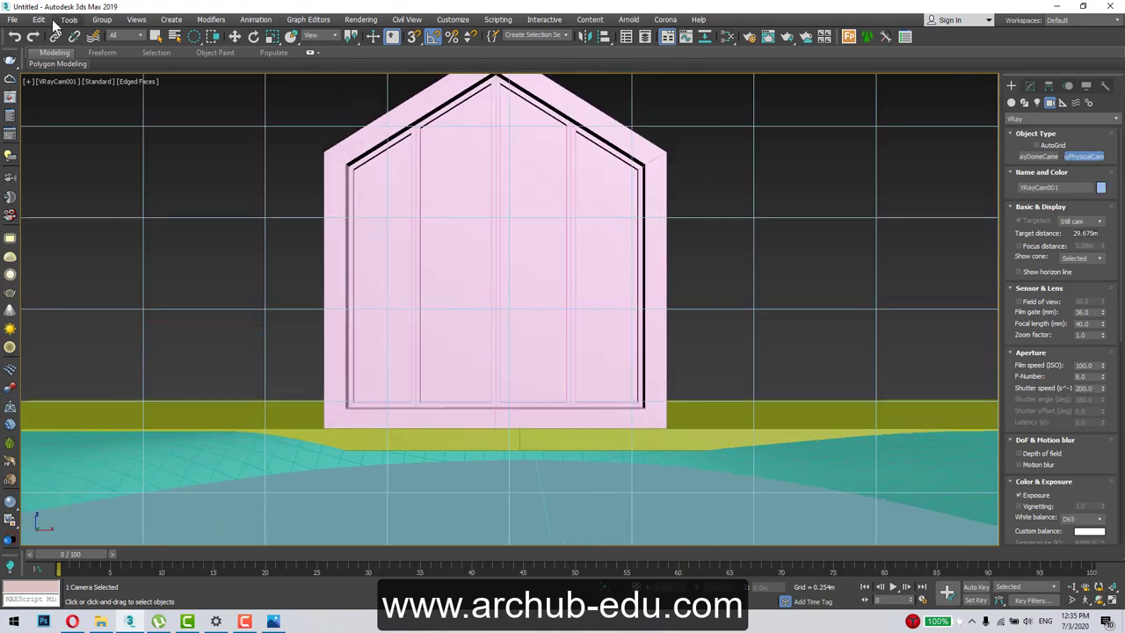
click(10, 117)
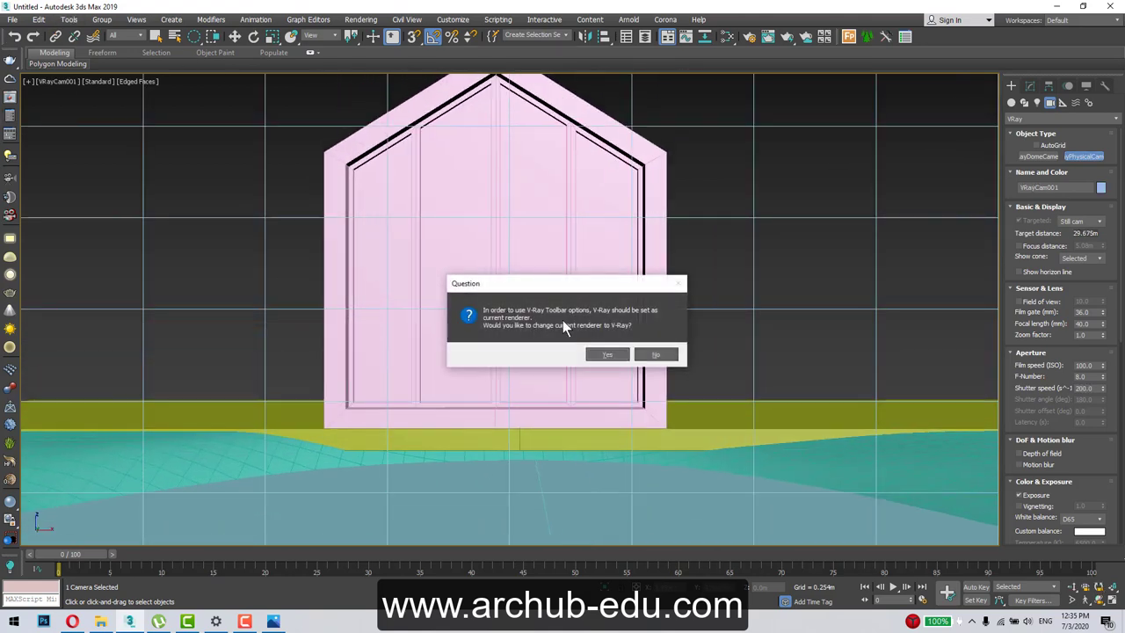
Make V-Ray the renderer with image aspect 0.9 (640×711) and show safe frames.
click(605, 356)
key(F10)
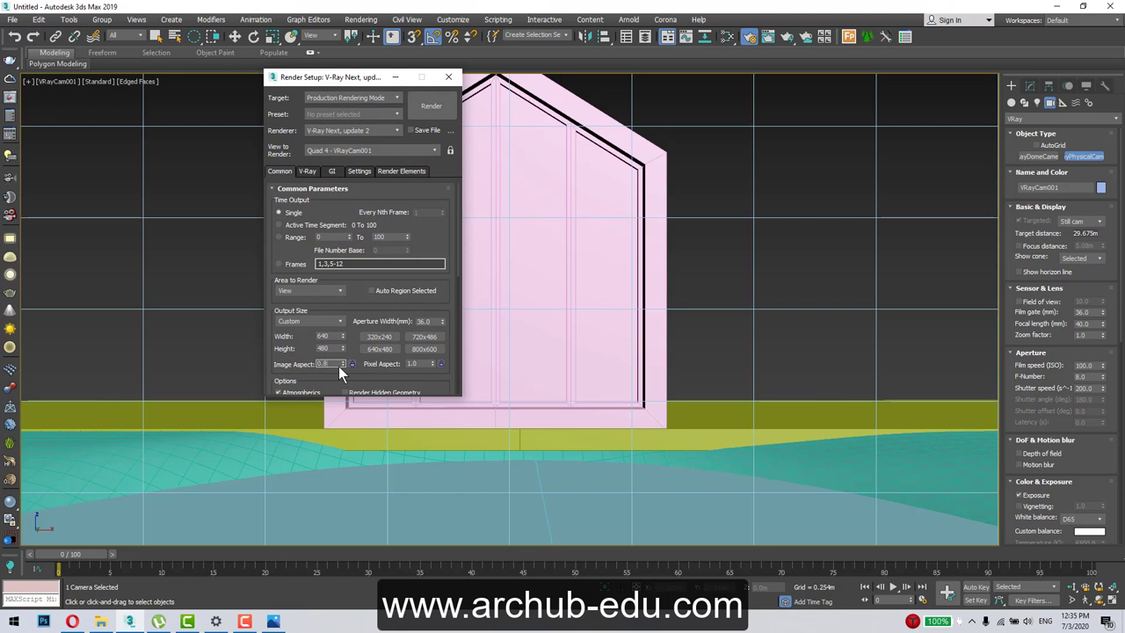
click(340, 366)
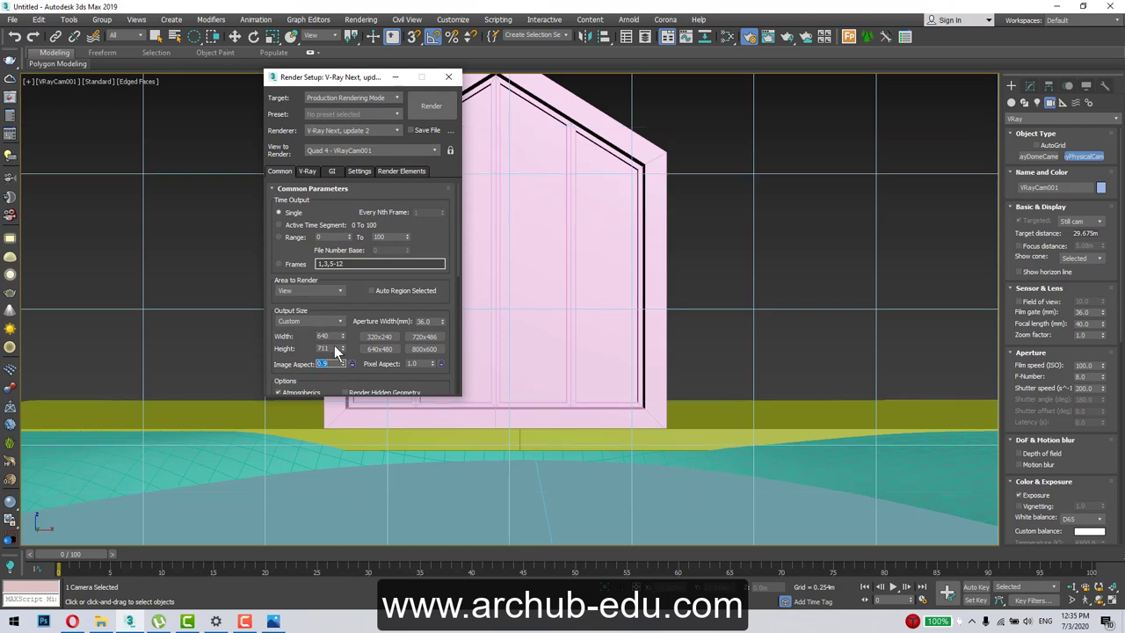
key(Return)
click(52, 80)
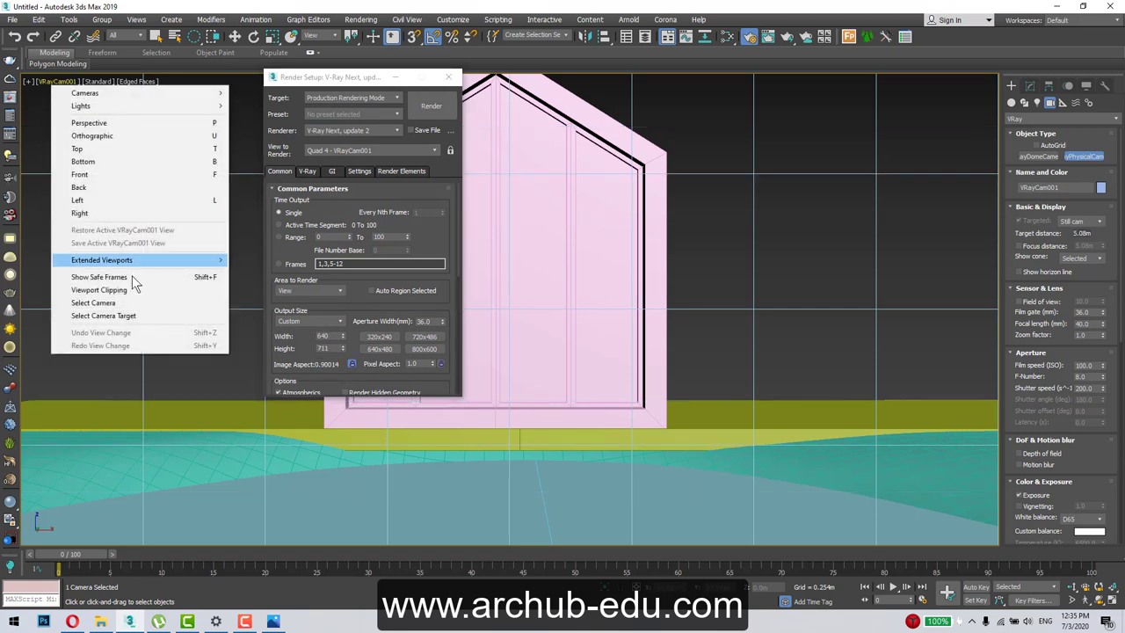
click(128, 273)
click(448, 77)
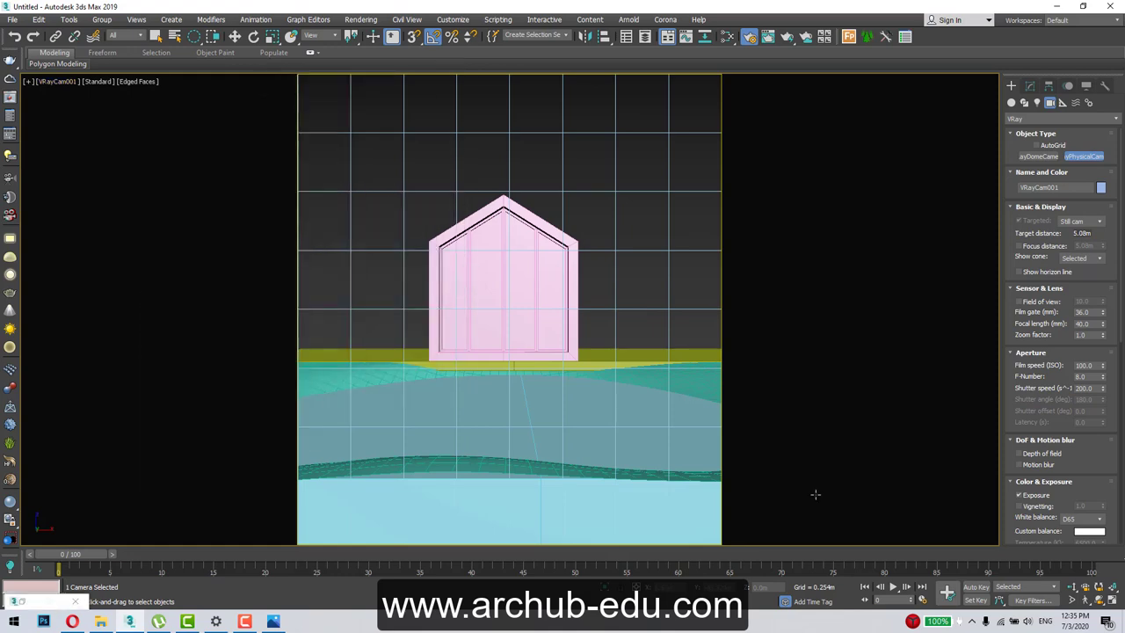
Dolly the camera closer and shift the view so the house moves right.
click(1071, 585)
drag(518, 400, 523, 381)
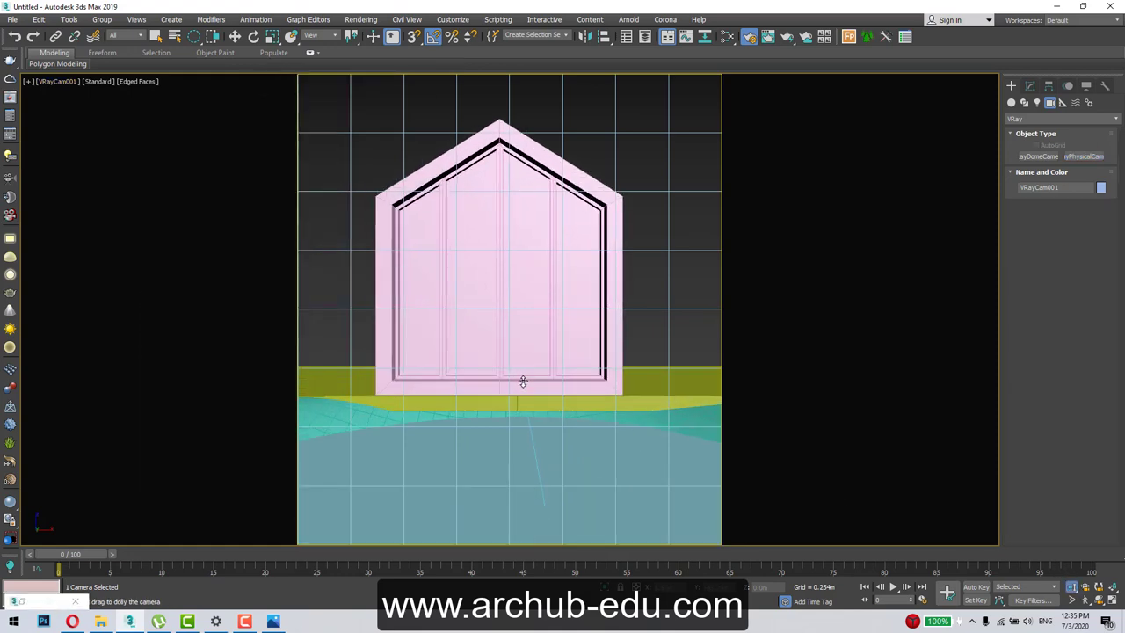
middle_drag(523, 381, 547, 382)
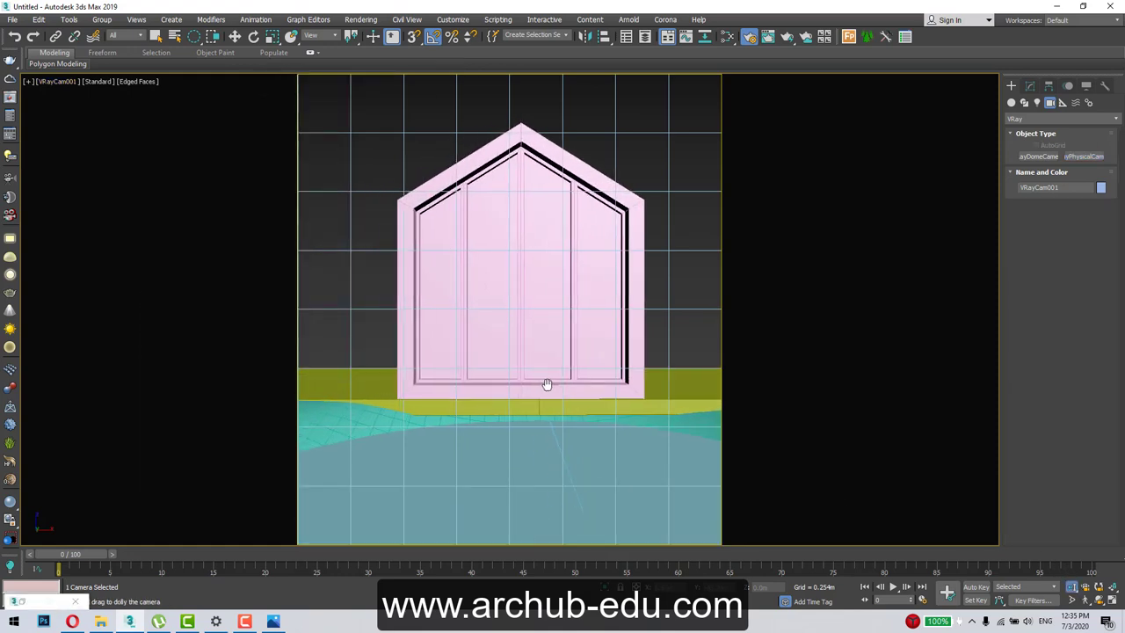
Select VRayCam001 and apply Guess horizontal tilt, giving 0.003.
click(59, 82)
click(132, 303)
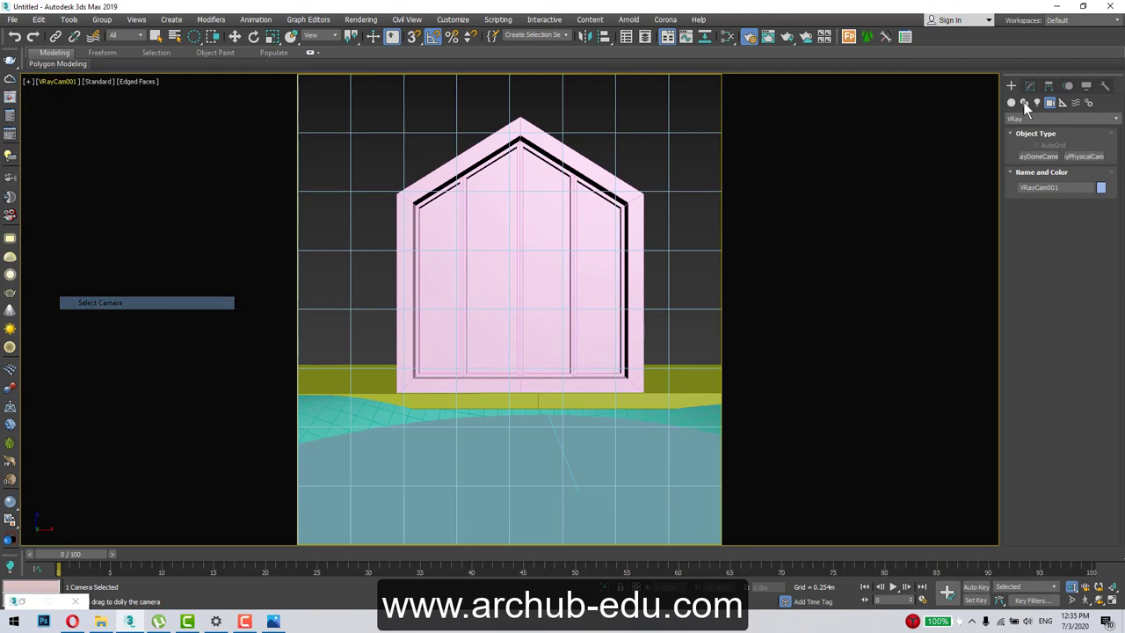
click(1030, 86)
scroll(1084, 381, down, 1)
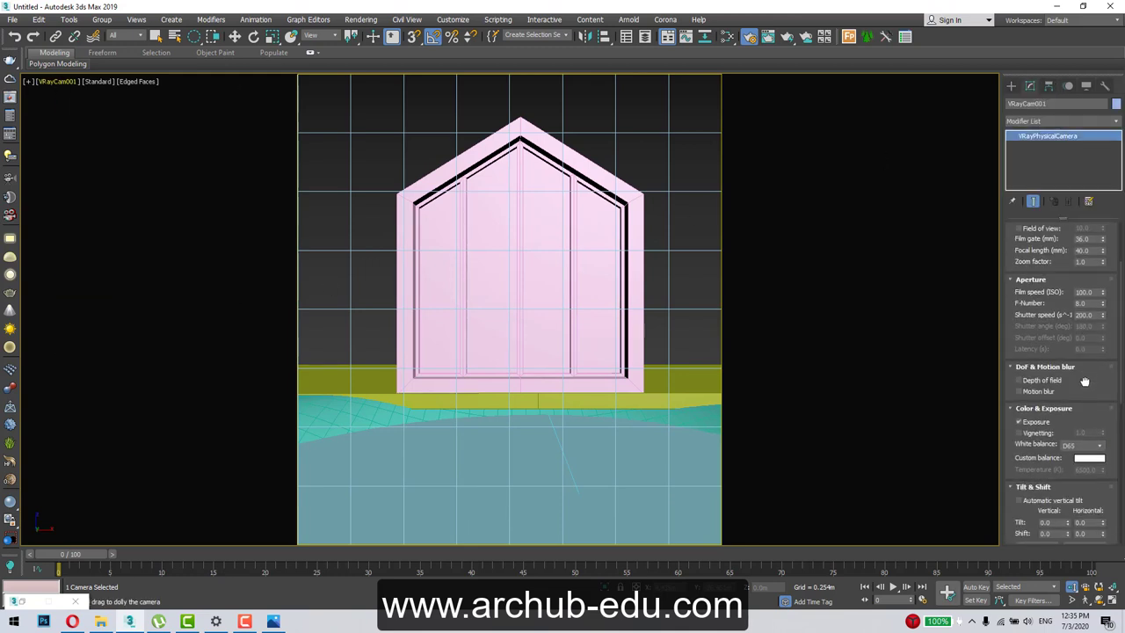
scroll(1022, 510, down, 3)
click(1083, 469)
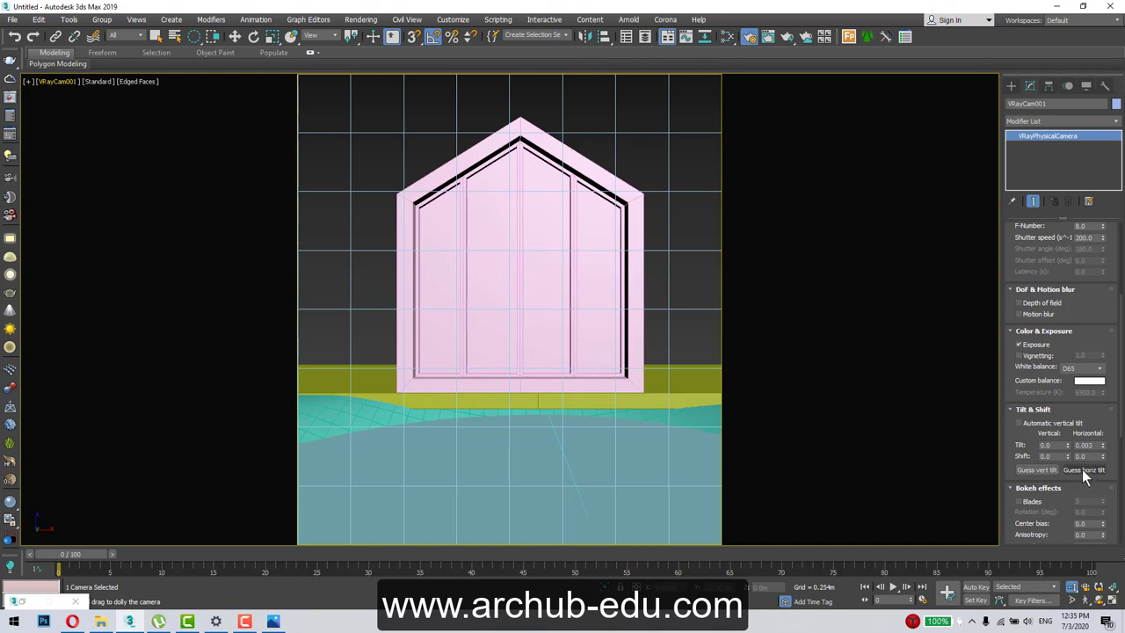
Select the camera target, recentre the house and widen the field of view.
middle_drag(537, 324, 524, 322)
click(64, 82)
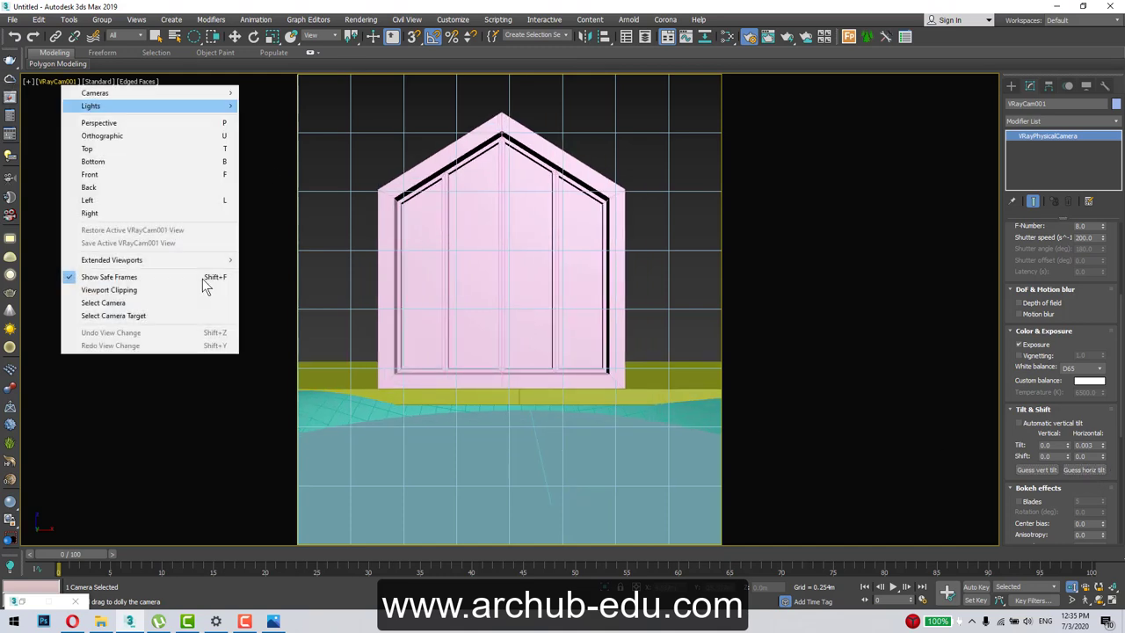
click(203, 317)
middle_drag(533, 309, 533, 310)
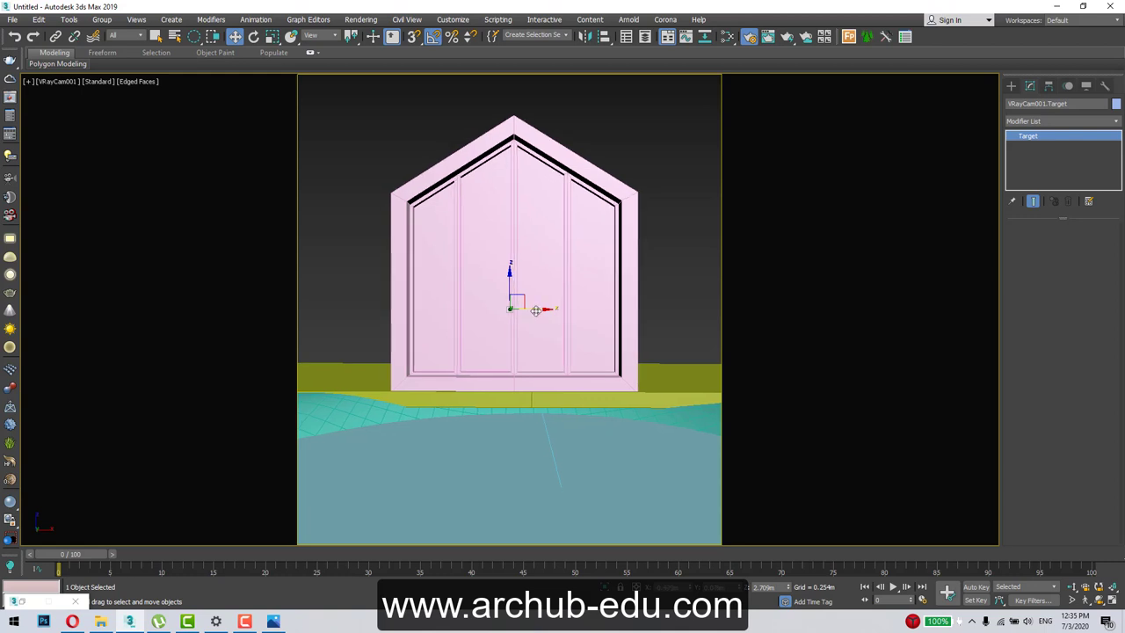
click(1072, 600)
drag(576, 416, 585, 404)
Raise the green slab Box002's height to 0.792m.
key(q)
click(532, 398)
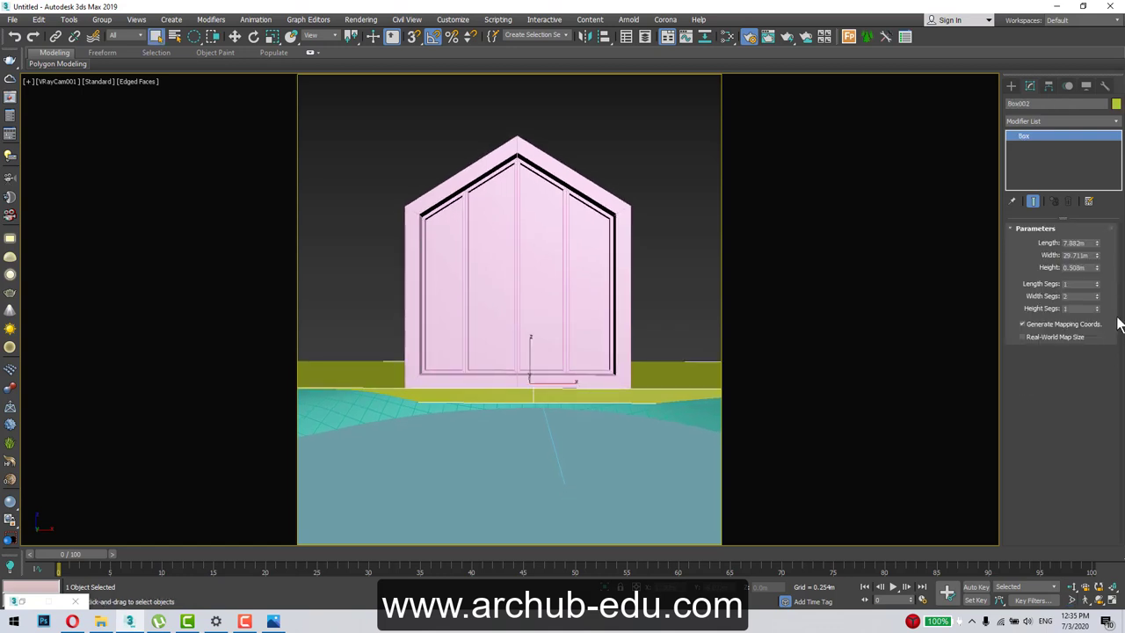
drag(1097, 268, 789, 43)
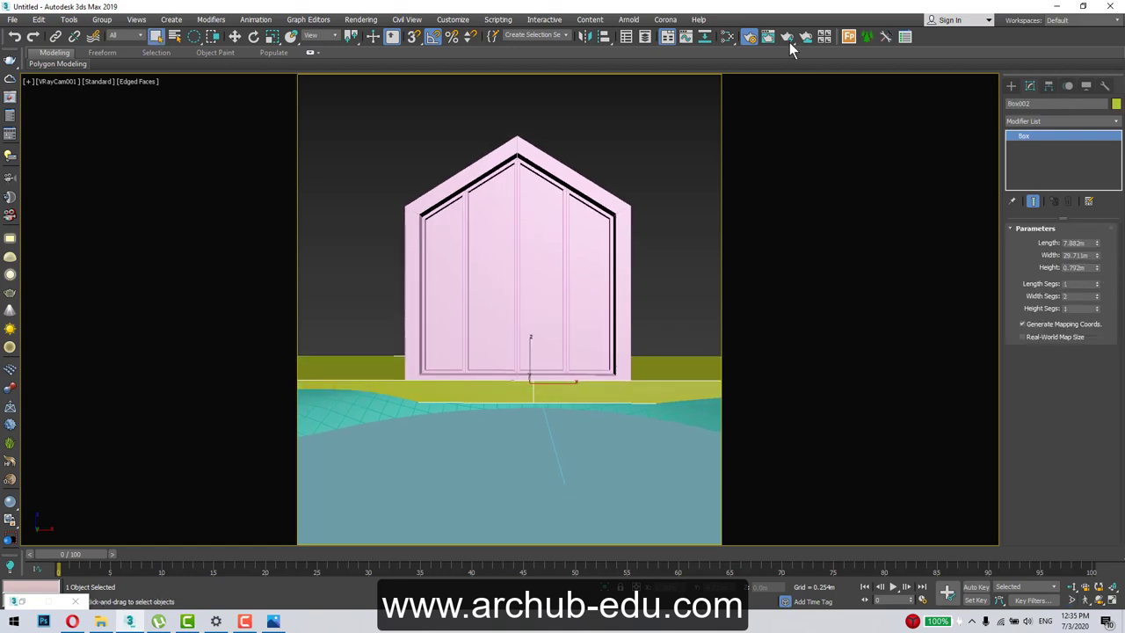
Align the slab's Z maximum to the house's Z minimum, then deselect it.
key(alt+a)
click(628, 258)
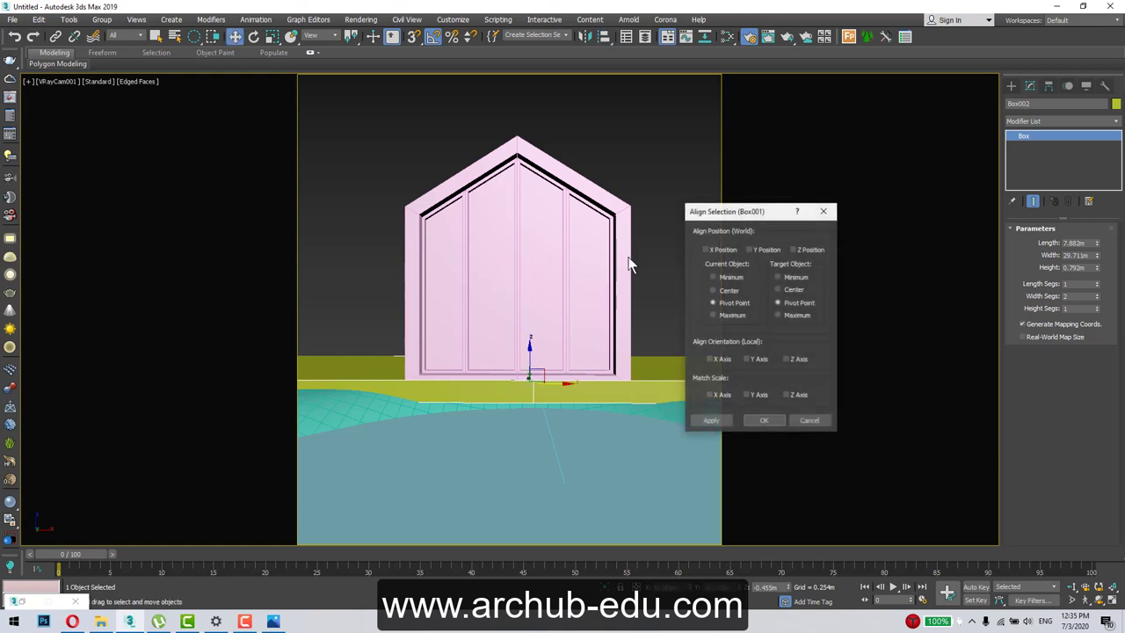
click(795, 249)
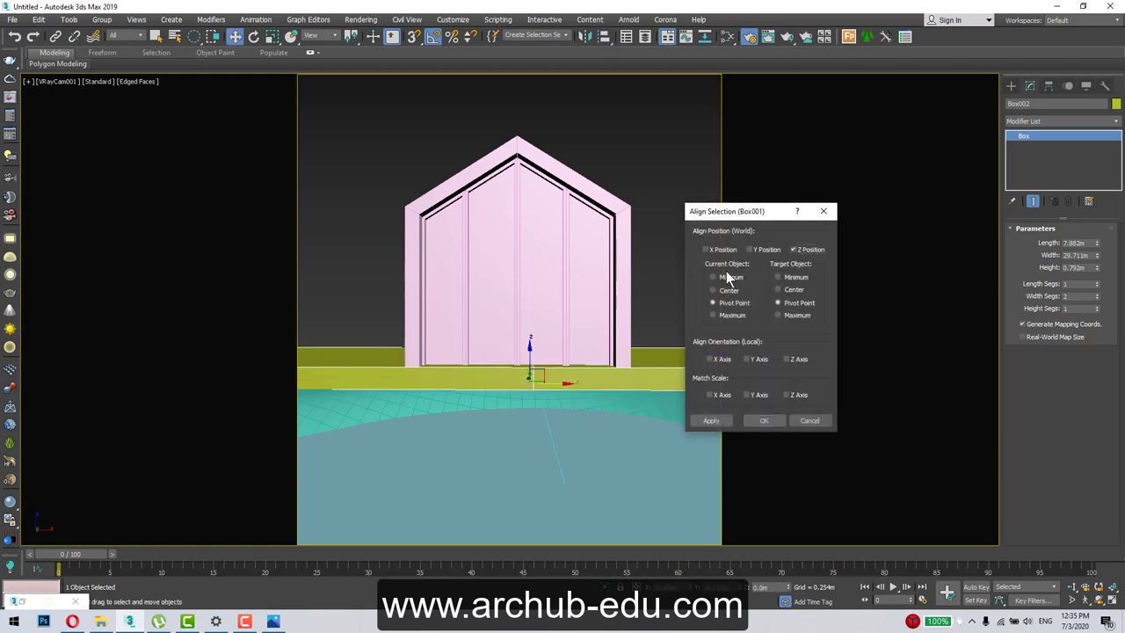
click(783, 318)
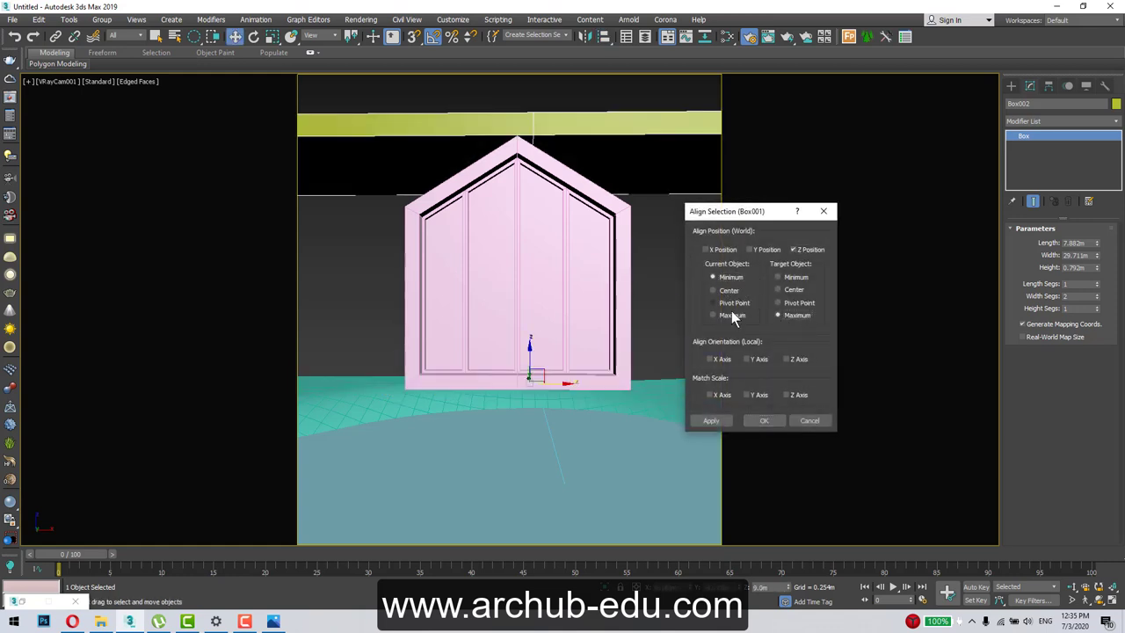
click(733, 315)
click(788, 277)
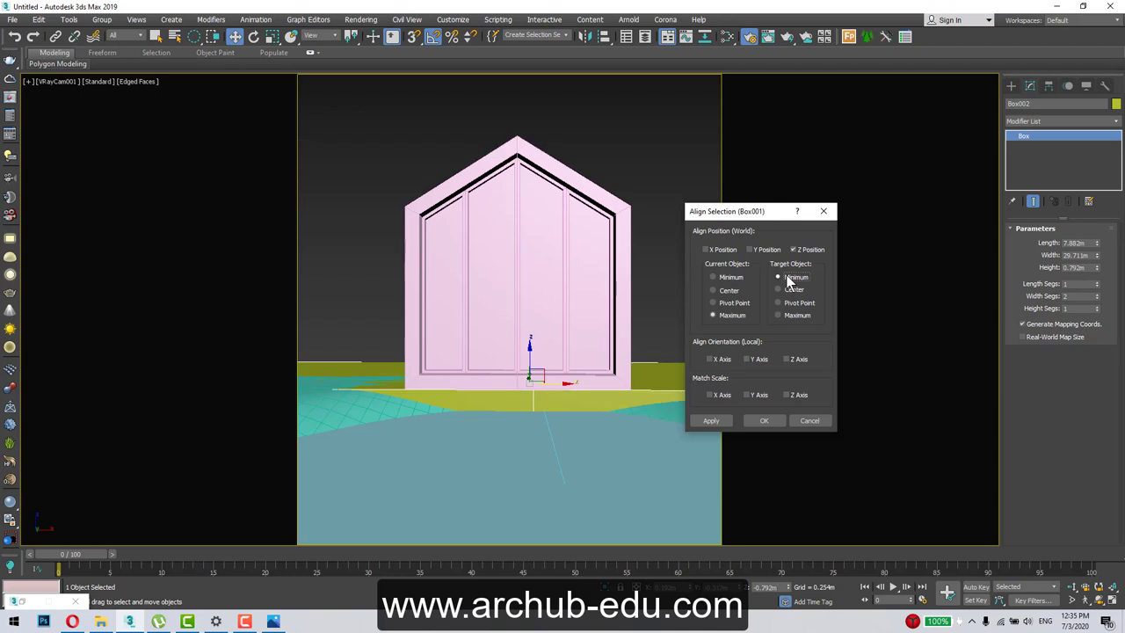
click(763, 420)
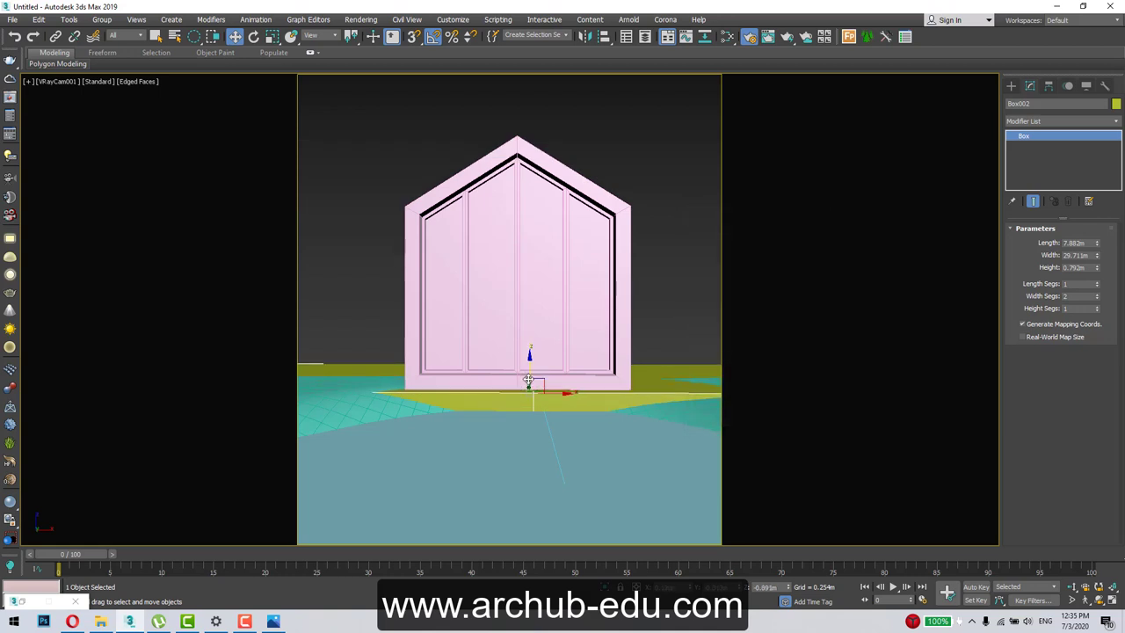
click(652, 316)
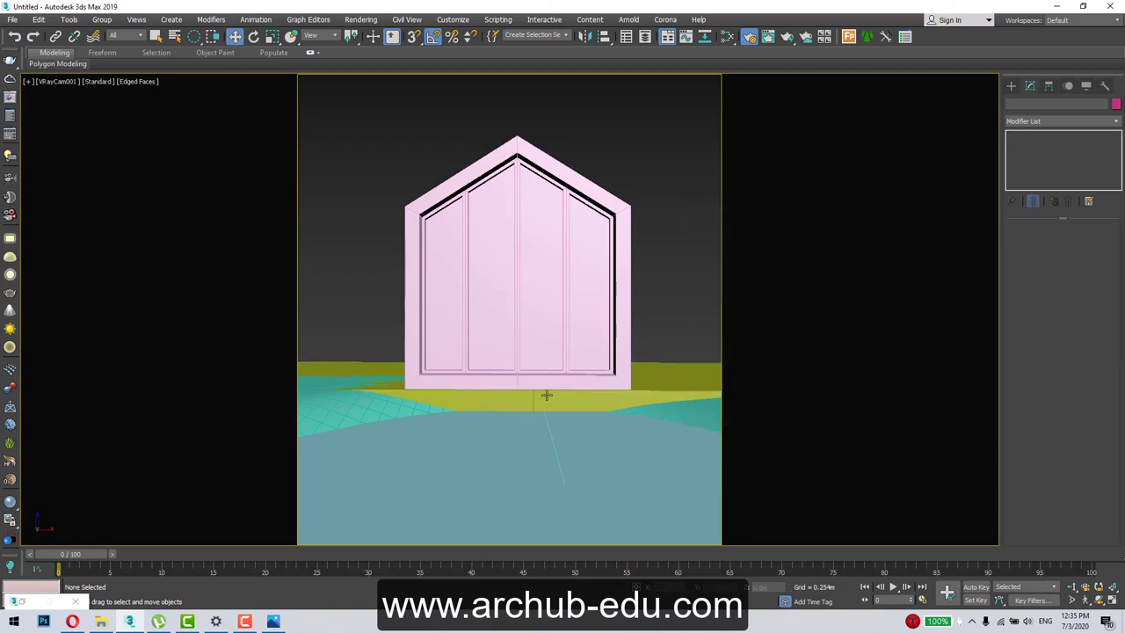
Switch to Perspective, select the terrain plane Plane001 and zoom in beside the pond.
middle_drag(551, 384, 546, 380)
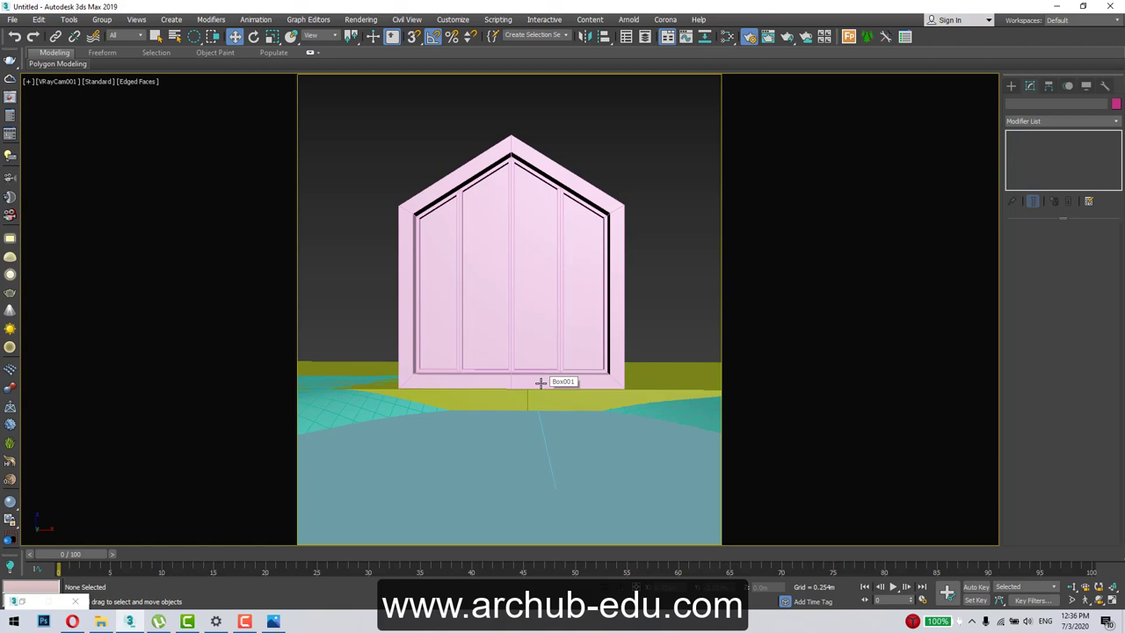
key(p)
scroll(506, 343, down, 3)
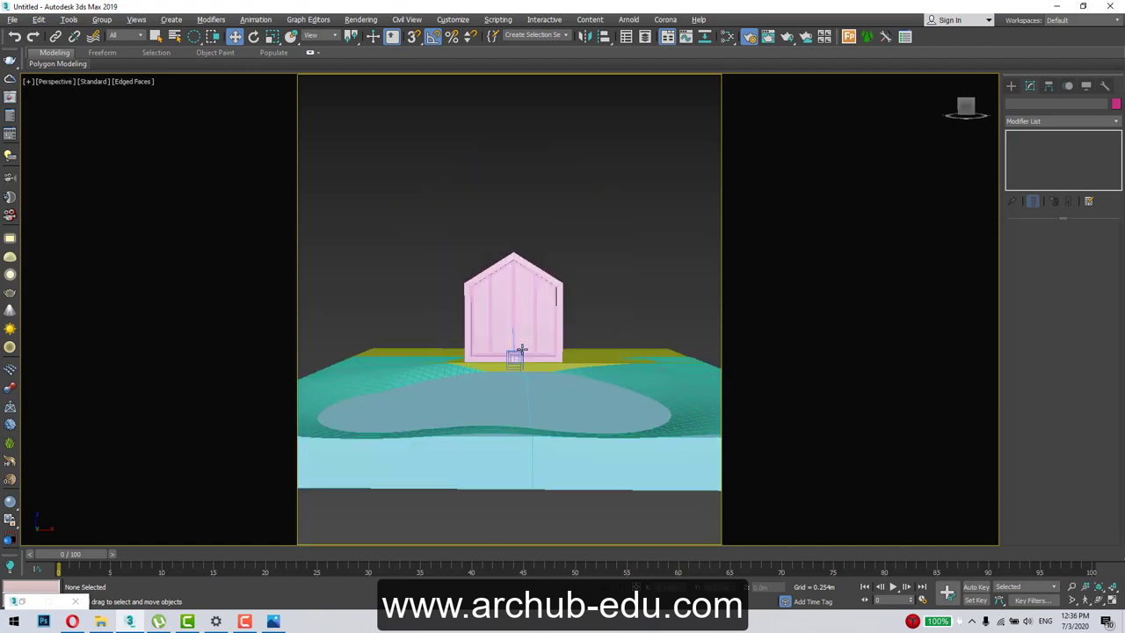
alt+middle_drag(515, 352, 536, 342)
key(q)
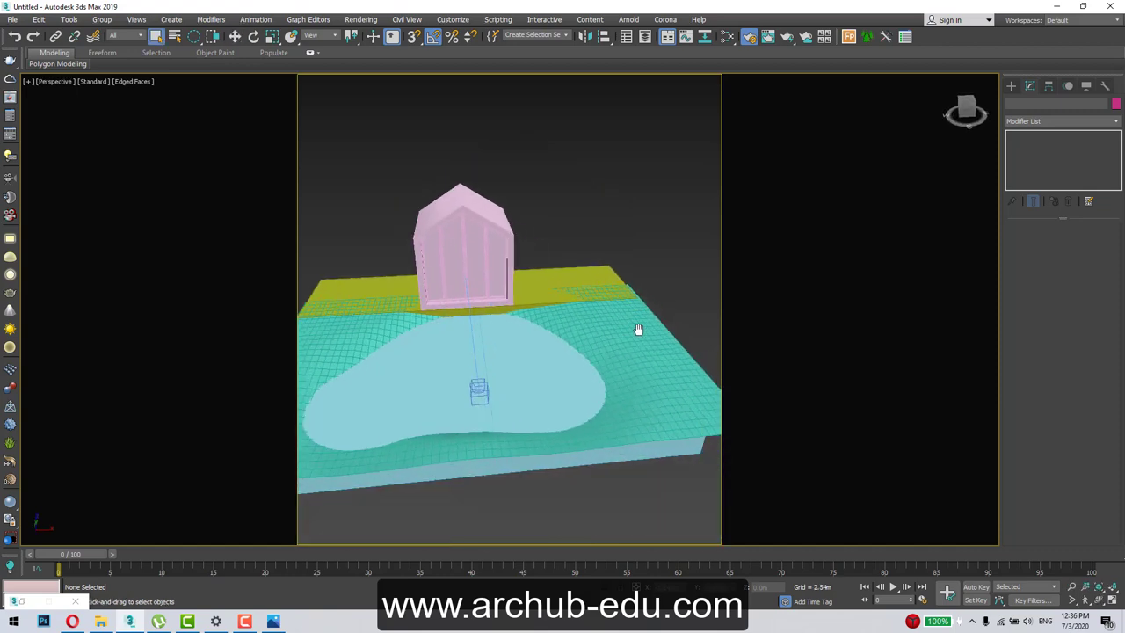
click(638, 329)
scroll(636, 379, up, 4)
mouse_move(635, 379)
middle_down()
mouse_move(572, 360)
mouse_move(630, 413)
middle_up()
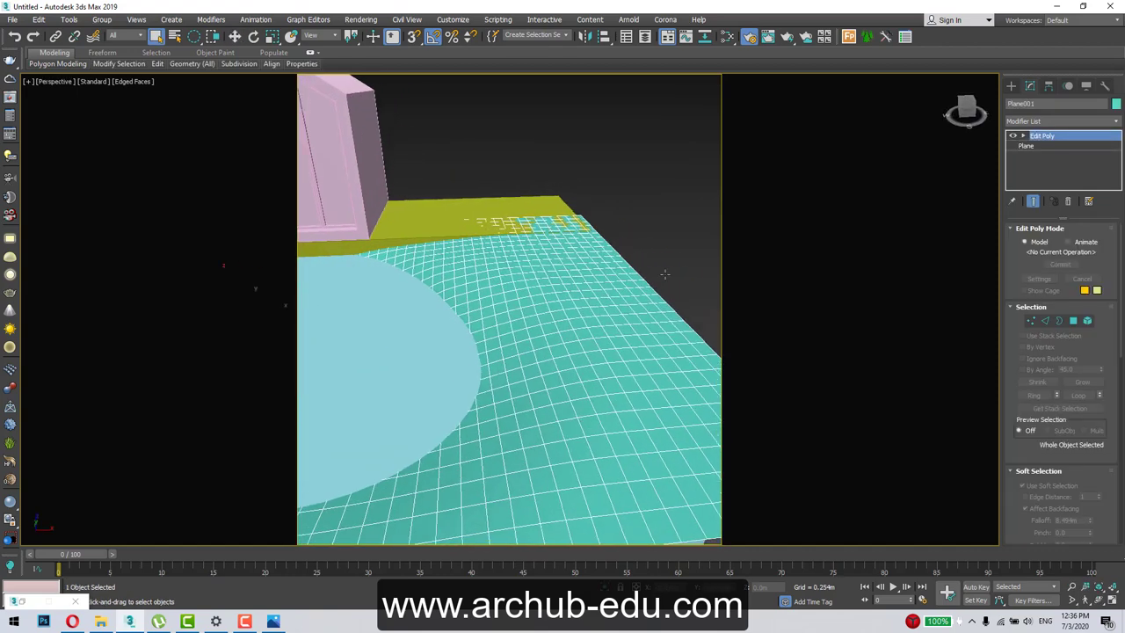
click(1018, 120)
scroll(1018, 123, down, 2)
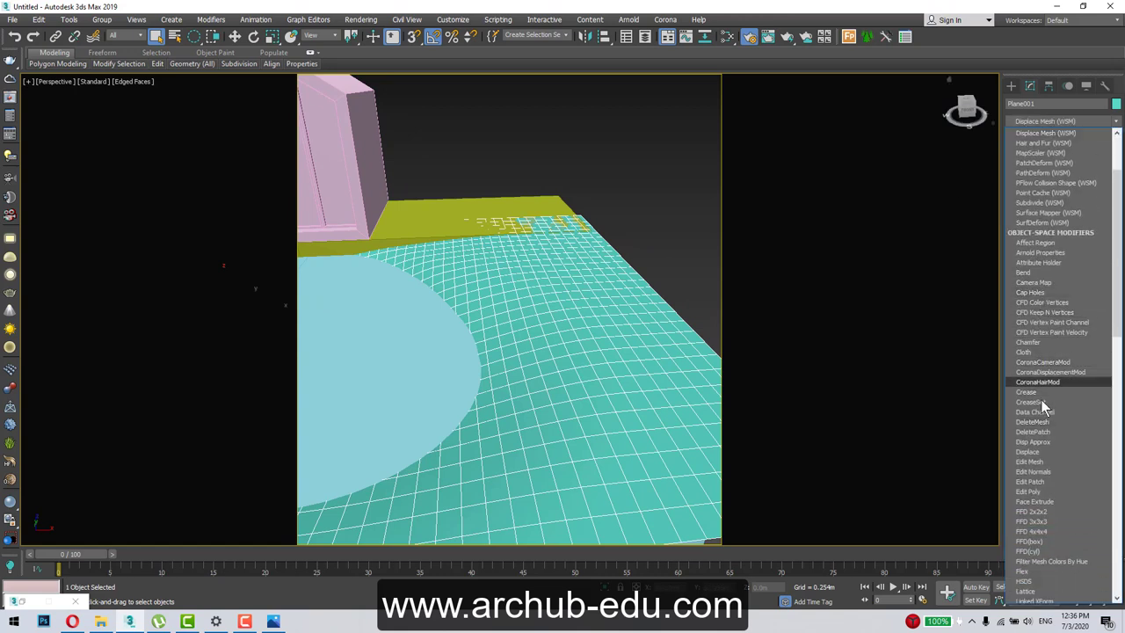
Add a Displace modifier to Plane001 and browse to the blocks image folder.
click(1028, 451)
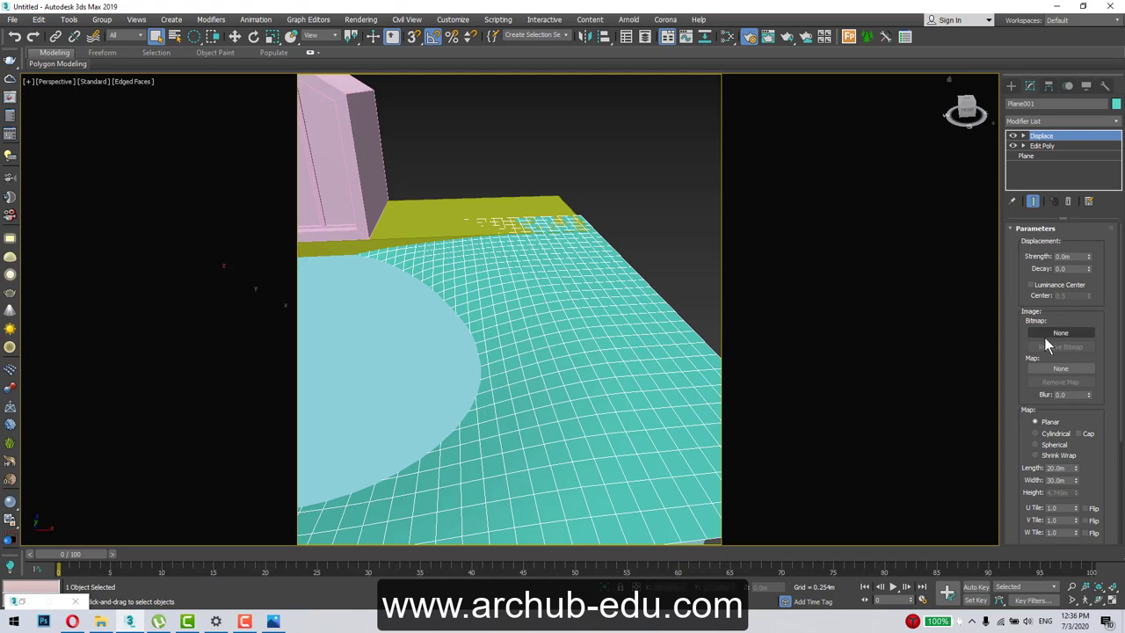
click(40, 127)
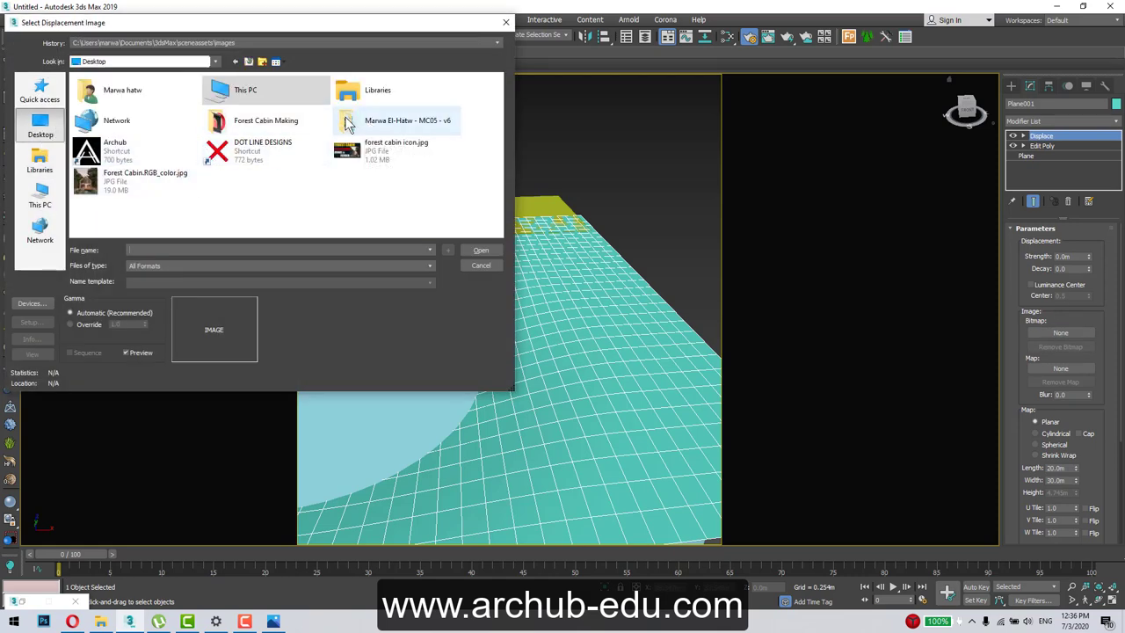
double_click(347, 123)
double_click(143, 94)
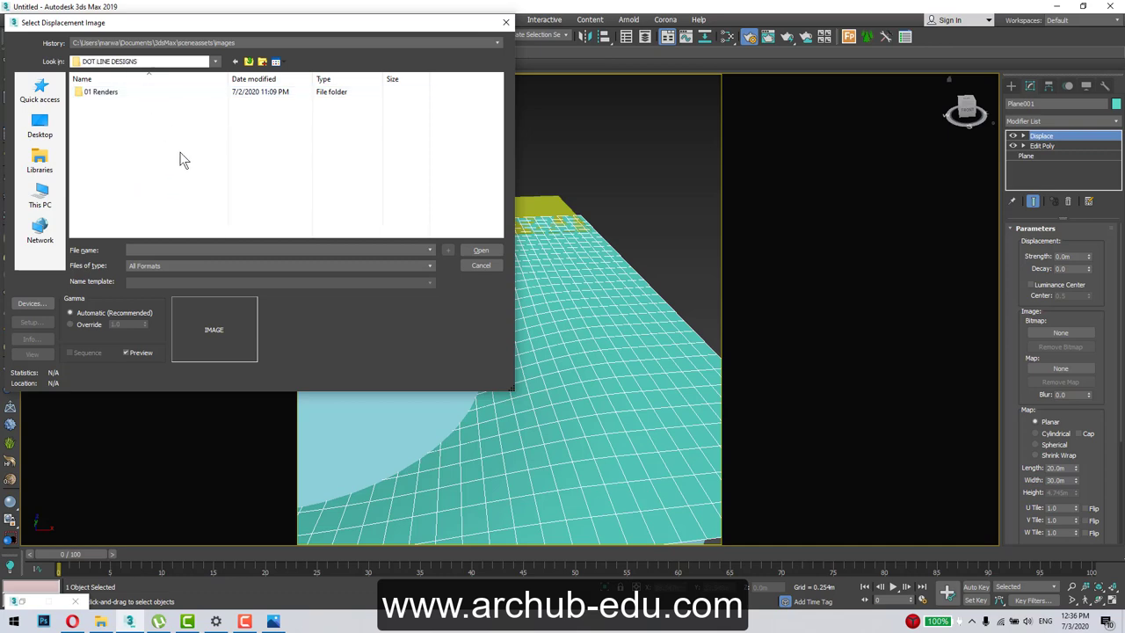
double_click(112, 93)
double_click(137, 92)
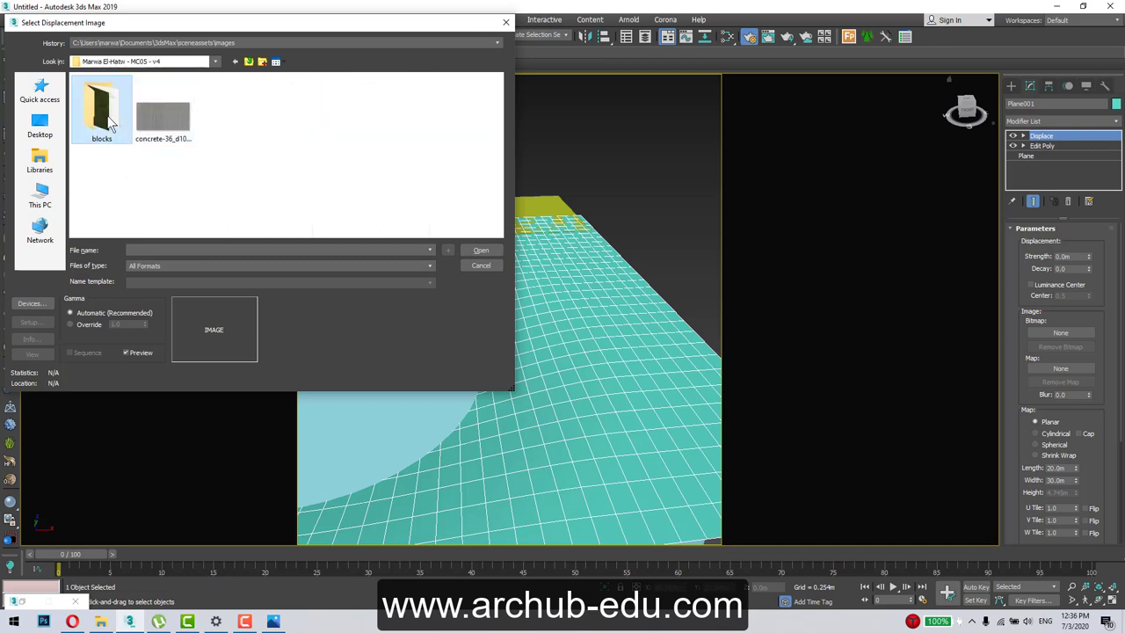
double_click(101, 109)
Preview the zWGlr.jpg noise image and load it as the displacement bitmap.
click(112, 200)
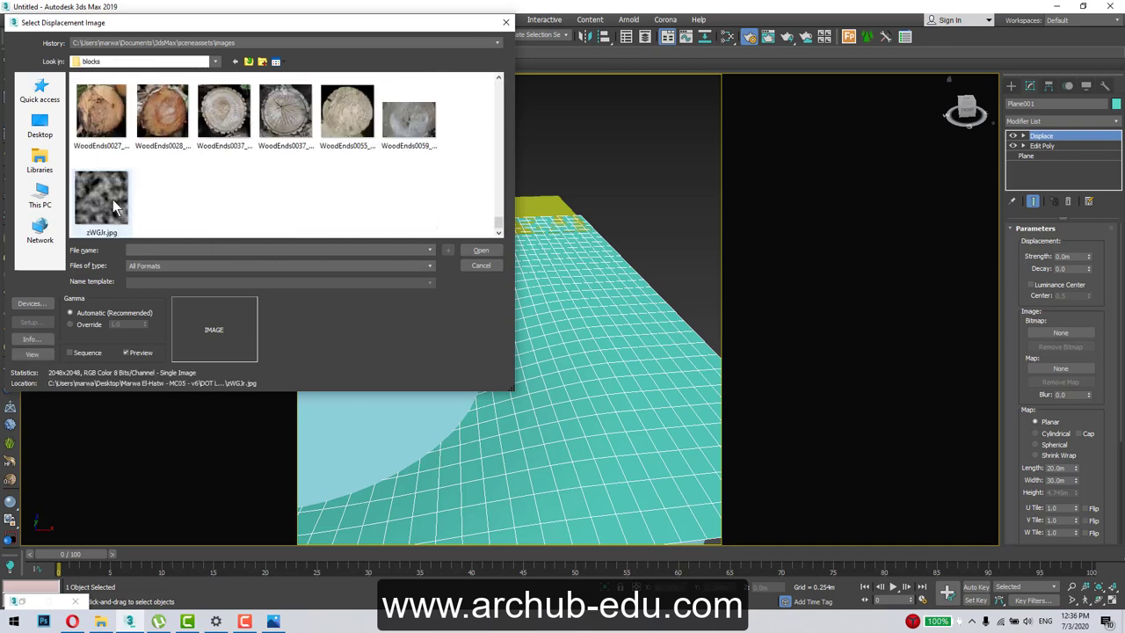
right_click(112, 199)
click(144, 198)
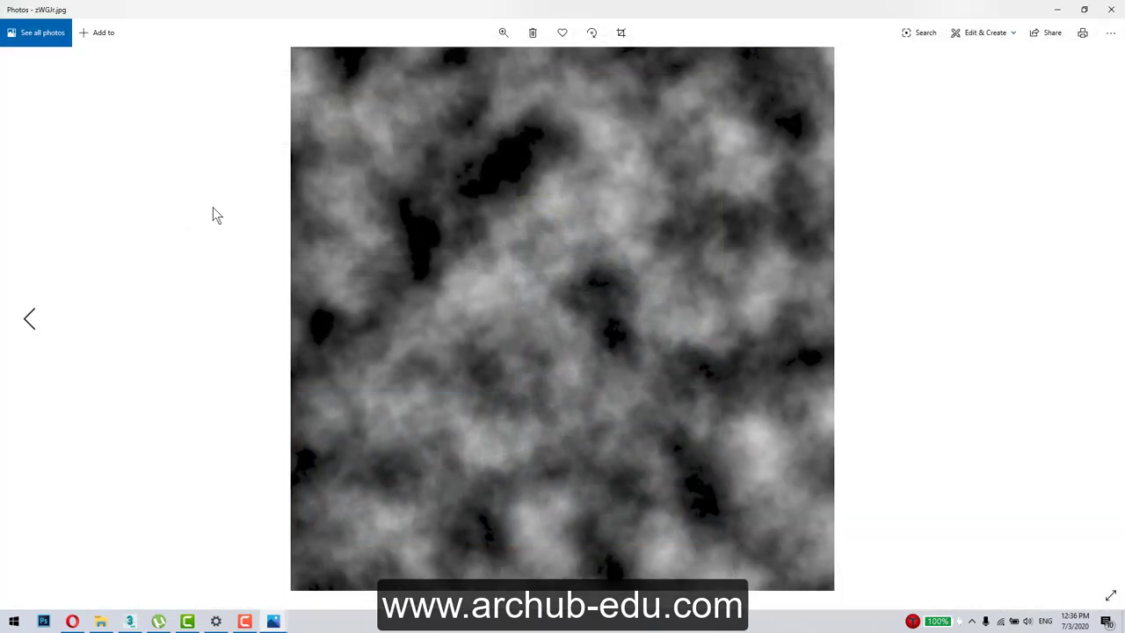
click(1111, 8)
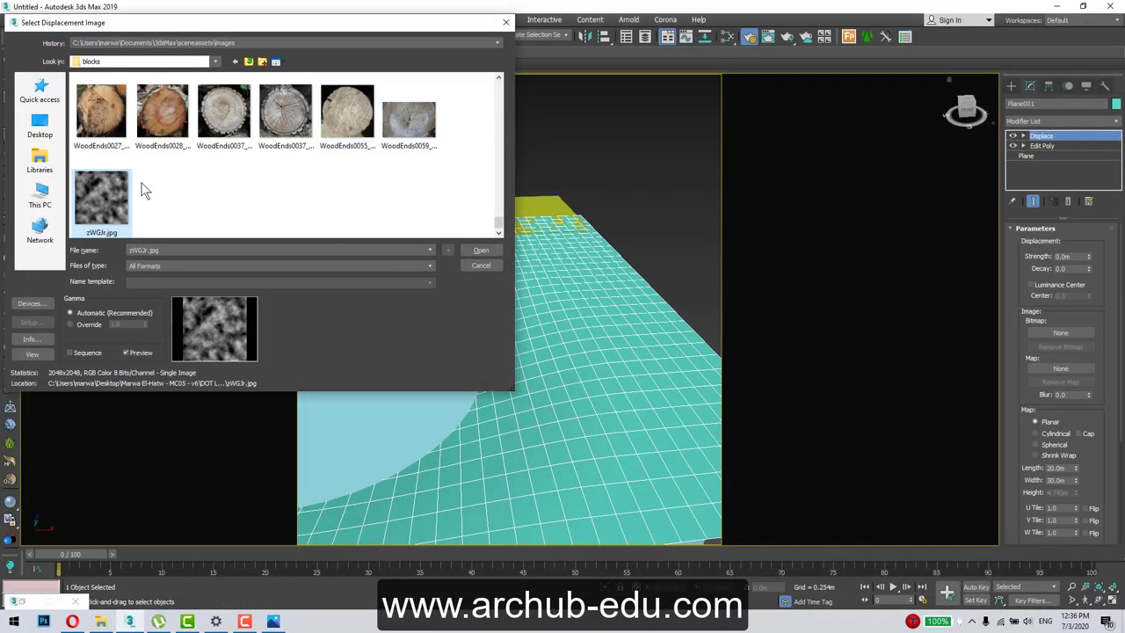
double_click(88, 195)
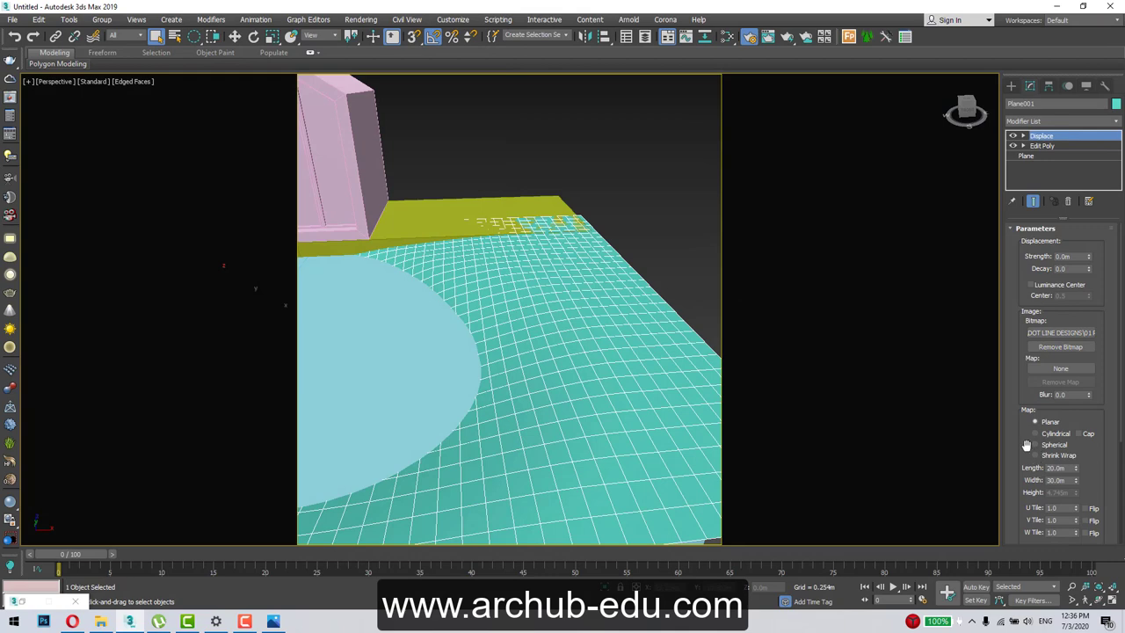
Try Displace strengths of -1m and -5m on the water plane, viewing it from several angles.
text(-1)
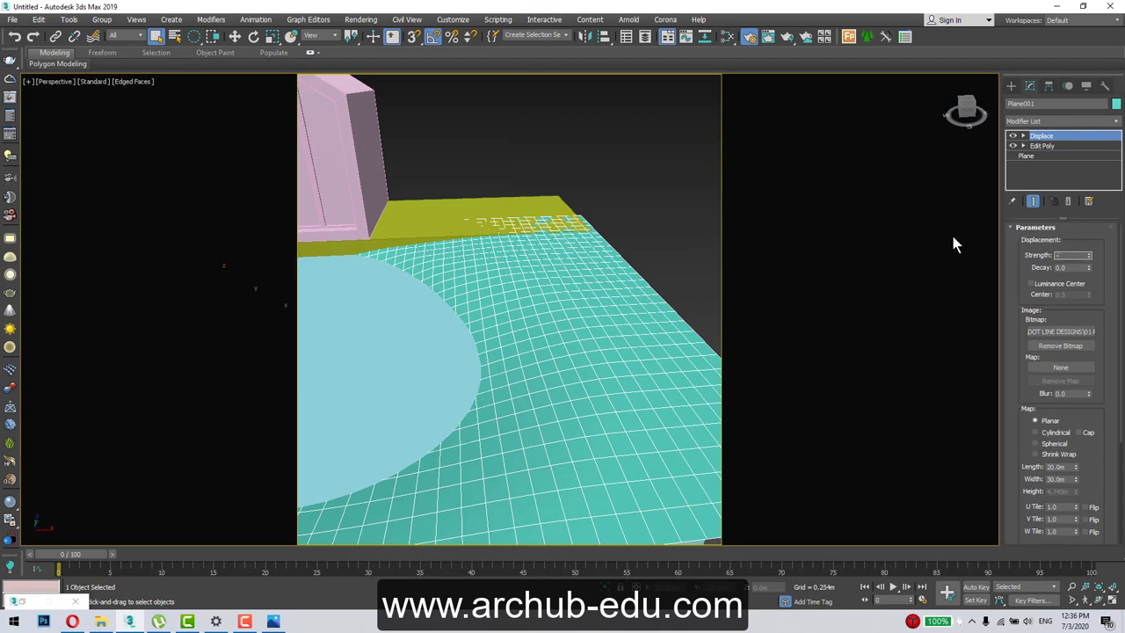
key(Return)
mouse_move(951, 232)
alt+middle_down()
mouse_move(600, 372)
mouse_move(655, 364)
alt+middle_up()
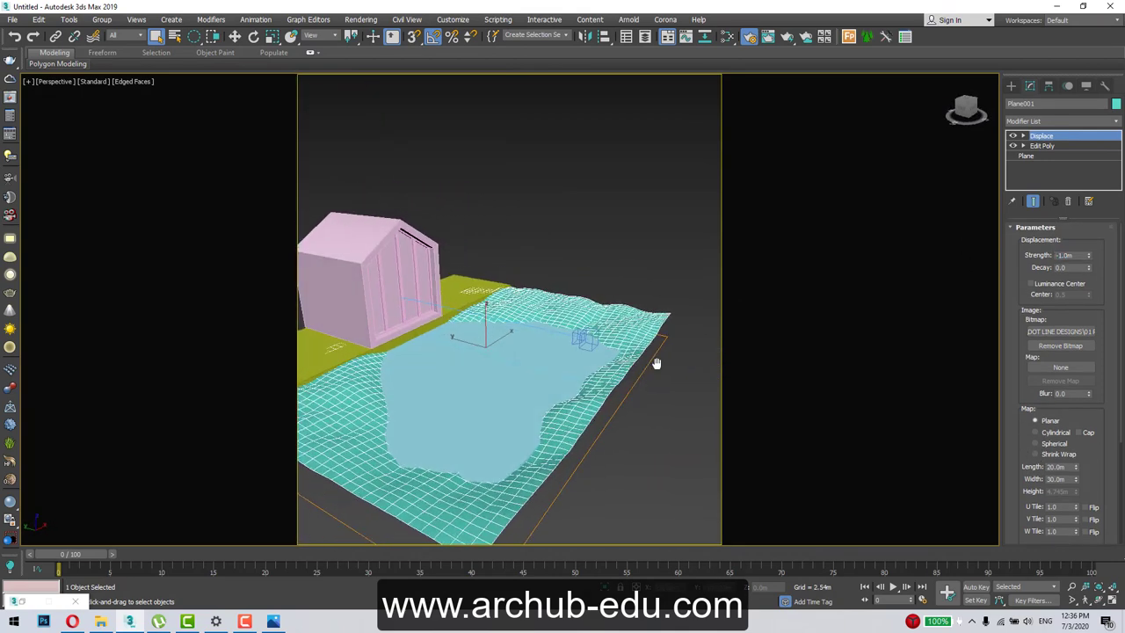
scroll(655, 364, up, 3)
scroll(442, 407, up, 5)
alt+middle_drag(429, 412, 314, 423)
text(-.5)
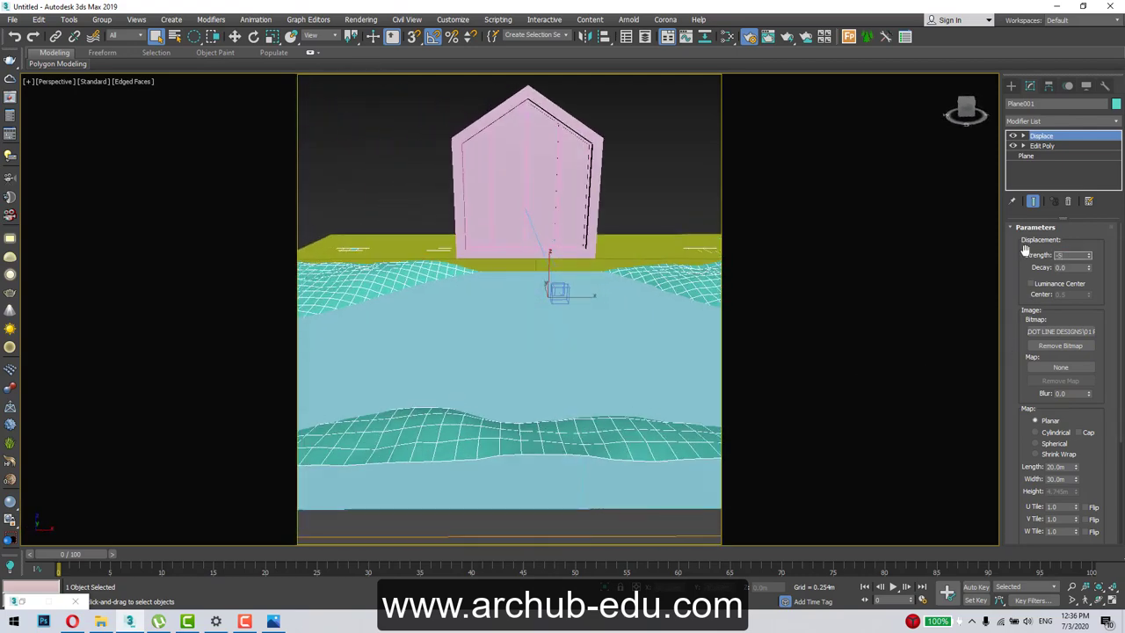
key(Return)
scroll(628, 356, down, 3)
mouse_move(627, 357)
alt+middle_down()
mouse_move(537, 372)
mouse_move(414, 367)
mouse_move(508, 381)
mouse_move(627, 371)
alt+middle_up()
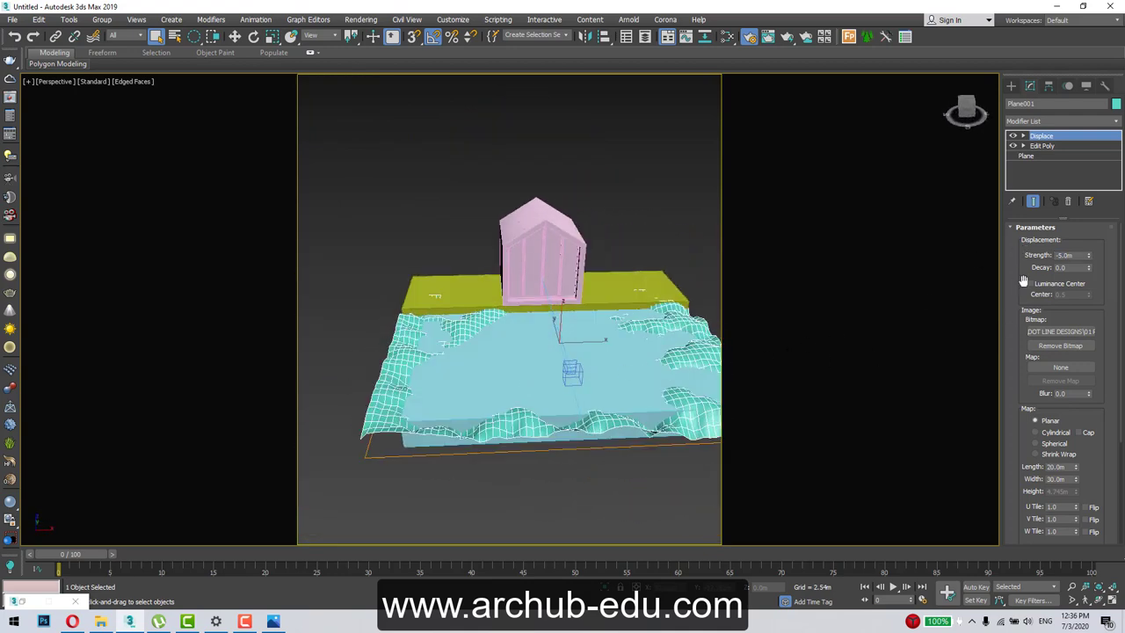
Settle the Displace strength at -1.2m after trying -0.8m, then clear the selection.
text(-0.8)
key(Return)
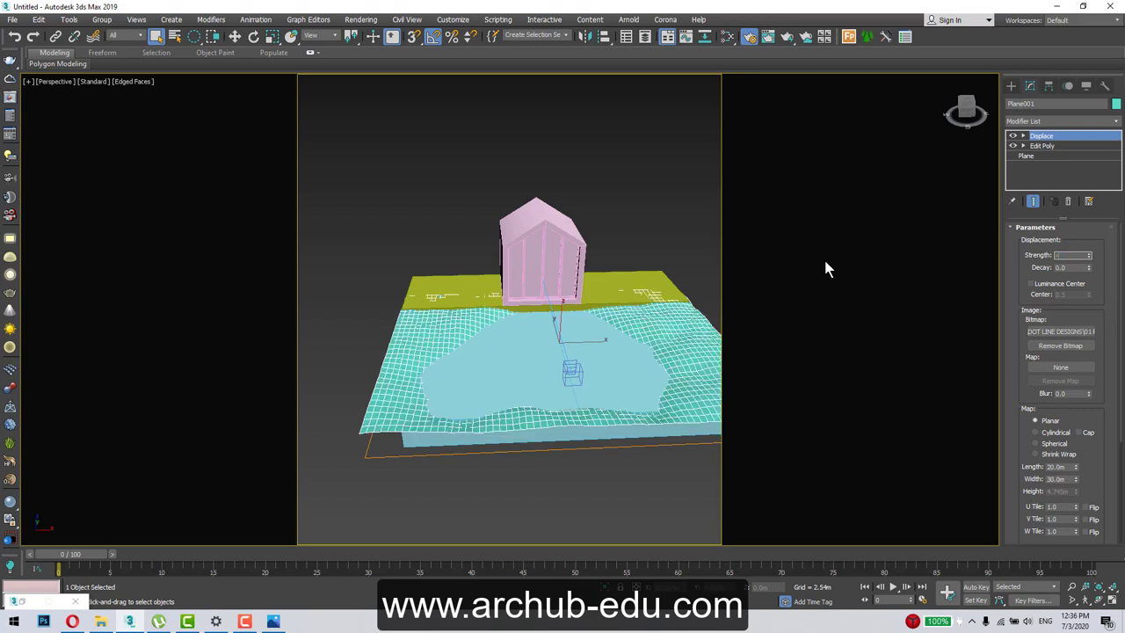
scroll(602, 335, up, 3)
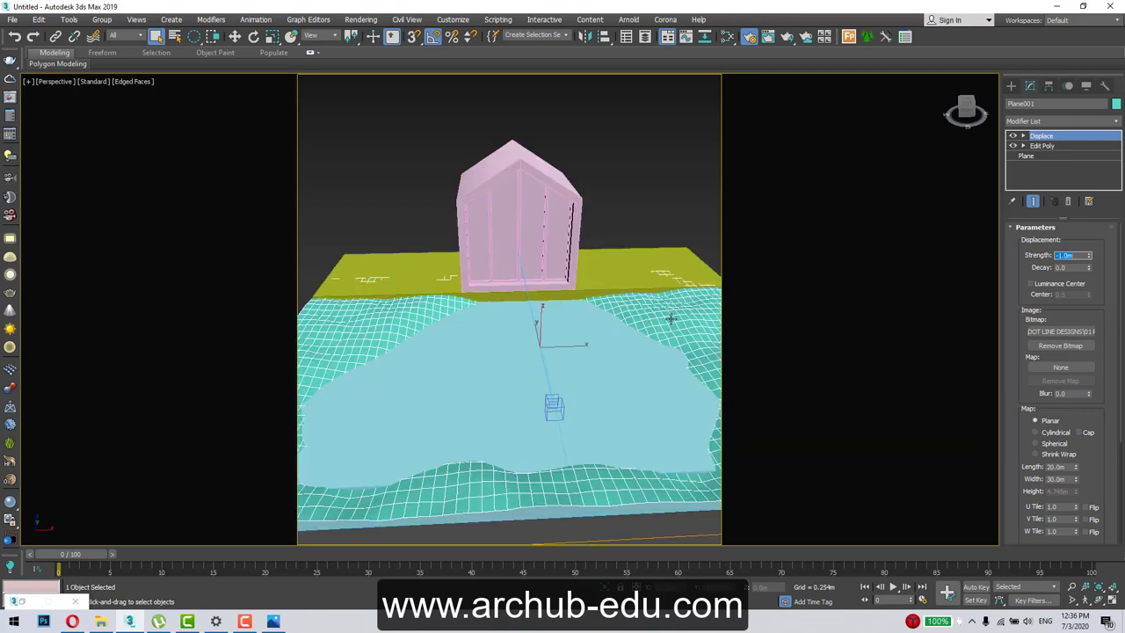
text(-1.2)
key(Return)
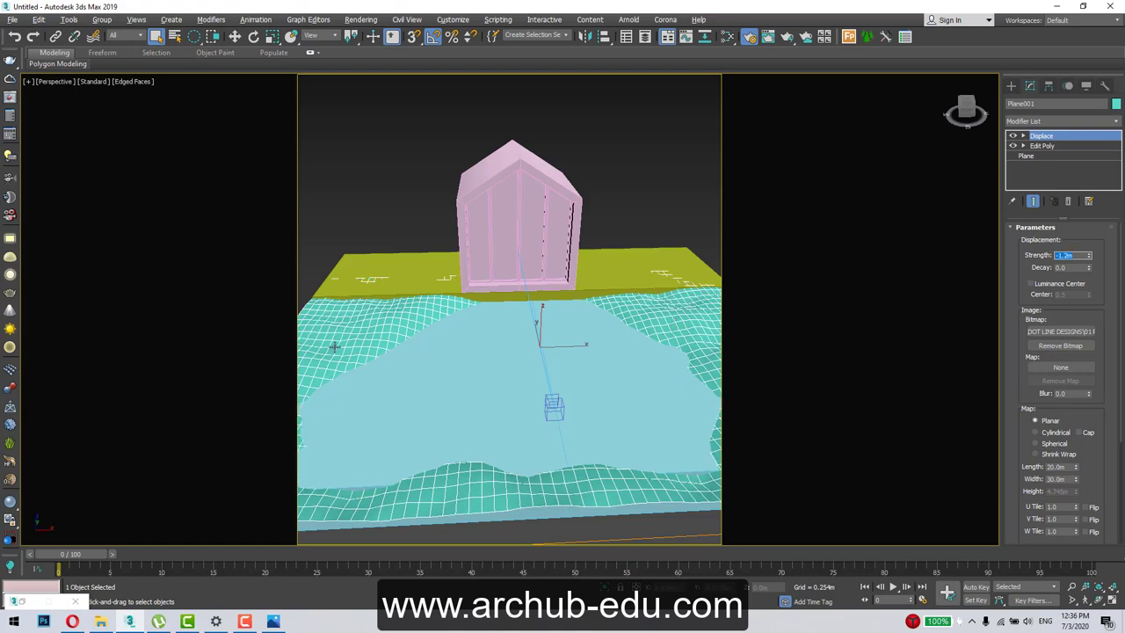
alt+middle_drag(334, 347, 595, 254)
click(643, 283)
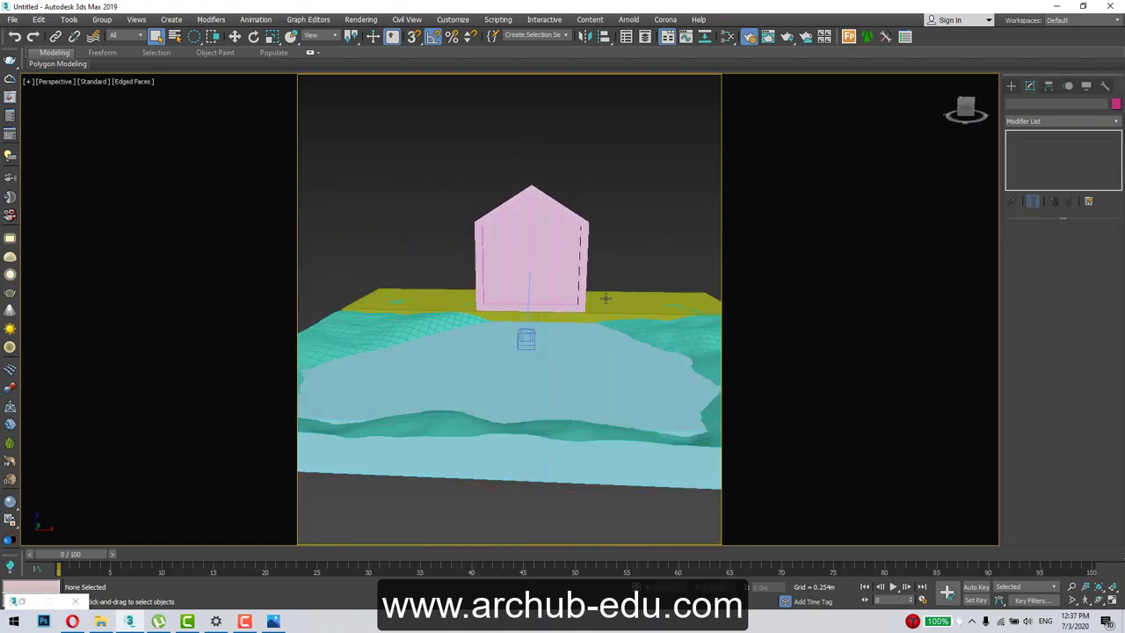
Copy the Displace modifier from the water plane Plane001.
click(613, 301)
click(653, 333)
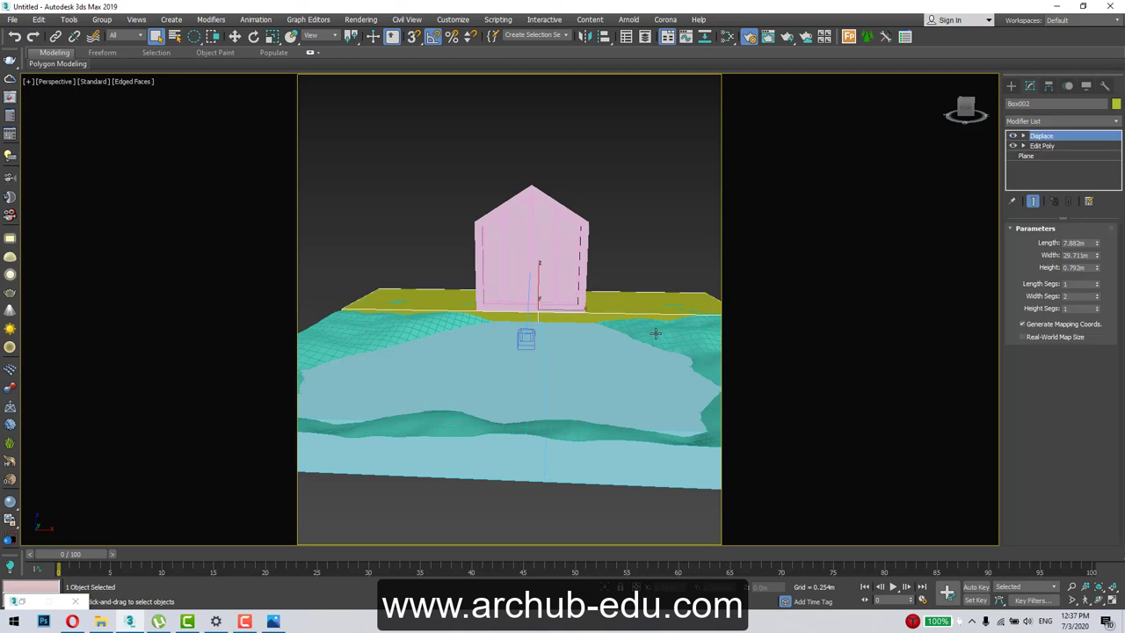
right_click(1066, 136)
click(1014, 185)
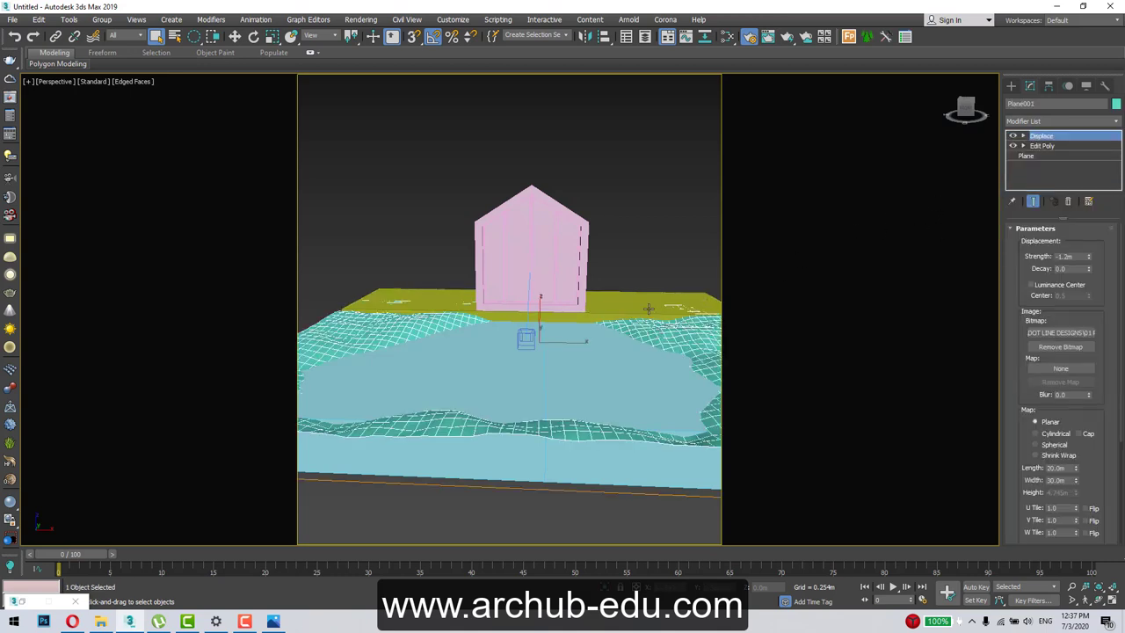
Raise Box002's length and width segments and paste the Displace modifier onto it.
key(ctrl+z)
mouse_move(1097, 283)
mouse_down()
mouse_move(1097, 266)
mouse_move(1097, 303)
mouse_up()
right_click(1071, 183)
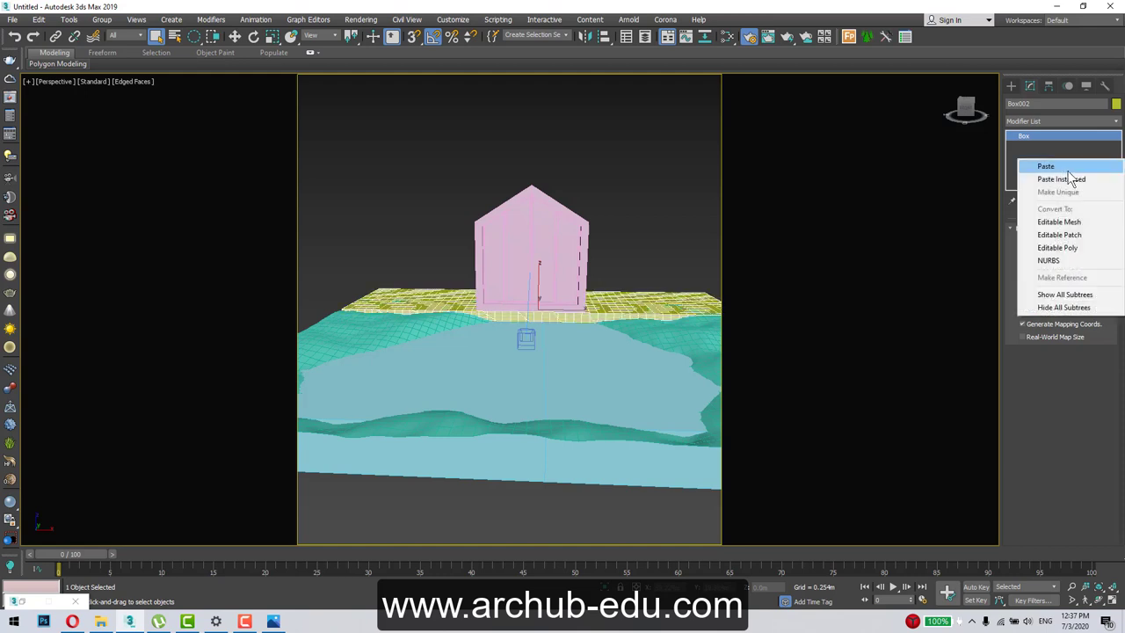
click(1075, 167)
mouse_move(686, 325)
alt+middle_down()
mouse_move(747, 333)
mouse_move(586, 303)
mouse_move(478, 315)
mouse_move(490, 314)
alt+middle_up()
click(747, 333)
Hide both house doors to expose the cabin interior.
key(c)
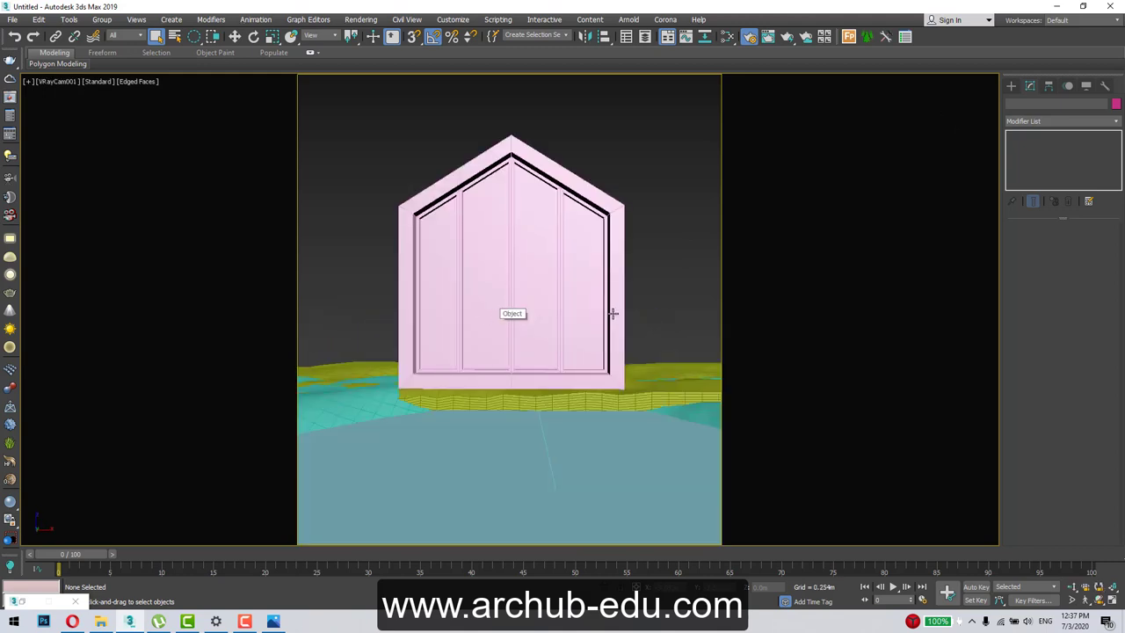
key(p)
scroll(562, 317, down, 4)
mouse_move(562, 319)
alt+middle_down()
mouse_move(592, 351)
mouse_move(467, 291)
alt+middle_up()
scroll(467, 291, up, 3)
click(467, 290)
ctrl+click(441, 284)
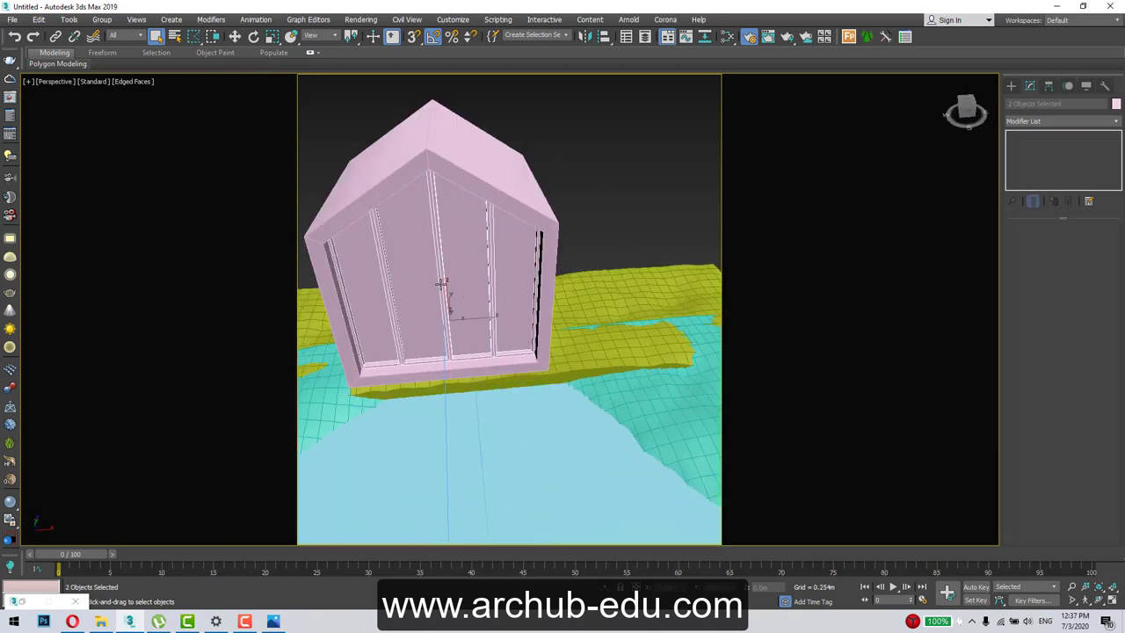
right_click(441, 284)
click(474, 251)
alt+middle_drag(475, 251, 509, 273)
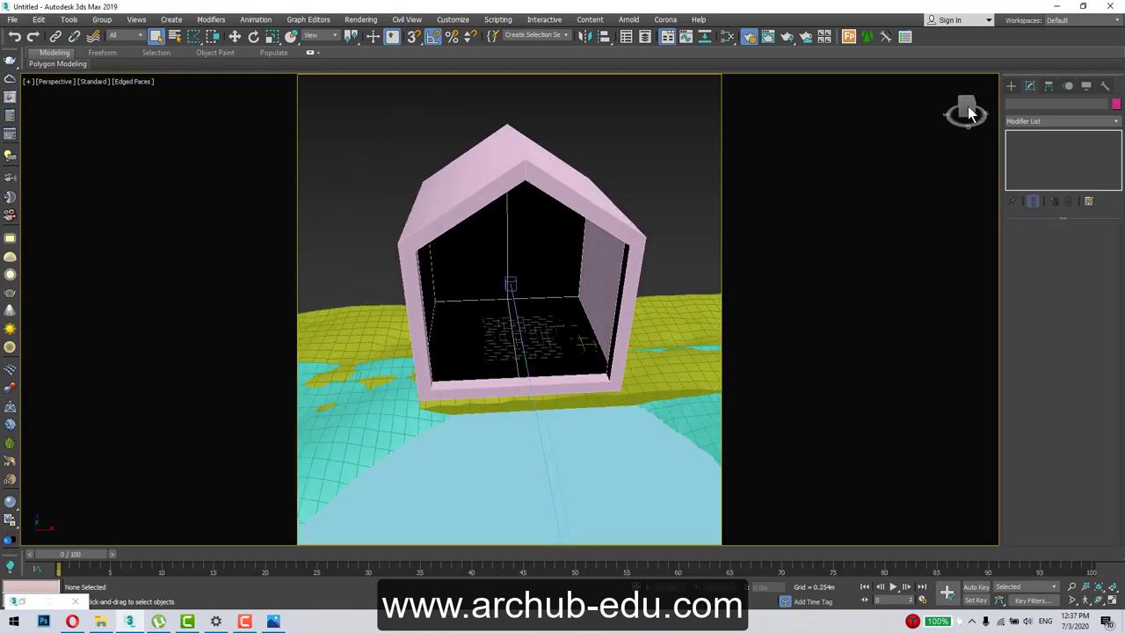
Draw a floor Box across the house floor sized 7.502m by 7.9m by 0.5m.
click(1012, 86)
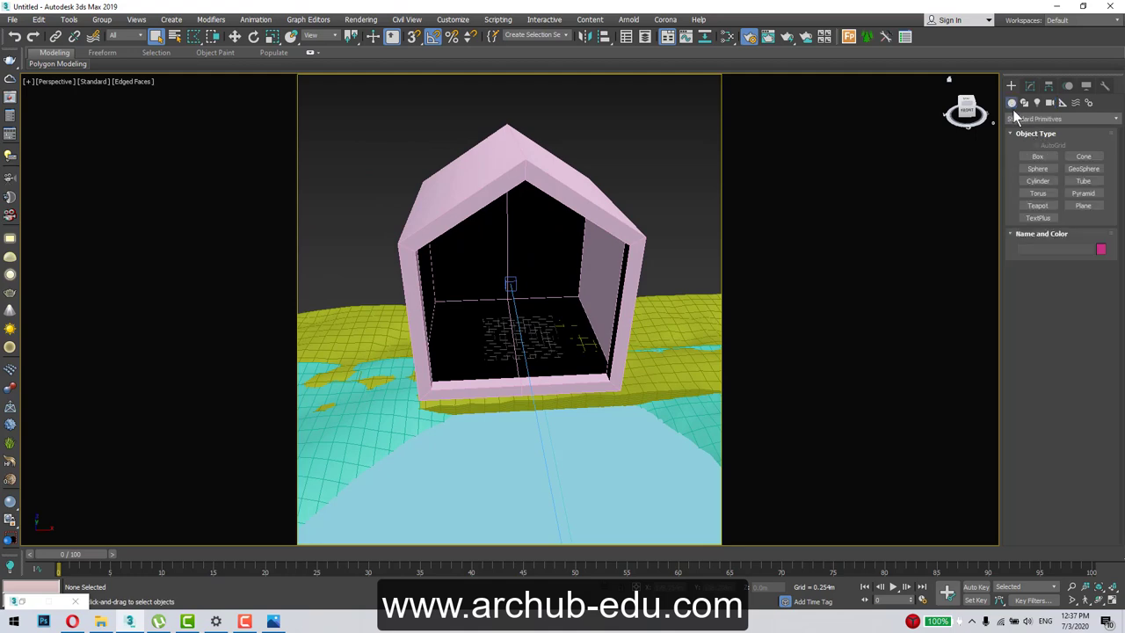
click(1035, 156)
scroll(635, 380, up, 3)
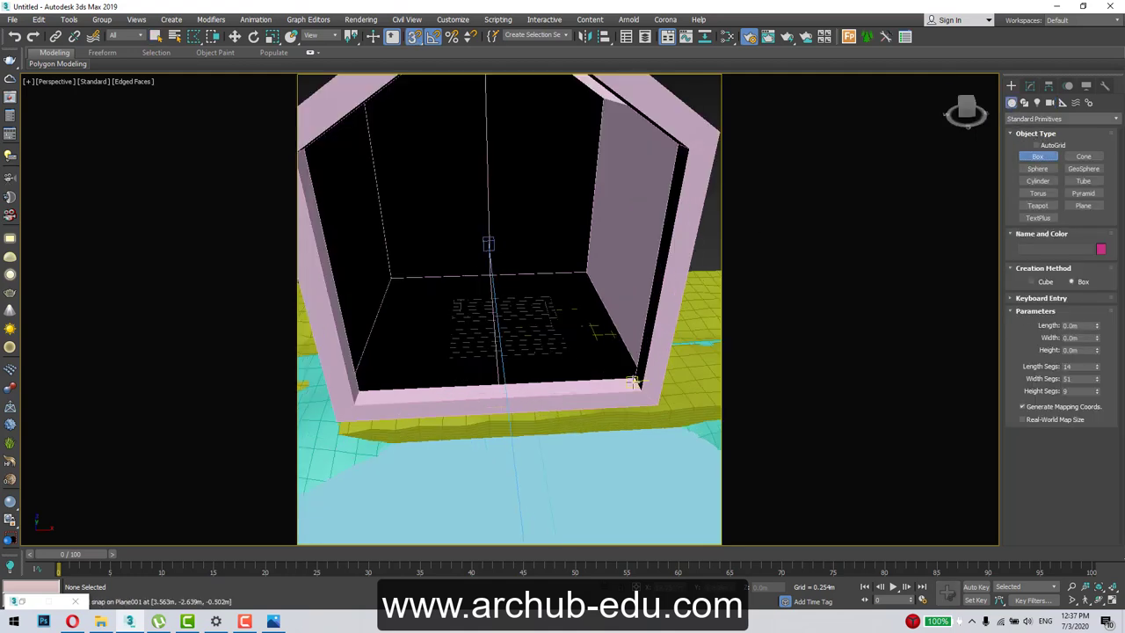
drag(634, 380, 391, 283)
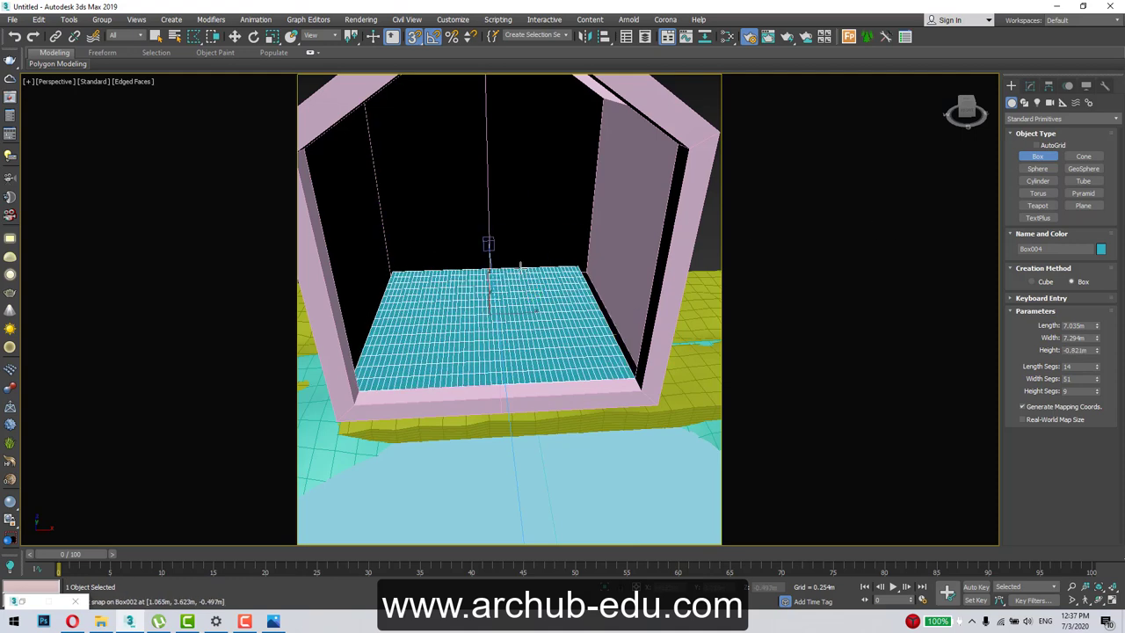
right_click(517, 271)
mouse_move(389, 276)
mouse_down()
mouse_move(652, 398)
mouse_move(646, 386)
mouse_up()
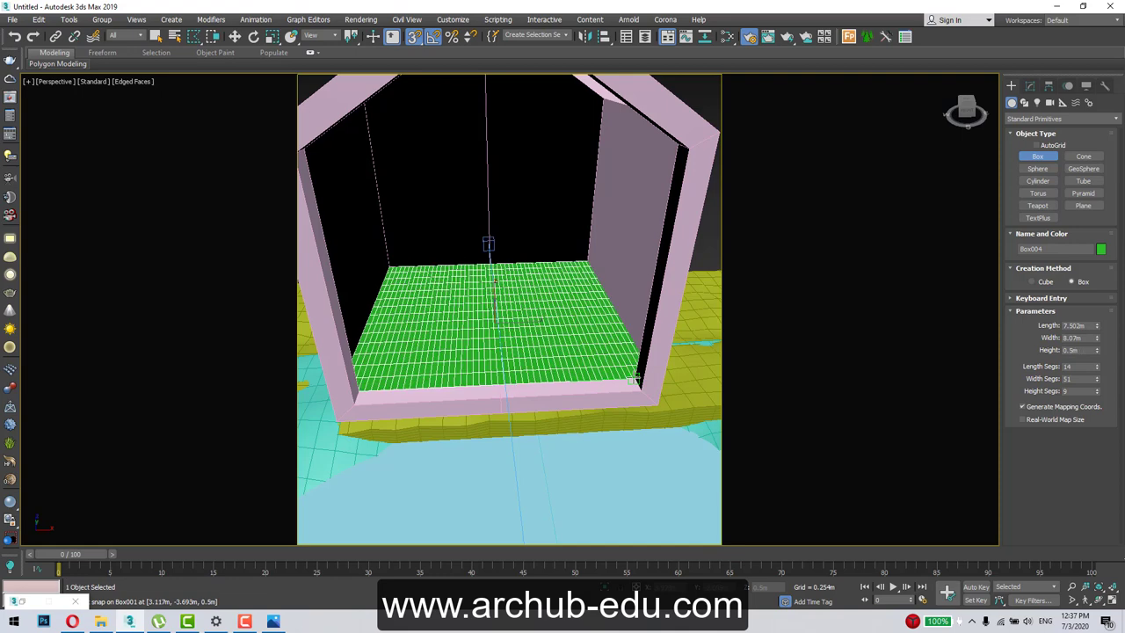
alt+middle_drag(594, 327, 1105, 338)
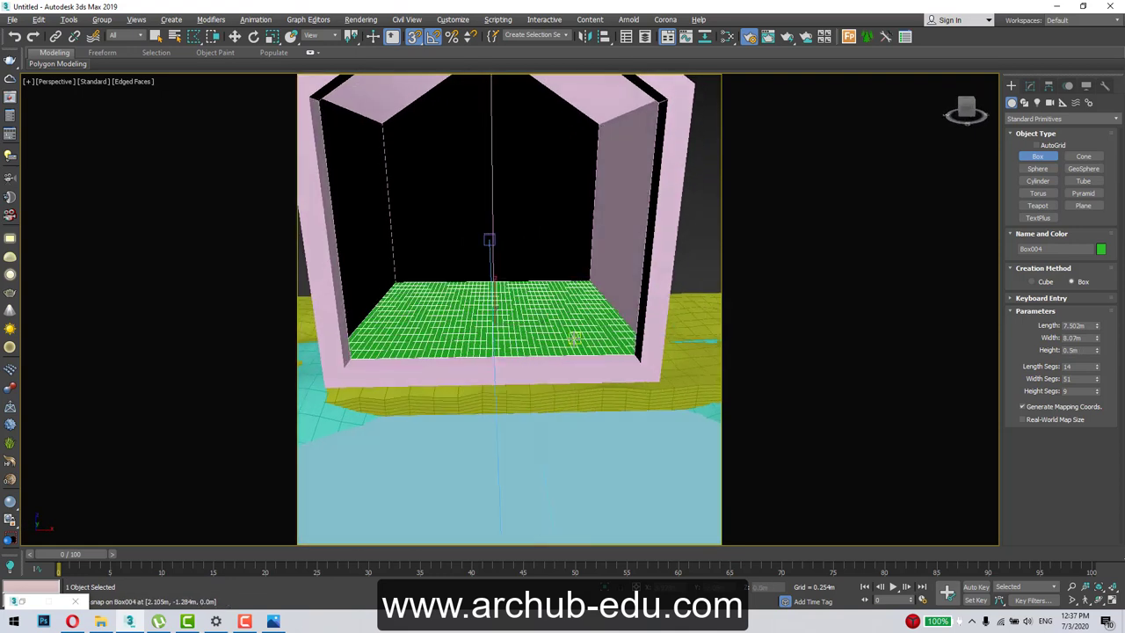
double_click(1074, 337)
text(7.5)
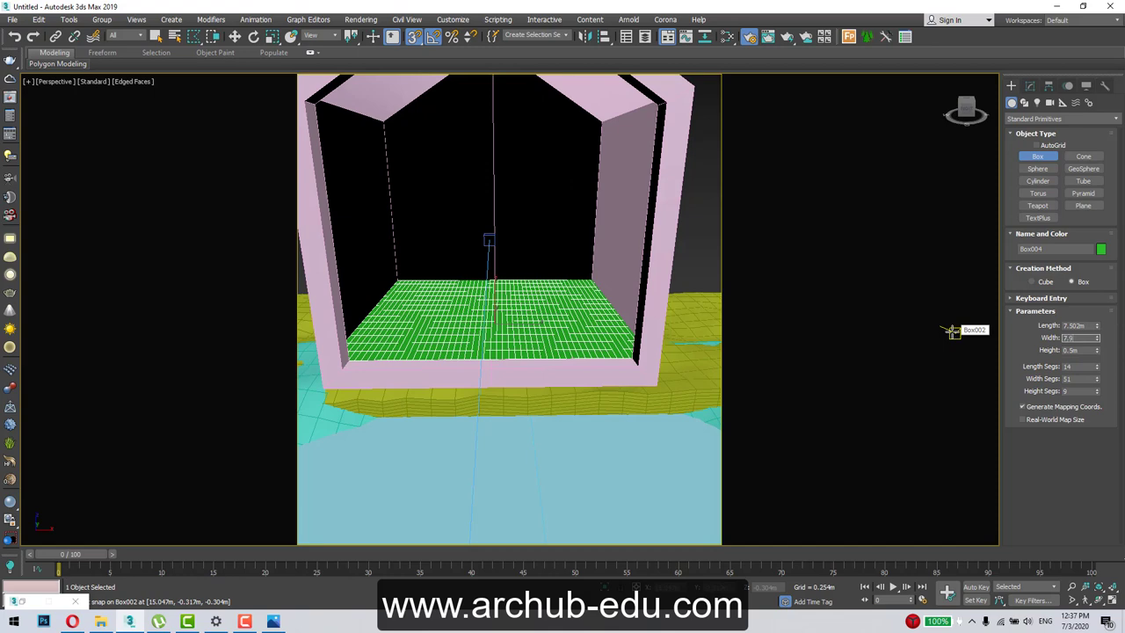
key(Return)
alt+middle_drag(1046, 341, 518, 334)
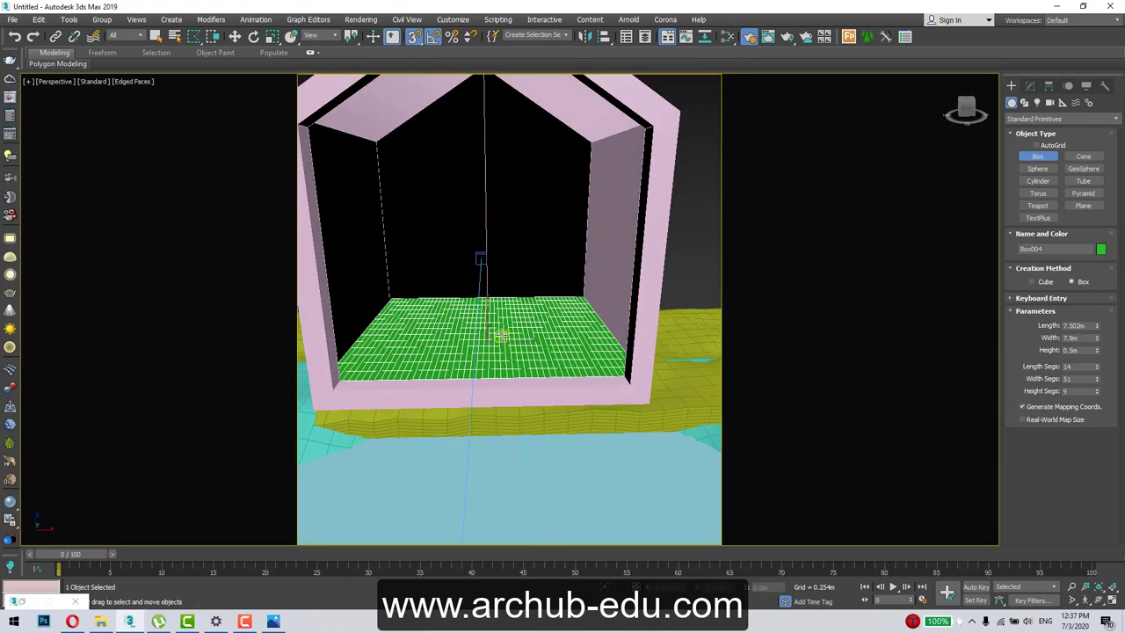
right_click(518, 334)
Reset the box's length, width and height segments to 1 and Shift-drag a copy upward.
click(1030, 85)
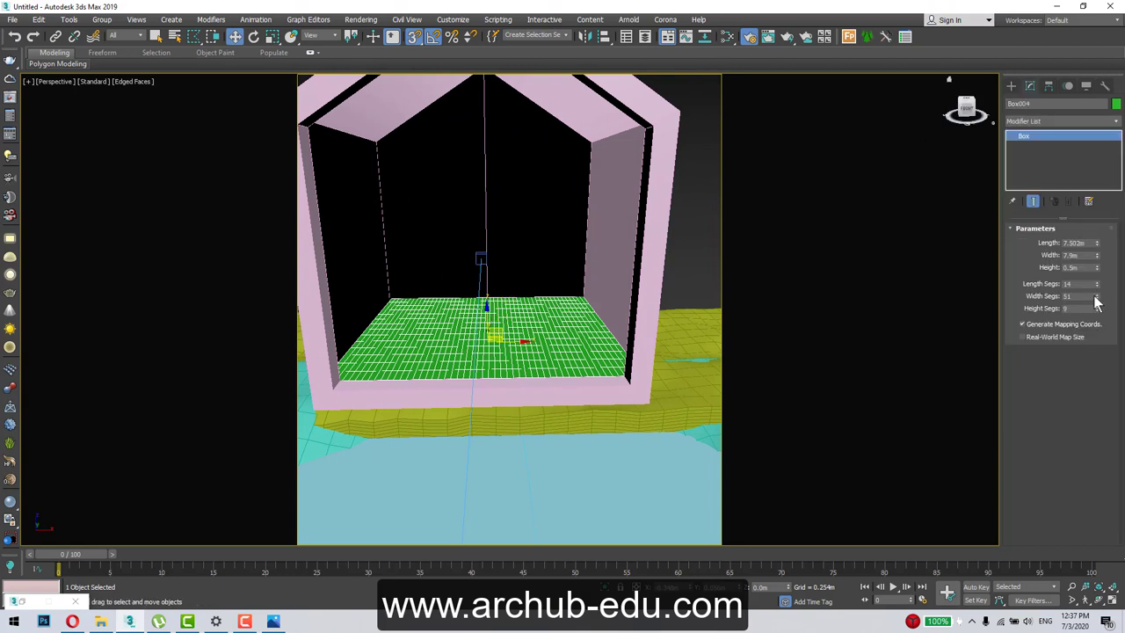
right_click(1097, 297)
right_click(1097, 284)
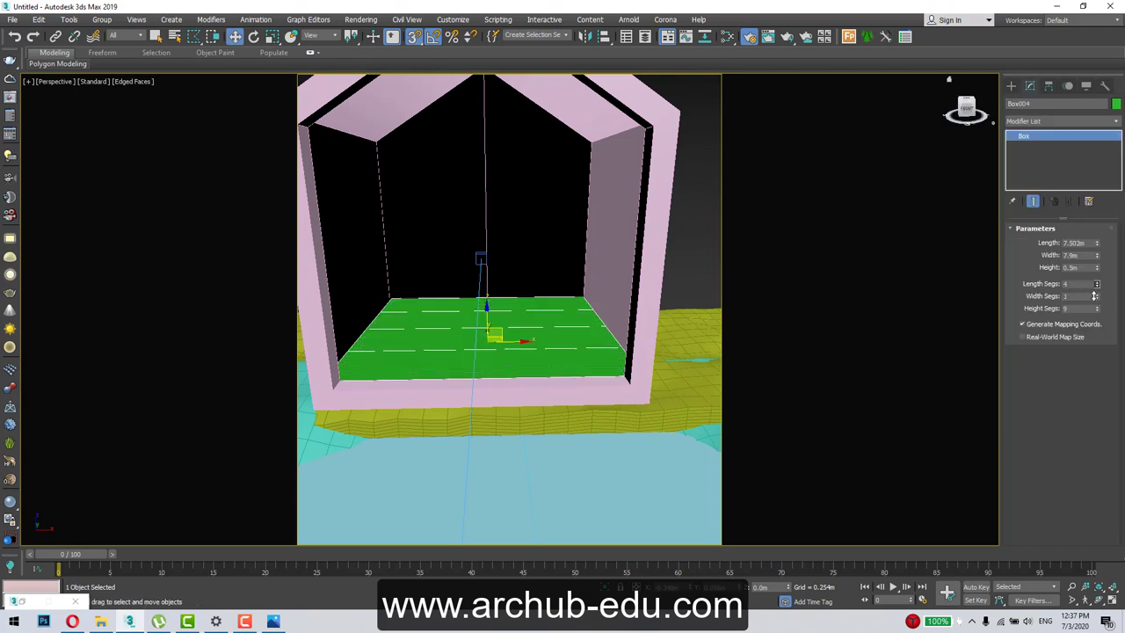
right_click(1097, 308)
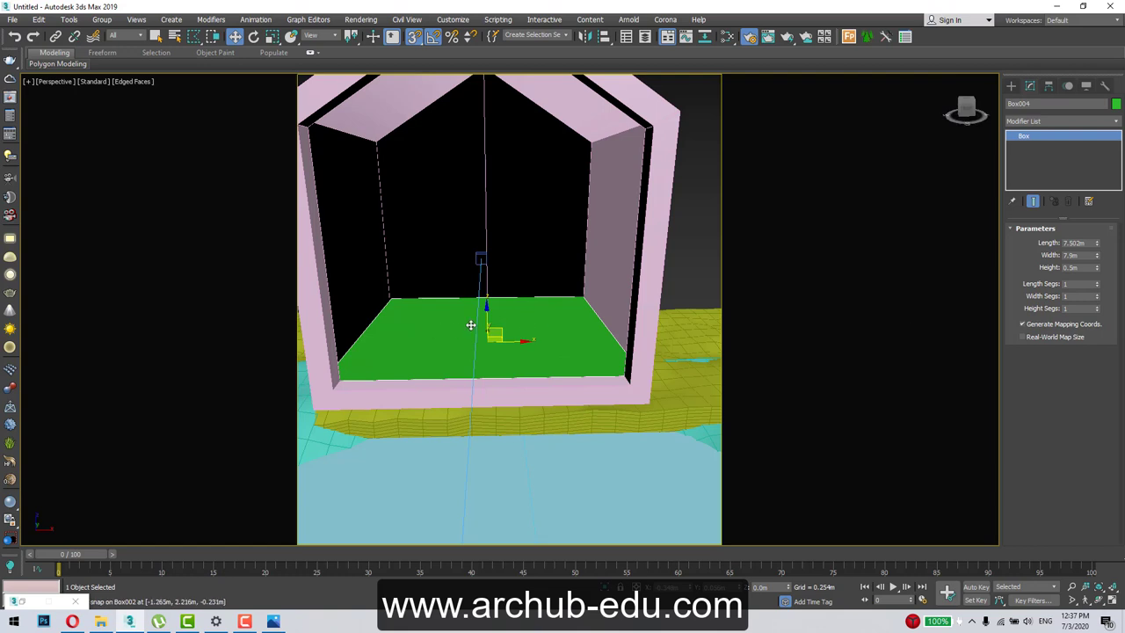
shift+drag(487, 316, 489, 197)
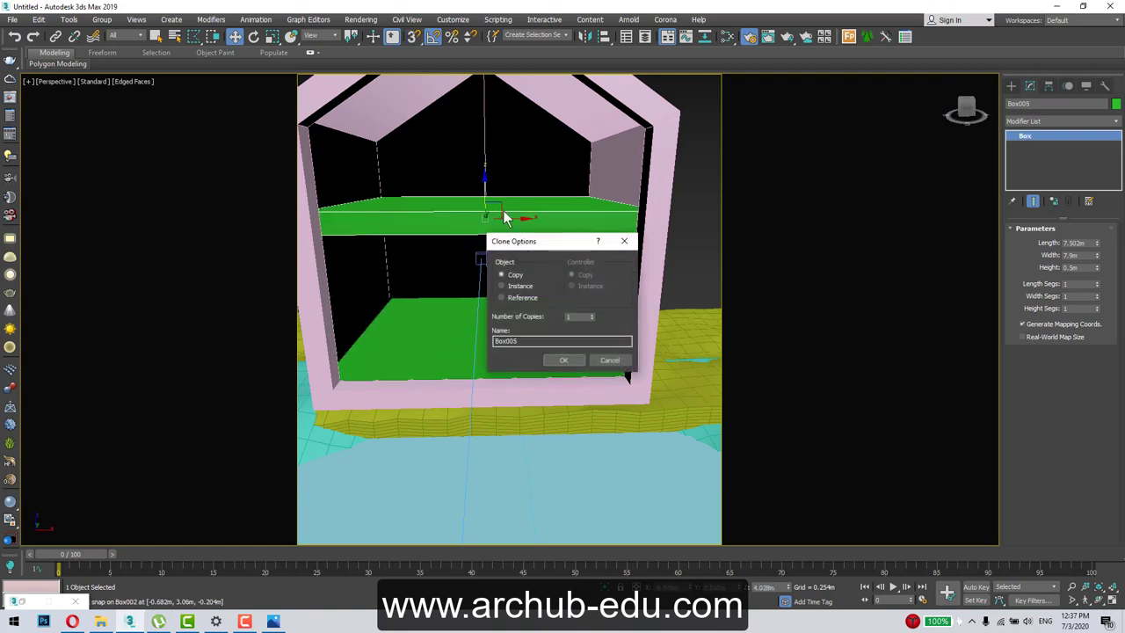
Set the copied slab's height to 0.3m and length to 6.0m.
click(563, 358)
text(0)
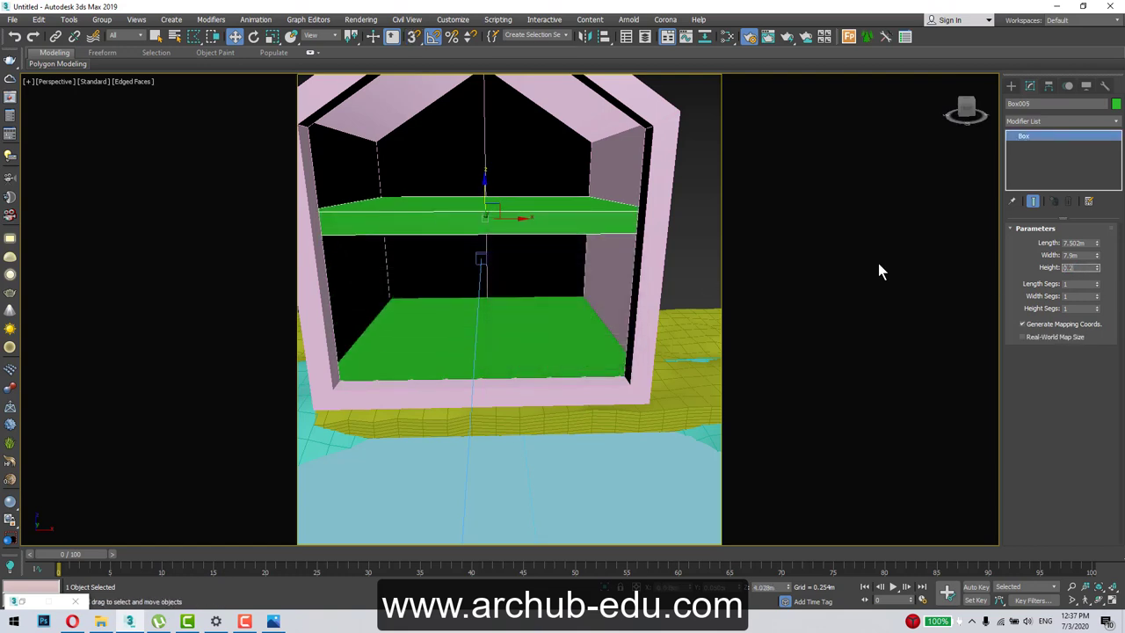
key(Return)
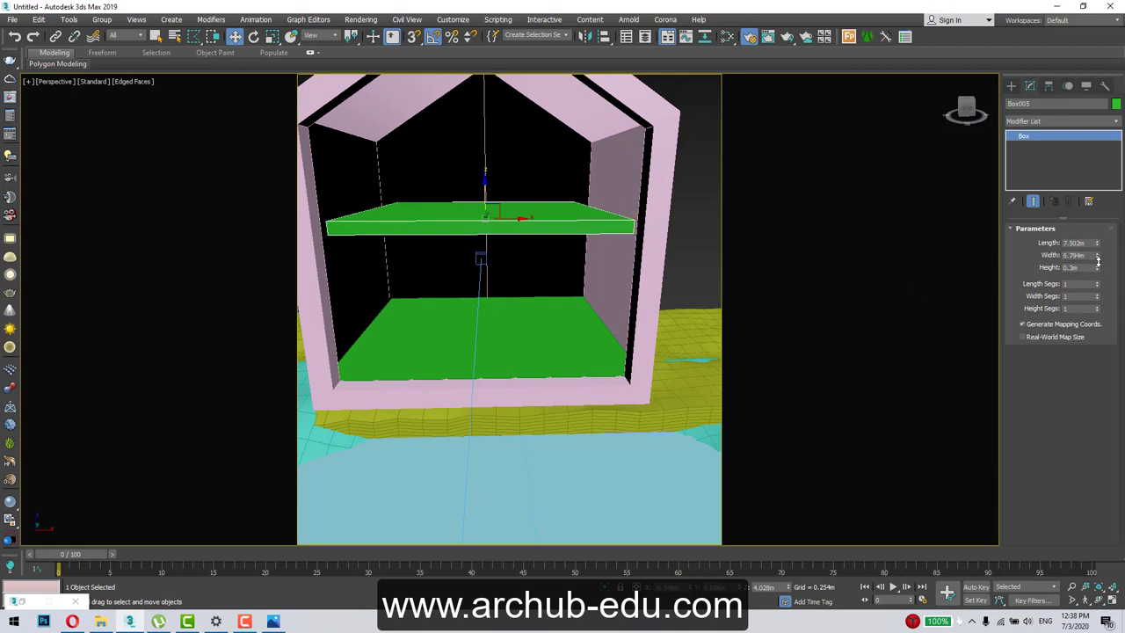
text(6)
key(Return)
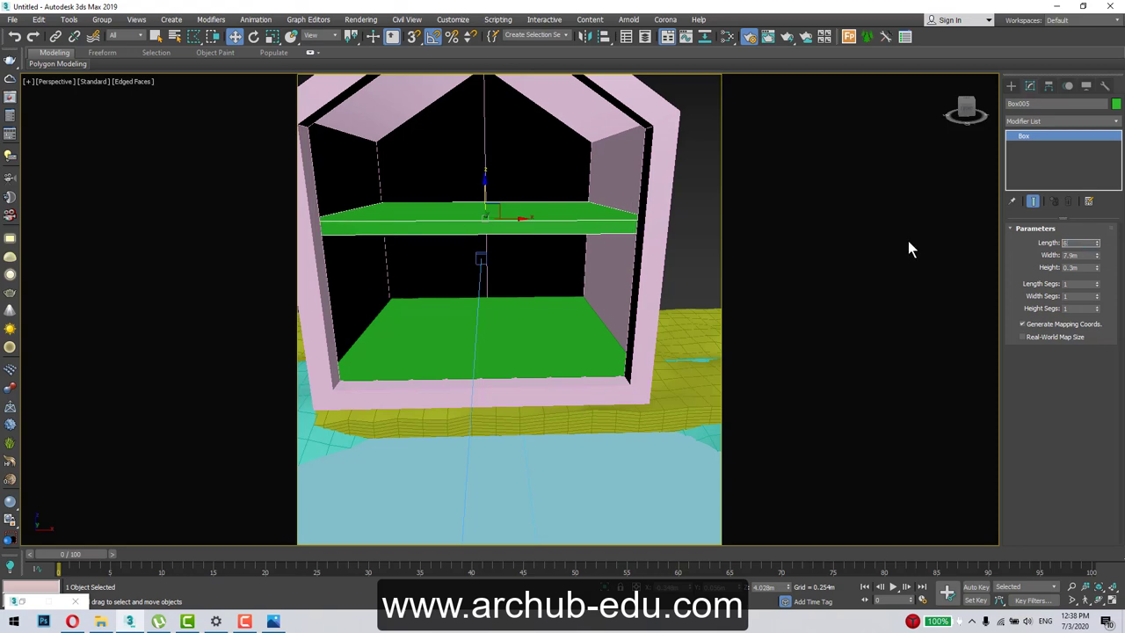
Reposition the upper slab inside the house frame, entering 7.6 in its Length field.
alt+middle_drag(820, 240, 769, 304)
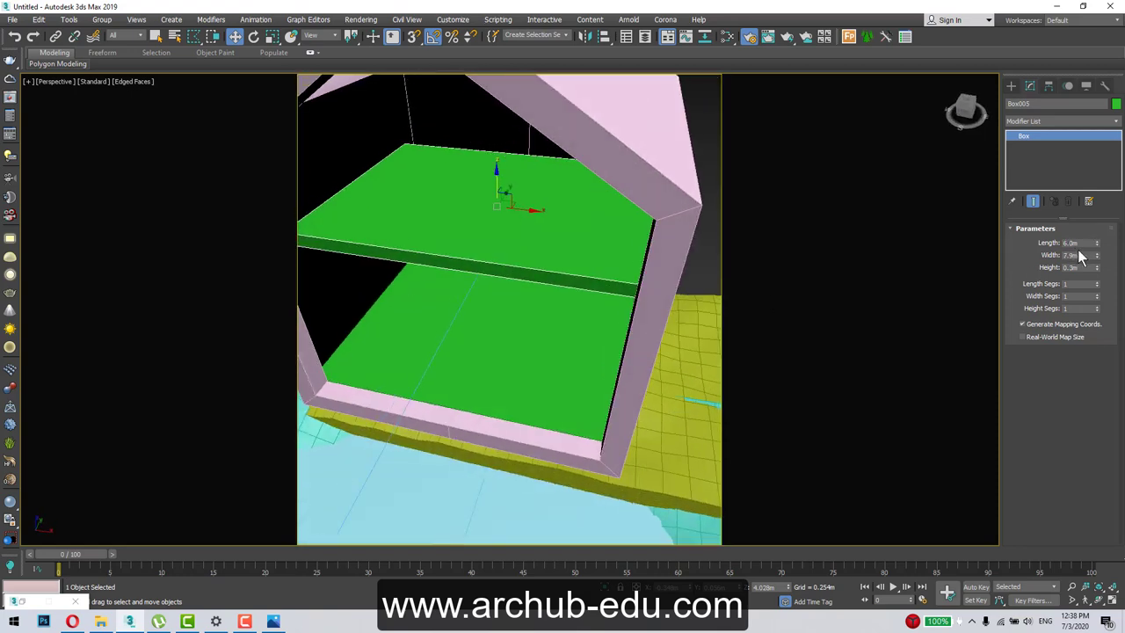
text(4)
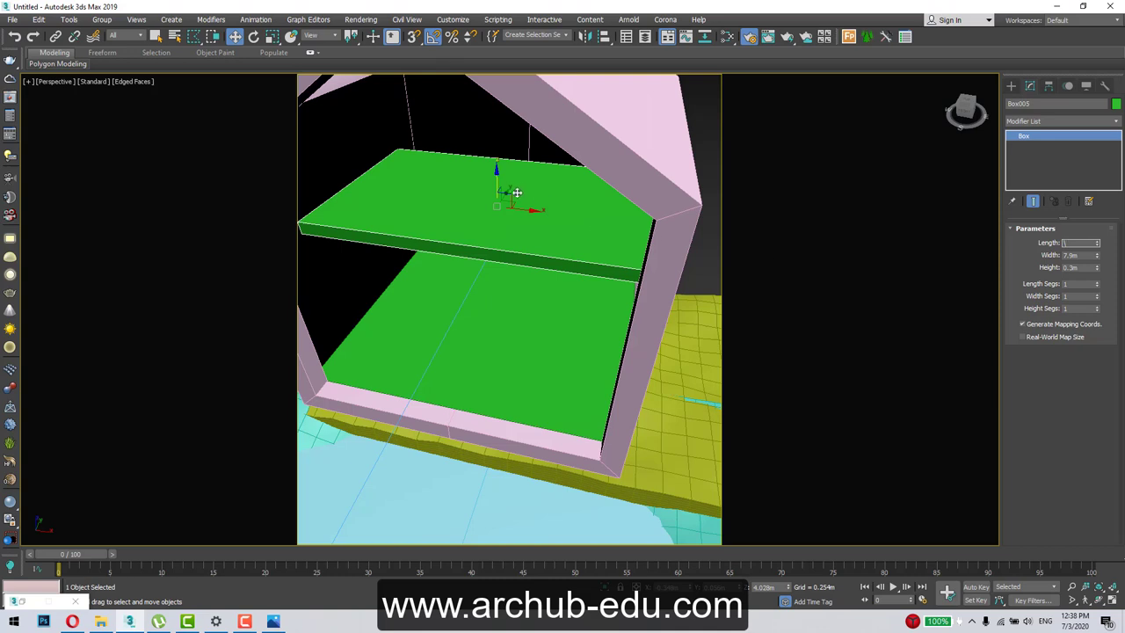
drag(508, 190, 536, 172)
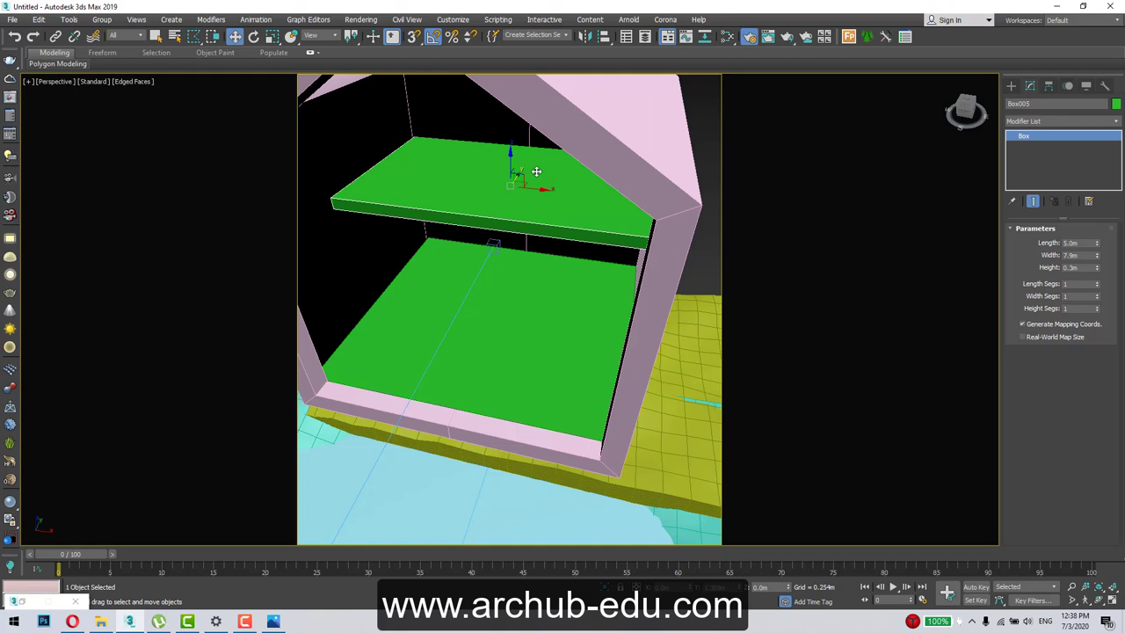
double_click(1081, 243)
text(7.)
text(6)
key(Return)
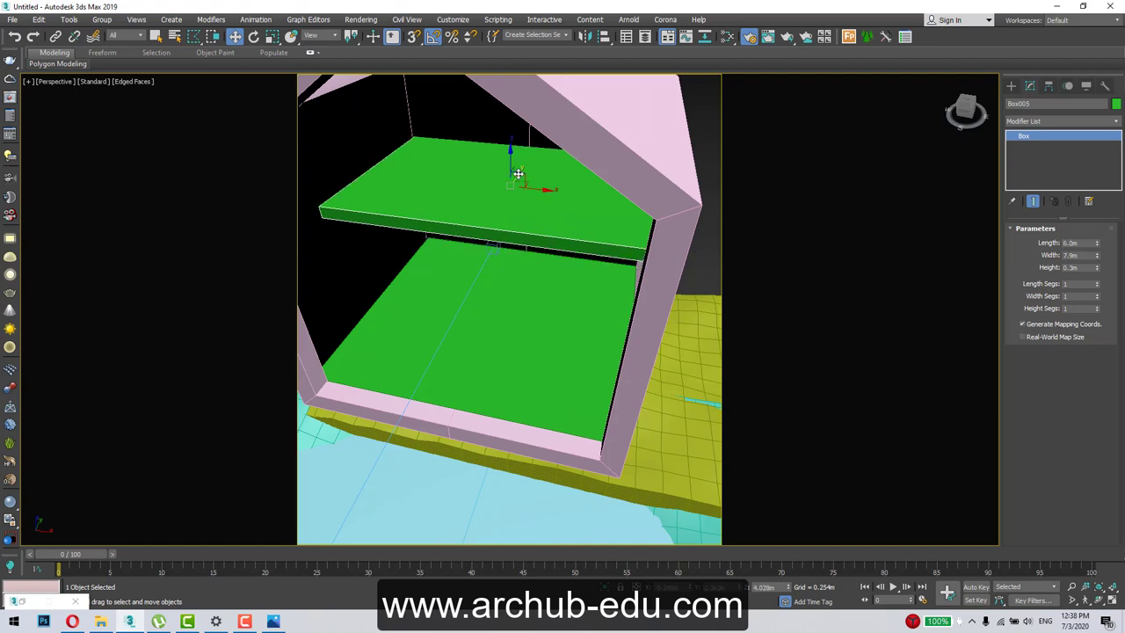
alt+middle_drag(515, 175, 513, 182)
drag(511, 175, 514, 184)
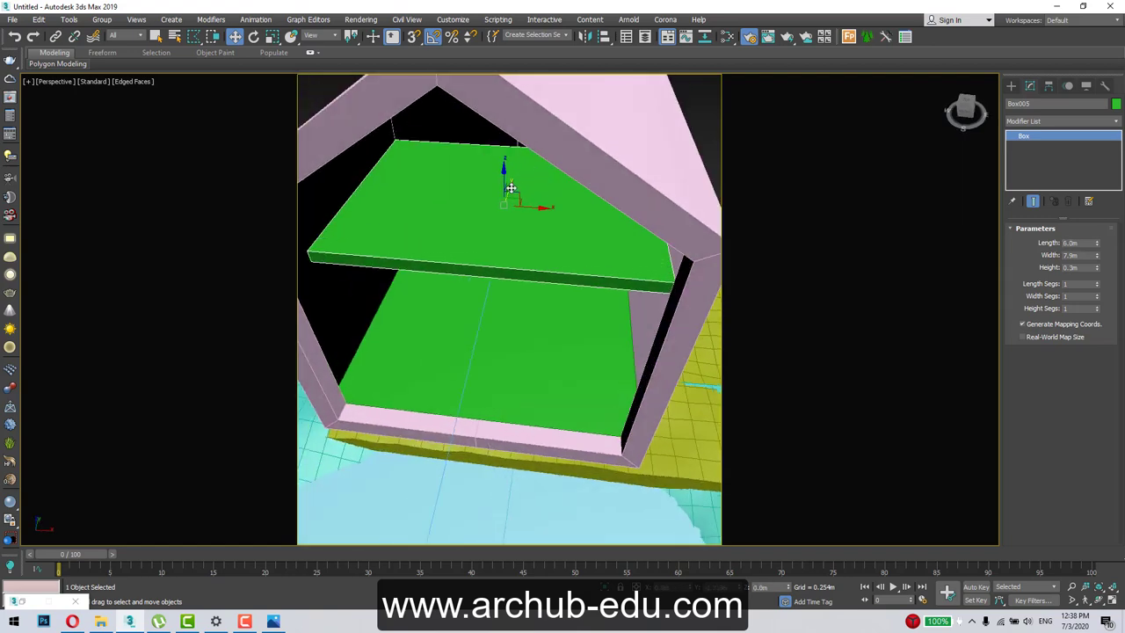
Check the slab from around the house, then deselect it.
alt+middle_drag(513, 189, 528, 155)
scroll(492, 196, up, 5)
scroll(497, 199, down, 3)
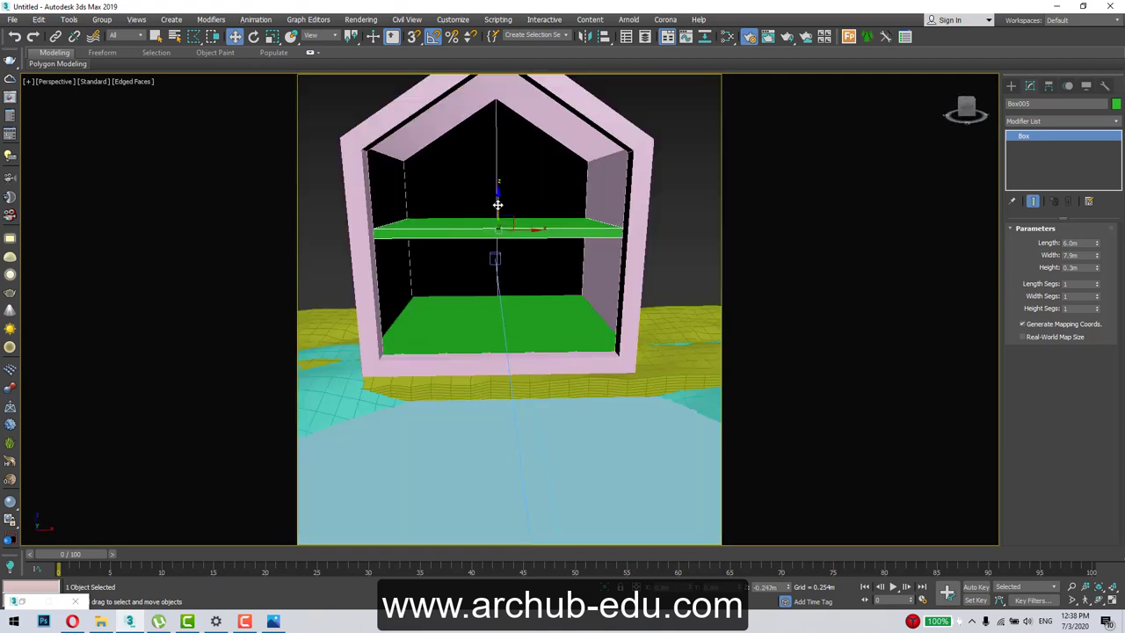
mouse_move(497, 198)
alt+middle_down()
mouse_move(517, 196)
mouse_move(533, 255)
alt+middle_up()
scroll(533, 254, down, 5)
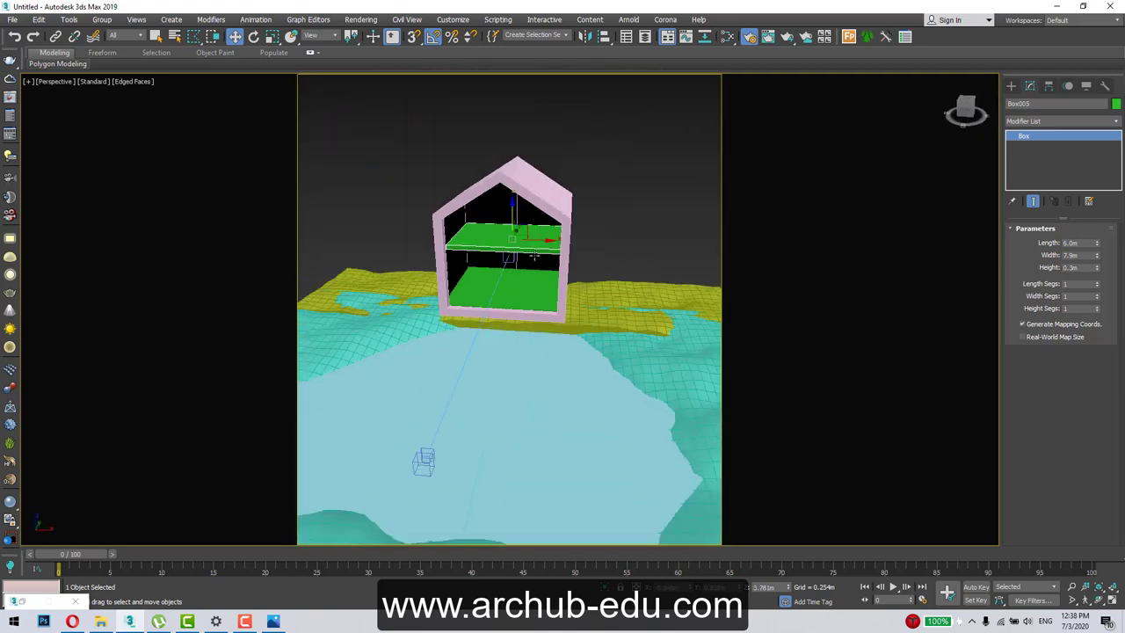
scroll(533, 255, down, 3)
scroll(628, 275, up, 2)
click(627, 274)
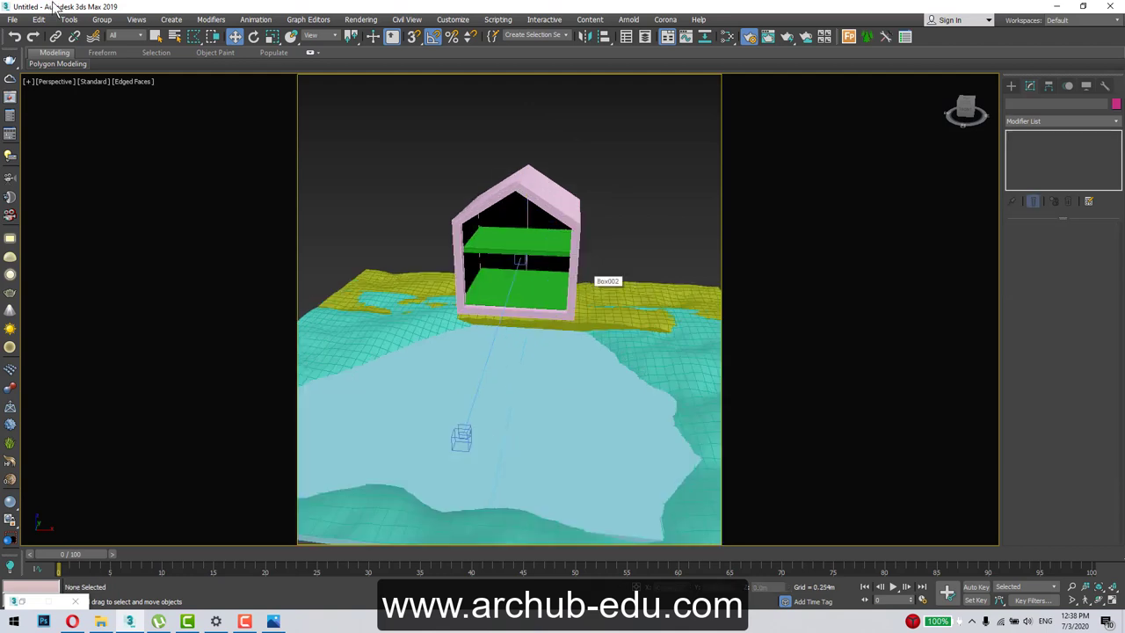
Merge all objects from trees.max into the scene.
click(13, 20)
mouse_move(24, 180)
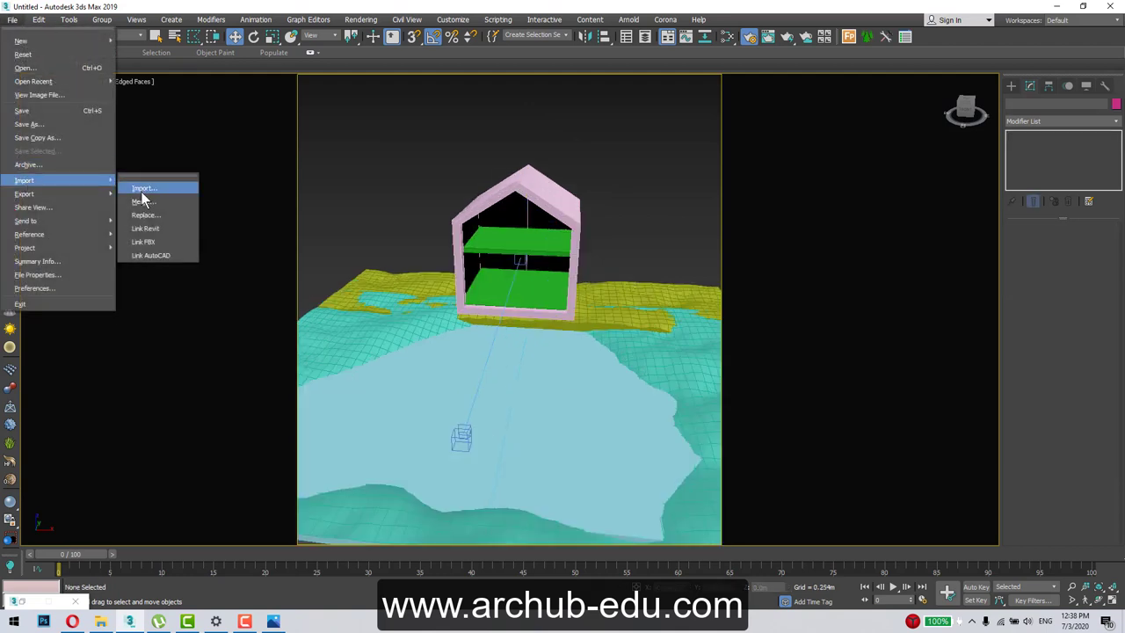
click(143, 202)
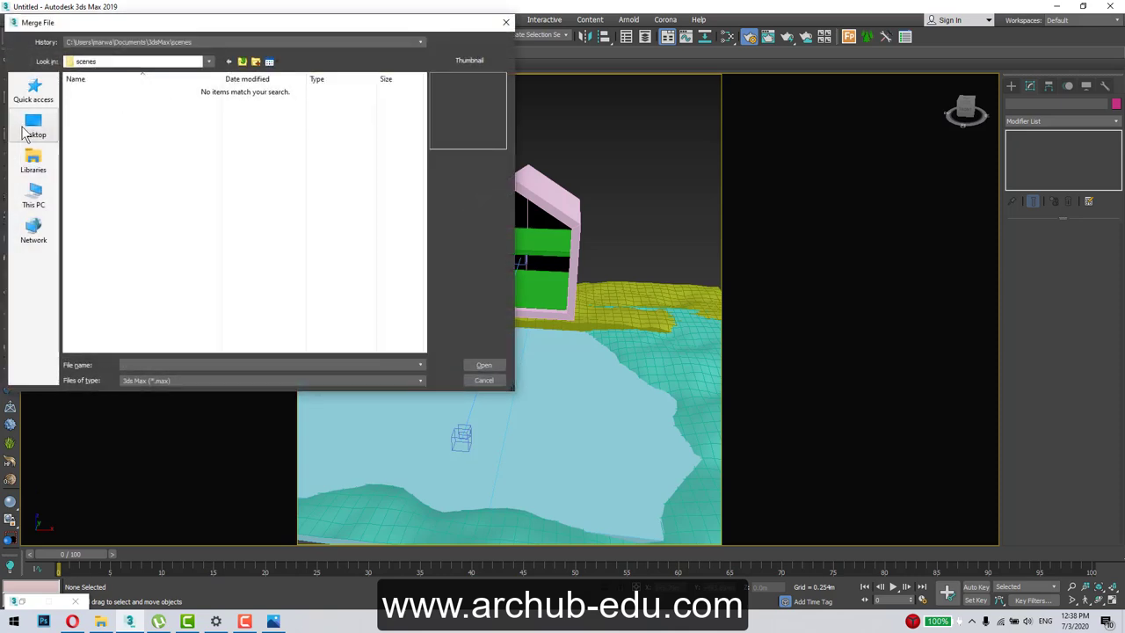
click(27, 130)
double_click(224, 151)
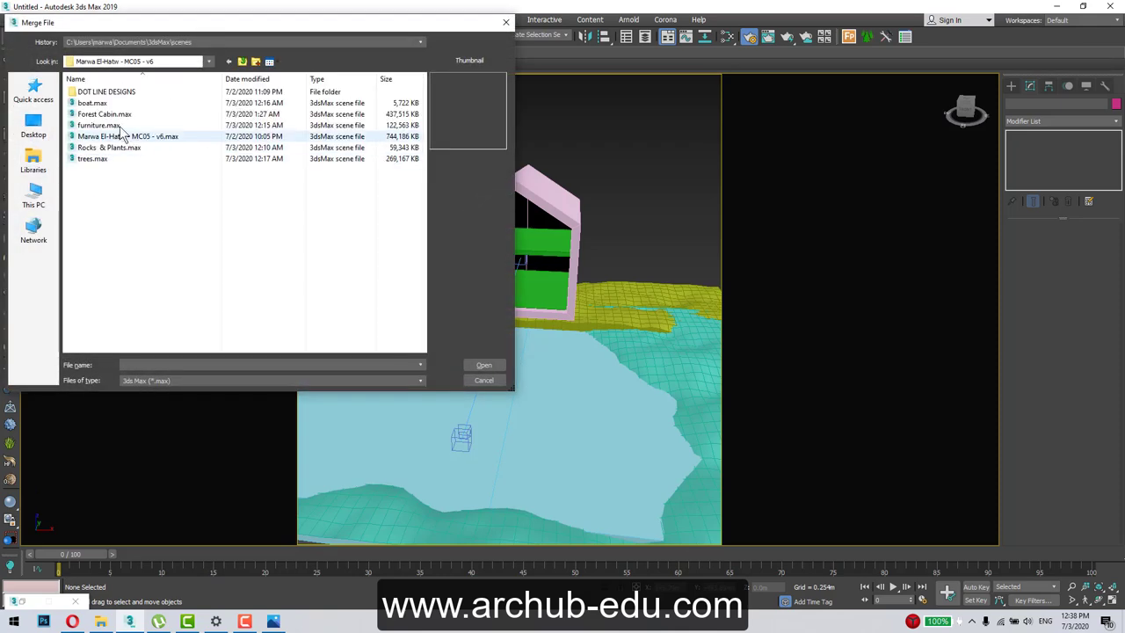
double_click(95, 158)
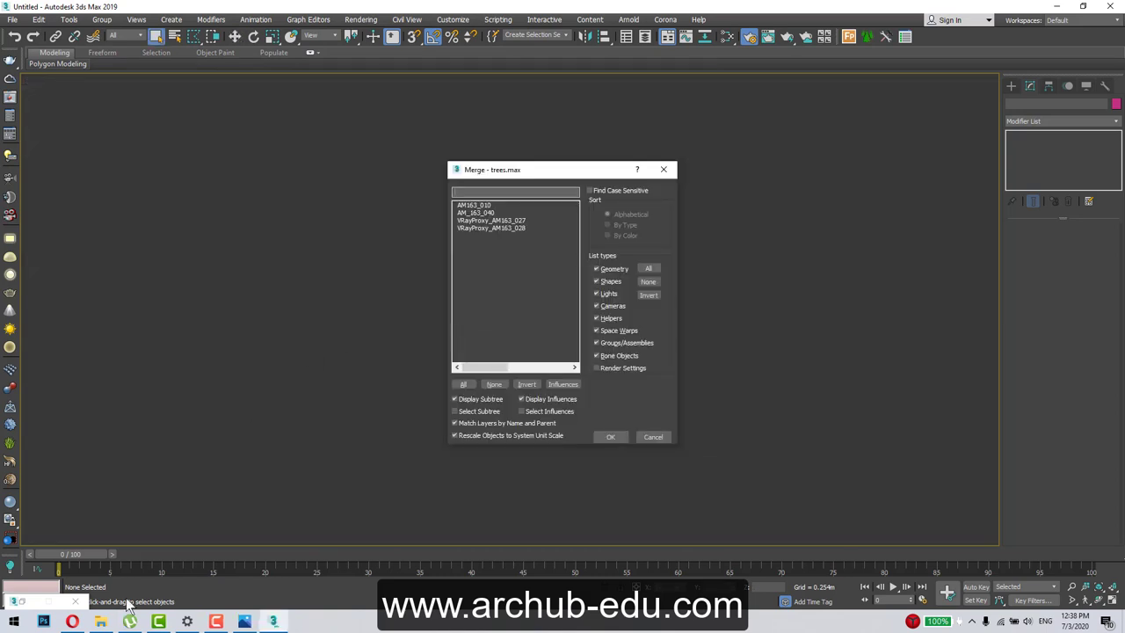
click(216, 622)
click(216, 621)
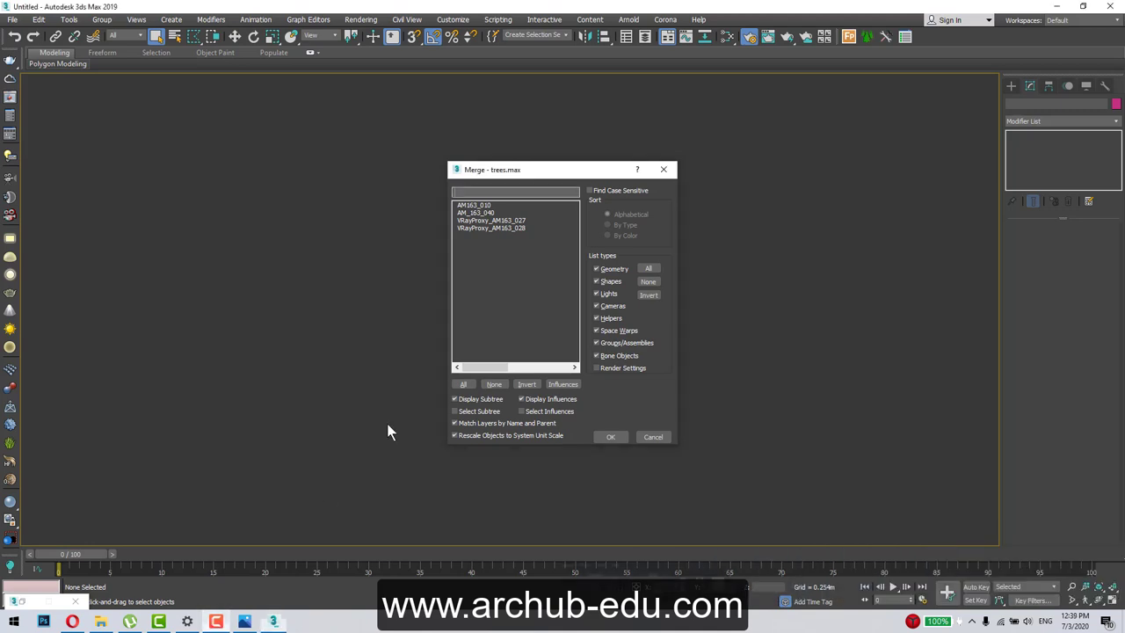
click(463, 384)
key(Return)
Turn off Edged Faces display in the viewport.
scroll(473, 416, down, 3)
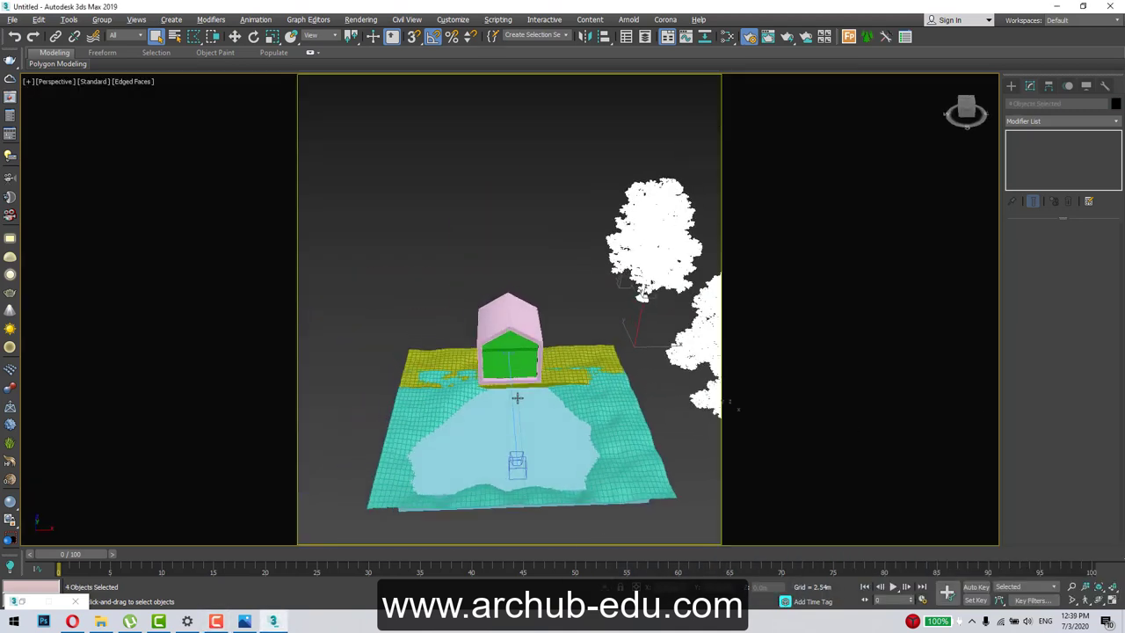
alt+middle_drag(517, 397, 478, 364)
click(667, 474)
scroll(657, 327, up, 2)
alt+middle_drag(656, 327, 607, 308)
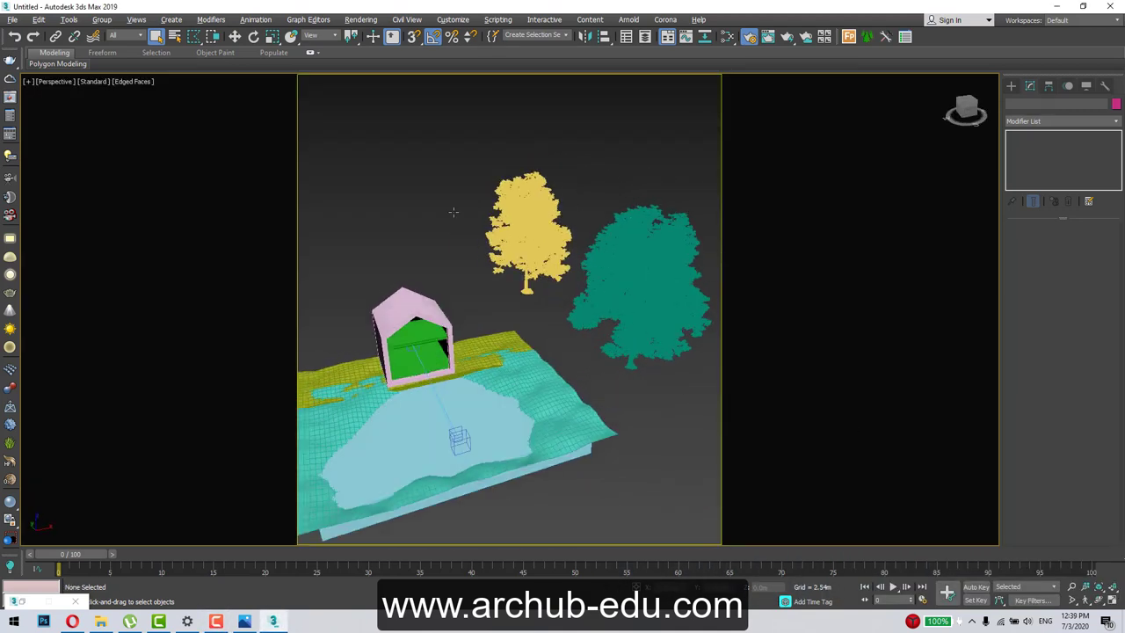
click(143, 81)
click(168, 214)
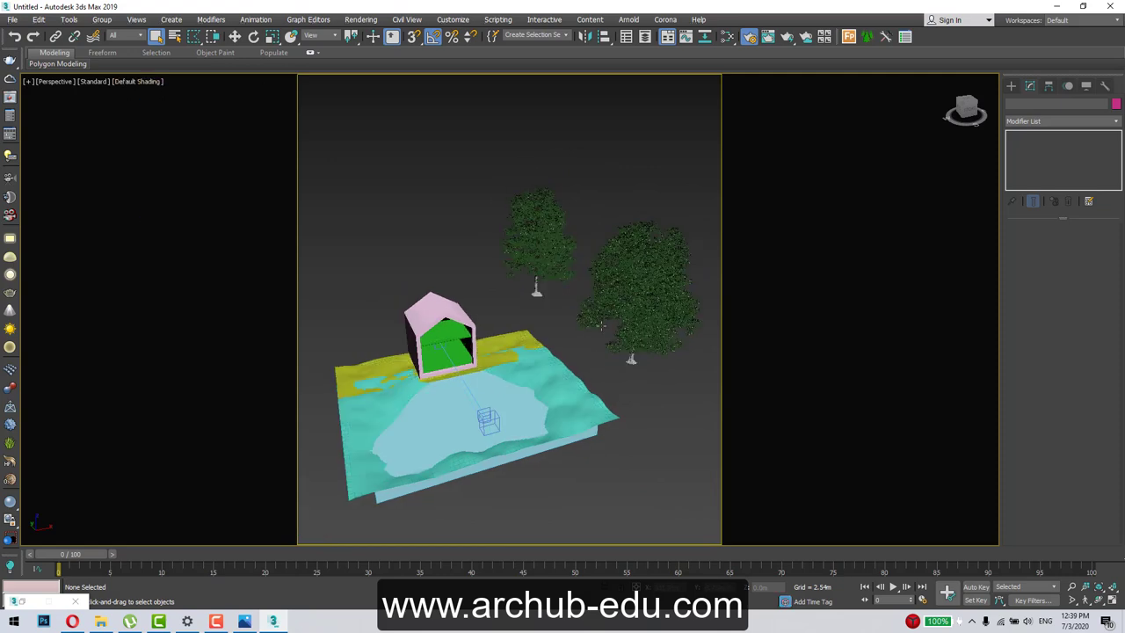
Select the left tree AM_163_040 and move it down and to the left.
scroll(633, 299, up, 3)
scroll(632, 299, down, 3)
mouse_move(633, 281)
alt+middle_down()
mouse_move(635, 303)
mouse_move(492, 290)
alt+middle_up()
scroll(634, 303, down, 3)
scroll(492, 291, up, 2)
scroll(520, 341, up, 1)
click(520, 341)
alt+middle_drag(518, 341, 523, 316)
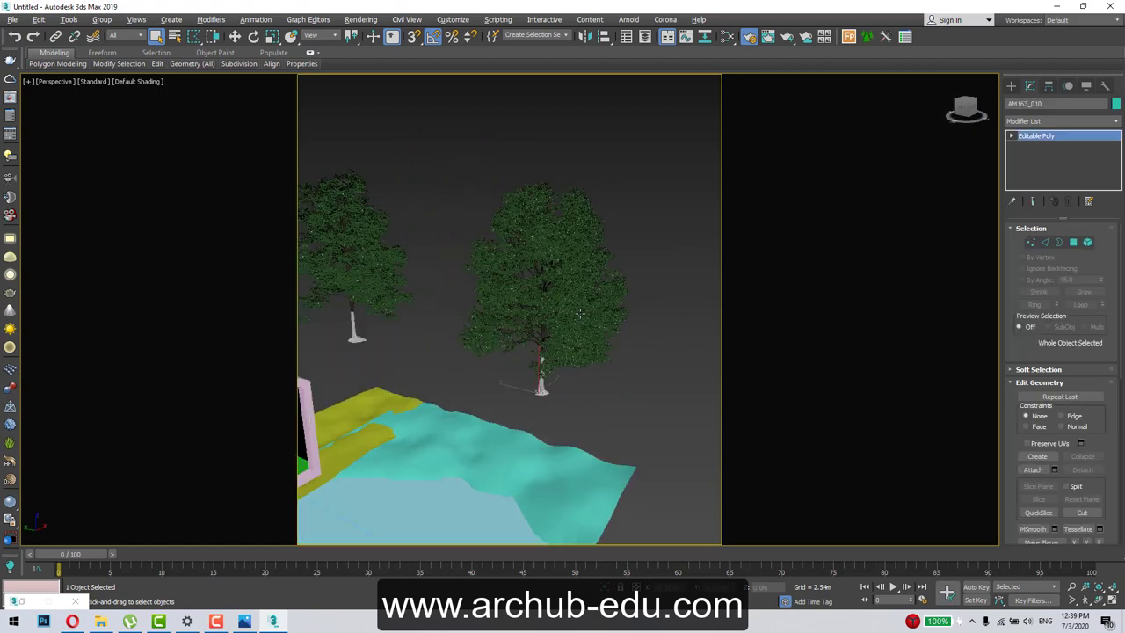
scroll(492, 308, down, 3)
click(468, 298)
key(w)
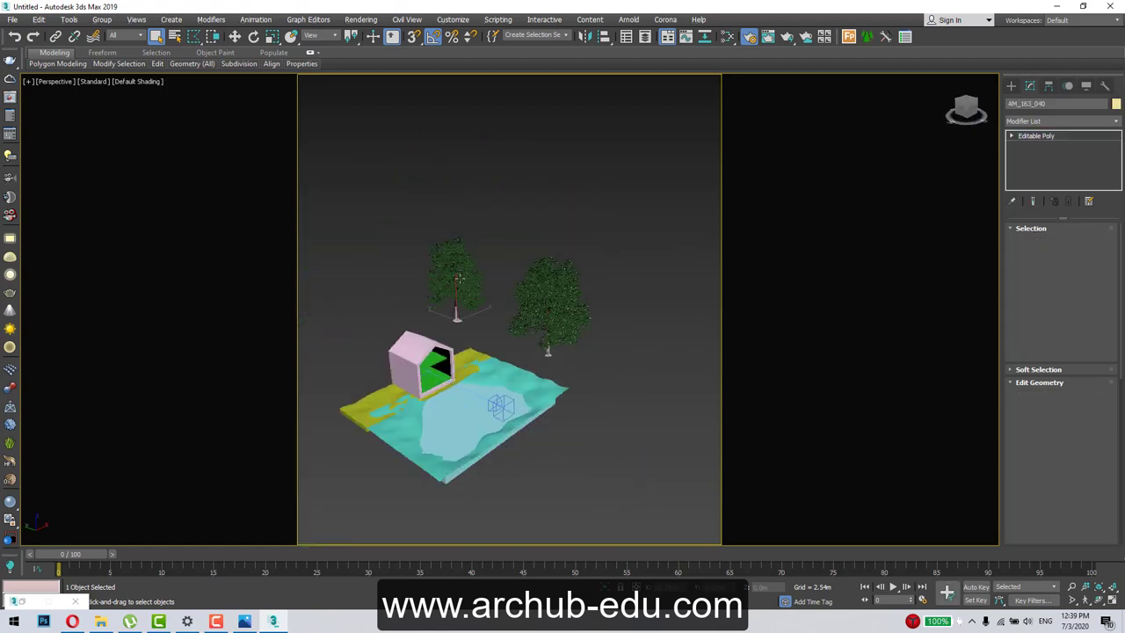
scroll(458, 288, up, 3)
drag(472, 349, 417, 371)
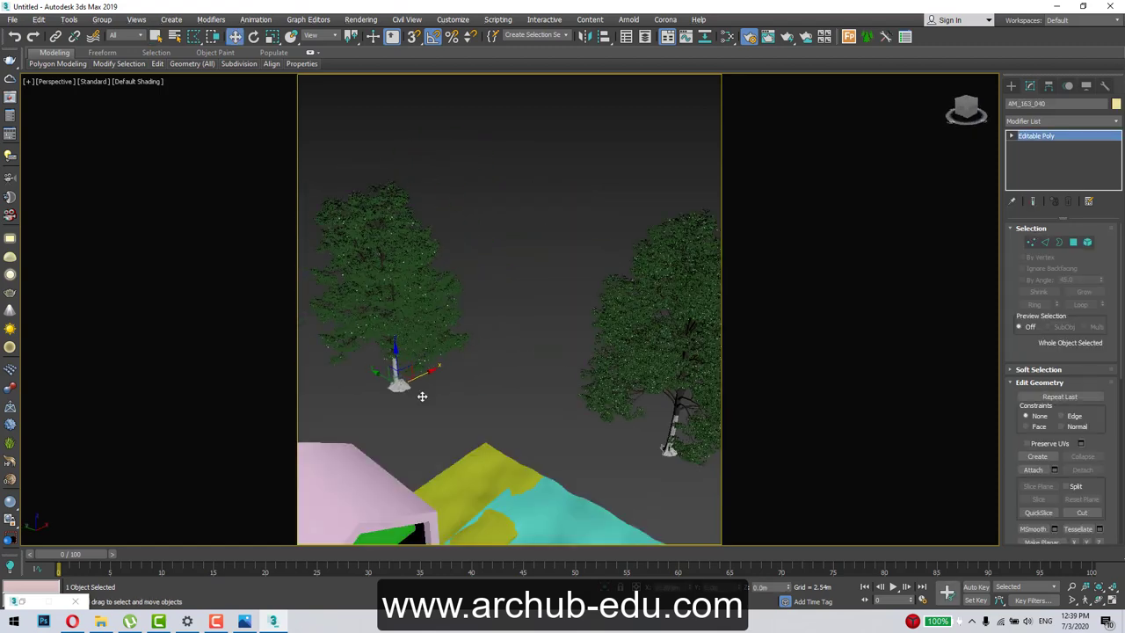
Export the left tree as a single V-Ray mesh file with proxies created automatically.
right_click(375, 261)
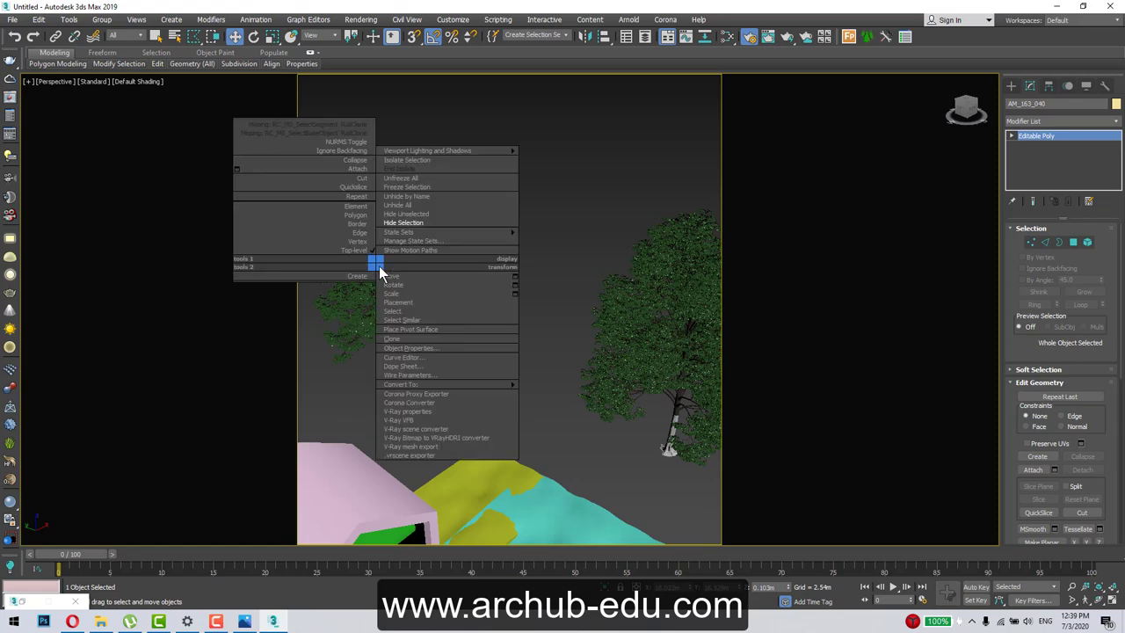
click(418, 449)
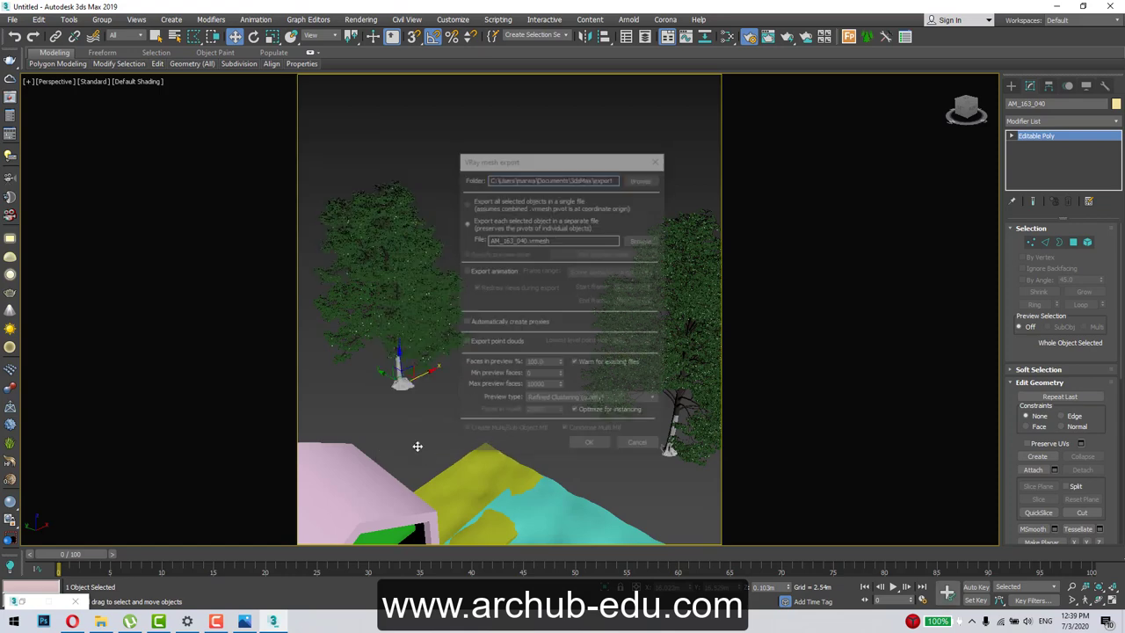
click(480, 203)
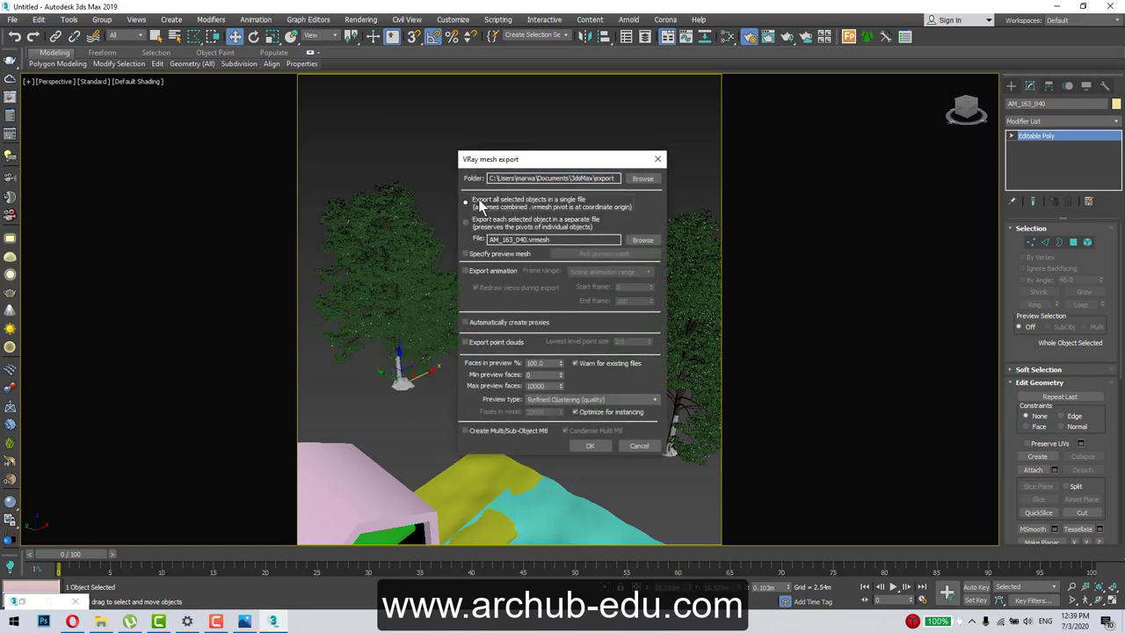
click(485, 323)
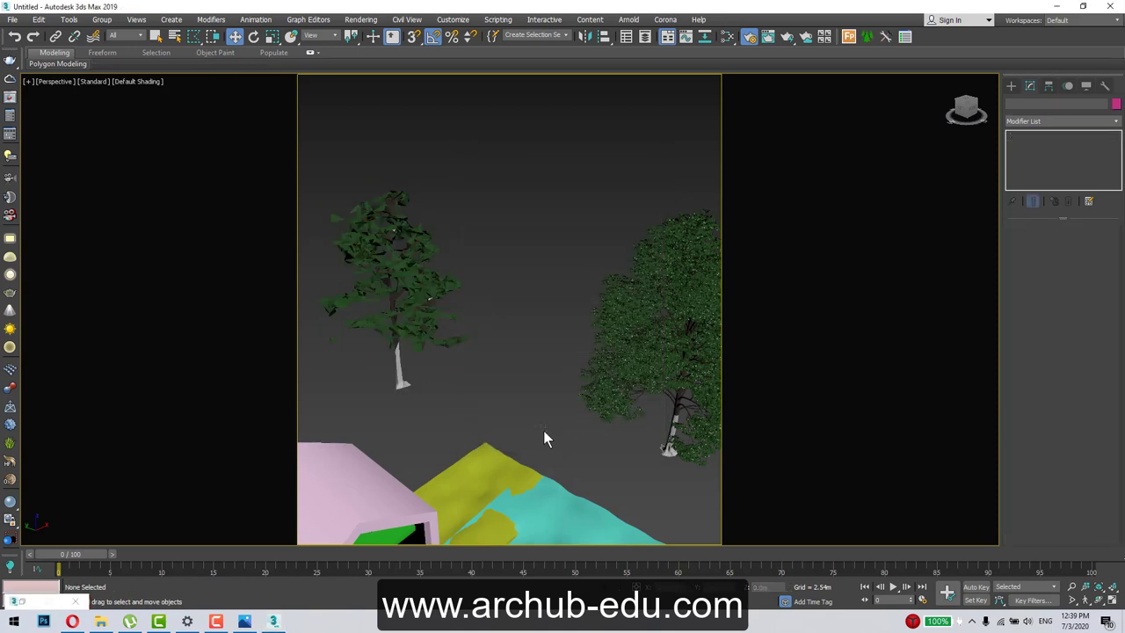
Select the left tree proxy and shift it left and down.
scroll(408, 374, down, 2)
middle_drag(417, 374, 486, 343)
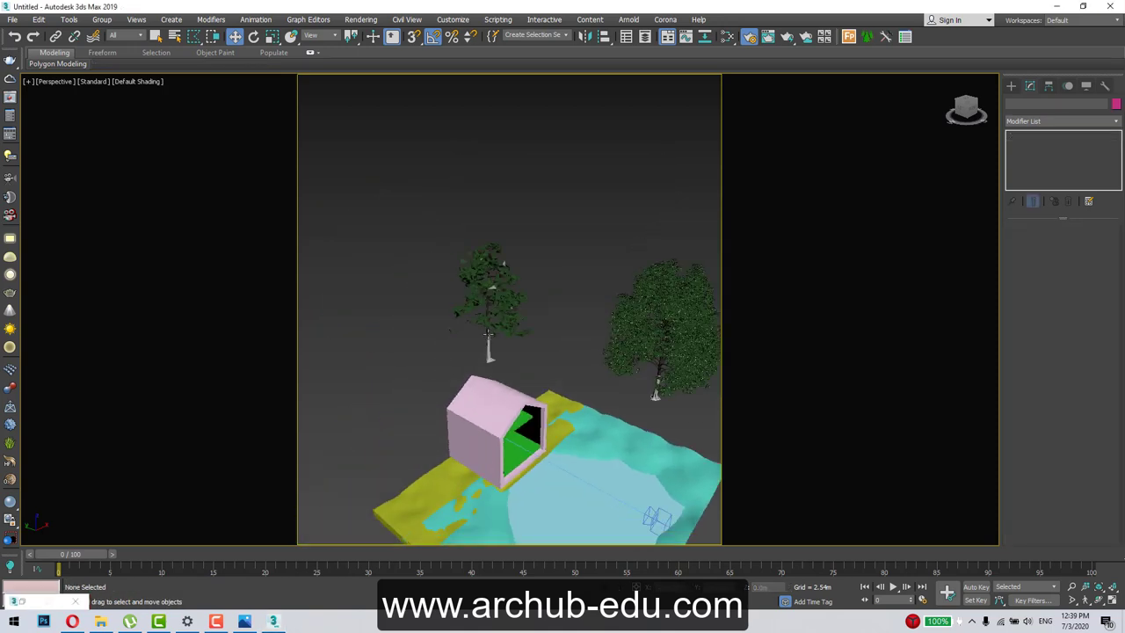
click(490, 332)
drag(520, 436, 476, 472)
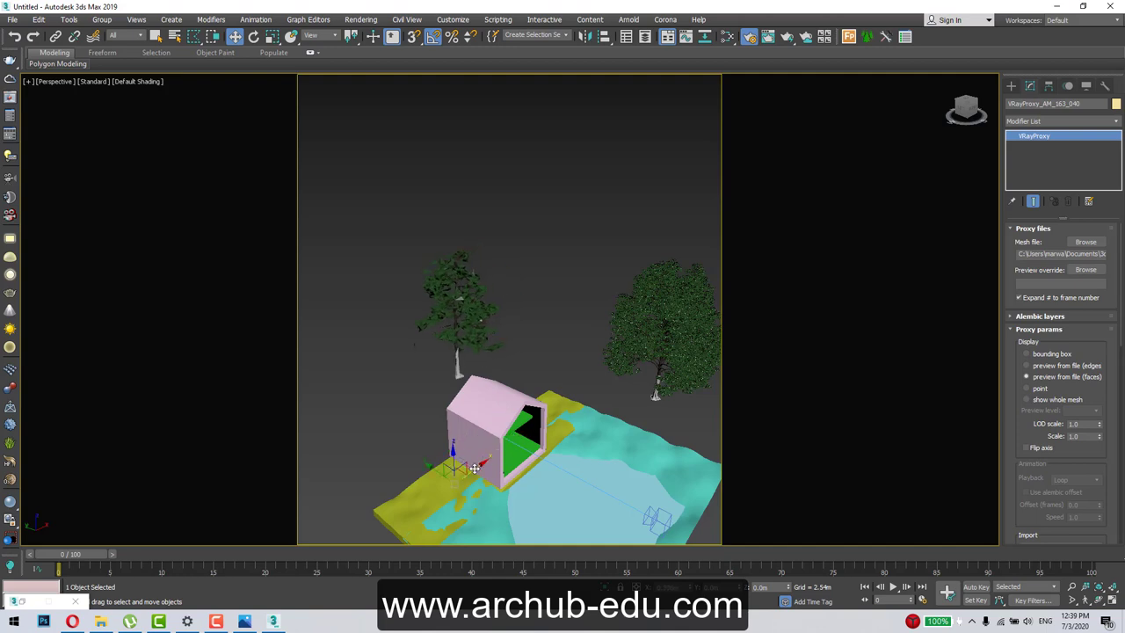
Center the proxy's pivot on the tree and move it beside the house.
click(1049, 85)
click(1061, 167)
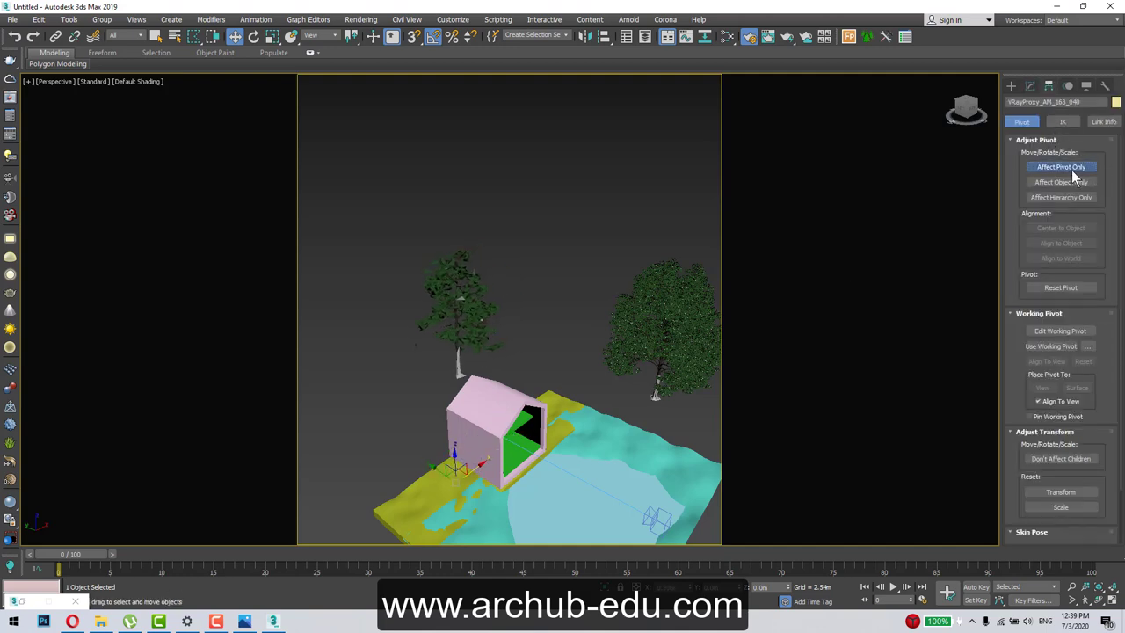
click(1061, 228)
click(1011, 85)
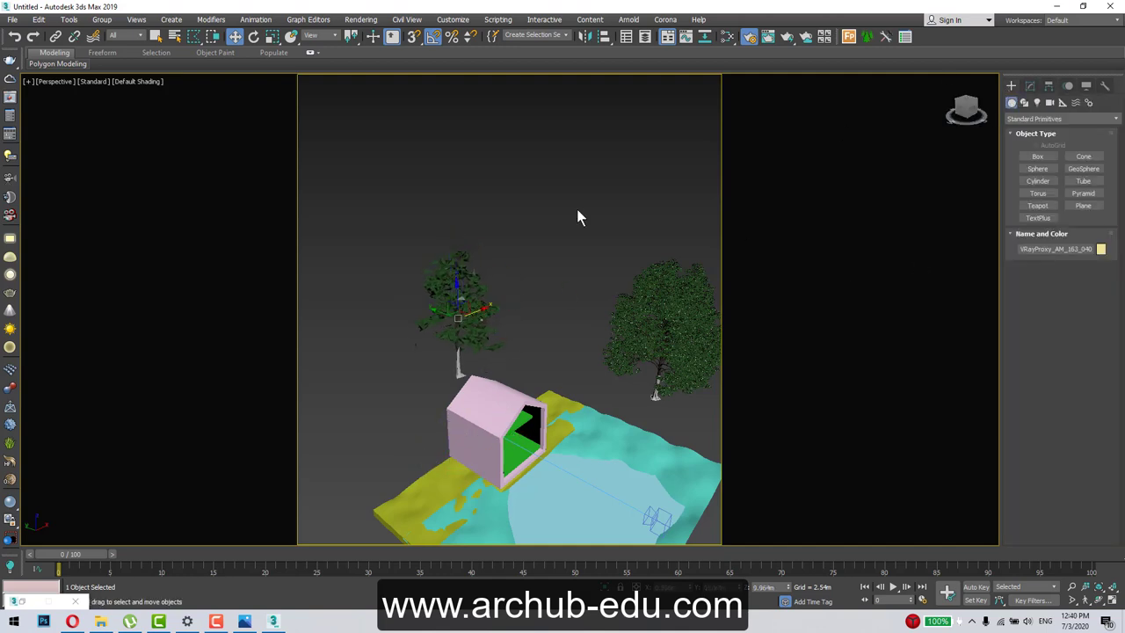
mouse_move(492, 308)
mouse_down()
mouse_move(354, 354)
mouse_move(399, 411)
mouse_move(430, 422)
mouse_up()
alt+middle_drag(431, 422, 406, 419)
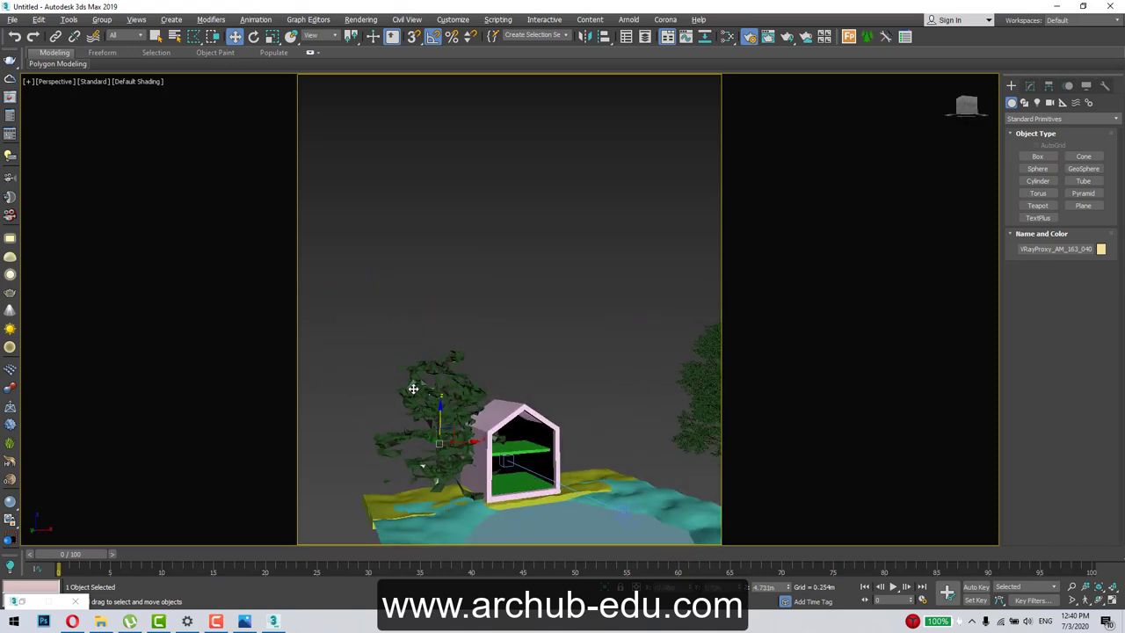
In the VRayCam001 view, reposition the tree proxy and raise it slightly behind the house.
key(c)
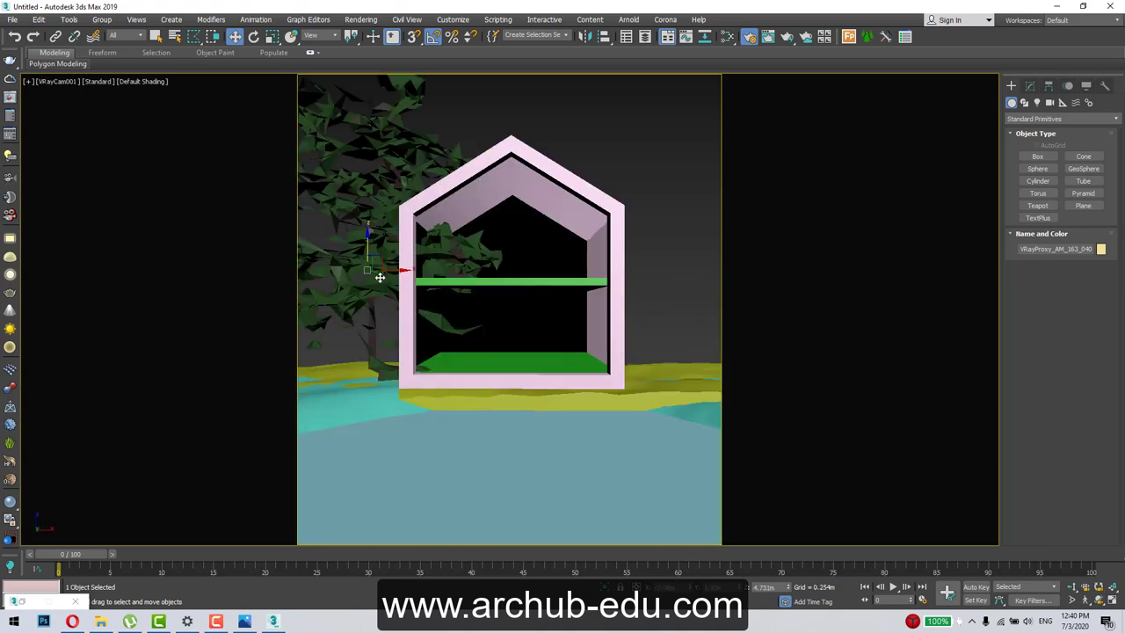
mouse_move(371, 282)
mouse_down()
mouse_move(411, 279)
mouse_move(352, 292)
mouse_move(372, 284)
mouse_move(391, 306)
mouse_up()
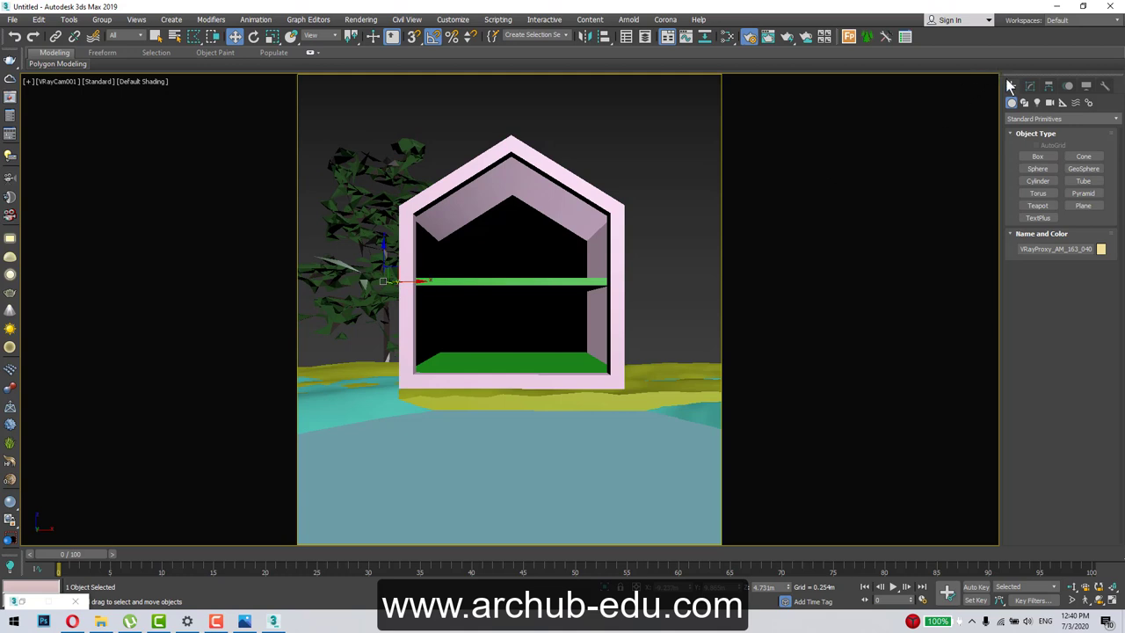
click(1030, 85)
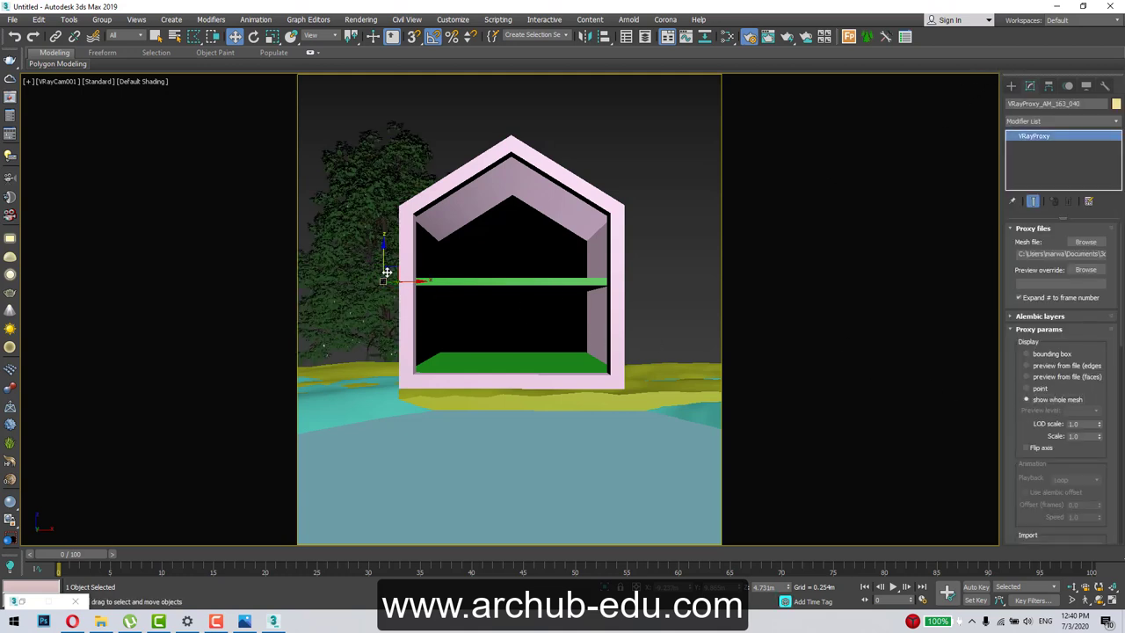
mouse_move(368, 268)
mouse_down()
mouse_move(366, 219)
mouse_move(295, 202)
mouse_move(279, 232)
mouse_move(284, 213)
mouse_up()
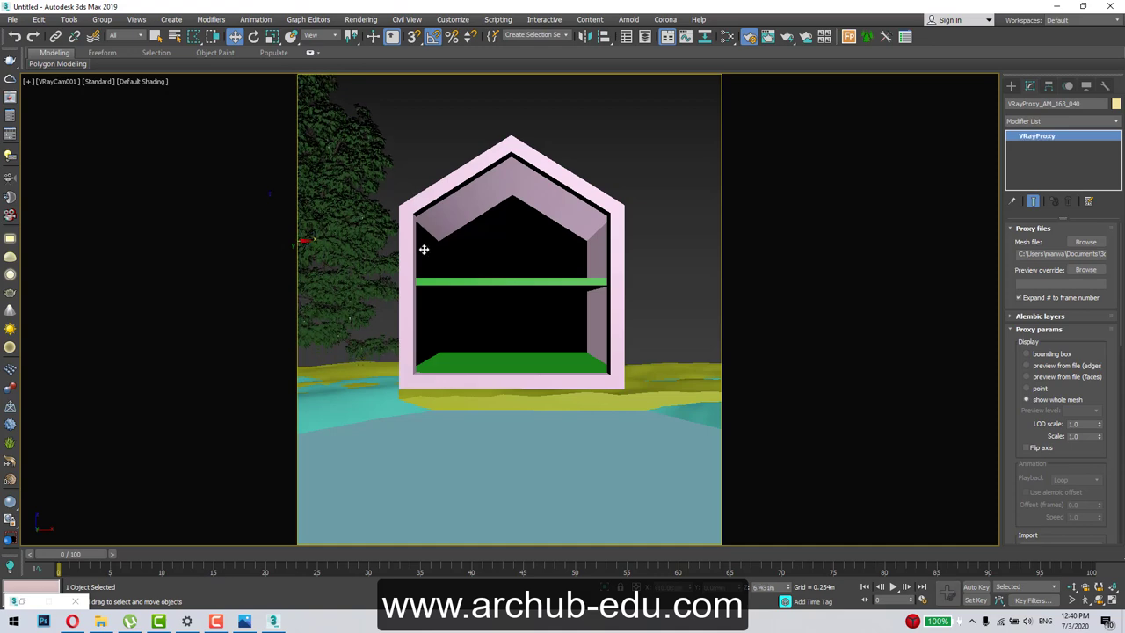
Clone the tree to the right of the house and move the copy into position.
shift+drag(425, 244, 740, 273)
key(Return)
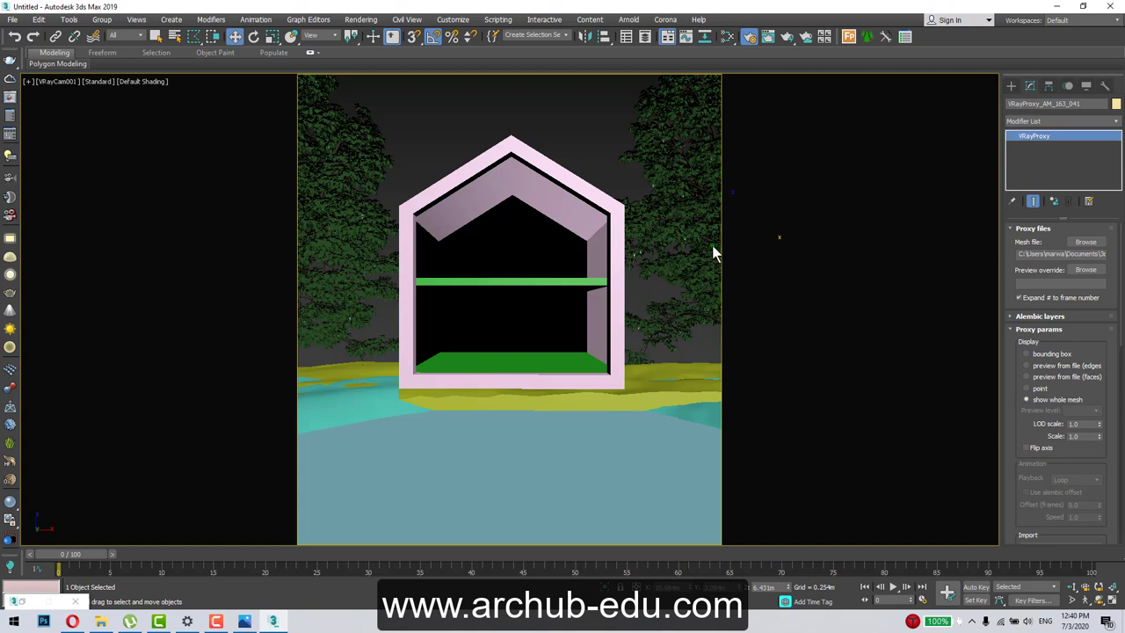
mouse_move(716, 243)
shift+mouse_down()
mouse_move(637, 295)
mouse_move(421, 275)
shift+mouse_up()
key(Return)
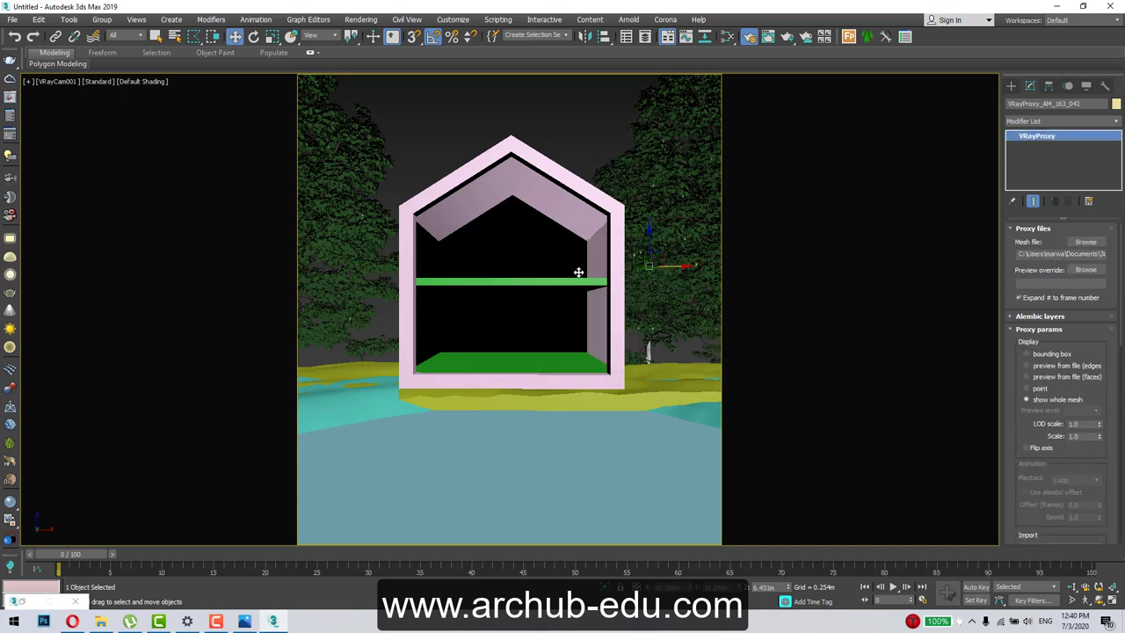
key(Return)
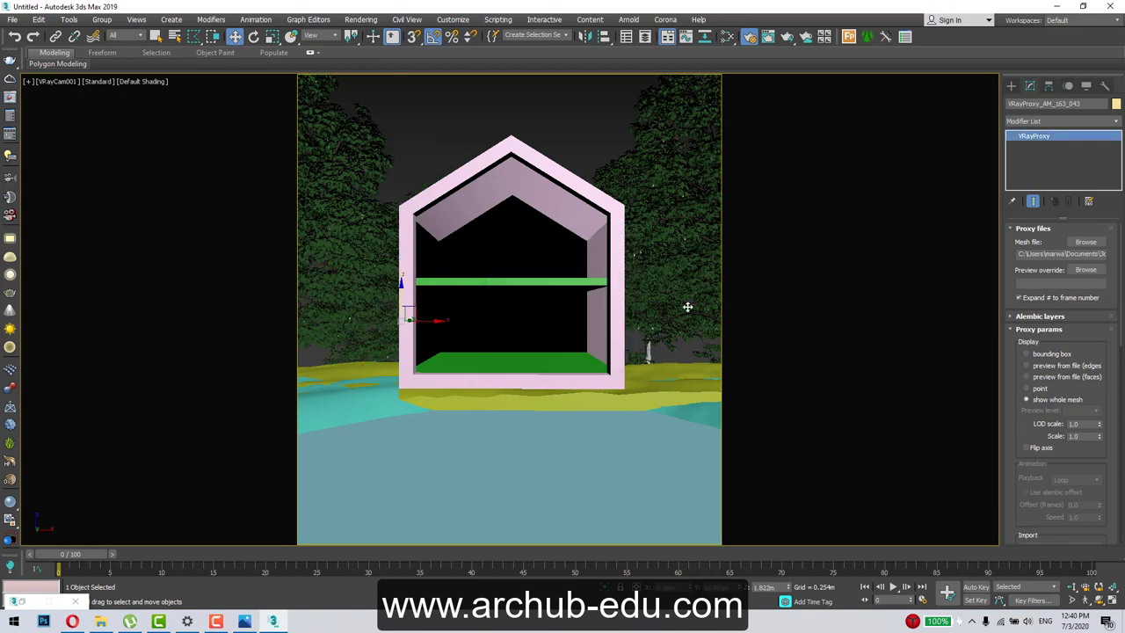
click(650, 260)
drag(648, 244, 639, 295)
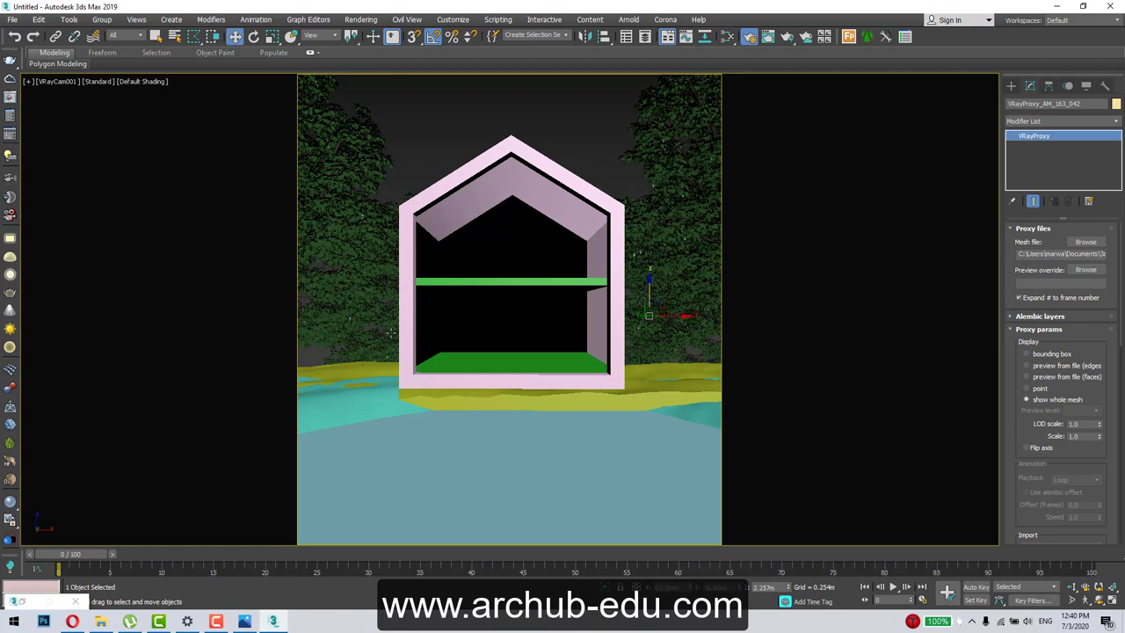
Make another copy of the left tree and nudge it slightly down and right.
click(296, 245)
mouse_move(308, 240)
shift+mouse_down()
mouse_move(236, 246)
mouse_move(269, 282)
mouse_move(460, 309)
mouse_move(326, 273)
mouse_move(362, 260)
shift+mouse_up()
key(Return)
click(413, 304)
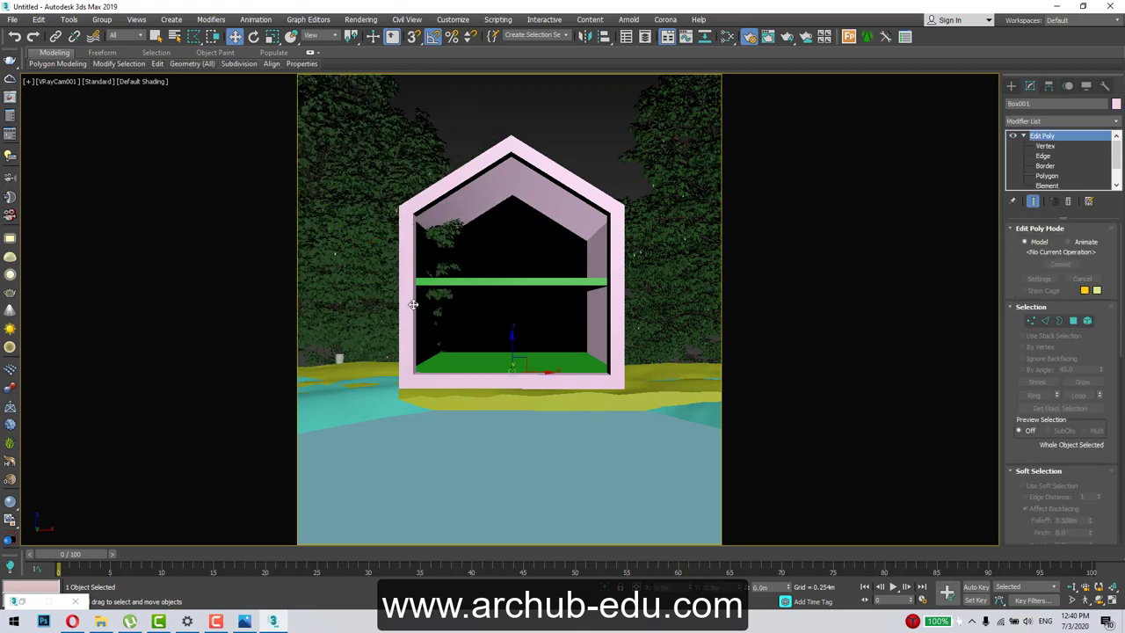
click(370, 268)
mouse_move(345, 249)
mouse_down()
mouse_move(395, 283)
mouse_move(395, 261)
mouse_move(359, 268)
mouse_move(333, 245)
mouse_move(328, 300)
mouse_up()
Return to the Perspective view, clear the selection, orbit front-on, and open the Forest Cabin reference image.
middle_drag(500, 289, 497, 302)
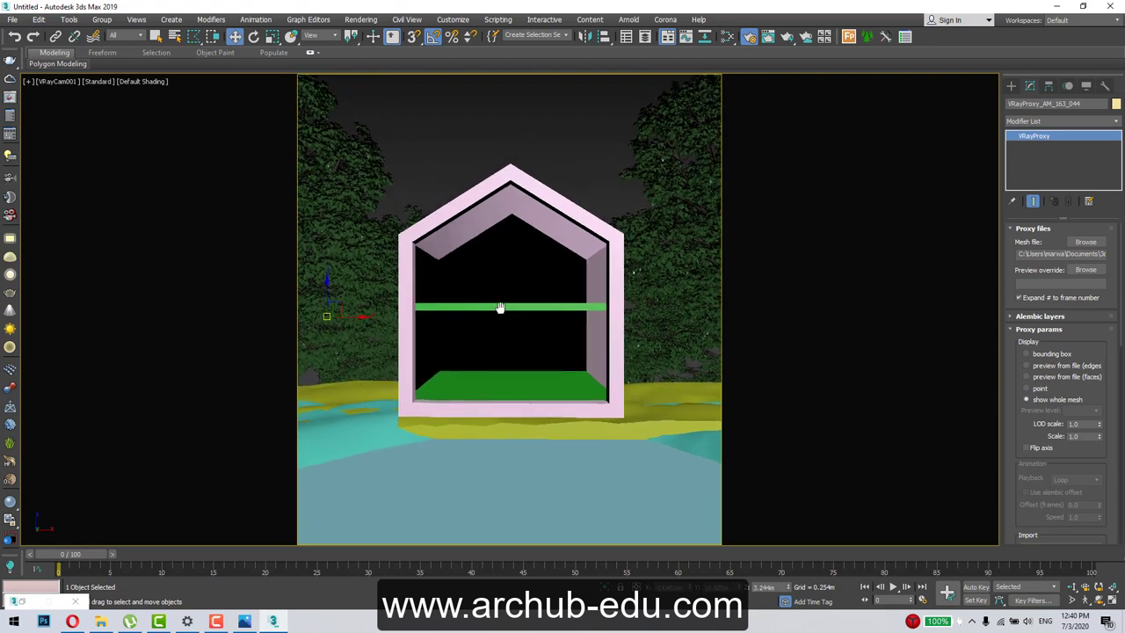
key(p)
scroll(496, 308, down, 3)
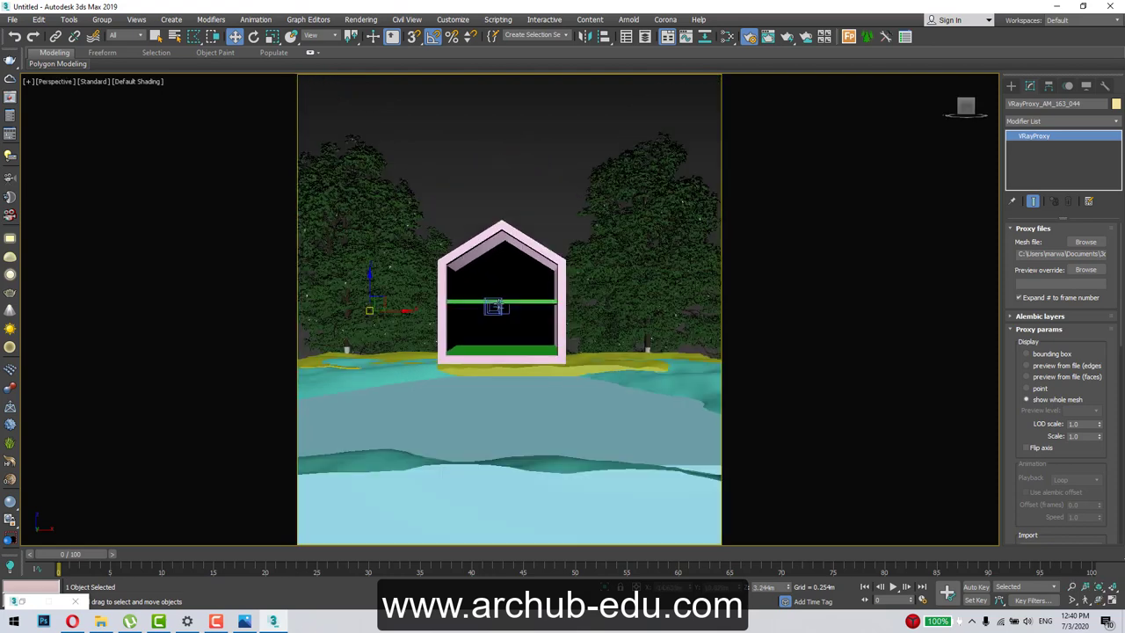
scroll(505, 321, down, 3)
scroll(518, 337, down, 1)
alt+middle_drag(518, 337, 633, 389)
key(q)
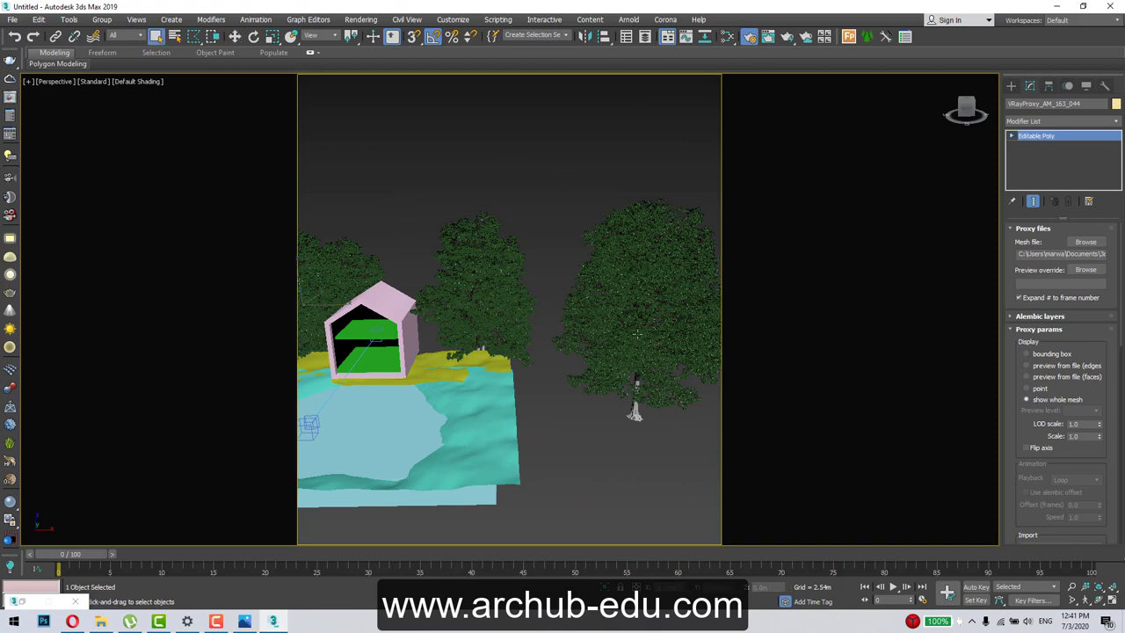
click(633, 390)
mouse_move(479, 350)
alt+middle_down()
mouse_move(610, 360)
mouse_move(603, 367)
alt+middle_up()
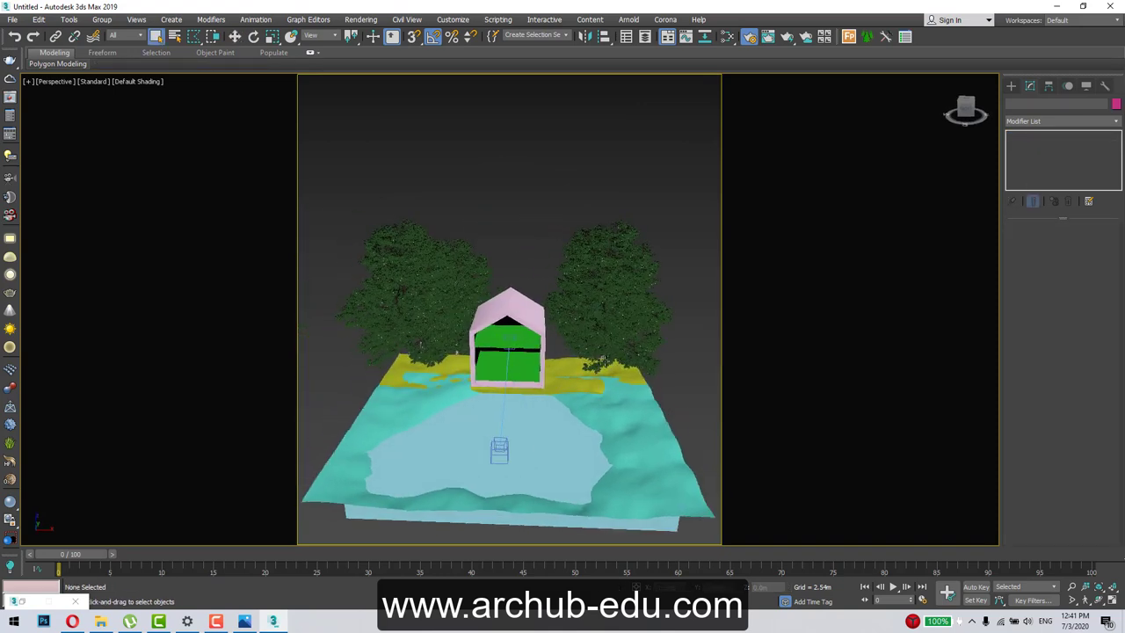
scroll(565, 389, up, 2)
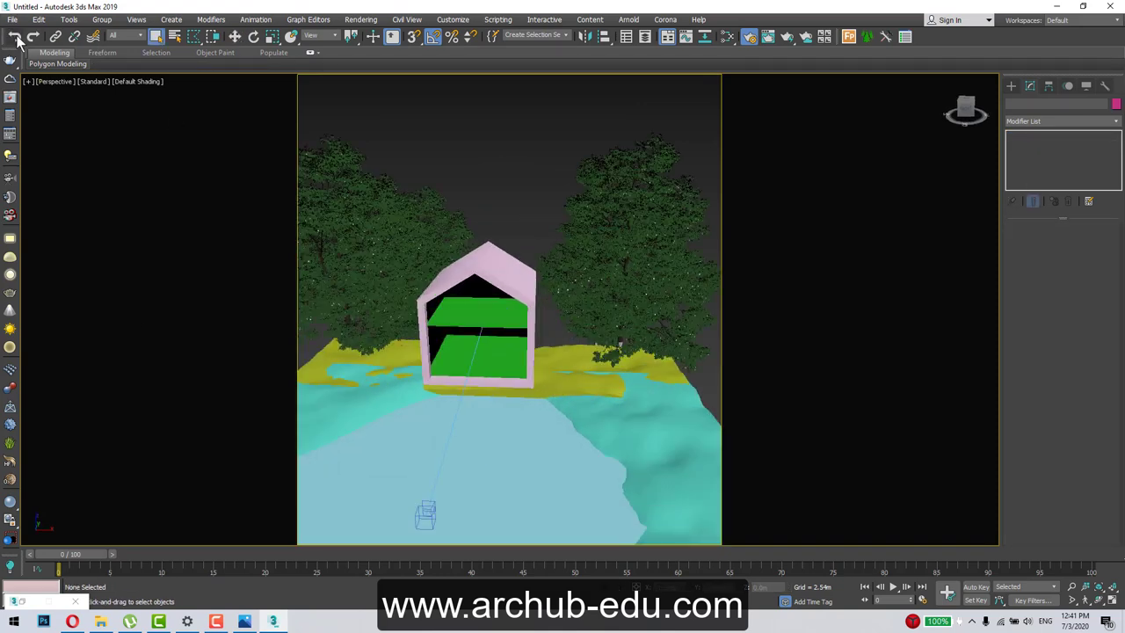
click(245, 622)
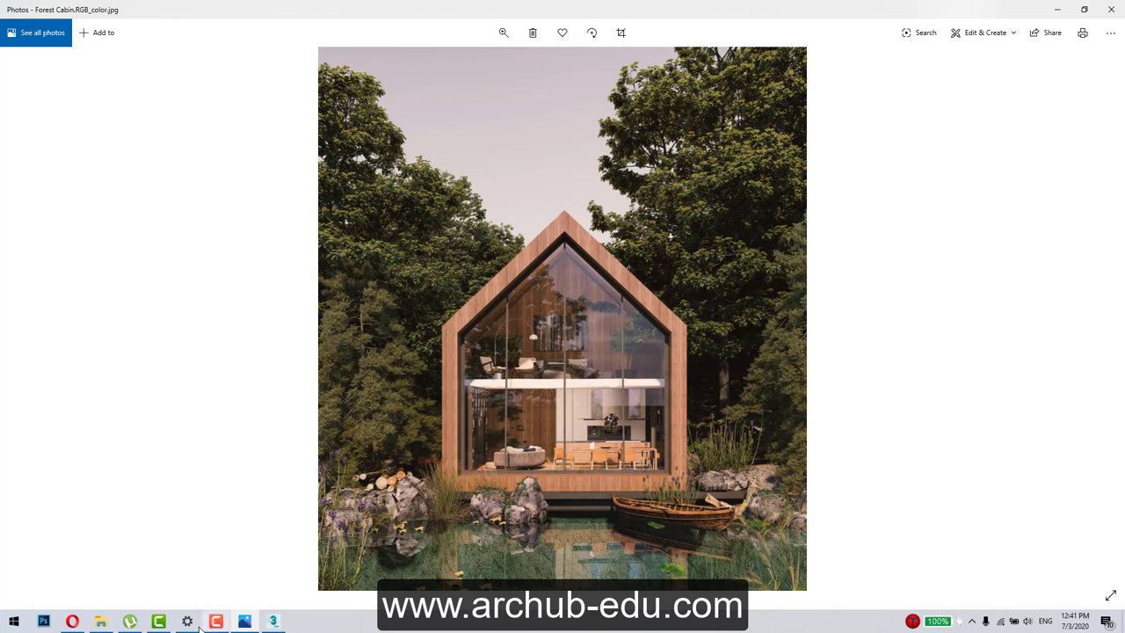
Go back from the Photos reference image to the 3ds Max cabin scene.
click(273, 621)
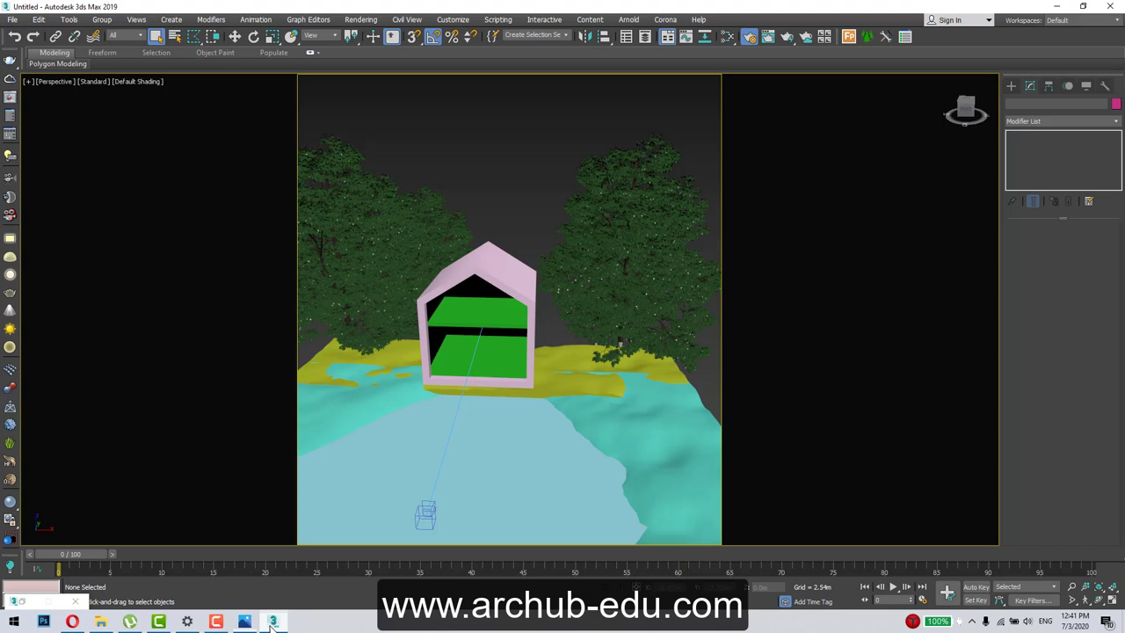
Merge all objects from Rocks & Plants.max into the current scene.
click(13, 19)
click(161, 205)
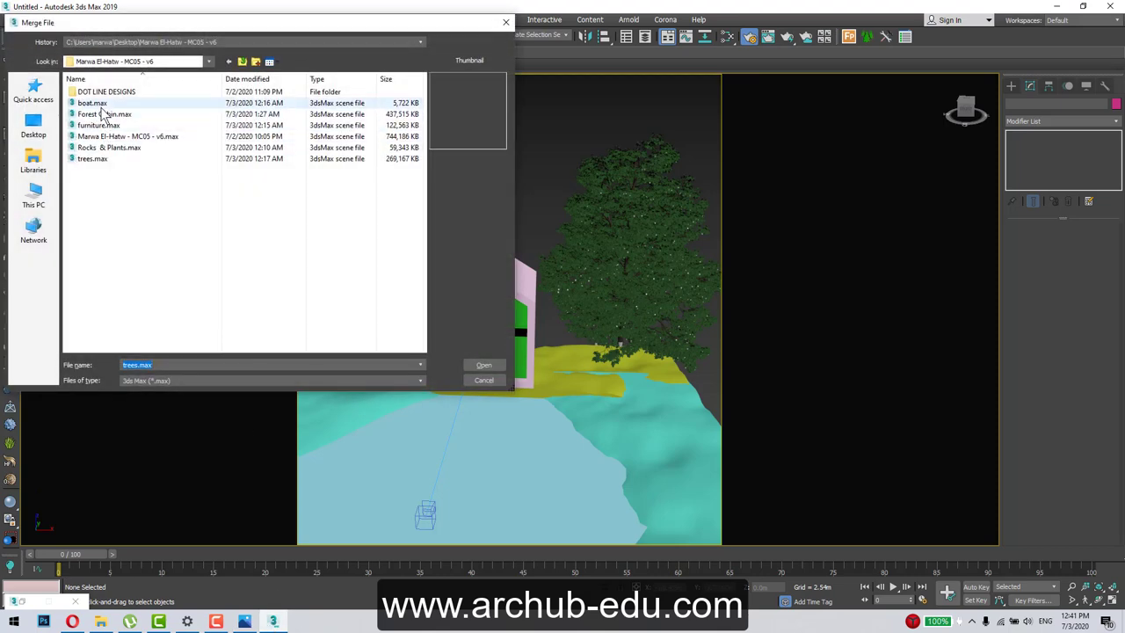
double_click(107, 148)
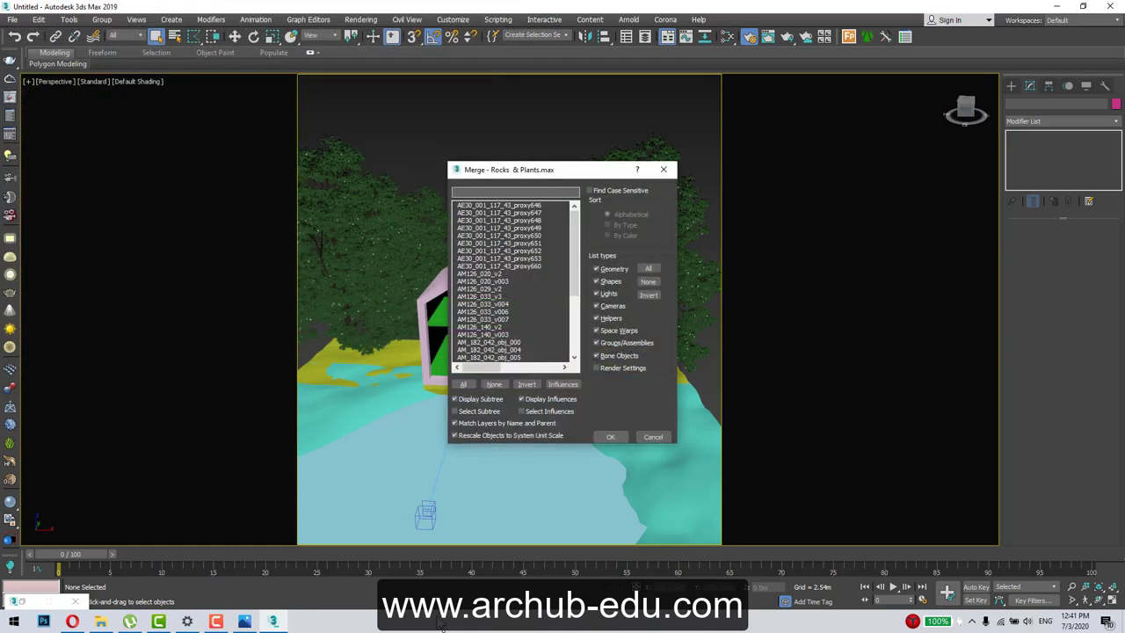
click(463, 384)
click(610, 436)
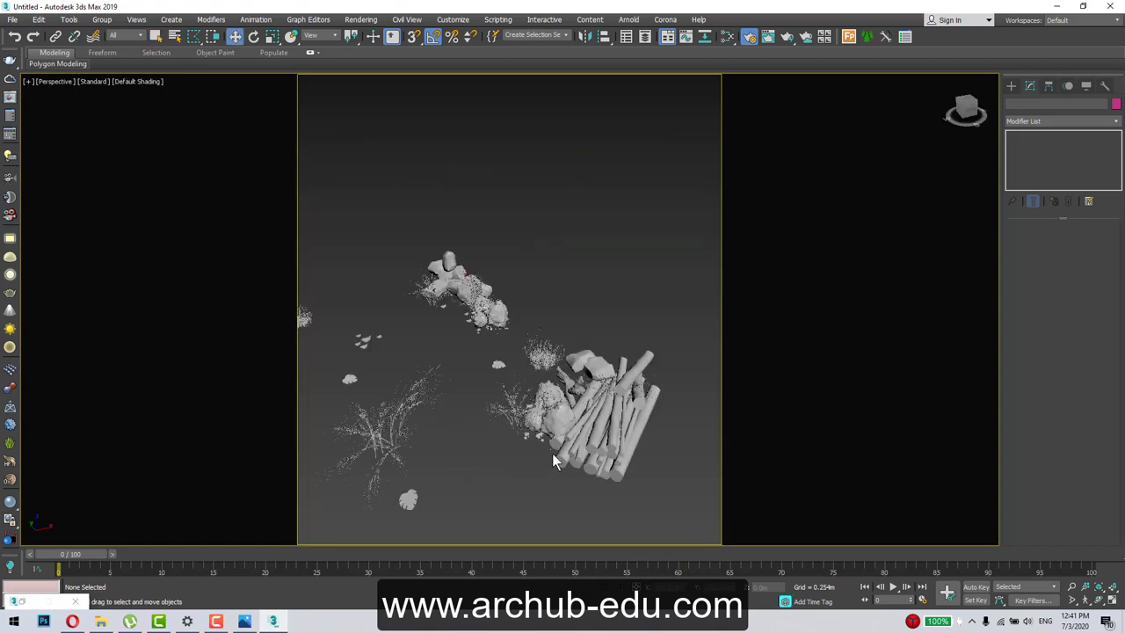
scroll(571, 430, up, 2)
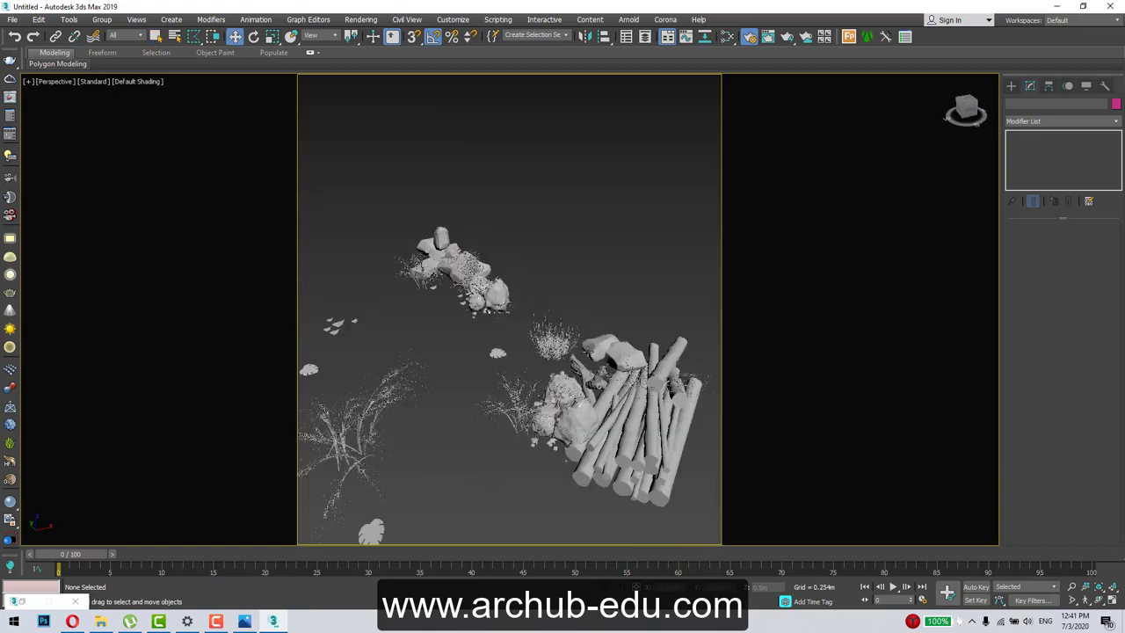
scroll(572, 430, up, 2)
scroll(571, 429, up, 2)
scroll(571, 429, down, 3)
scroll(571, 430, down, 2)
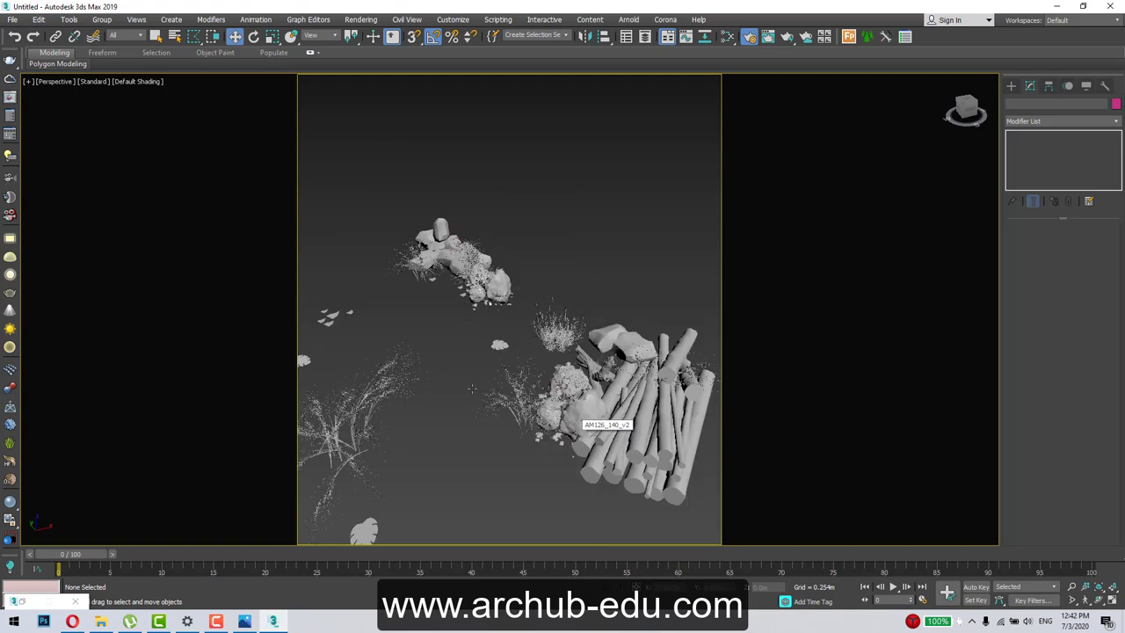
Save the scene as Exterior Forest.max in the Desktop project folder.
key(ctrl+s)
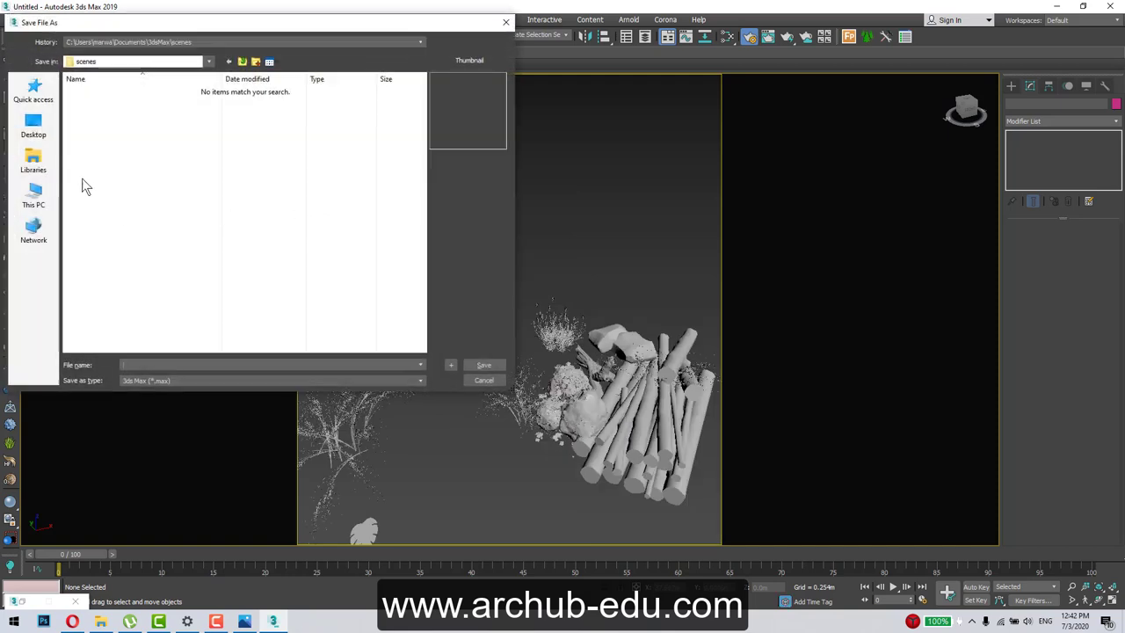
click(33, 127)
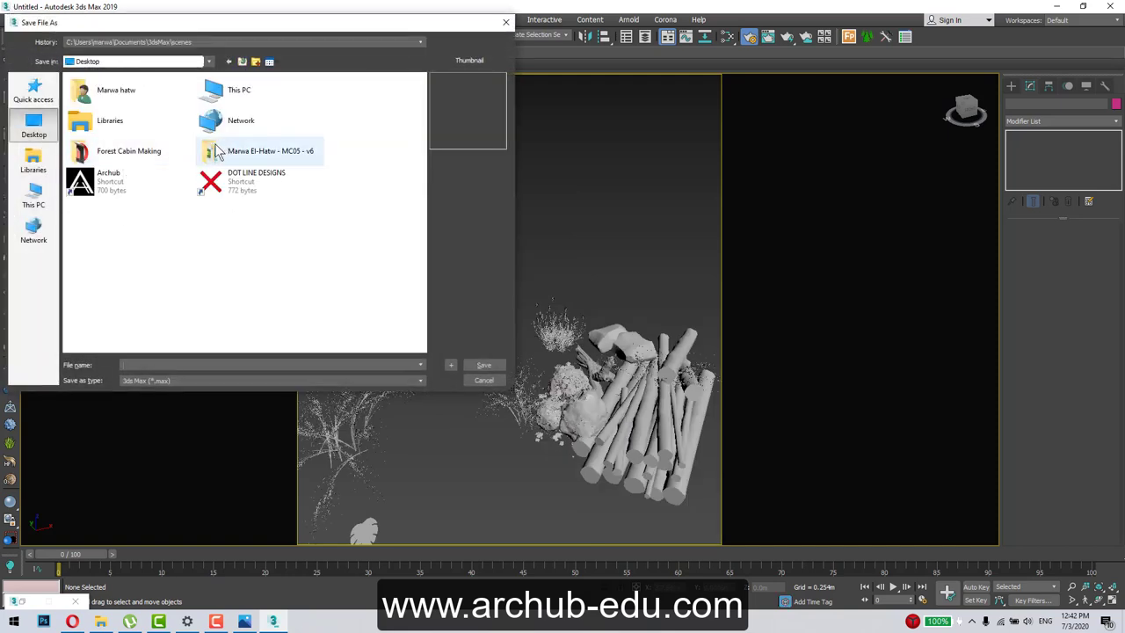
double_click(216, 150)
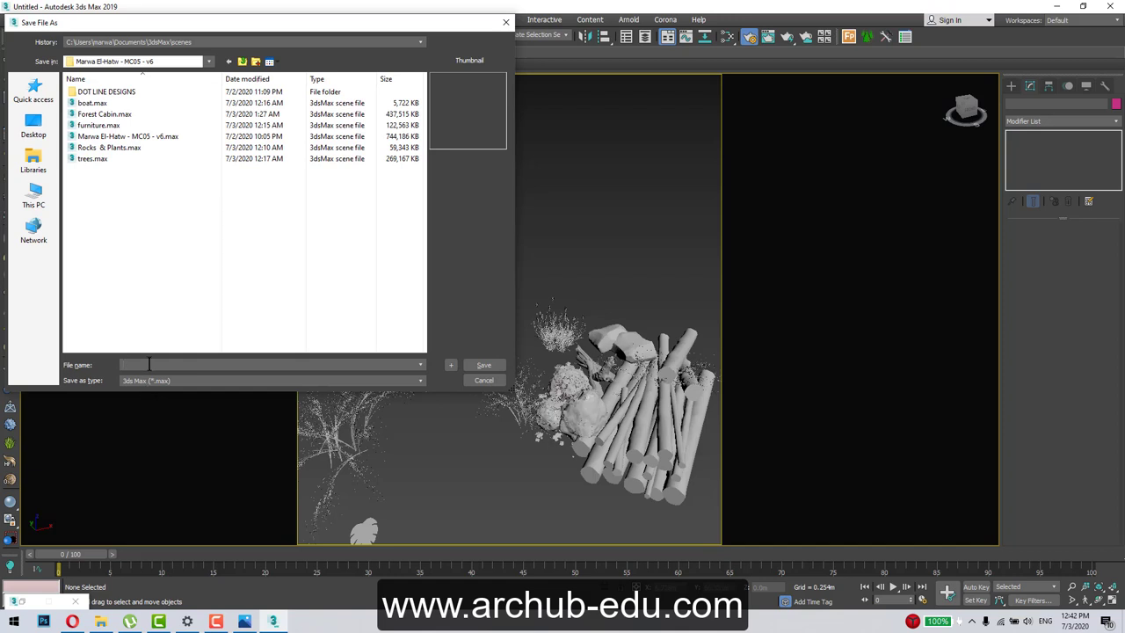
key(Caps_Lock)
text(Exterio)
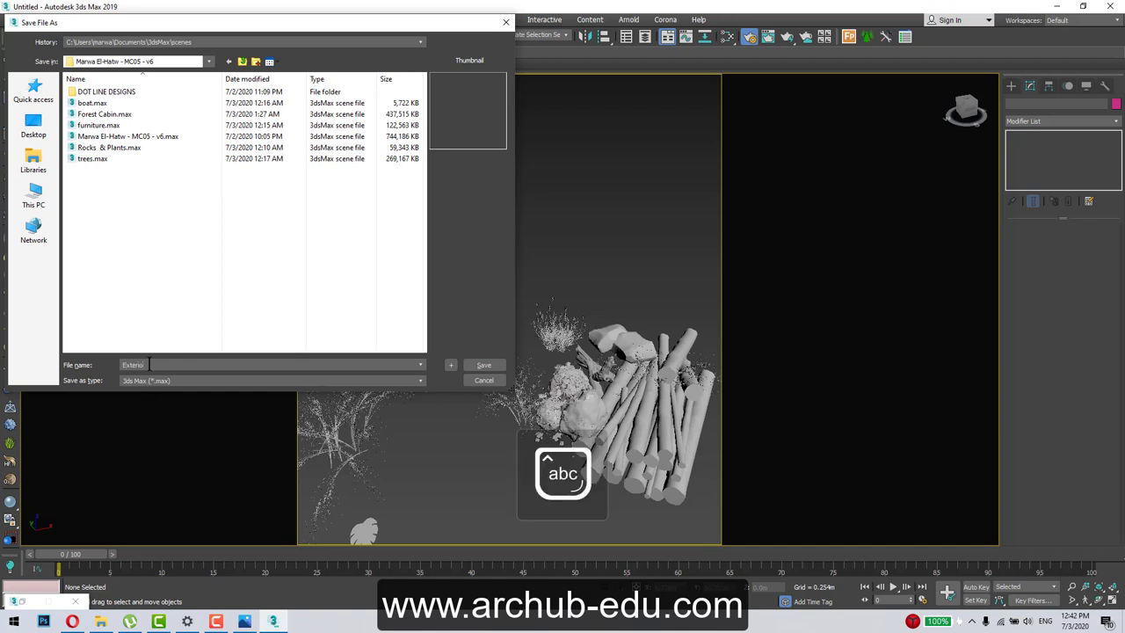
text( P)
key(Return)
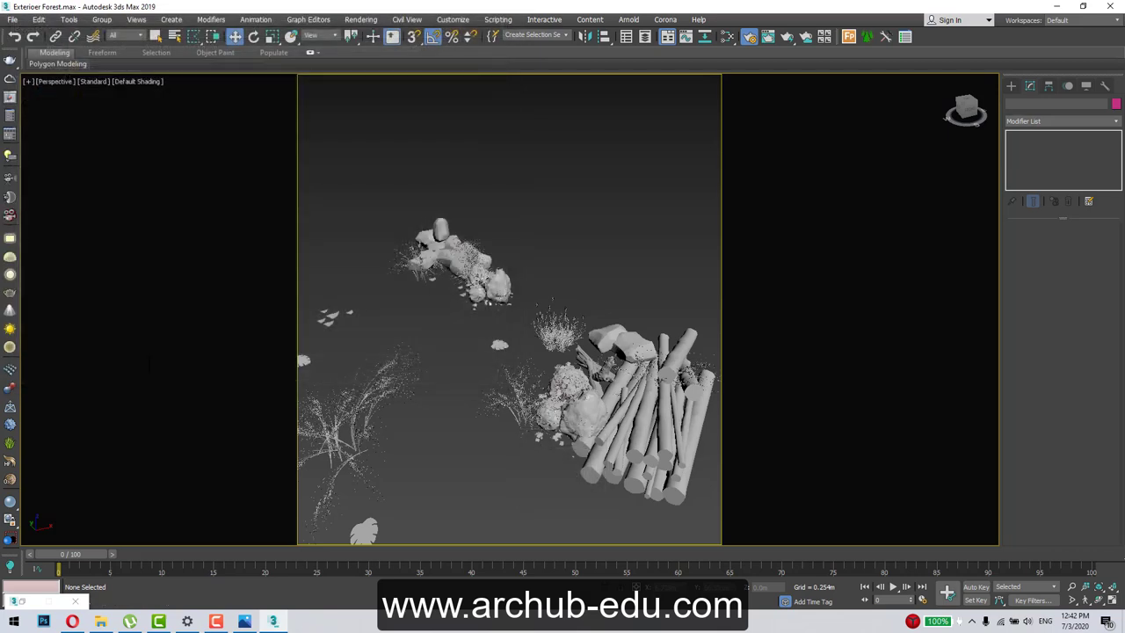
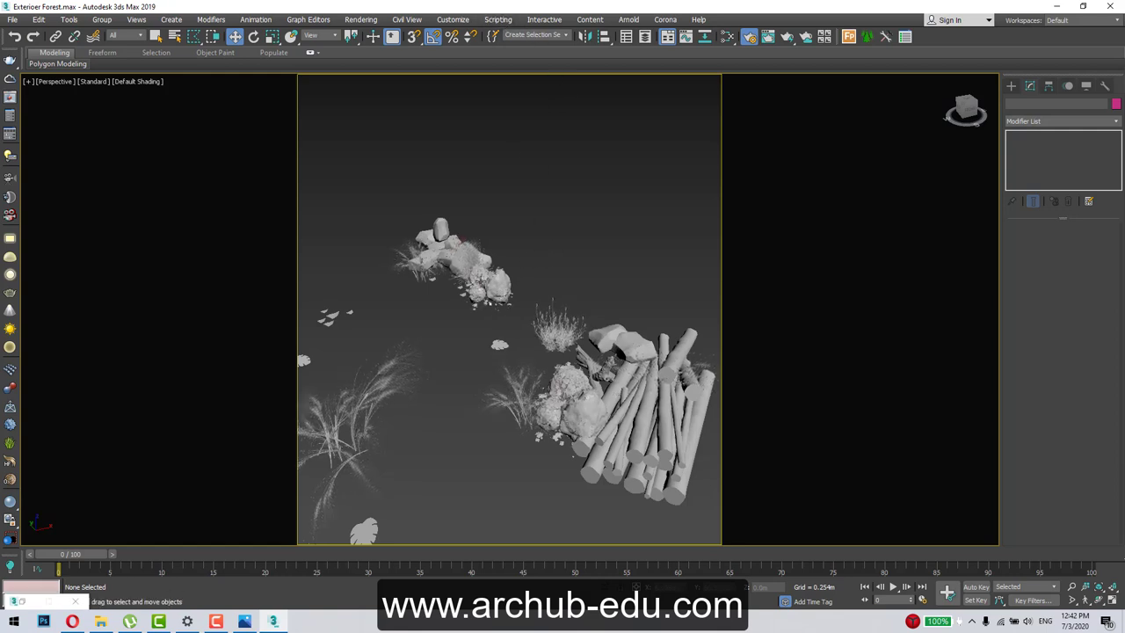
Region-select the 34 rock, log and grass pieces and group them as Group001.
click(481, 280)
scroll(492, 281, down, 8)
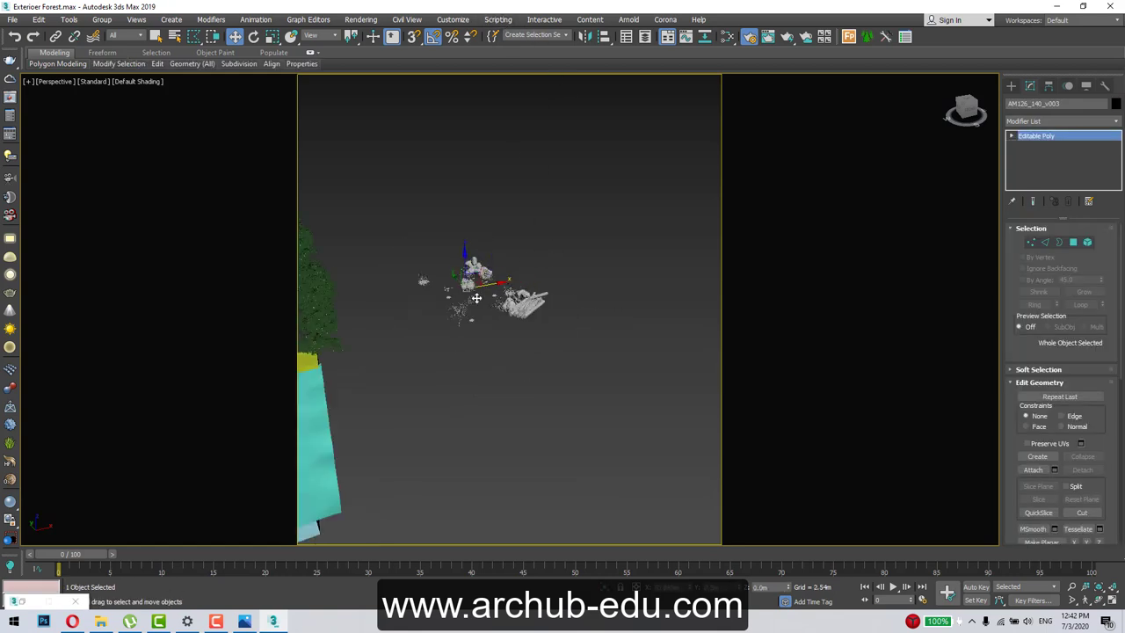
drag(603, 349, 417, 194)
key(q)
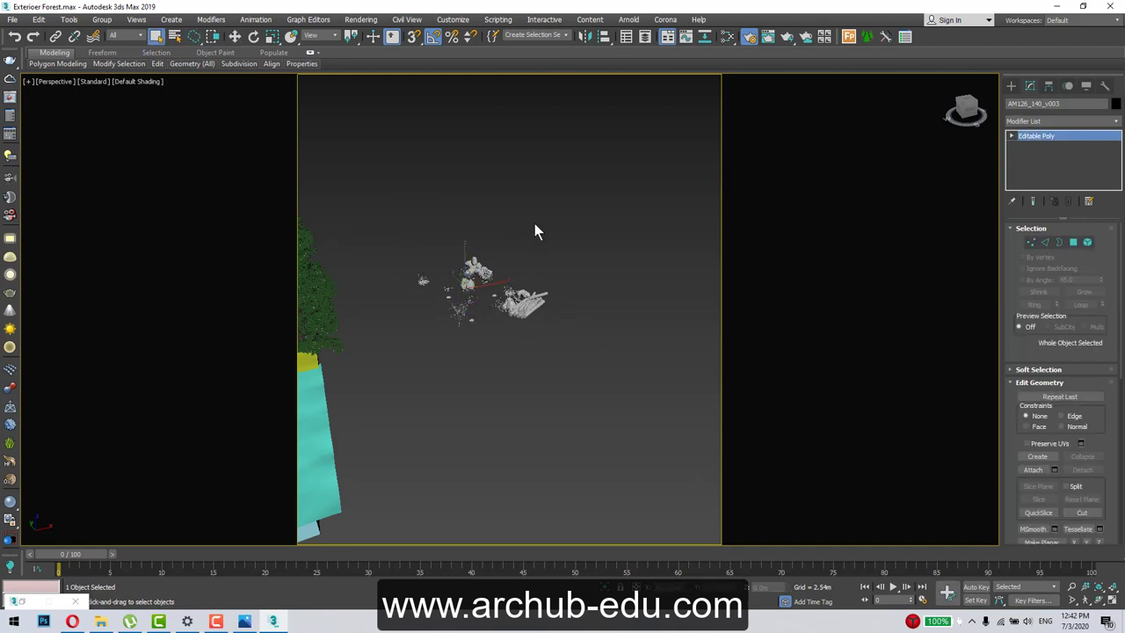
drag(403, 373, 405, 372)
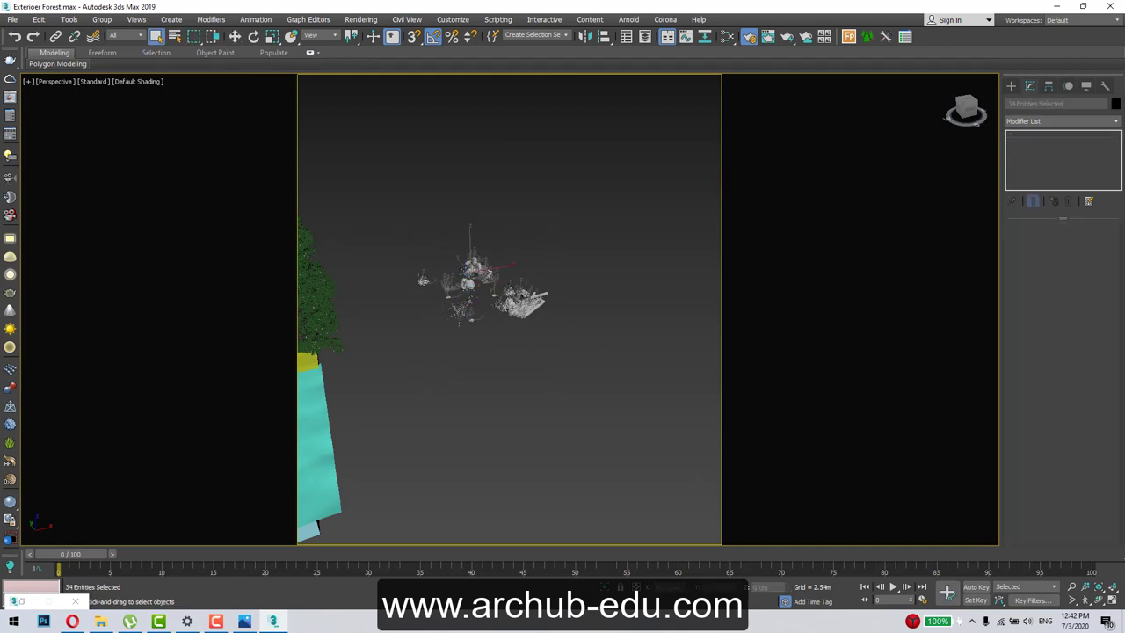
click(102, 19)
click(110, 33)
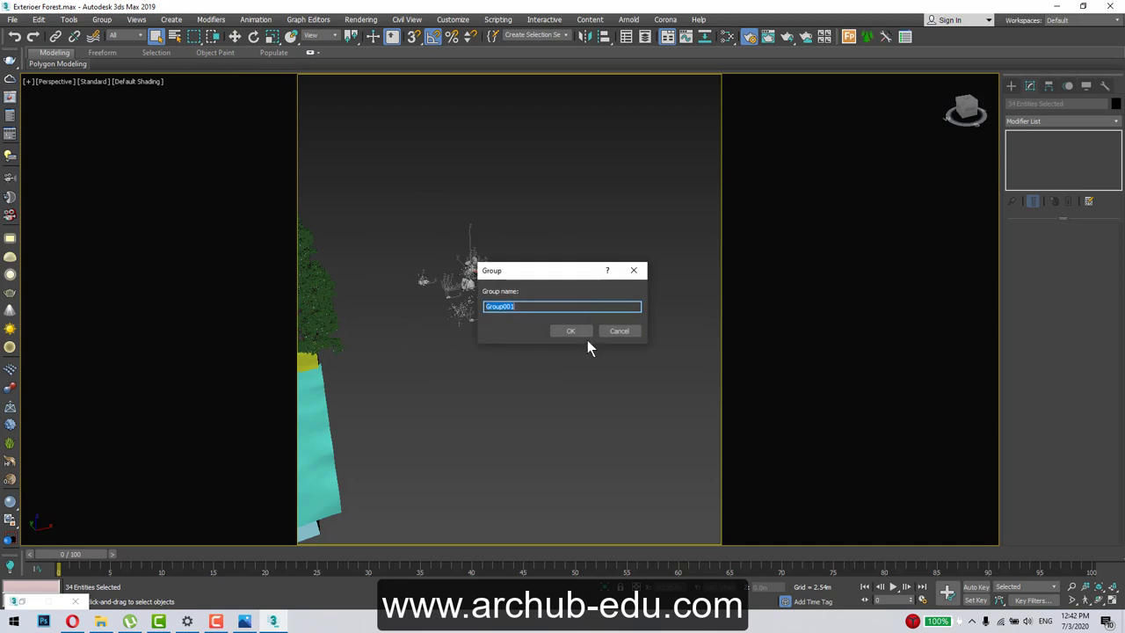
click(567, 331)
Move Group001 onto the pond near the house and rotate it about its vertical axis.
key(w)
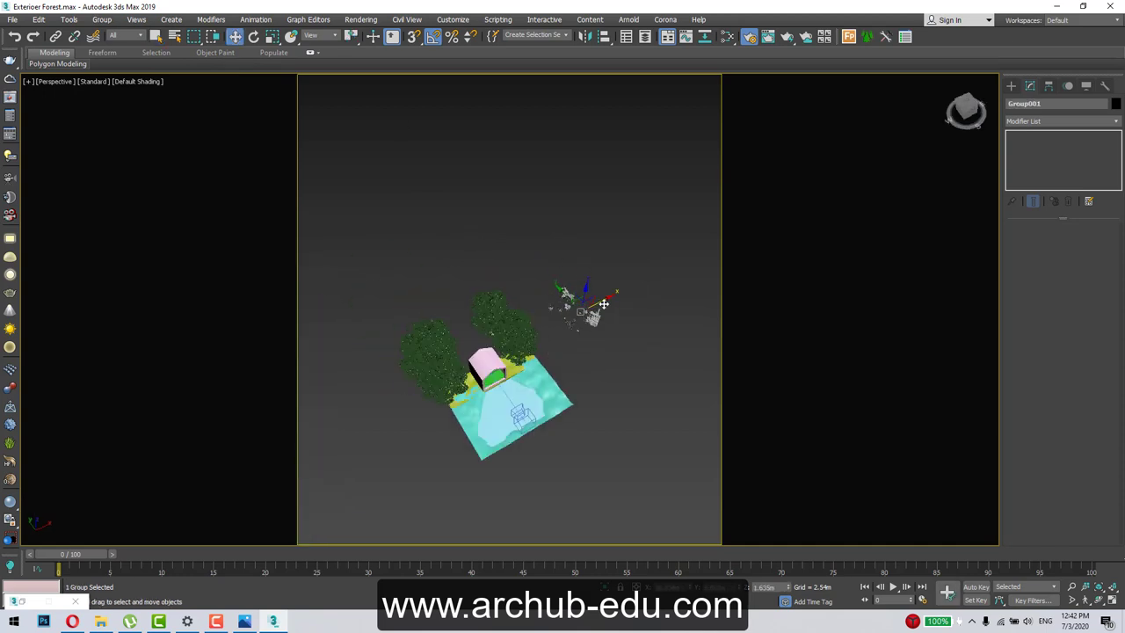
drag(604, 303, 492, 391)
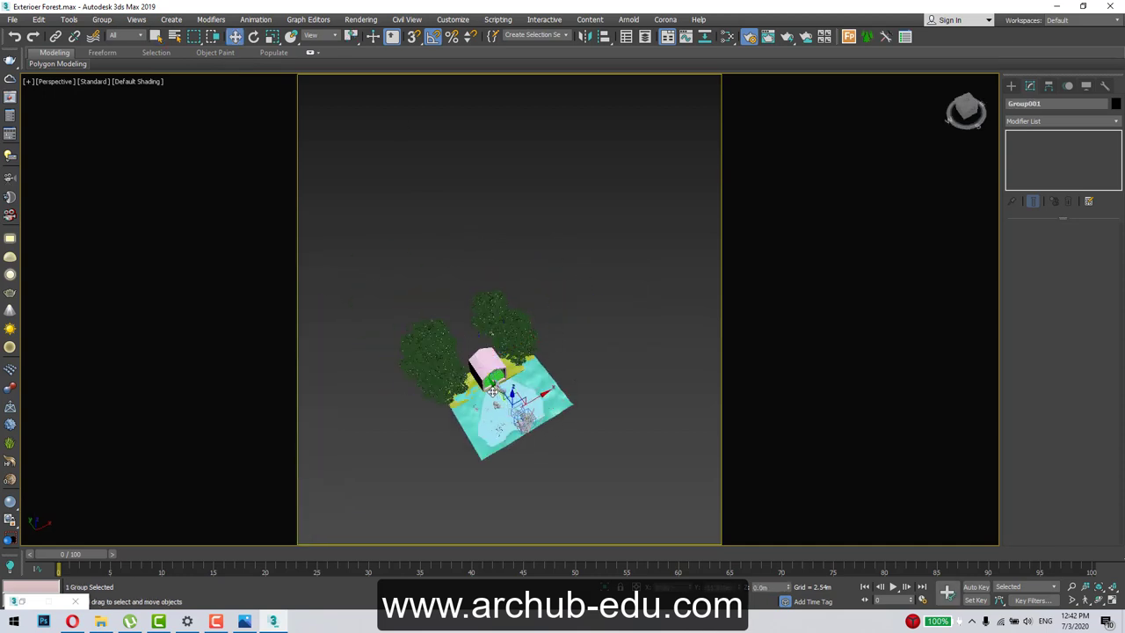
key(e)
scroll(522, 411, up, 5)
drag(473, 446, 517, 416)
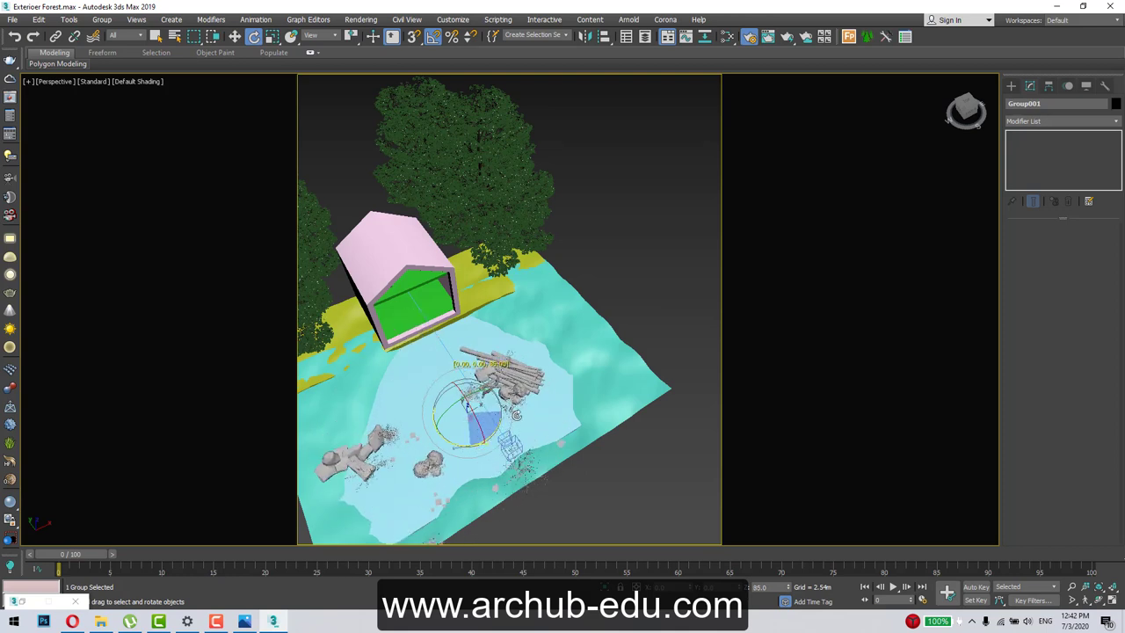
key(w)
mouse_move(454, 396)
mouse_down()
mouse_move(447, 350)
mouse_move(492, 347)
mouse_up()
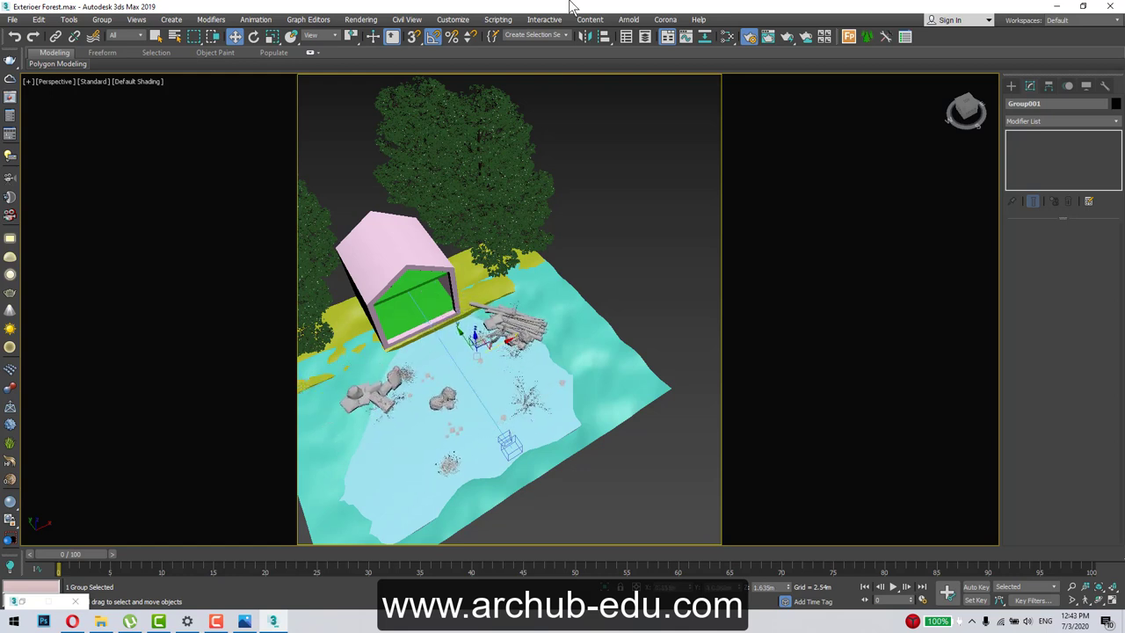
Align Group001's Z minimum to the maximum of the terrain Box003.
click(603, 36)
click(523, 338)
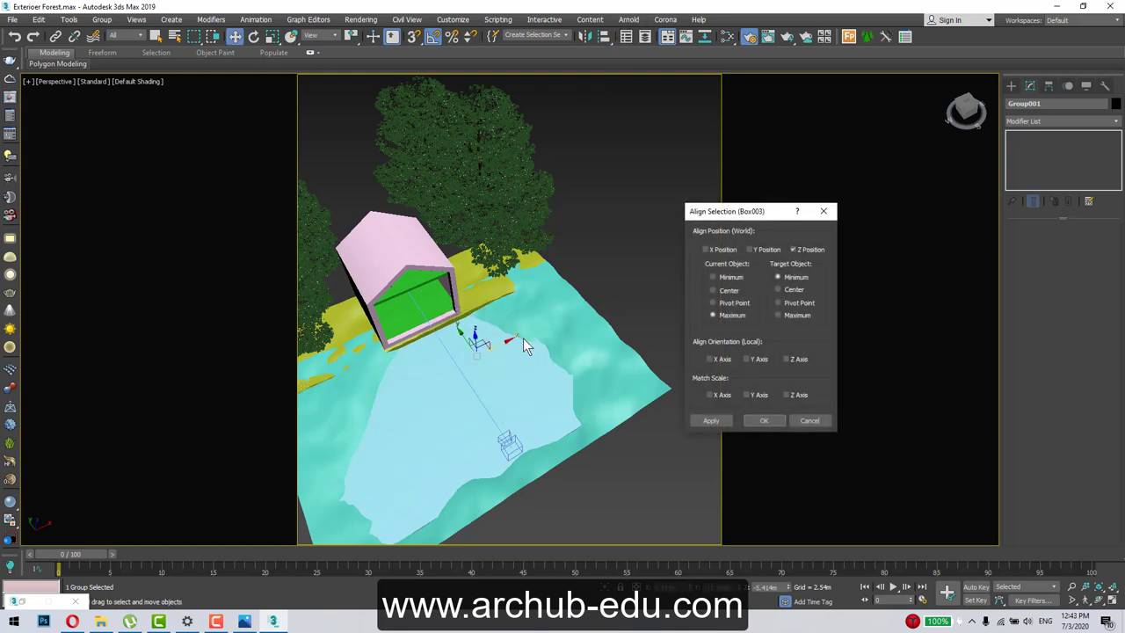
click(742, 275)
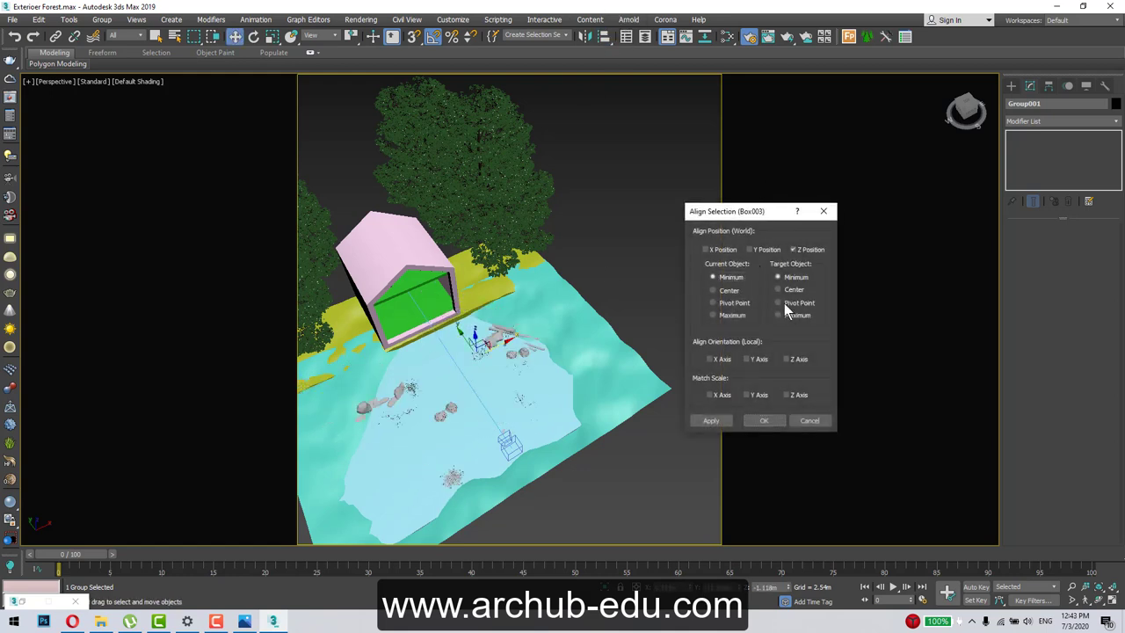
click(764, 420)
Place the group beside the house in the VRayCam001 camera view.
key(c)
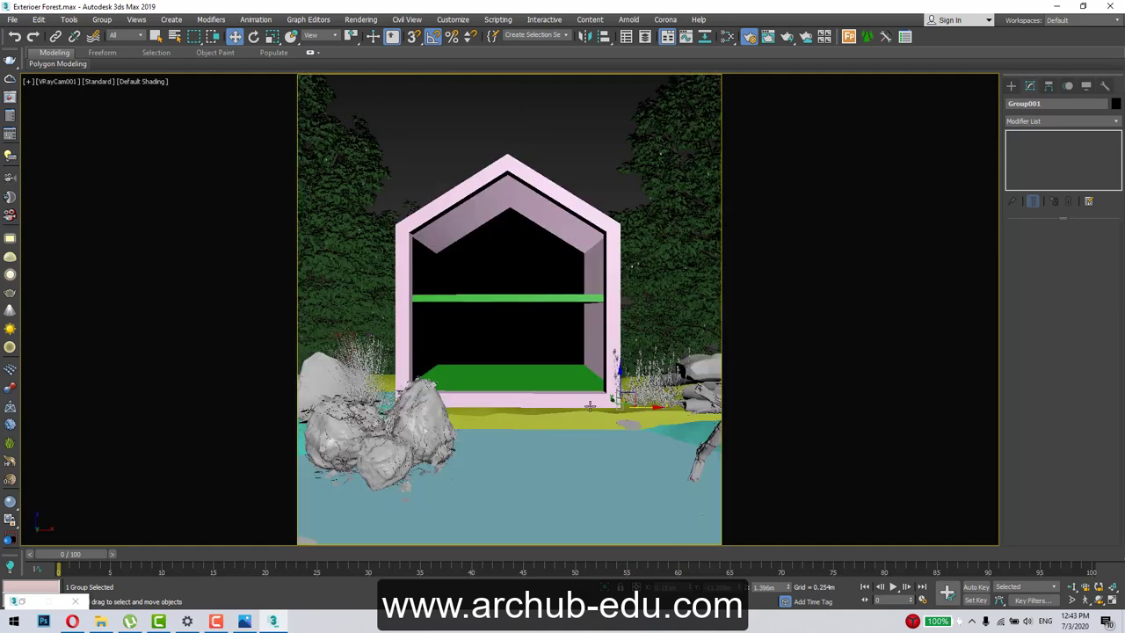
mouse_move(590, 405)
mouse_down()
mouse_move(582, 371)
mouse_move(605, 391)
mouse_move(586, 418)
mouse_up()
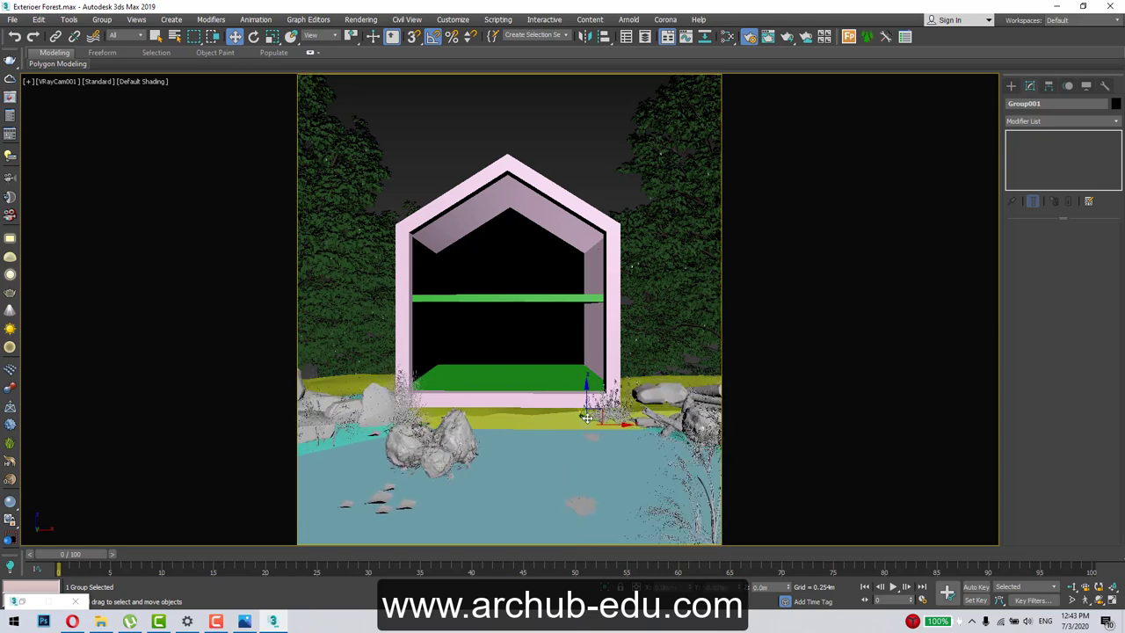
key(p)
mouse_move(586, 418)
alt+middle_down()
mouse_move(493, 387)
mouse_move(456, 402)
mouse_move(539, 421)
mouse_move(399, 419)
mouse_move(589, 392)
mouse_move(581, 373)
alt+middle_up()
alt+middle_drag(615, 278, 538, 294)
Open Group001 for editing and shift a rock cluster left in the VRayCam001 view.
click(102, 19)
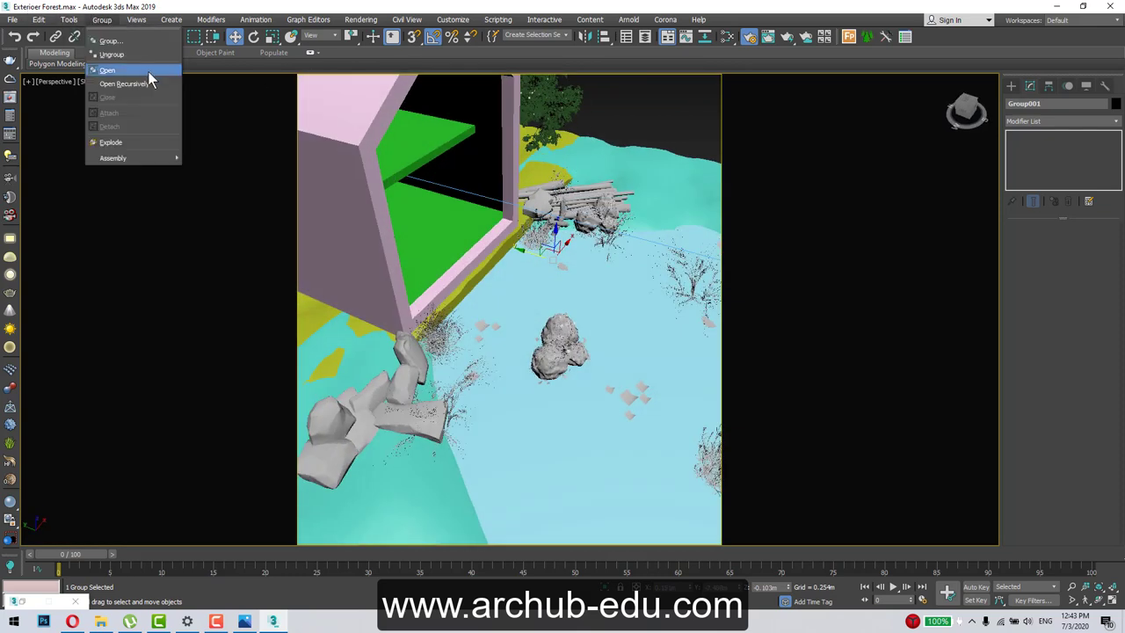
click(150, 76)
click(562, 346)
scroll(552, 364, up, 3)
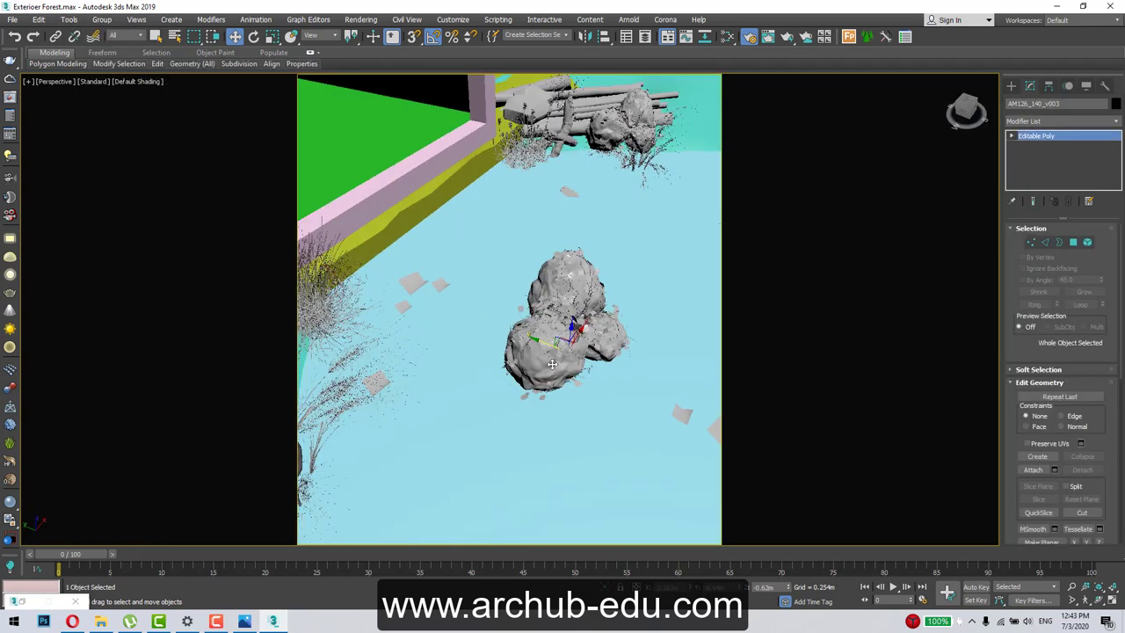
scroll(583, 329, down, 3)
alt+middle_drag(520, 402, 498, 371)
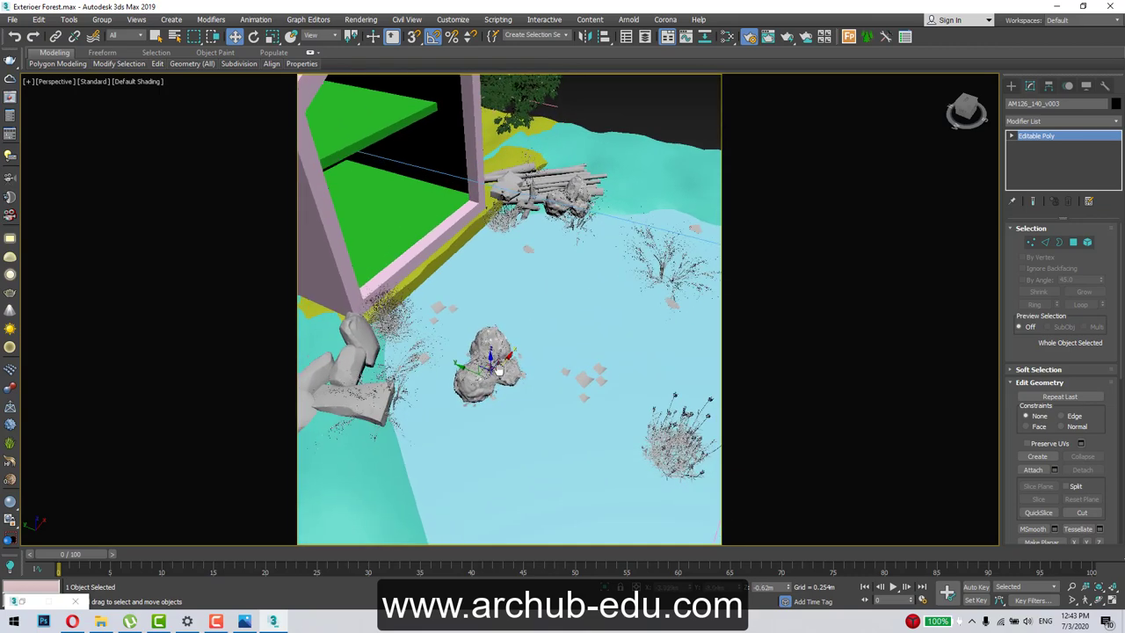
key(c)
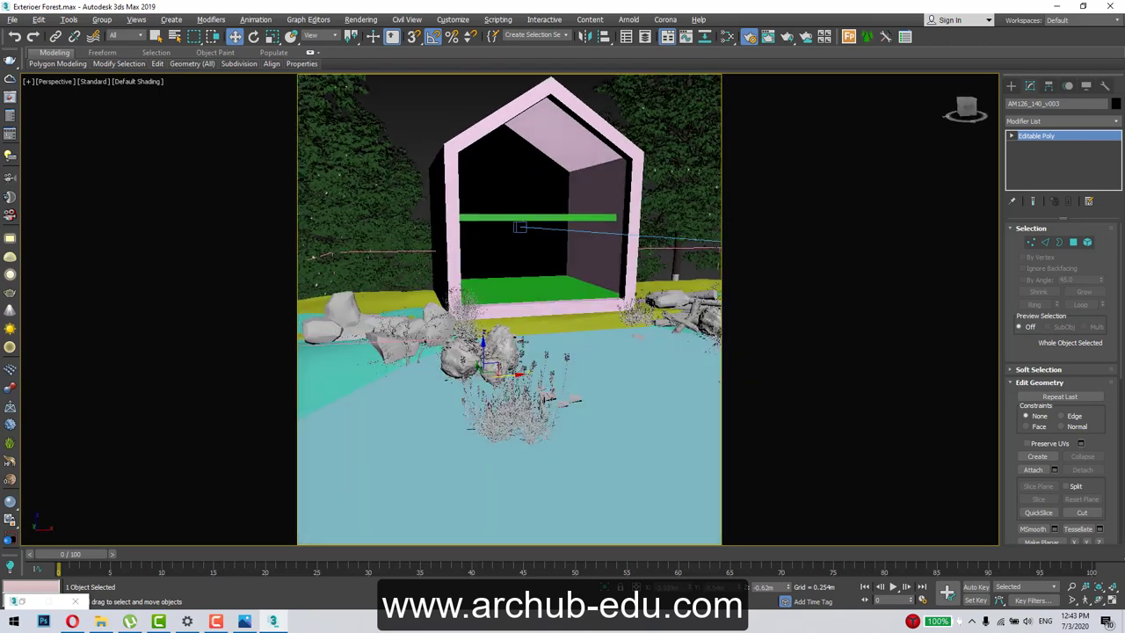
mouse_move(380, 472)
mouse_down()
mouse_move(339, 458)
mouse_move(375, 434)
mouse_move(460, 437)
mouse_up()
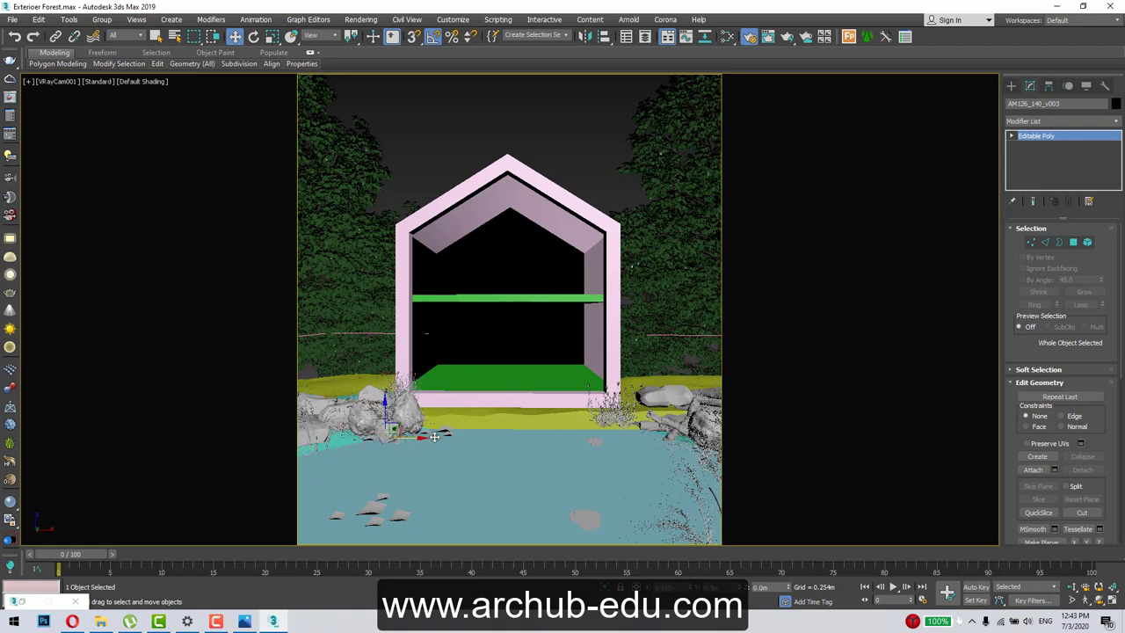
Select the stepping stones and frame the surrounding pond in the perspective view.
click(373, 508)
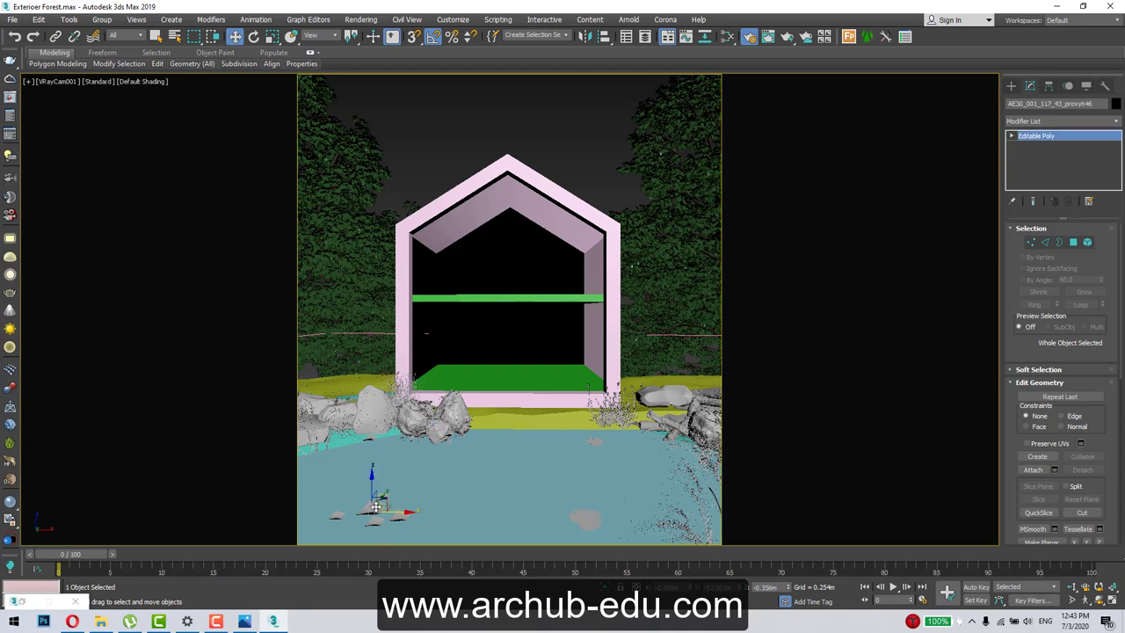
key(p)
scroll(396, 364, up, 5)
middle_drag(396, 364, 430, 407)
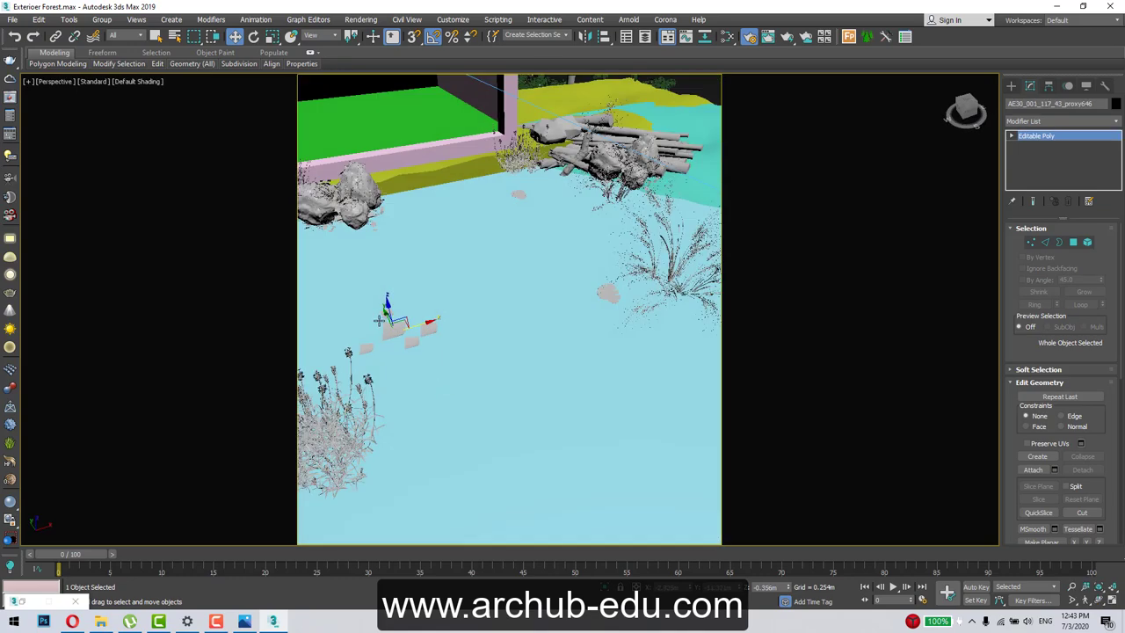
middle_drag(380, 320, 431, 369)
click(145, 82)
mouse_move(187, 230)
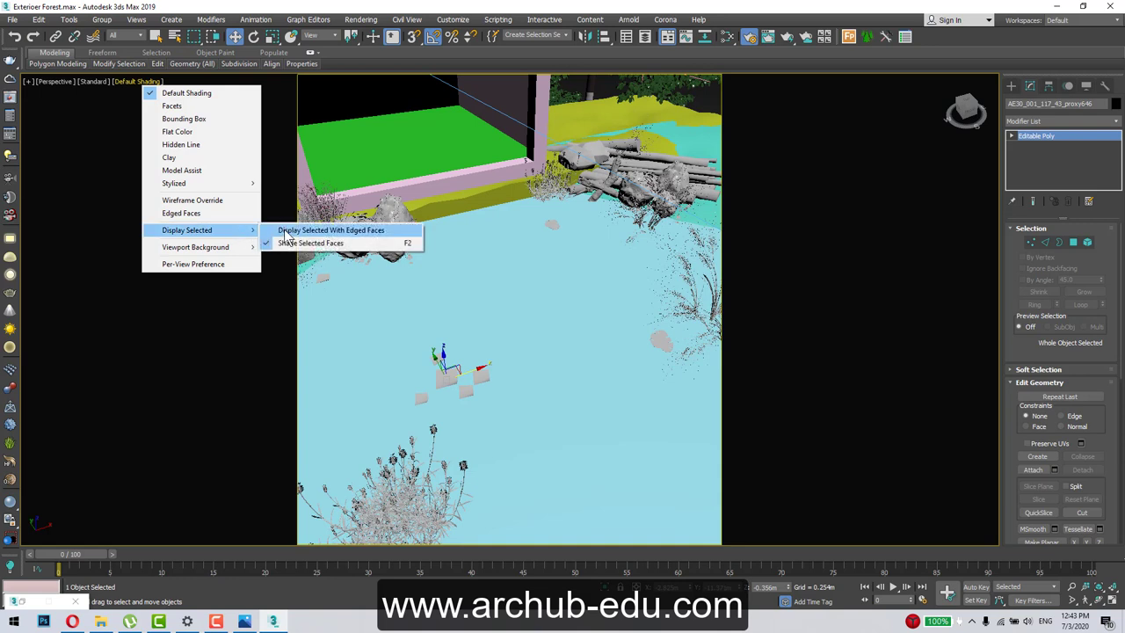
Show selections with edged faces and select the stepping-stone tiles and a grass tuft.
click(317, 230)
ctrl+click(481, 377)
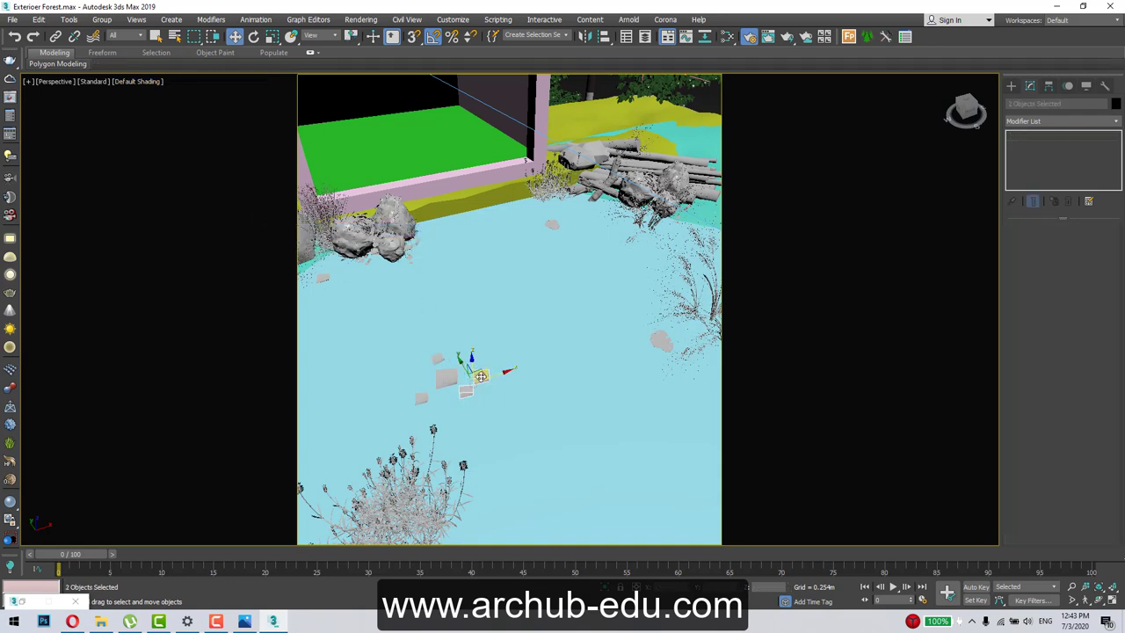
ctrl+click(442, 379)
ctrl+click(437, 359)
ctrl+click(422, 400)
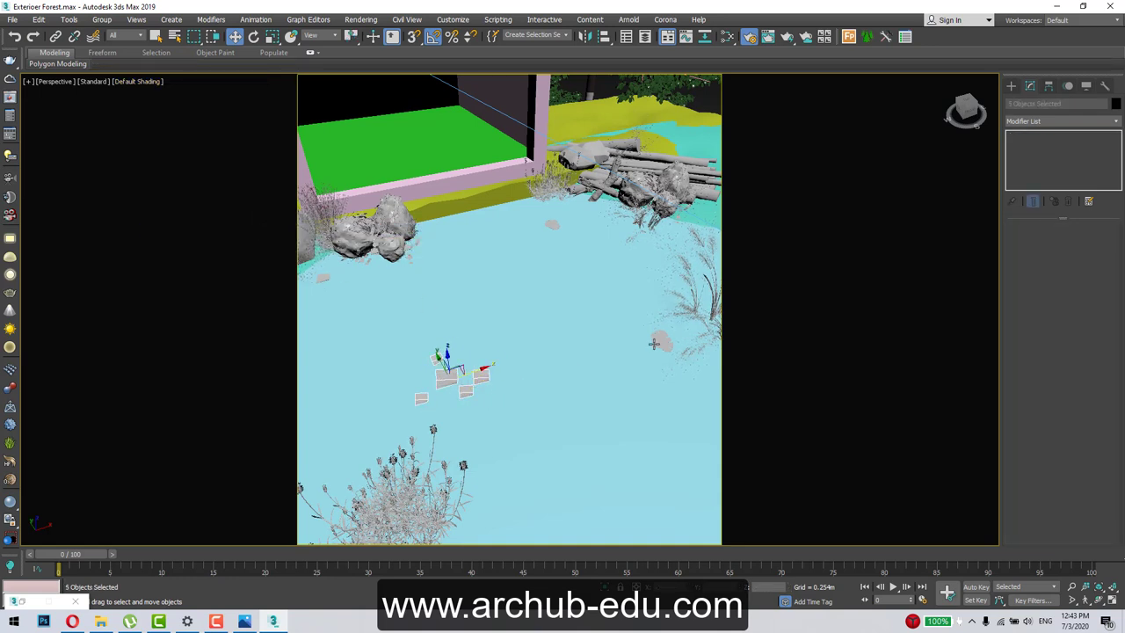
ctrl+click(659, 341)
ctrl+click(552, 223)
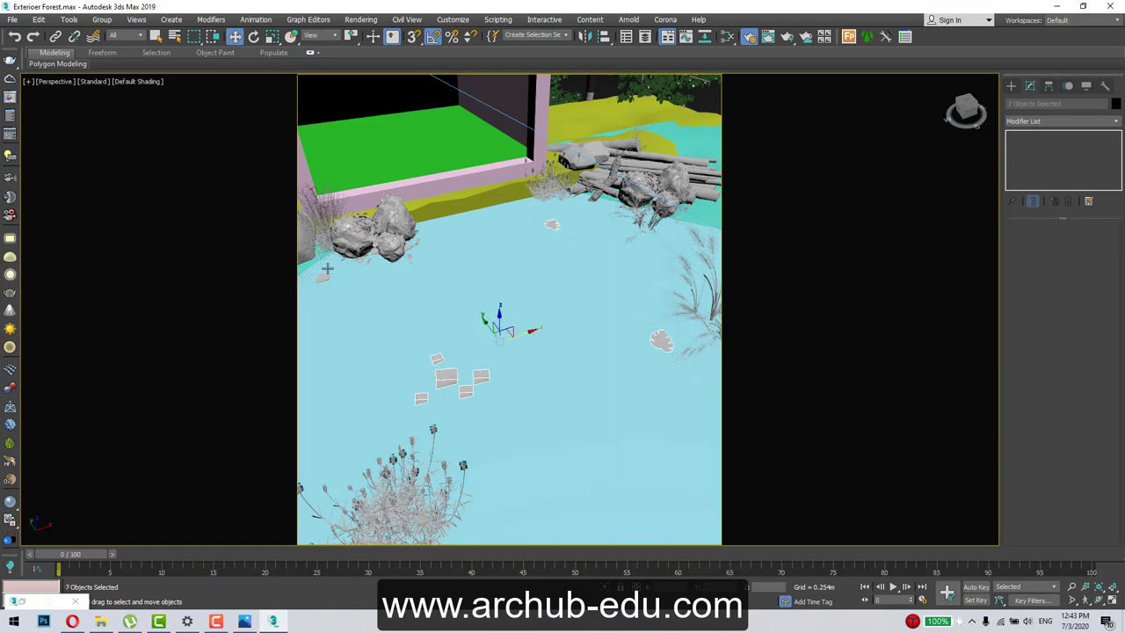
ctrl+click(324, 277)
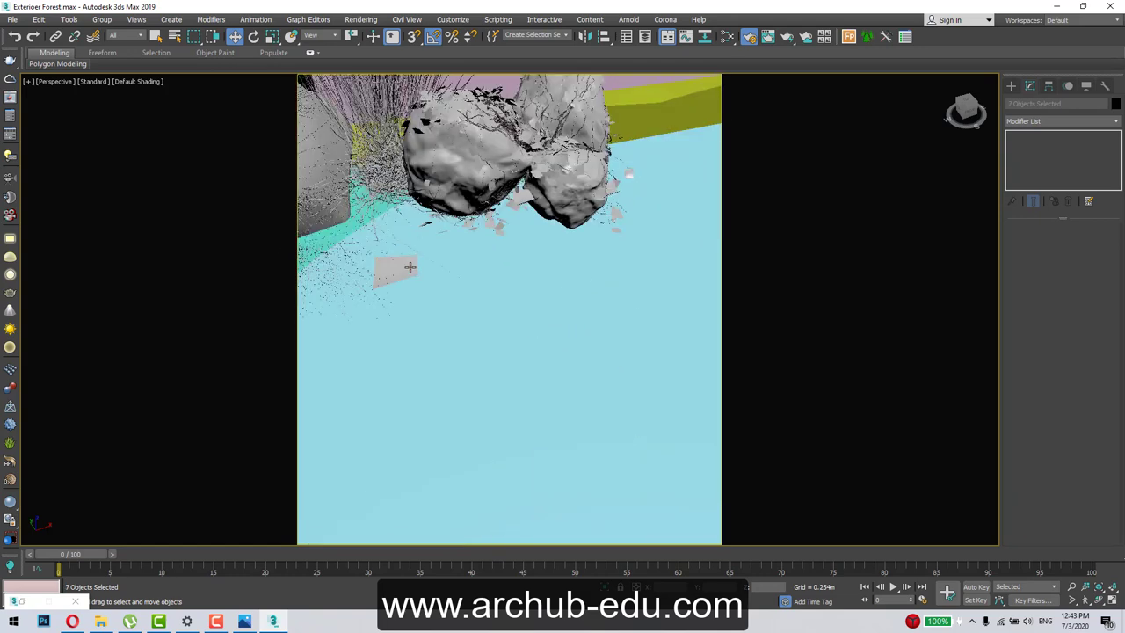
Add one more object, then align the selection's Z minimum to Box003's maximum.
scroll(409, 268, up, 5)
scroll(427, 253, up, 2)
scroll(427, 253, down, 3)
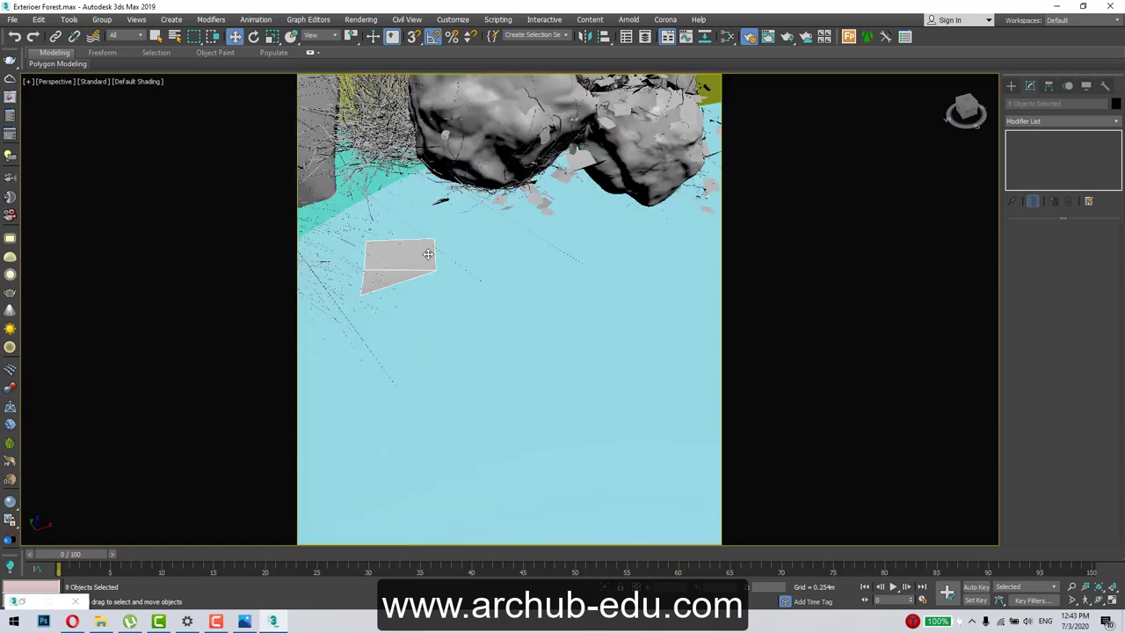
scroll(475, 282, down, 8)
mouse_move(475, 282)
alt+middle_down()
mouse_move(492, 290)
mouse_move(518, 263)
mouse_move(492, 175)
alt+middle_up()
scroll(492, 290, up, 4)
scroll(527, 290, up, 4)
ctrl+click(534, 290)
scroll(533, 290, down, 3)
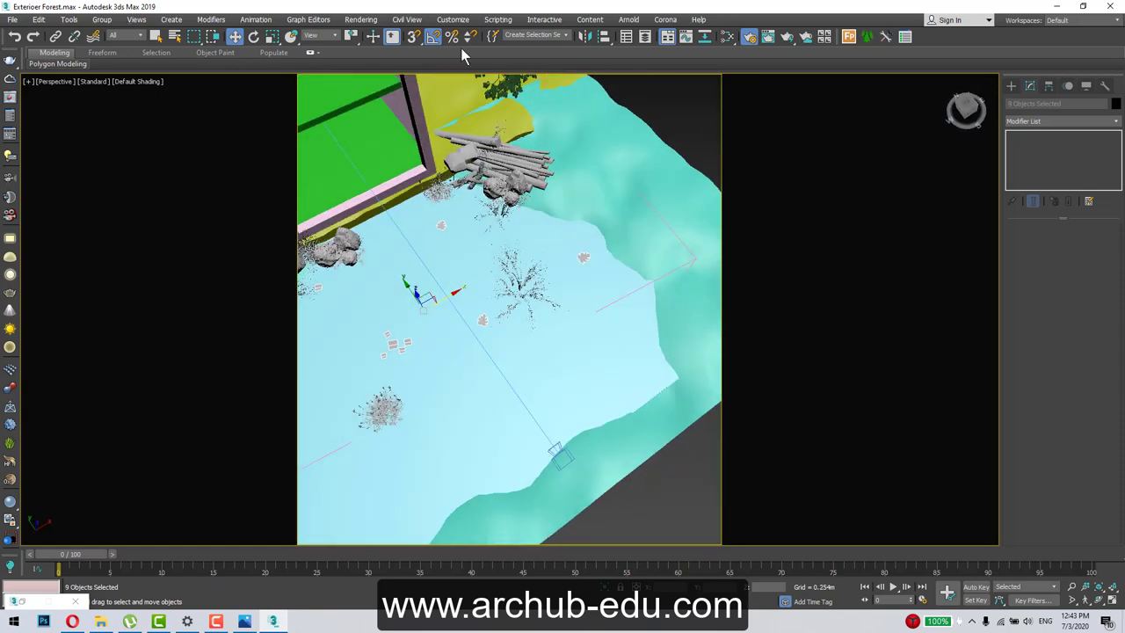
click(605, 35)
click(437, 265)
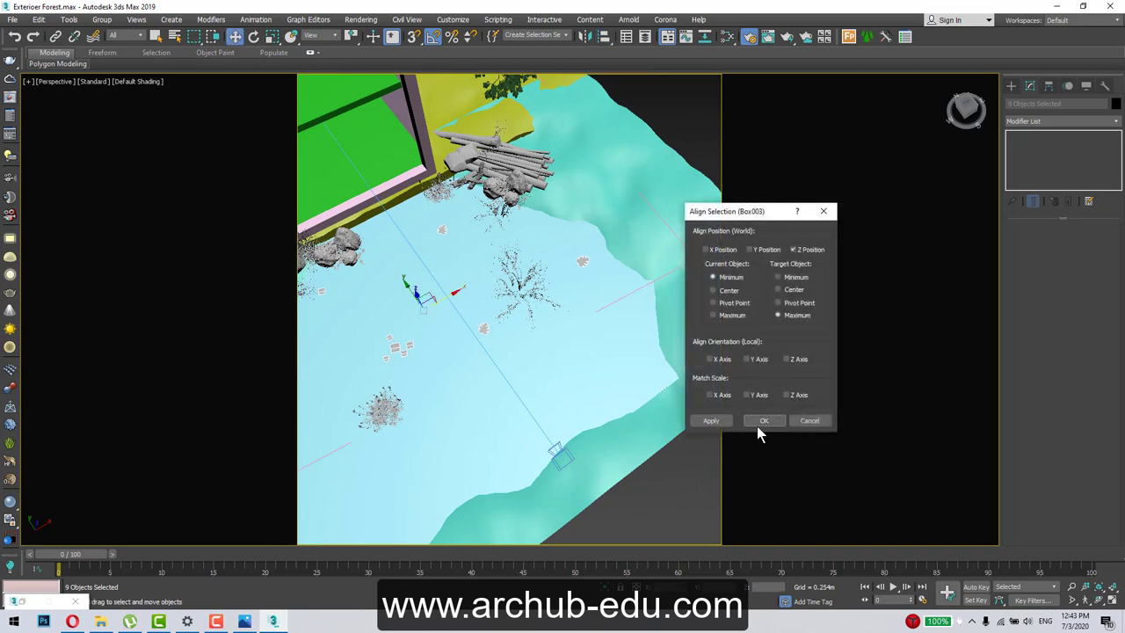
click(764, 420)
Nudge the aligned objects slightly and select a single plant on the pond.
mouse_move(276, 439)
alt+middle_down()
mouse_move(241, 369)
mouse_move(271, 369)
alt+middle_up()
drag(427, 293, 427, 294)
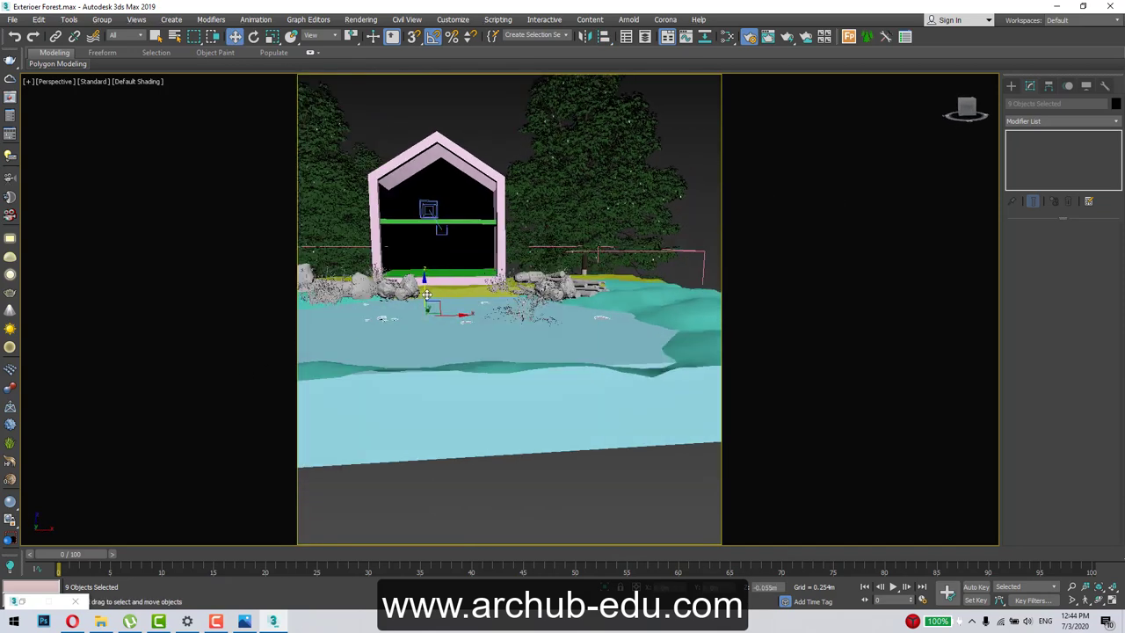
alt+middle_drag(426, 293, 406, 341)
click(405, 341)
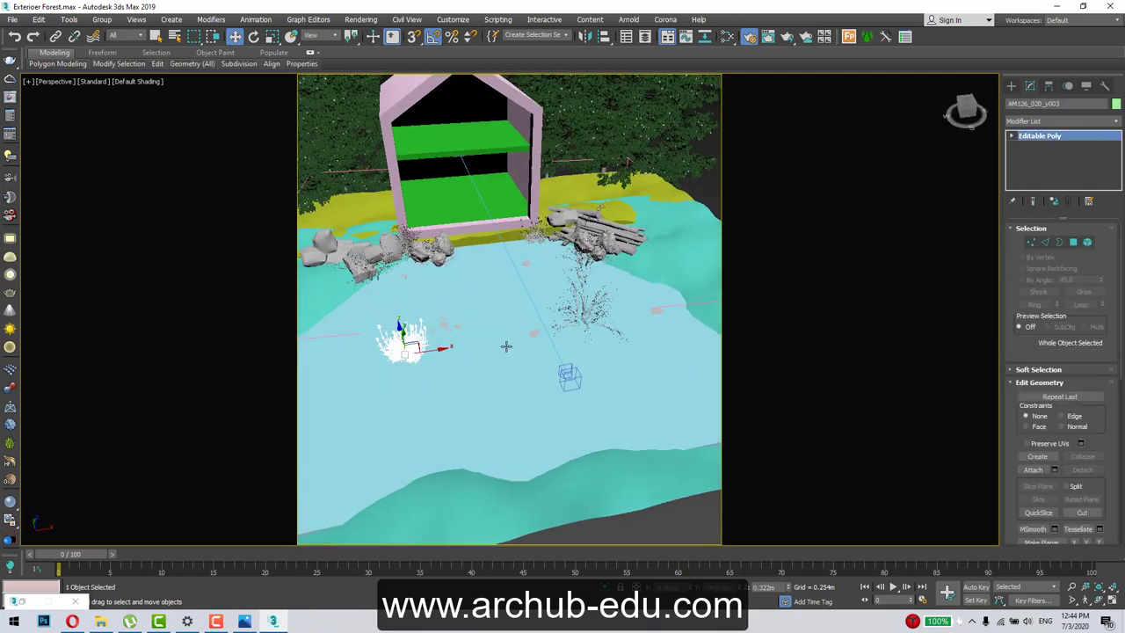
In the camera view, push the right-hand grass plant toward the frame's right edge.
click(581, 308)
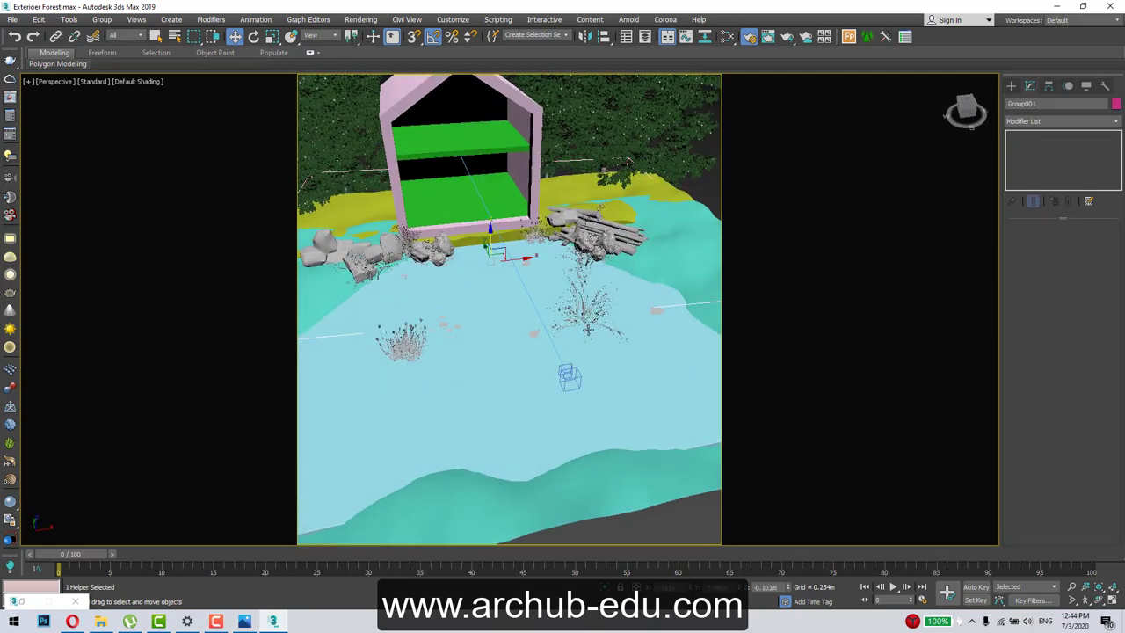
click(580, 306)
ctrl+click(402, 338)
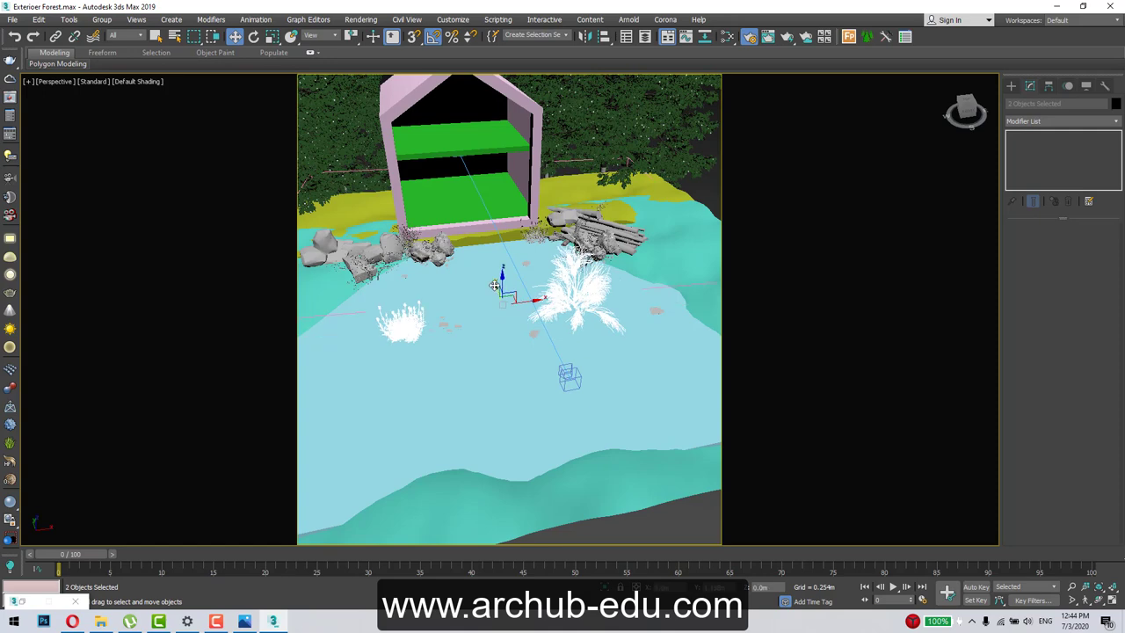
key(c)
click(675, 509)
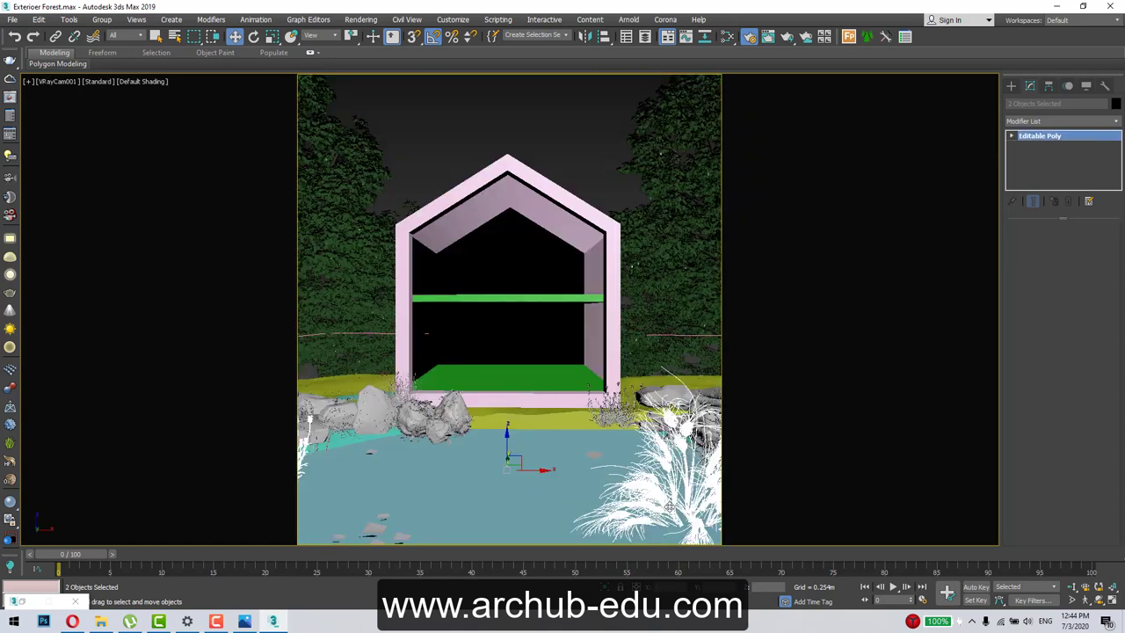
drag(707, 543, 736, 532)
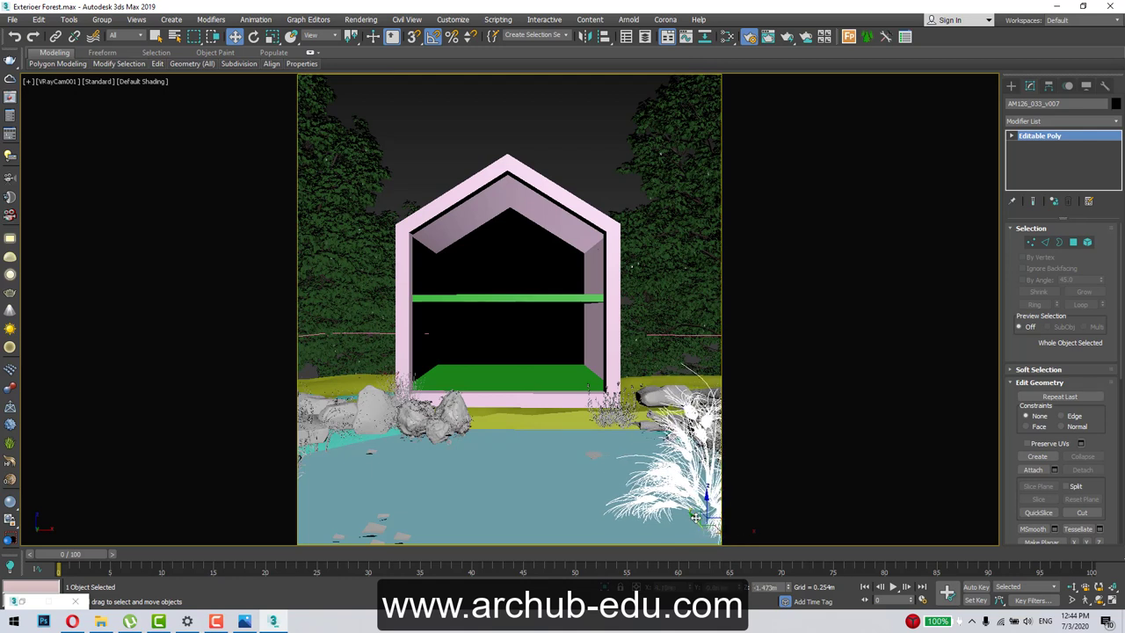
drag(736, 531, 757, 529)
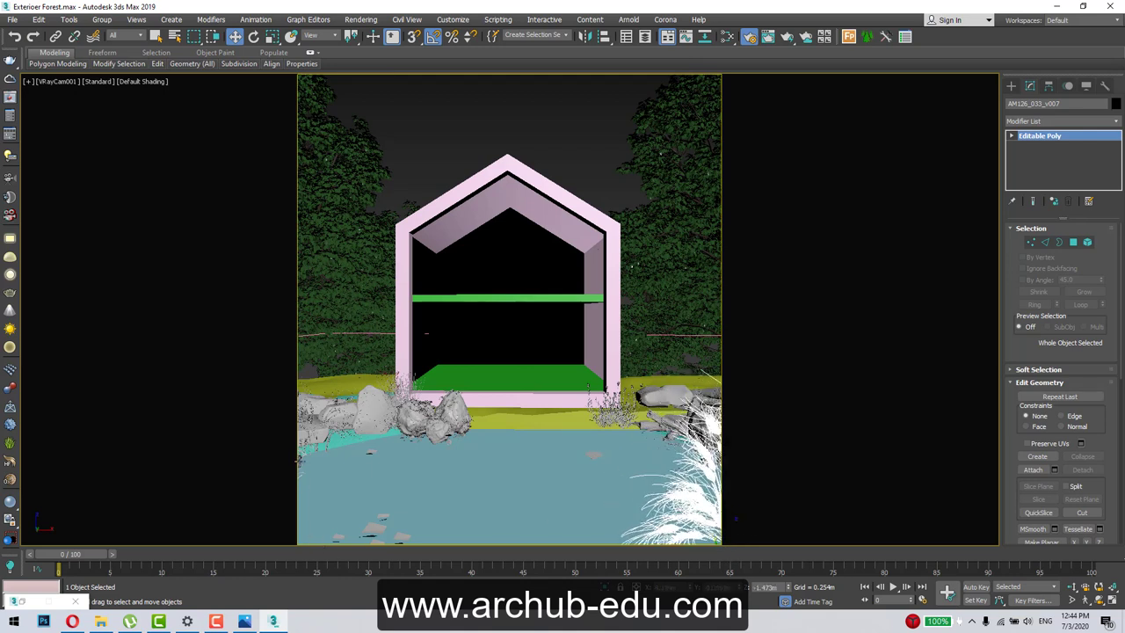
Move the left-edge plant into the frame and shrink it uniformly.
click(303, 464)
click(356, 502)
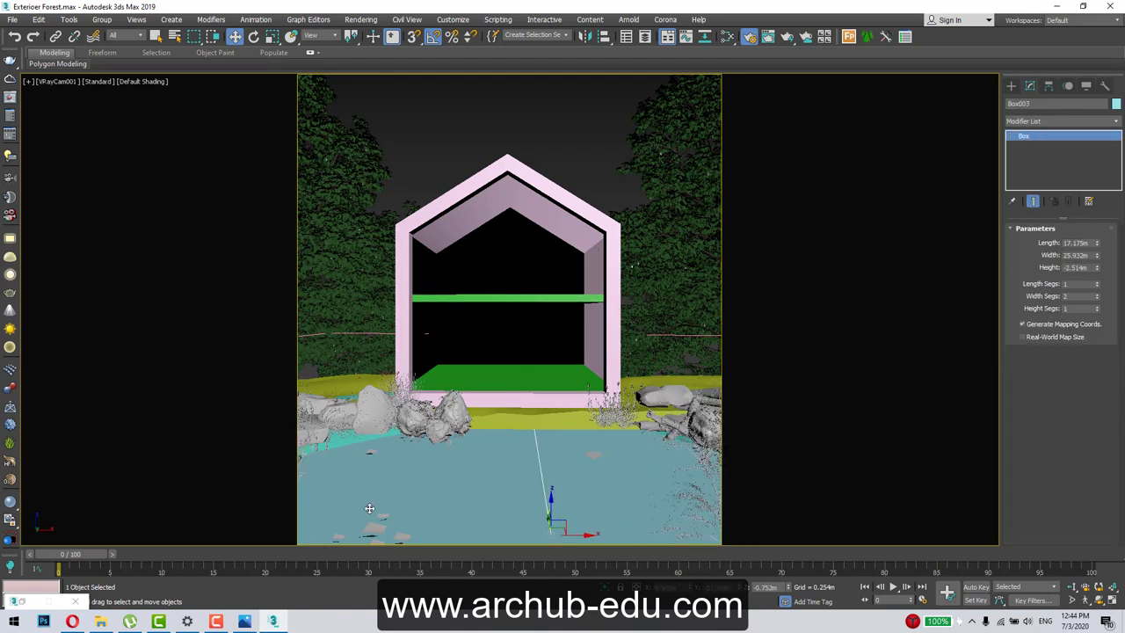
click(300, 482)
mouse_move(300, 496)
mouse_down()
mouse_move(330, 489)
mouse_move(317, 582)
mouse_up()
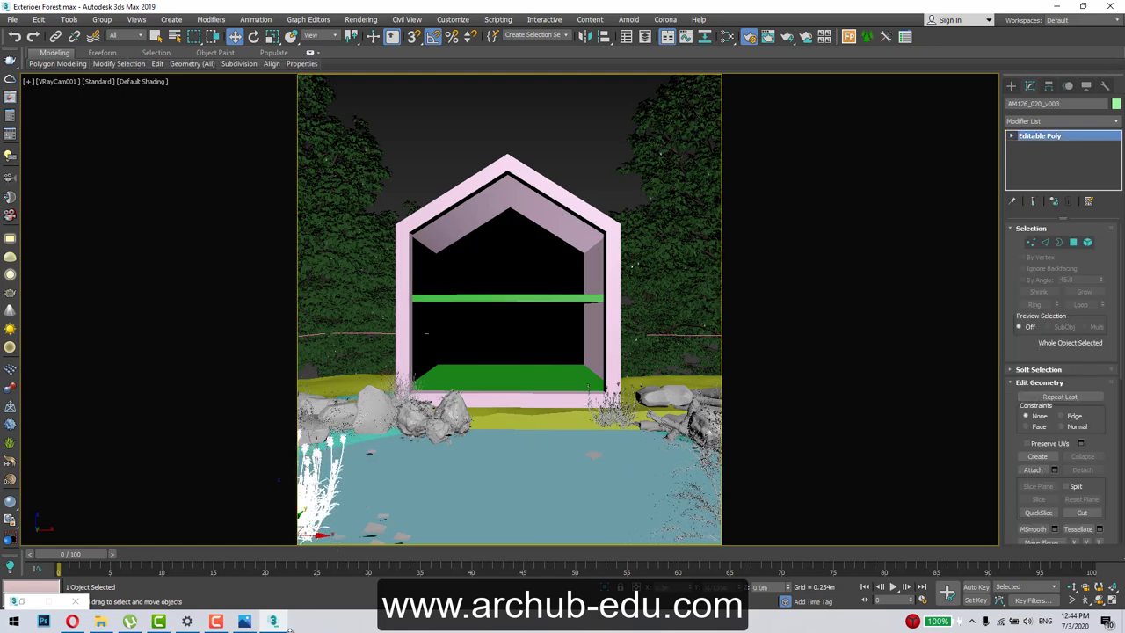
drag(336, 547, 368, 530)
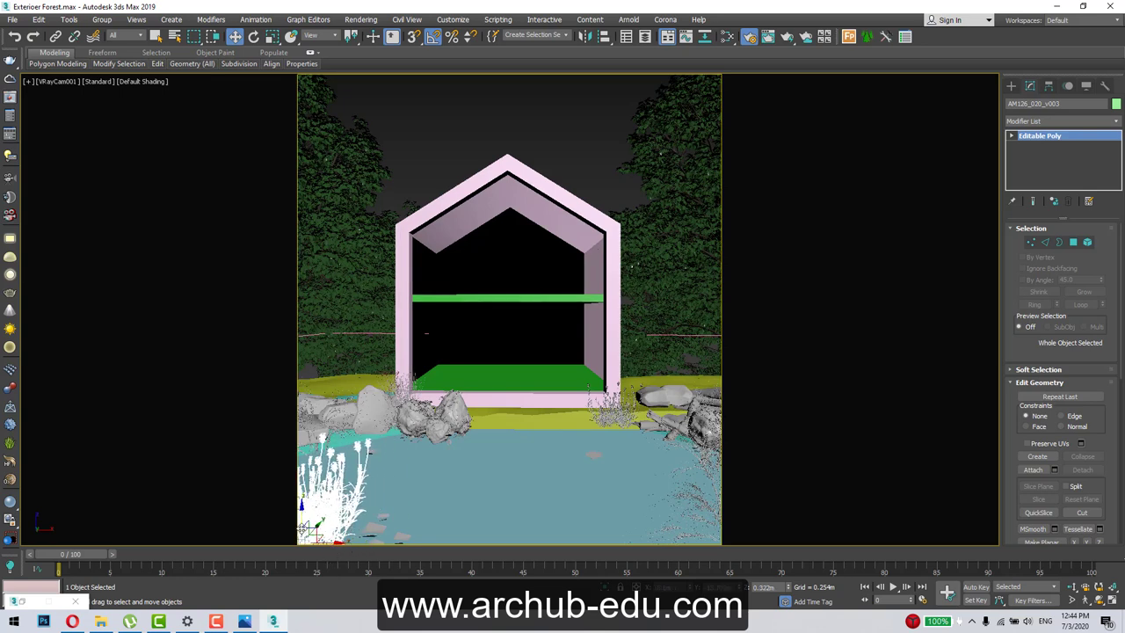
key(r)
drag(305, 529, 306, 530)
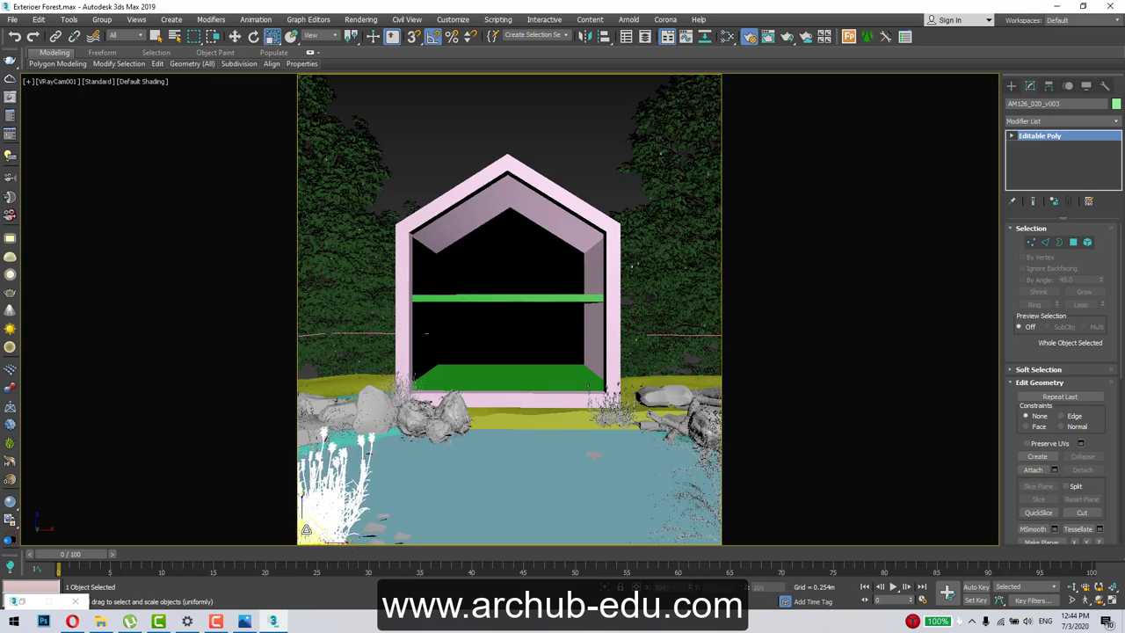
middle_drag(513, 286, 520, 285)
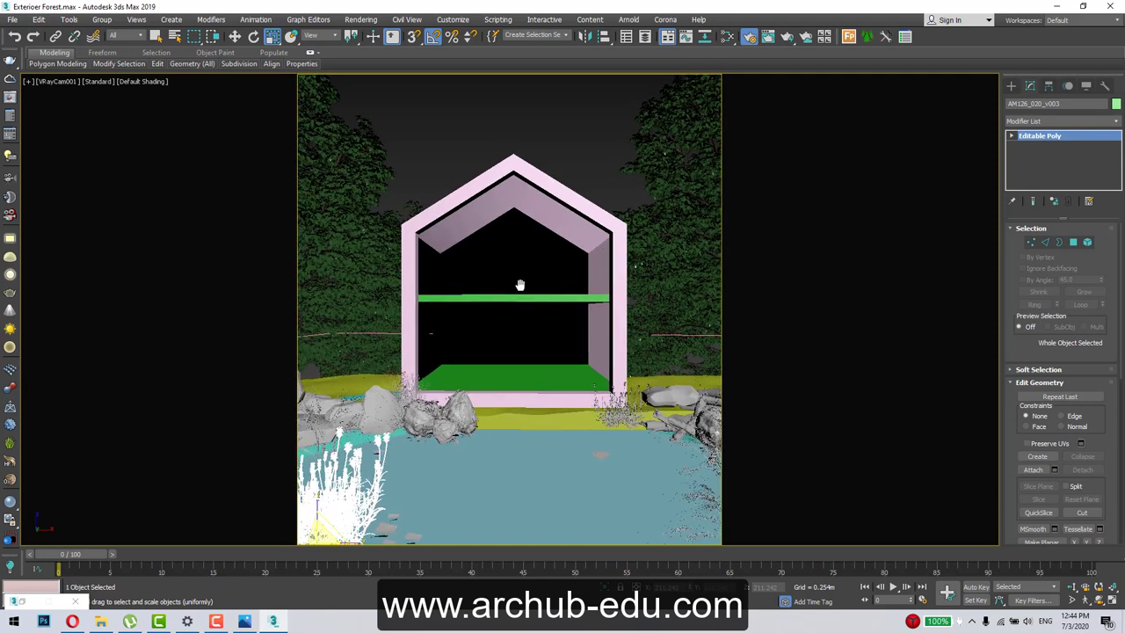
middle_drag(400, 500, 399, 499)
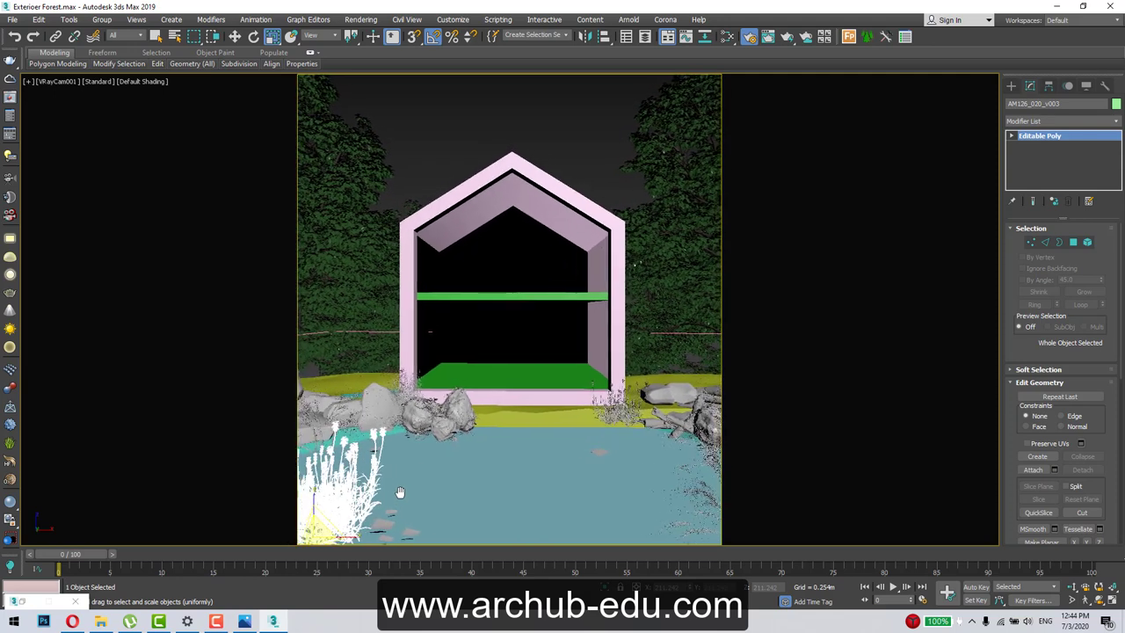
key(w)
drag(350, 535, 353, 533)
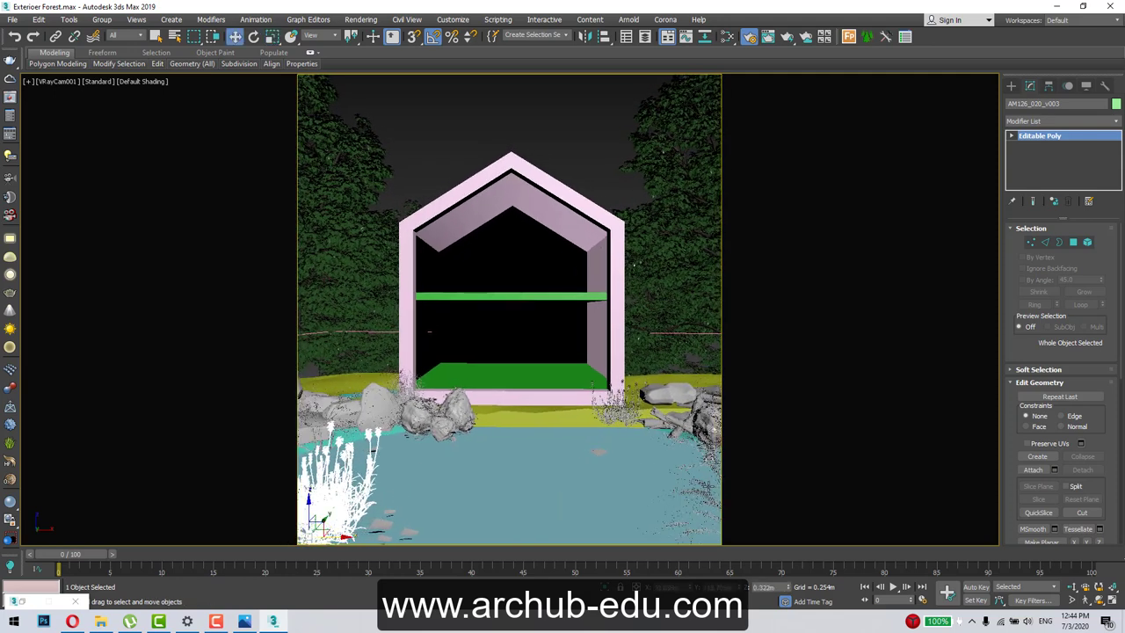
Shift the plant beside the left rocks and delete the small object near the rocks.
click(696, 500)
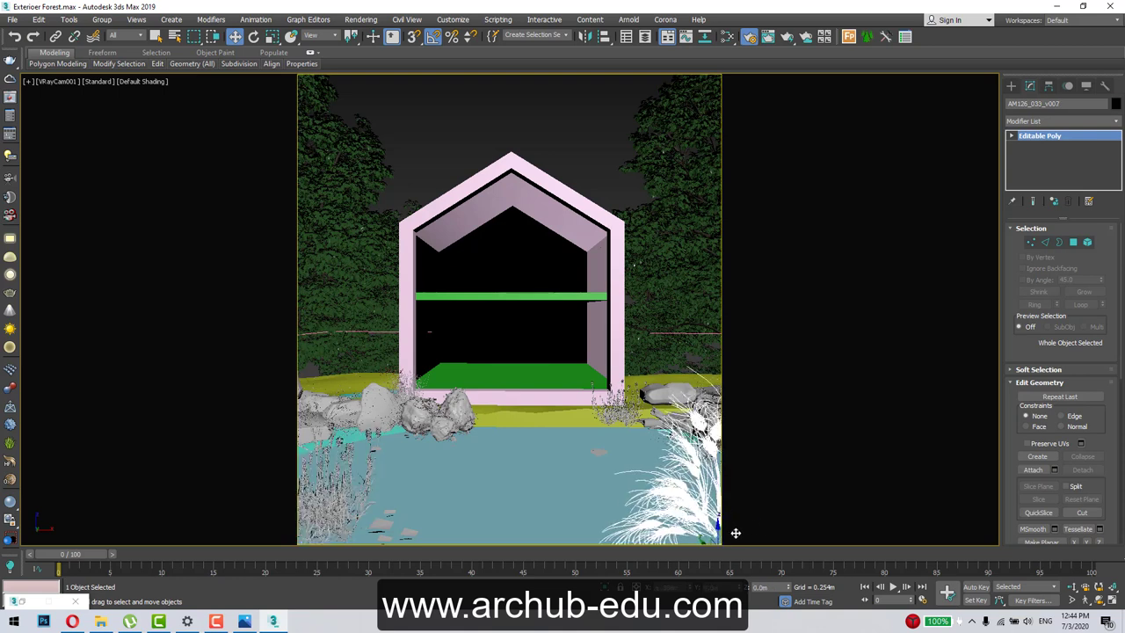
click(384, 413)
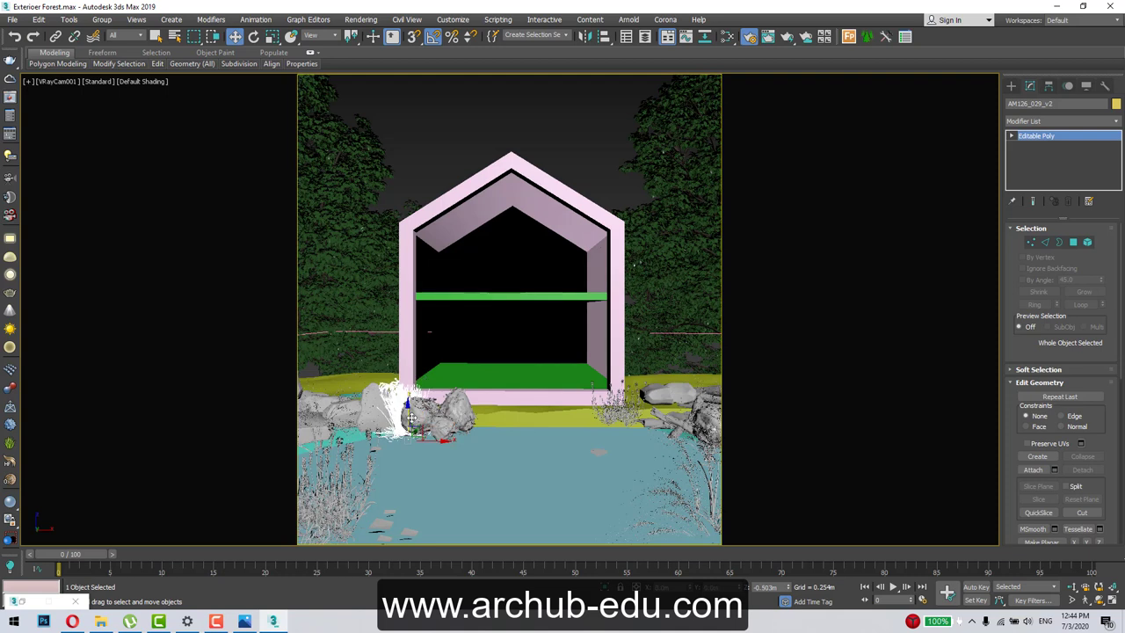
drag(411, 417, 414, 420)
click(615, 414)
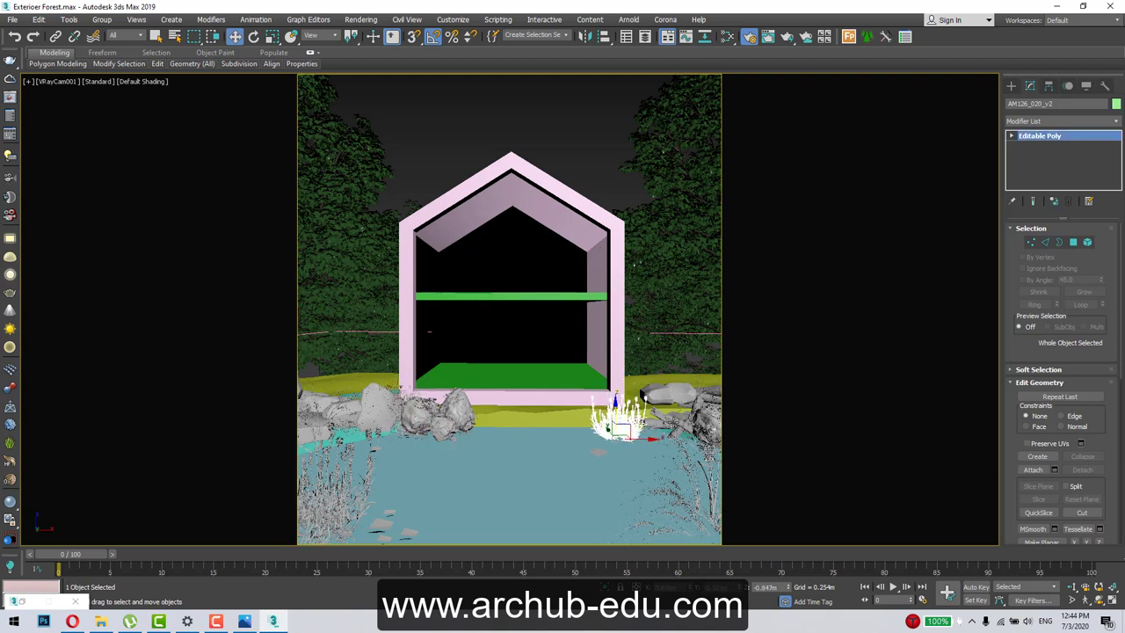
click(671, 420)
click(658, 413)
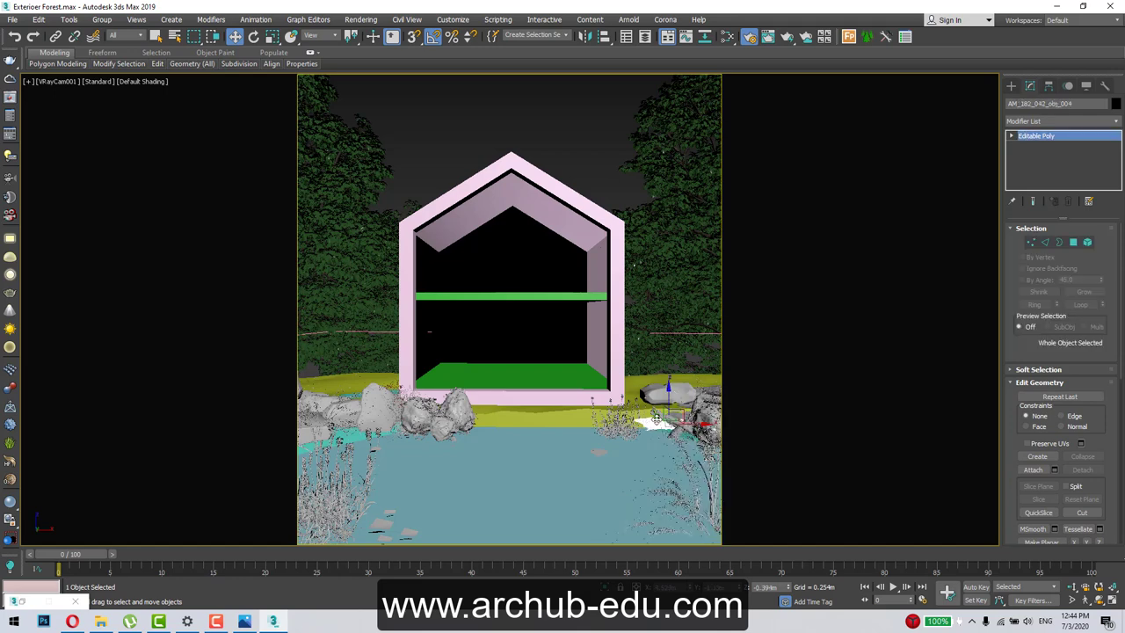
drag(657, 419, 662, 422)
key(Delete)
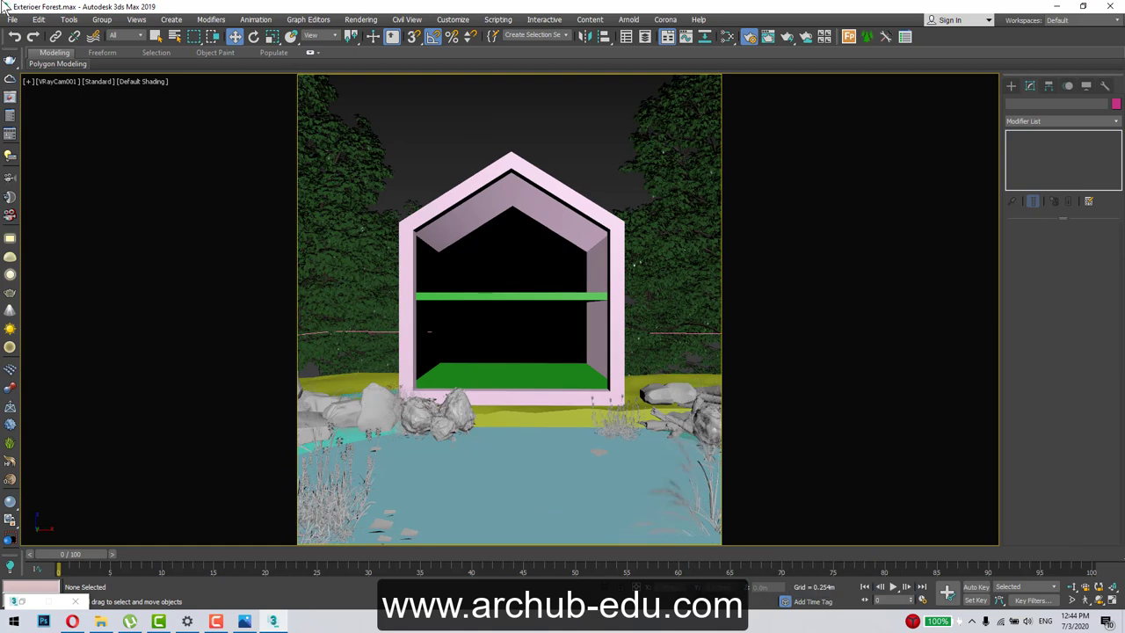
click(217, 622)
click(406, 290)
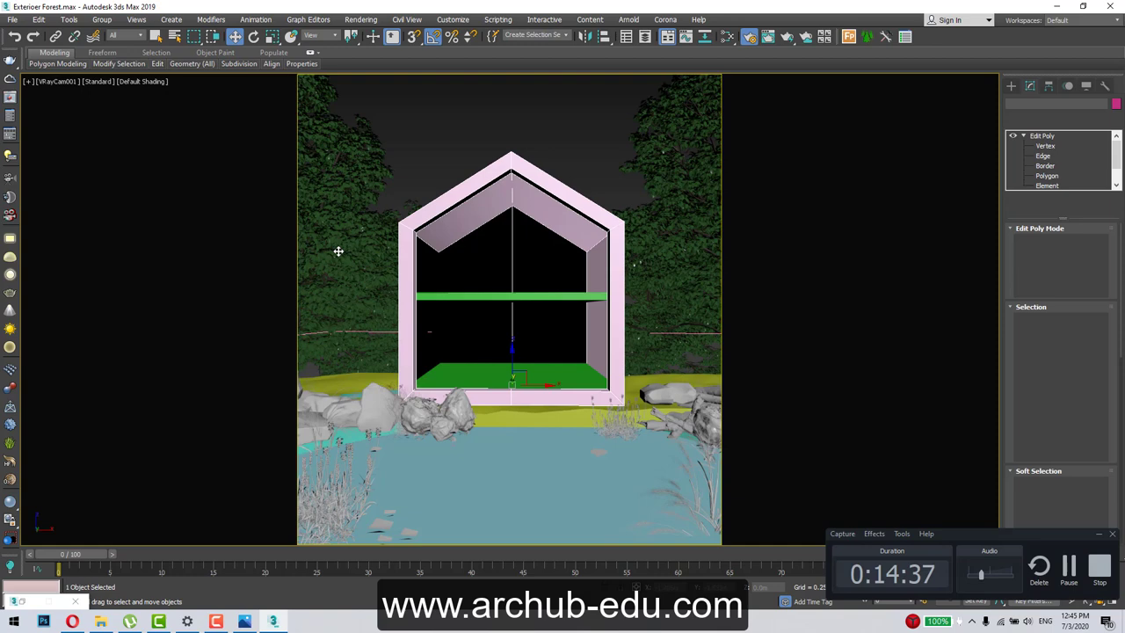
Merge all objects from boat.max into the scene.
click(13, 20)
click(149, 201)
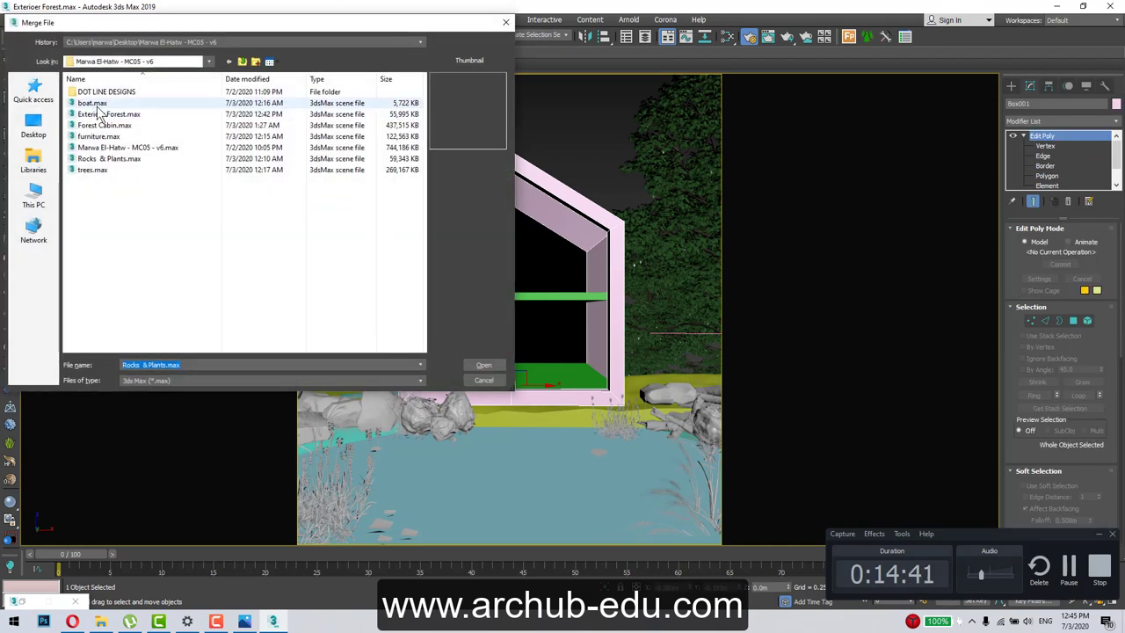
double_click(92, 103)
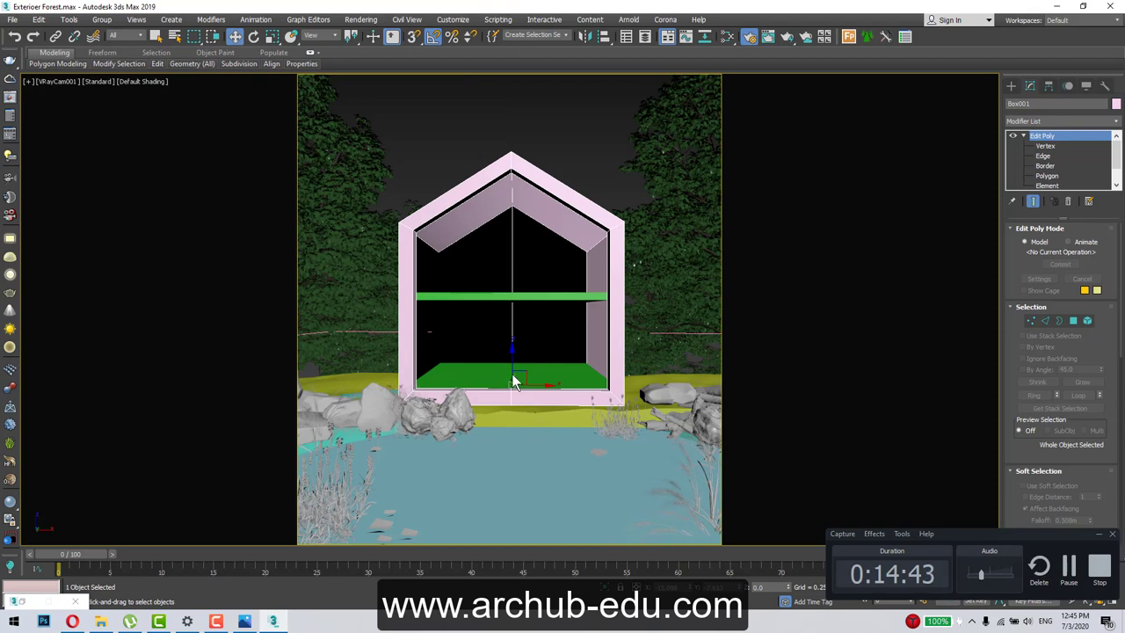
click(464, 389)
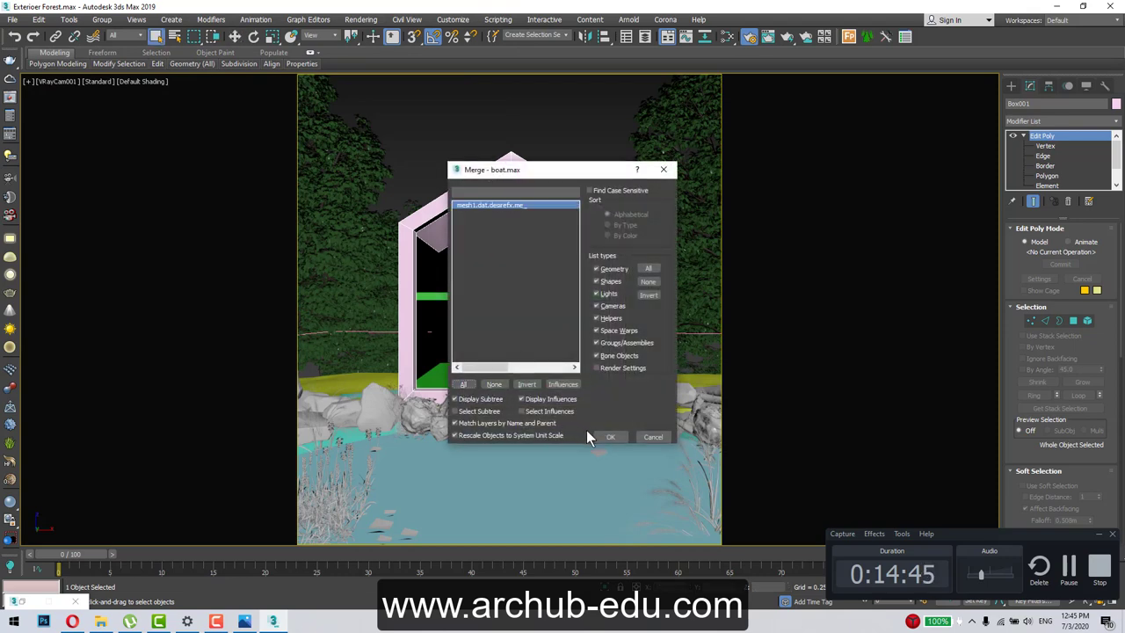
click(609, 437)
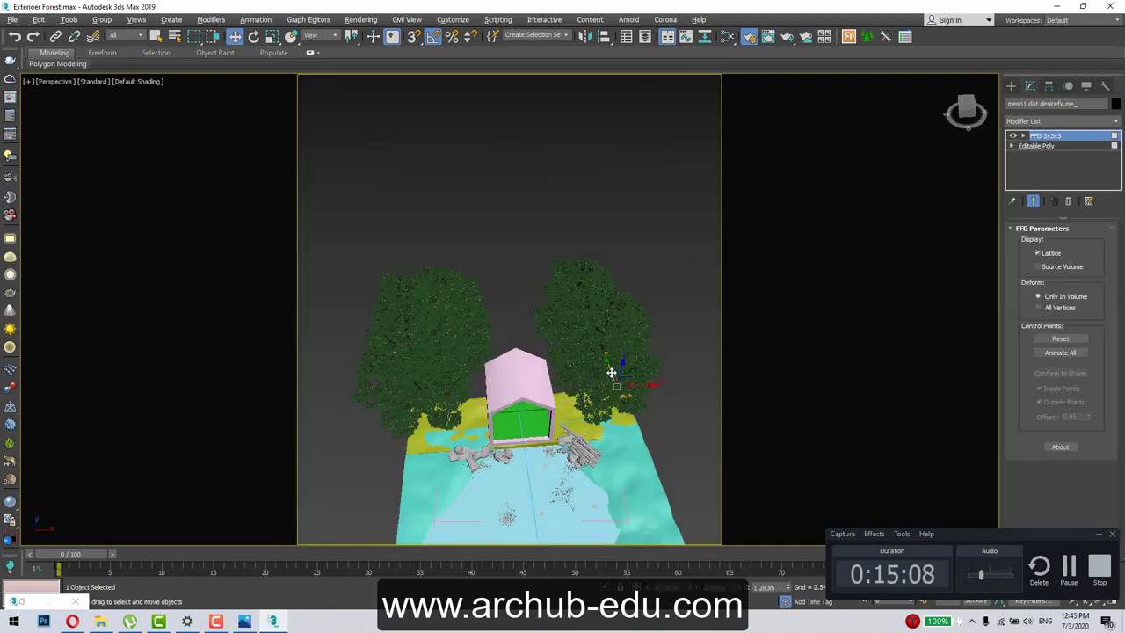
Move the boat down onto the water and align its height to the pond surface.
mouse_move(616, 385)
mouse_down()
mouse_move(657, 469)
mouse_move(573, 480)
mouse_up()
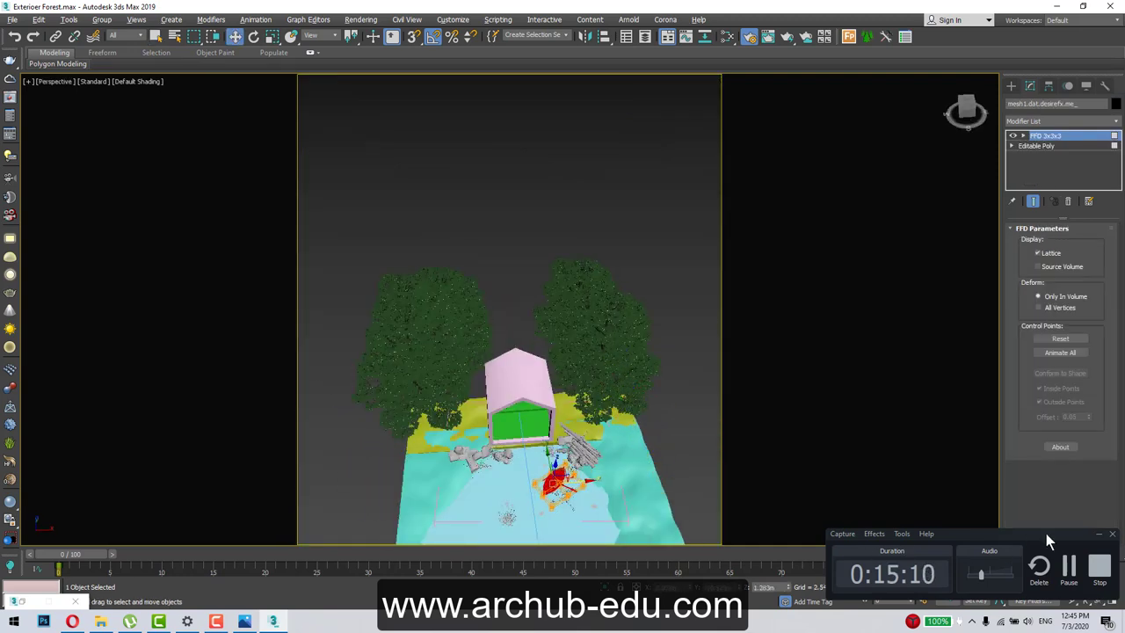
scroll(593, 491, up, 10)
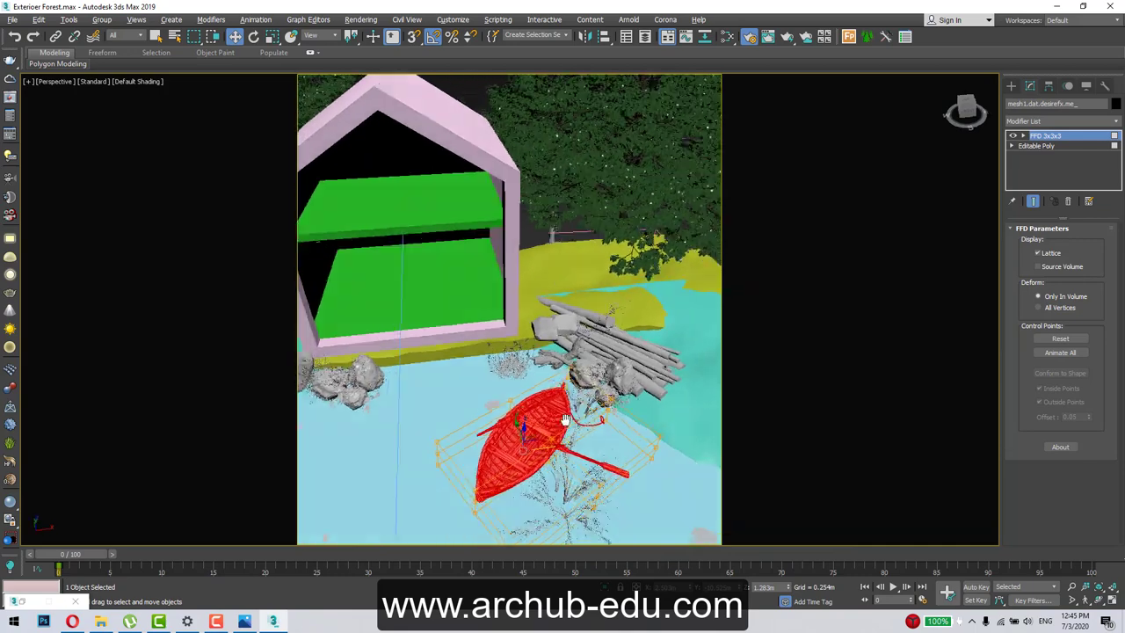
alt+middle_drag(533, 477, 630, 376)
scroll(630, 376, down, 8)
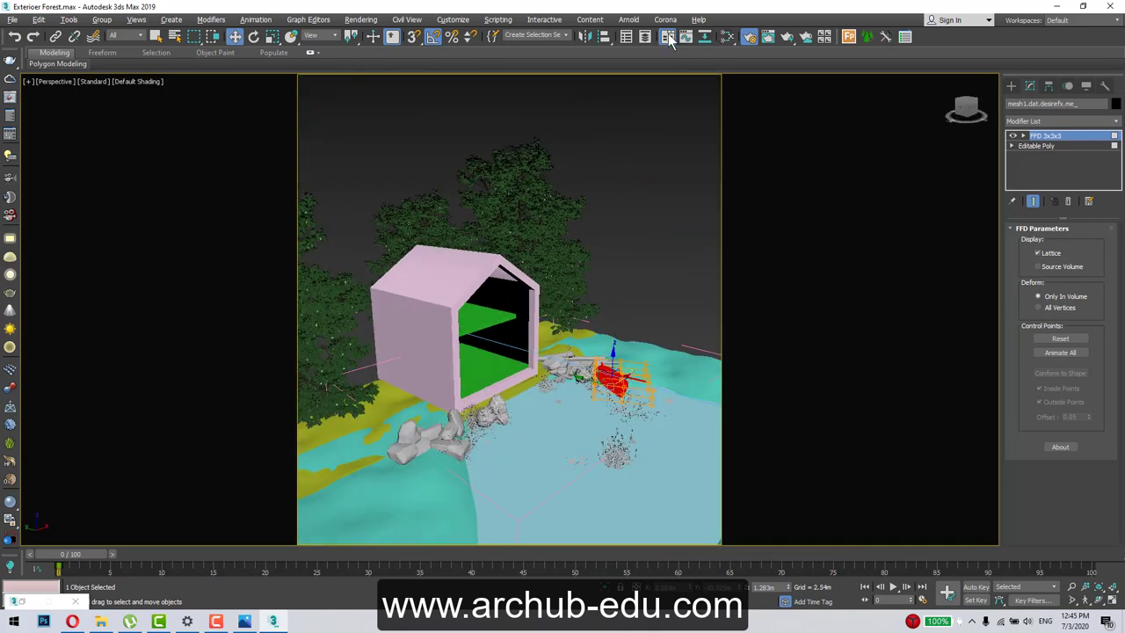
click(603, 40)
click(580, 422)
key(Return)
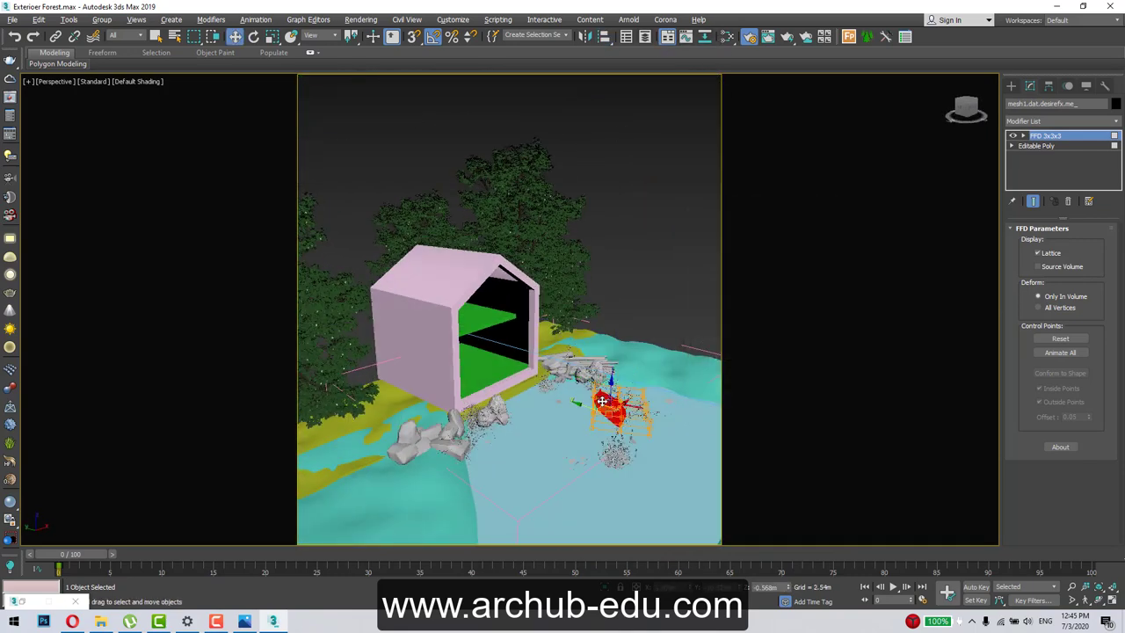
In the VRayCam001 view, slide the boat left and raise it to water level.
key(c)
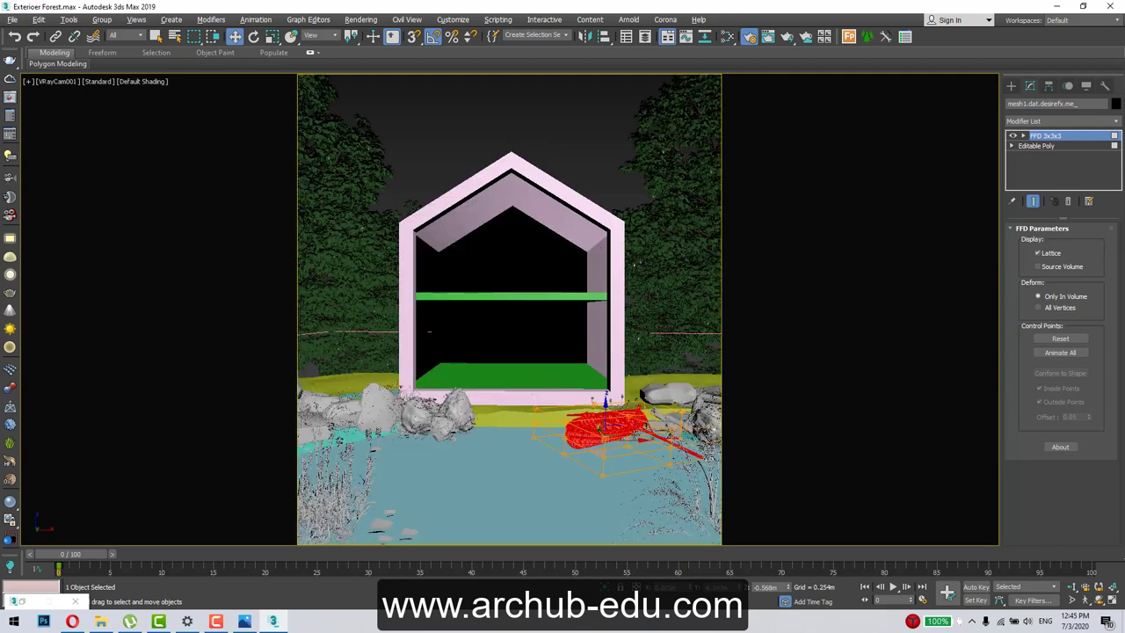
drag(618, 439, 563, 416)
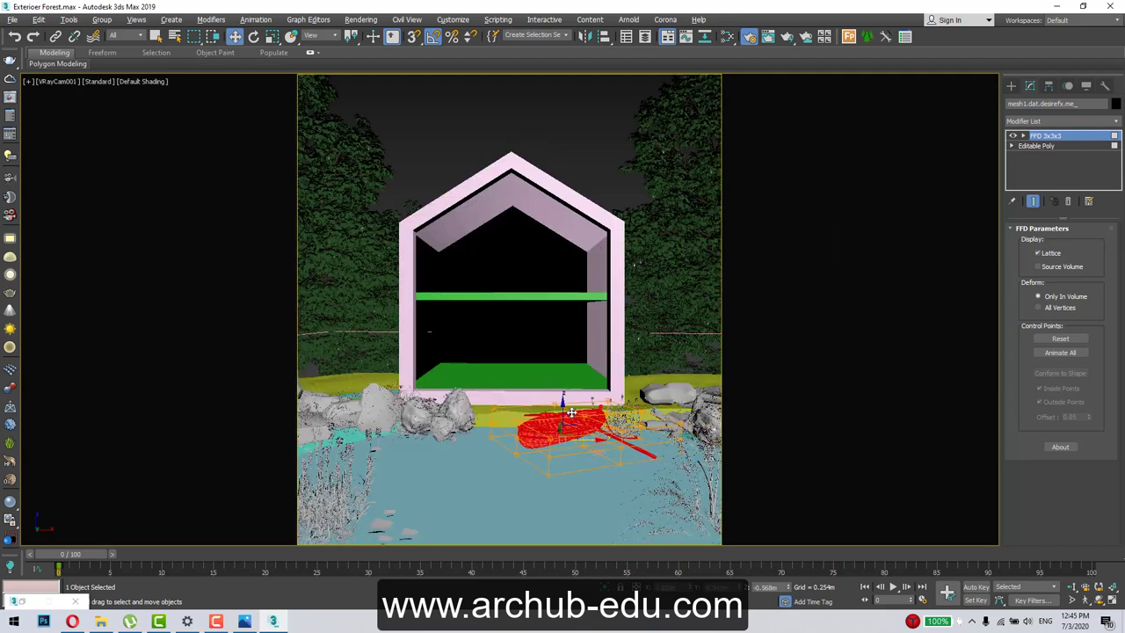
click(563, 434)
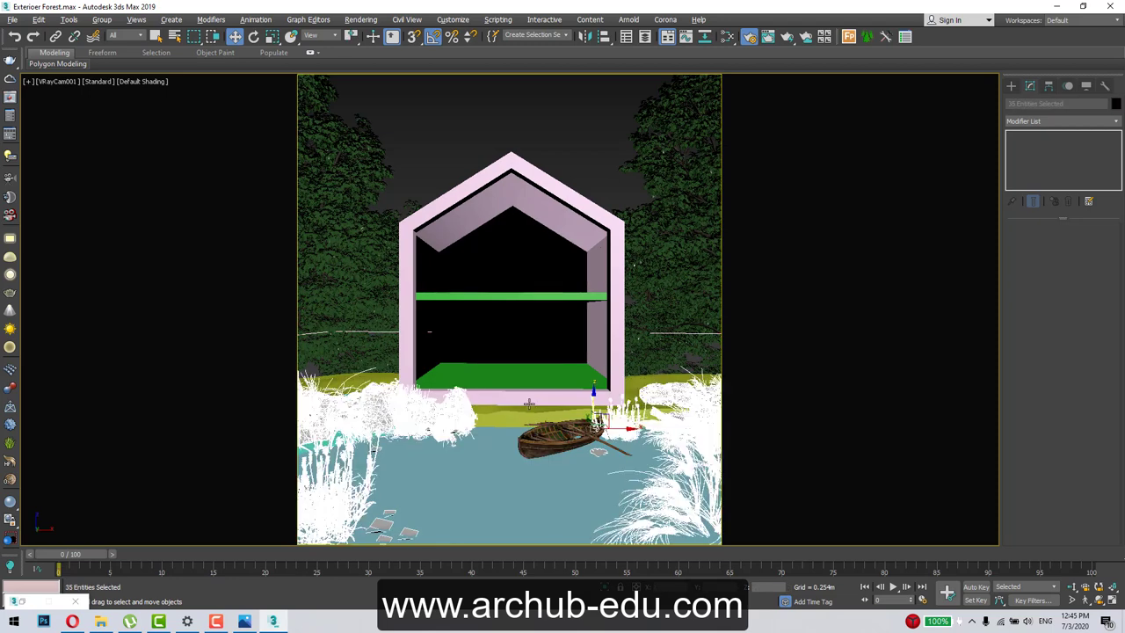
click(530, 416)
click(528, 431)
click(554, 430)
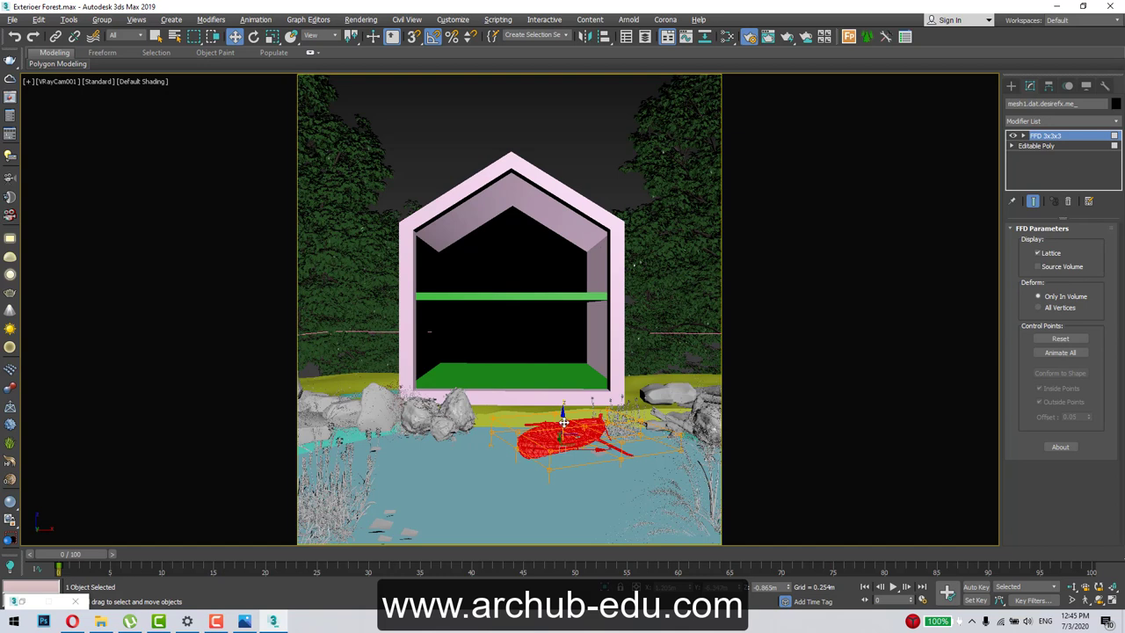
drag(563, 423, 565, 423)
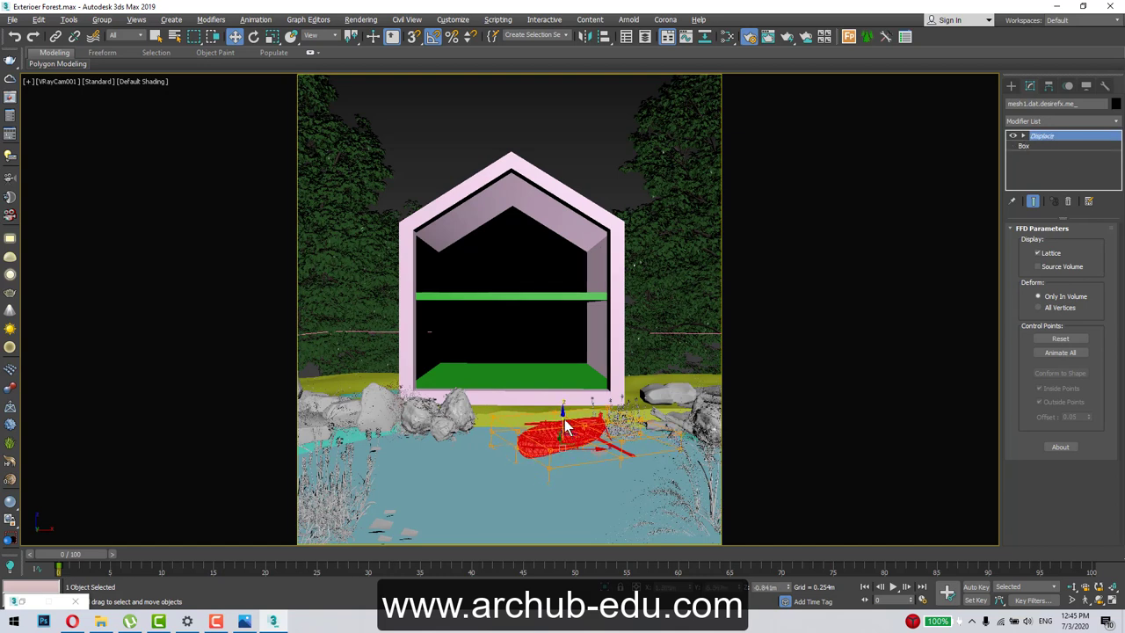
click(545, 290)
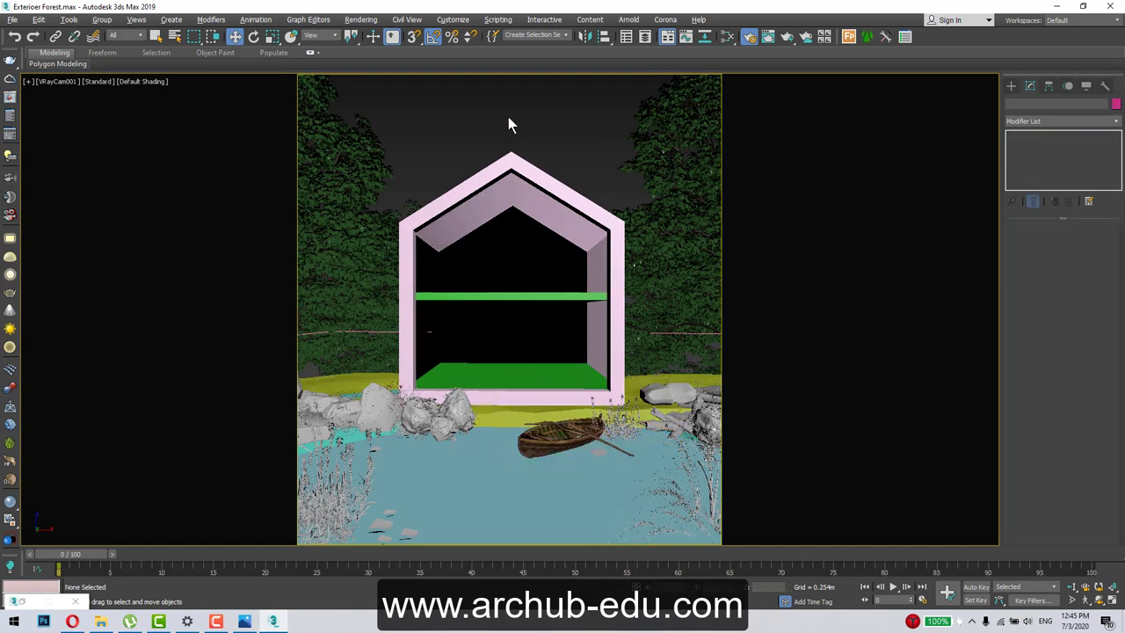
Lower the green upper floor slab slightly, then view the Forest Cabin reference photo.
click(481, 294)
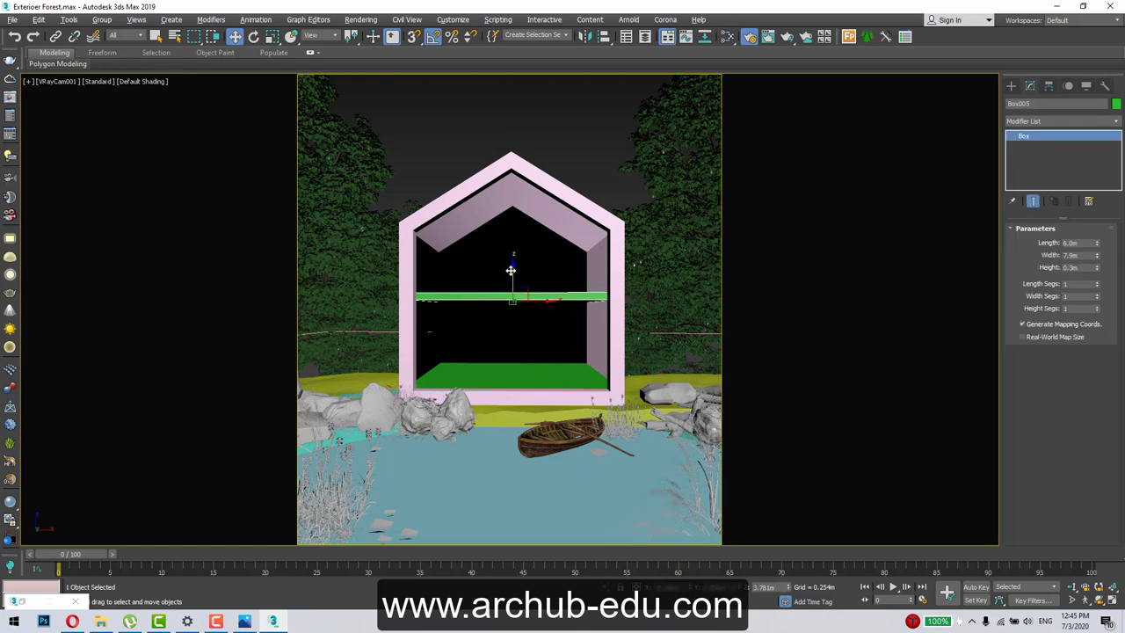
drag(511, 270, 511, 276)
click(12, 19)
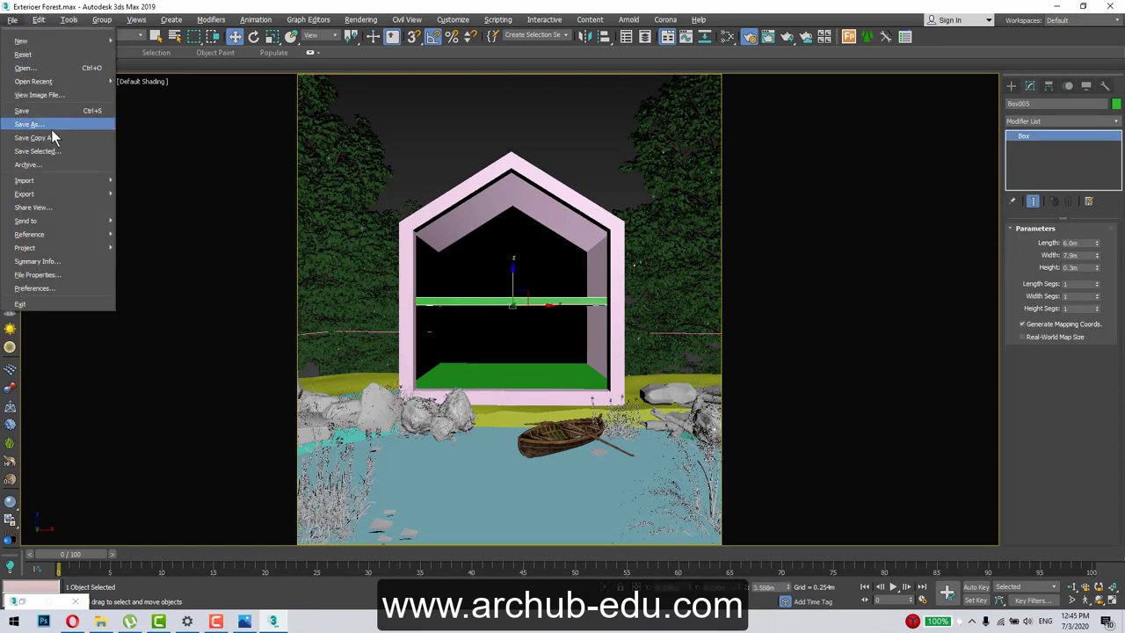
mouse_move(24, 180)
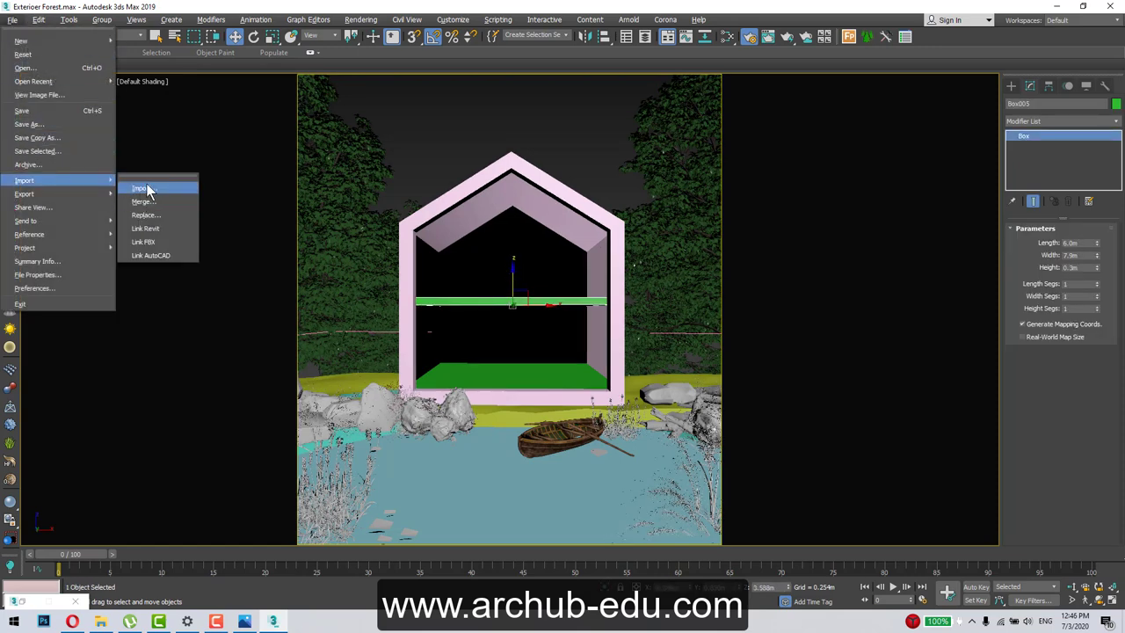
key(Escape)
key(Escape)
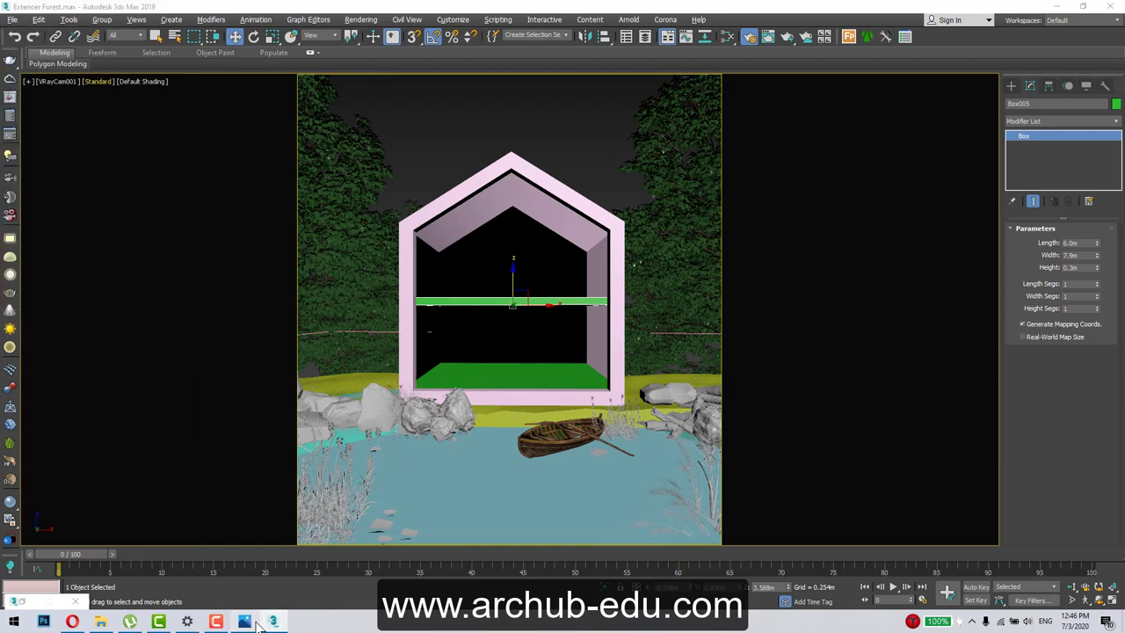
click(246, 622)
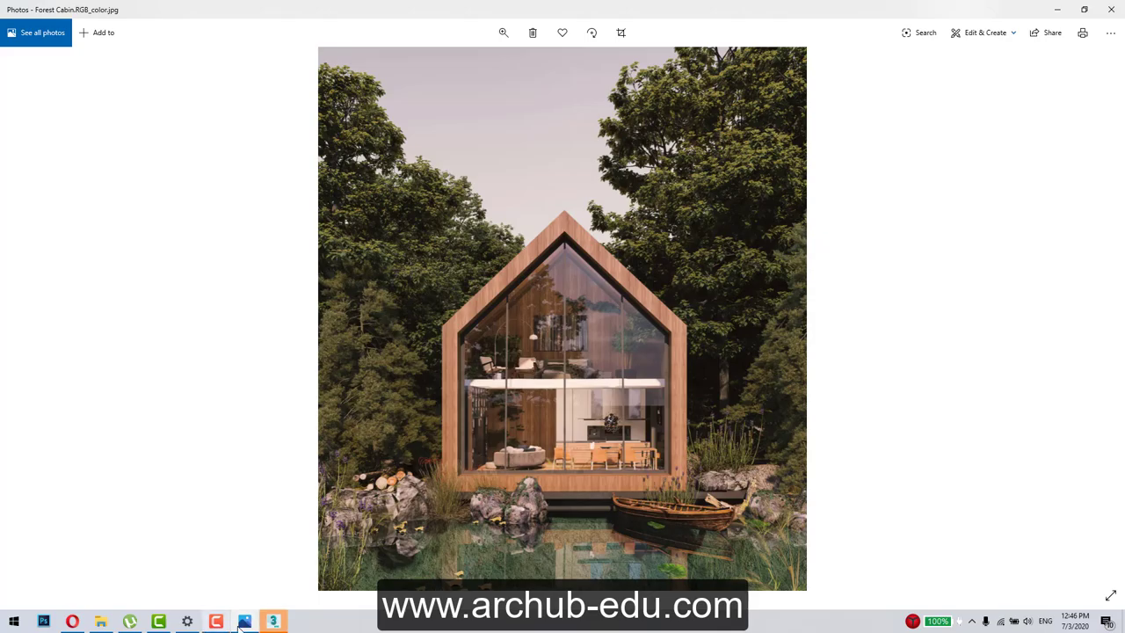
Return from the Forest Cabin photo to 3ds Max and bring up the File menu.
click(273, 621)
click(14, 21)
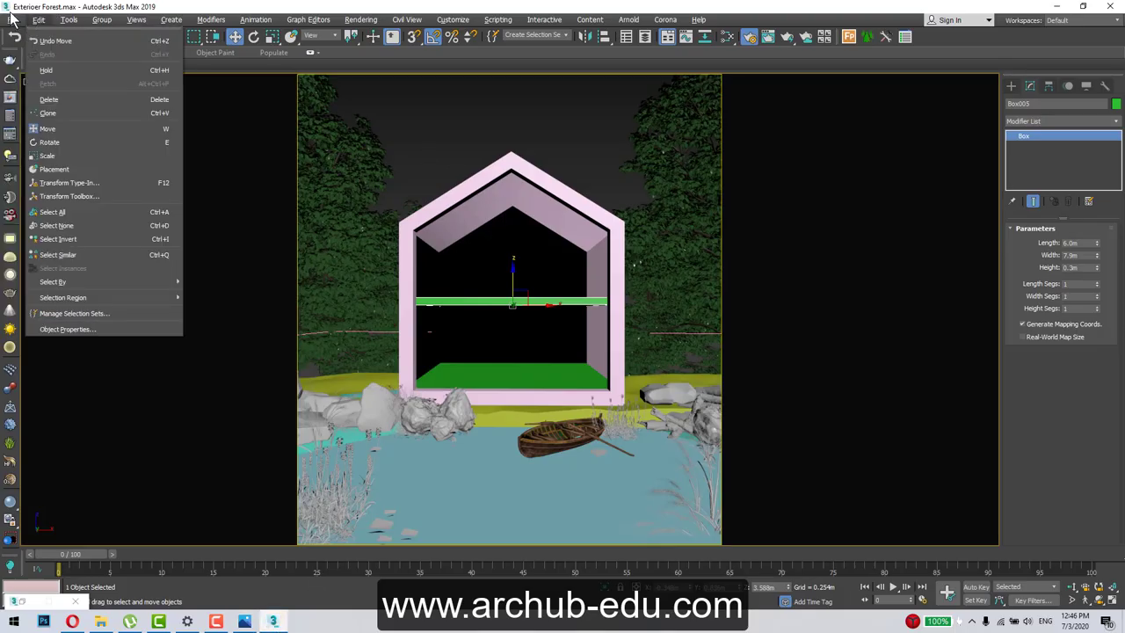
mouse_move(24, 181)
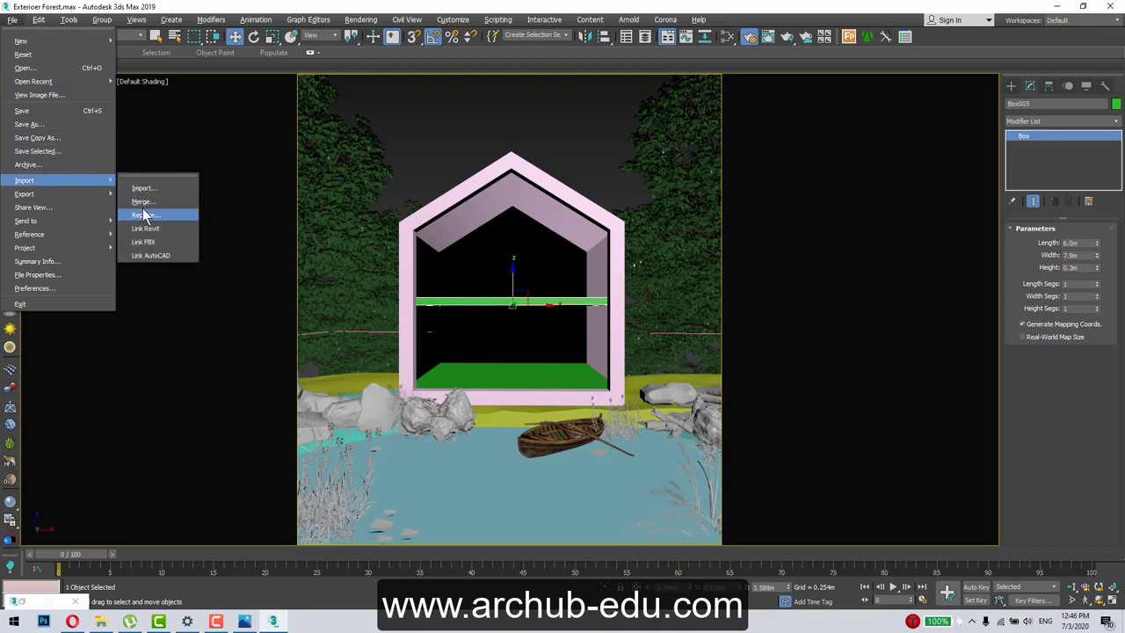
Merge all objects from furniture.max into the scene.
click(137, 200)
click(122, 137)
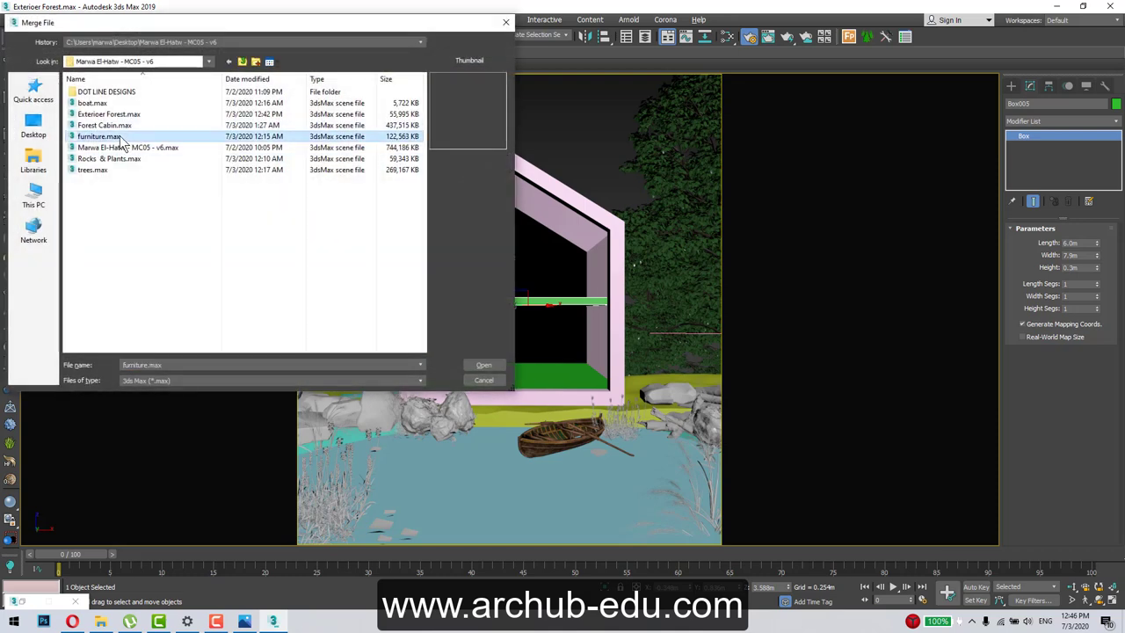
double_click(123, 140)
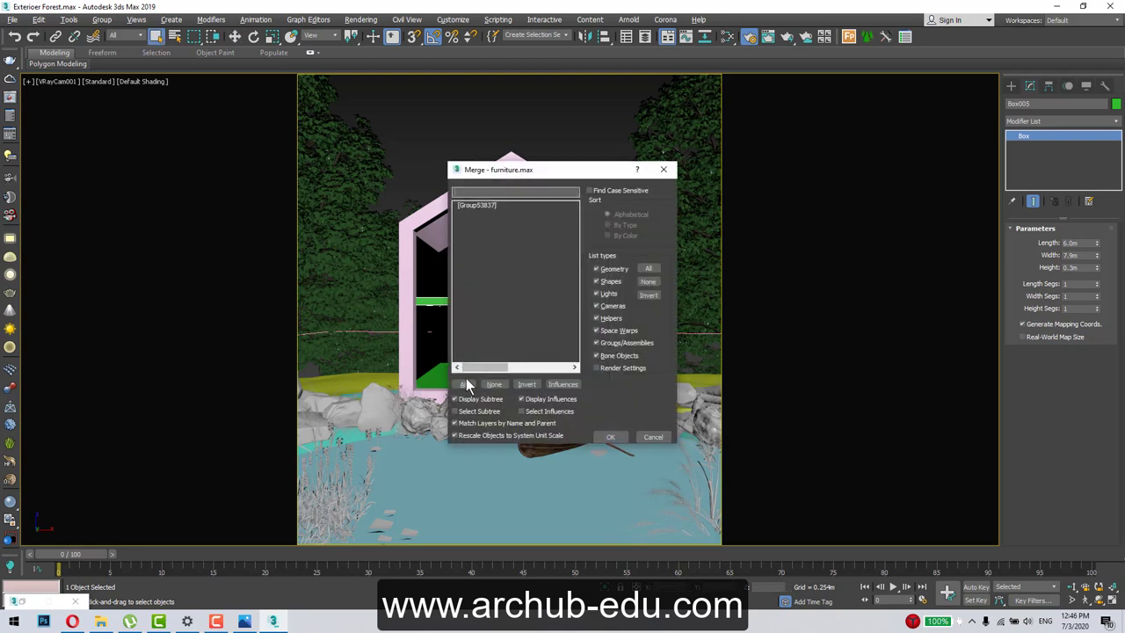
click(464, 384)
click(613, 434)
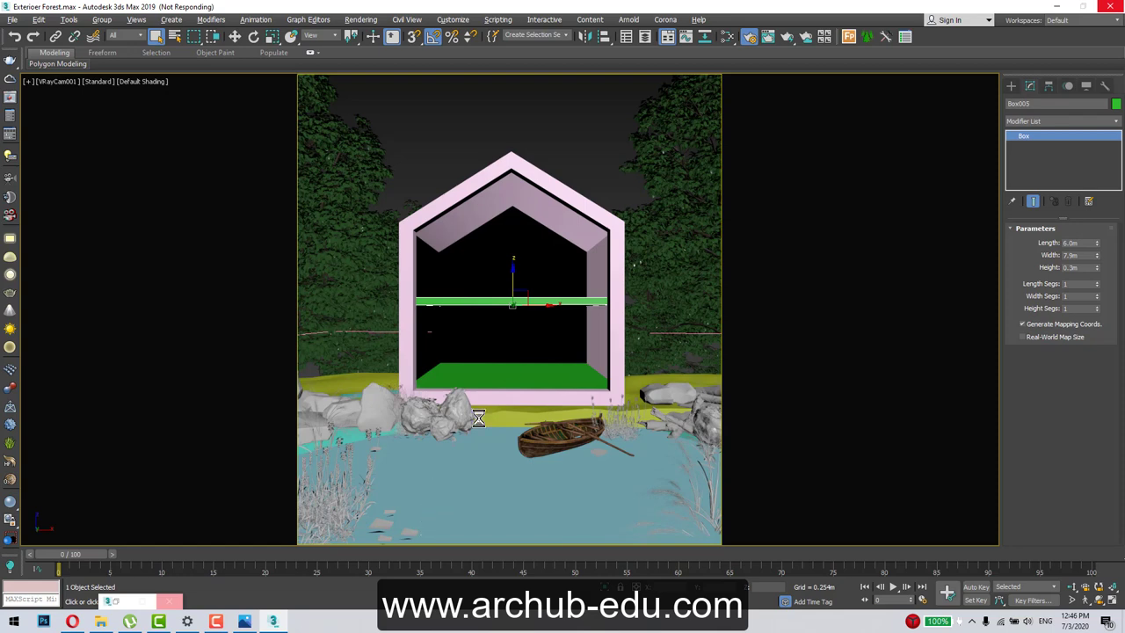
Orbit out over the scene, select the merged furniture group and apply Group > Open.
scroll(540, 371, down, 5)
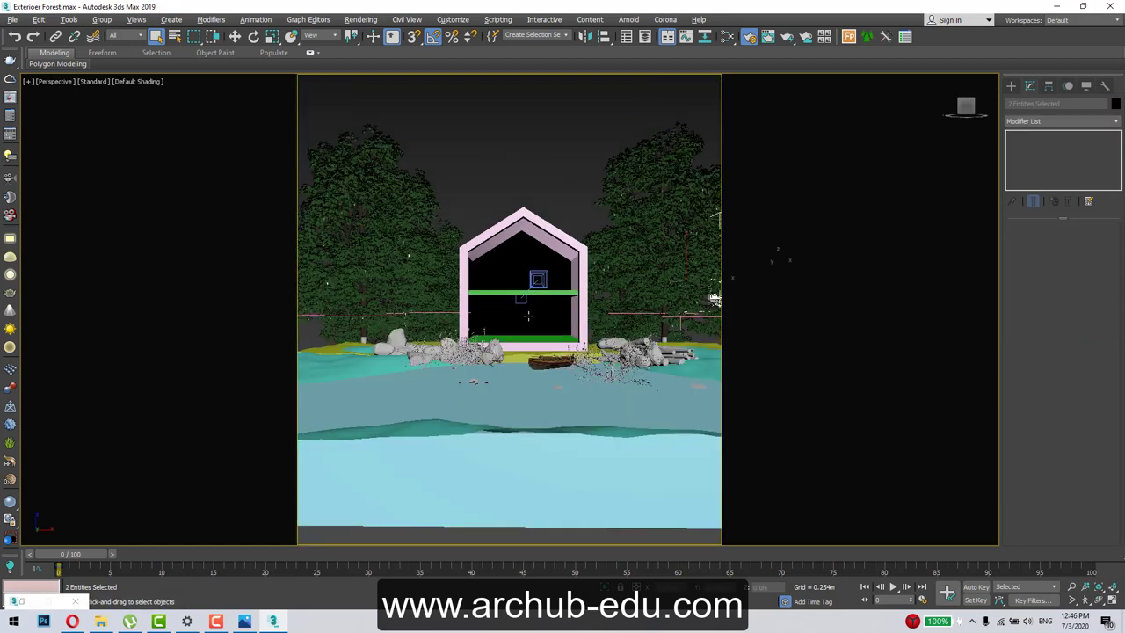
scroll(539, 371, down, 3)
alt+middle_drag(537, 359, 527, 395)
scroll(580, 343, up, 3)
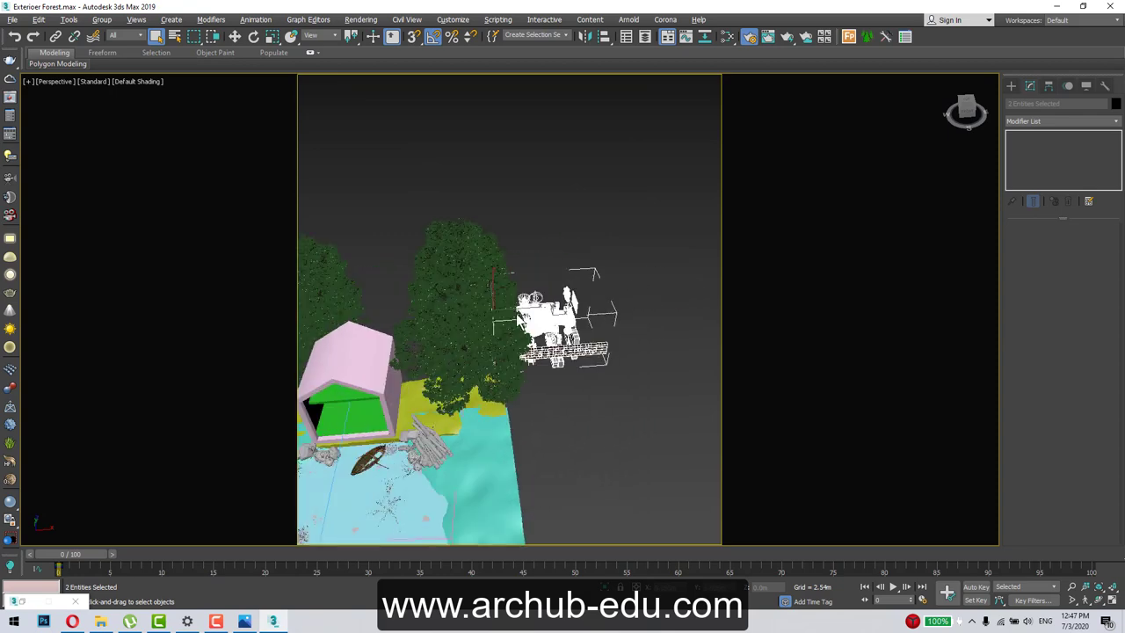
key(w)
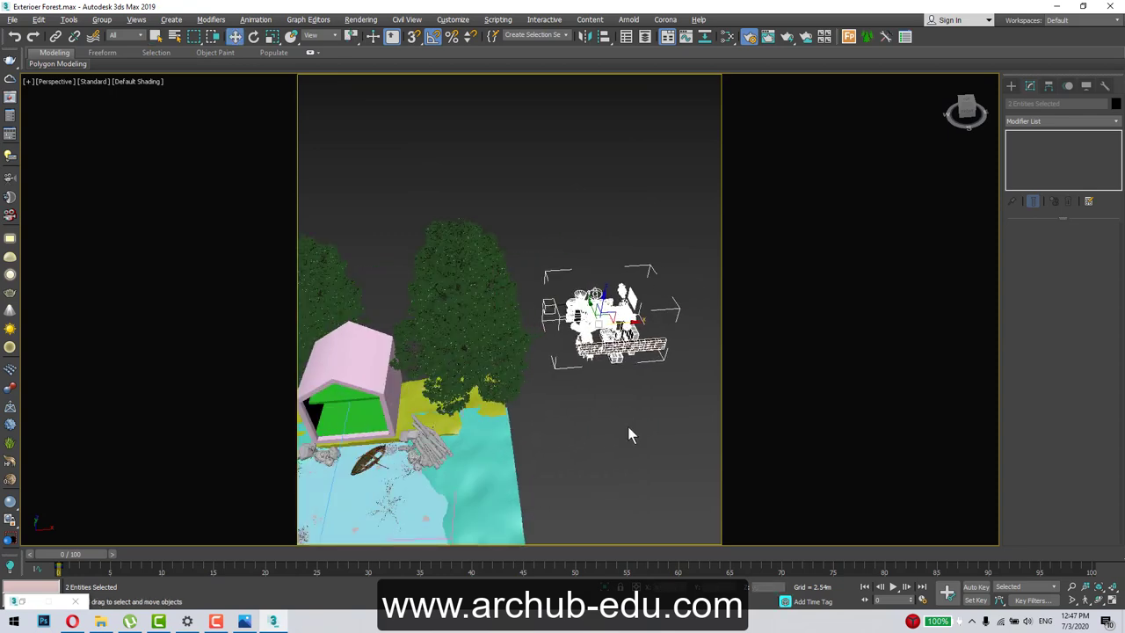
click(627, 426)
scroll(628, 426, up, 3)
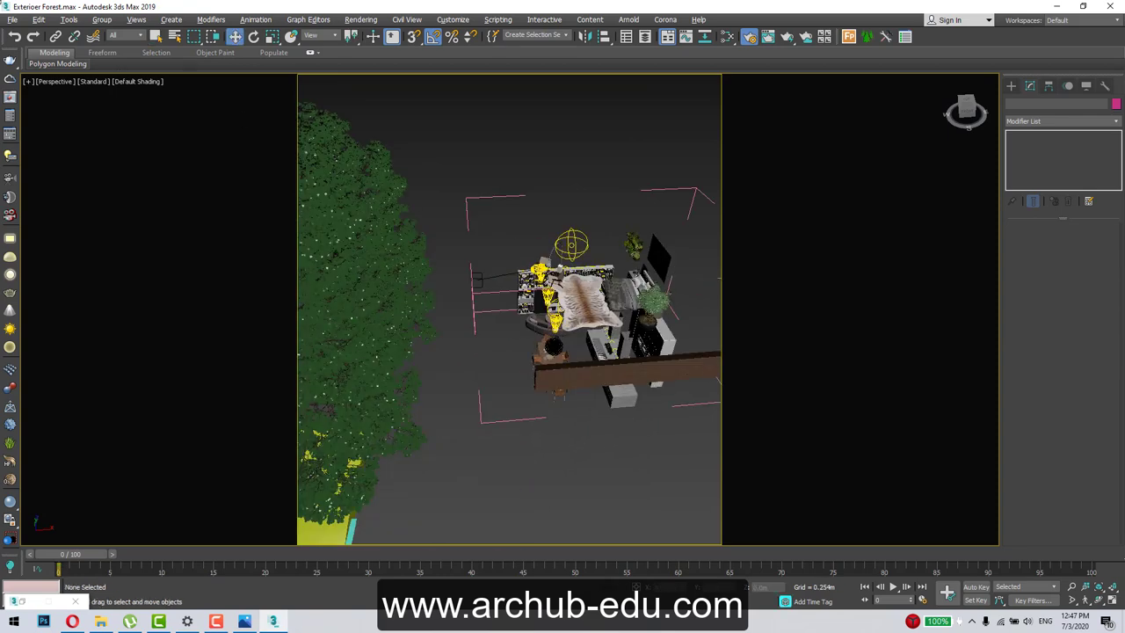
click(580, 299)
click(102, 19)
click(142, 55)
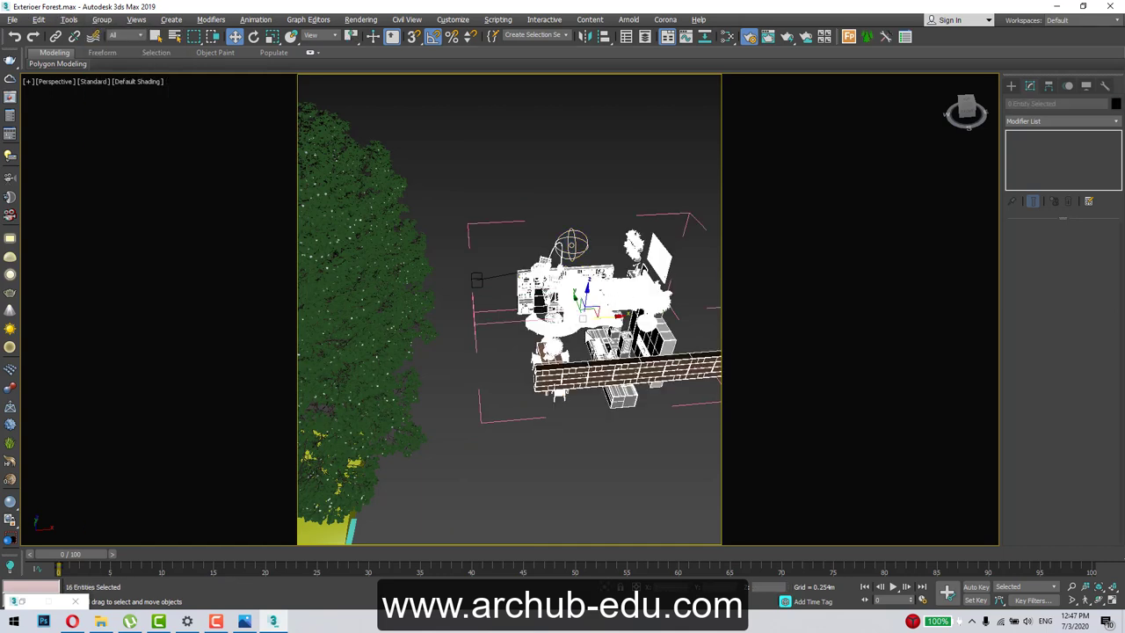
Select the furniture group's helper Group53837 and close the Group menu without a command.
click(684, 216)
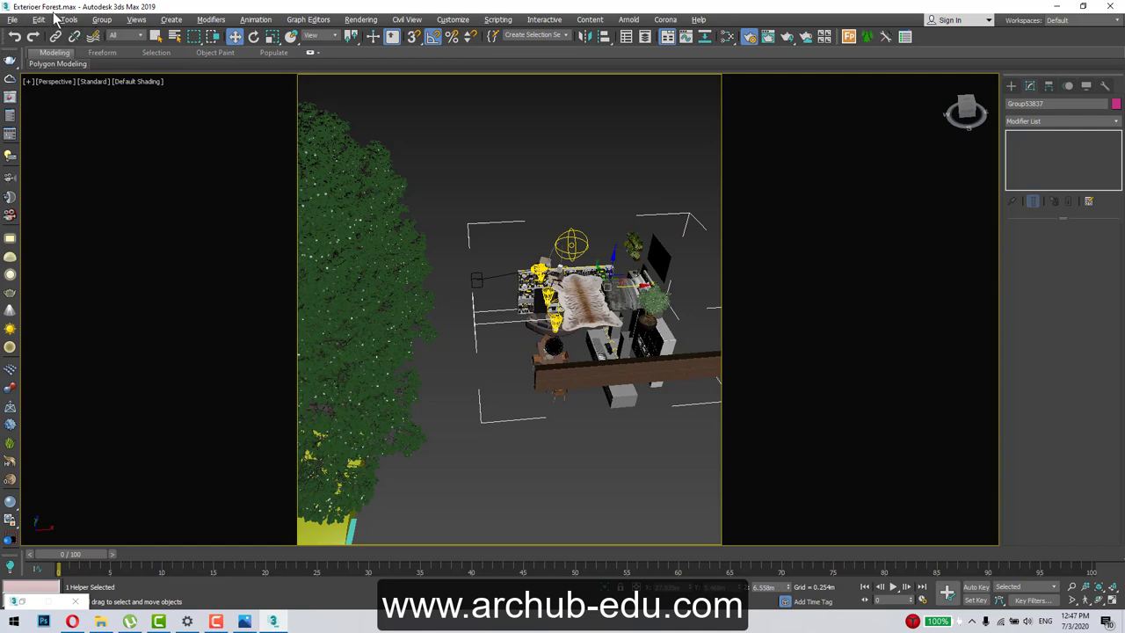
click(102, 20)
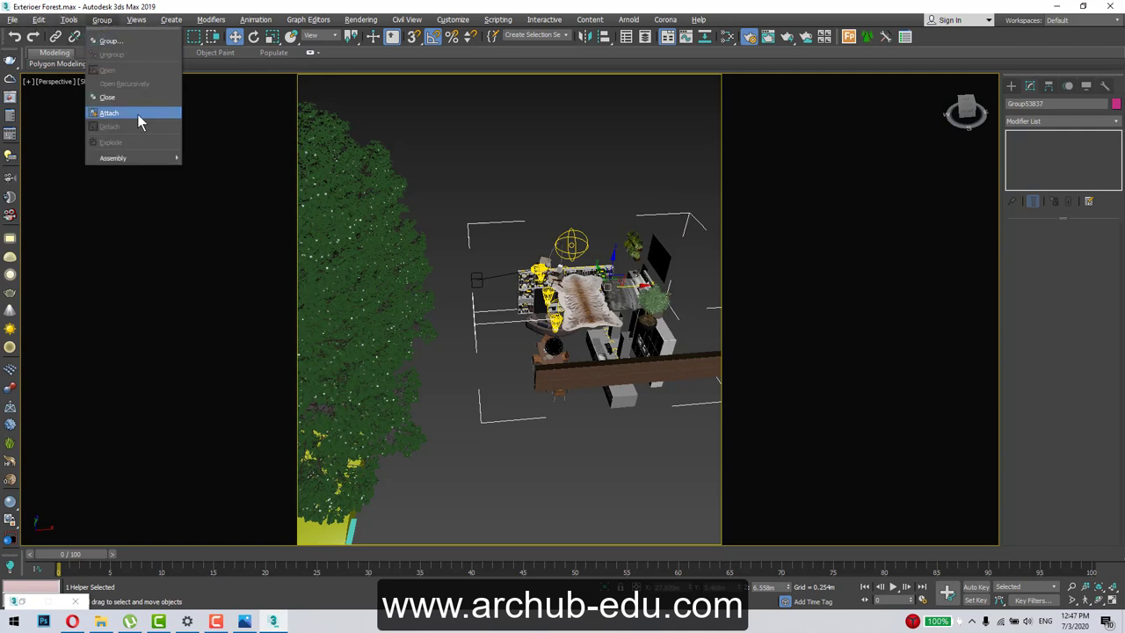
click(131, 96)
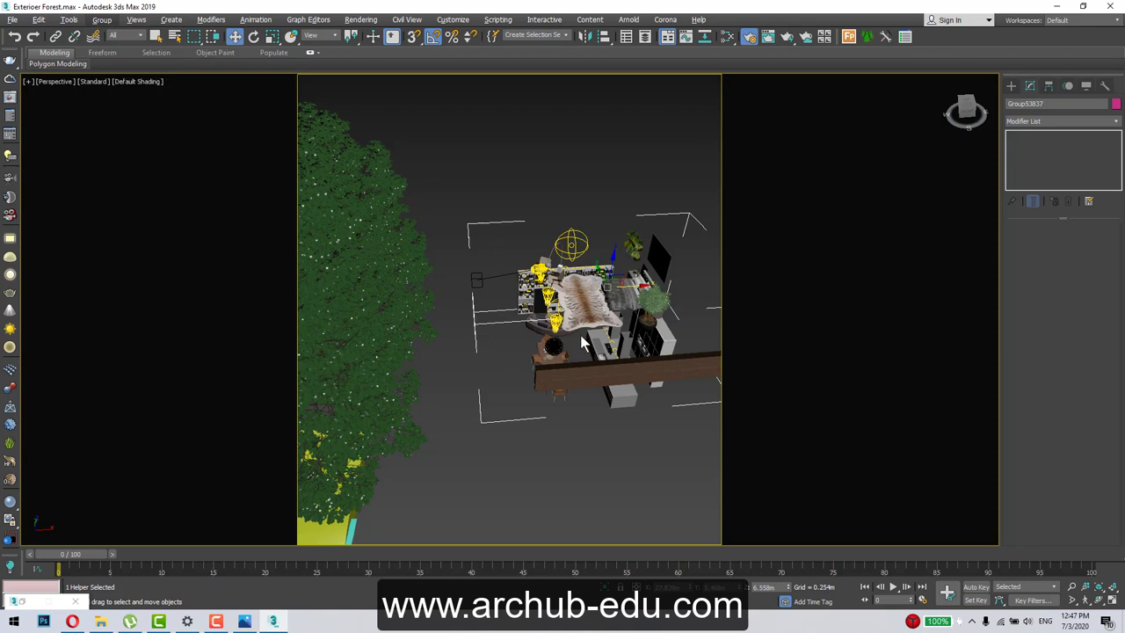
Frame the furniture pieces and make them individually selectable from the Group menu.
key(z)
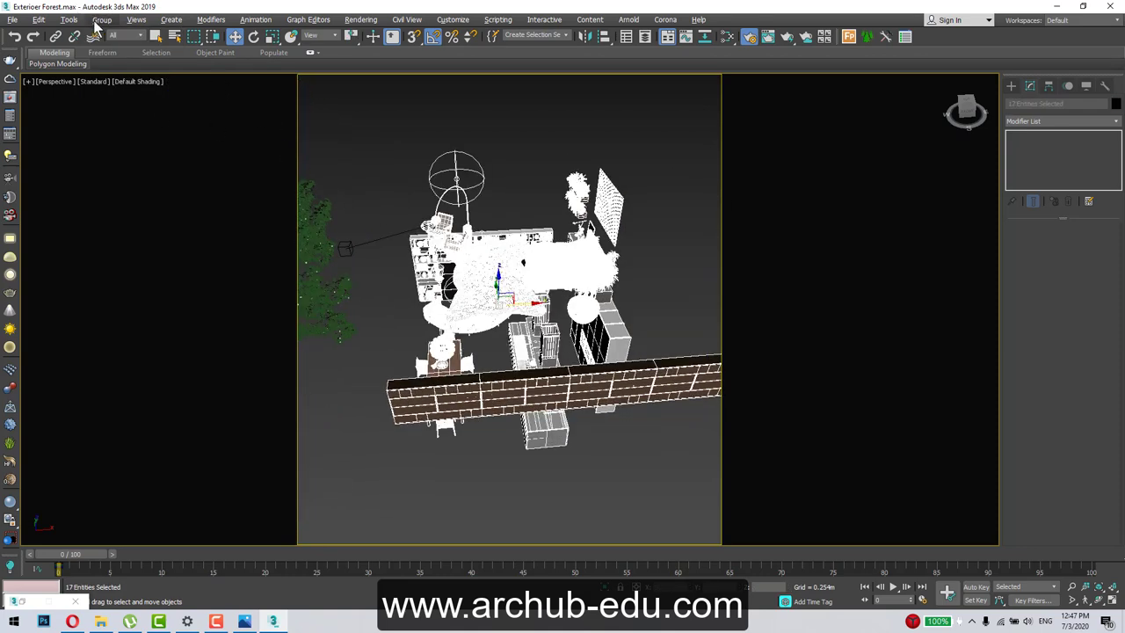
click(100, 21)
click(132, 54)
Select the rug, bed, headboard, wall picture, wall planter and potted plant together.
click(502, 288)
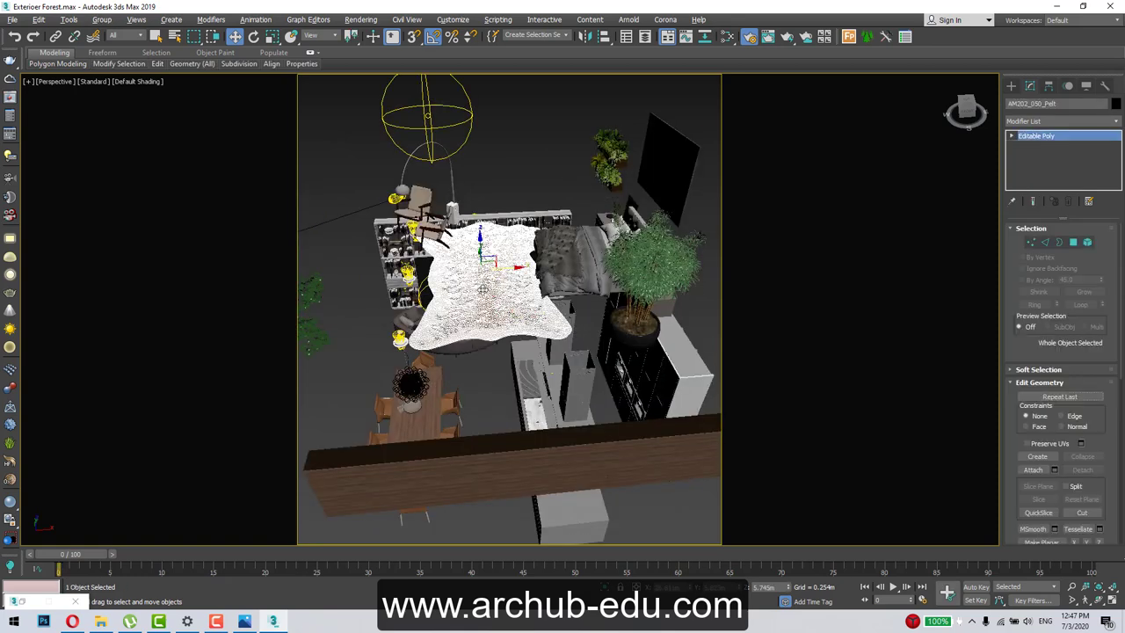
ctrl+click(536, 227)
ctrl+click(563, 149)
ctrl+click(479, 171)
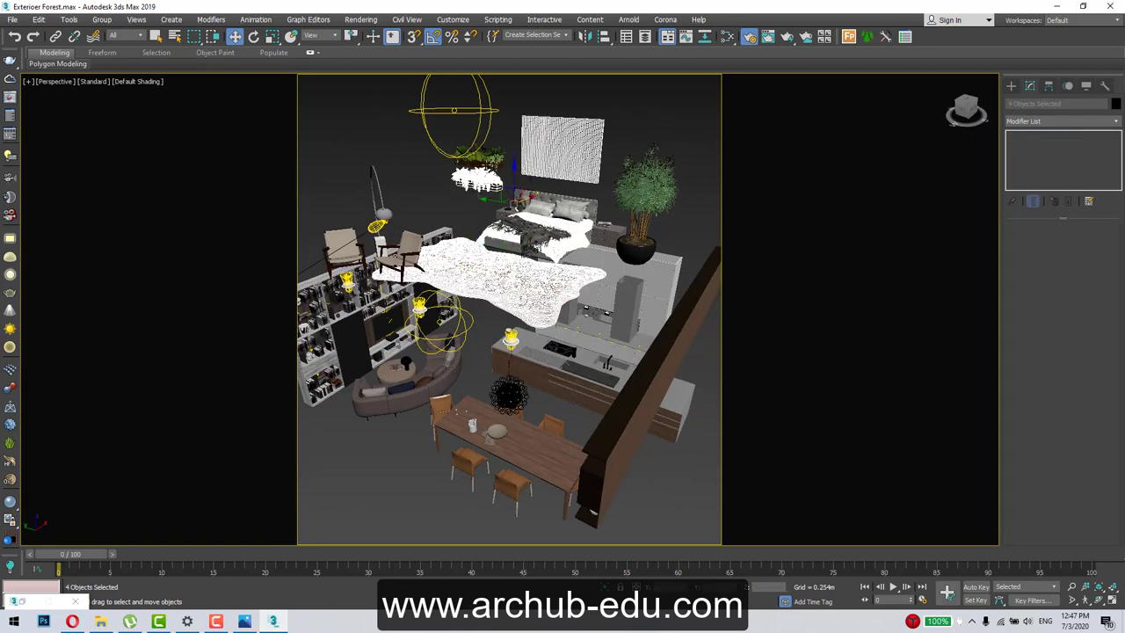
ctrl+click(527, 201)
ctrl+click(618, 237)
ctrl+click(557, 212)
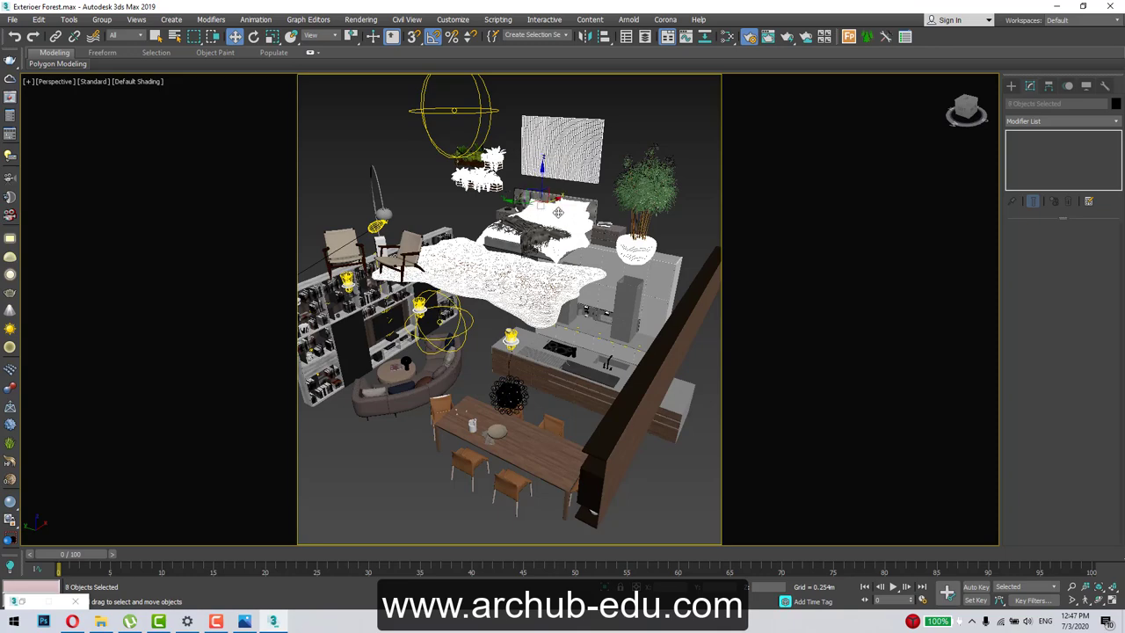
scroll(536, 228, up, 3)
ctrl+click(540, 191)
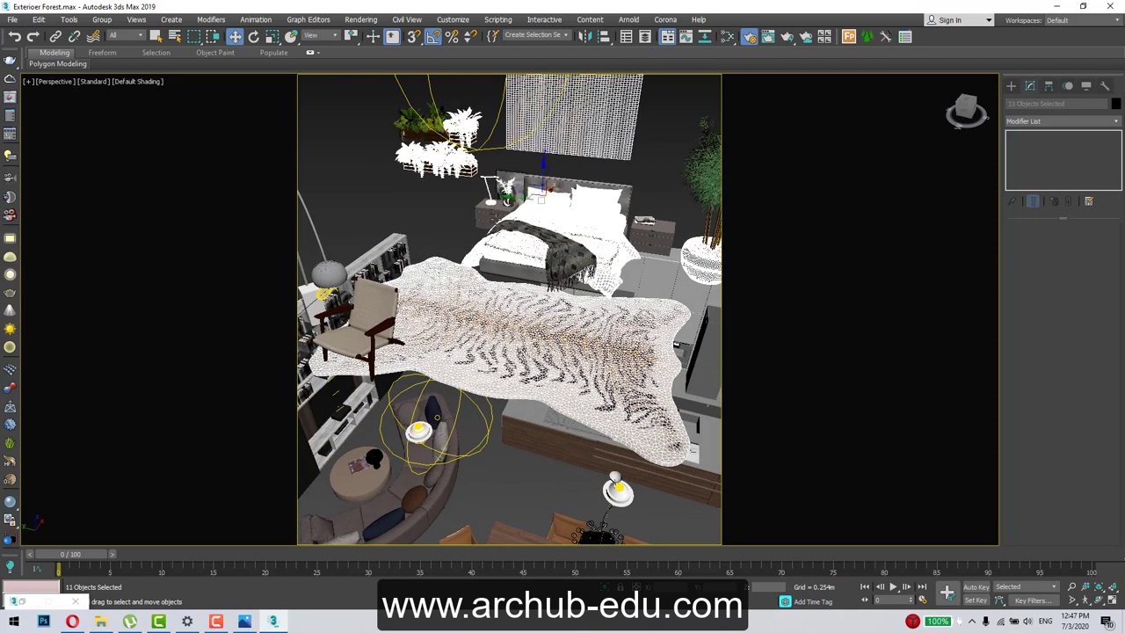
scroll(536, 228, down, 3)
Add both armchairs, the arc floor lamp, hanging planter shelf and potted tree to the selection.
alt+middle_drag(537, 228, 466, 235)
ctrl+click(439, 248)
ctrl+click(373, 252)
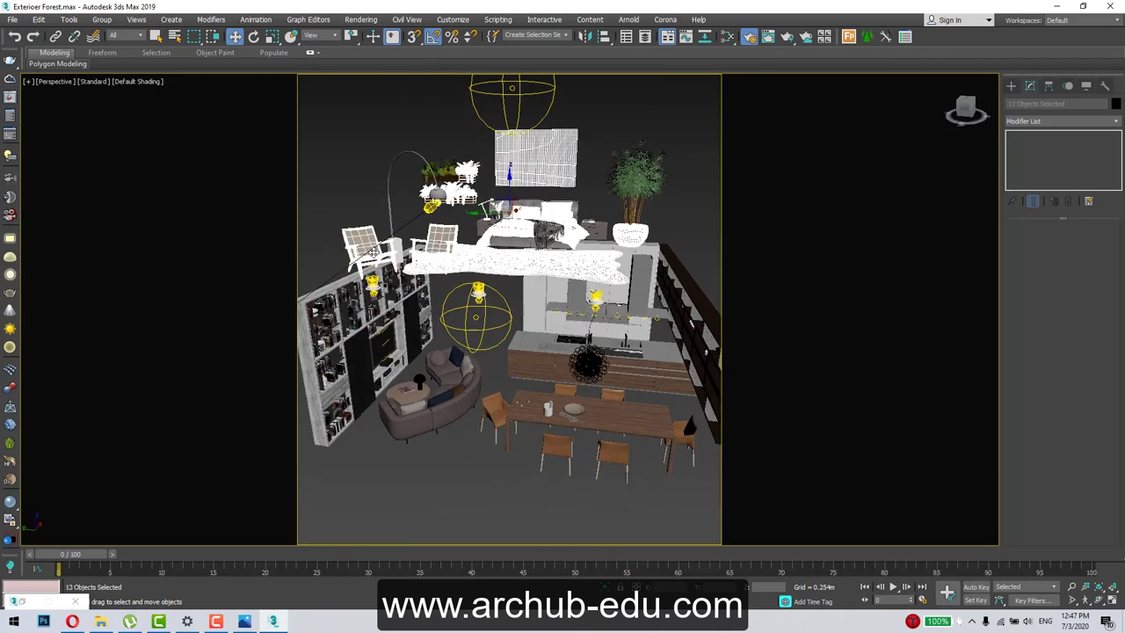
ctrl+click(390, 192)
ctrl+click(425, 214)
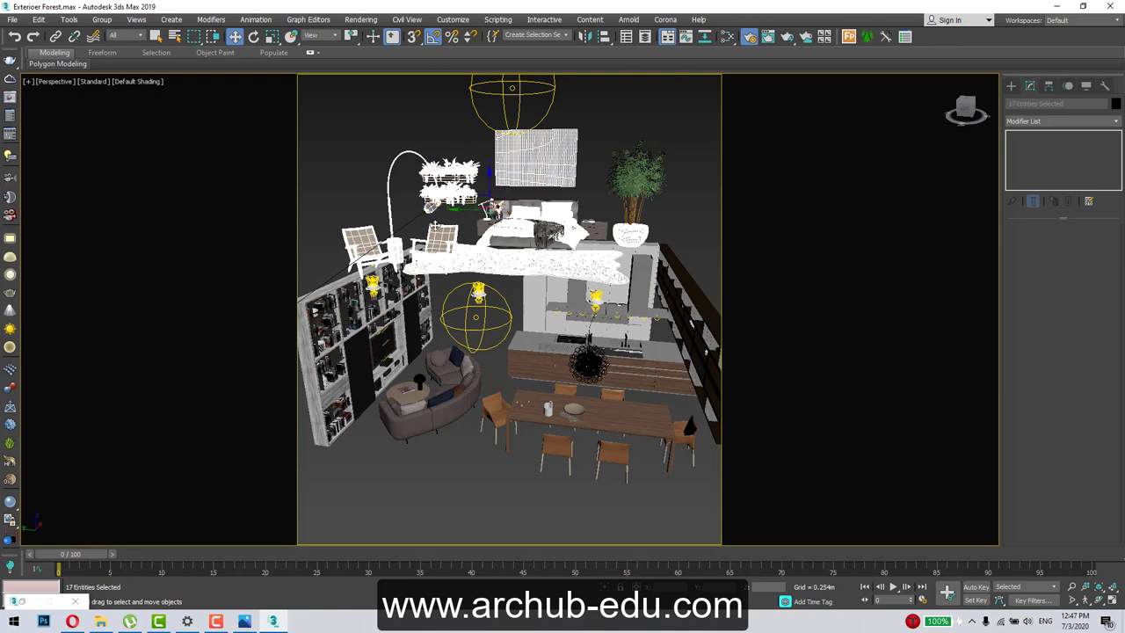
alt+middle_drag(470, 232, 477, 225)
ctrl+click(613, 185)
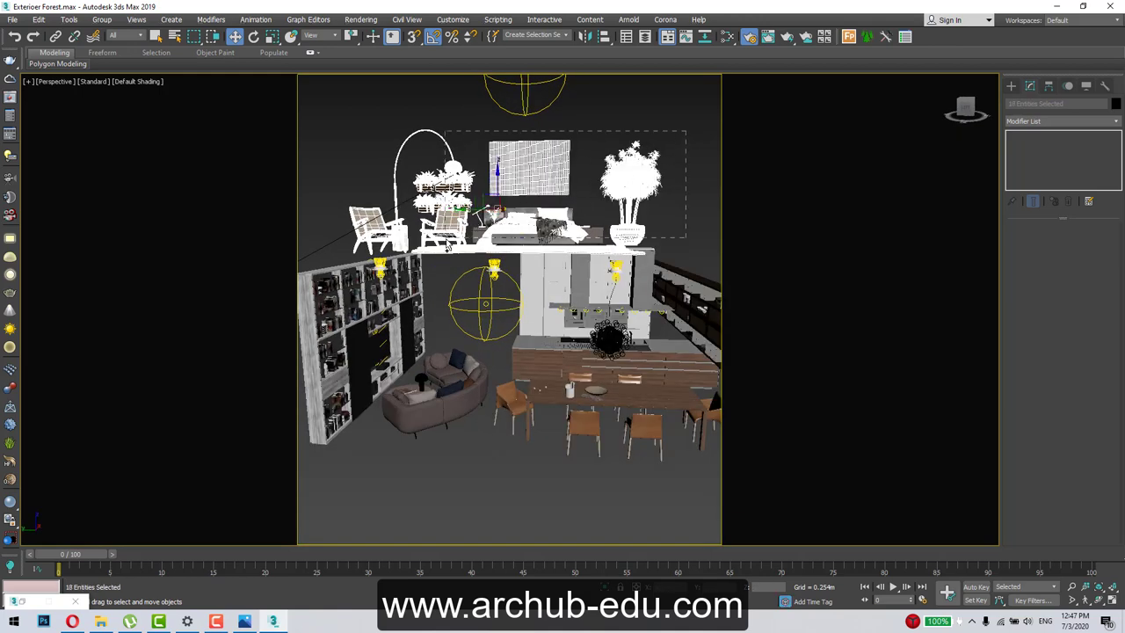
ctrl+click(457, 239)
alt+middle_drag(457, 239, 407, 280)
scroll(418, 268, down, 3)
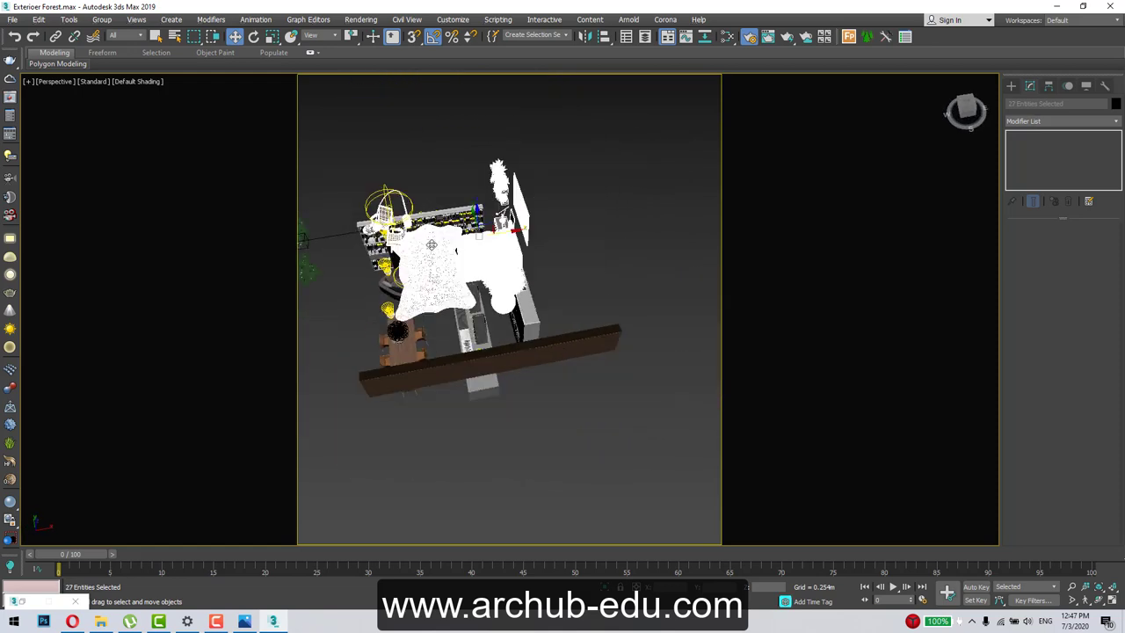
Drag the bedroom pieces aside and group them, confirming with OK.
drag(505, 230, 681, 191)
click(686, 215)
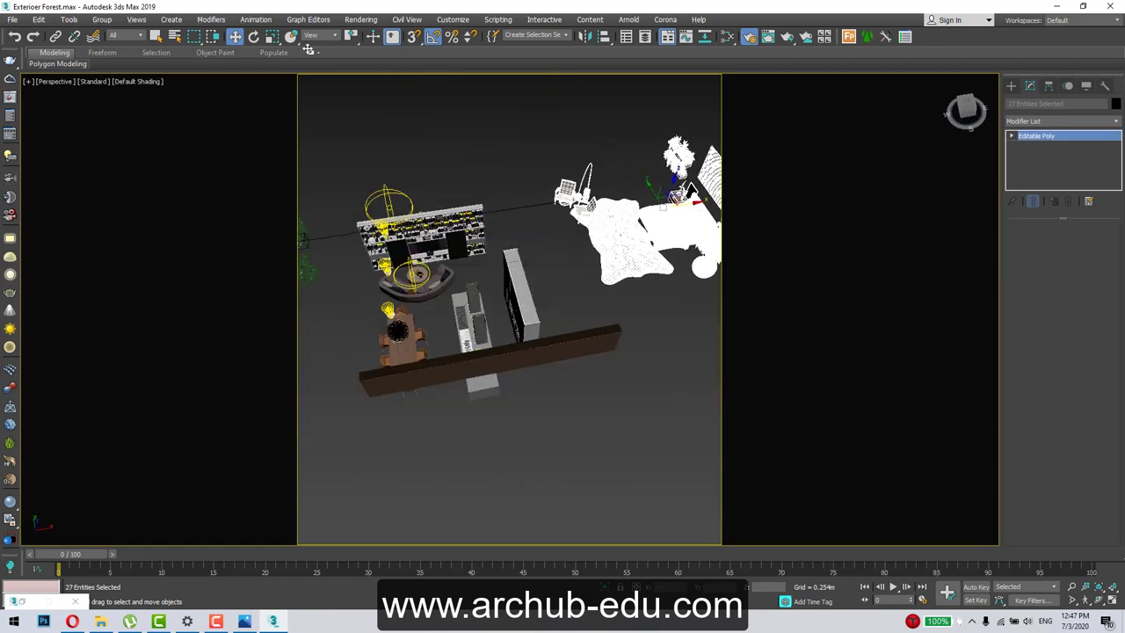
click(103, 20)
click(110, 39)
click(572, 329)
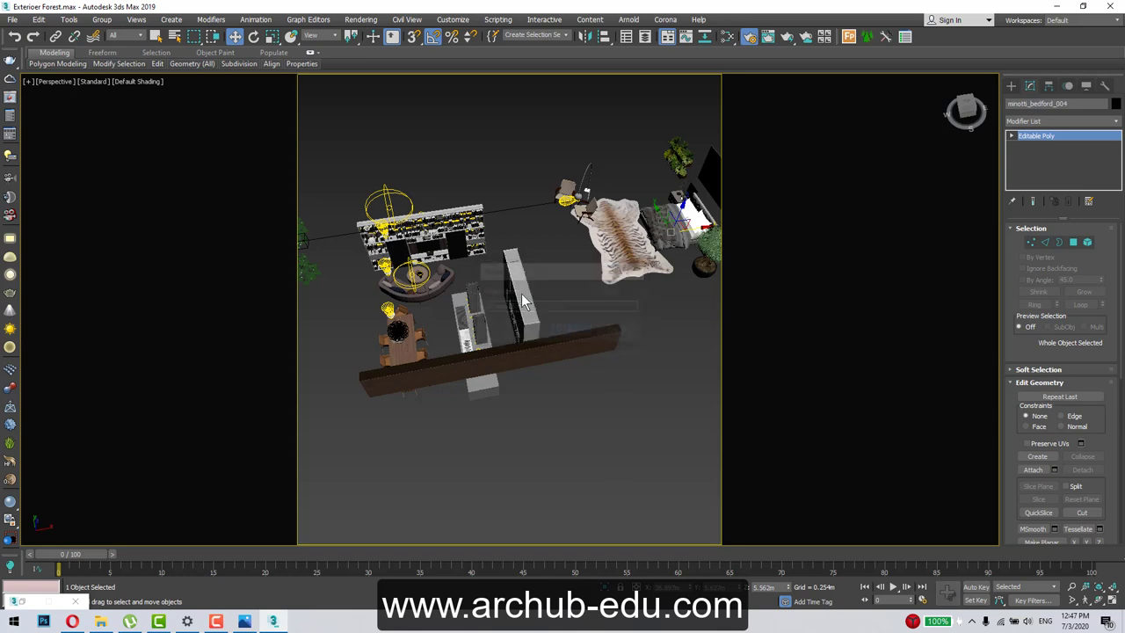
Undo back to the bedroom selection and group it as Group53836.
scroll(519, 293, down, 2)
scroll(510, 291, down, 2)
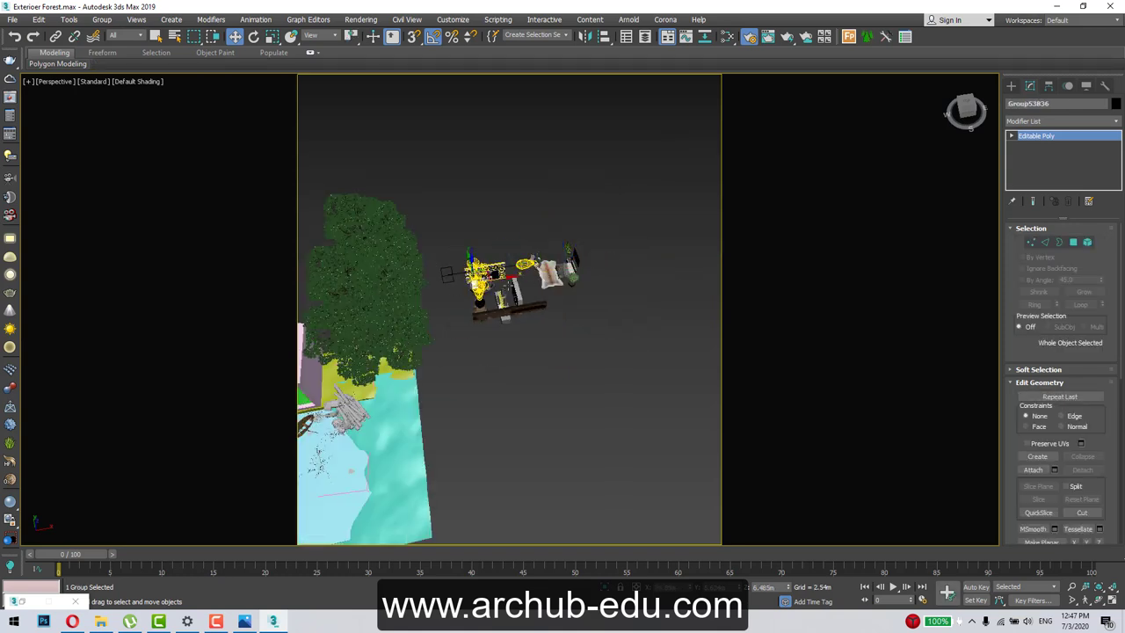
key(ctrl+z)
click(104, 19)
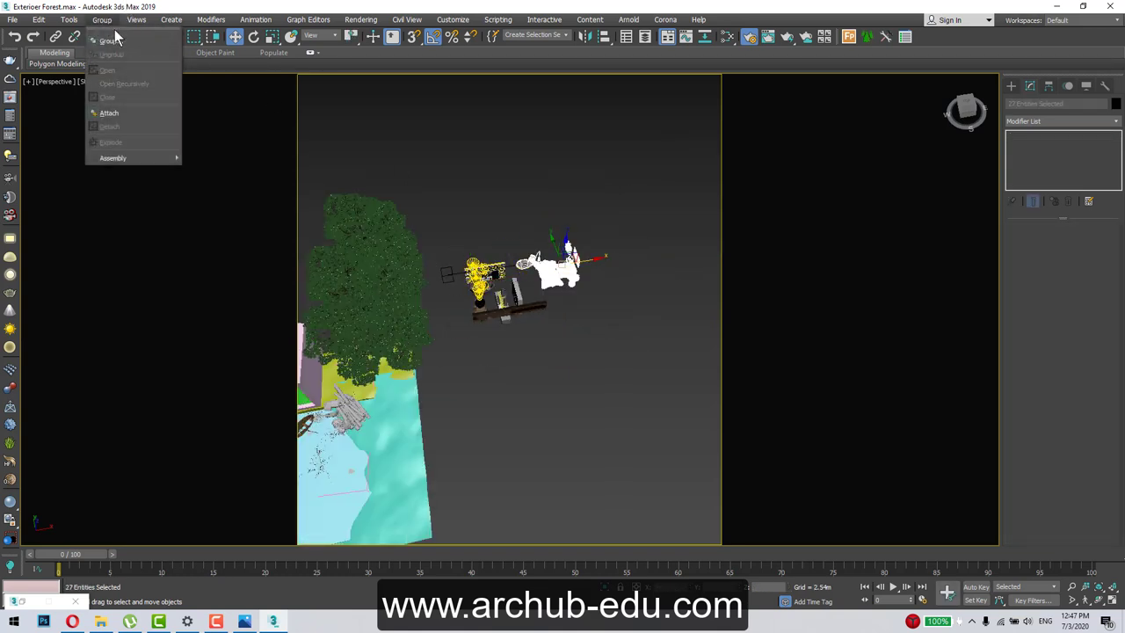
click(110, 40)
click(575, 328)
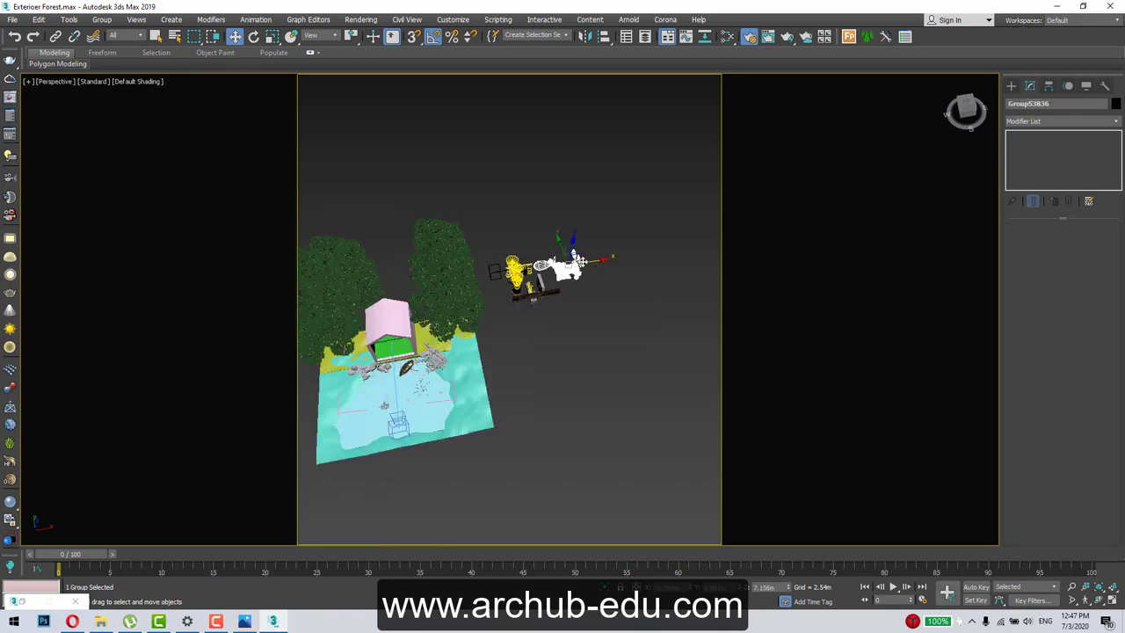
Move the bedroom group onto the pink house and hide the house shell.
drag(587, 275, 399, 318)
scroll(381, 308, up, 3)
click(379, 313)
right_click(378, 313)
click(404, 273)
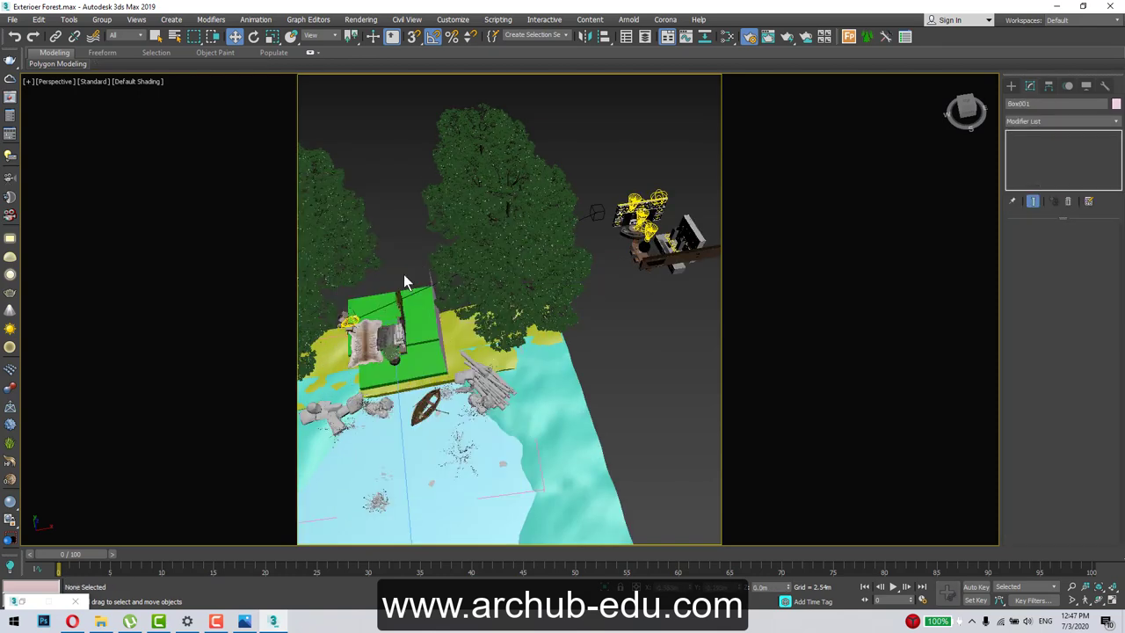
scroll(387, 343, up, 4)
Rotate Group53836 by 90 degrees and move it up onto the green floor.
click(386, 348)
key(e)
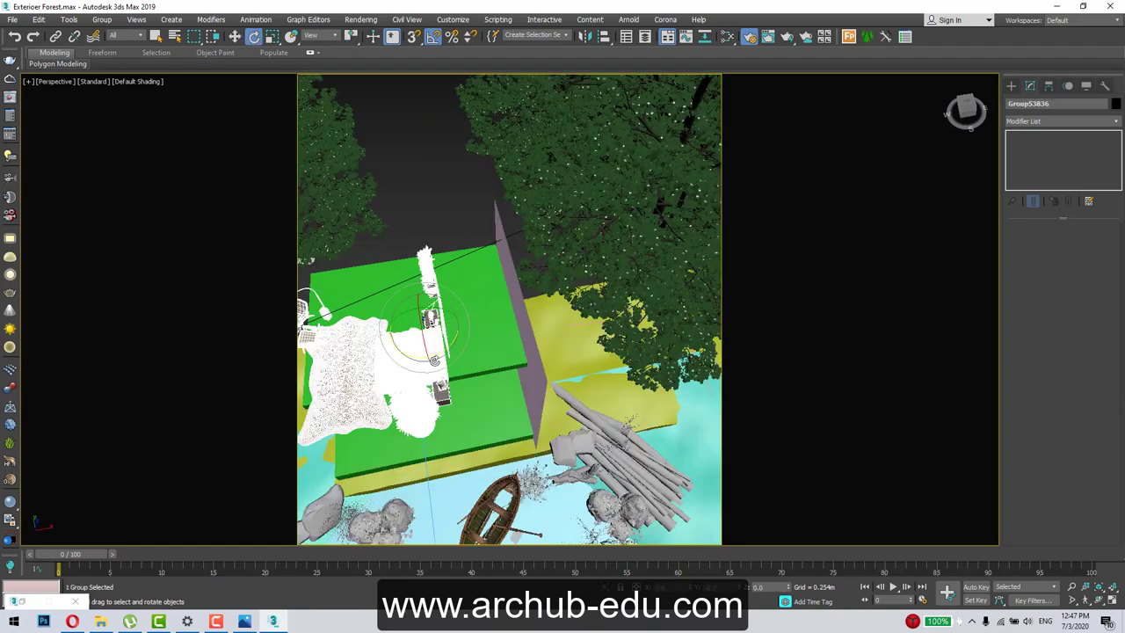
mouse_move(434, 360)
mouse_down()
mouse_move(471, 307)
mouse_move(444, 255)
mouse_up()
key(w)
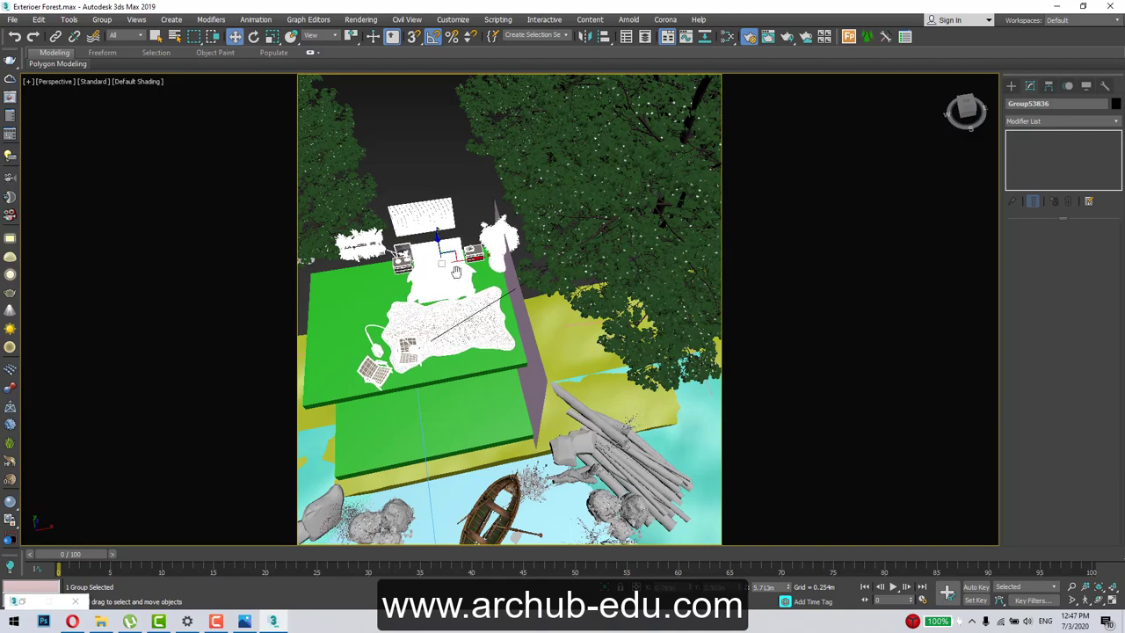
mouse_move(444, 255)
alt+middle_down()
mouse_move(557, 250)
mouse_move(504, 239)
mouse_move(557, 250)
mouse_move(397, 325)
alt+middle_up()
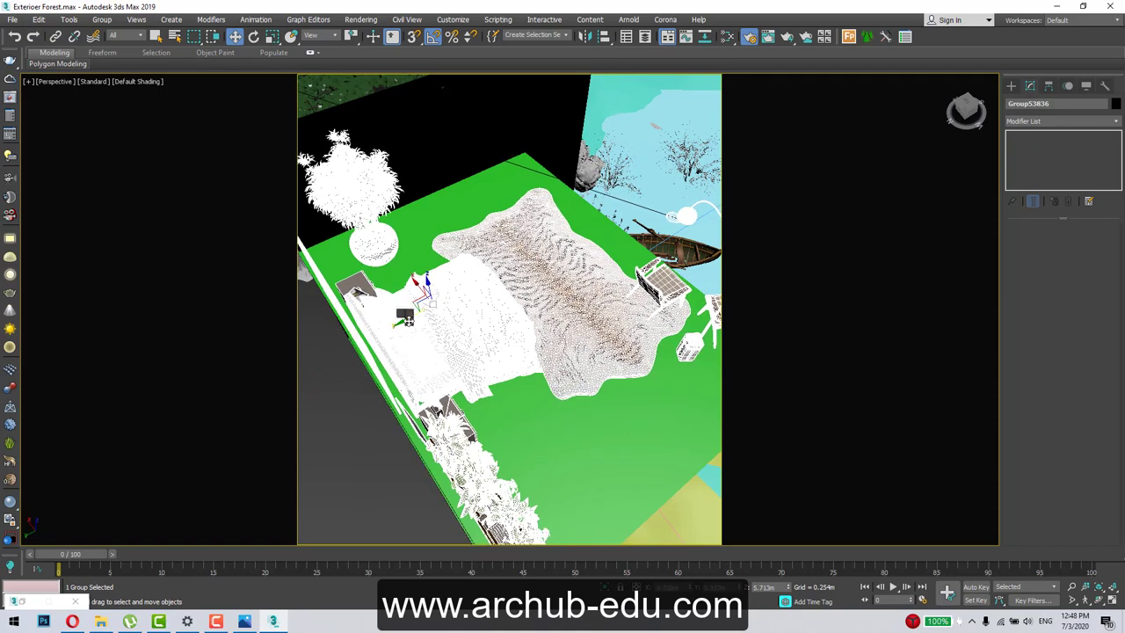
Isolate the furniture group for inspection, orbit out, then view through VRayCam001.
right_click(410, 294)
click(442, 269)
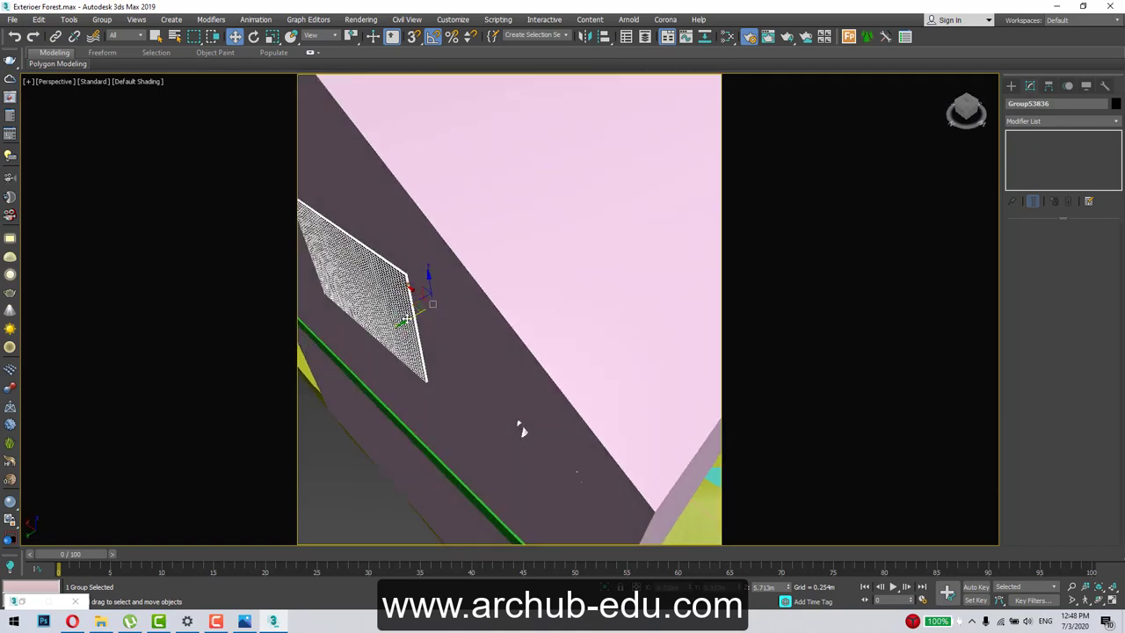
alt+middle_drag(409, 319, 243, 288)
scroll(243, 288, down, 3)
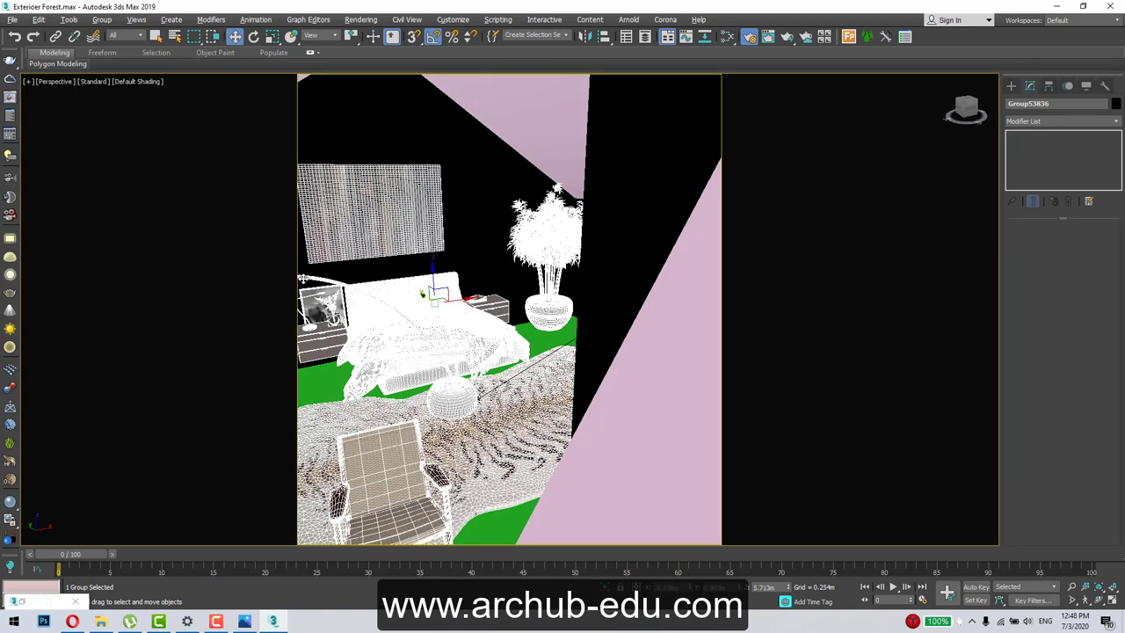
key(c)
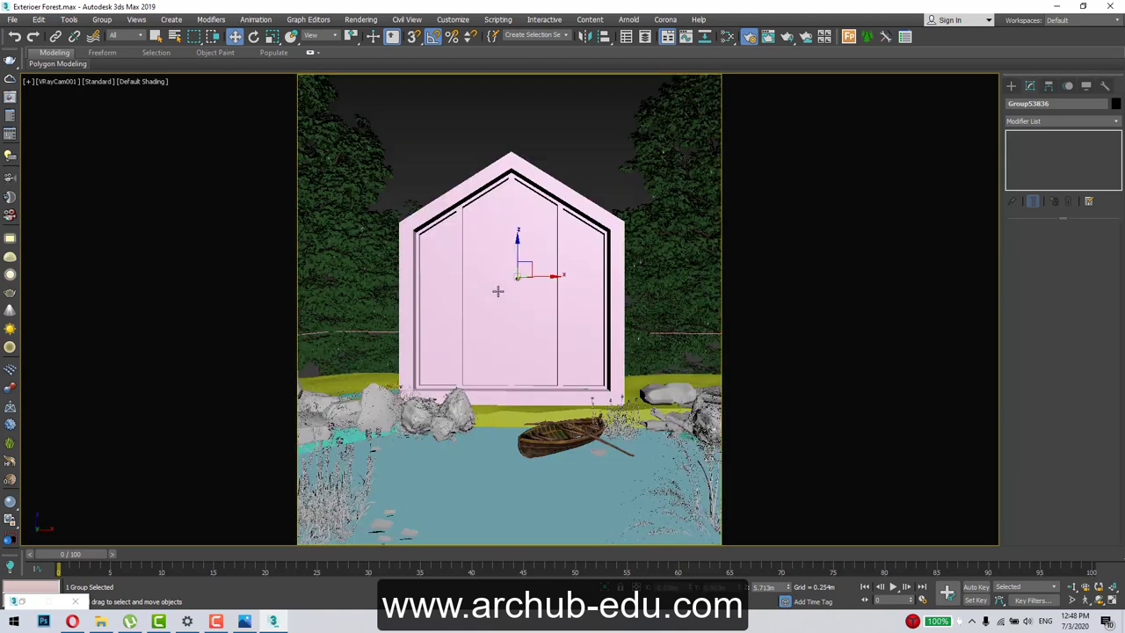
Hide the house's front wall and use Align (Alt+A) to lower the furniture group inside.
right_click(530, 303)
click(550, 256)
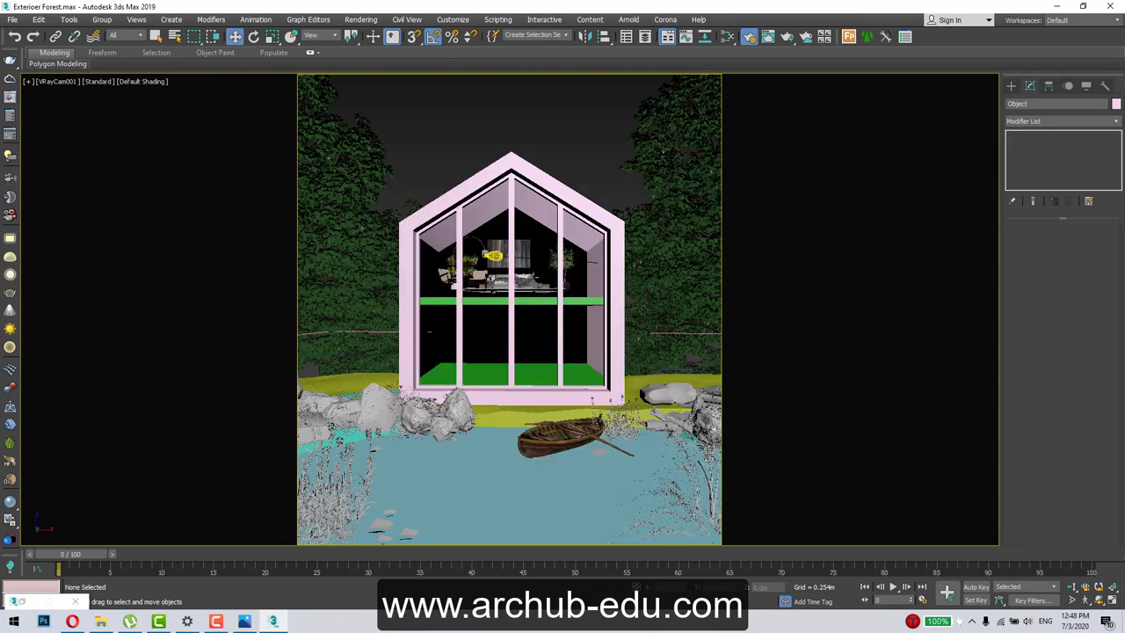
click(518, 256)
key(alt+a)
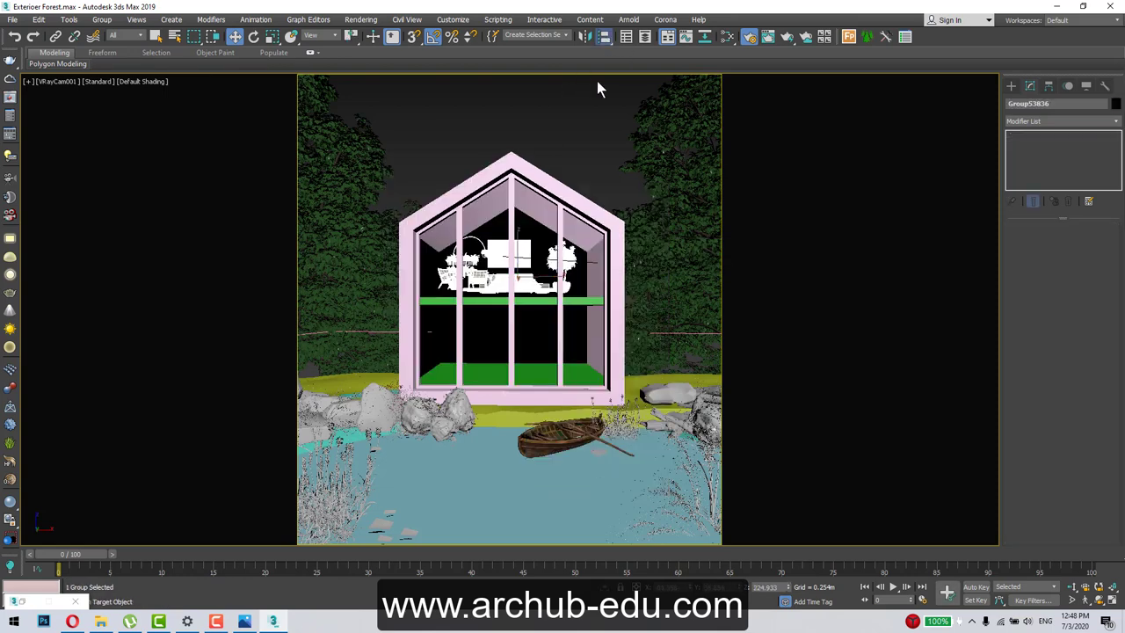
click(559, 330)
click(732, 413)
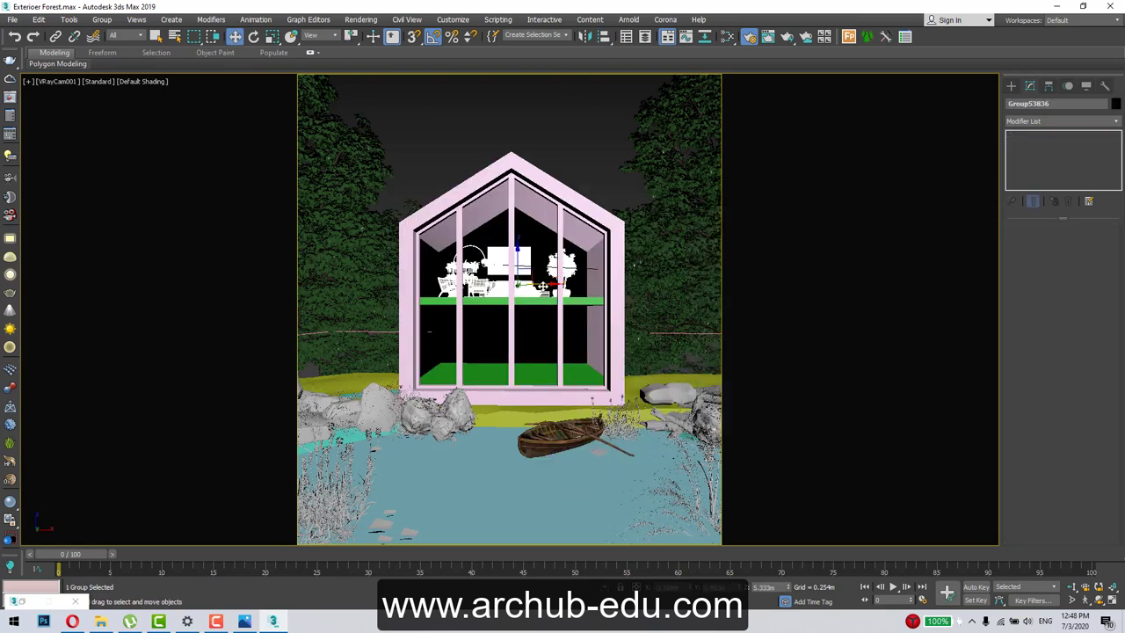
click(543, 284)
In perspective view, delete the brick block and leftover piece at the bench's right end.
key(p)
scroll(510, 316, down, 5)
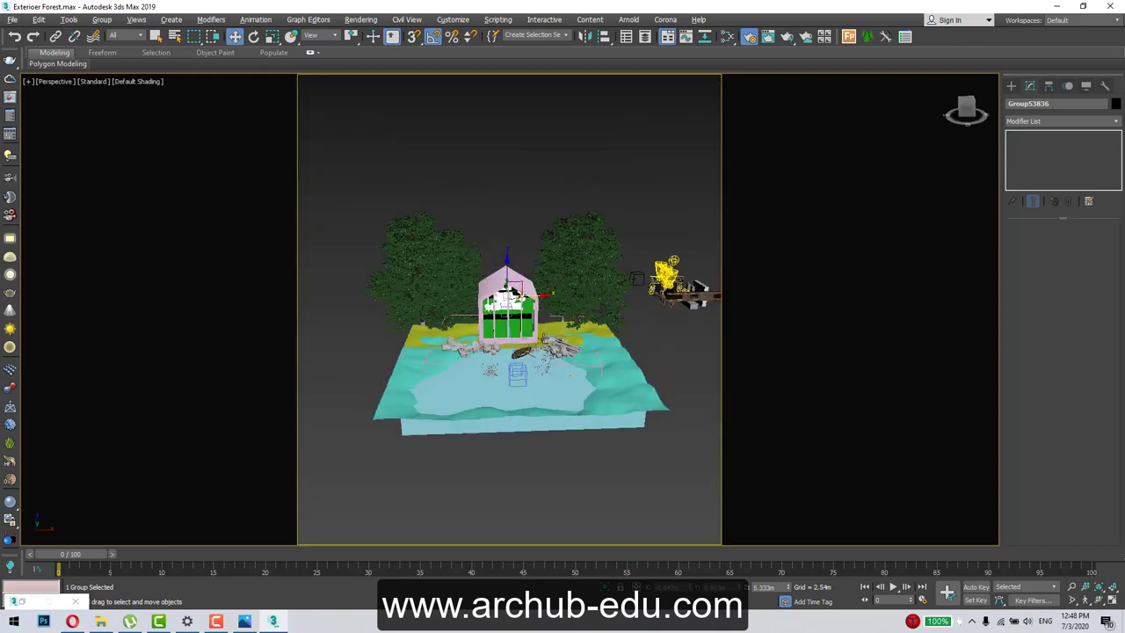
mouse_move(527, 324)
alt+middle_down()
mouse_move(590, 323)
mouse_move(594, 361)
alt+middle_up()
scroll(592, 325, up, 5)
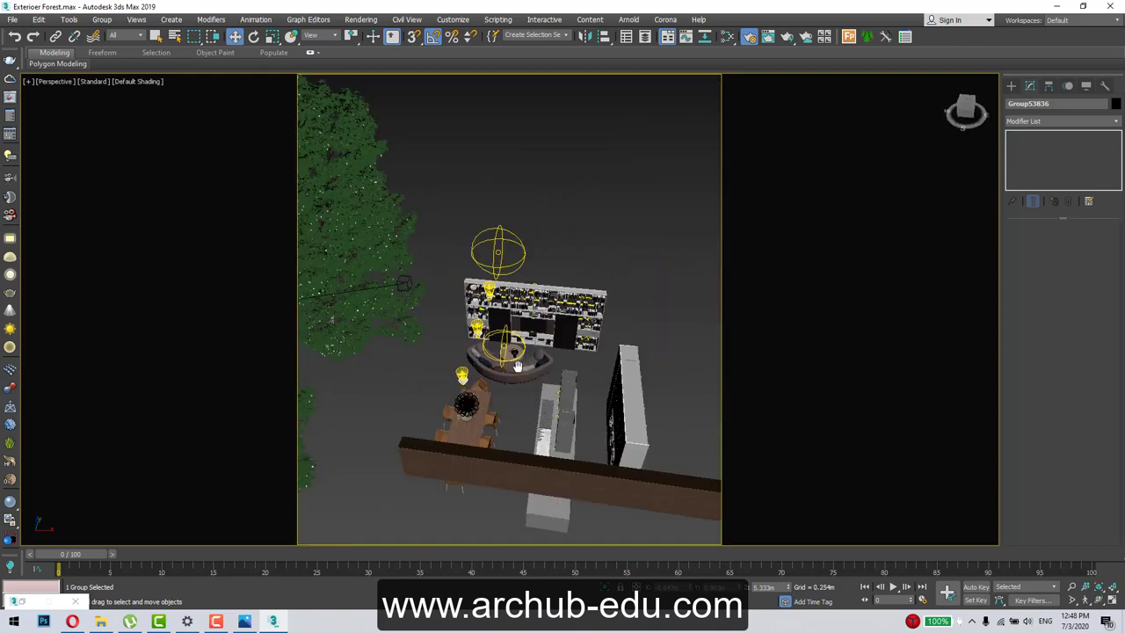
click(594, 360)
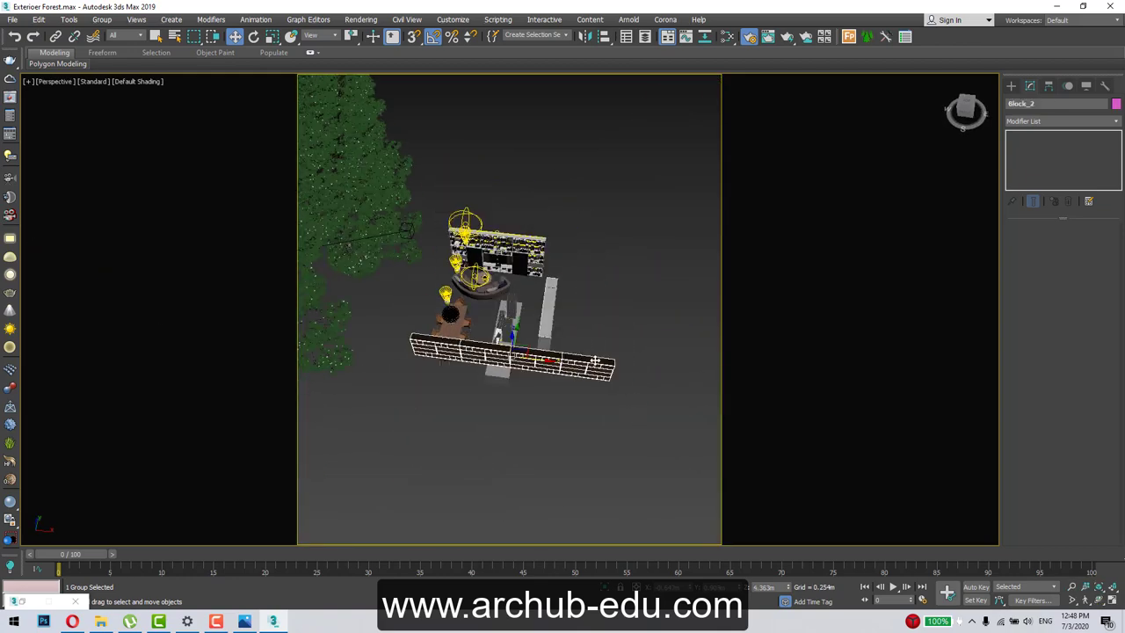
click(128, 35)
click(127, 35)
click(128, 35)
click(532, 397)
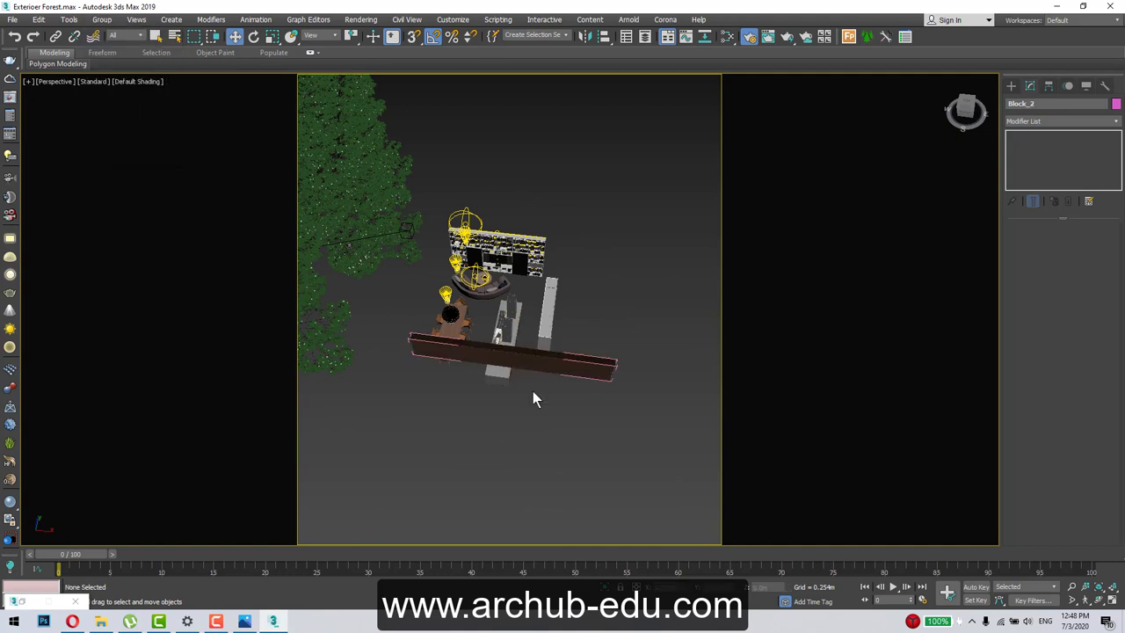
click(587, 369)
key(Delete)
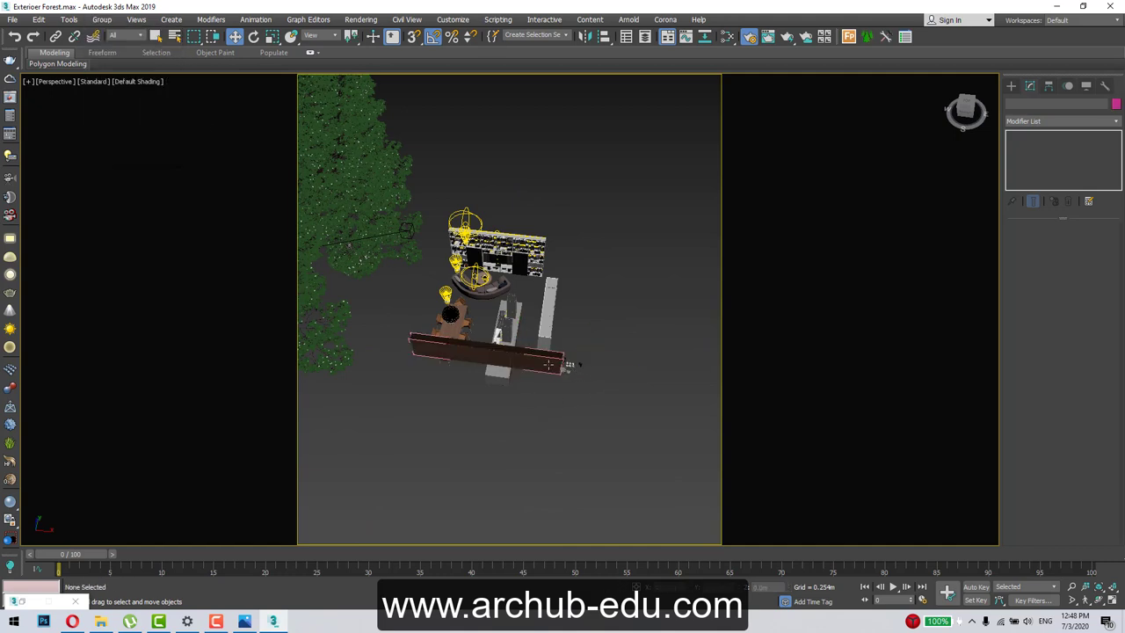
click(538, 356)
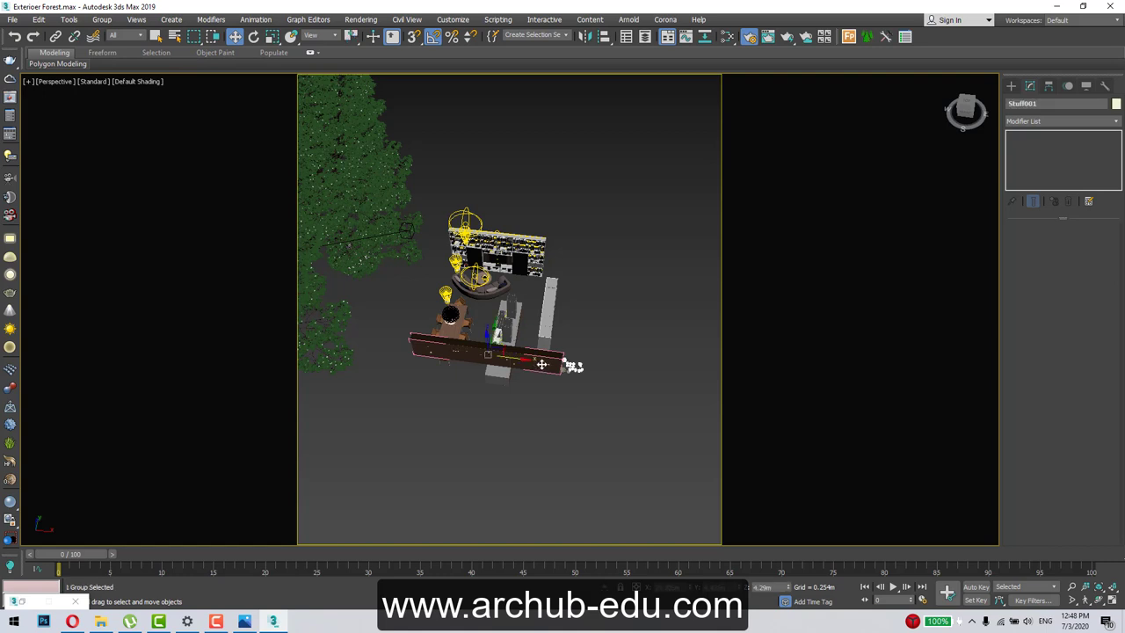
key(Delete)
Ungroup the furniture and regroup the remaining pieces as Group53837.
click(495, 356)
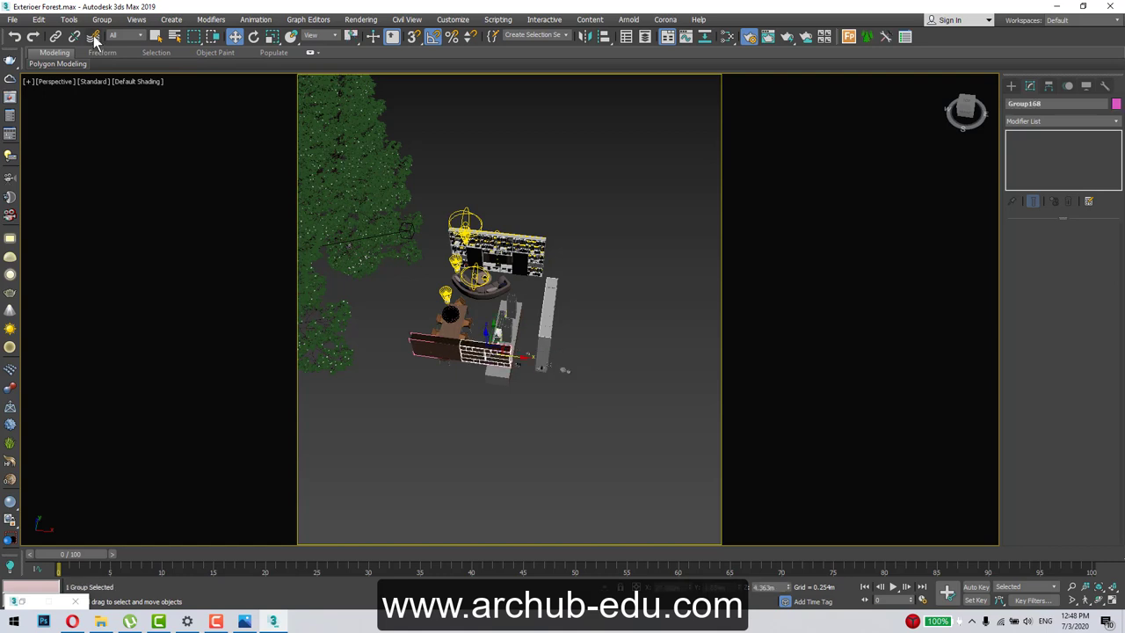
click(101, 19)
click(121, 90)
alt+middle_drag(506, 233, 545, 211)
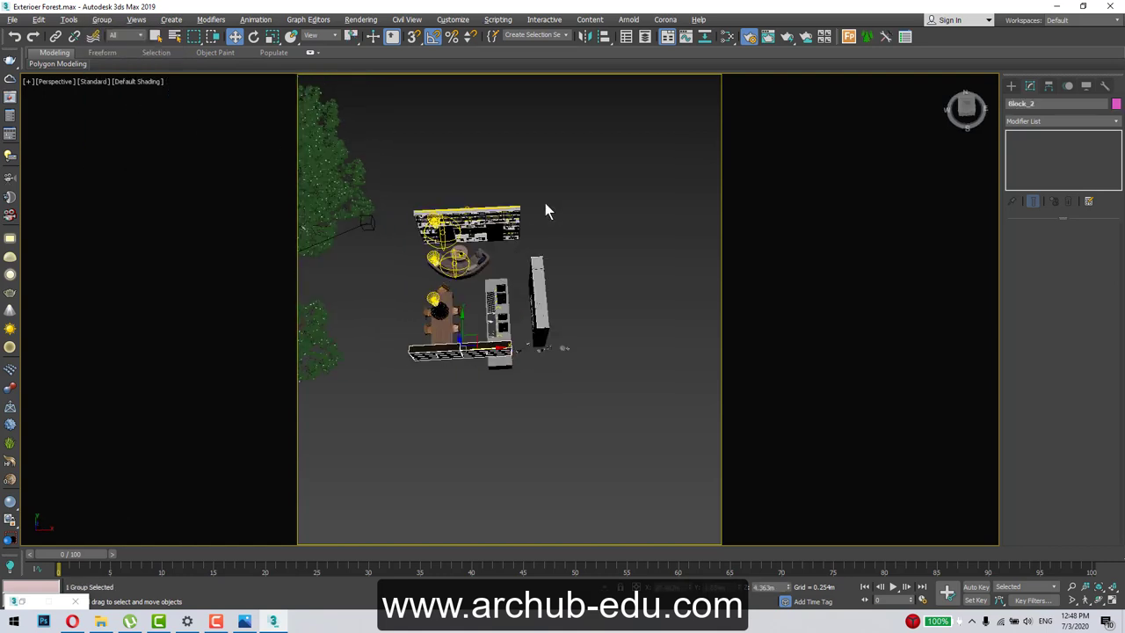
click(102, 19)
click(132, 58)
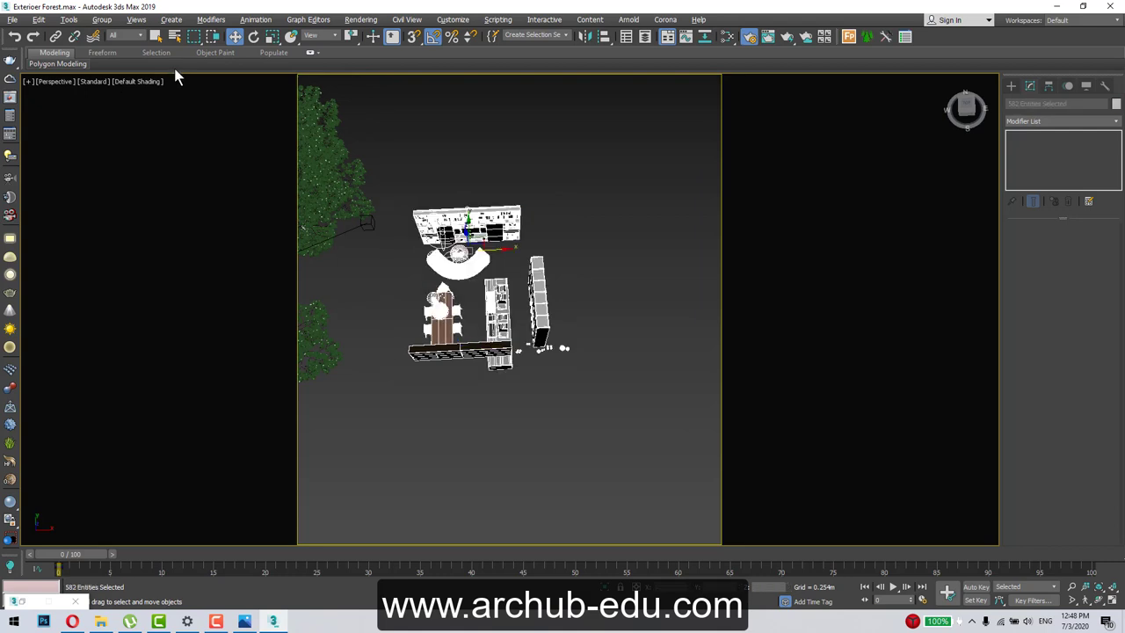
click(102, 19)
click(114, 41)
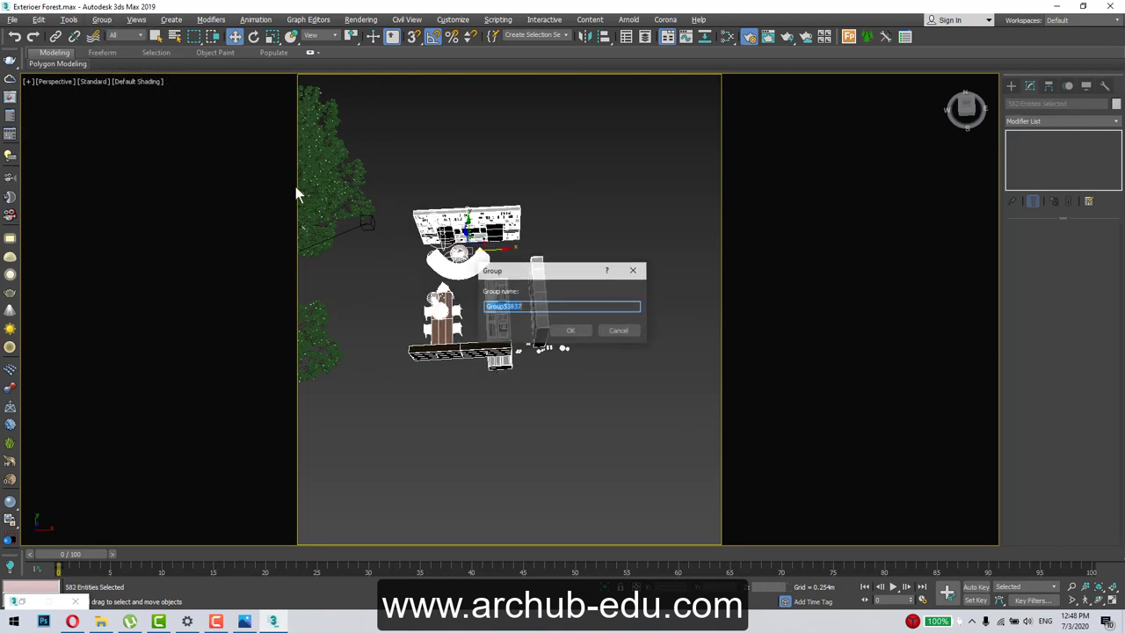
click(570, 331)
mouse_move(563, 281)
alt+middle_down()
mouse_move(630, 296)
mouse_move(563, 283)
alt+middle_up()
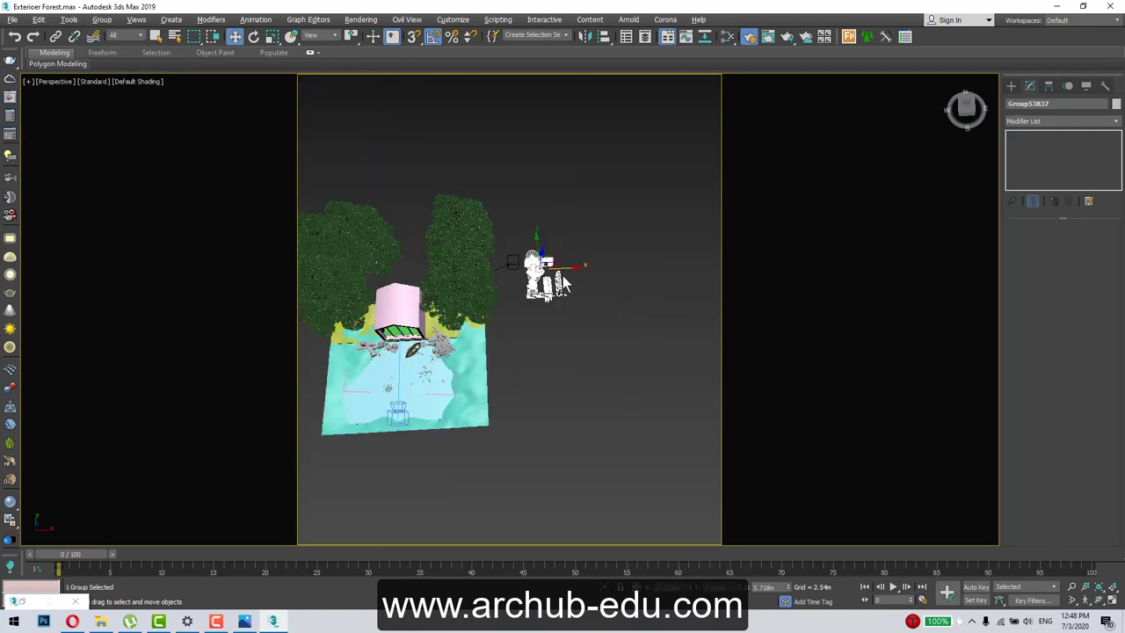
Move the furniture group over the pink house and rotate it 90 degrees.
drag(552, 269, 413, 278)
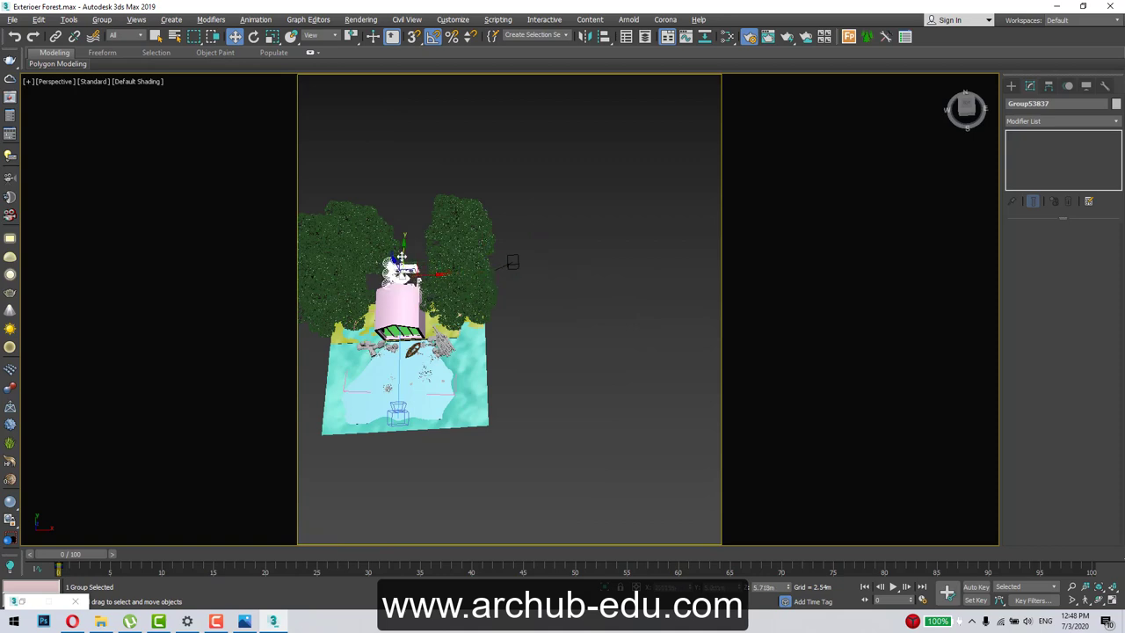
scroll(400, 341, up, 5)
key(e)
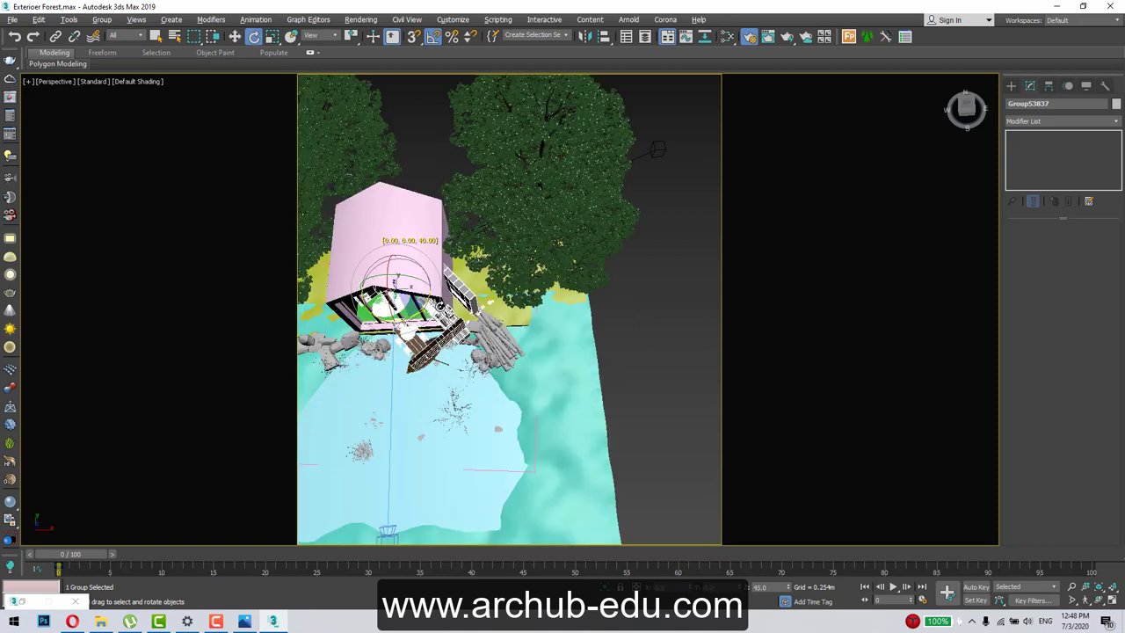
drag(413, 317, 435, 327)
mouse_move(435, 327)
middle_down()
mouse_move(474, 338)
mouse_move(545, 153)
middle_up()
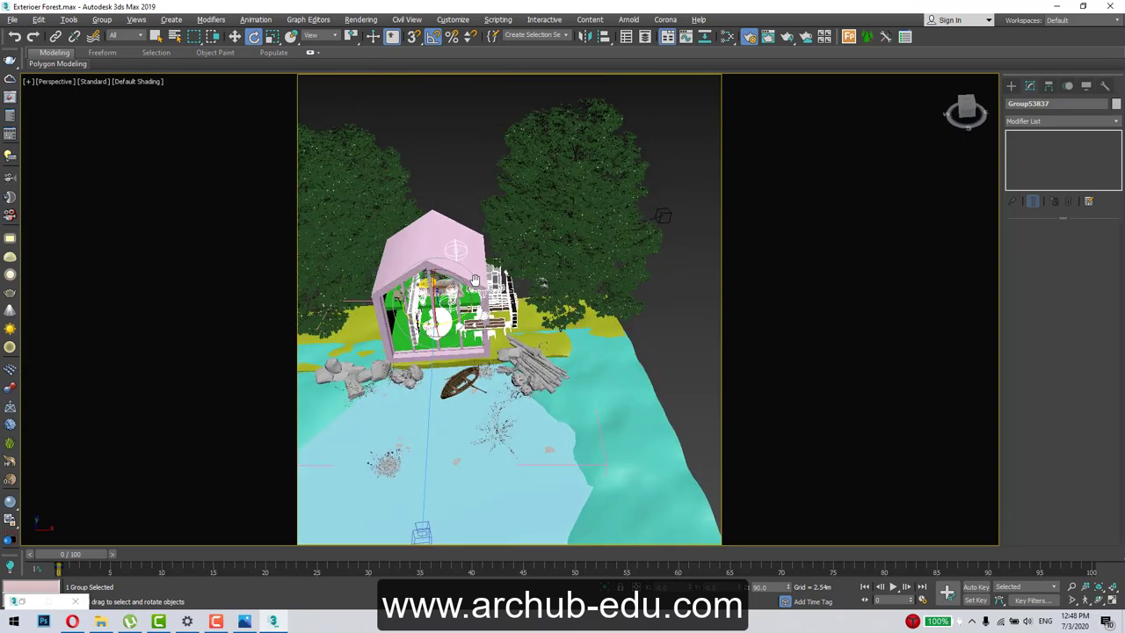
scroll(545, 154, up, 3)
Align the furniture group to the house and move it inside onto the green floor.
click(603, 37)
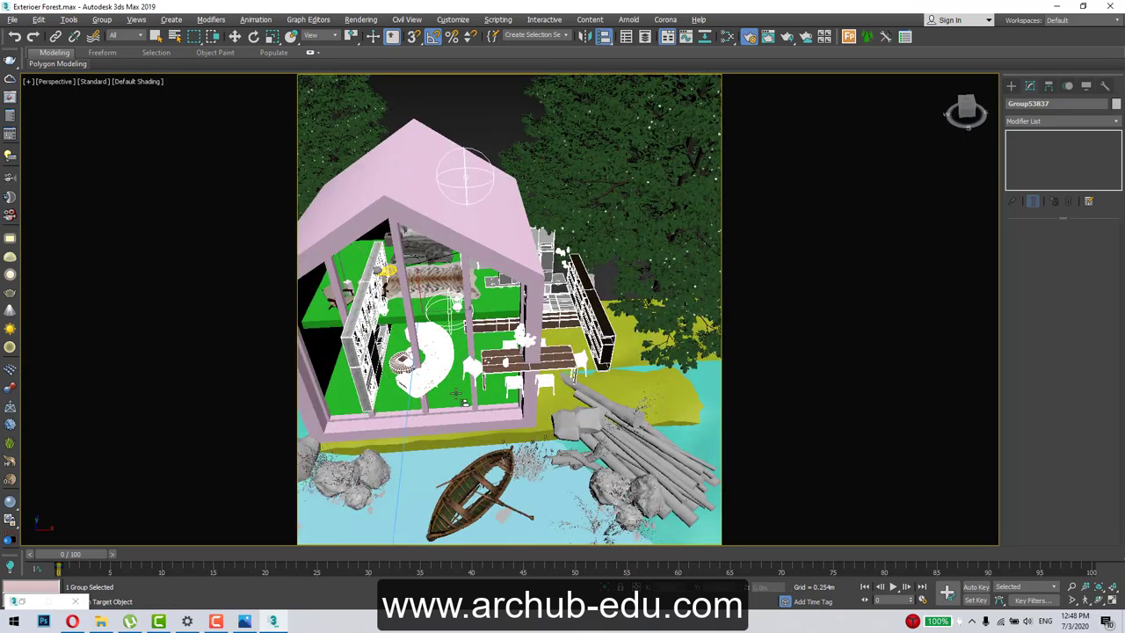
click(457, 399)
drag(432, 313, 420, 326)
click(439, 327)
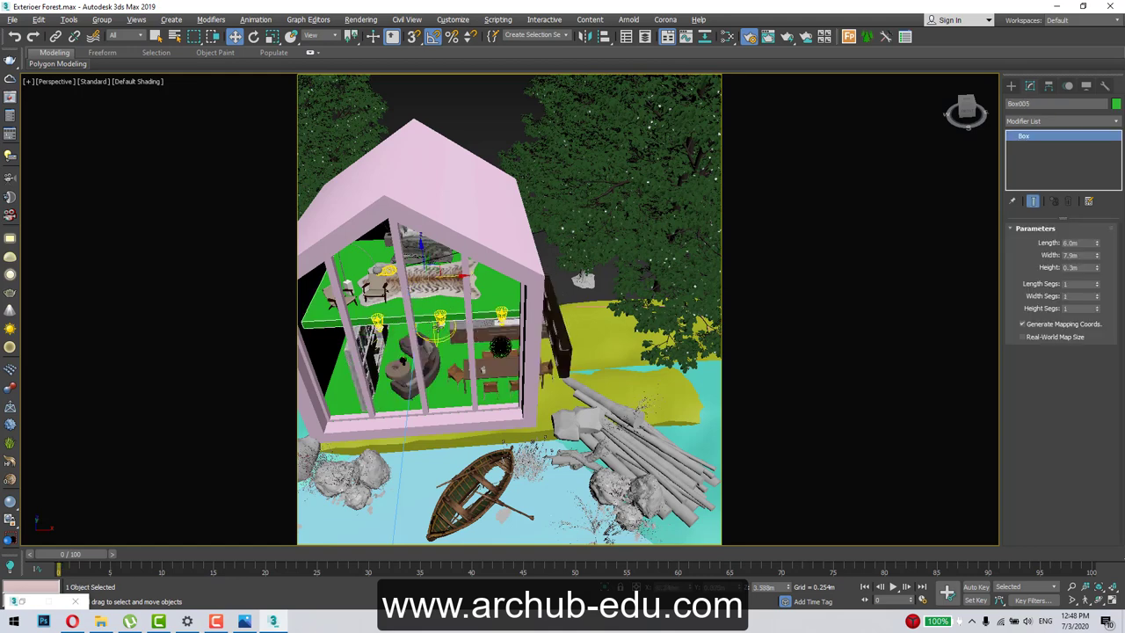
click(444, 330)
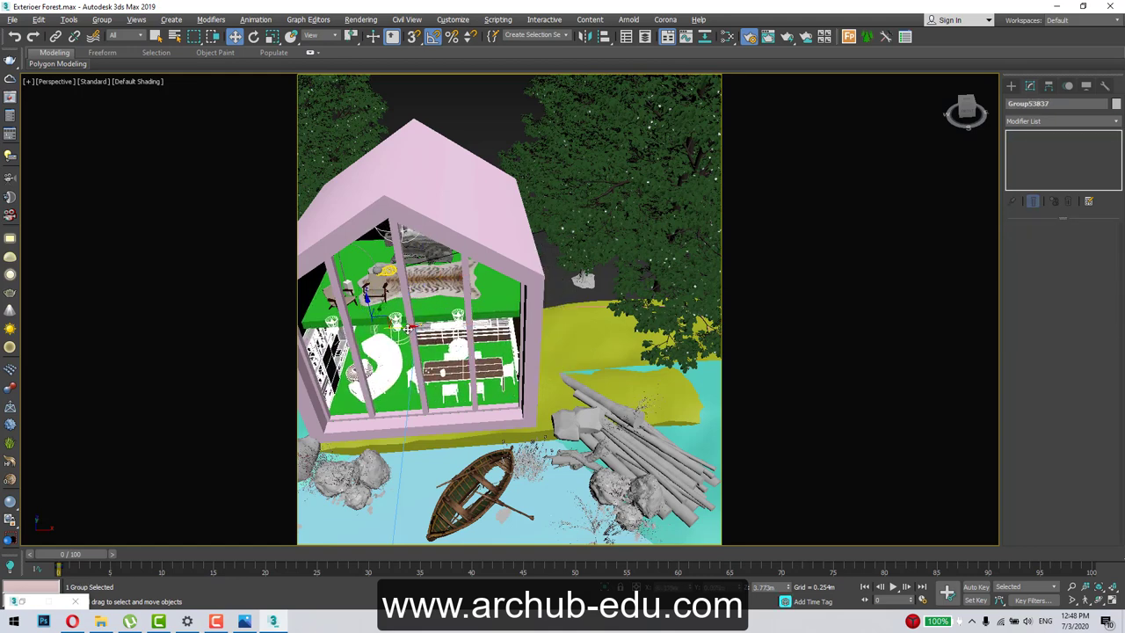
mouse_move(446, 321)
alt+middle_down()
mouse_move(397, 293)
mouse_move(456, 290)
mouse_move(472, 351)
alt+middle_up()
scroll(472, 351, up, 3)
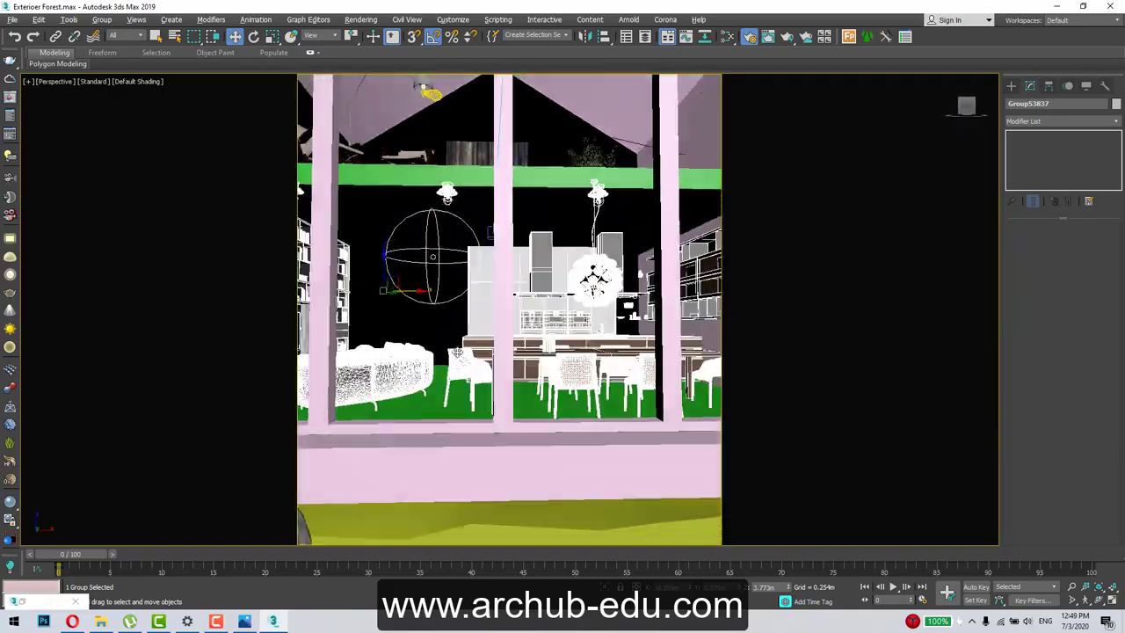
scroll(472, 352, up, 2)
scroll(472, 351, down, 3)
scroll(472, 352, down, 3)
scroll(472, 351, down, 3)
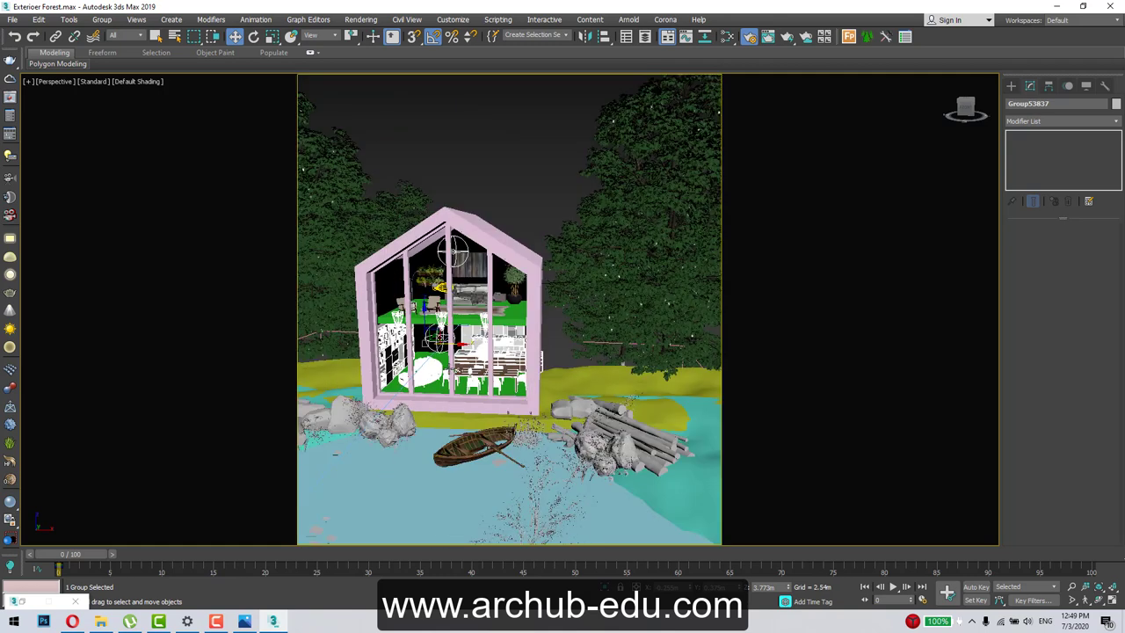
key(c)
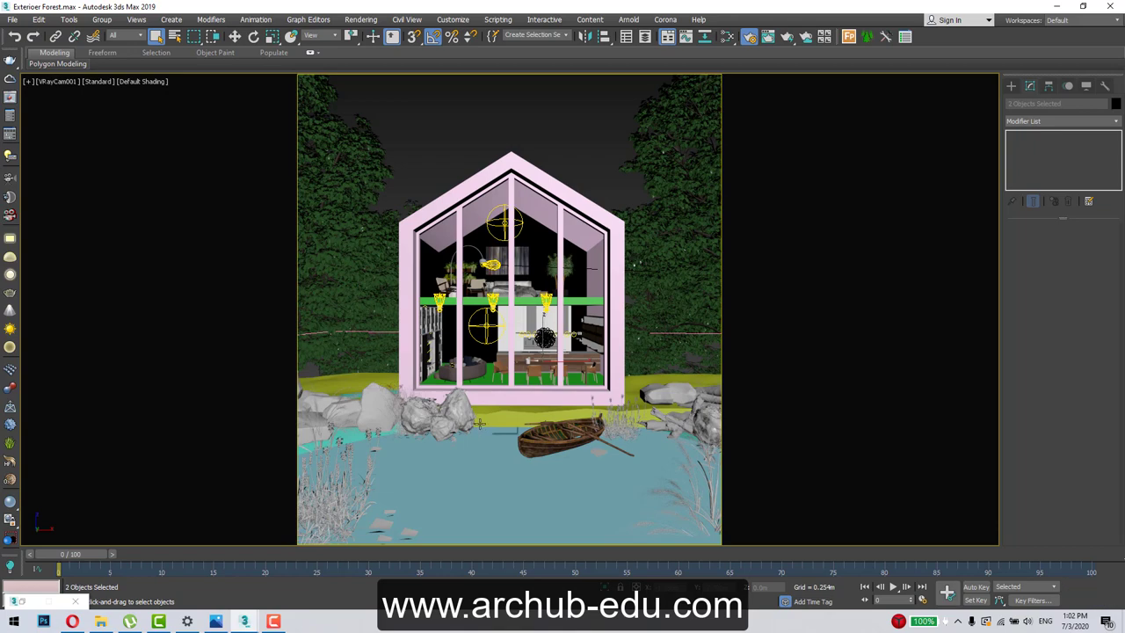
key(p)
alt+middle_drag(479, 428, 545, 386)
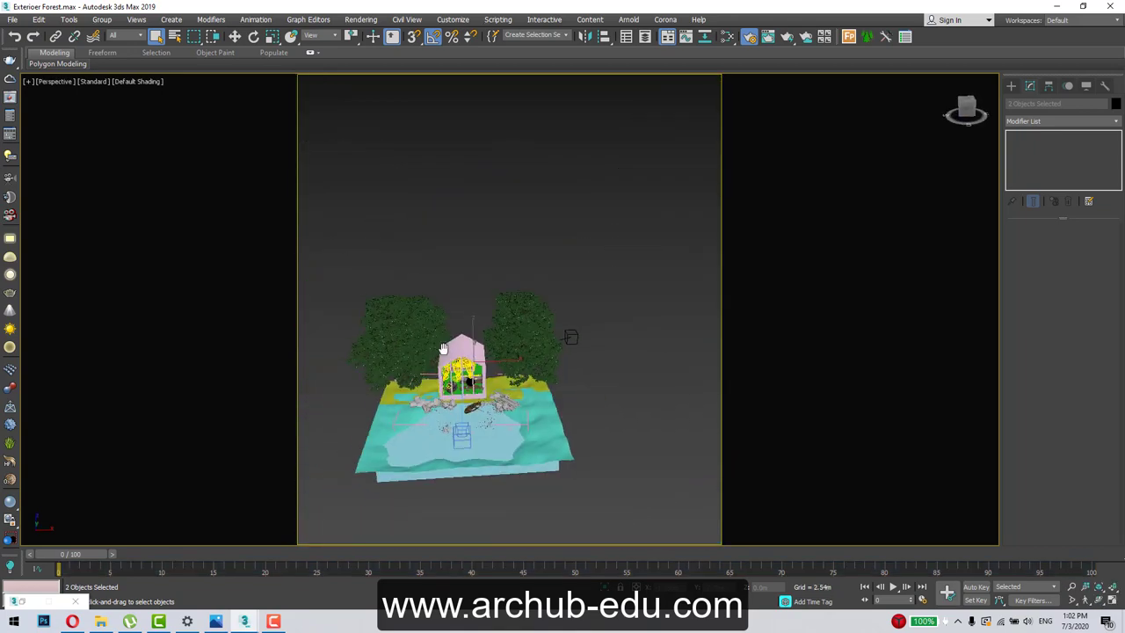
key(z)
mouse_move(482, 404)
alt+middle_down()
mouse_move(527, 417)
mouse_move(503, 377)
alt+middle_up()
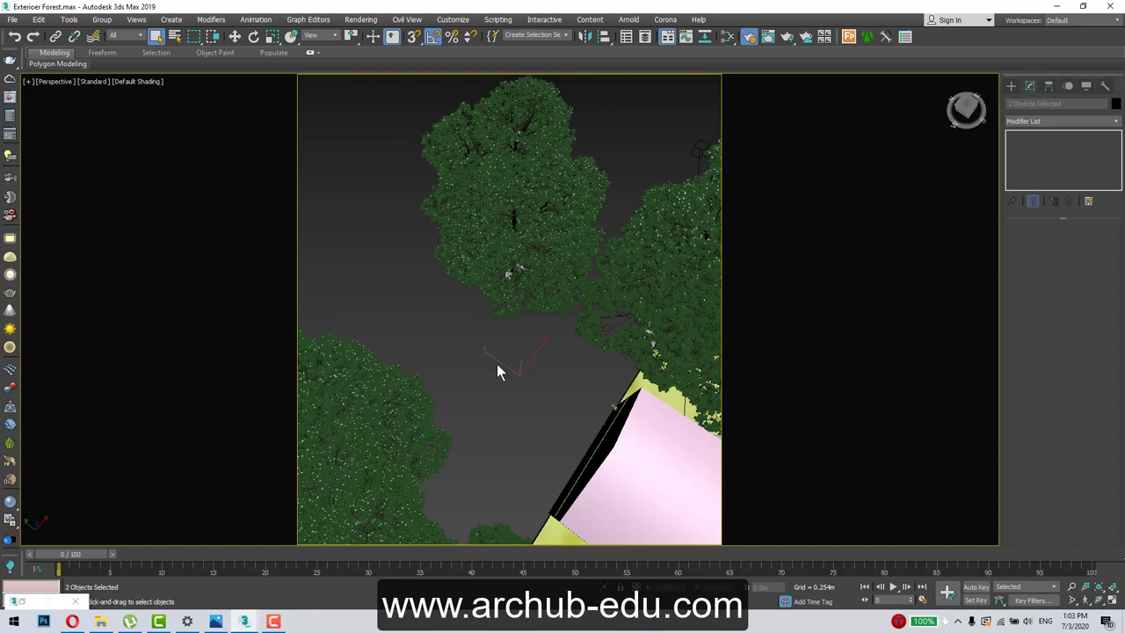
scroll(496, 364, down, 5)
key(w)
click(358, 275)
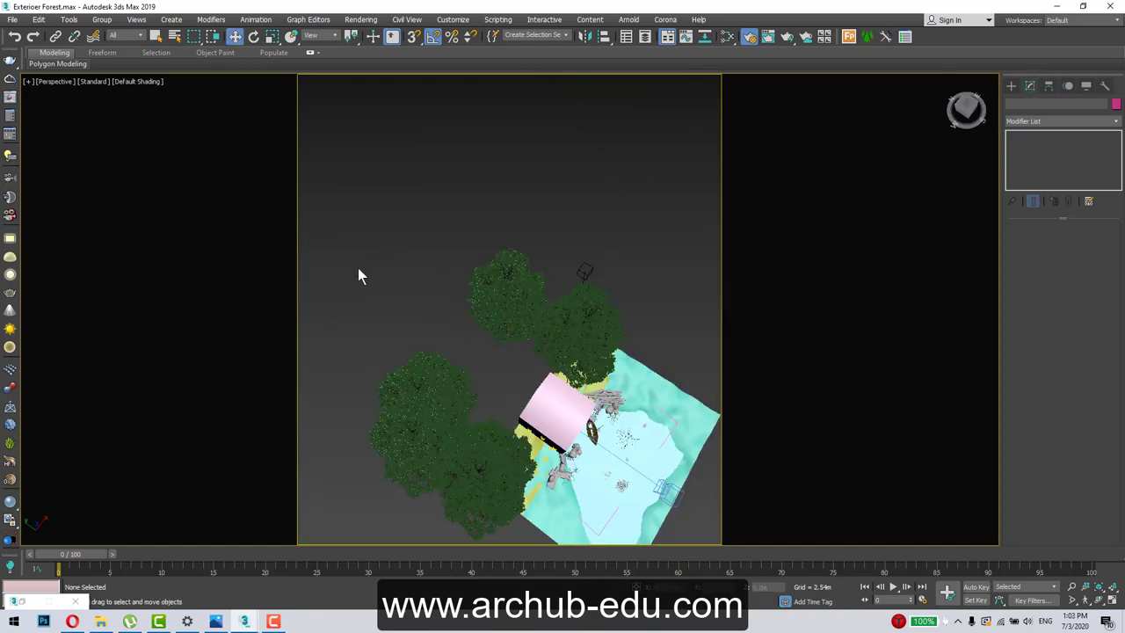
drag(323, 315, 325, 315)
middle_drag(325, 315, 391, 323)
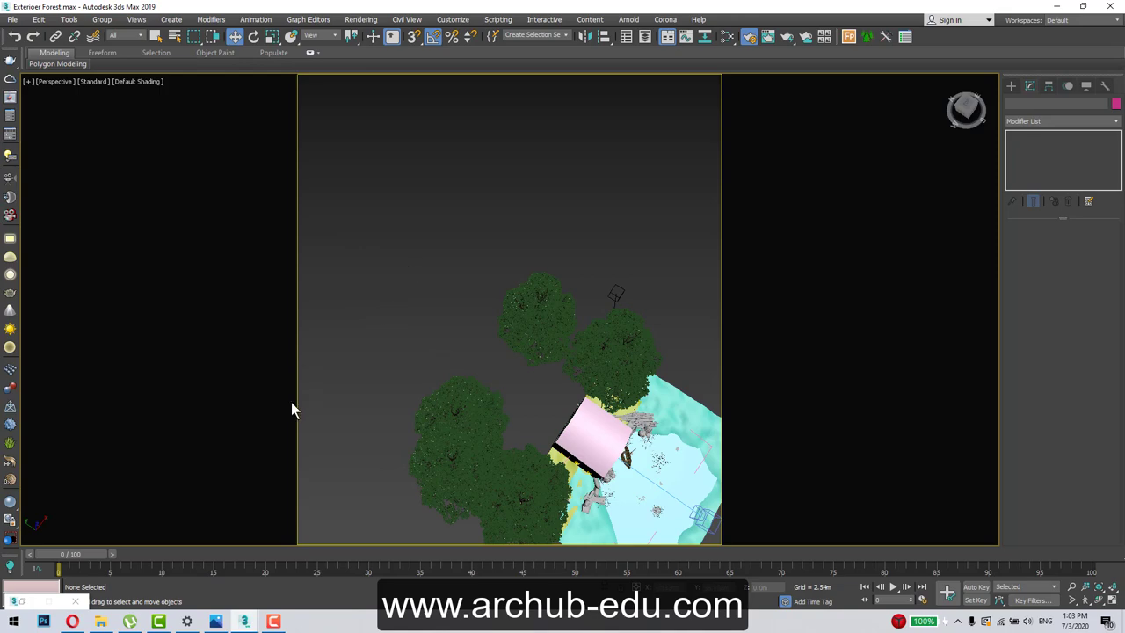
scroll(449, 387, up, 3)
mouse_move(448, 387)
alt+middle_down()
mouse_move(428, 467)
mouse_move(373, 299)
alt+middle_up()
Select the white tree overlapping the house, move it left and shrink it to about half size.
click(428, 466)
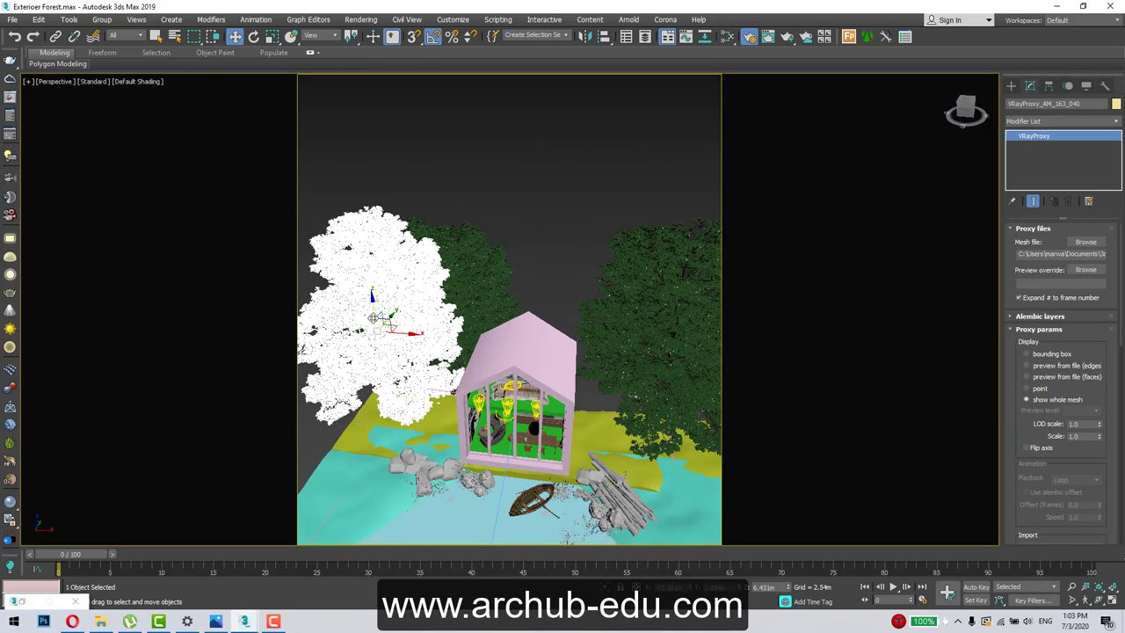
click(378, 351)
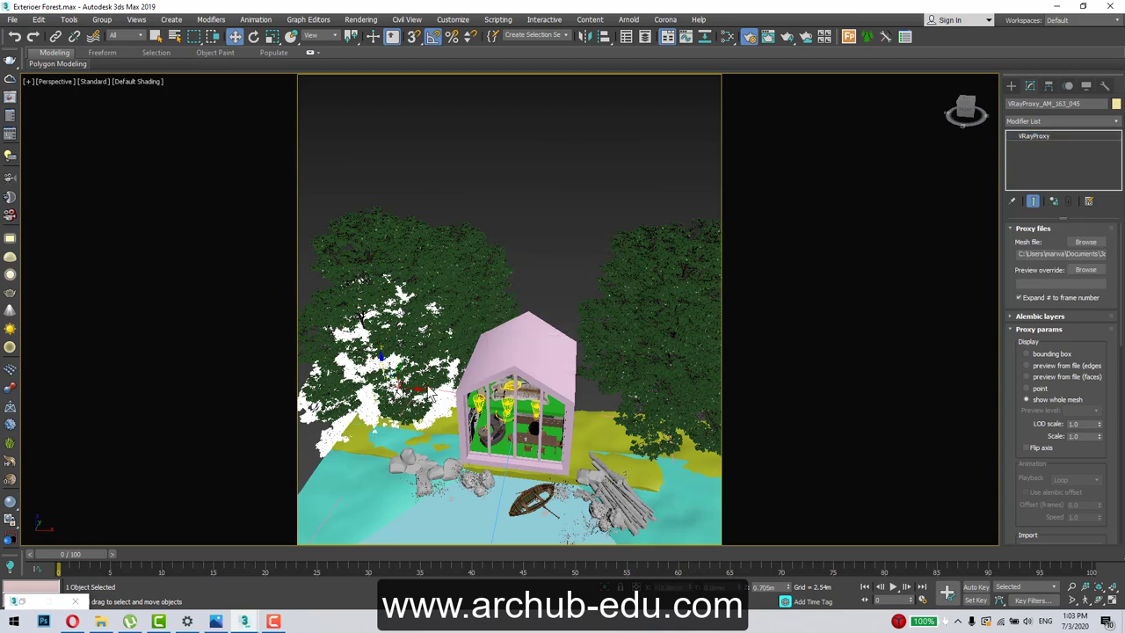
click(409, 395)
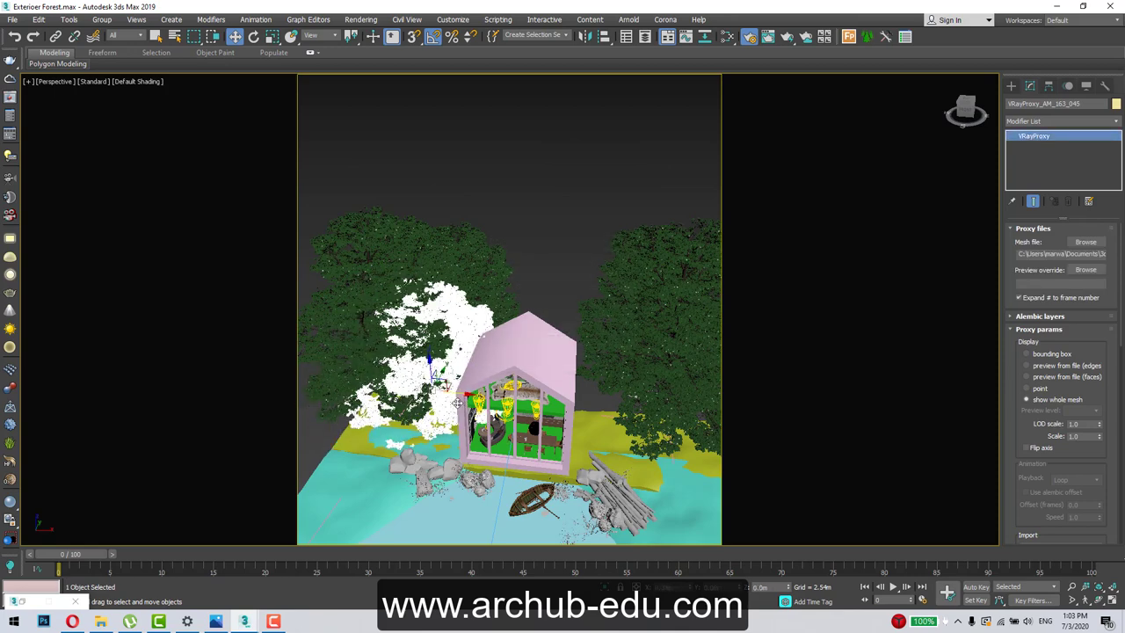
drag(458, 403, 424, 411)
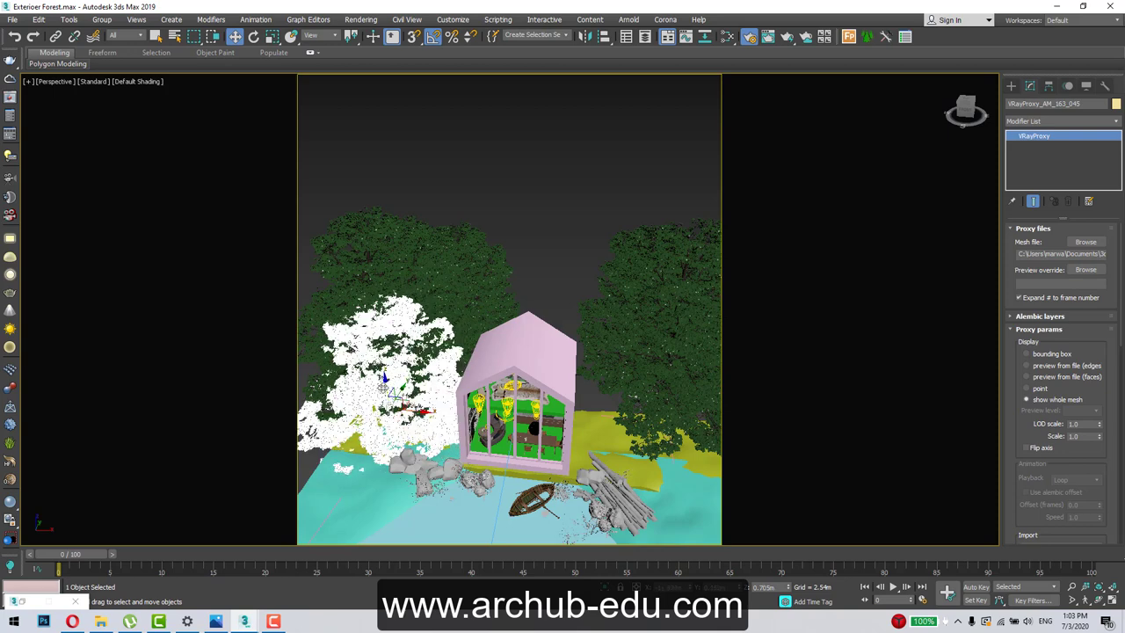
drag(400, 409, 412, 376)
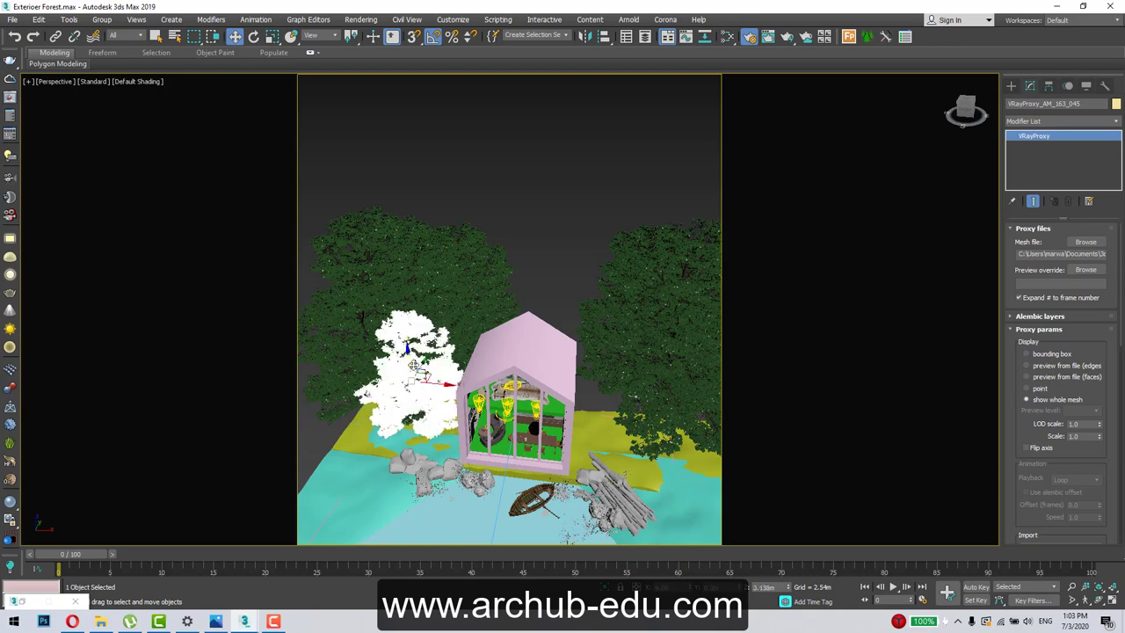
In the VRayCam001 view, try repositioning the white tree proxy, then delete it.
key(c)
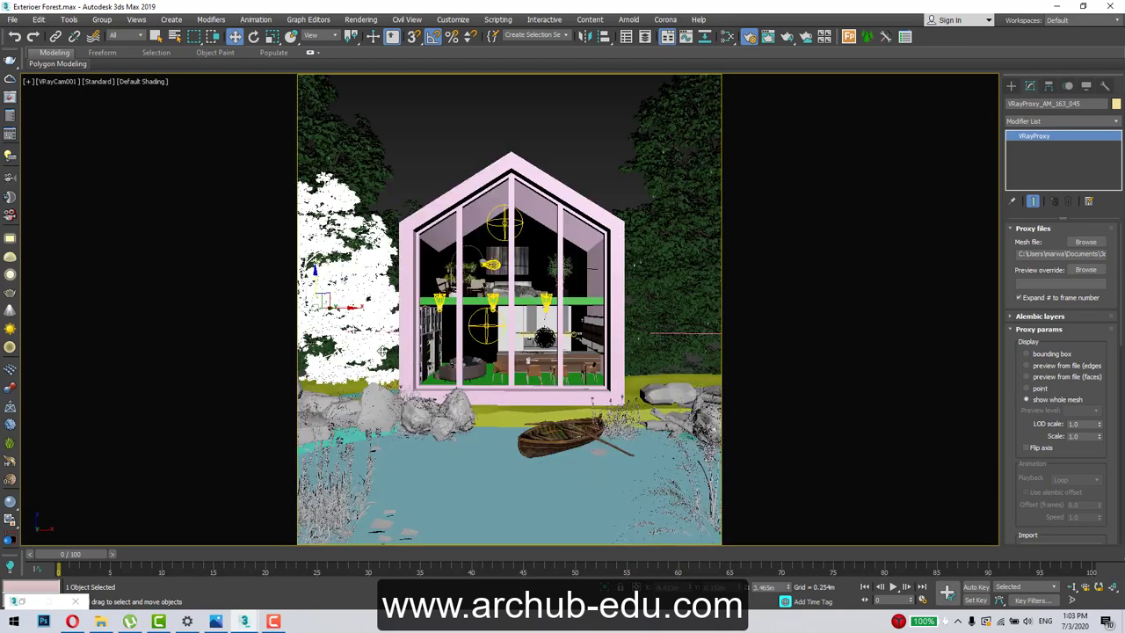
mouse_move(352, 314)
mouse_down()
mouse_move(334, 319)
mouse_move(335, 309)
mouse_up()
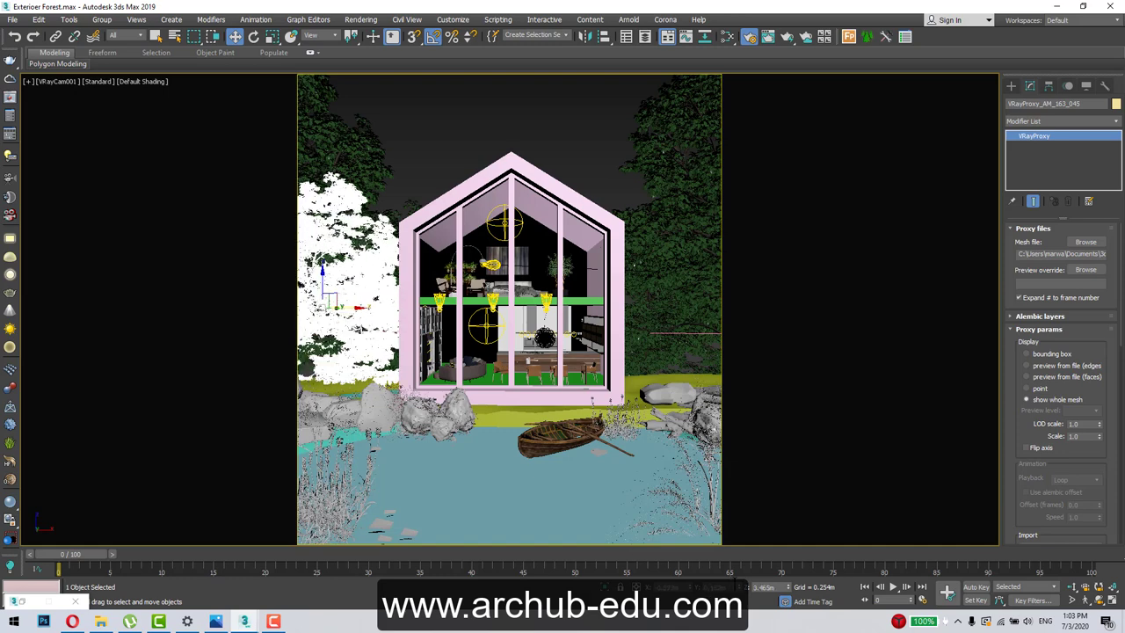
drag(746, 595, 391, 108)
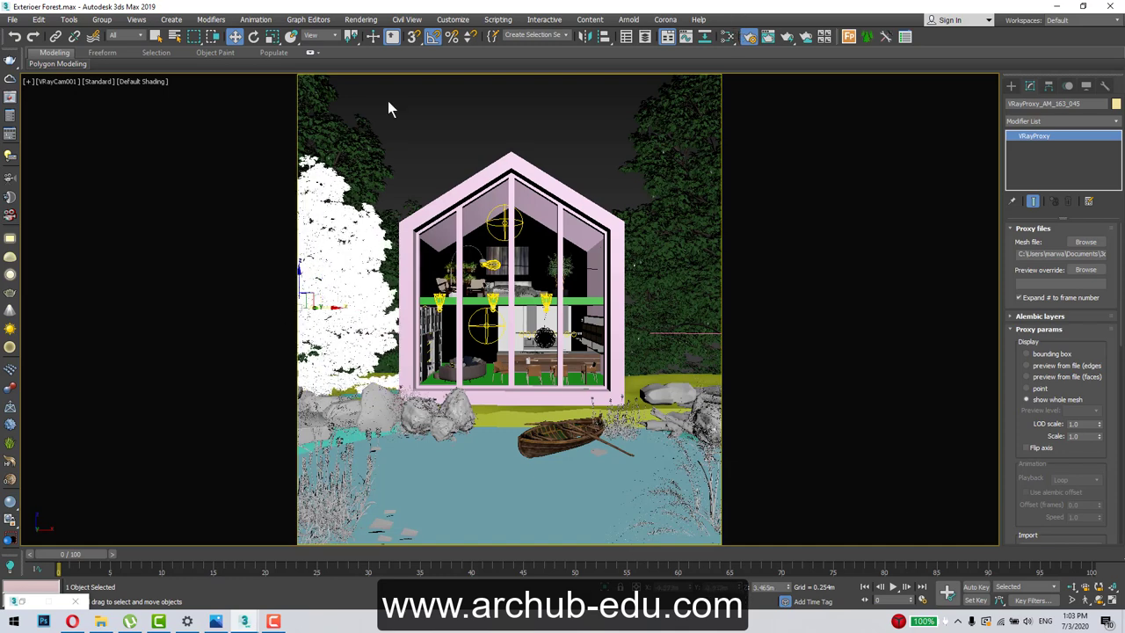
mouse_move(338, 310)
mouse_down()
mouse_move(732, 322)
mouse_move(707, 264)
mouse_move(741, 279)
mouse_up()
key(Delete)
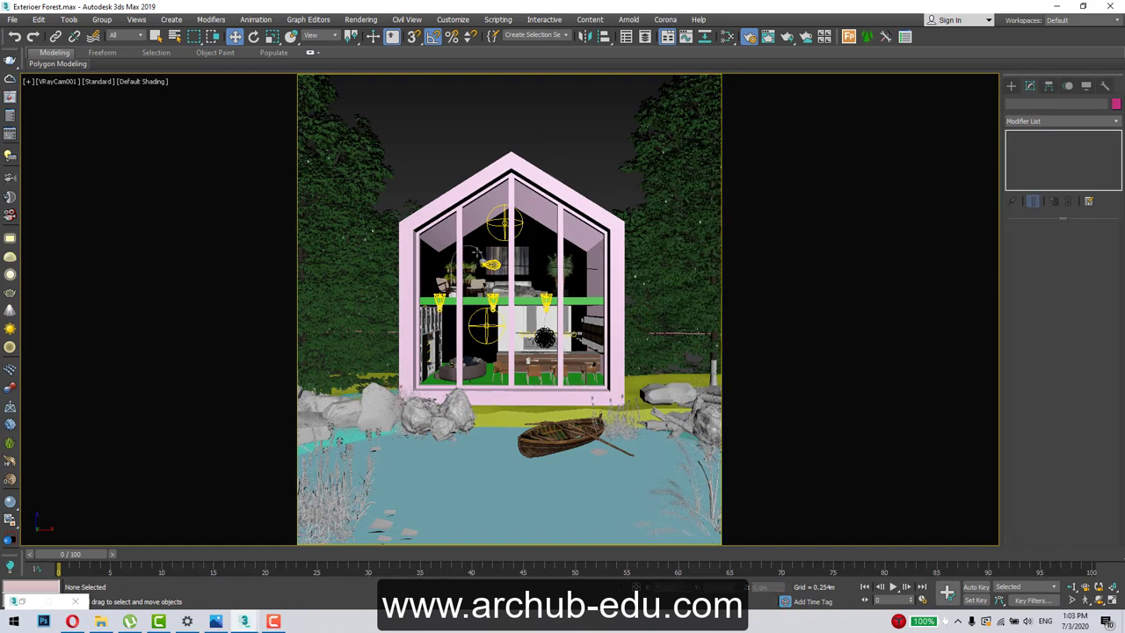
right_click(481, 253)
Hide the interior objects, select the front glass panel and add a VRayMtl node, Material #37.
click(518, 195)
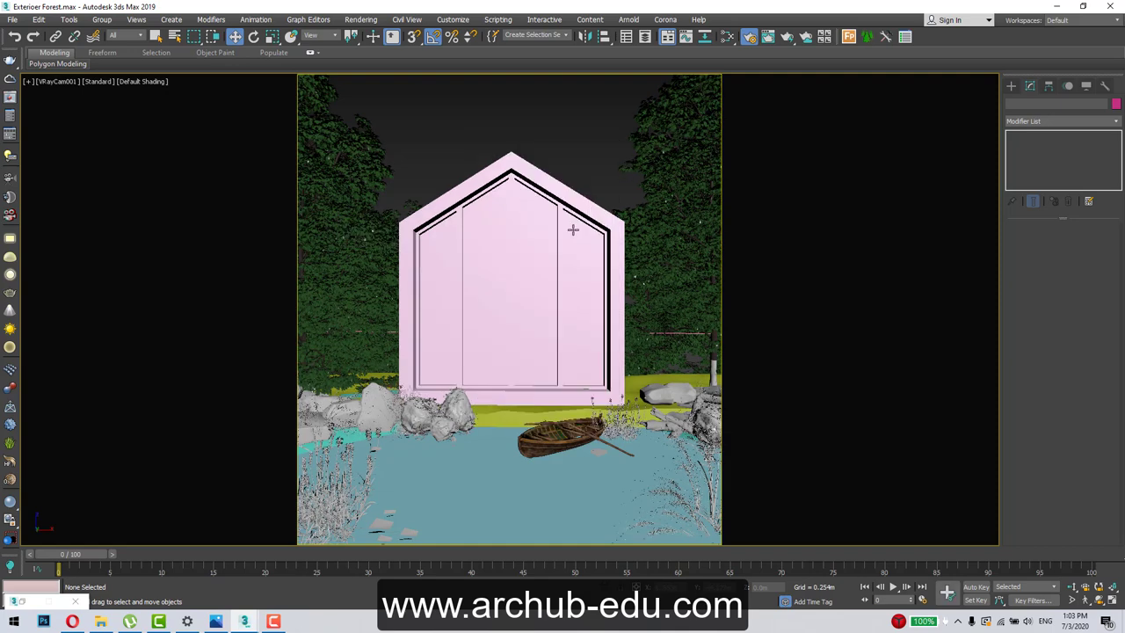
click(542, 240)
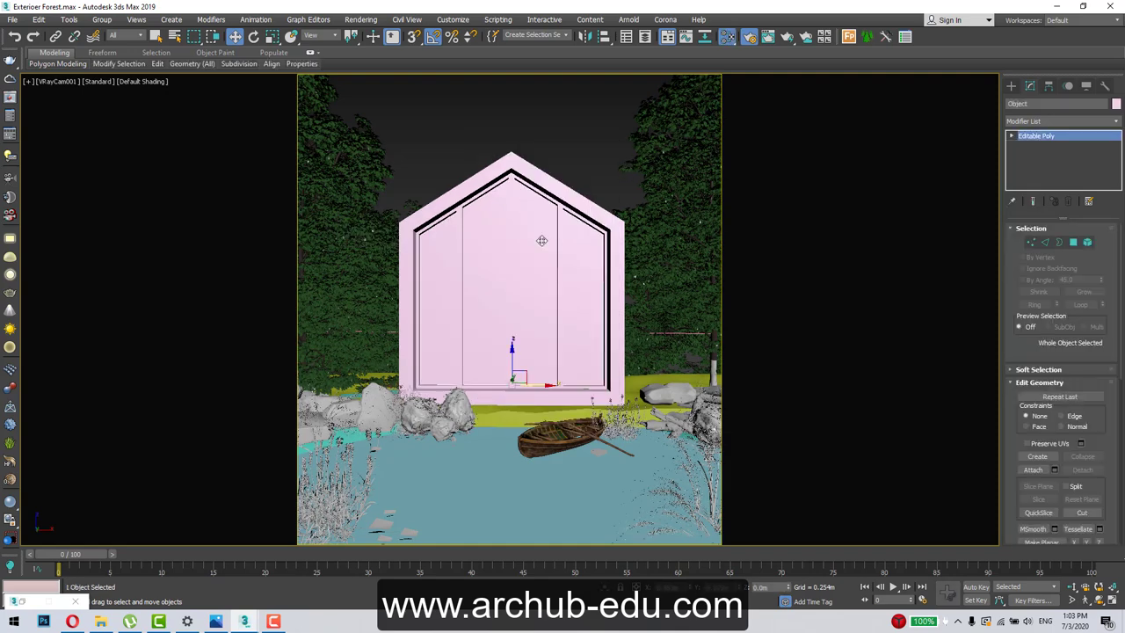
key(m)
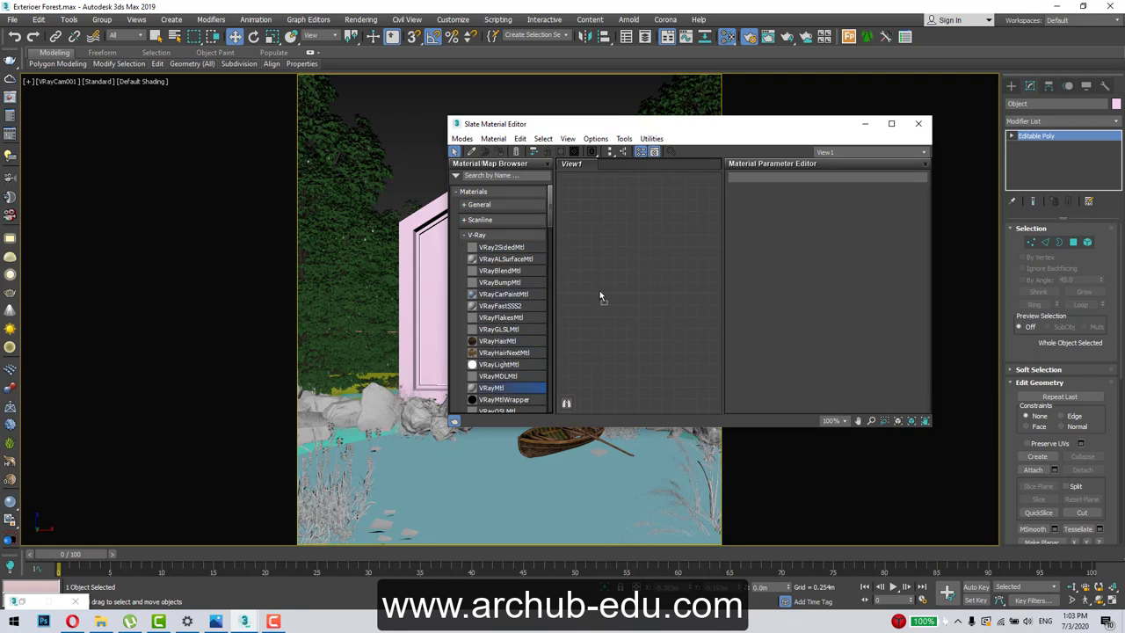
drag(600, 296, 600, 292)
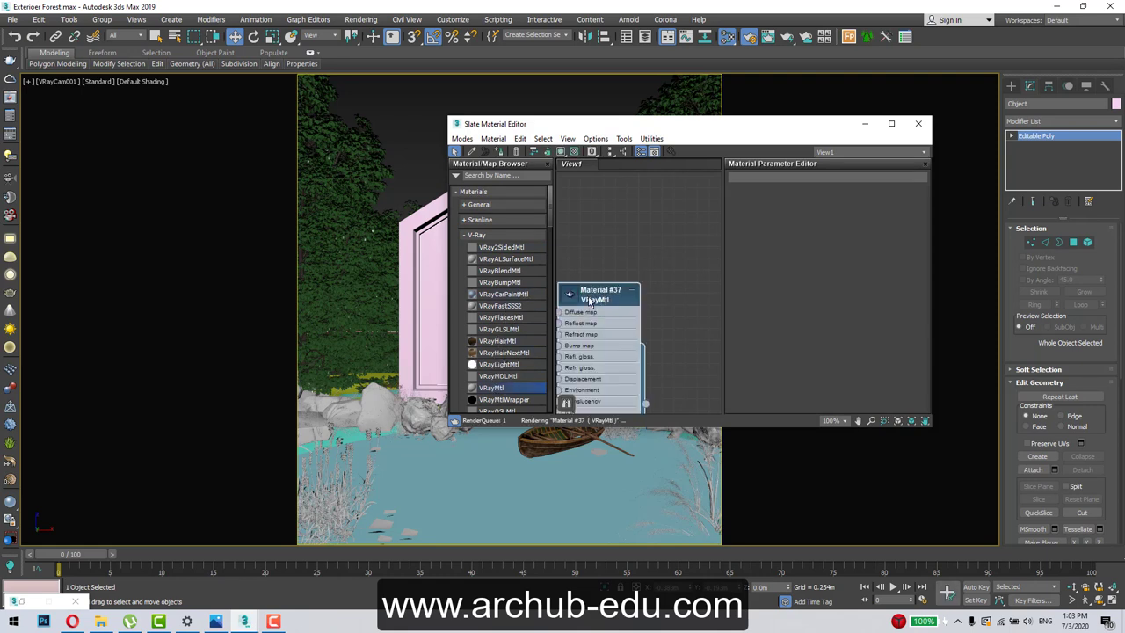
double_click(592, 293)
drag(592, 293, 647, 255)
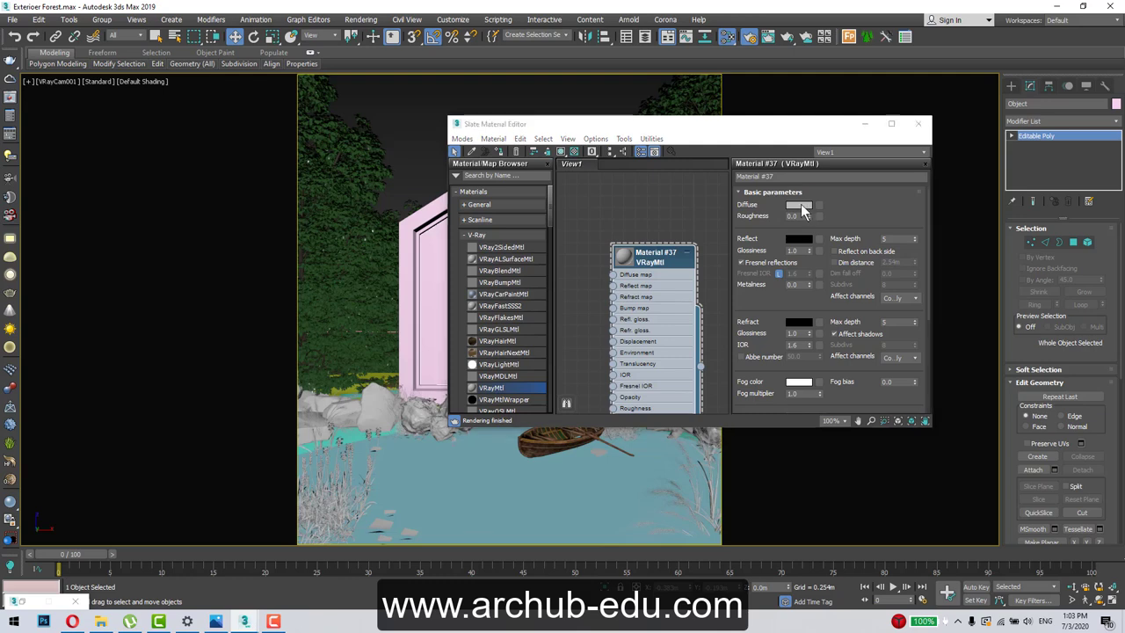
Set Material #37's diffuse to black, reflection to grey 86 and refraction to white.
click(801, 204)
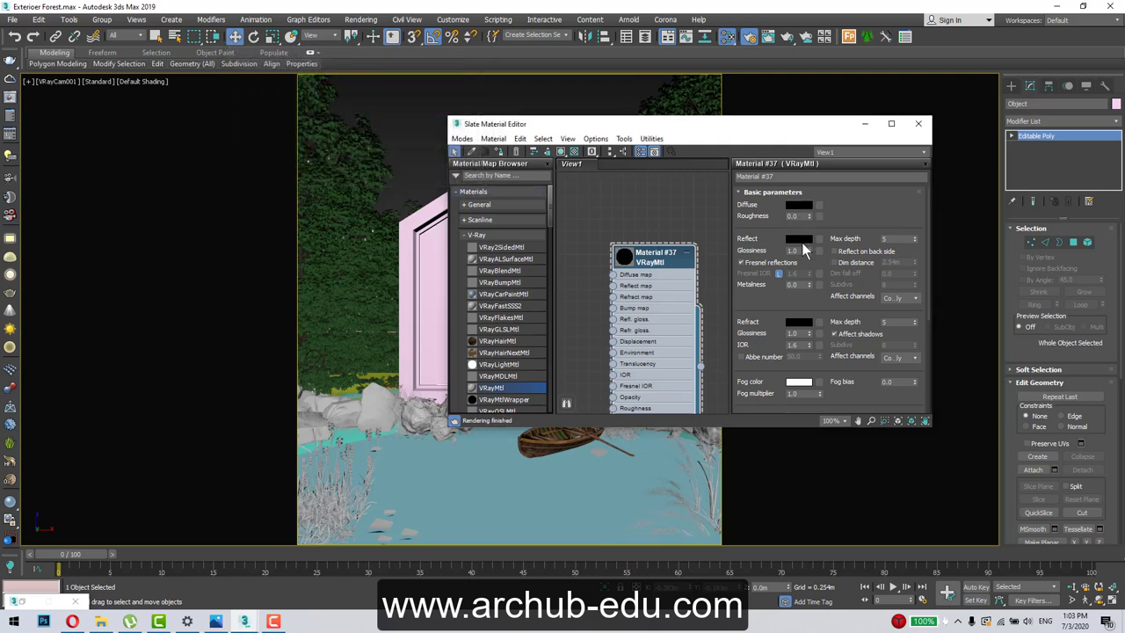
click(795, 239)
drag(345, 113, 395, 154)
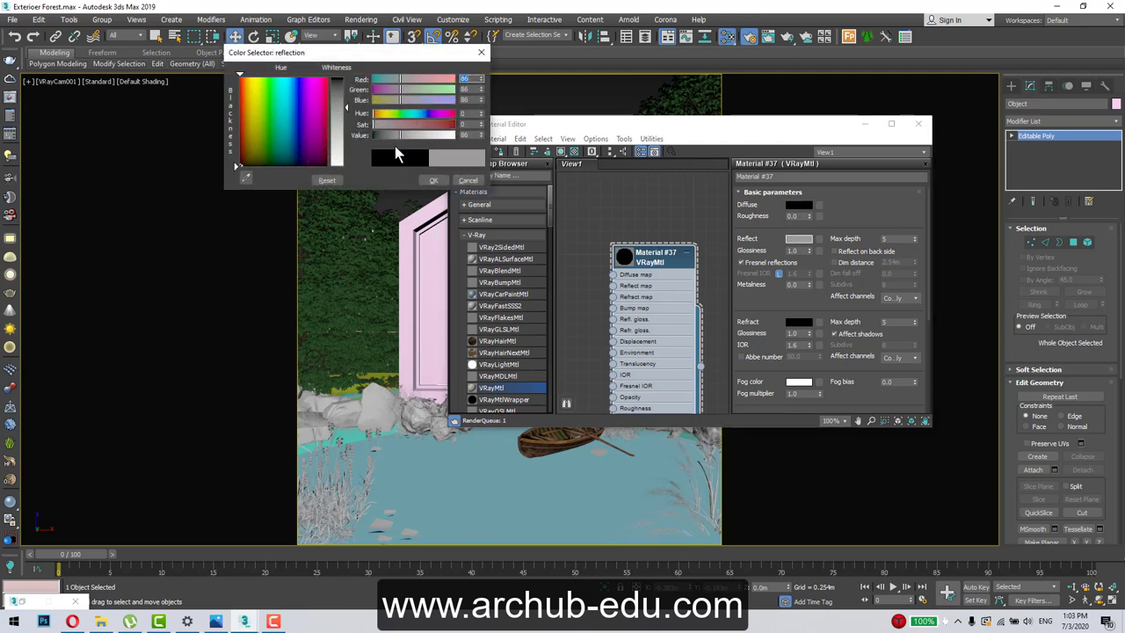
click(435, 181)
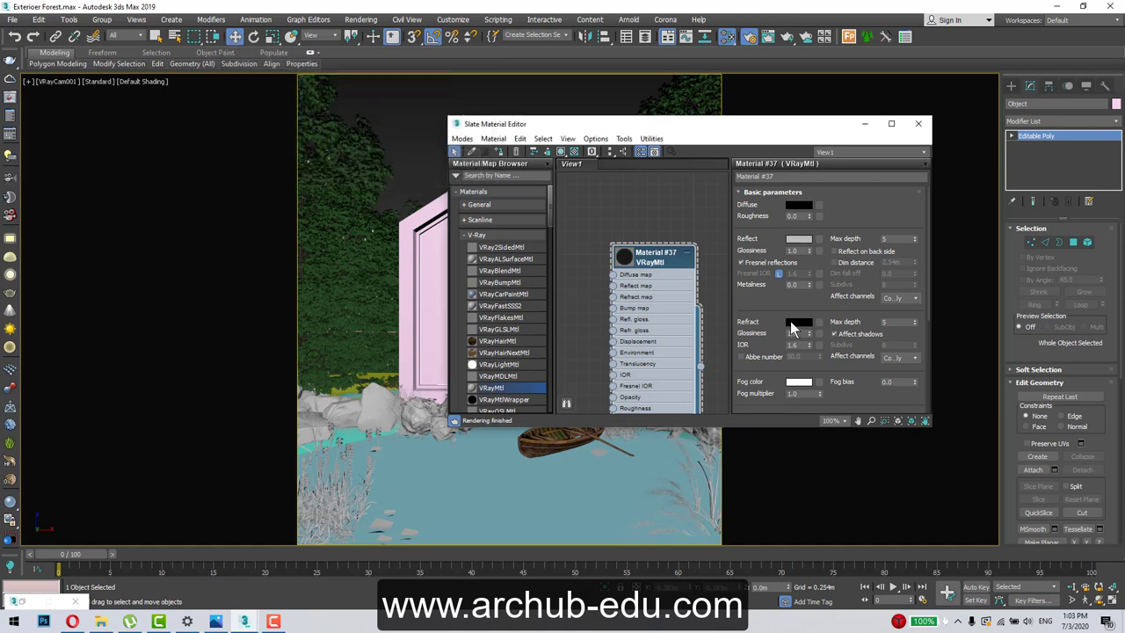
click(795, 322)
drag(374, 134, 455, 135)
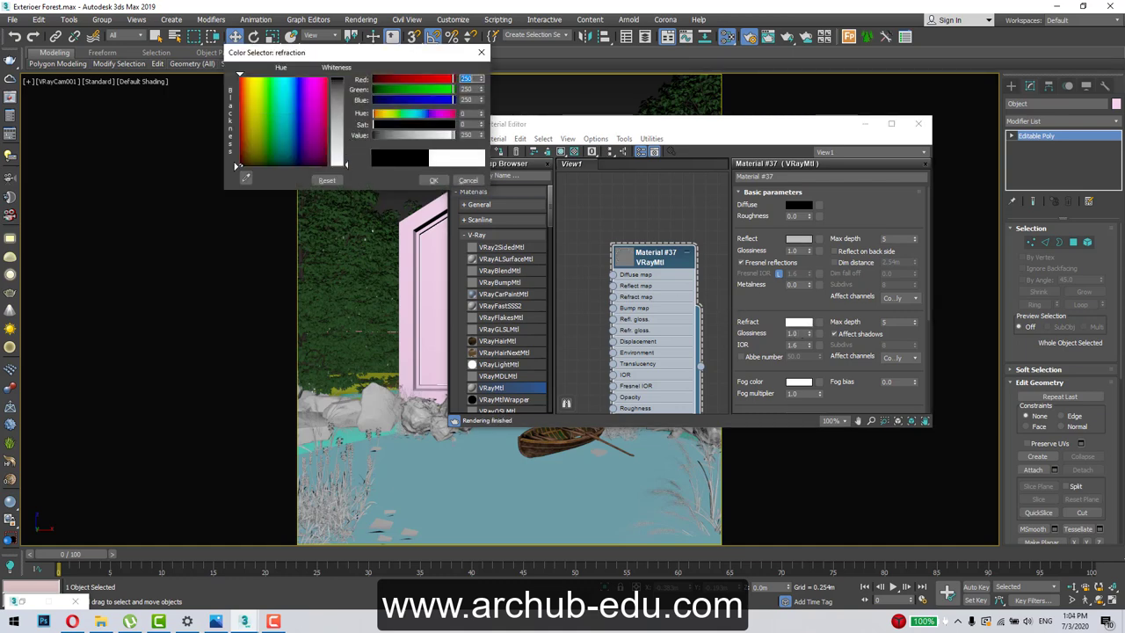
click(433, 180)
Turn on the checker preview background and assign Material #37 to the glass panel.
click(575, 151)
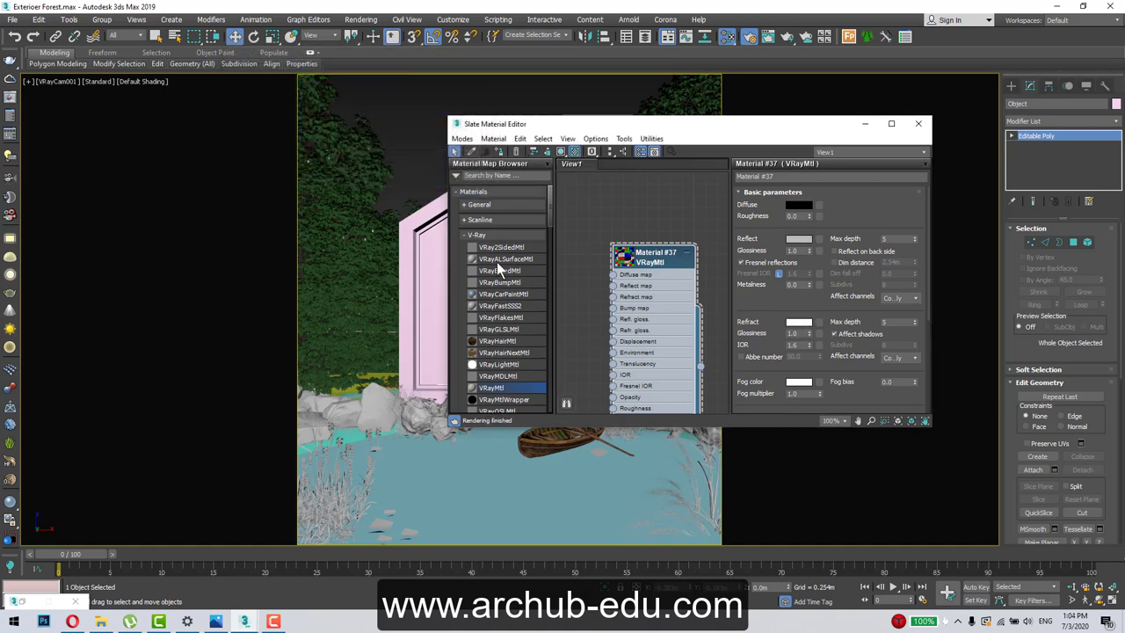
right_click(653, 250)
click(678, 260)
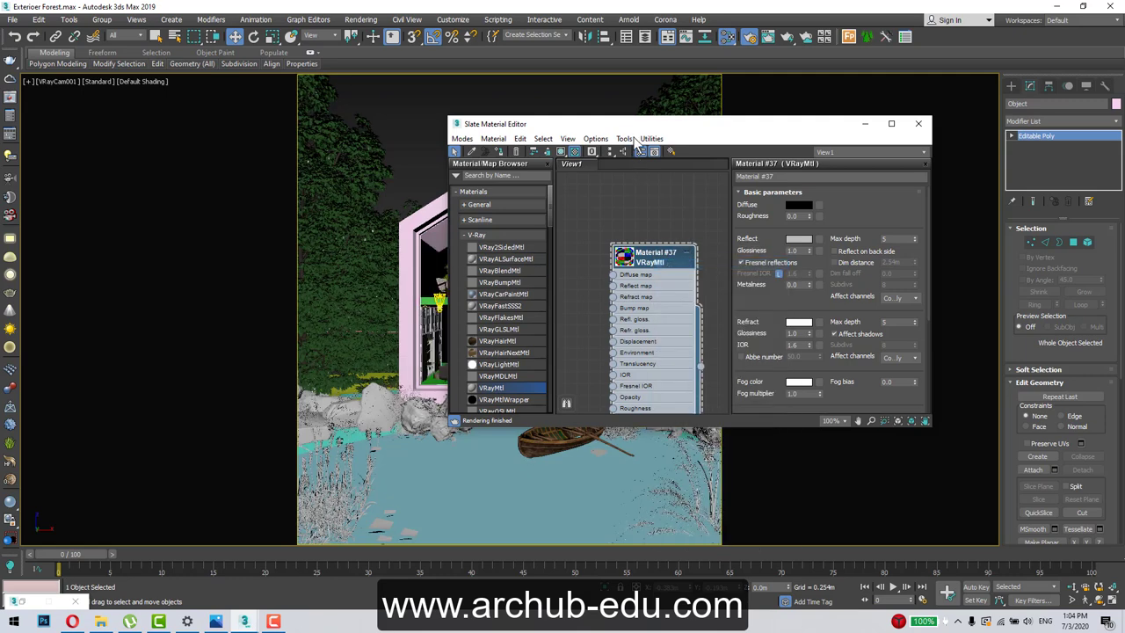
drag(694, 117, 741, 110)
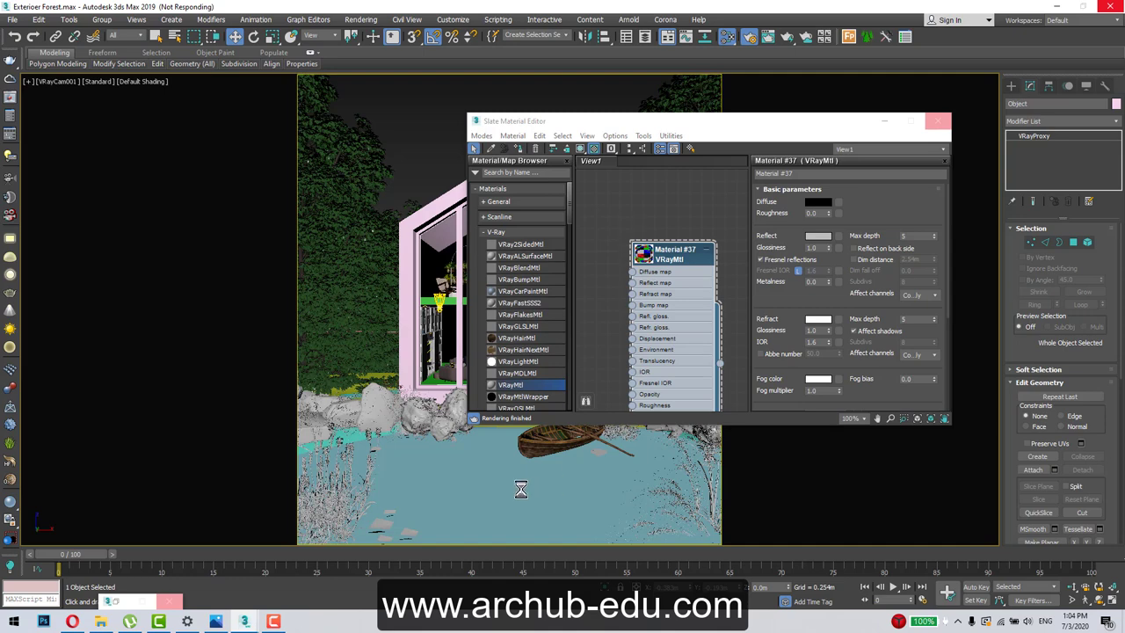
Add VRayMtl Material #38 with a near-black diffuse and grey reflection colour.
click(273, 621)
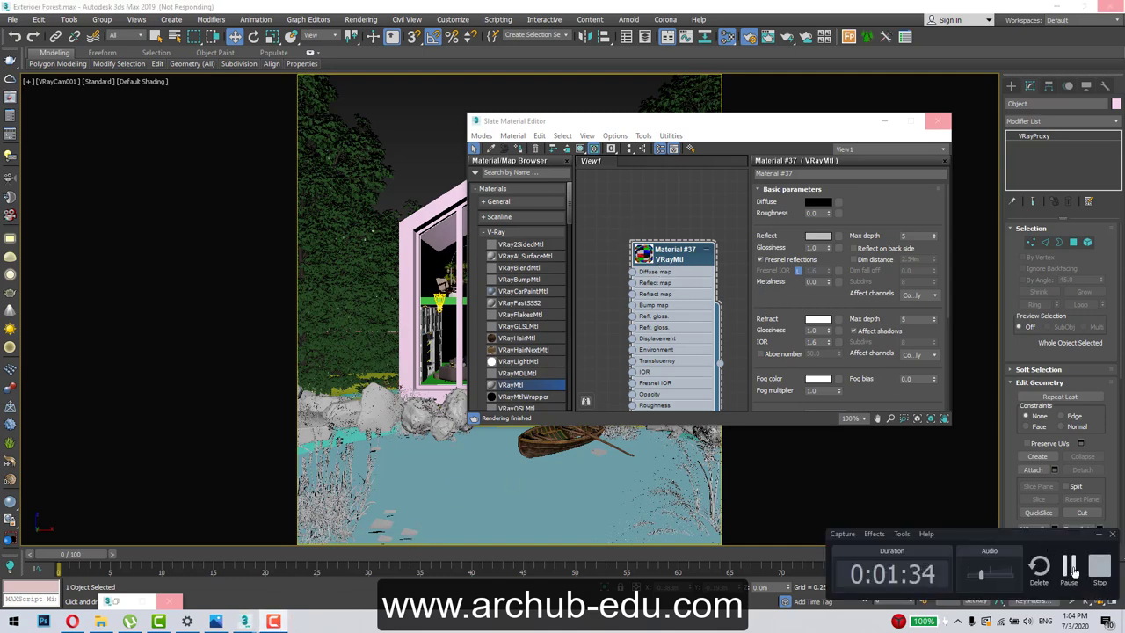
click(1074, 569)
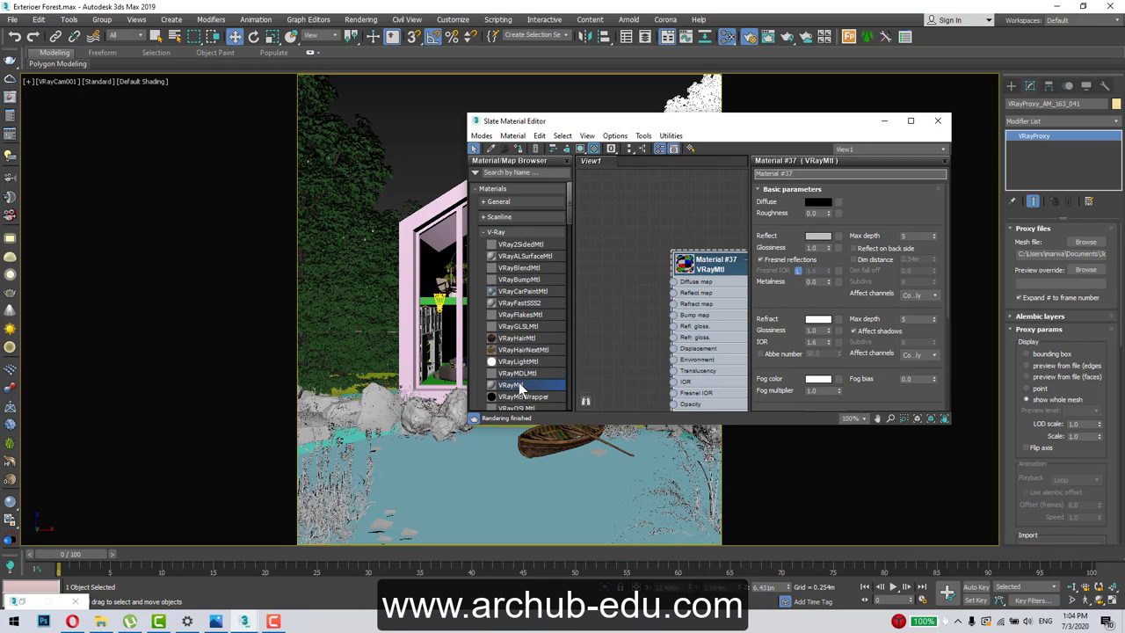
drag(521, 387, 599, 245)
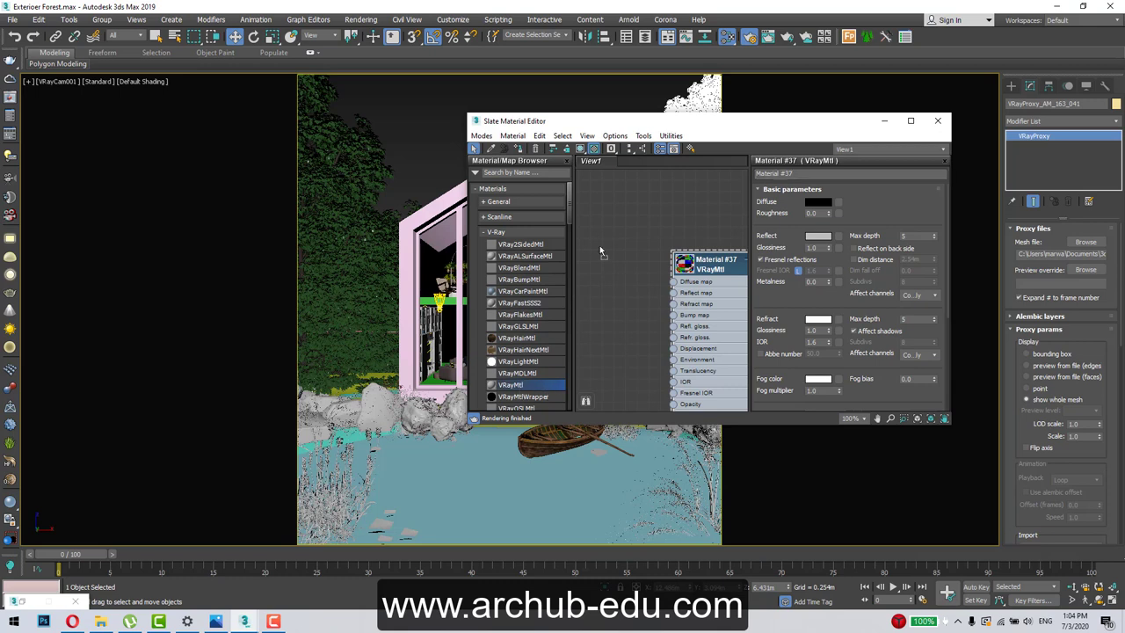
mouse_move(274, 621)
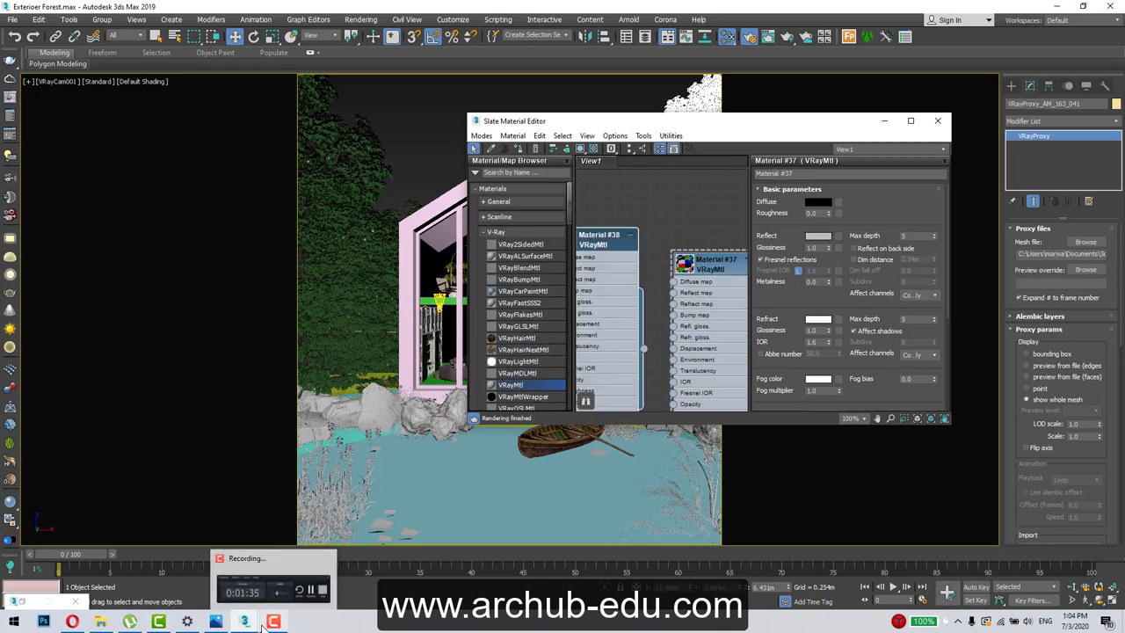
scroll(660, 197, up, 2)
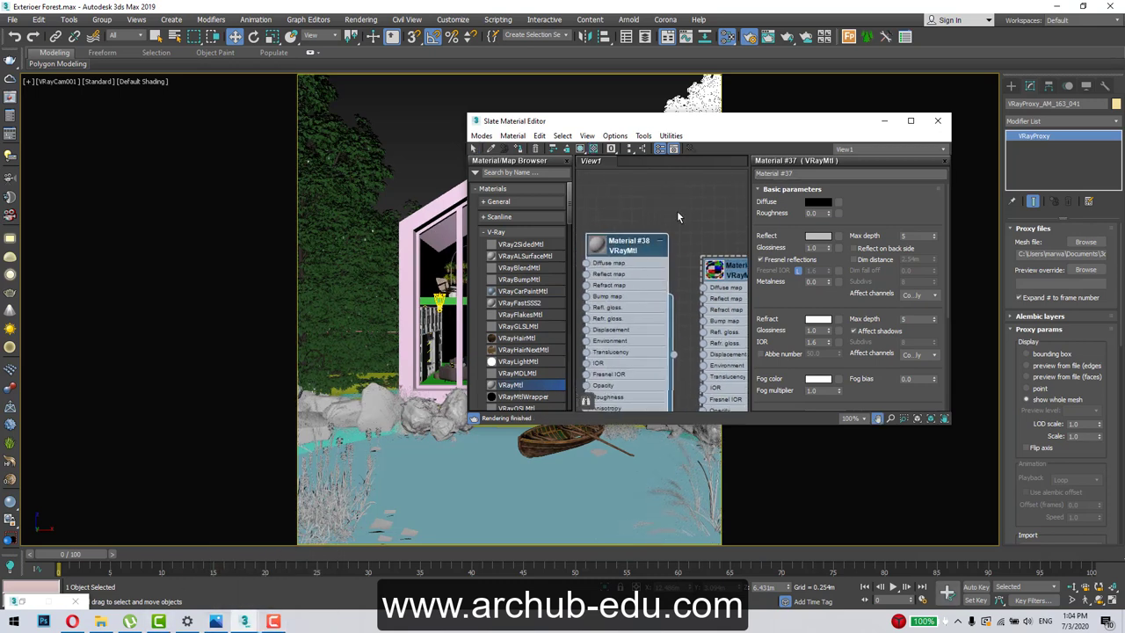
double_click(626, 250)
click(818, 202)
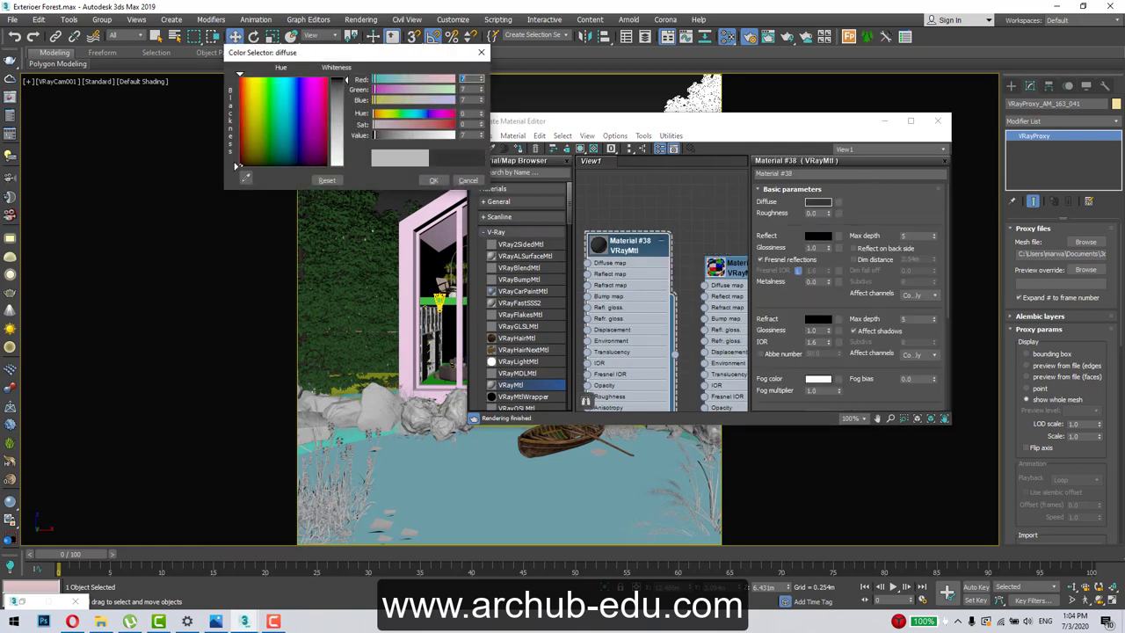
drag(341, 123, 341, 163)
click(433, 180)
click(818, 236)
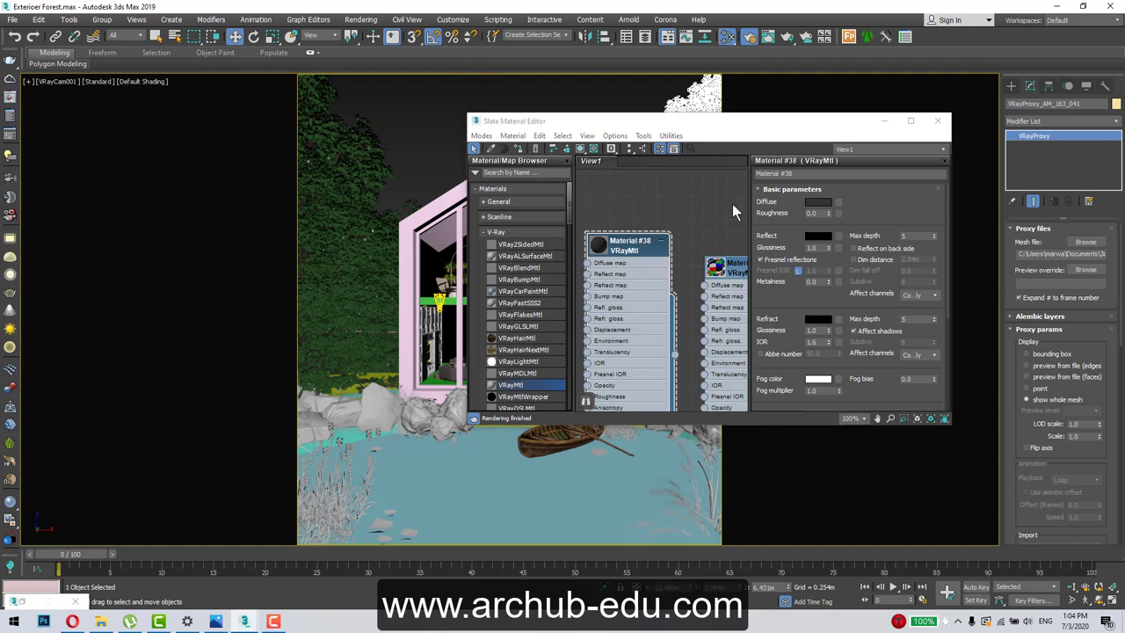
drag(349, 95, 343, 119)
click(433, 181)
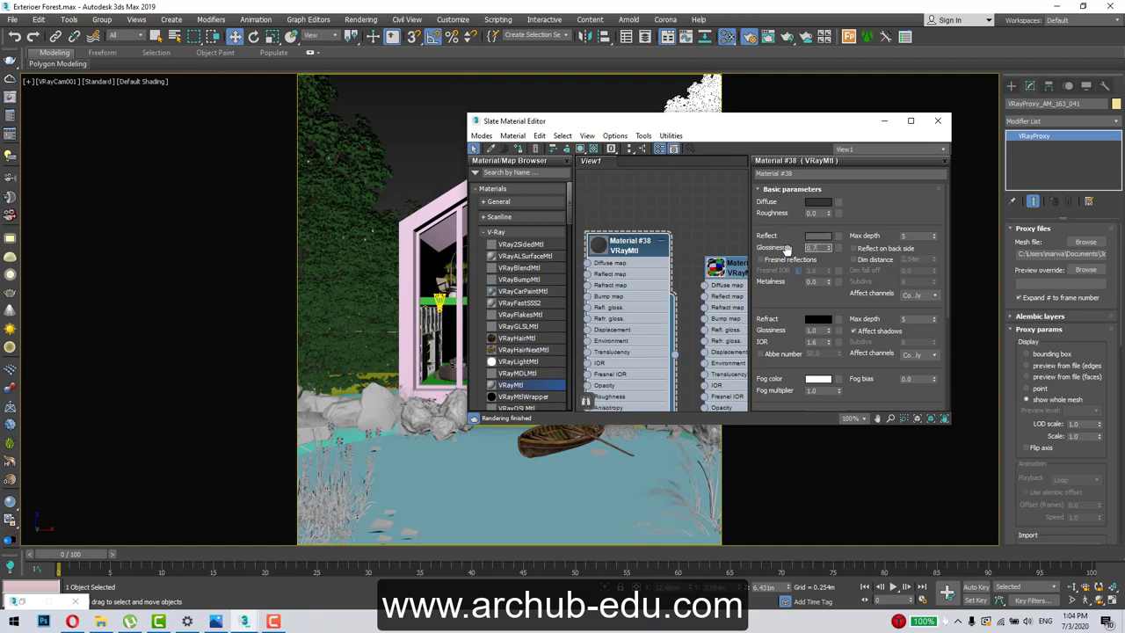
text(5)
Add a checker preview background, then assign Material #38 to Object002.
click(580, 149)
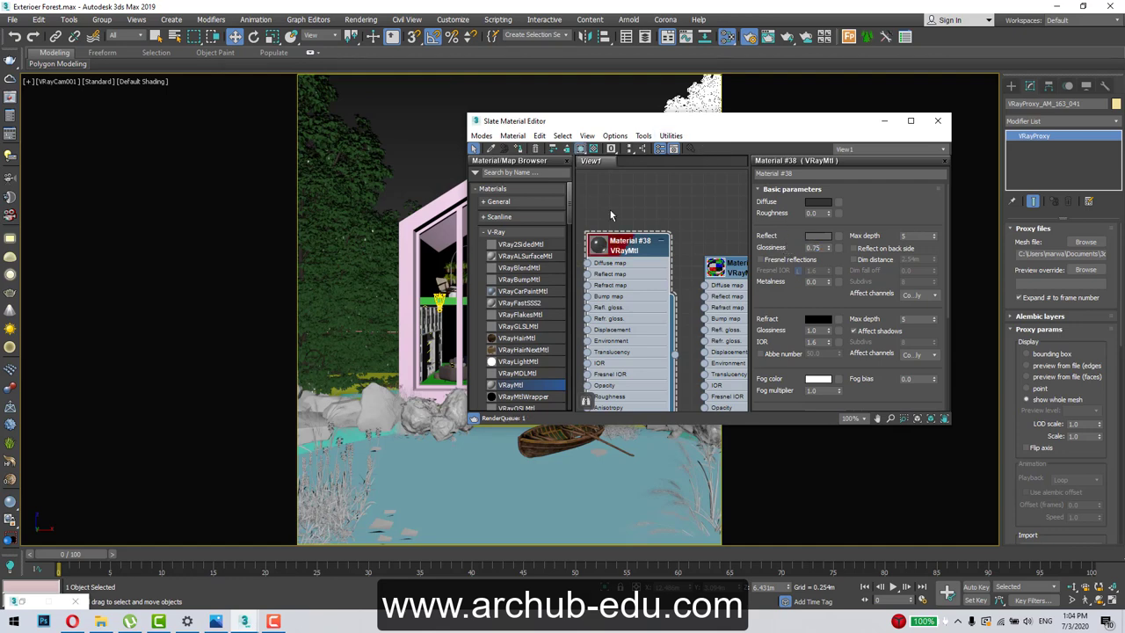
click(593, 149)
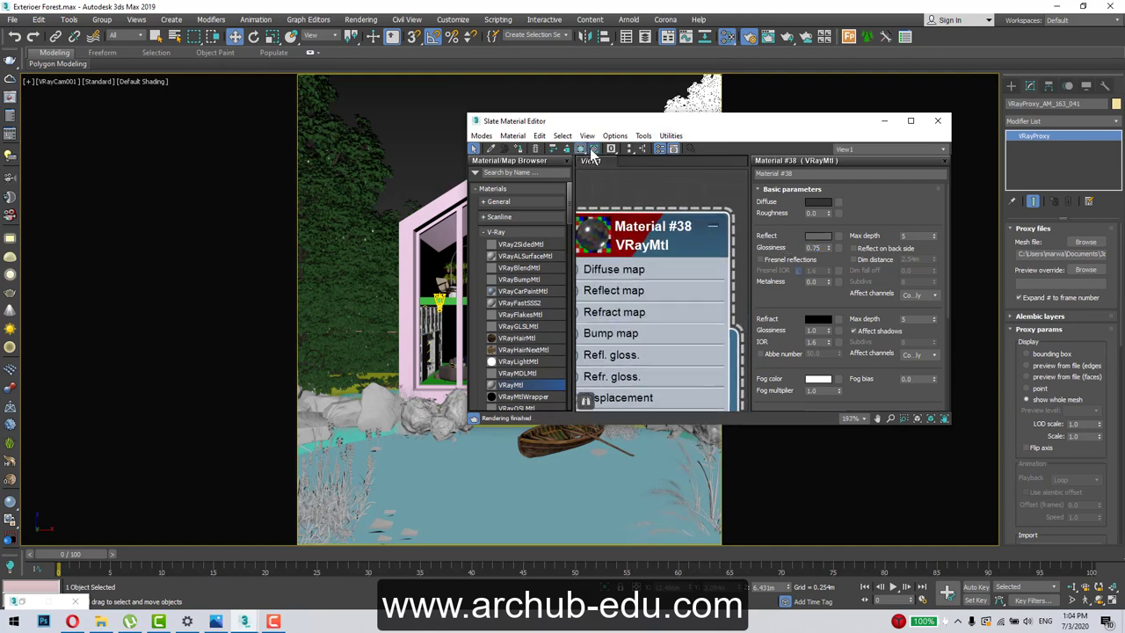
click(817, 202)
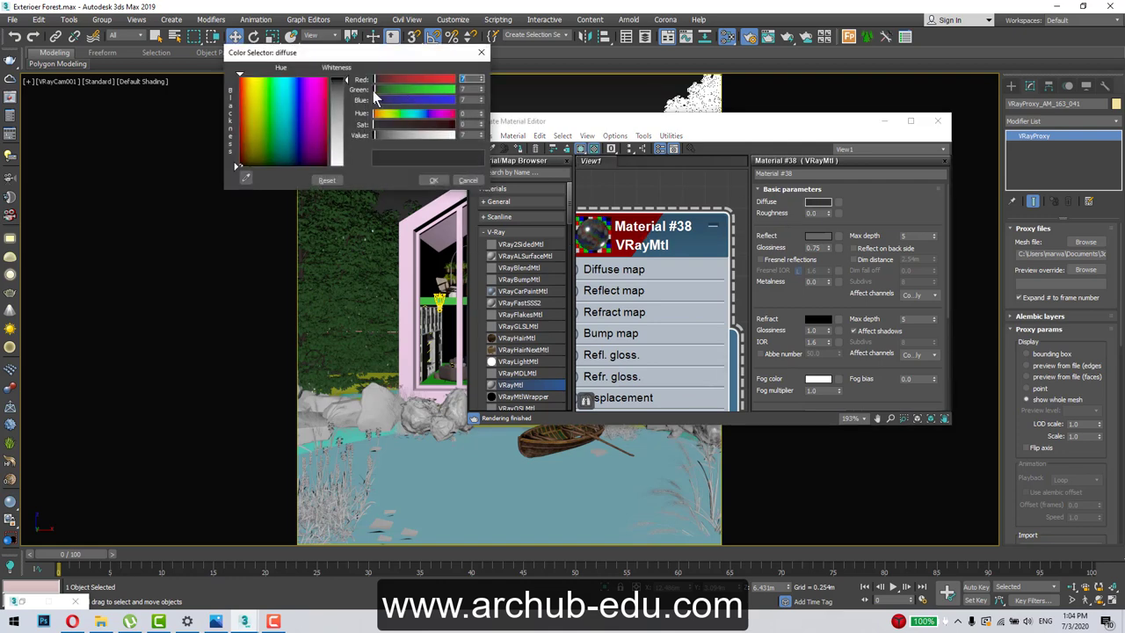
click(433, 180)
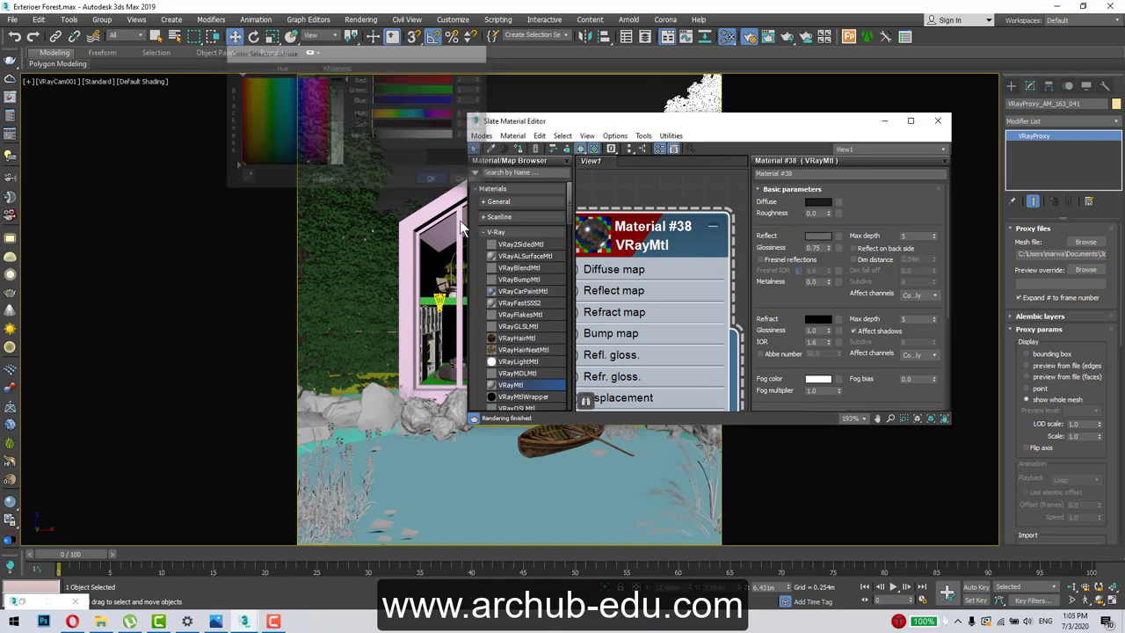
click(458, 219)
right_click(652, 250)
click(676, 264)
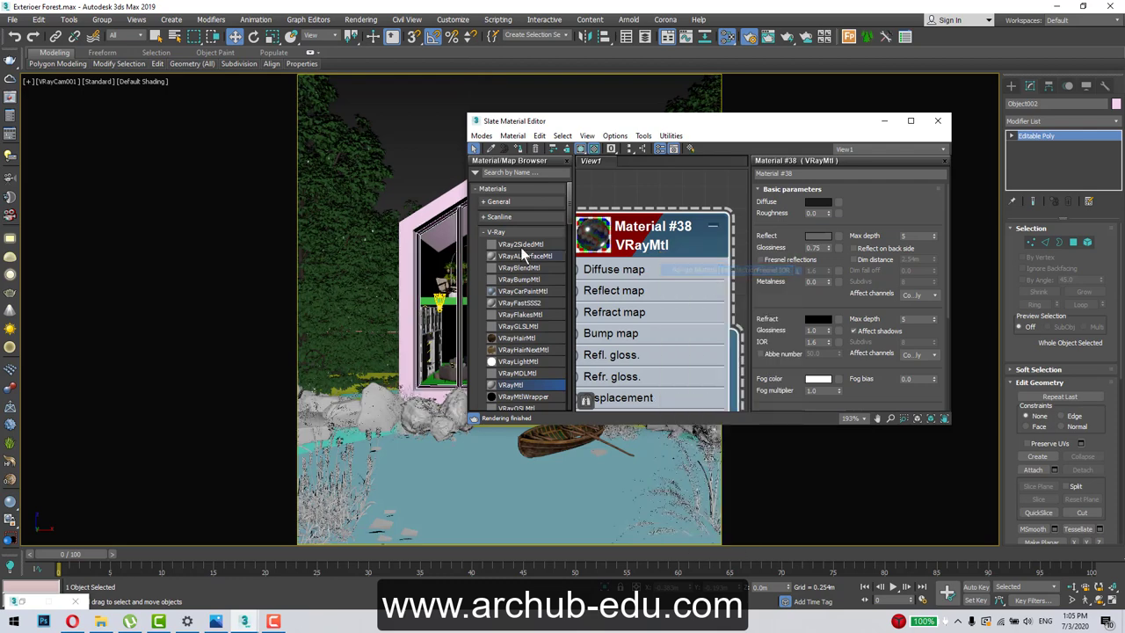
scroll(652, 251, down, 1)
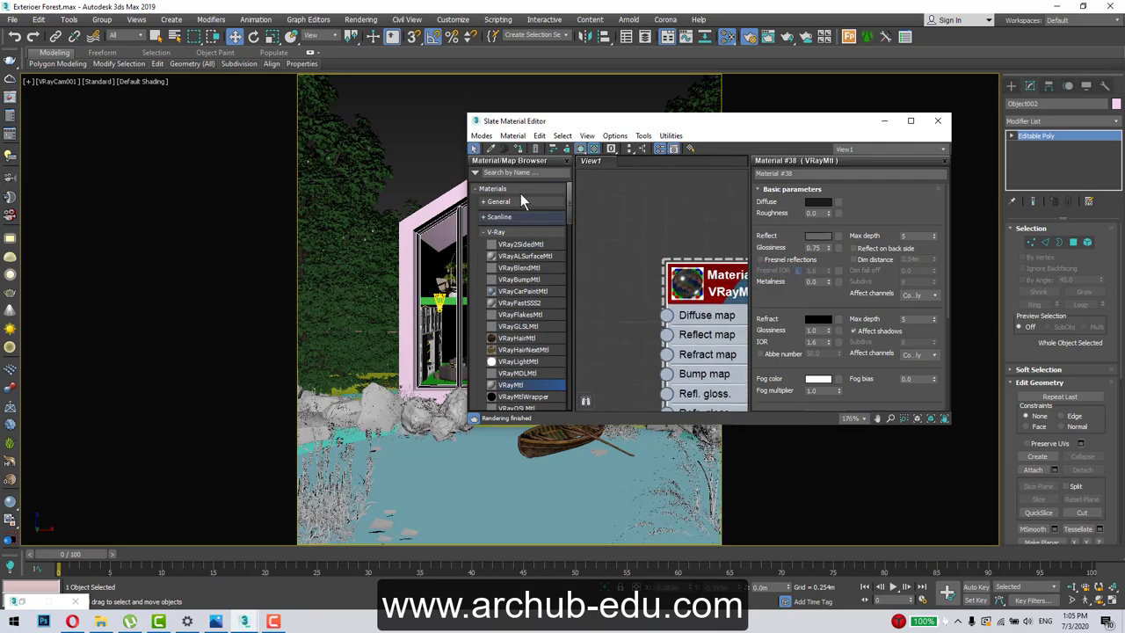
Hide the front glass wall and an interior object to expose the house interior.
drag(524, 115, 673, 111)
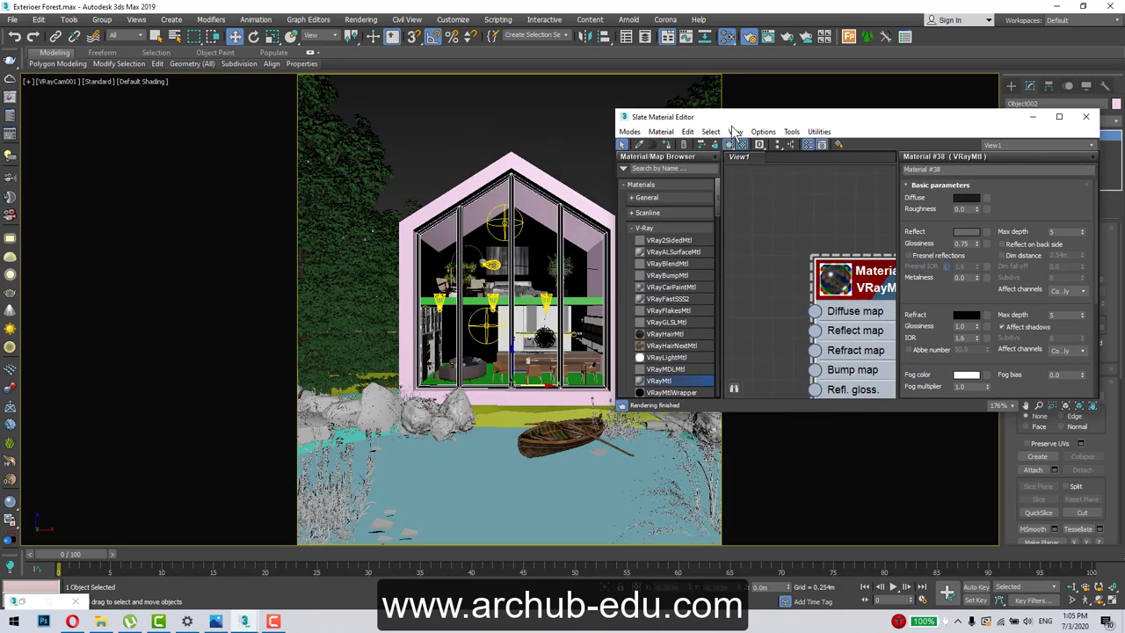
right_click(533, 281)
click(544, 254)
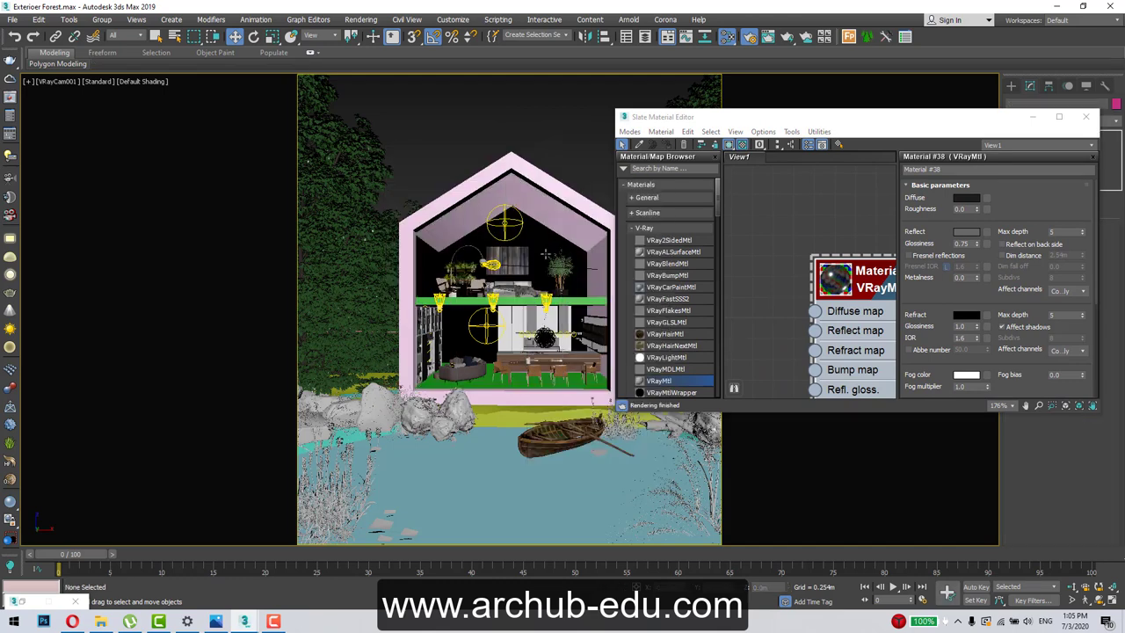
click(516, 300)
right_click(515, 303)
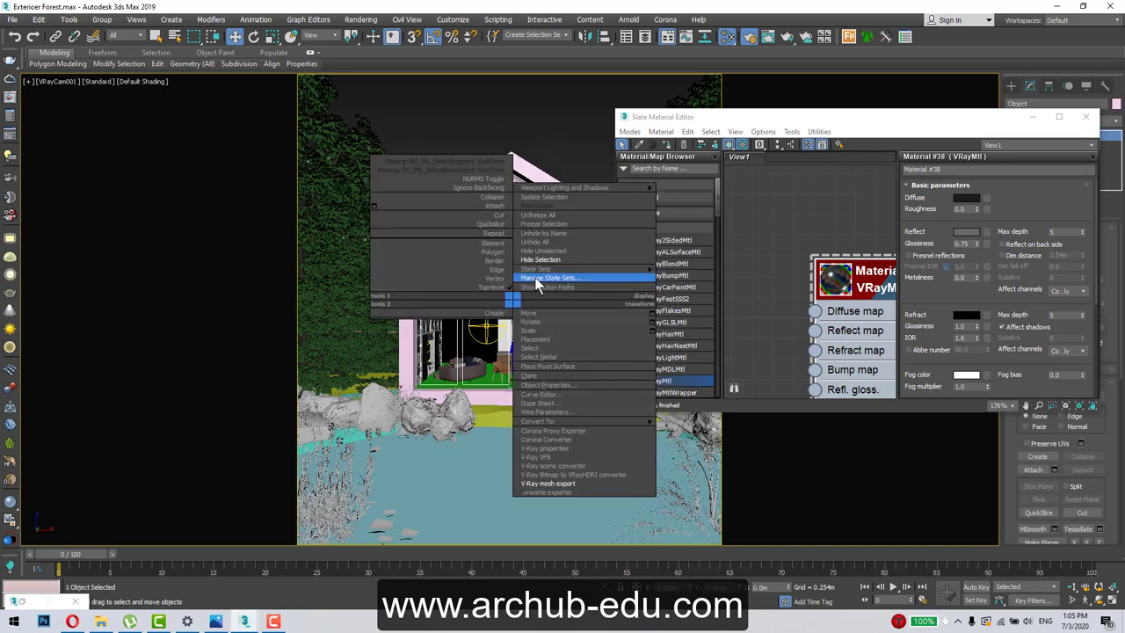
click(540, 274)
Give floor slab Box005 new Material #39 with warm off-white diffuse and mid-grey reflection.
click(520, 303)
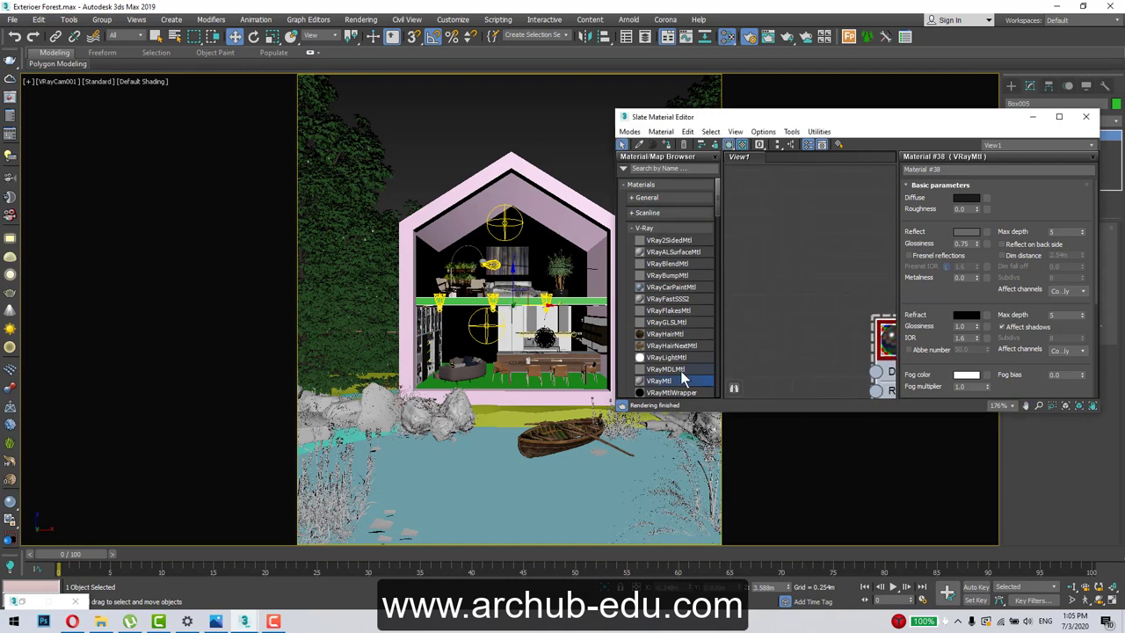
drag(668, 381, 756, 309)
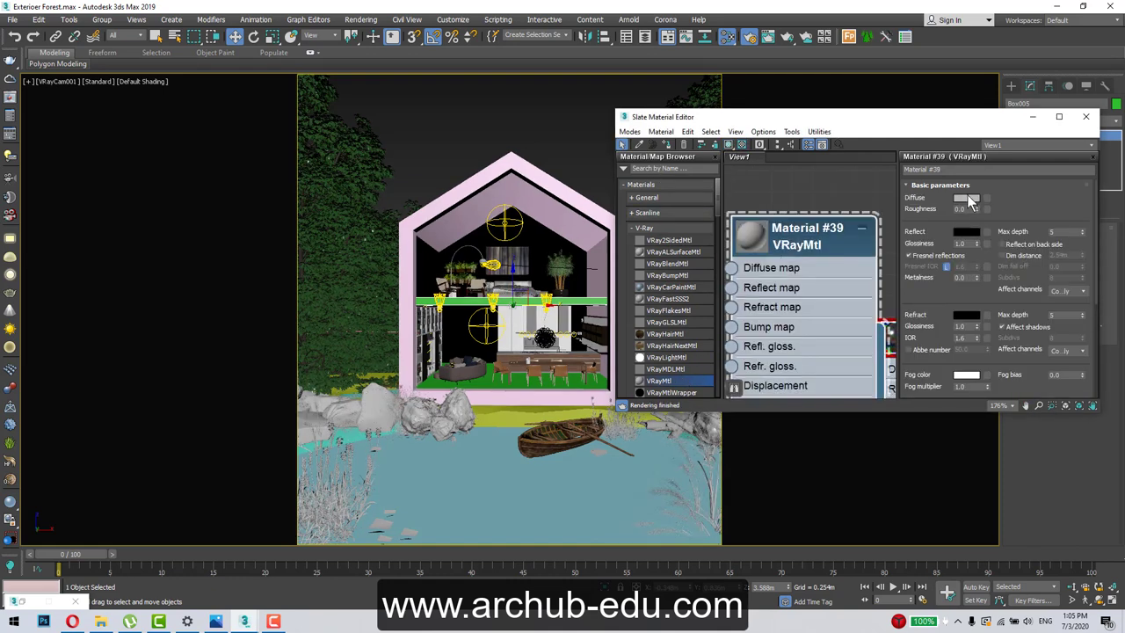
click(966, 197)
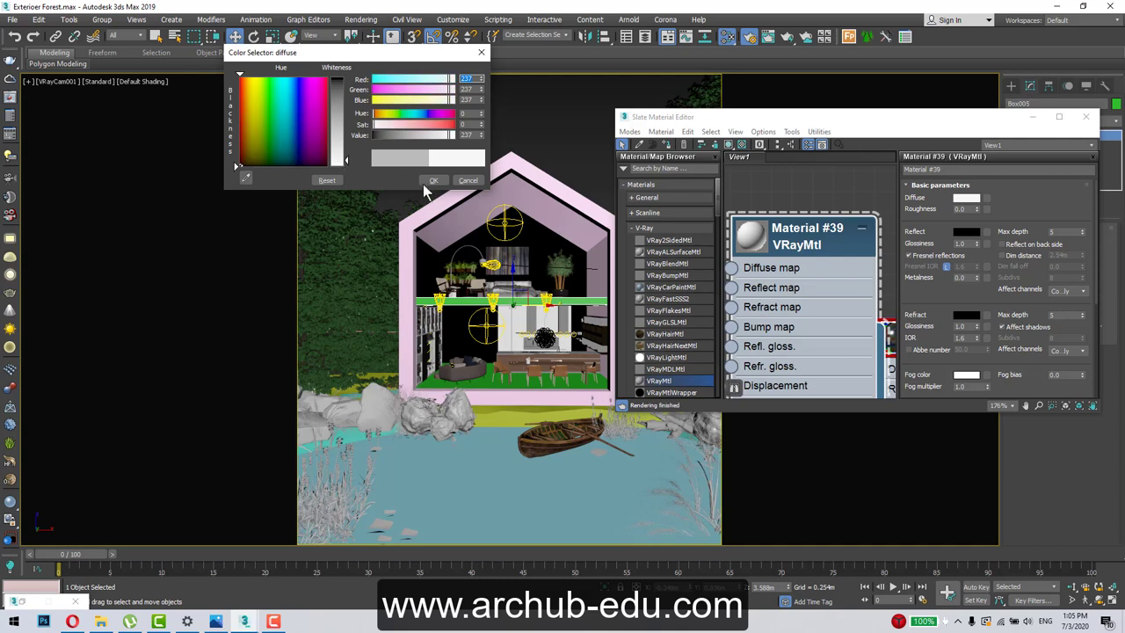
click(246, 79)
drag(346, 161, 346, 149)
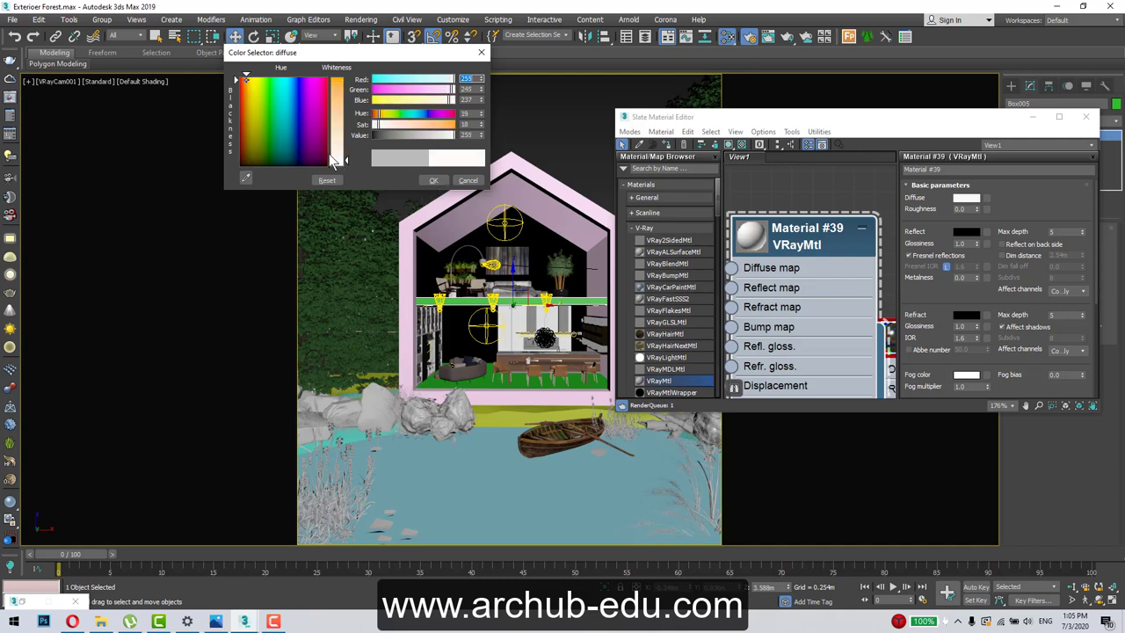
click(433, 180)
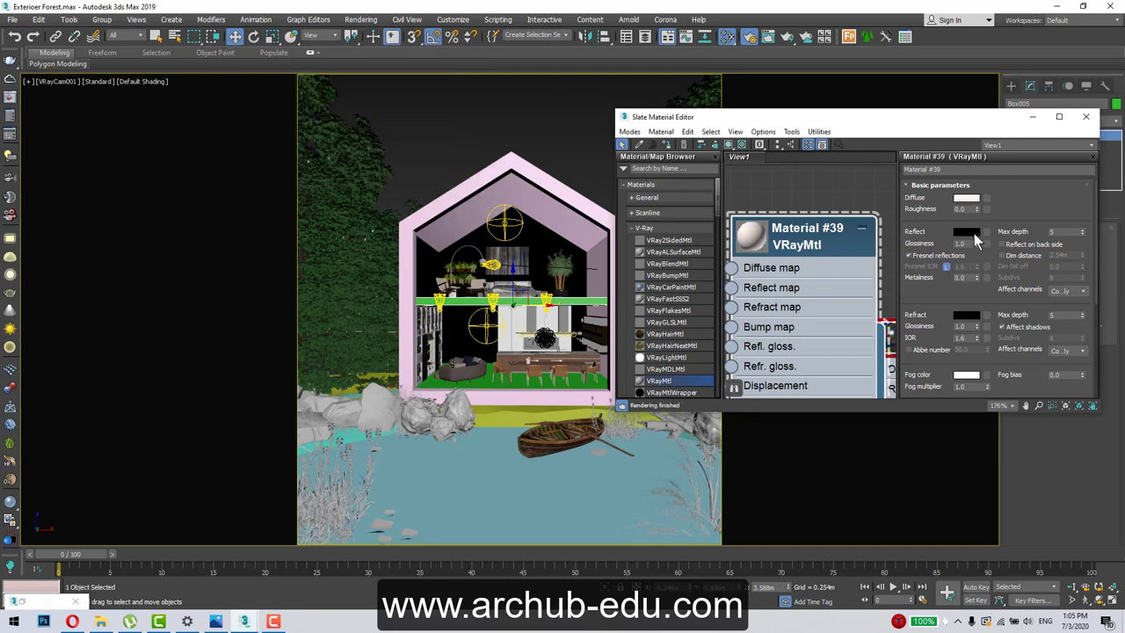
click(966, 231)
drag(387, 134, 398, 134)
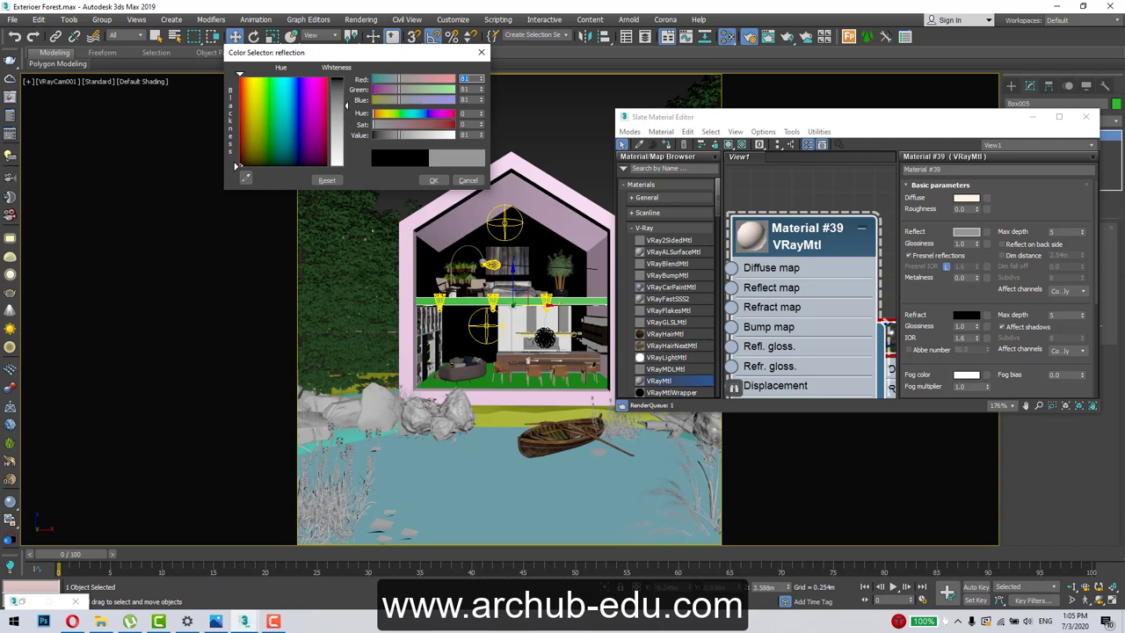
click(434, 180)
right_click(801, 237)
click(826, 257)
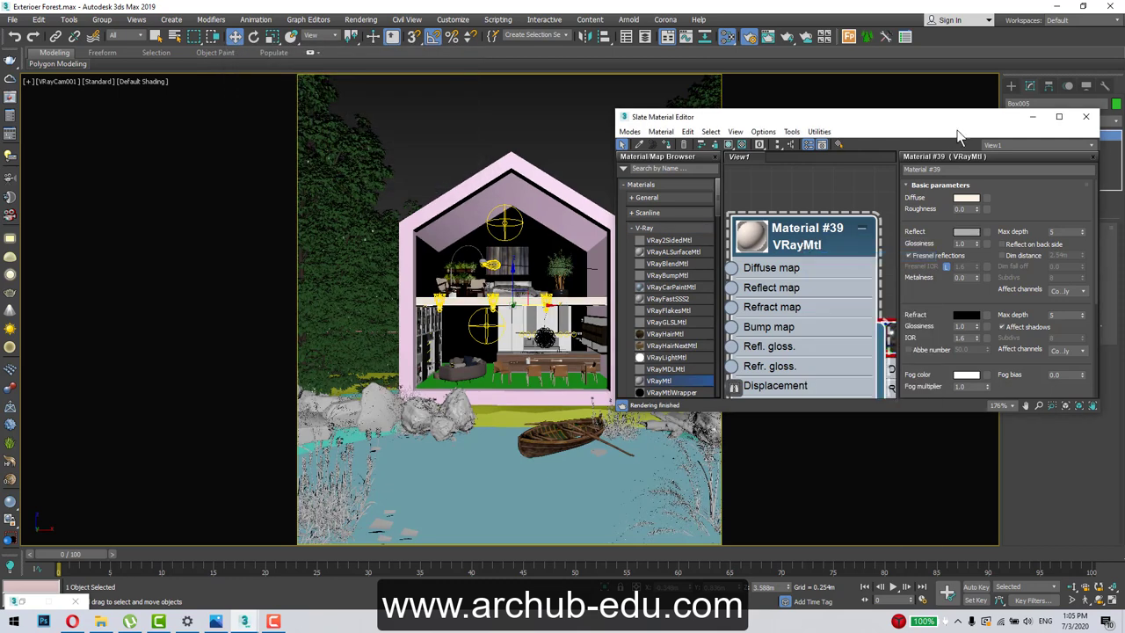
Move the Material #39 node aside, add VRayMtl Material #40, and bring up File Explorer.
scroll(848, 241, down, 2)
scroll(830, 244, down, 2)
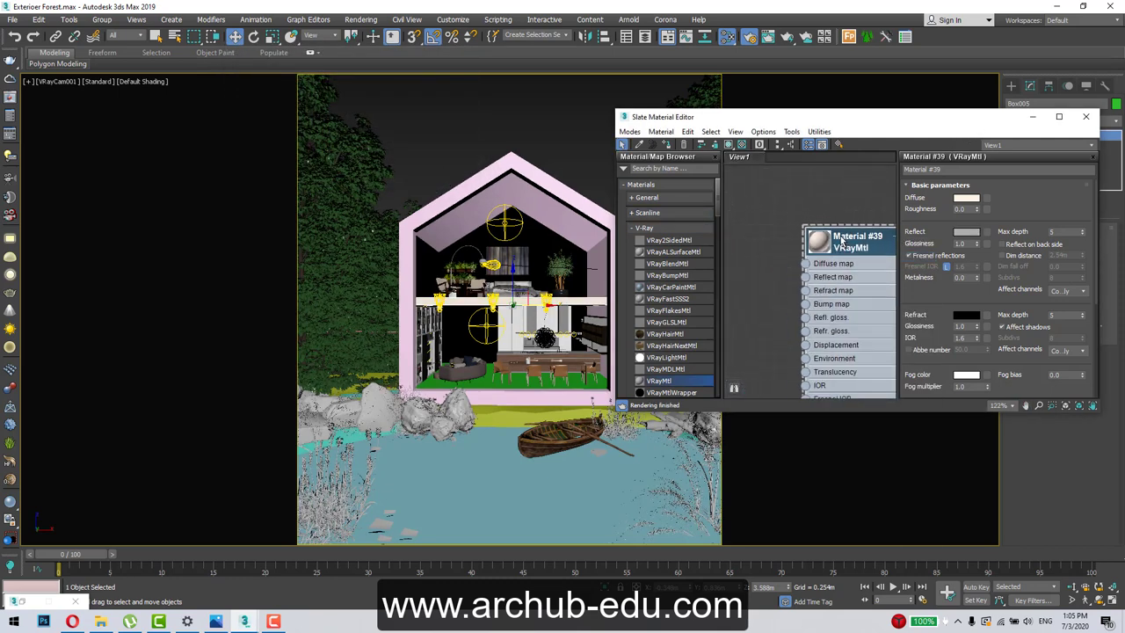
scroll(810, 247, down, 1)
middle_drag(810, 247, 847, 243)
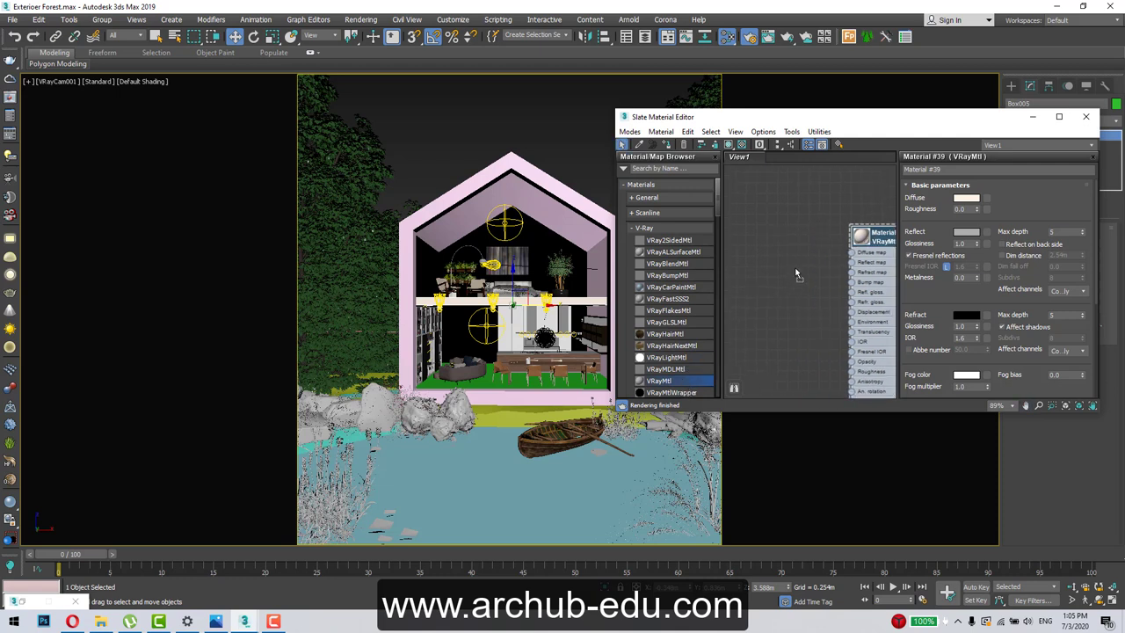
drag(659, 381, 796, 274)
scroll(796, 274, down, 1)
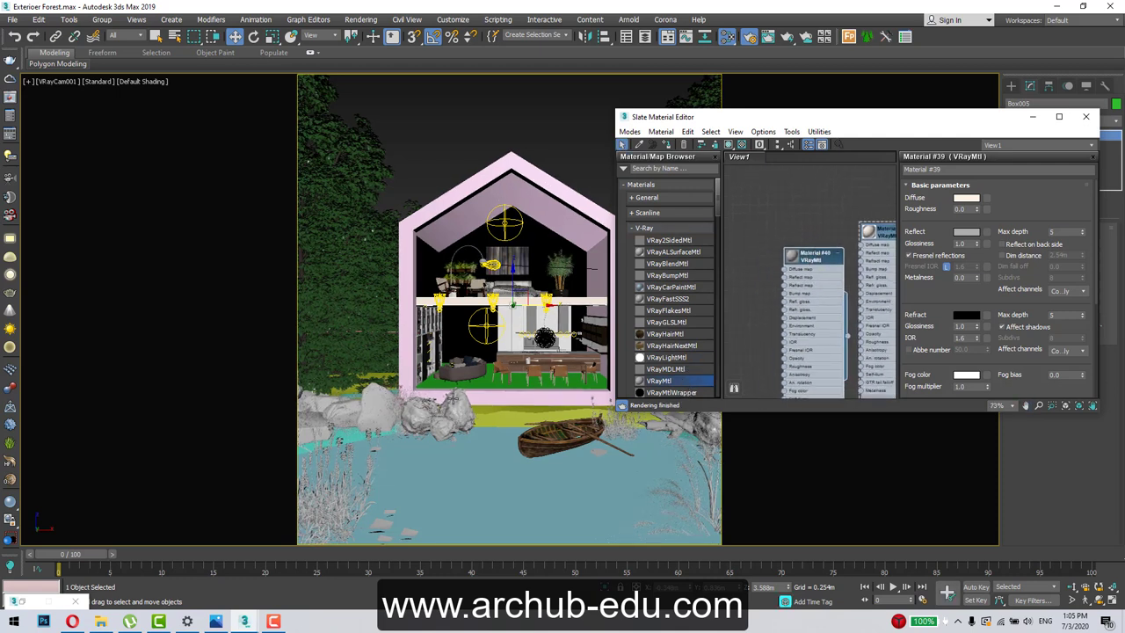
click(101, 621)
Browse to DOT LINE DESIGNS > 01 Renders > blocks texture folder.
double_click(145, 129)
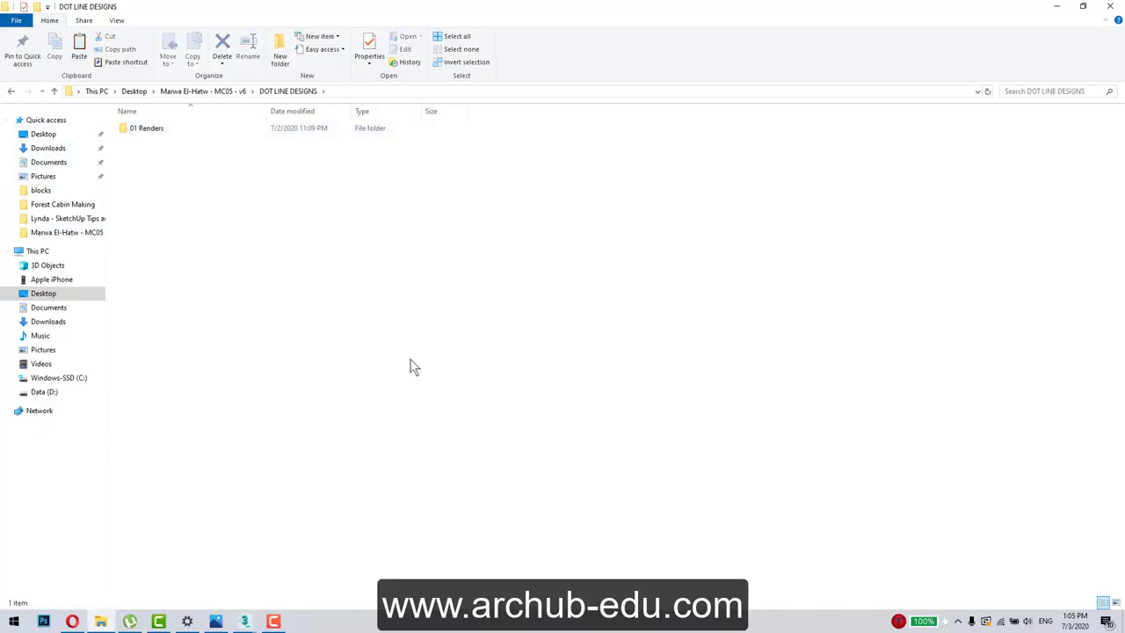
double_click(175, 128)
double_click(175, 128)
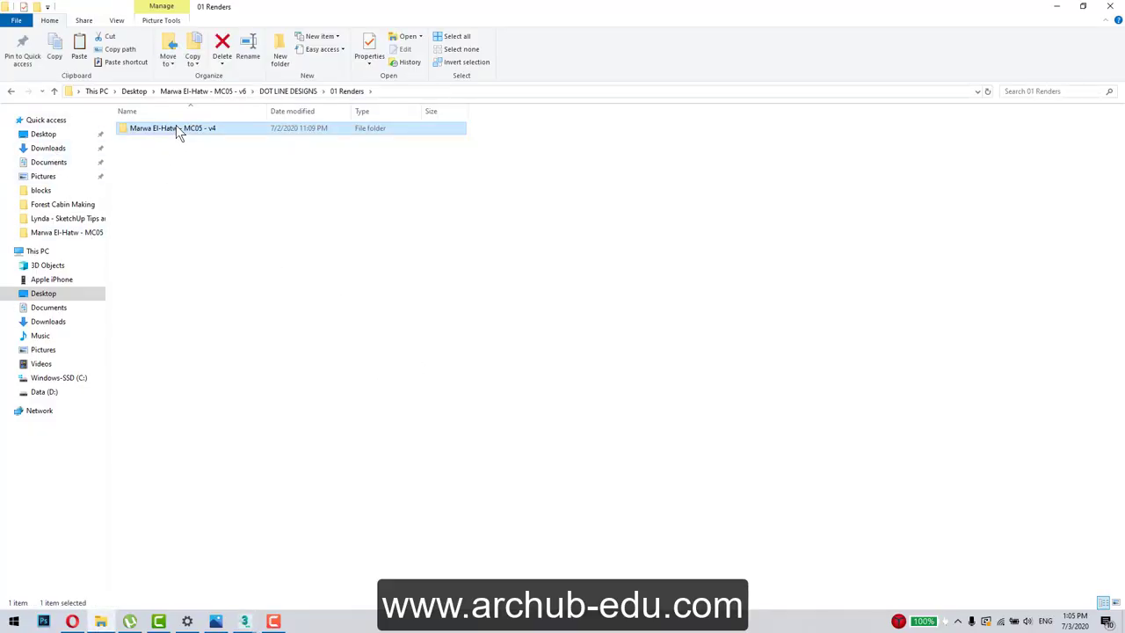
double_click(173, 137)
scroll(615, 352, down, 3)
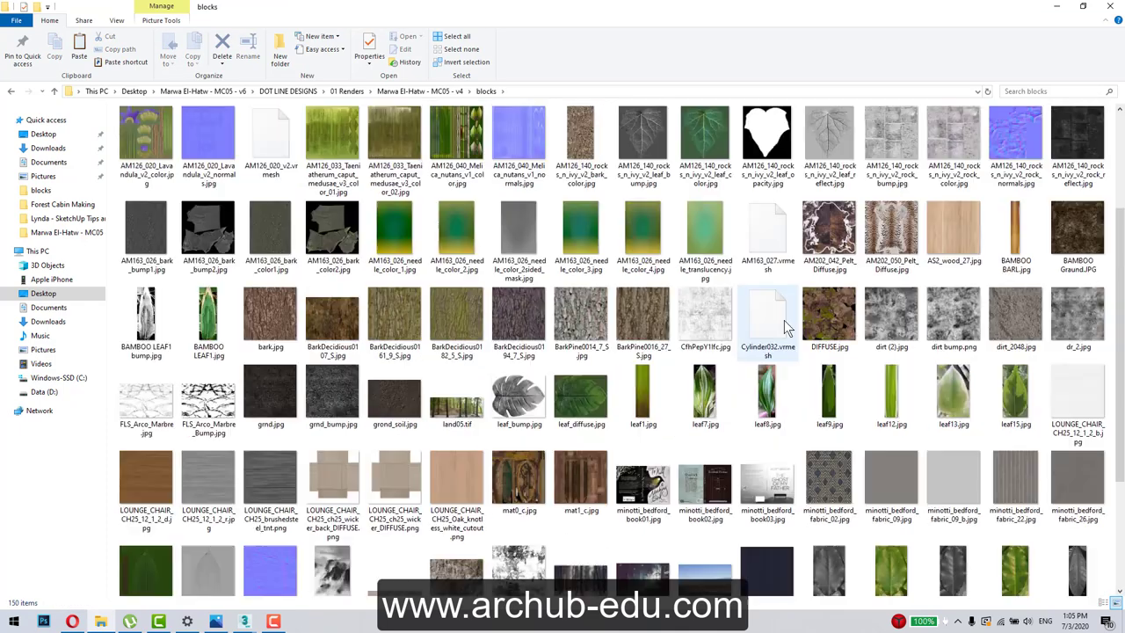
Drop AS2_wood_27.jpg into the node view as bitmap Map #2, deleting a stray VRayHairMtl node.
click(949, 229)
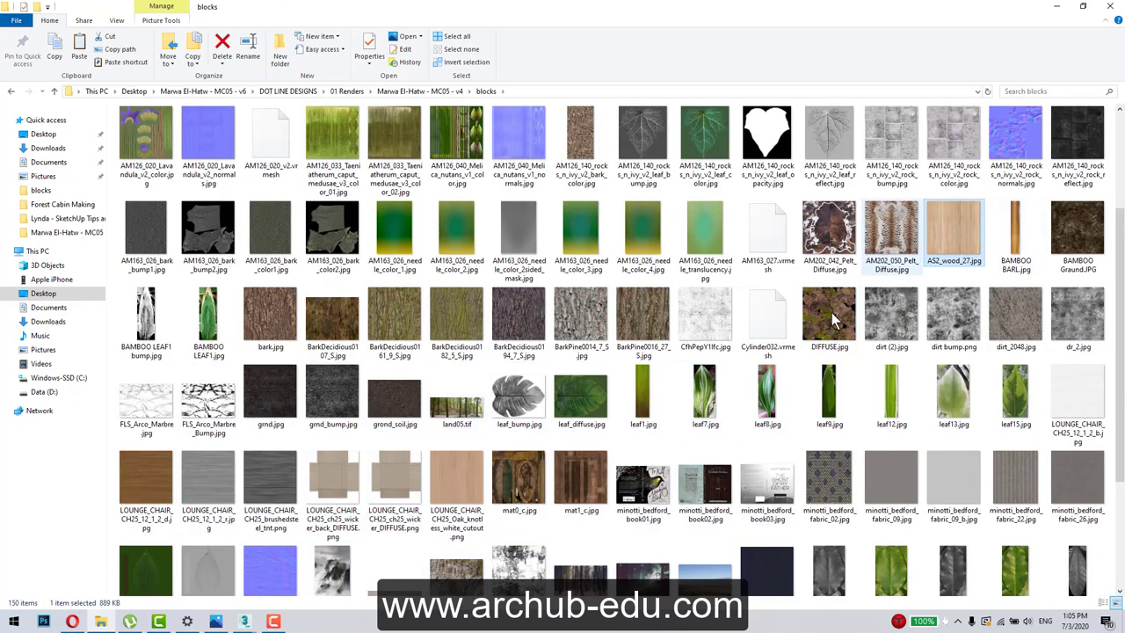
mouse_move(958, 229)
mouse_down()
mouse_move(890, 386)
mouse_move(286, 576)
mouse_up()
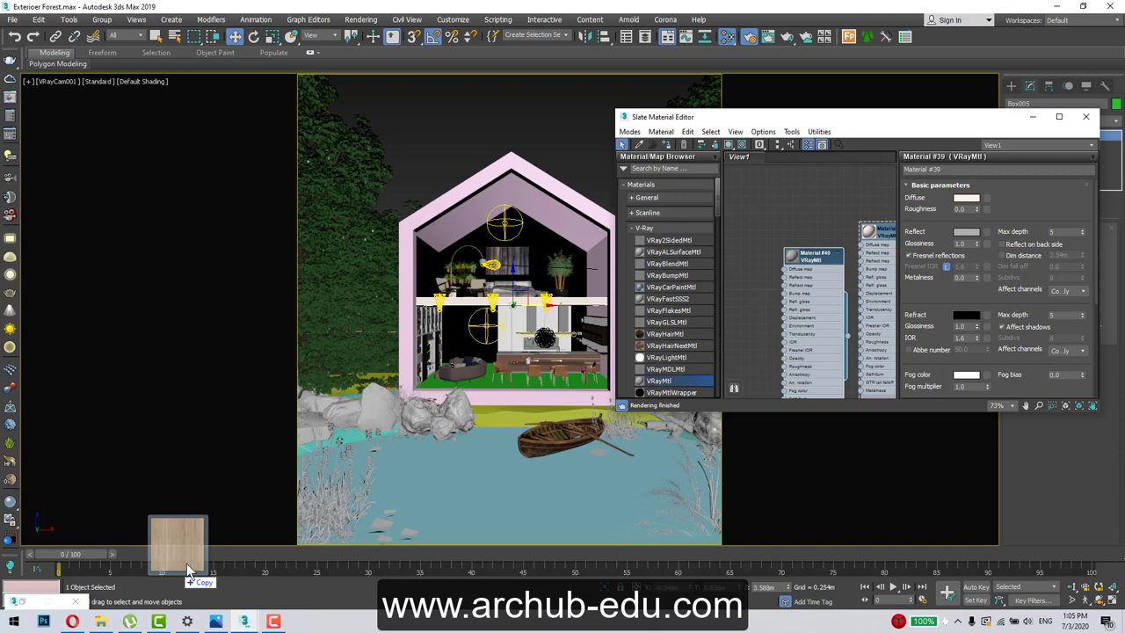
drag(286, 576, 785, 264)
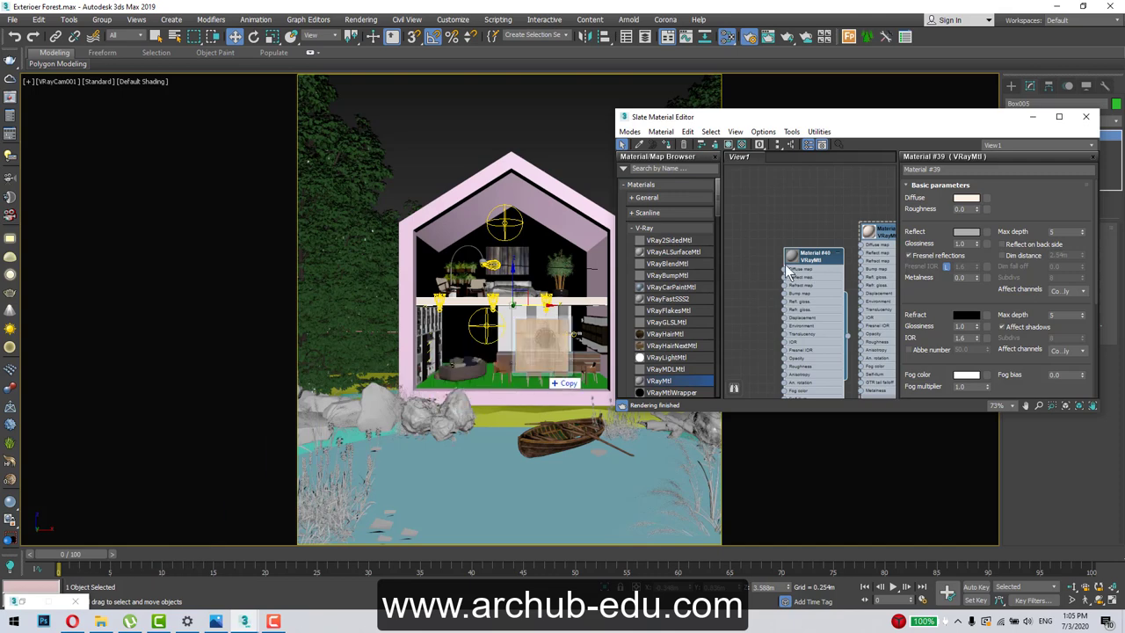
drag(665, 334, 747, 285)
scroll(749, 302, down, 3)
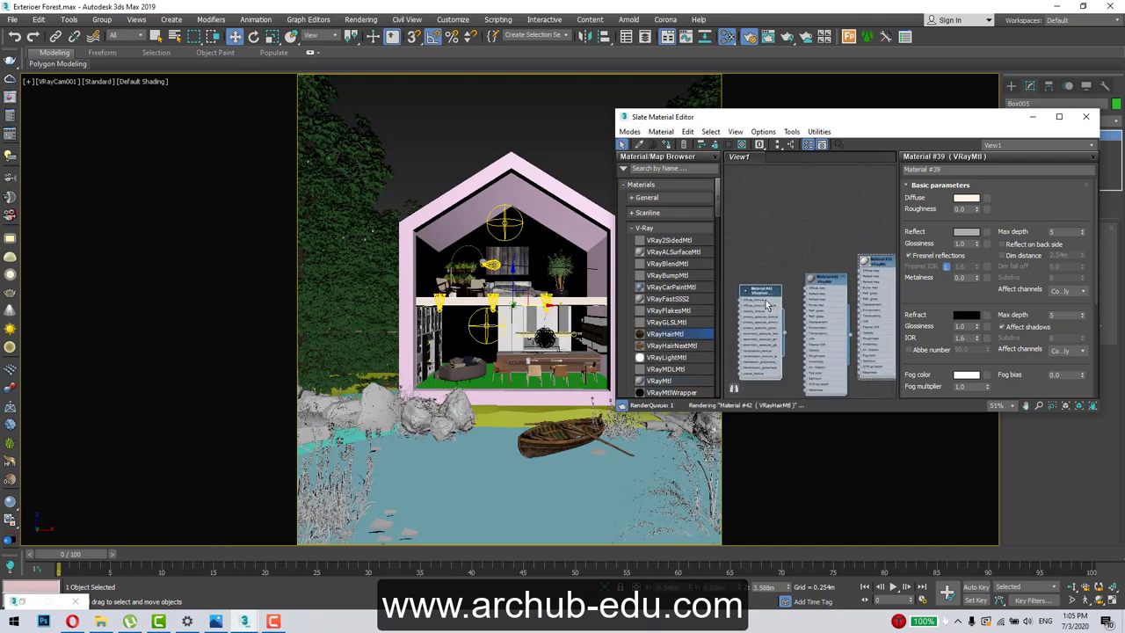
scroll(766, 304, up, 3)
key(Delete)
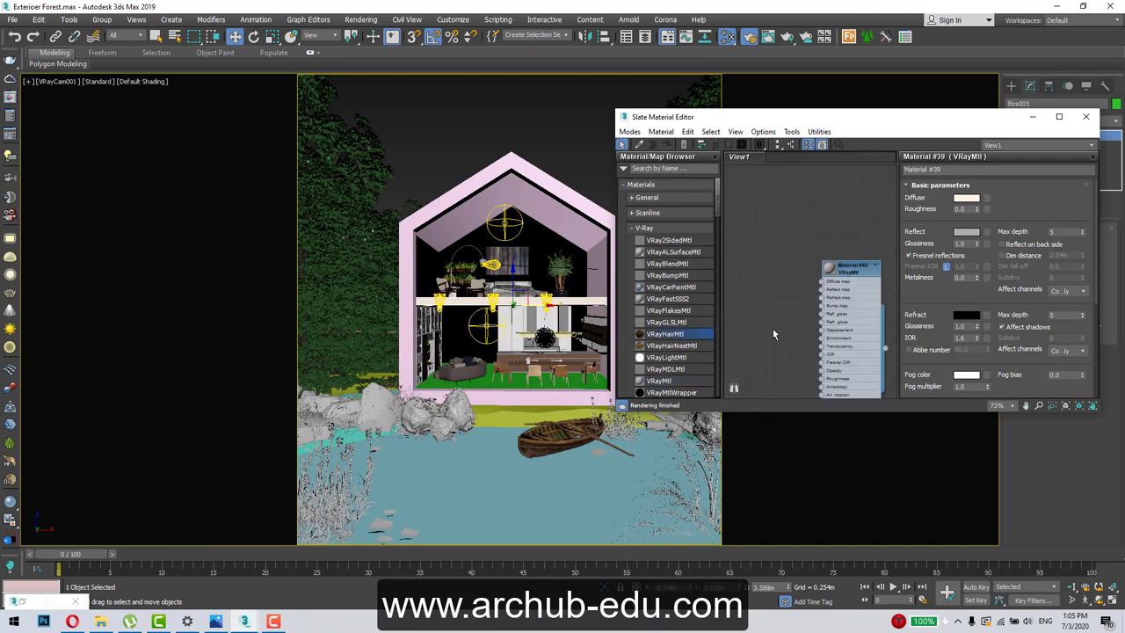
click(100, 621)
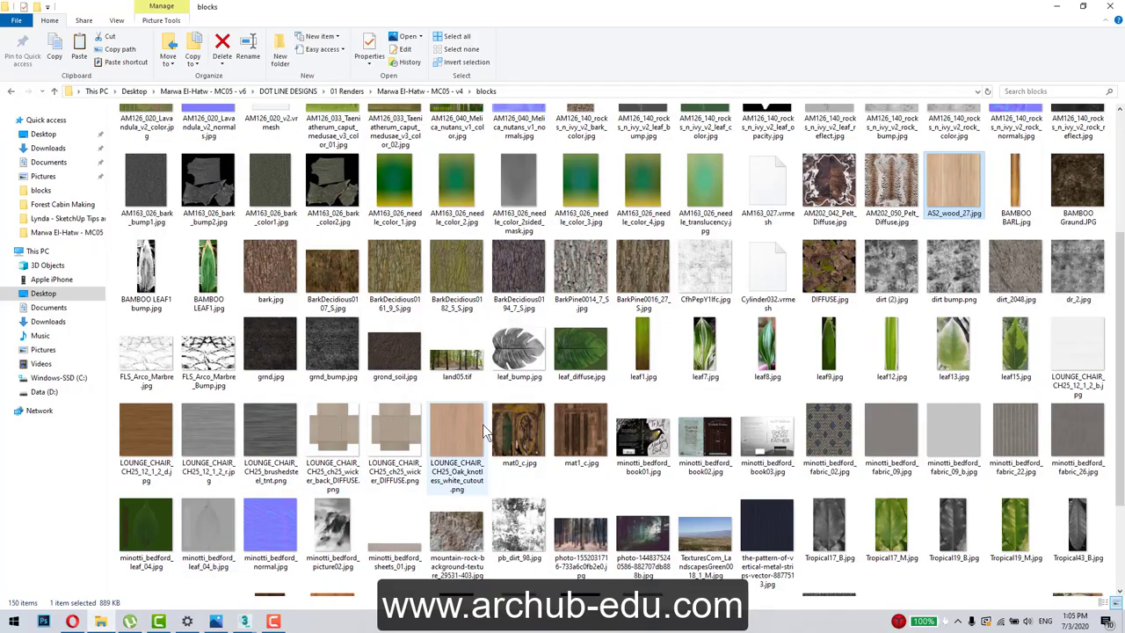
click(953, 185)
mouse_move(345, 534)
mouse_down()
mouse_move(186, 576)
mouse_move(728, 277)
mouse_move(760, 275)
mouse_up()
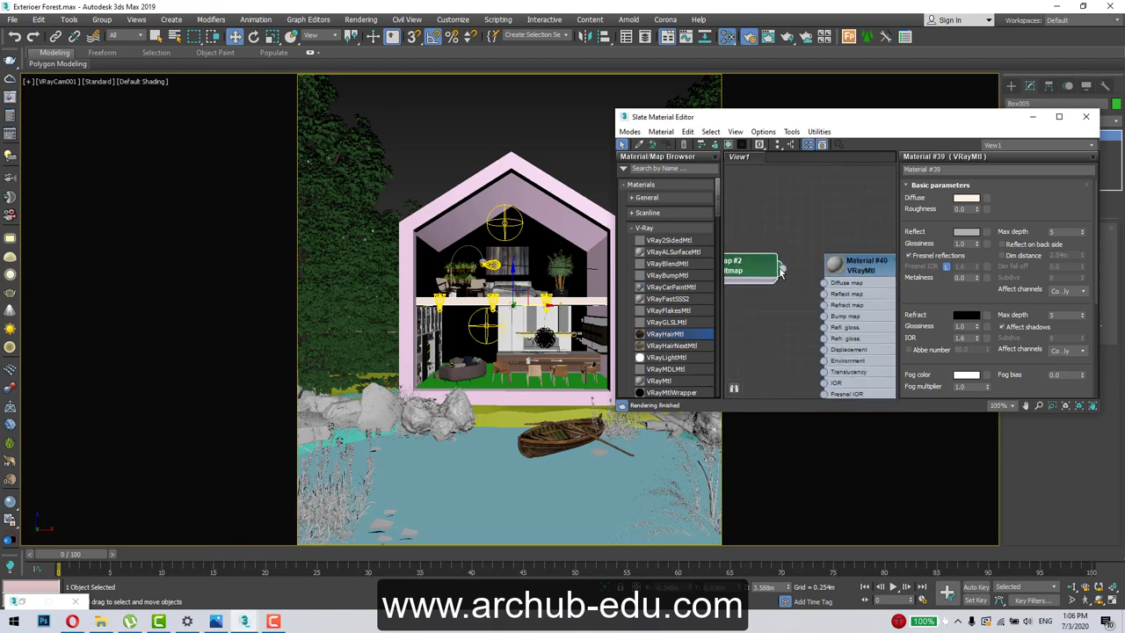
Add a Color Correction map node fed by the wood bitmap.
scroll(795, 310, up, 2)
scroll(682, 348, down, 3)
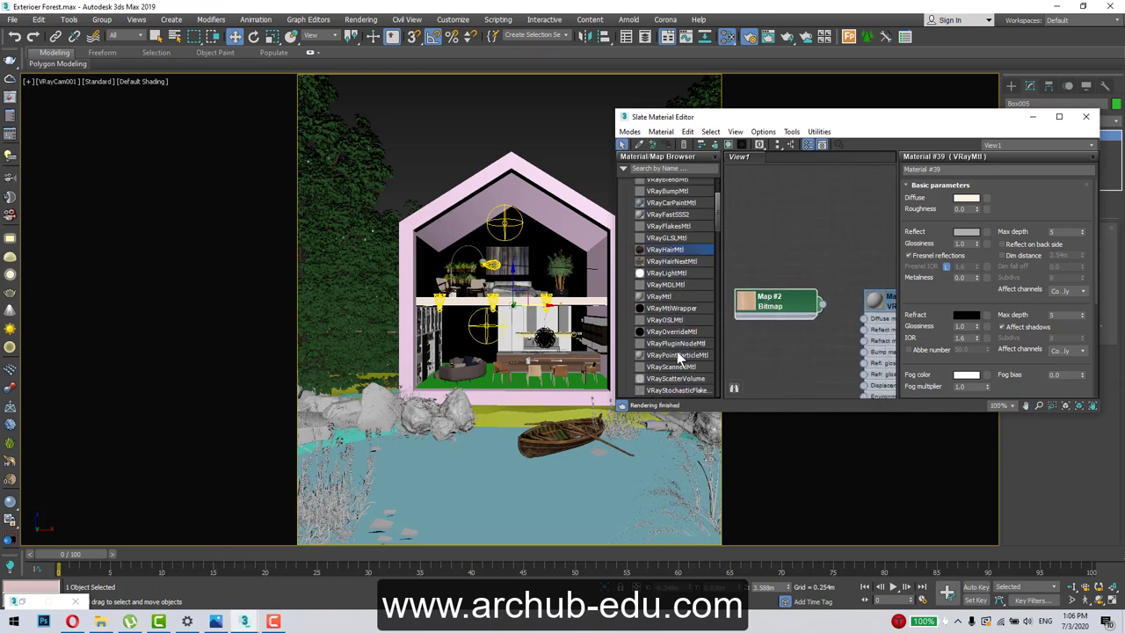
scroll(677, 350, down, 3)
scroll(670, 329, down, 4)
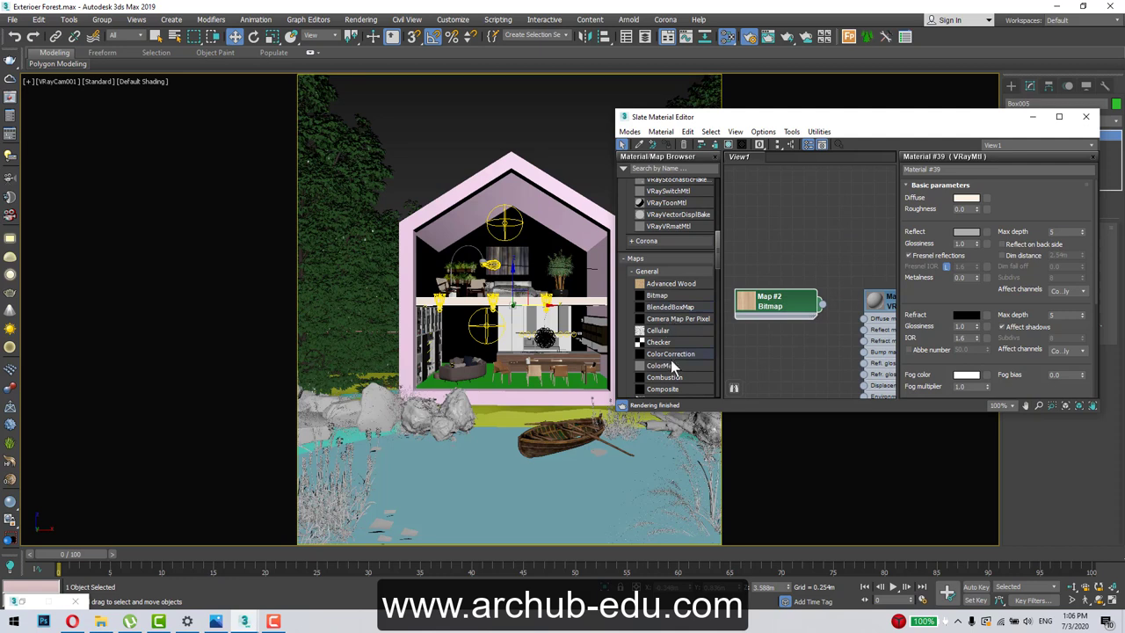
drag(674, 356, 835, 255)
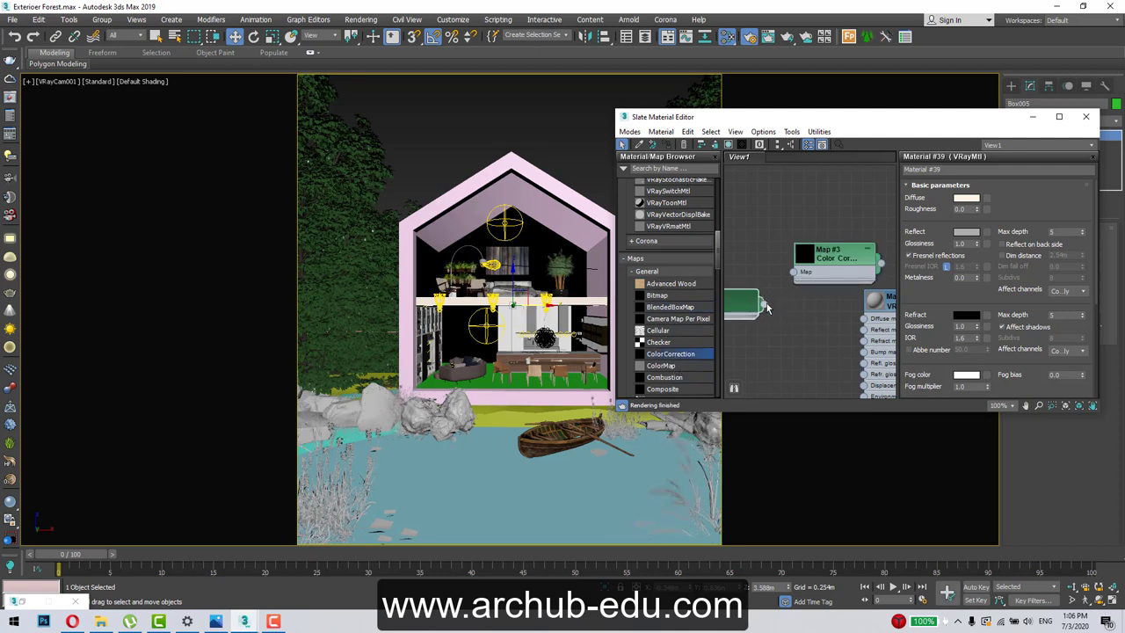
mouse_move(765, 303)
mouse_down()
mouse_move(795, 274)
mouse_move(796, 301)
mouse_up()
Set the Color Correction gamma to 0.35 and saturation to -38.206, then preview Material #40.
double_click(795, 301)
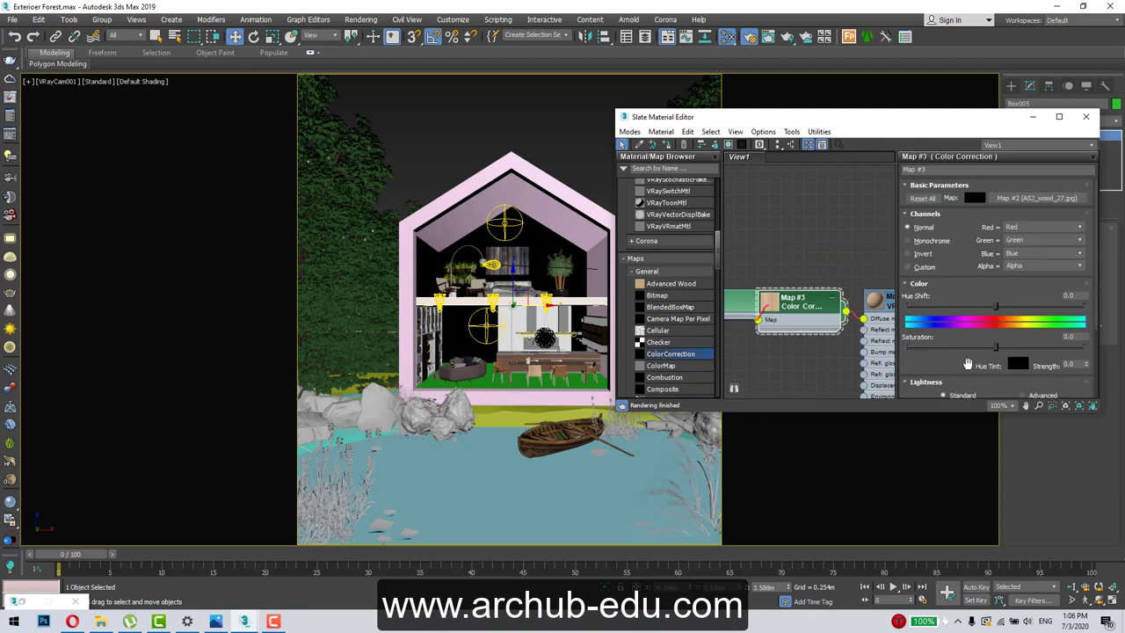
scroll(998, 339, down, 2)
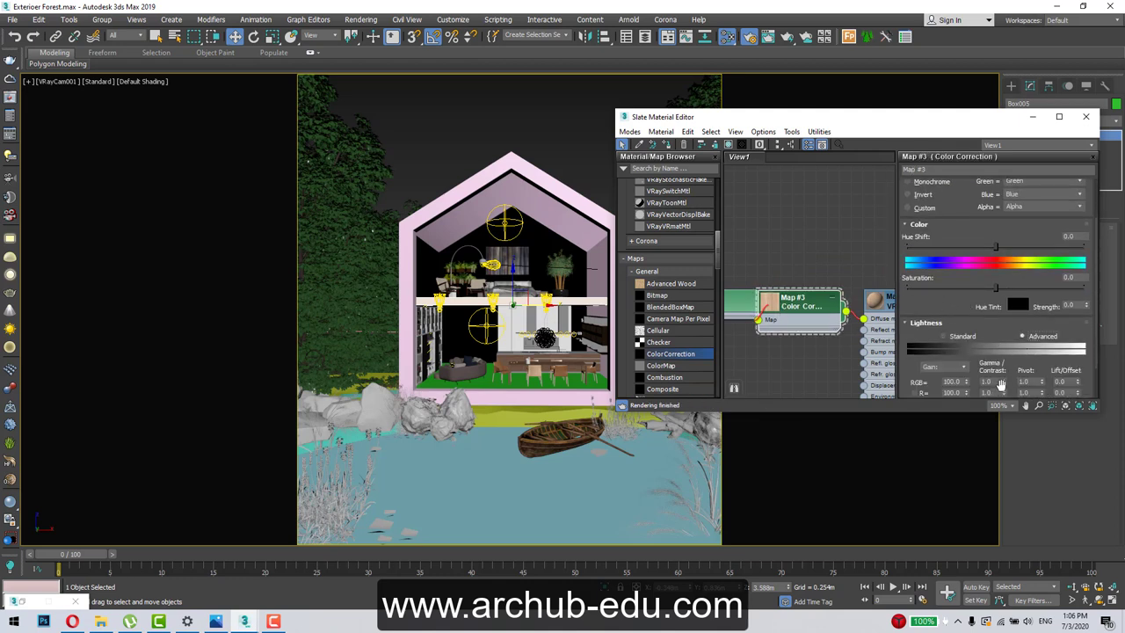
drag(998, 348, 934, 345)
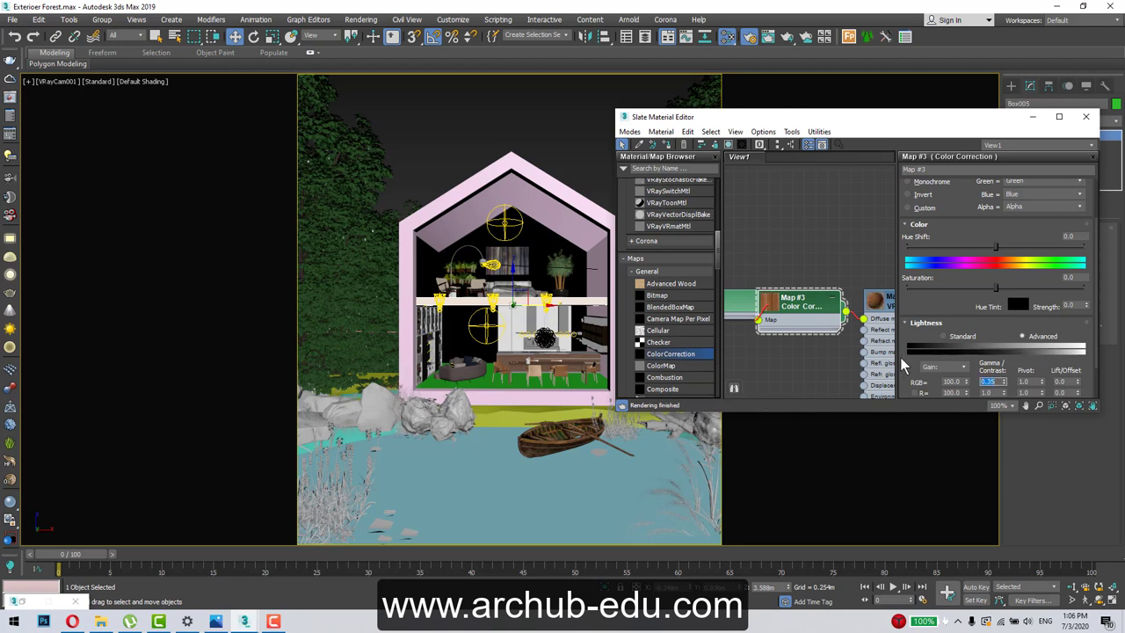
middle_drag(773, 308, 778, 289)
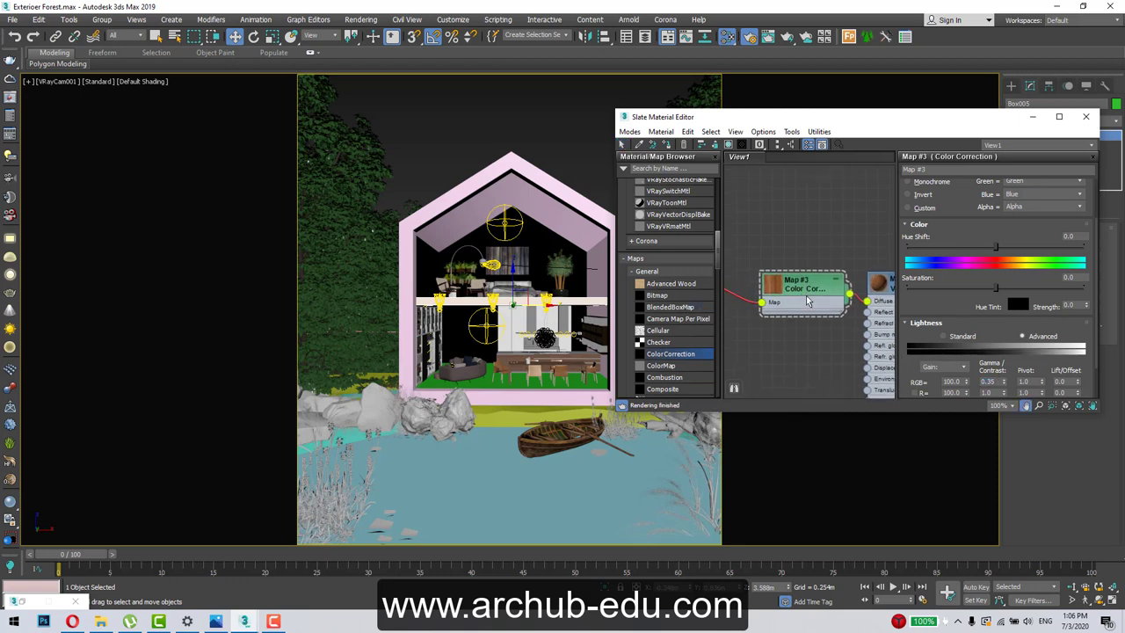
drag(998, 292, 962, 287)
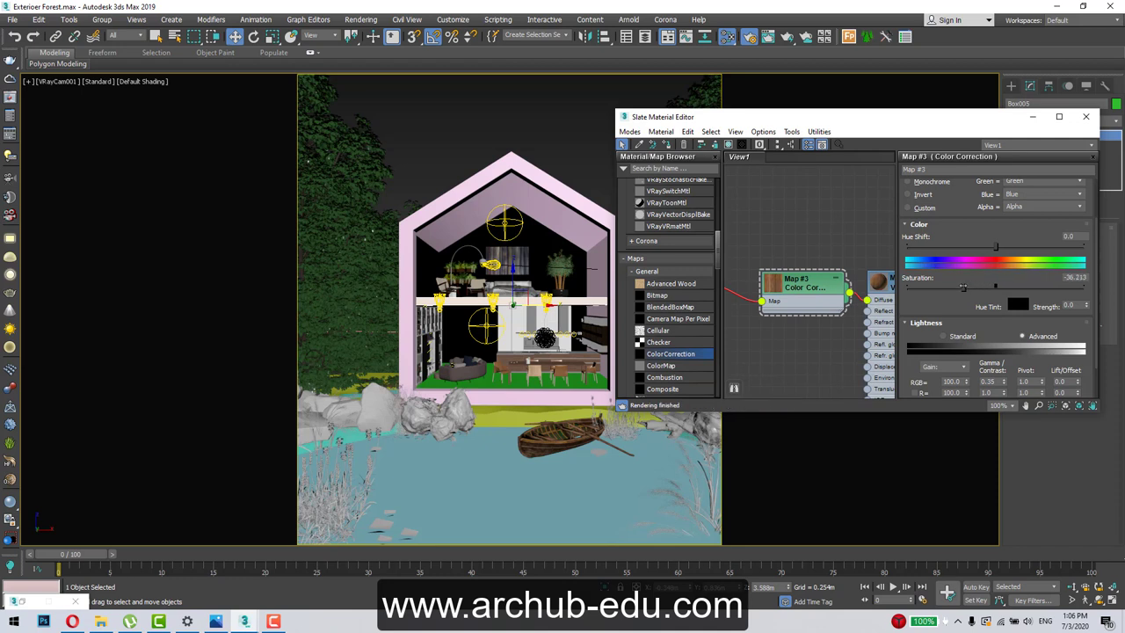
double_click(774, 283)
scroll(816, 330, up, 1)
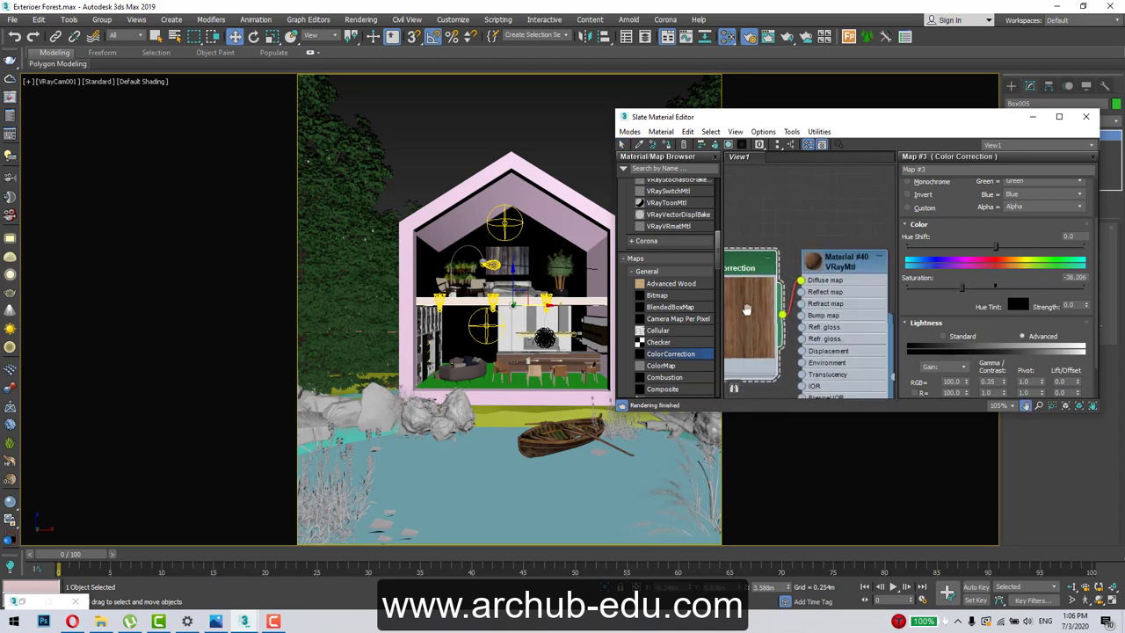
middle_drag(803, 327, 738, 290)
double_click(809, 255)
Wire Color Correction into Material #40's diffuse and the wood bitmap into its bump.
click(822, 254)
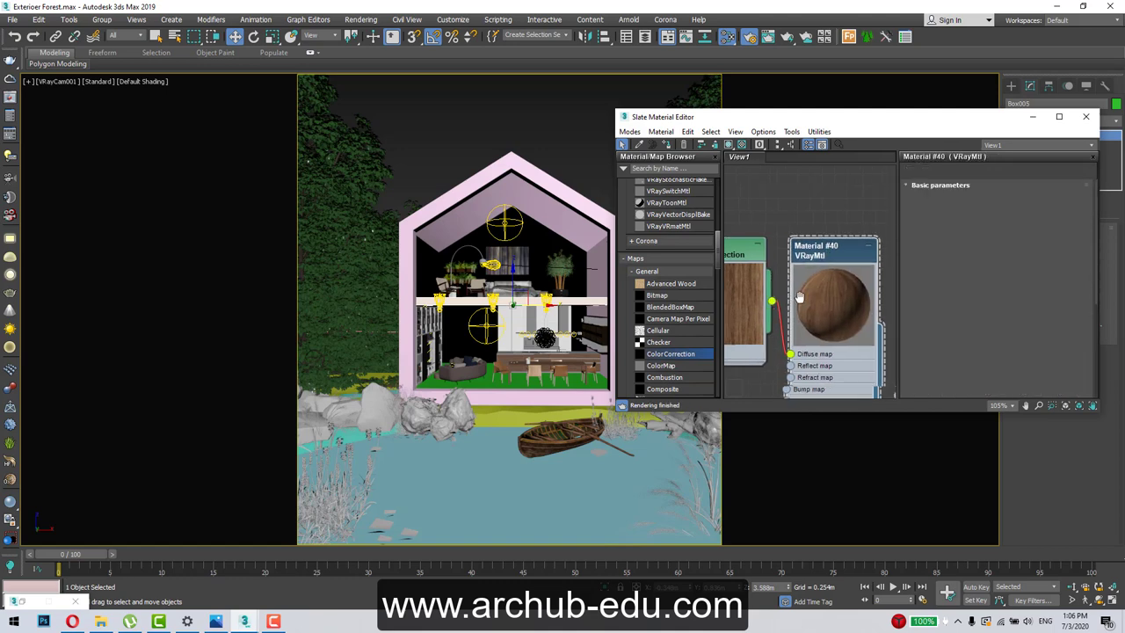
scroll(817, 266, down, 3)
drag(816, 292, 834, 328)
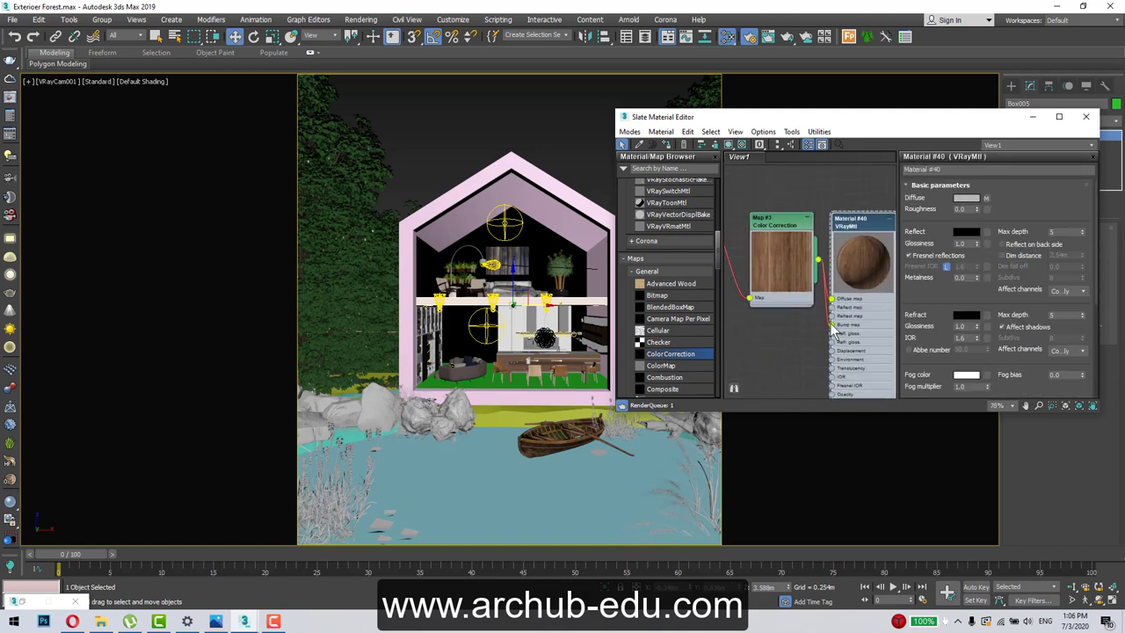
scroll(842, 304, up, 1)
scroll(842, 304, up, 2)
scroll(818, 294, up, 1)
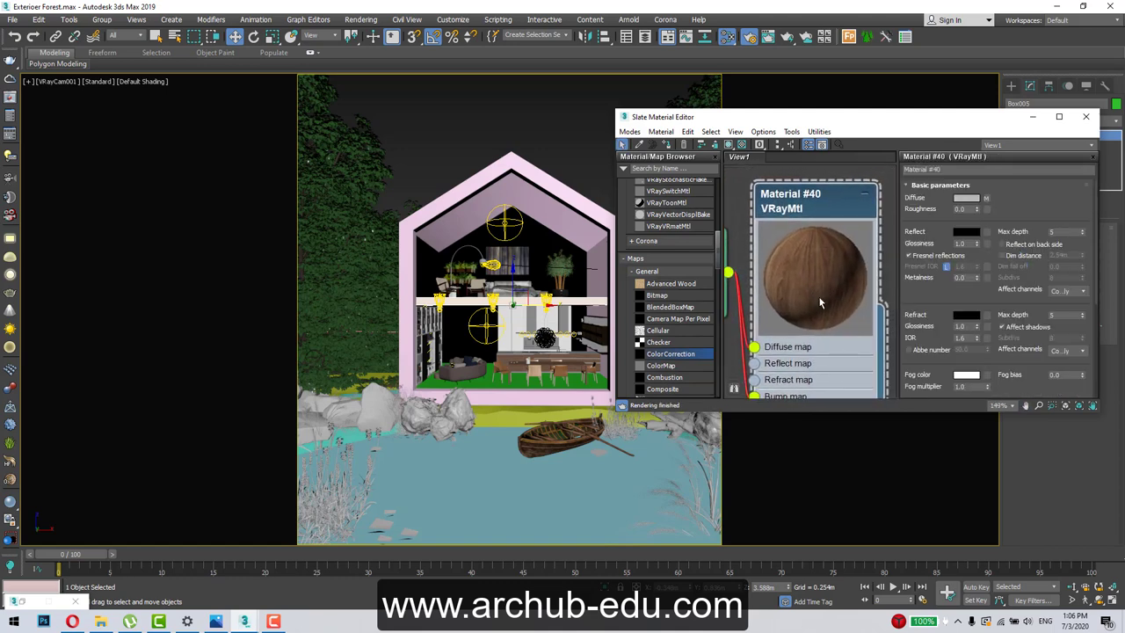
scroll(808, 286, up, 1)
scroll(807, 286, down, 3)
scroll(848, 279, down, 2)
scroll(779, 283, down, 2)
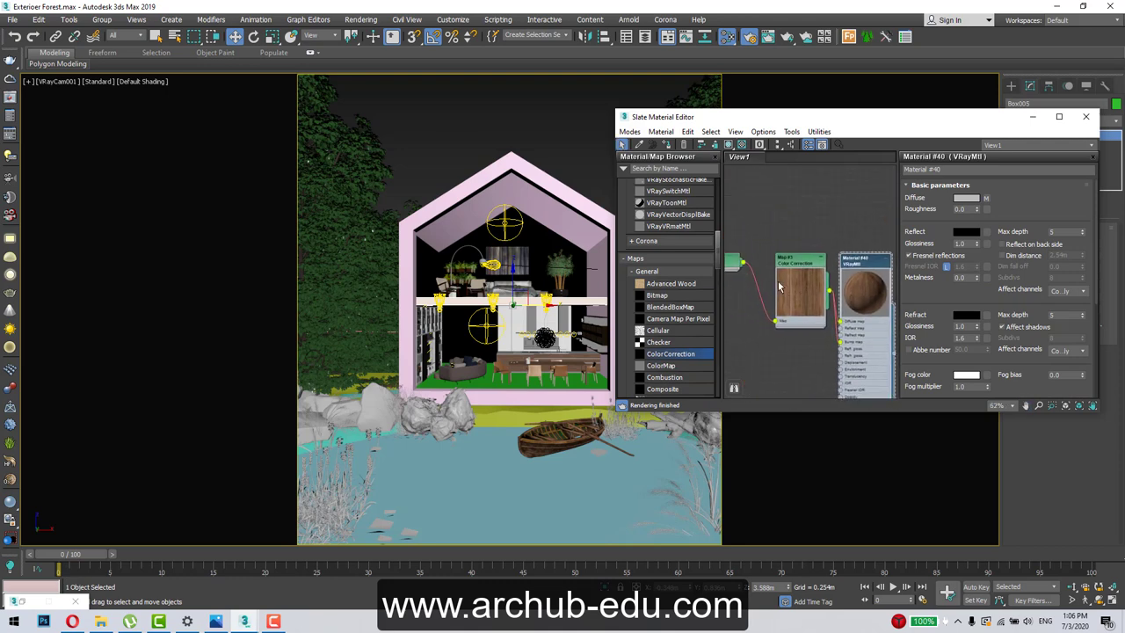
drag(745, 268, 842, 350)
scroll(875, 294, up, 4)
scroll(869, 293, up, 3)
scroll(810, 230, up, 3)
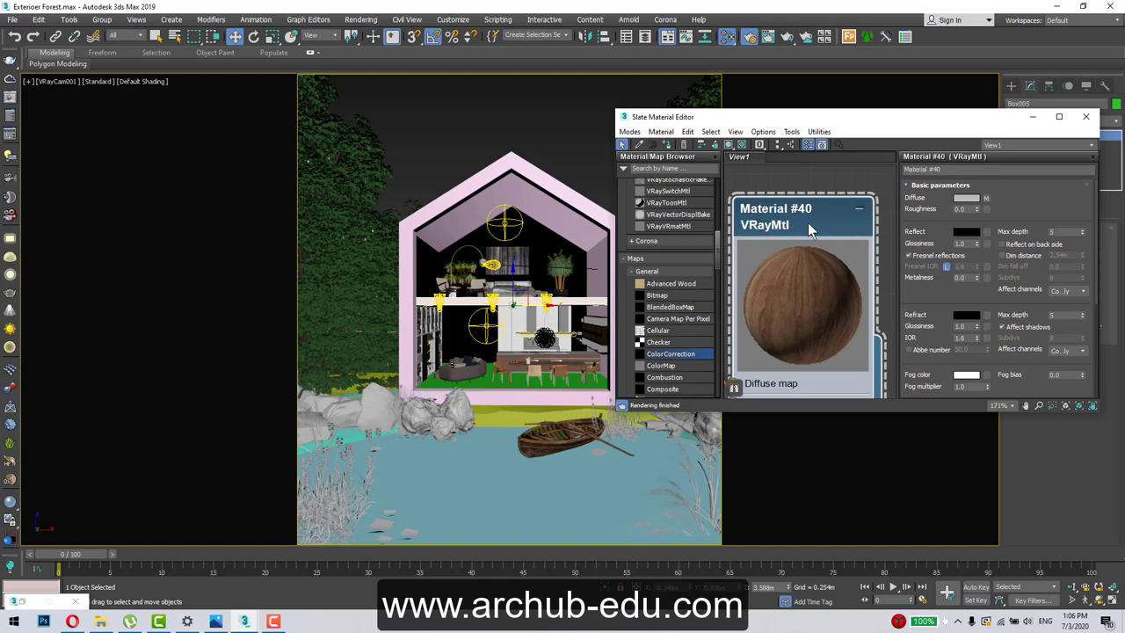
Keep the grey reflection, add a checker preview background, and set the bump amount to 100.
click(966, 232)
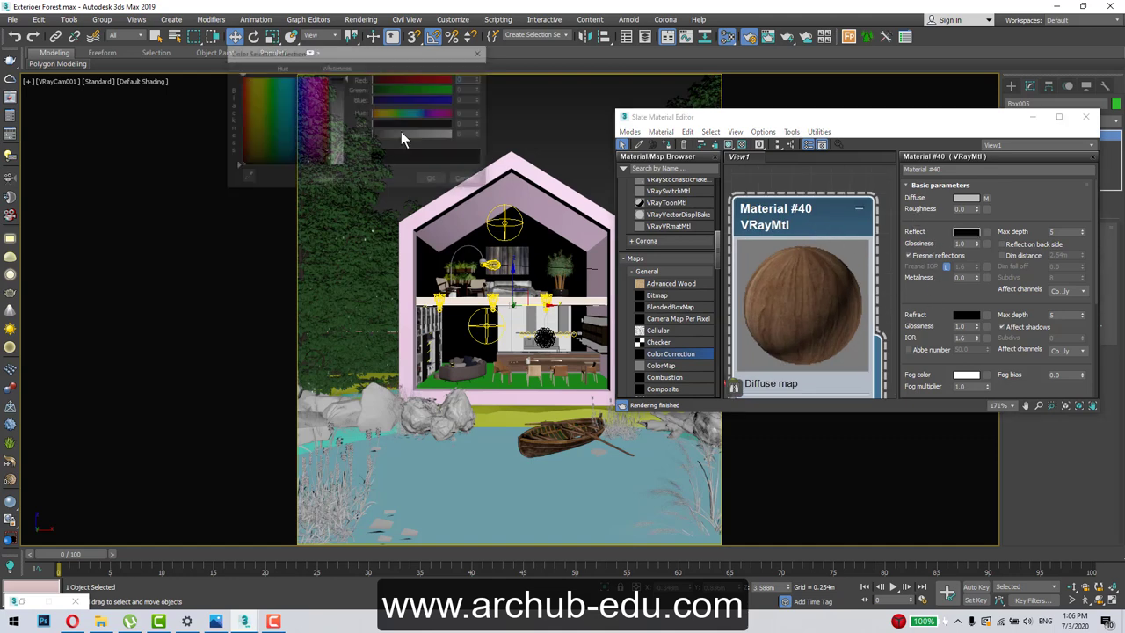
click(433, 180)
click(743, 145)
text(0.6)
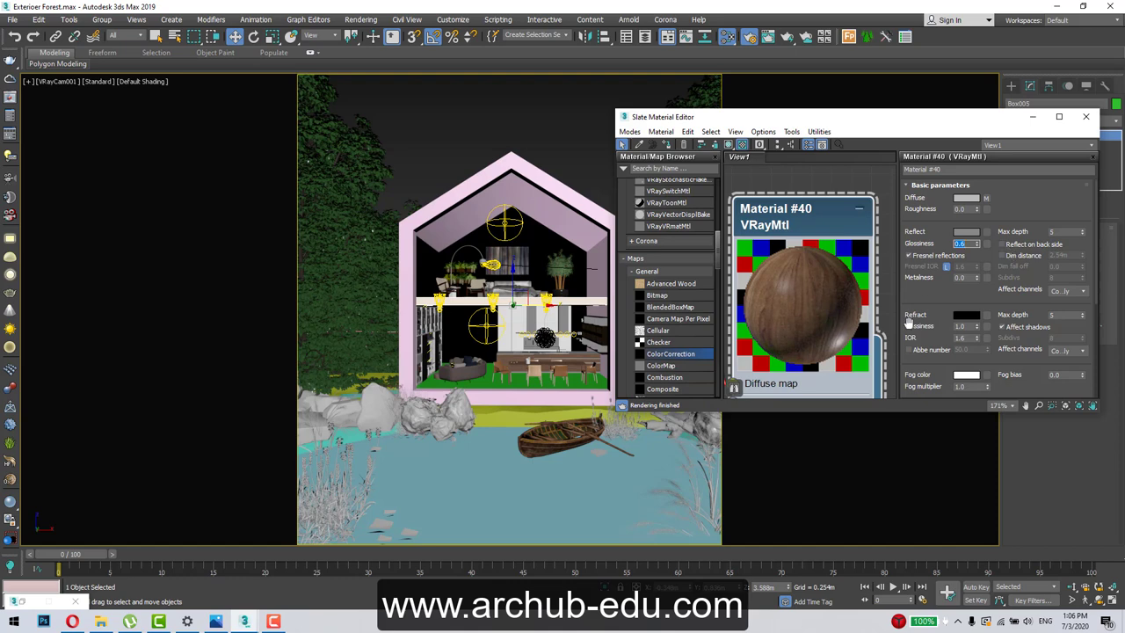
drag(932, 339, 907, 126)
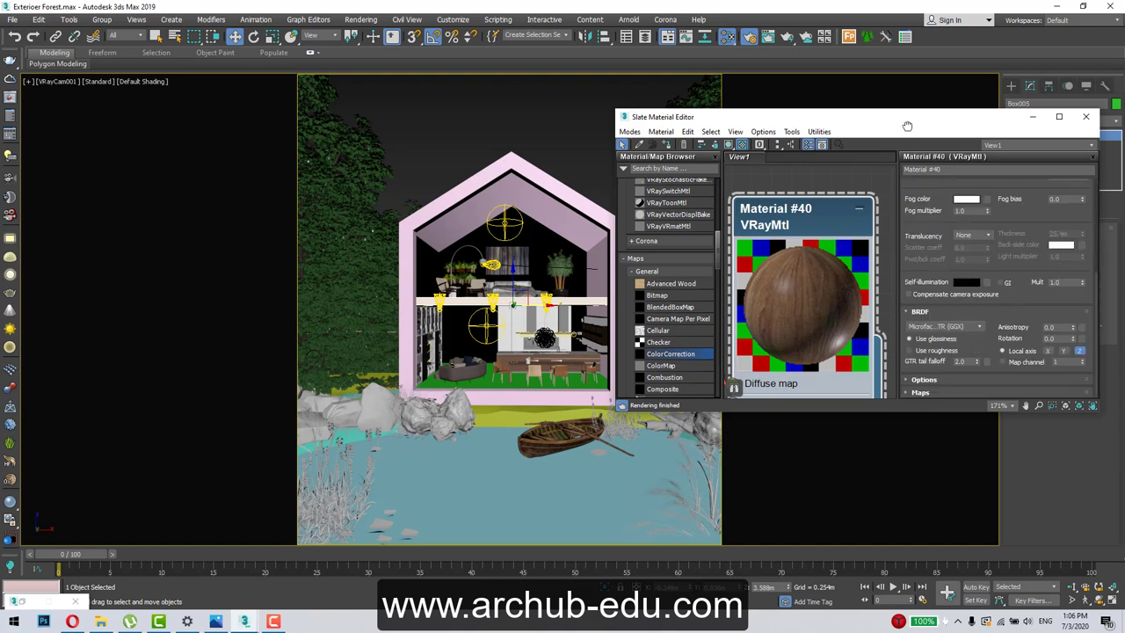
click(929, 391)
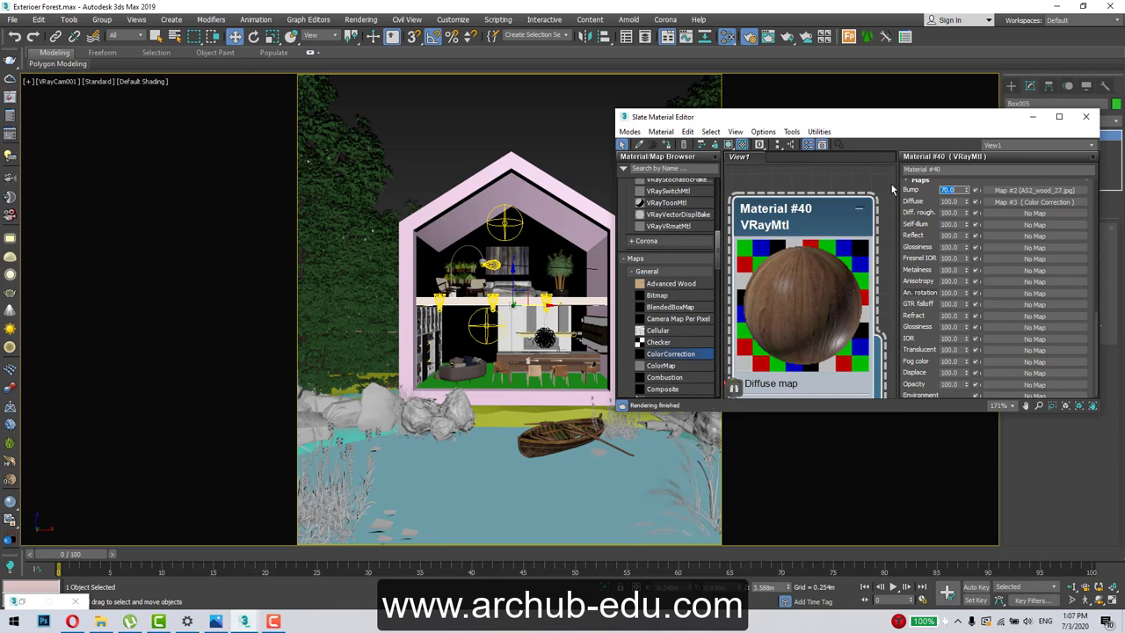
text(100)
key(Return)
click(500, 190)
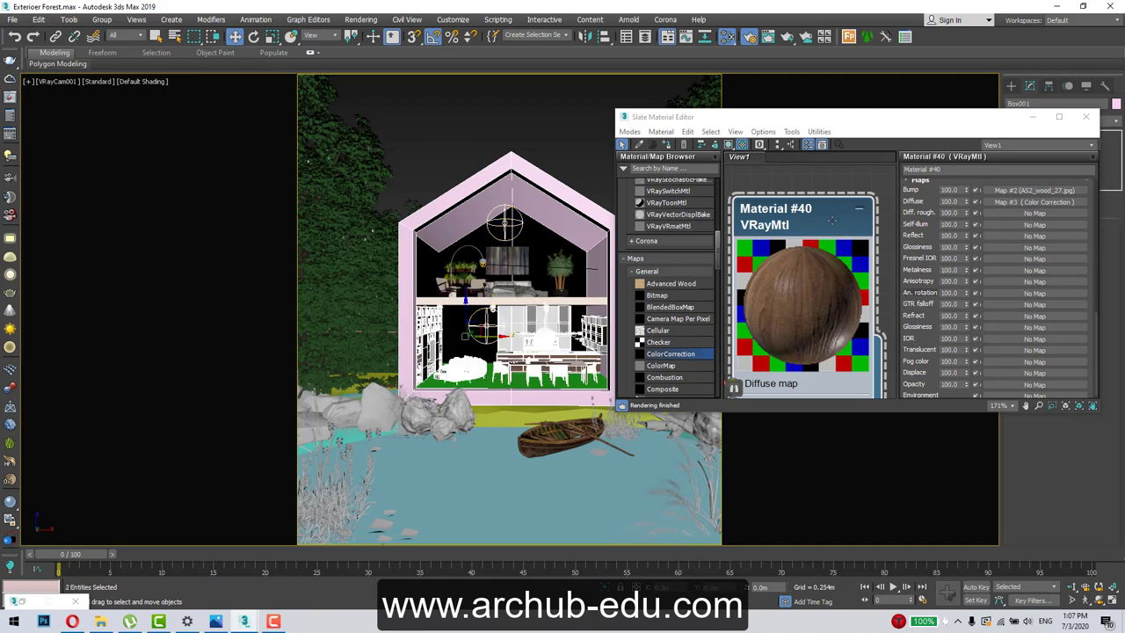
Select the house walls and assign wood Material #40 to them.
ctrl+click(596, 276)
click(597, 260)
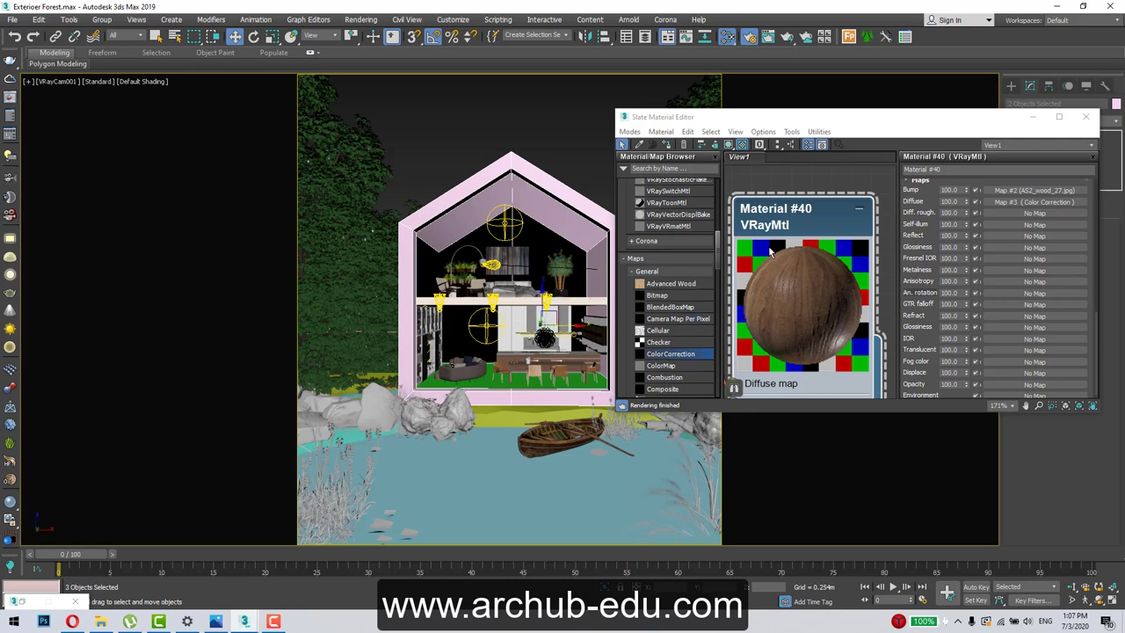
right_click(798, 227)
click(826, 249)
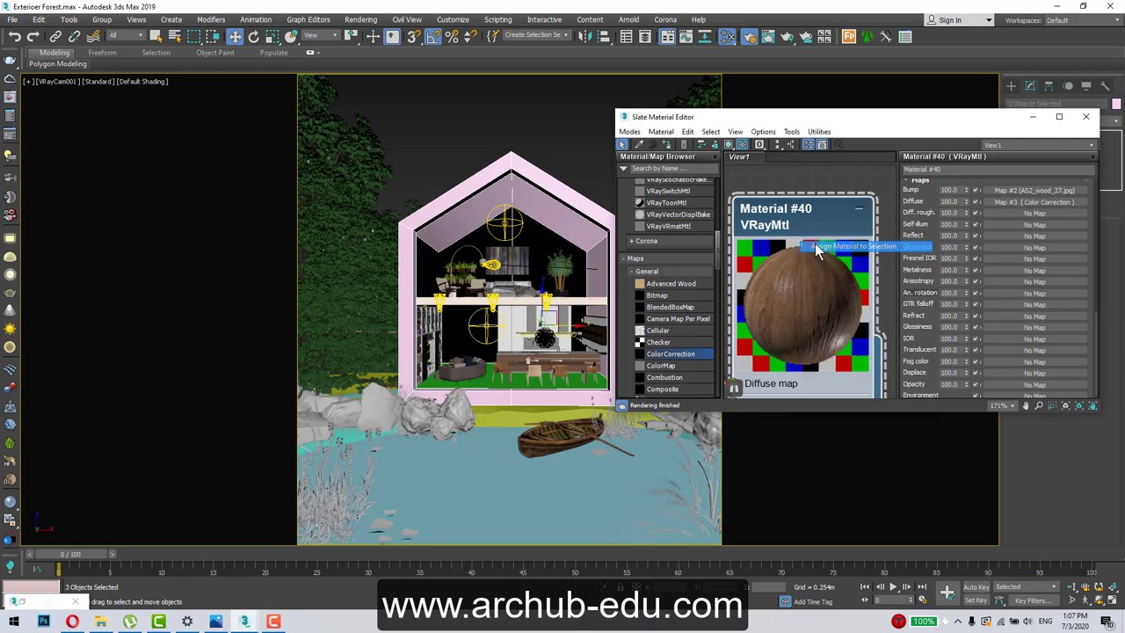
click(726, 144)
Add a UVW Map modifier to the walls with Box mapping at 1 m size.
click(1034, 116)
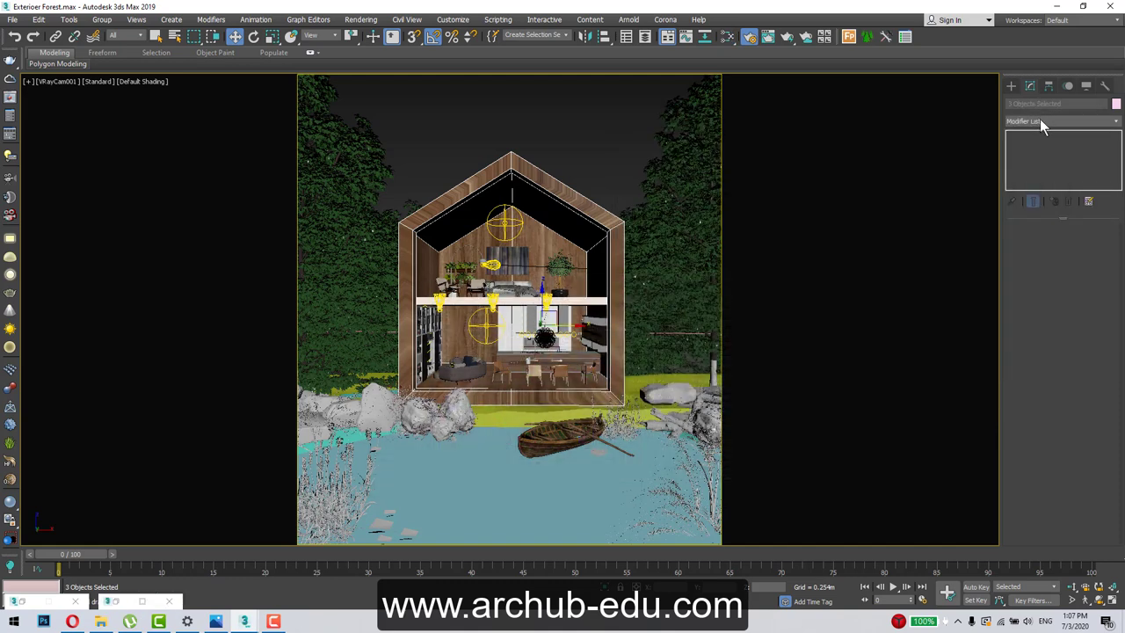
click(1040, 120)
key(u)
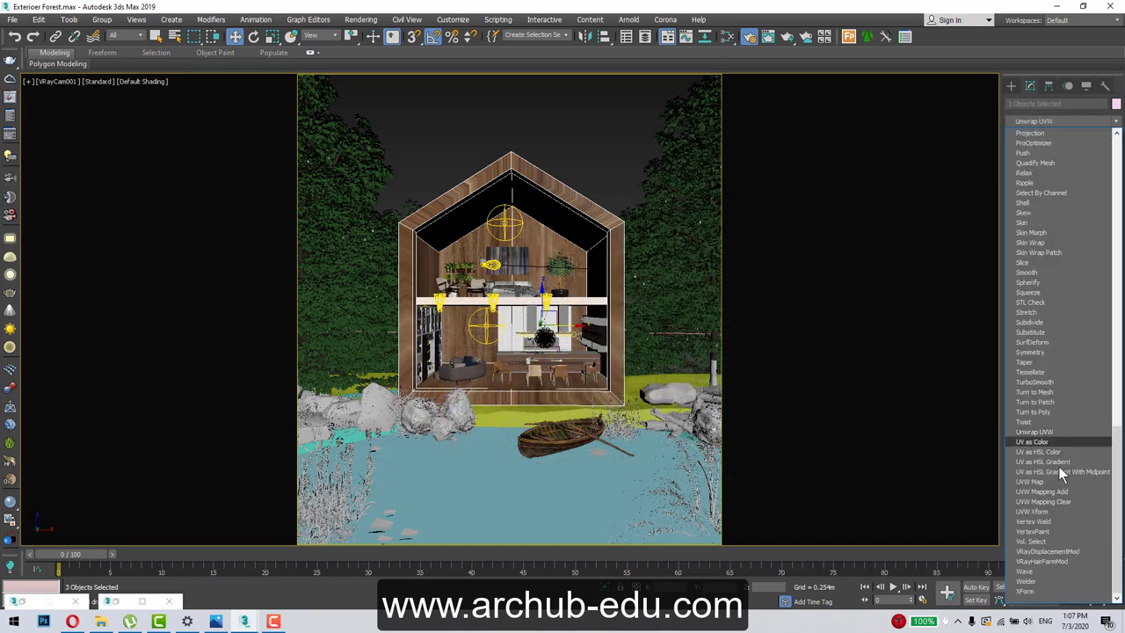
click(1039, 482)
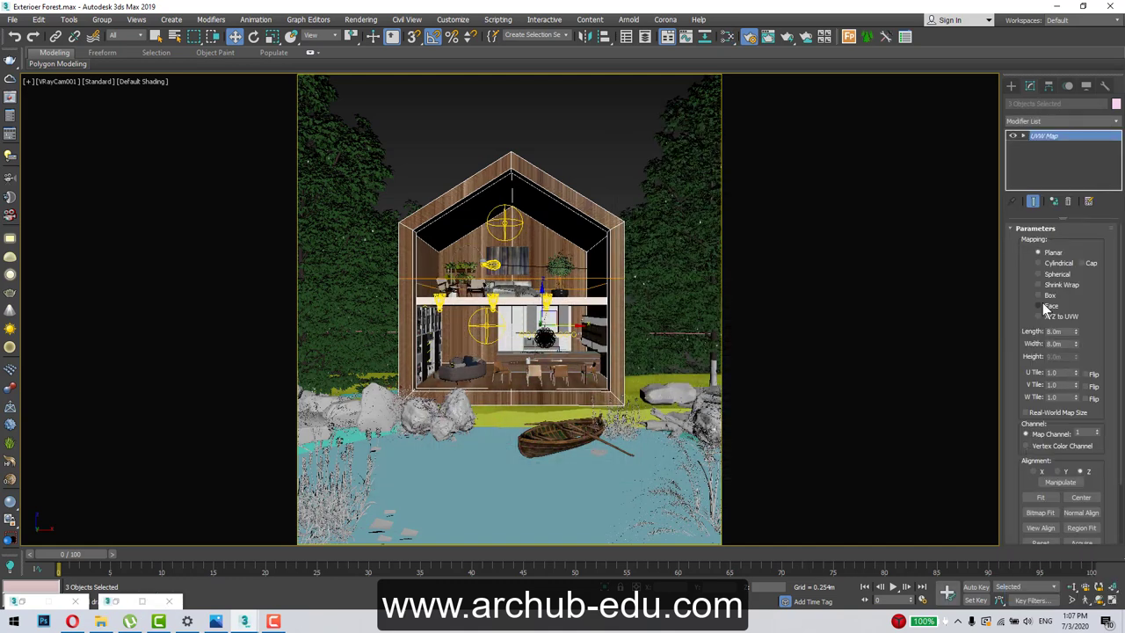
click(1042, 296)
text(1)
key(Tab)
text(1)
key(Tab)
text(1)
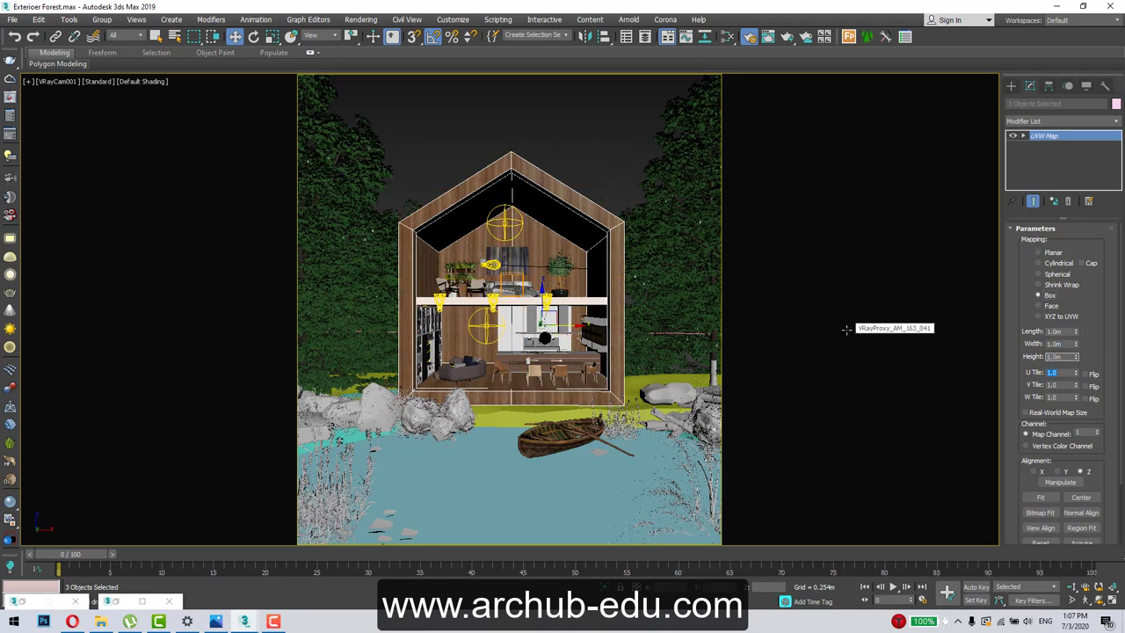
key(Tab)
Clear the selection and unhide all objects, bringing back the front glass and frame.
click(586, 121)
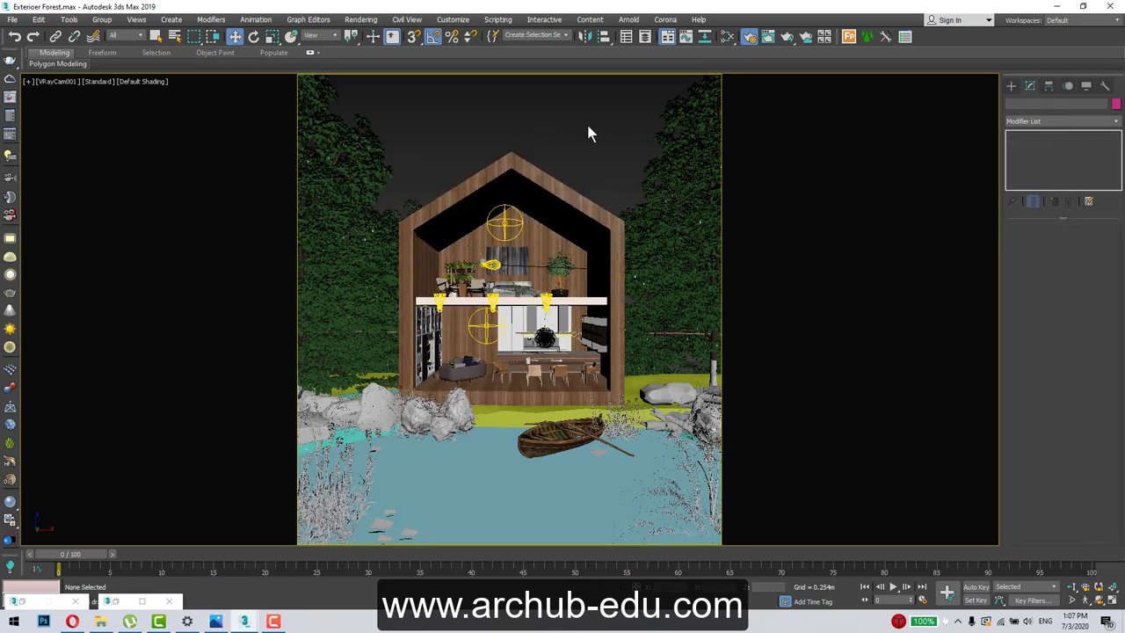
right_click(556, 190)
click(589, 145)
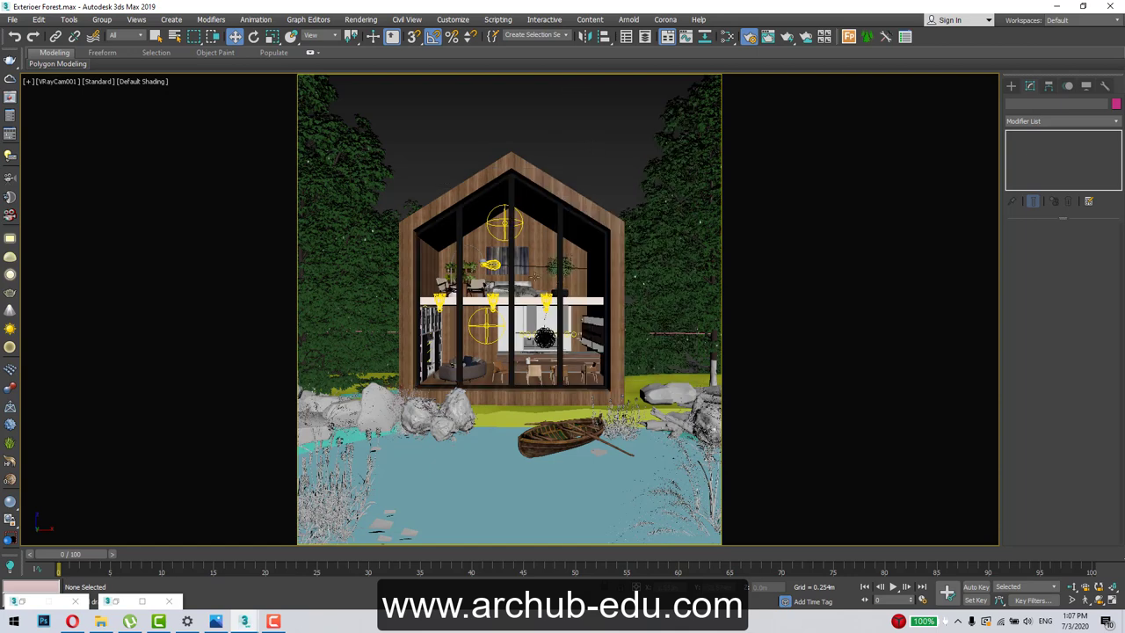
click(517, 415)
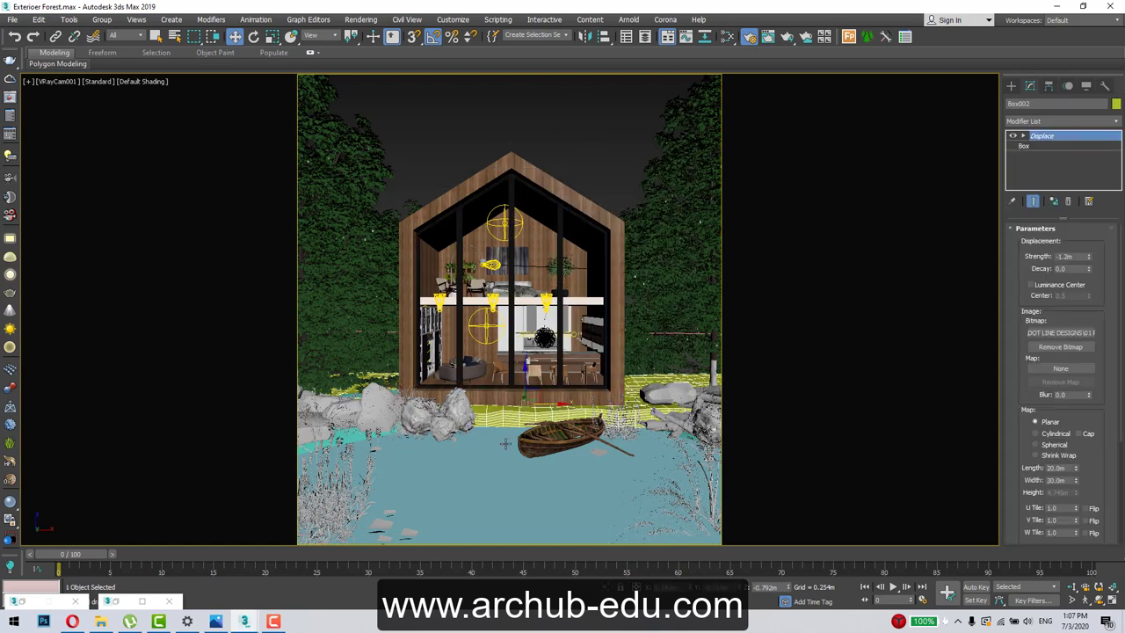
Select the water plane and create VRayMtl Material #43 with a black diffuse.
click(398, 455)
key(m)
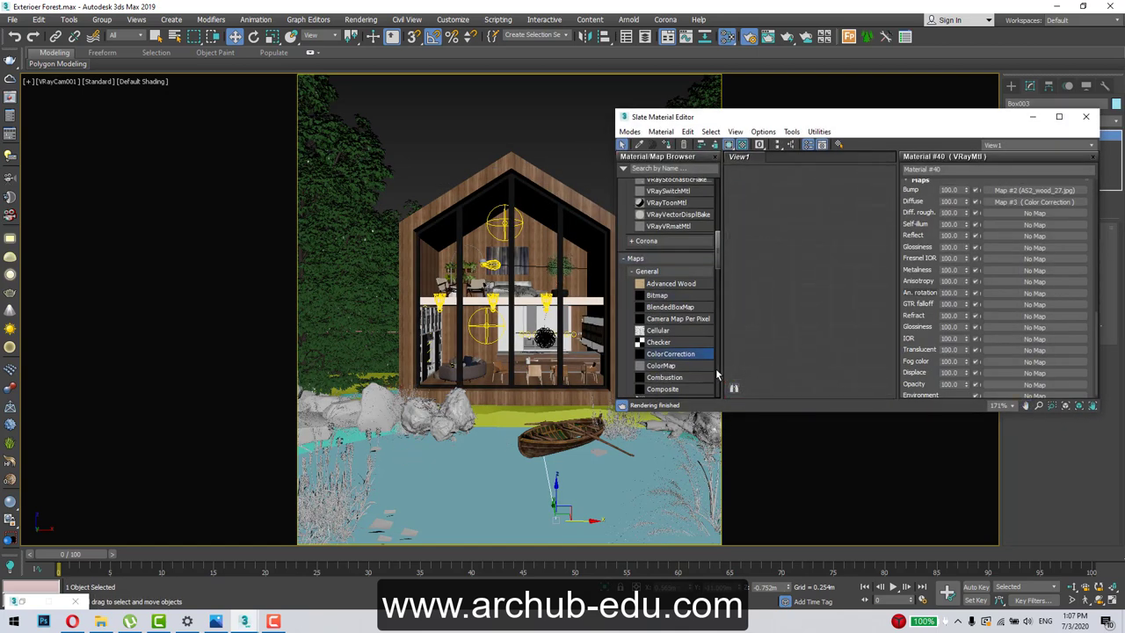
scroll(668, 367, up, 5)
scroll(663, 338, up, 5)
scroll(666, 343, up, 5)
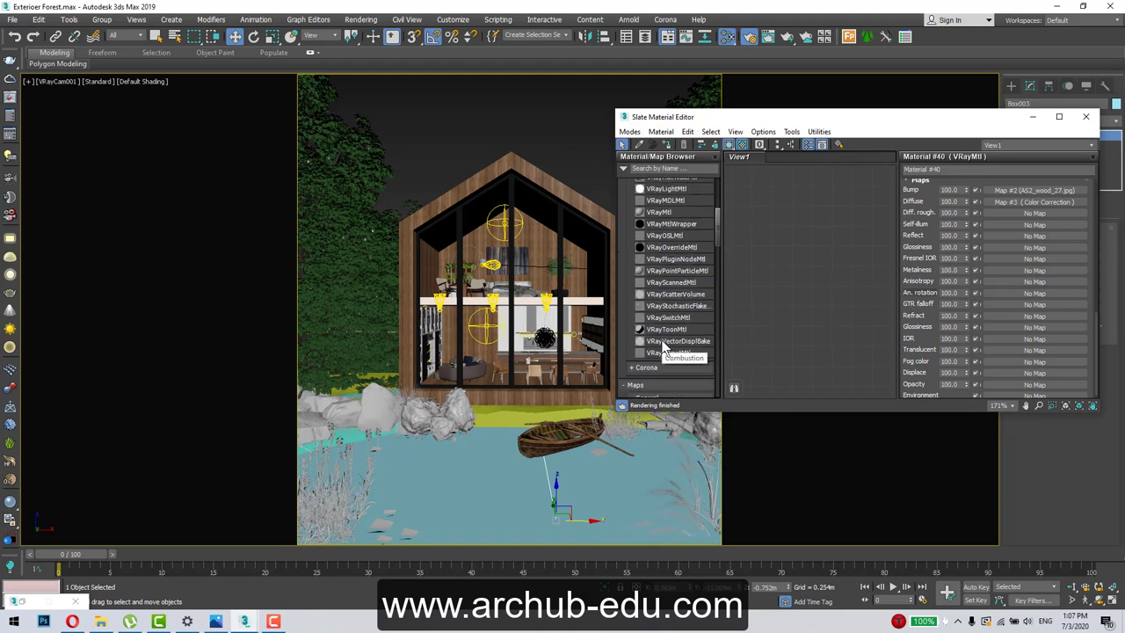
scroll(668, 290, up, 5)
drag(663, 346, 824, 238)
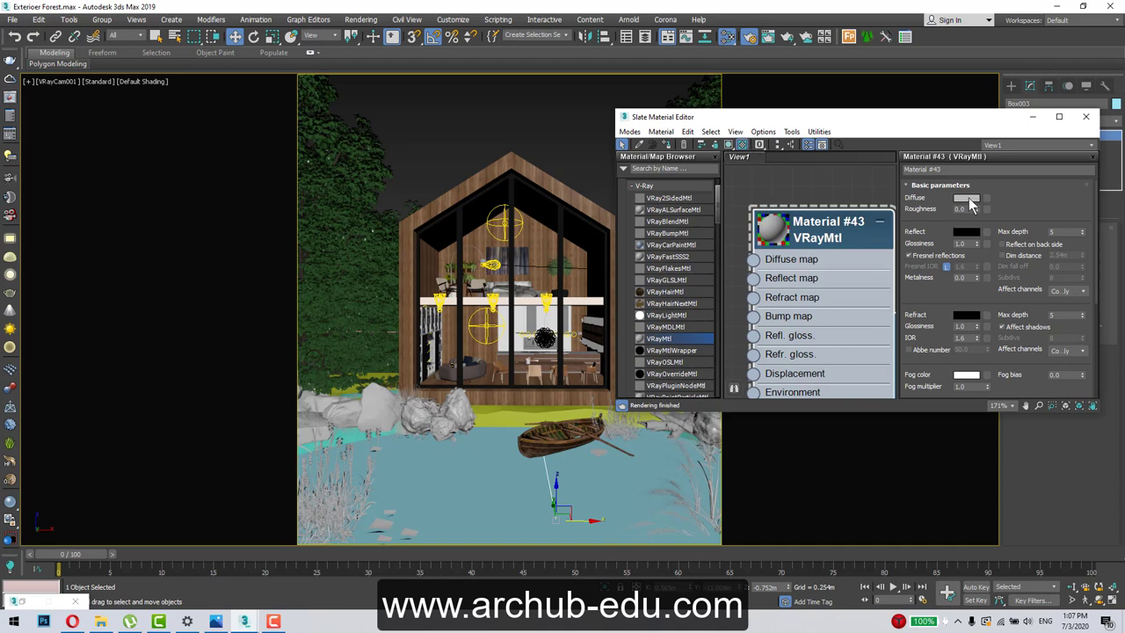
click(967, 197)
drag(369, 129, 325, 129)
click(430, 182)
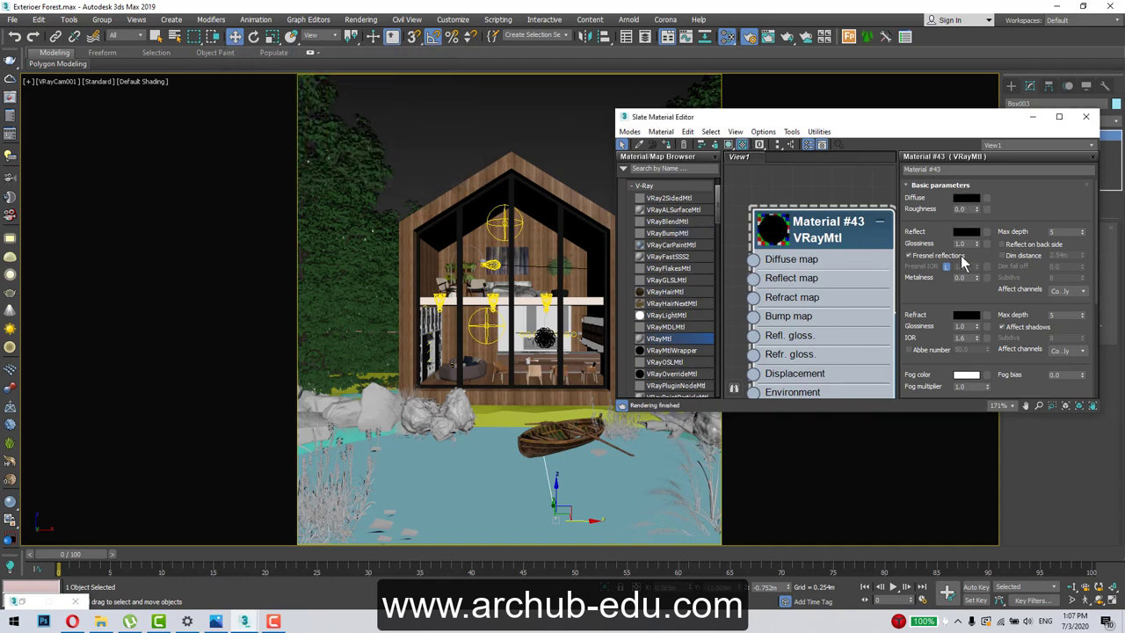
Give Material #43 a light grey (174) reflection and a pale blue refraction colour.
click(969, 230)
mouse_move(482, 134)
mouse_down()
mouse_move(482, 114)
mouse_move(425, 134)
mouse_up()
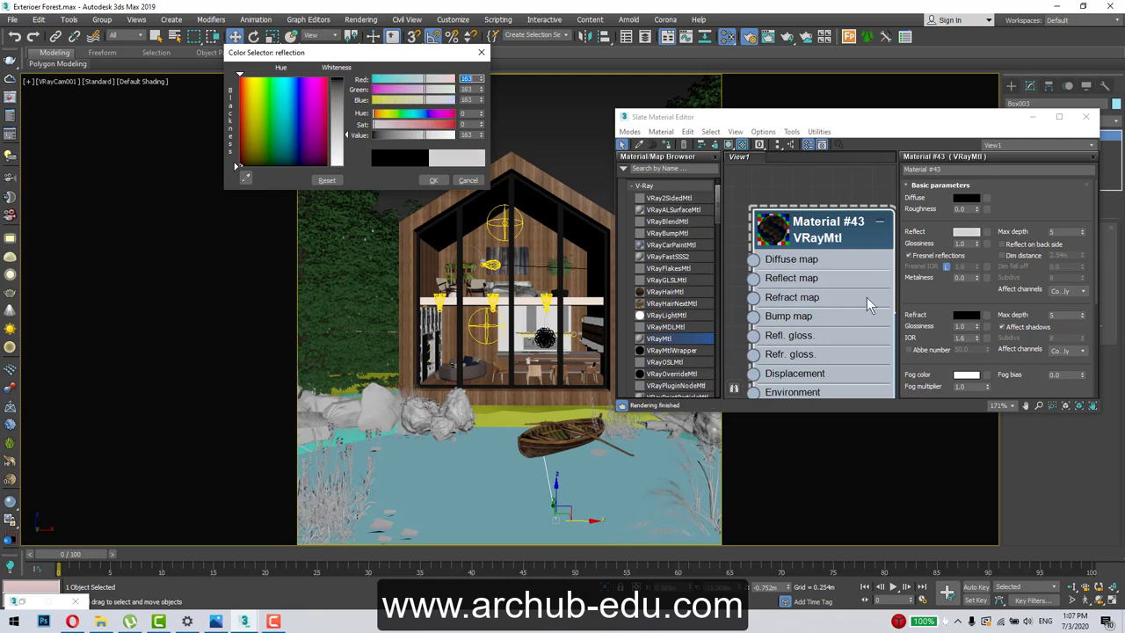
click(433, 182)
click(966, 314)
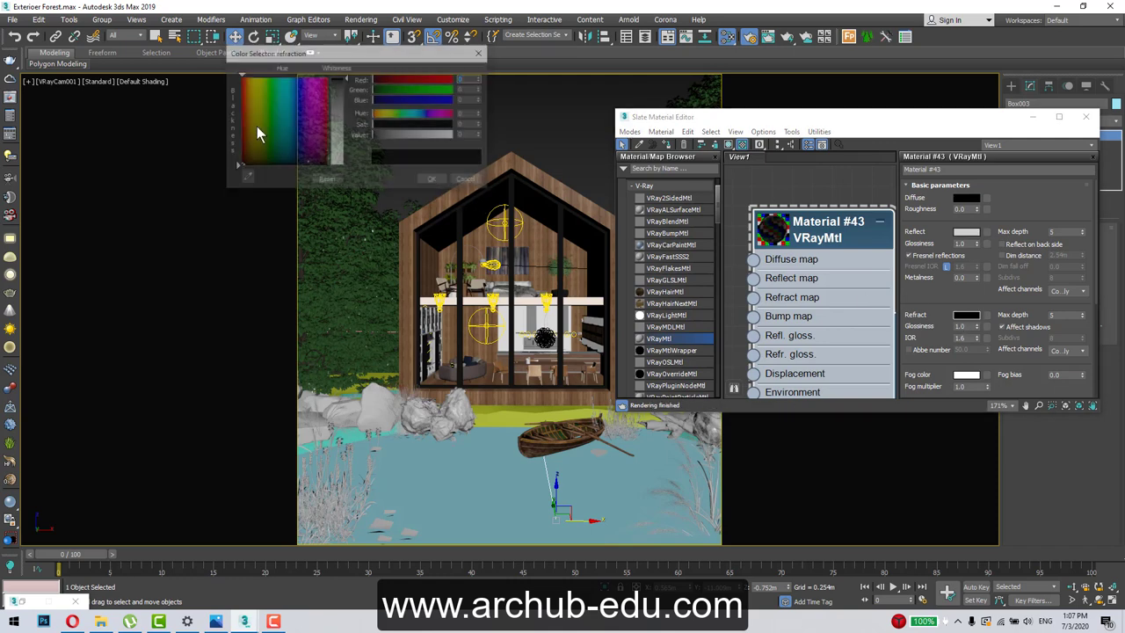
drag(316, 96, 278, 97)
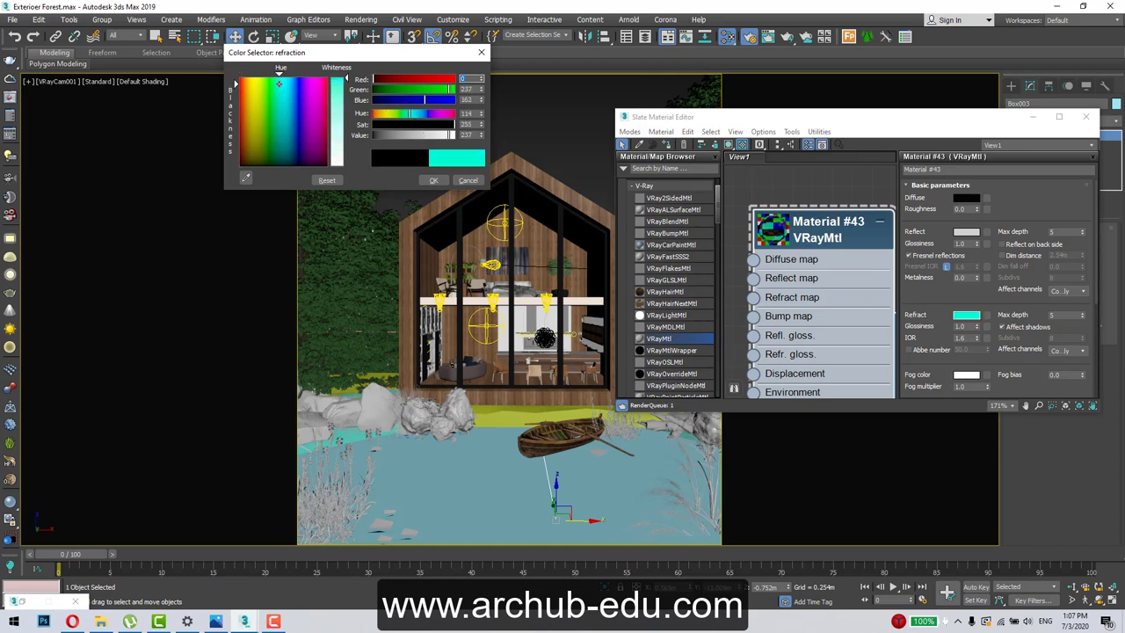
drag(447, 134, 439, 134)
drag(338, 80, 339, 132)
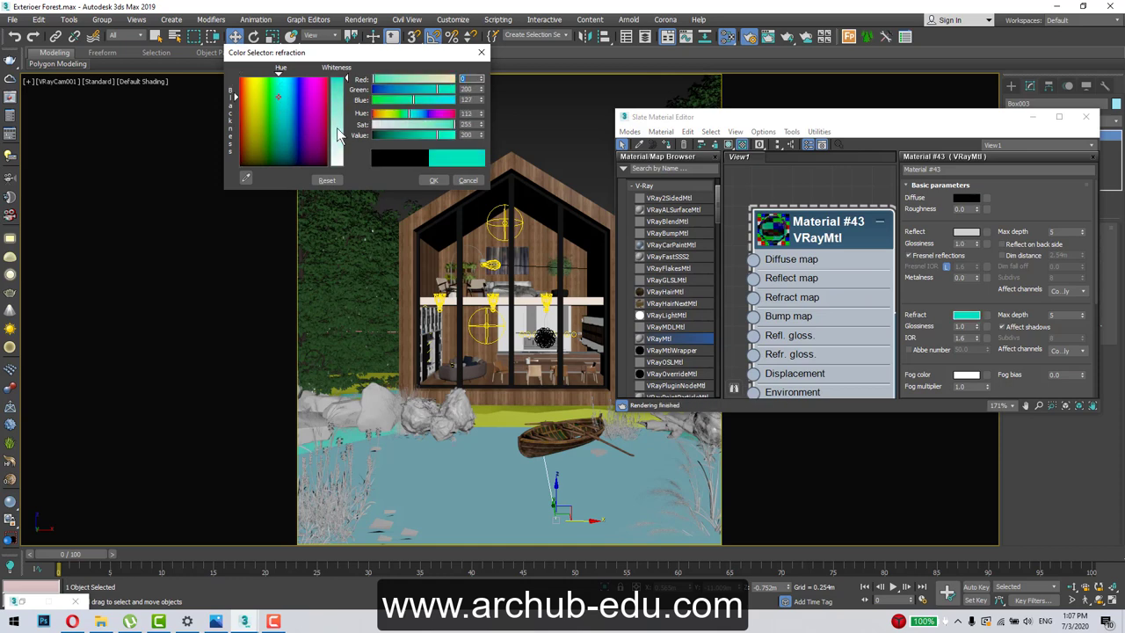
drag(416, 113, 419, 114)
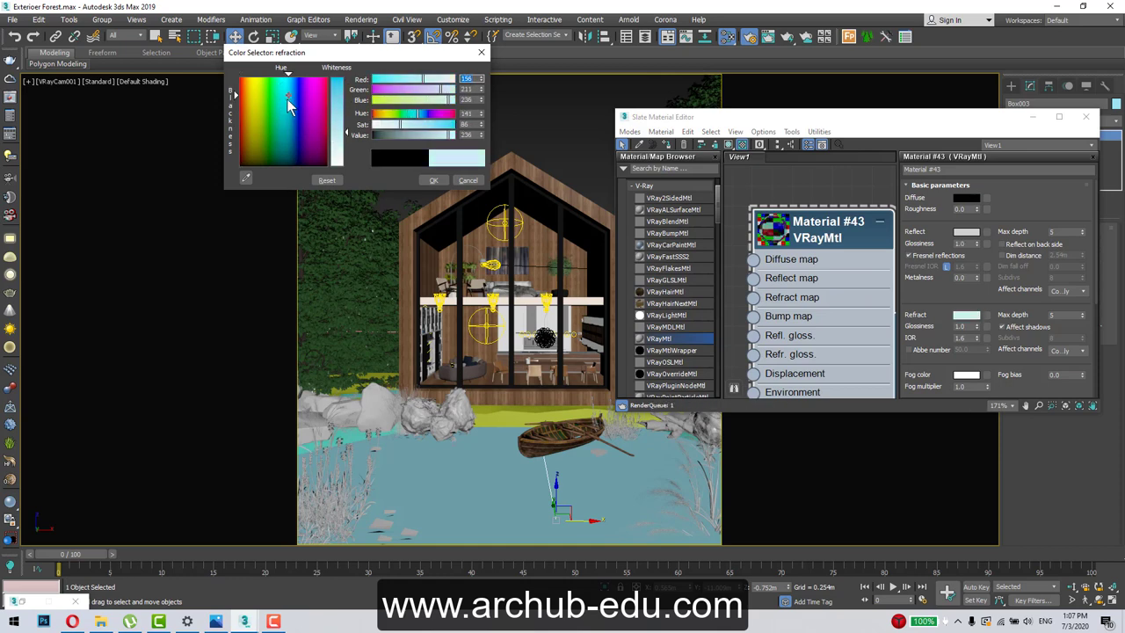
click(411, 124)
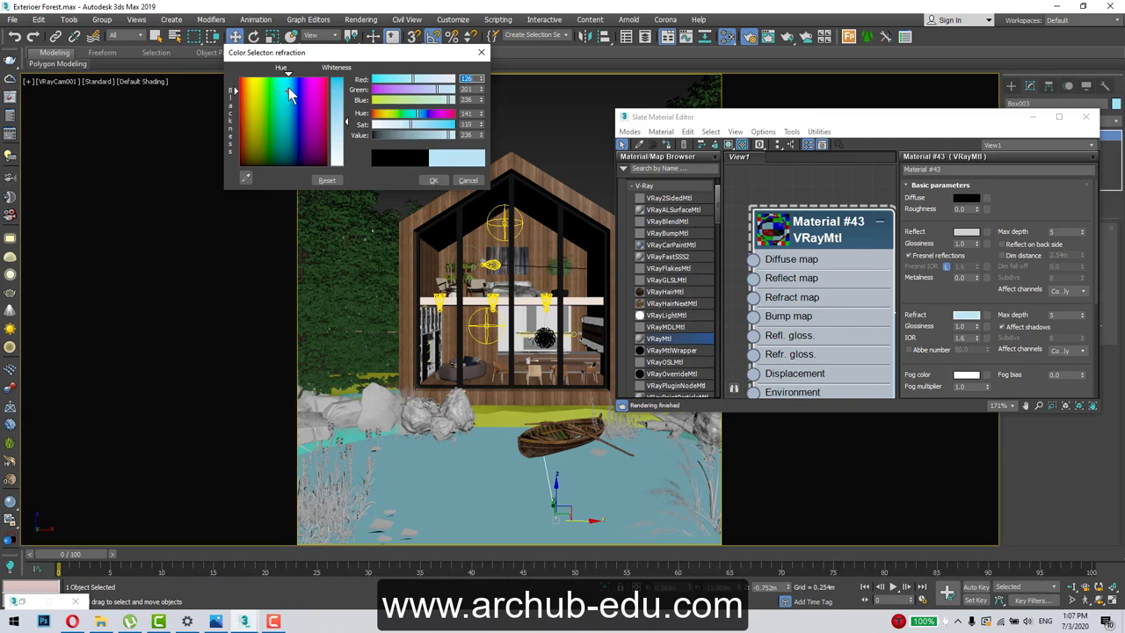
Accept the pale cyan refraction colour and connect a Noise map to Material #43's bump.
click(434, 180)
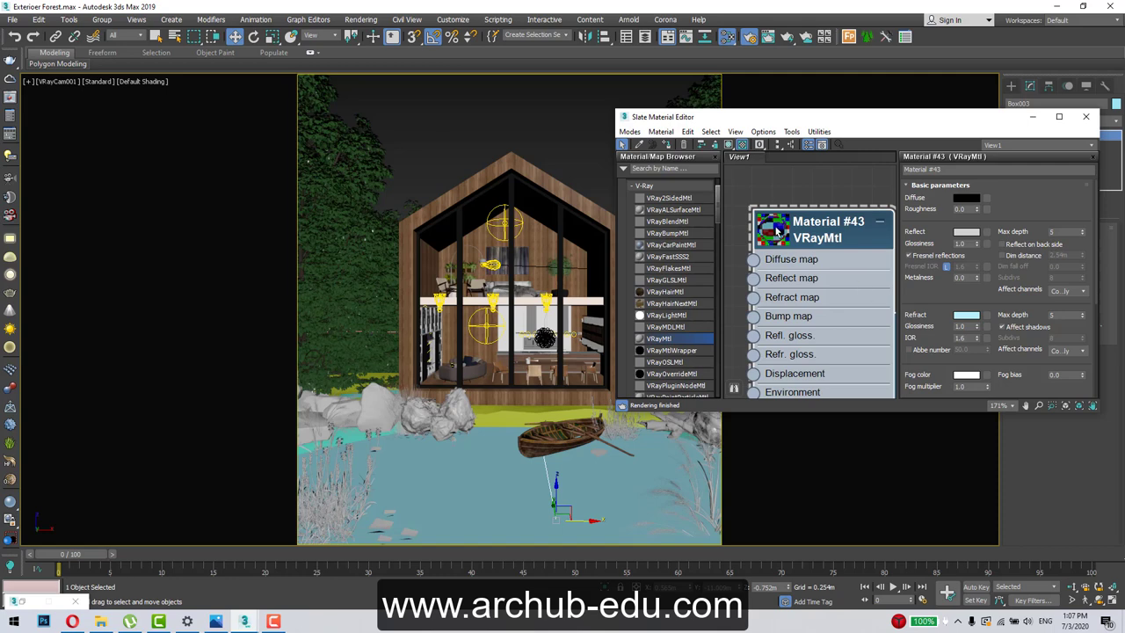
scroll(805, 227, down, 1)
scroll(807, 222, down, 1)
scroll(810, 217, down, 1)
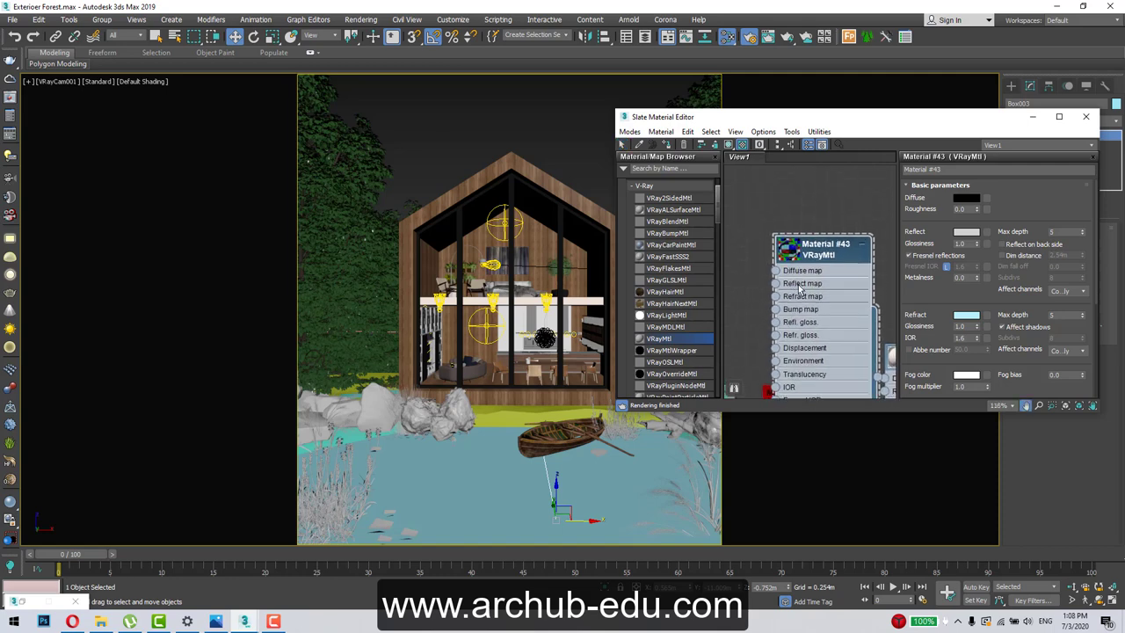
scroll(814, 211, down, 1)
scroll(688, 317, down, 5)
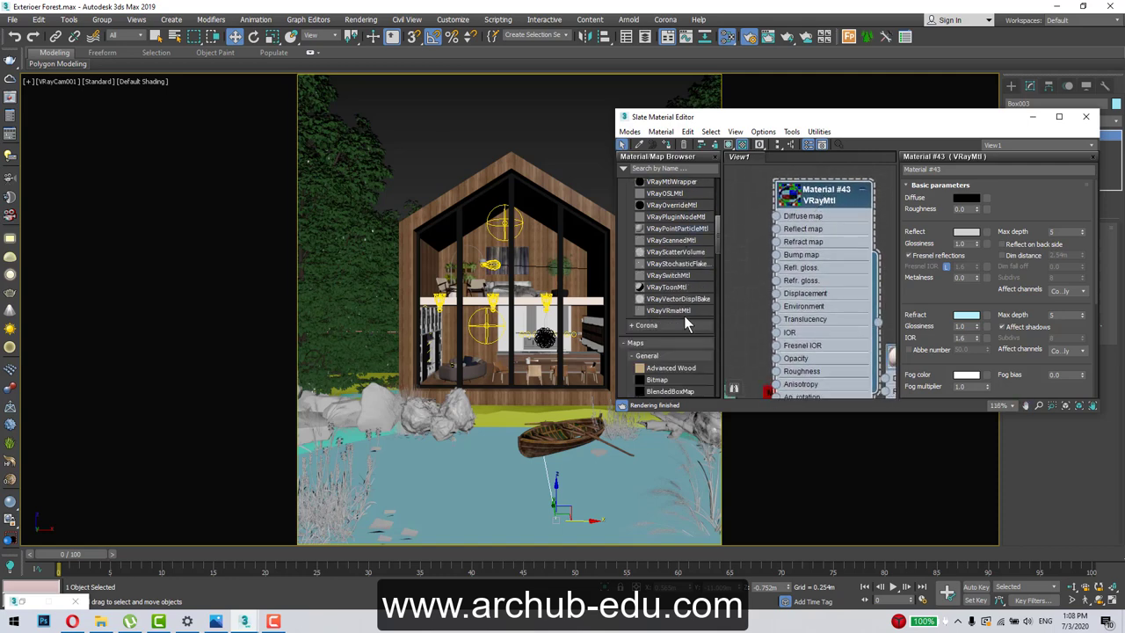
scroll(682, 314, down, 3)
scroll(670, 322, down, 2)
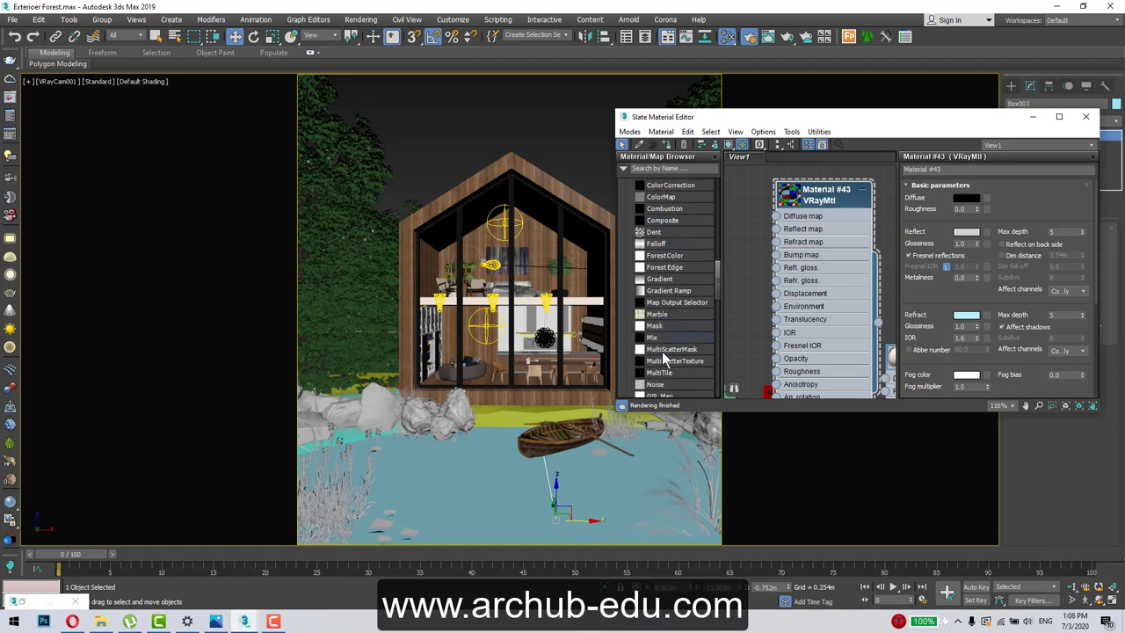
scroll(668, 334, down, 3)
click(664, 343)
mouse_move(742, 290)
mouse_down()
mouse_move(731, 288)
mouse_move(777, 254)
mouse_up()
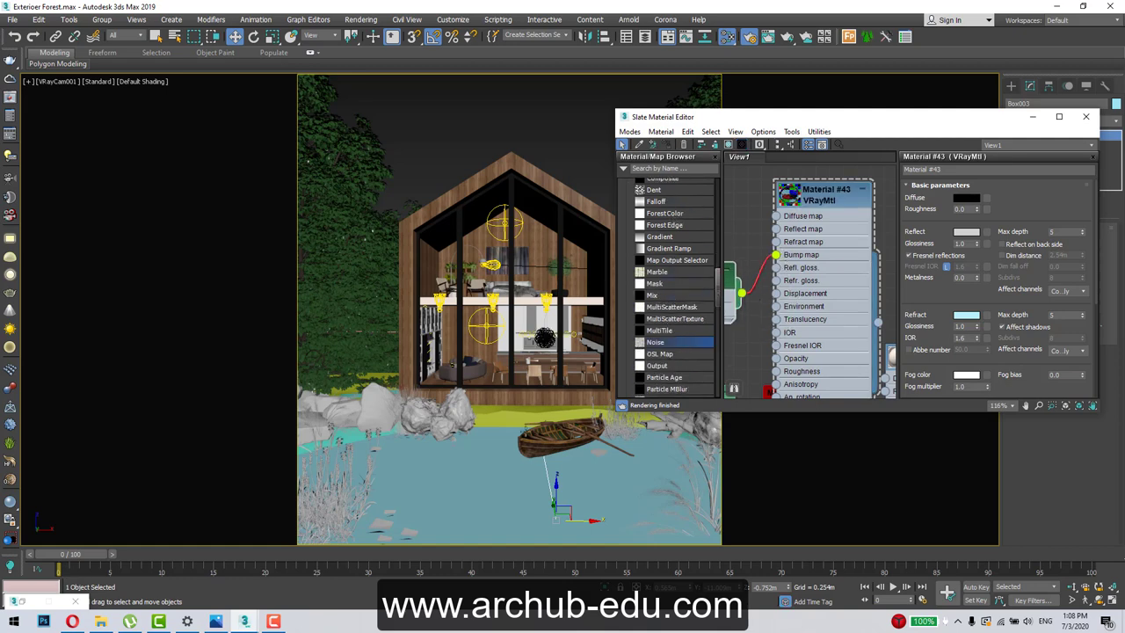
right_click(823, 201)
click(873, 220)
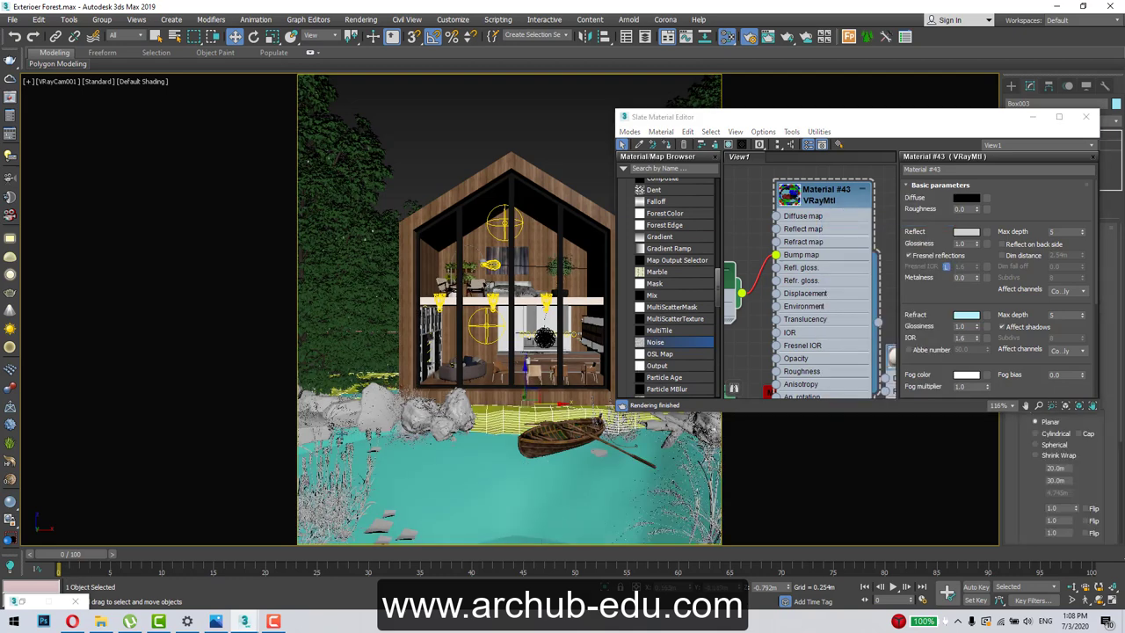
Select the ground plane and the second ground object in the perspective view.
ctrl+click(353, 434)
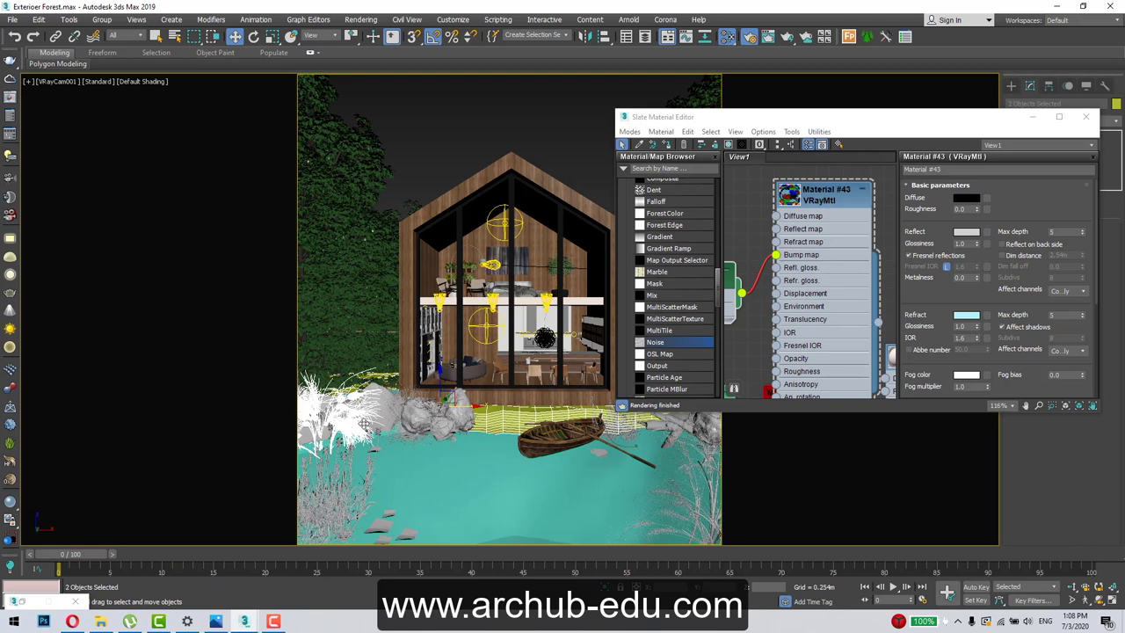
alt+click(356, 420)
click(317, 413)
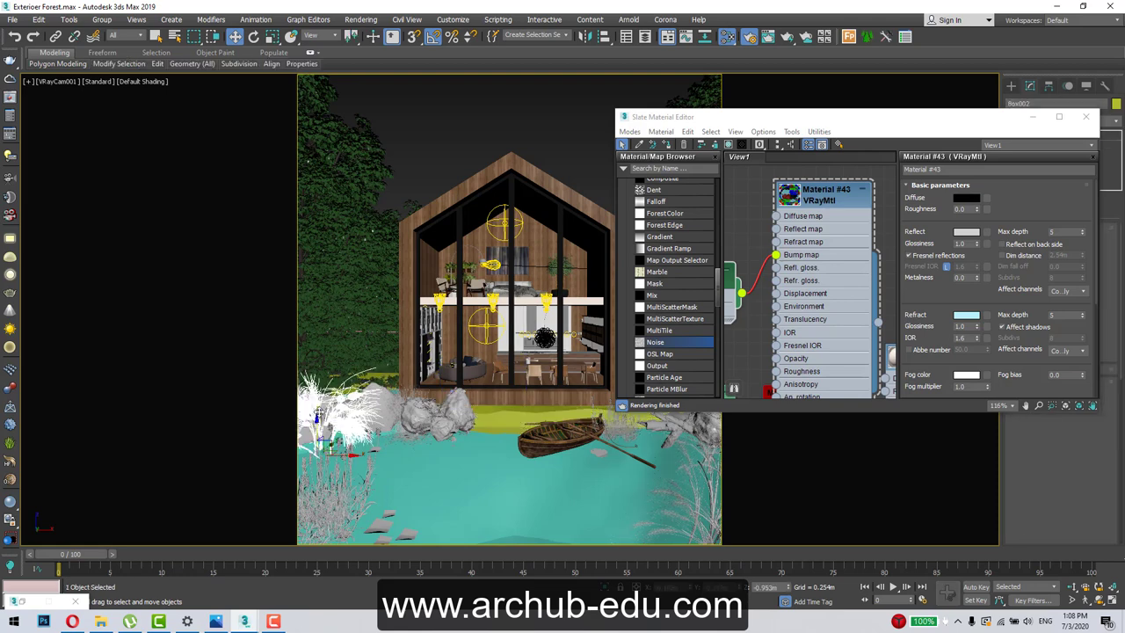
click(318, 443)
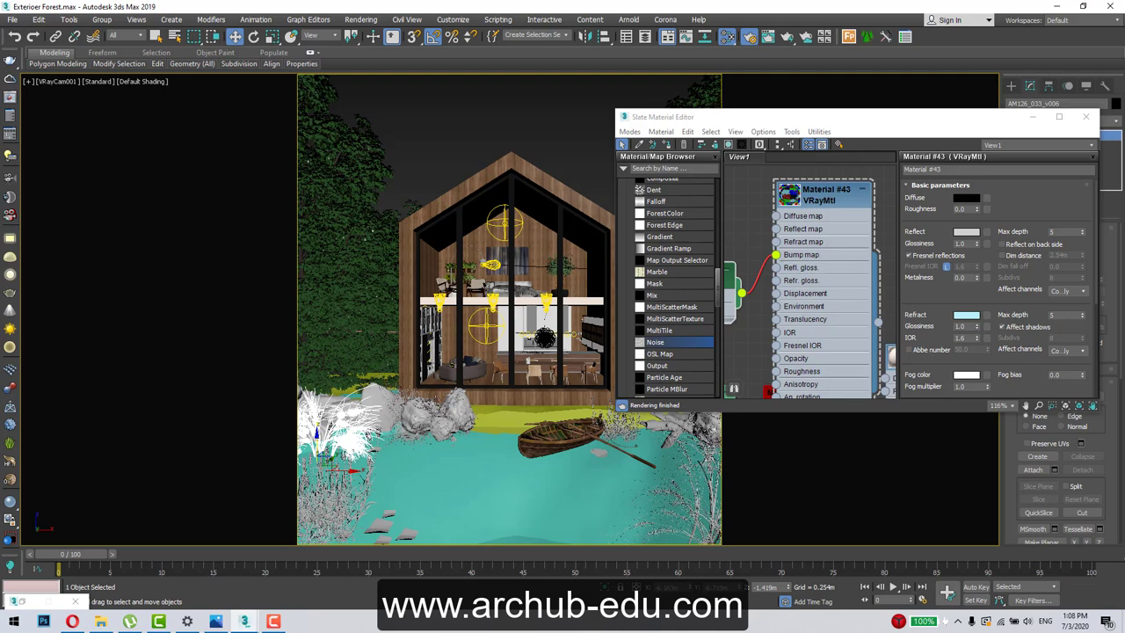
key(p)
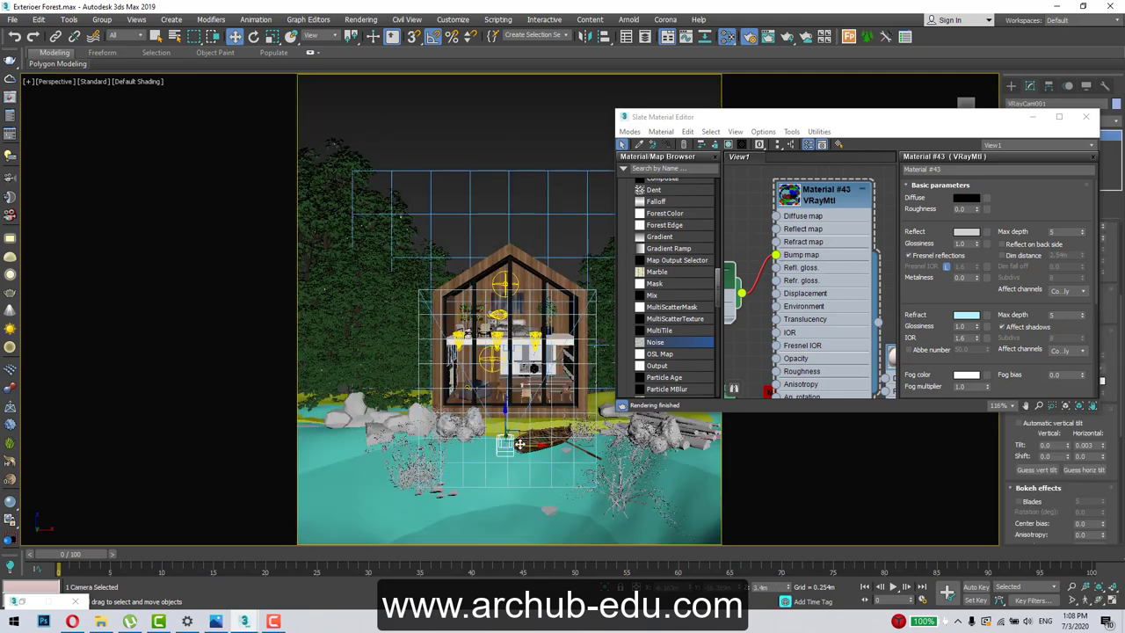
scroll(597, 448, down, 3)
click(672, 458)
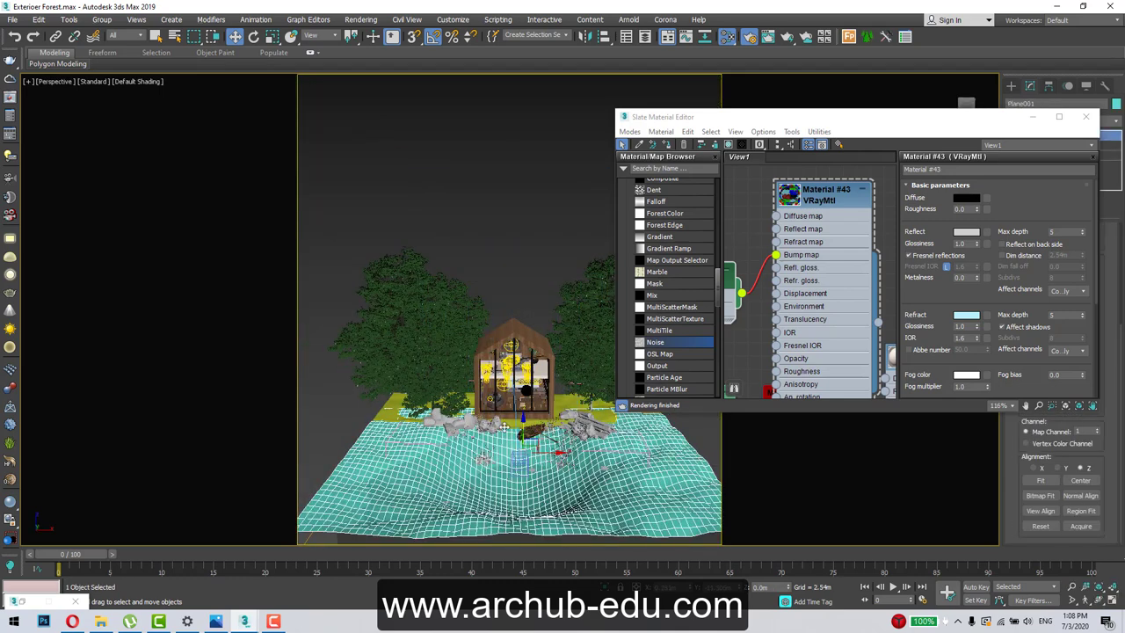
ctrl+click(378, 418)
Create a new VRayMtl node, Material #44, in the Slate editor.
mouse_move(785, 245)
middle_down()
mouse_move(801, 291)
mouse_move(791, 409)
middle_up()
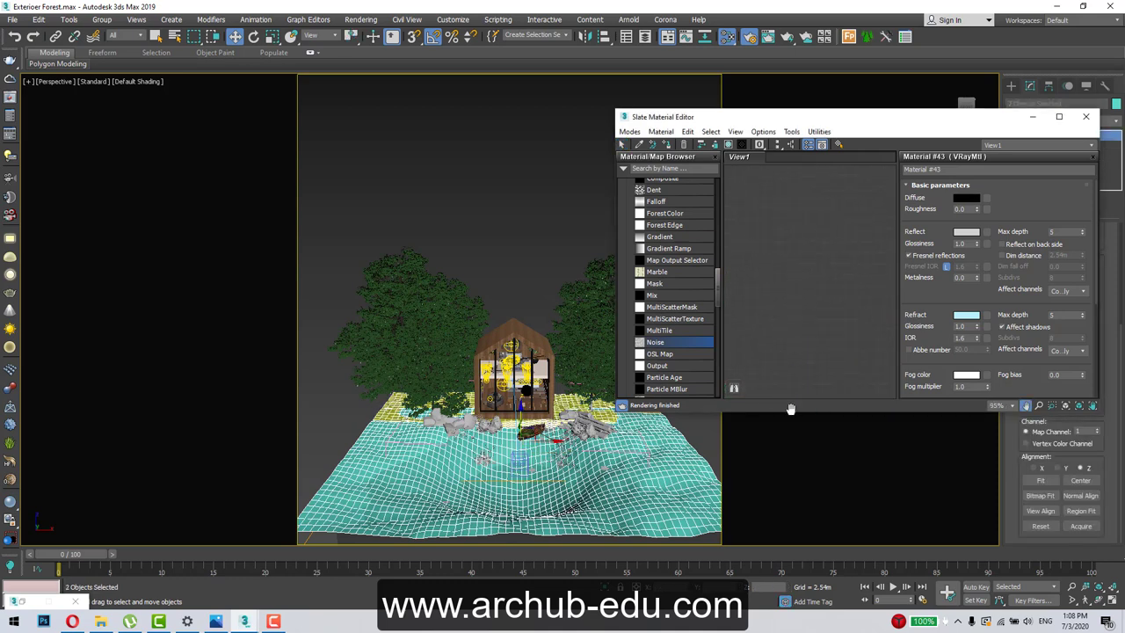
scroll(675, 256, up, 5)
scroll(668, 264, up, 5)
click(658, 215)
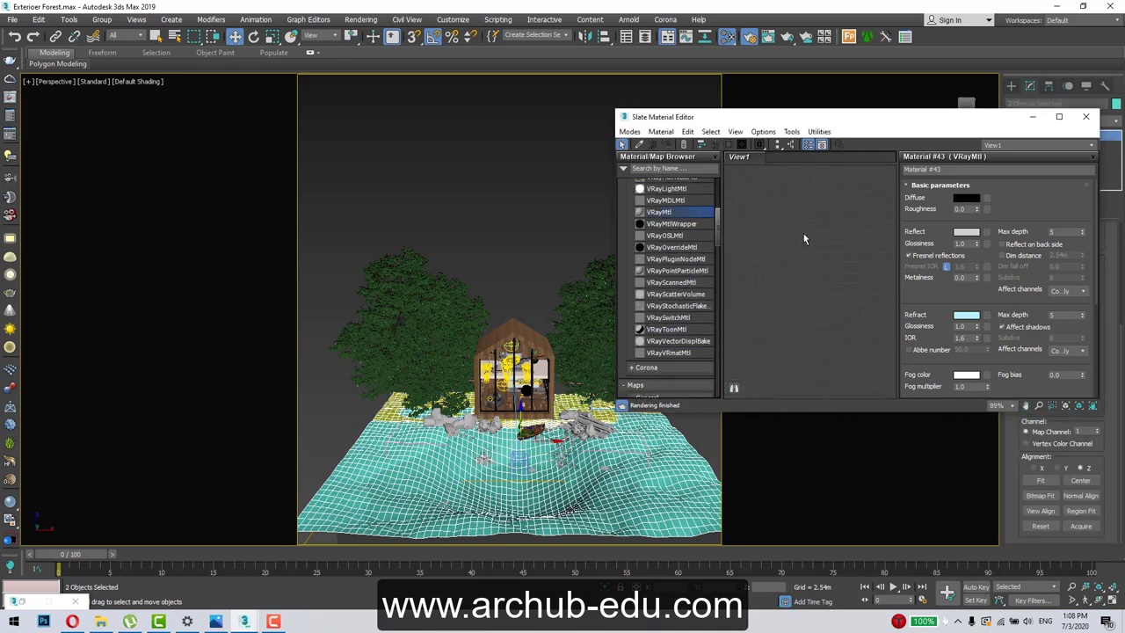
right_click(779, 222)
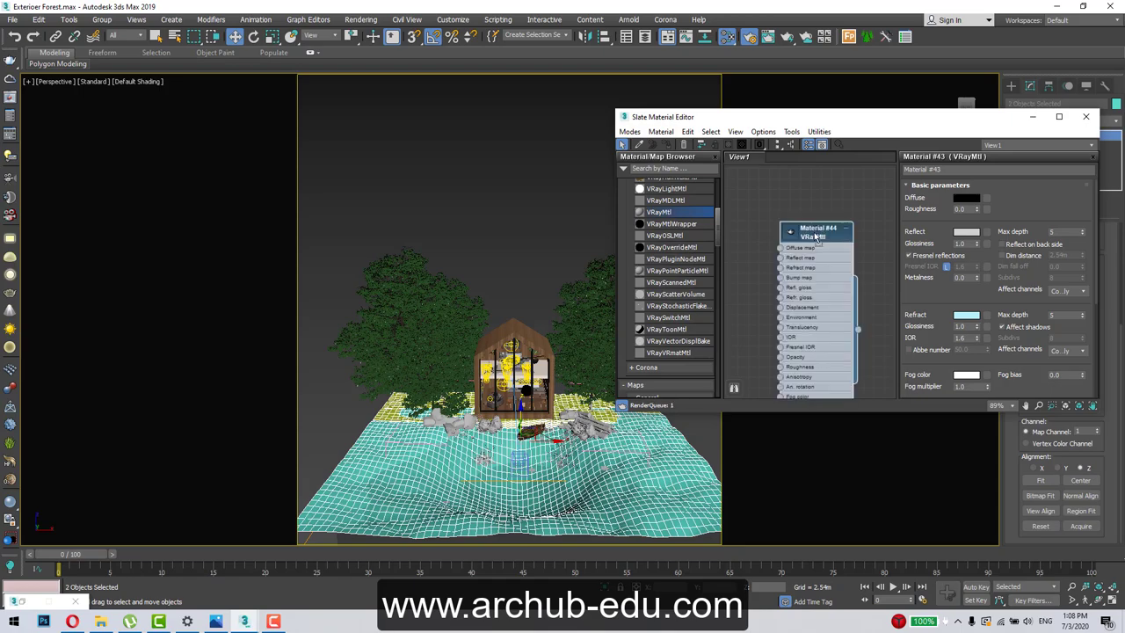
click(101, 621)
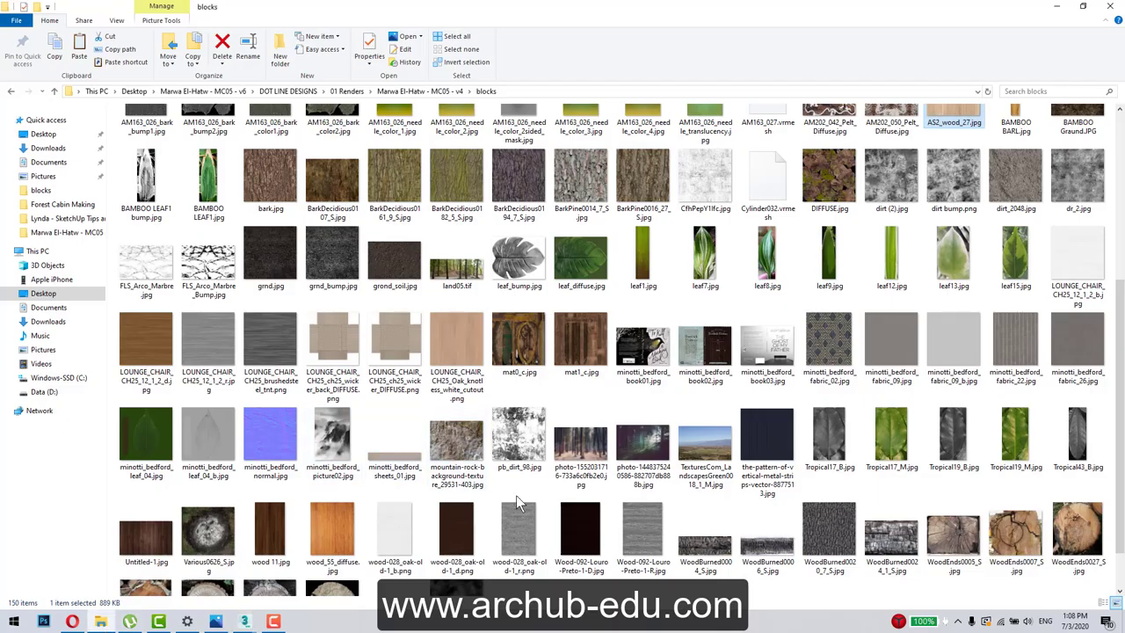
Preview dirt_2048.jpg from the blocks folder and drag it into the 3ds Max Slate editor.
click(1009, 186)
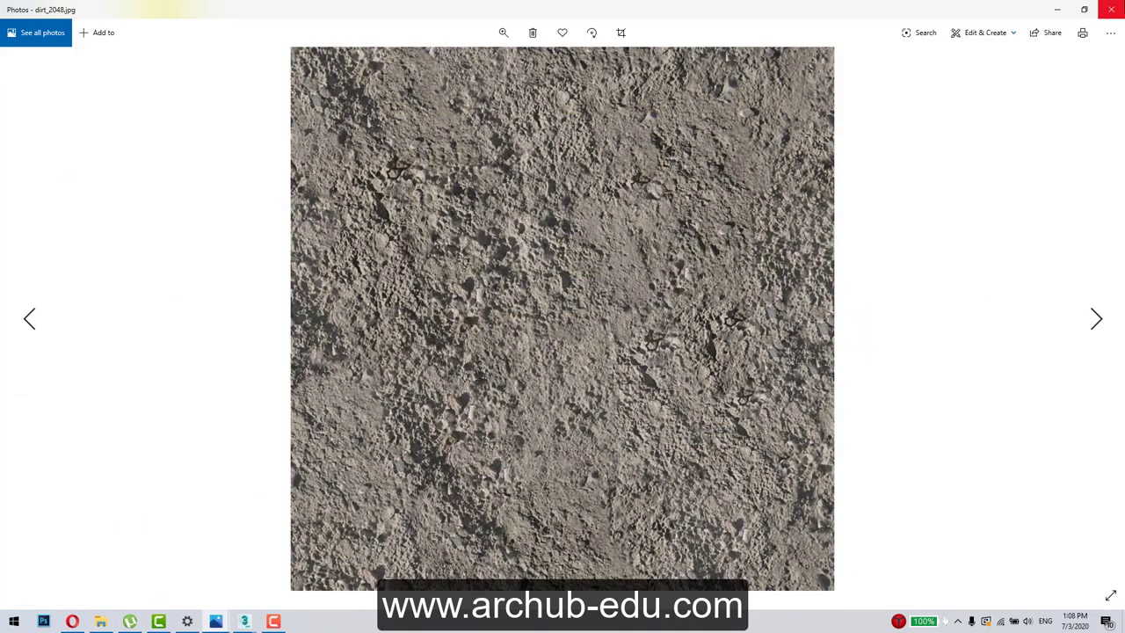
key(Escape)
mouse_move(192, 542)
mouse_down()
mouse_move(297, 594)
mouse_move(220, 619)
mouse_move(247, 625)
mouse_up()
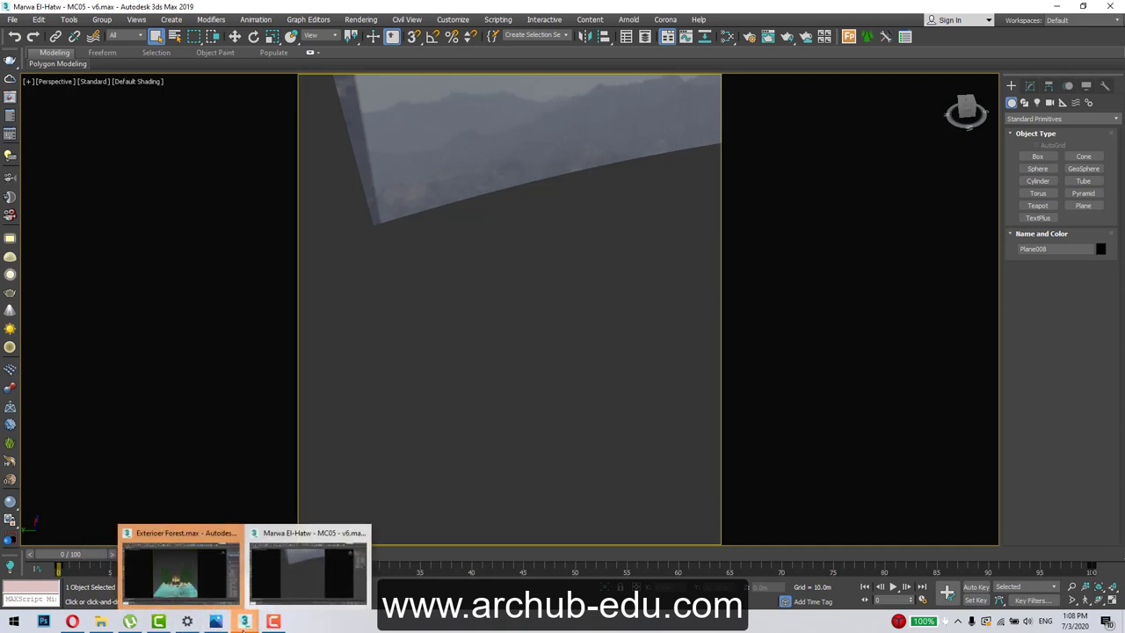
mouse_move(247, 625)
mouse_down()
mouse_move(199, 624)
mouse_move(251, 594)
mouse_up()
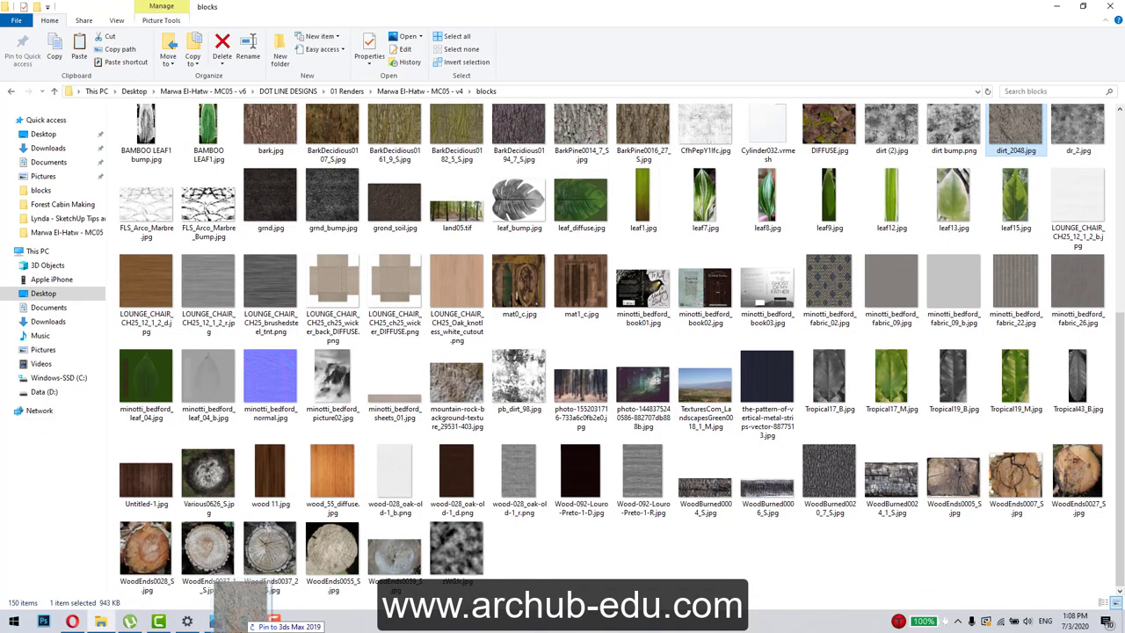
mouse_move(250, 593)
mouse_down()
mouse_move(184, 586)
mouse_move(826, 217)
mouse_up()
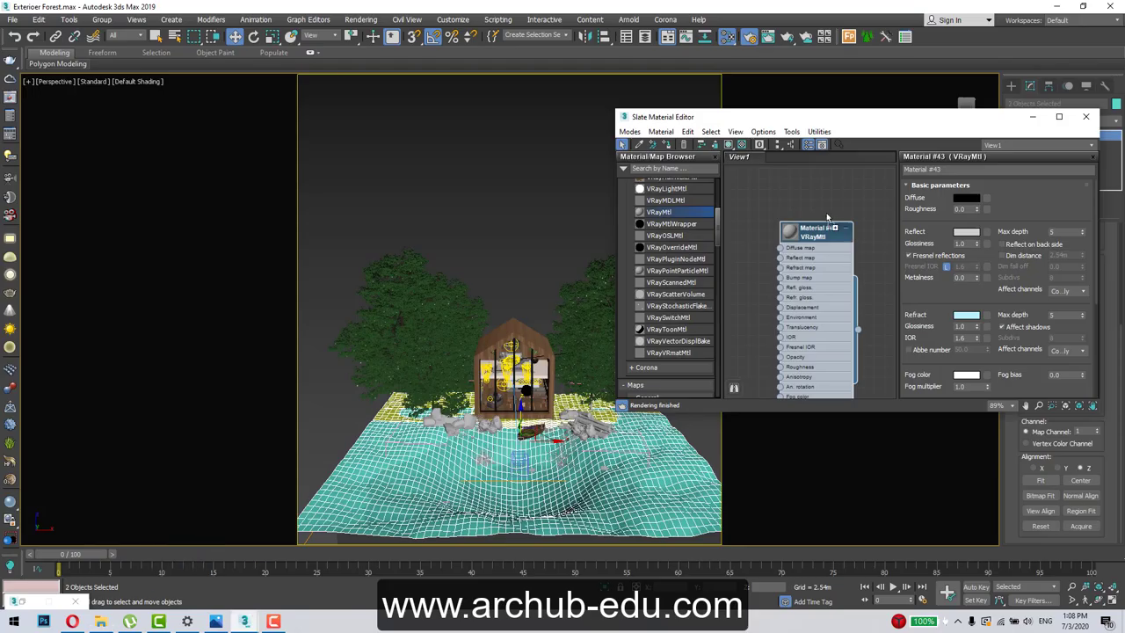
Wire the dirt bitmap into Material #44's Diffuse and Bump, assign it to the ground, and show it in the viewport.
scroll(759, 215, up, 3)
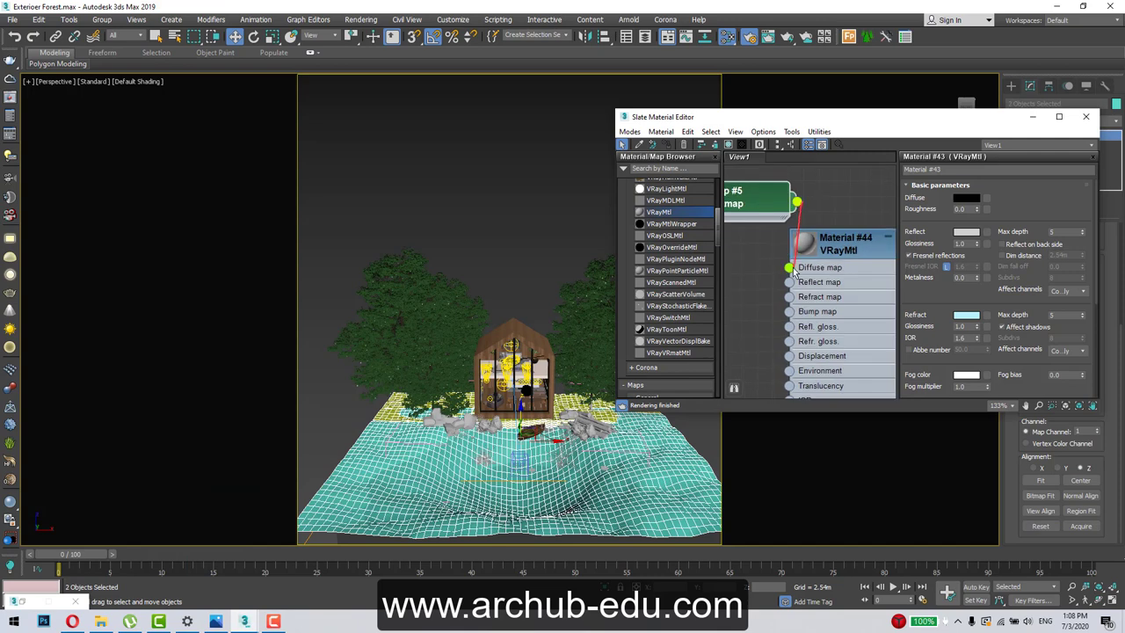
right_click(835, 242)
click(878, 254)
drag(796, 202, 789, 312)
click(727, 145)
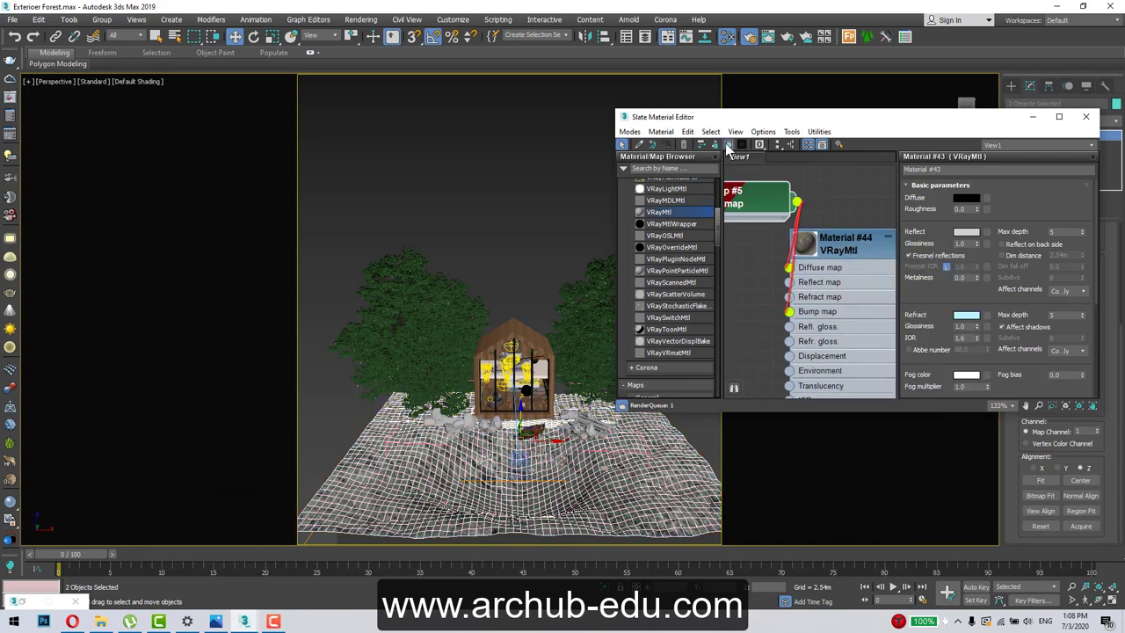
click(1033, 117)
Add a Box-projected UVW Map modifier with 1.0m size to the ground.
click(1058, 124)
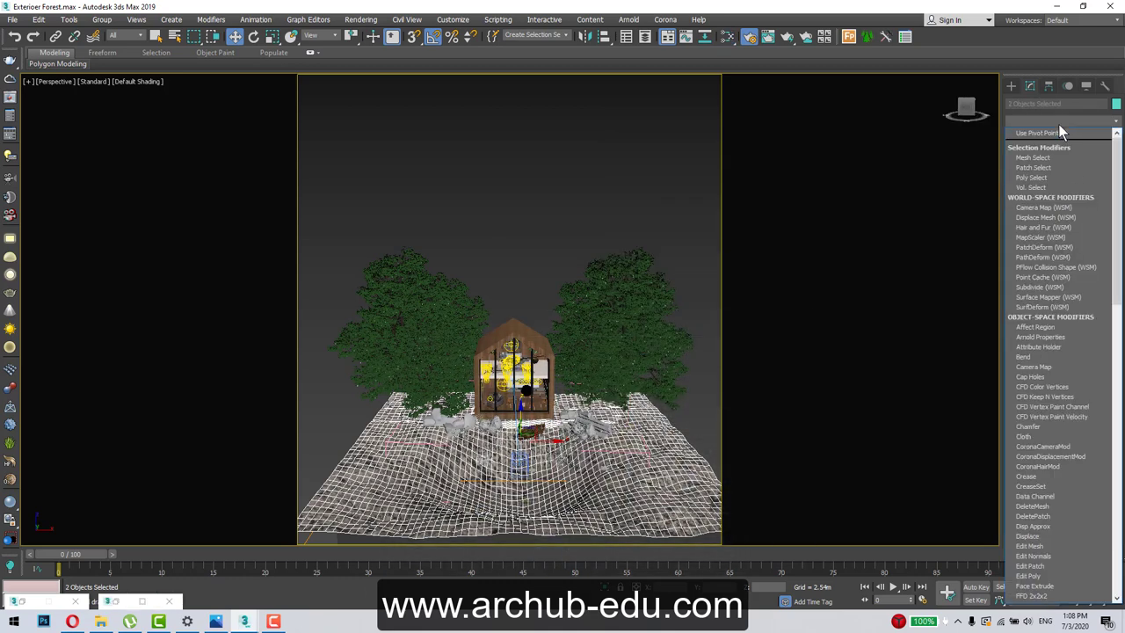
click(1039, 476)
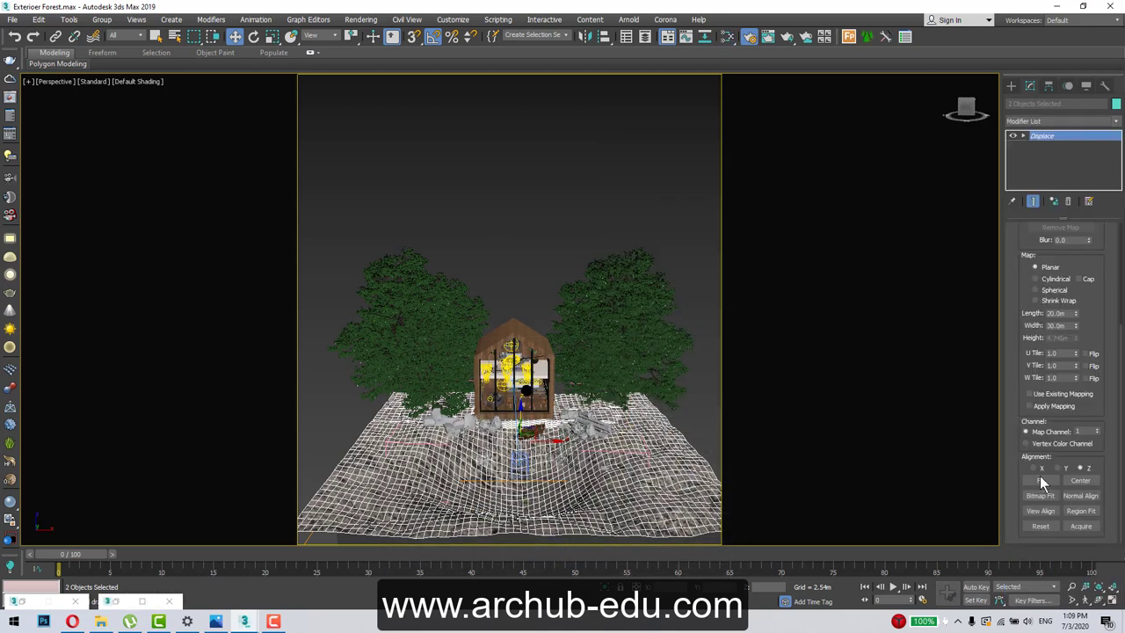
key(Delete)
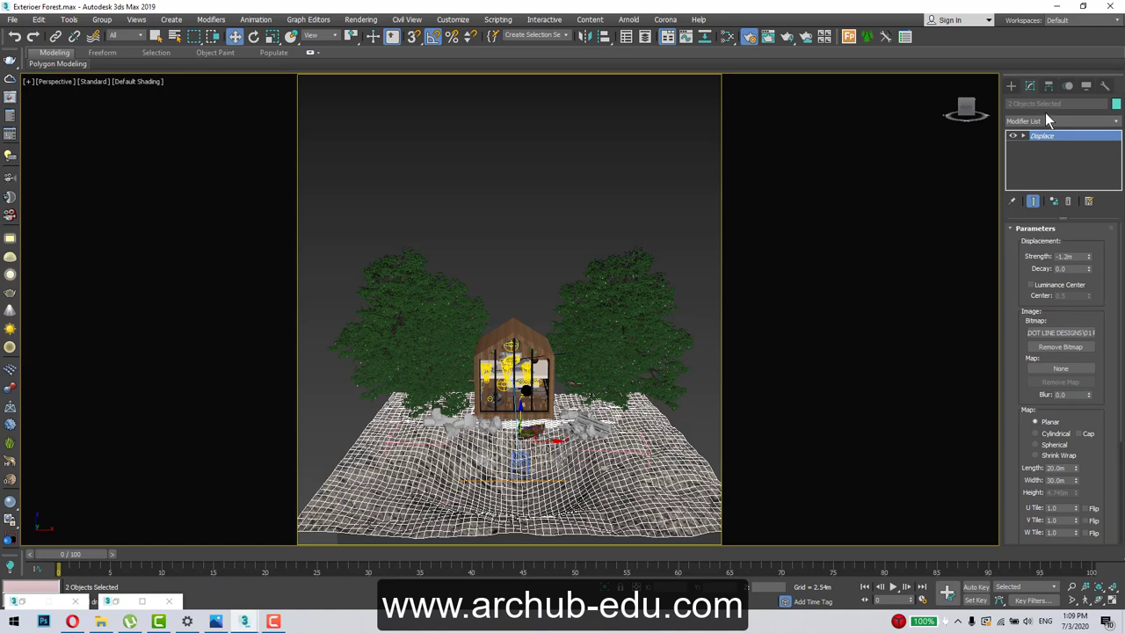
click(1046, 122)
key(u)
text(UVW Map)
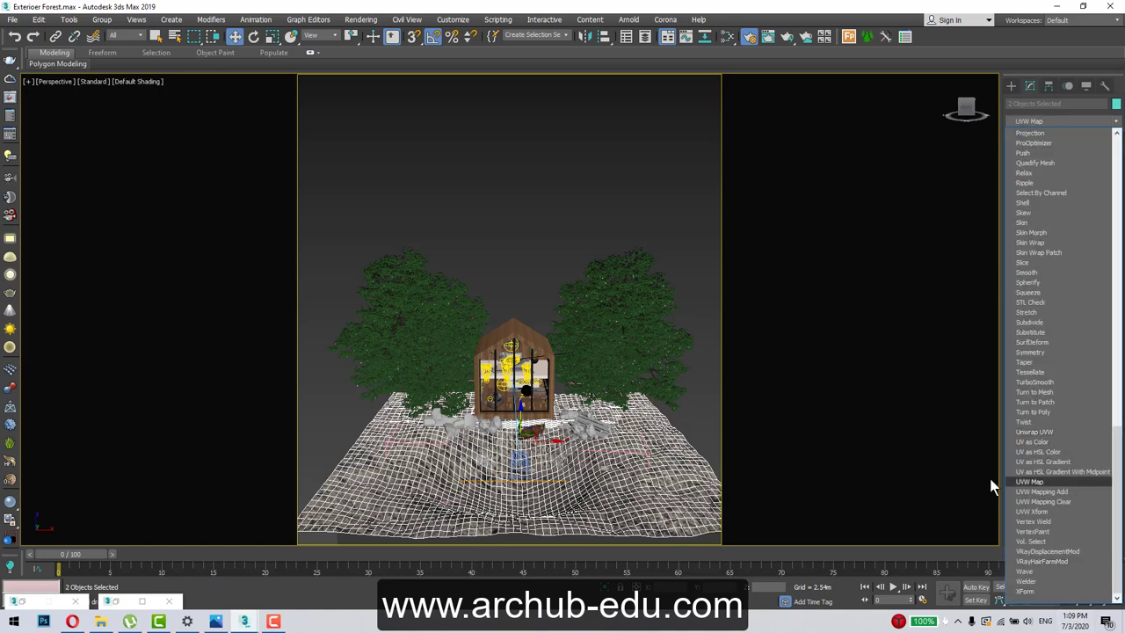
click(990, 480)
alt+middle_drag(993, 440, 1001, 336)
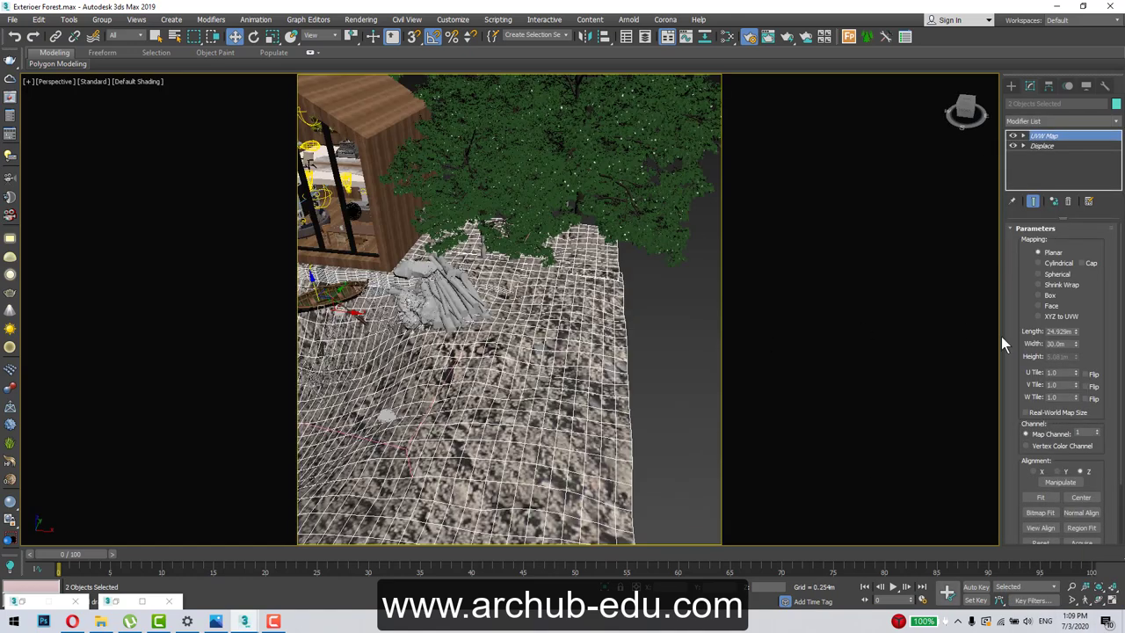
click(1040, 294)
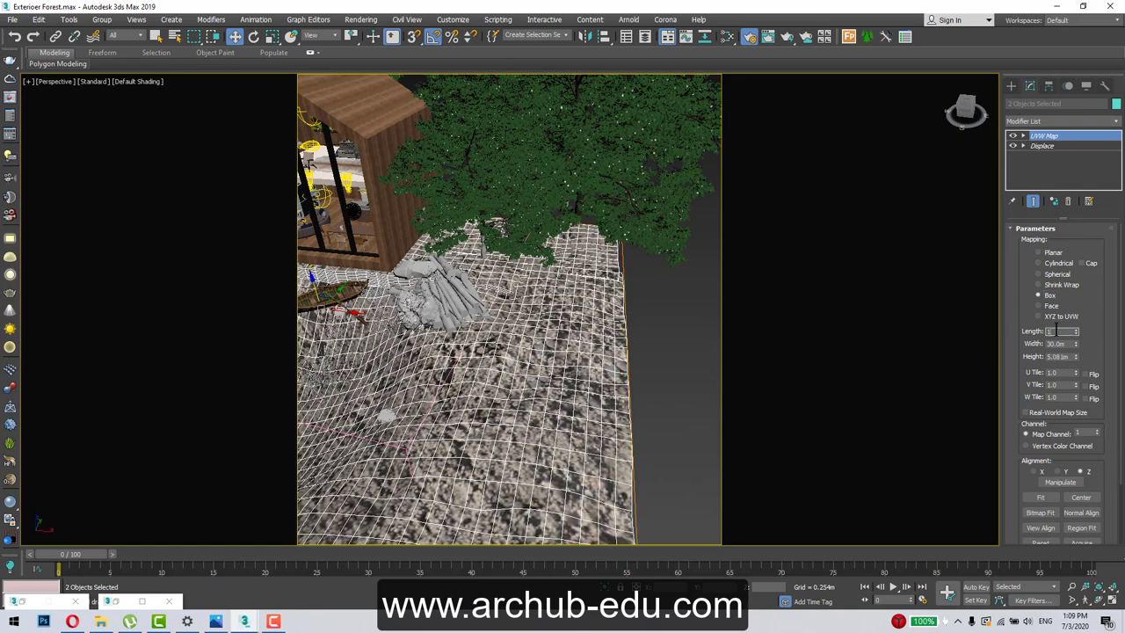
key(Tab)
text(1)
key(Tab)
text(1)
key(Tab)
click(811, 393)
alt+middle_drag(584, 441, 652, 380)
mouse_move(617, 335)
alt+middle_down()
mouse_move(619, 378)
mouse_move(603, 337)
alt+middle_up()
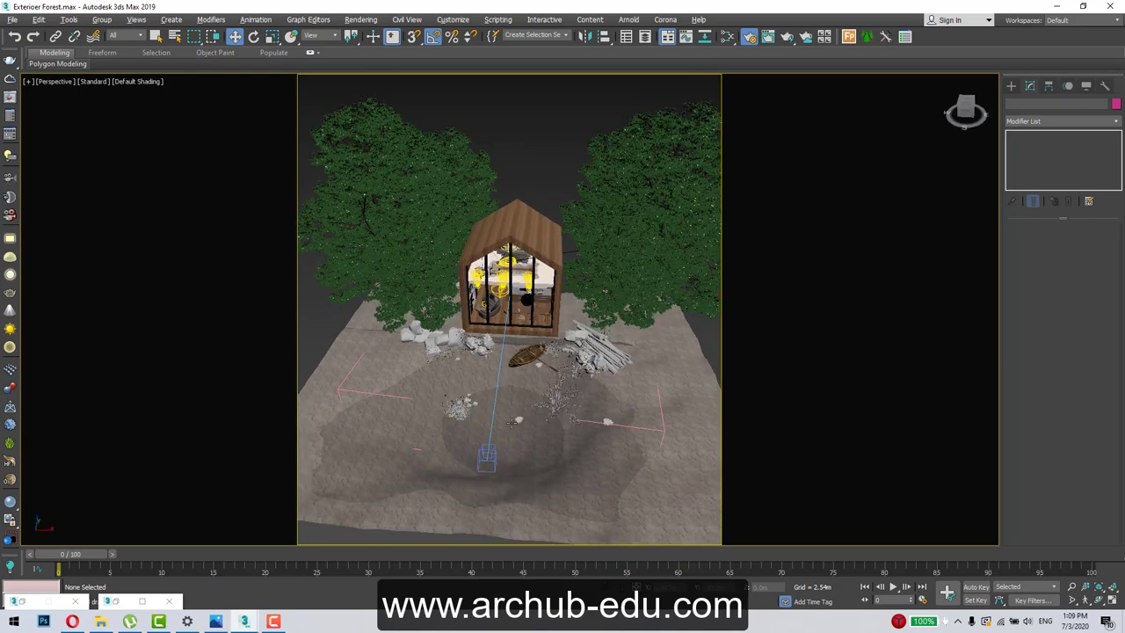
Draw a new plane beside the cabin and rotate it upright.
alt+middle_drag(512, 422, 807, 221)
scroll(807, 221, down, 4)
click(1011, 86)
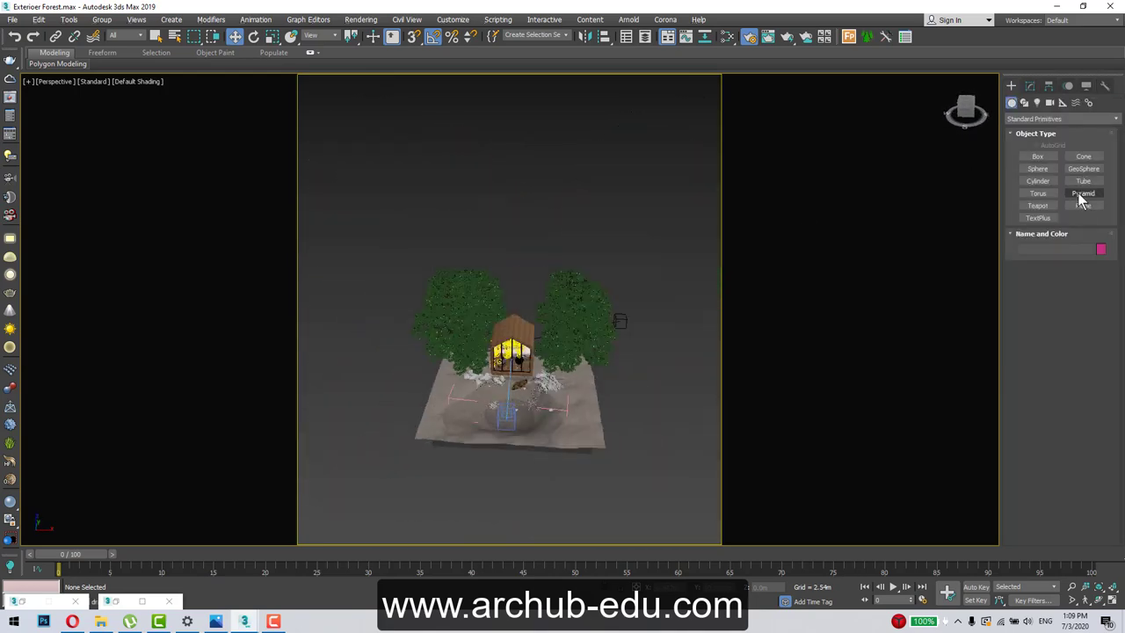
drag(410, 326, 725, 384)
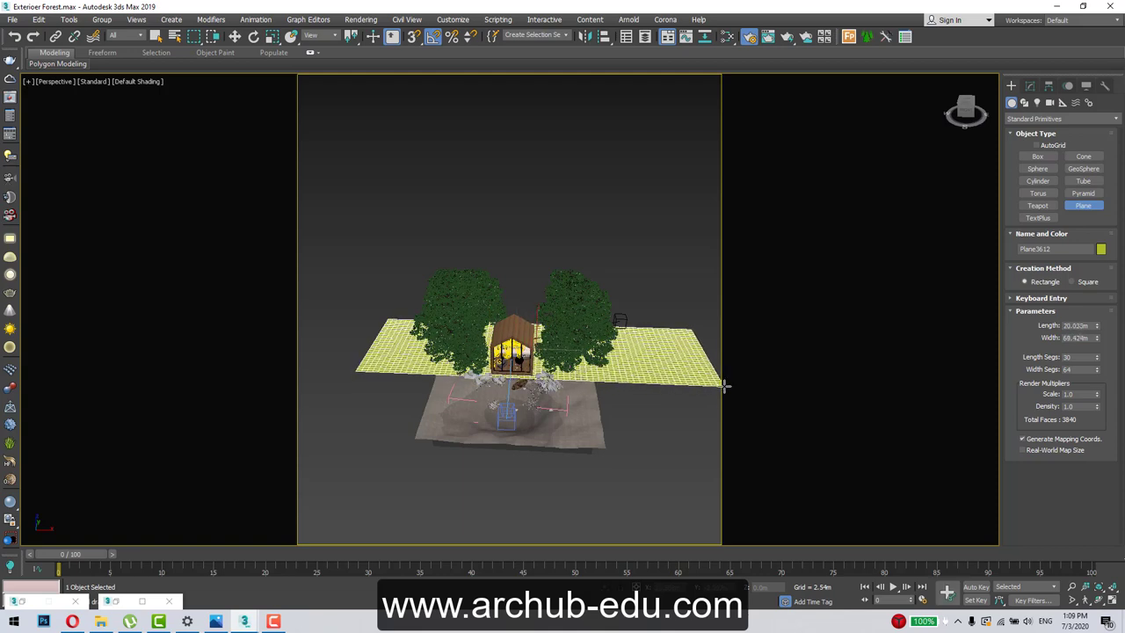
key(w)
mouse_move(536, 330)
alt+middle_down()
mouse_move(575, 346)
mouse_move(528, 329)
alt+middle_up()
key(e)
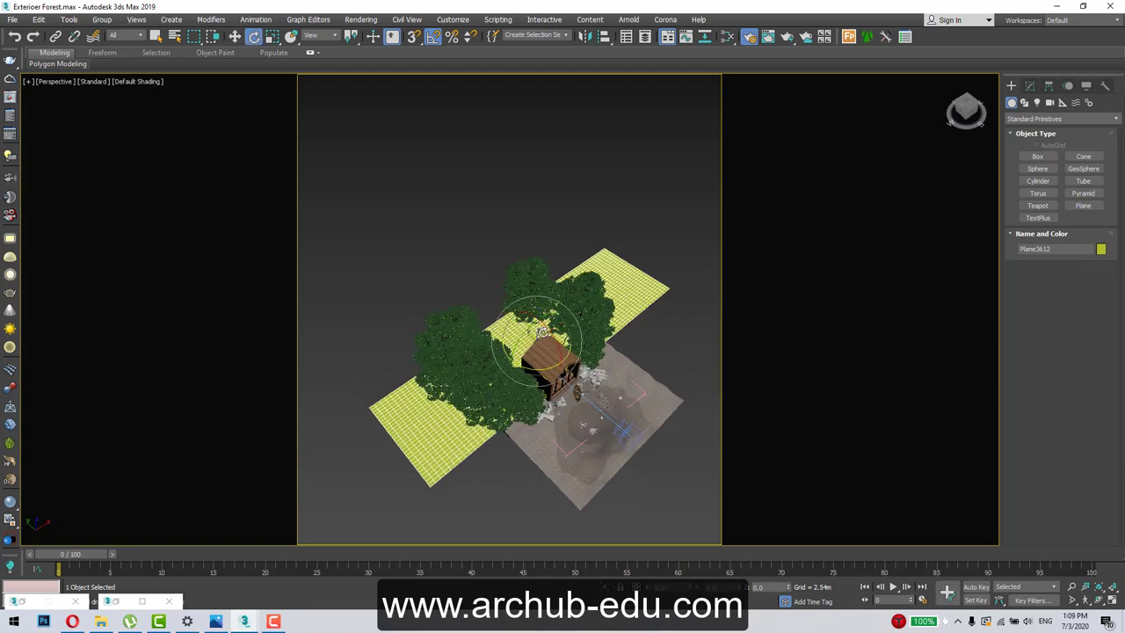
drag(550, 340, 545, 324)
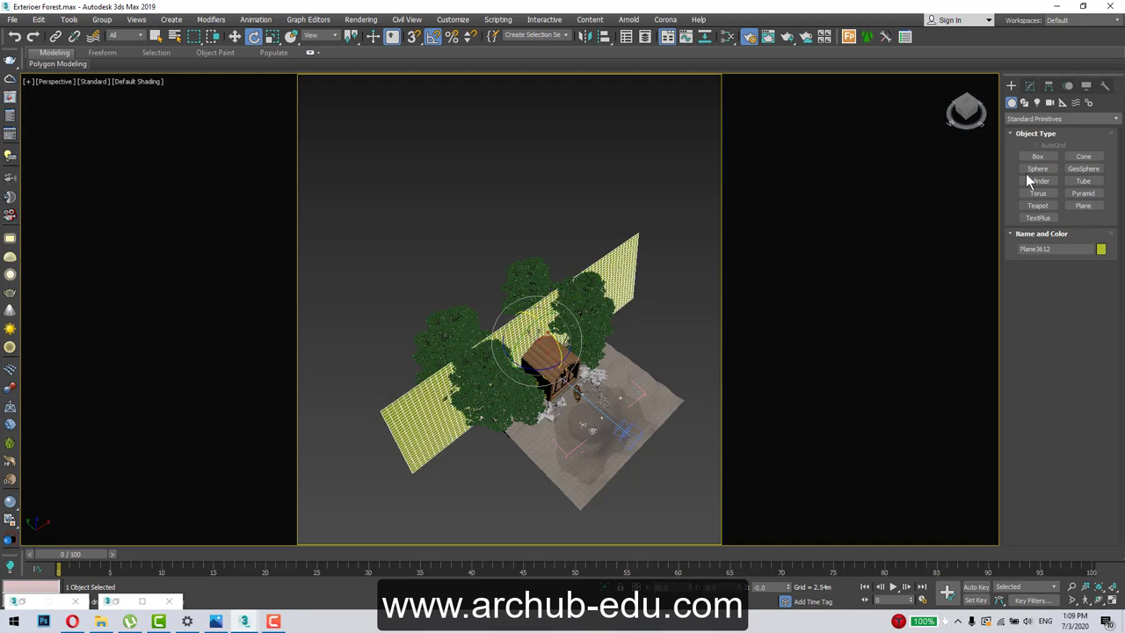
Move the plane behind the cabin in camera view and size it 45.842m by 69.862m.
click(1028, 85)
drag(1097, 255, 1097, 299)
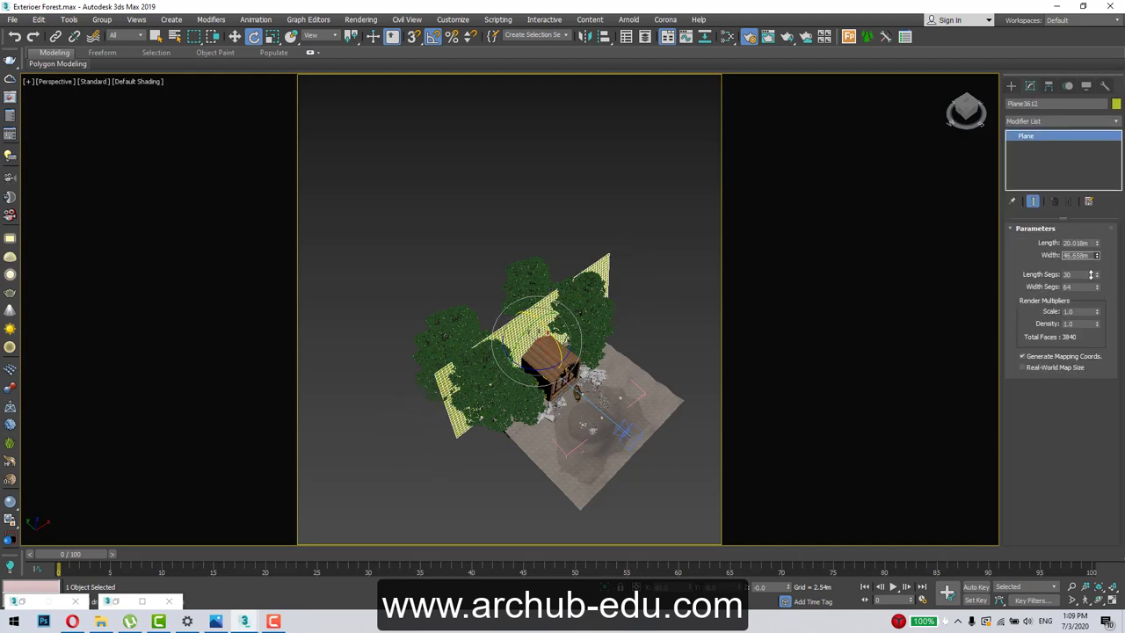
key(w)
drag(511, 318, 506, 326)
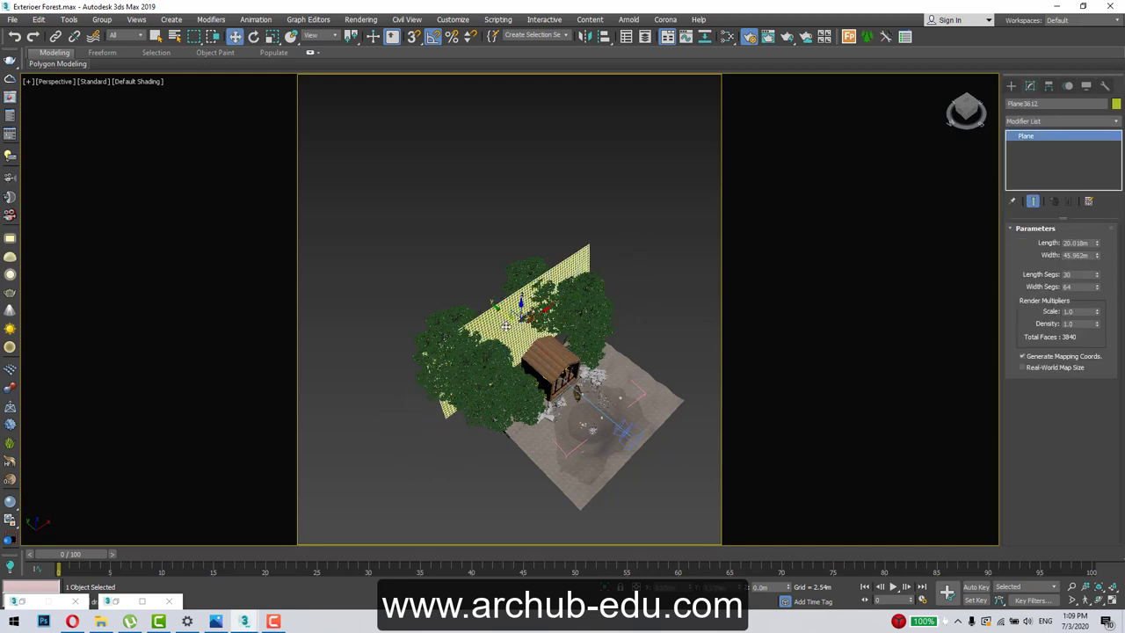
key(c)
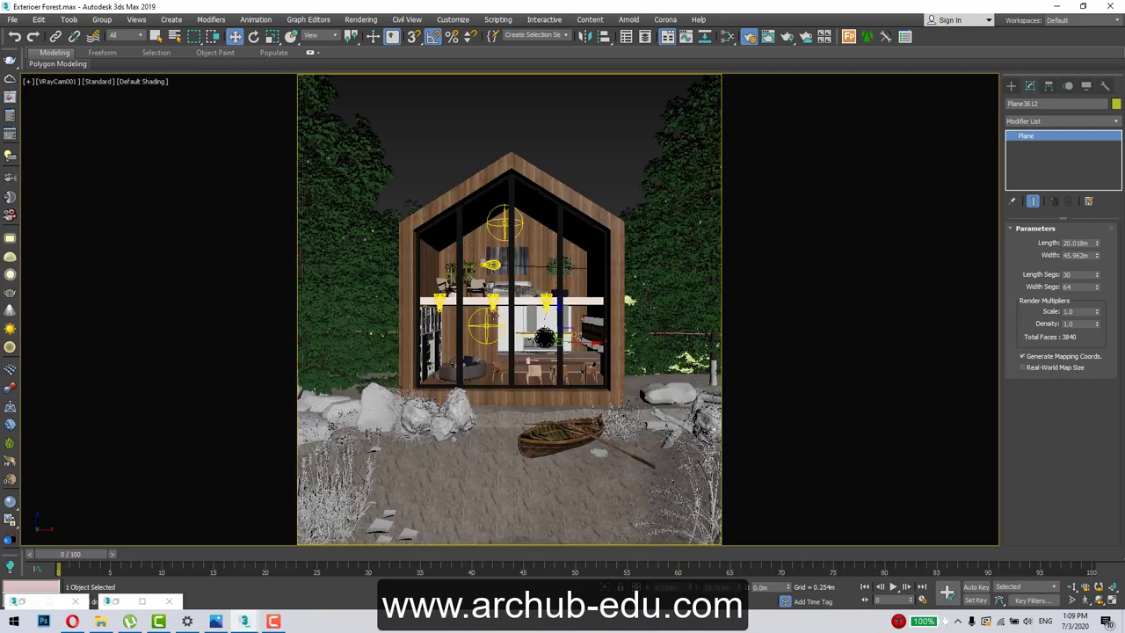
drag(555, 307, 557, 252)
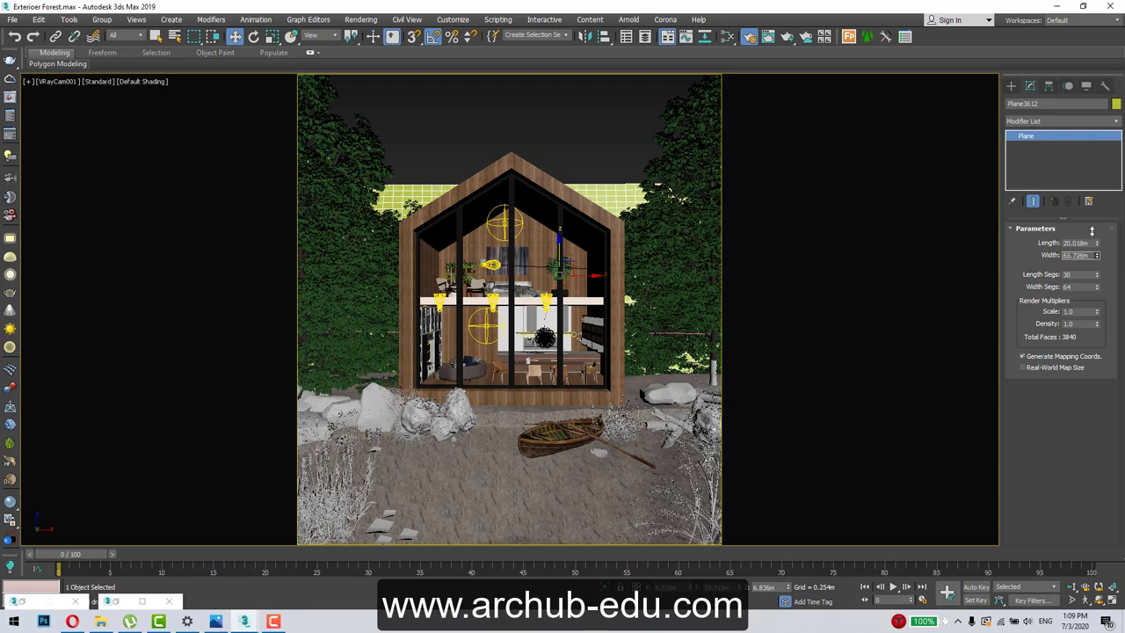
drag(1097, 243, 1095, 174)
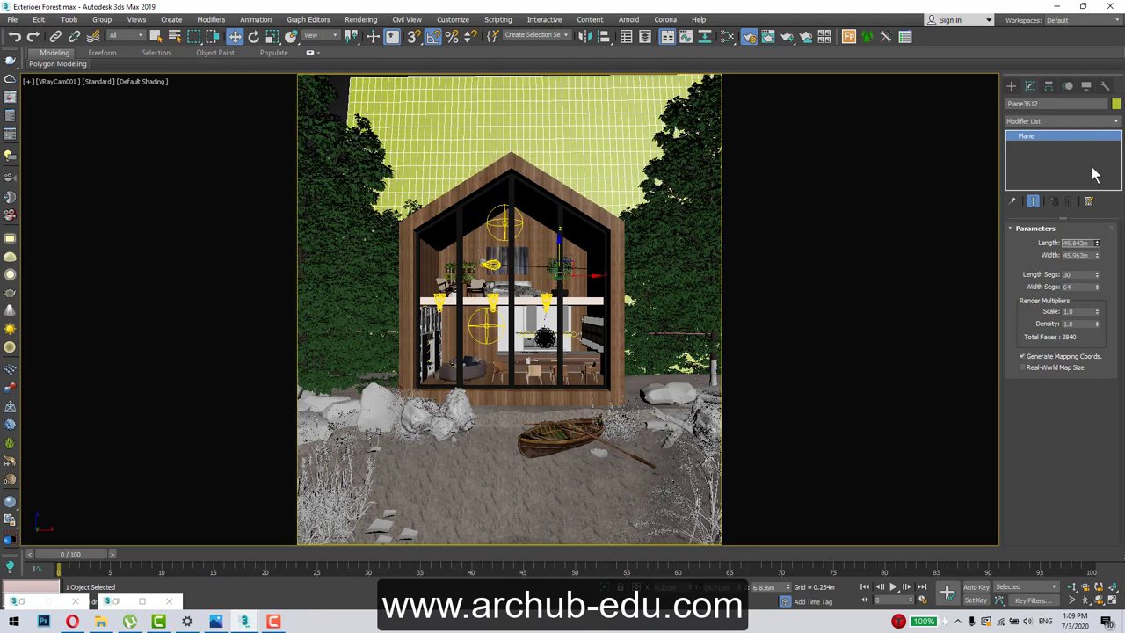
drag(1097, 255, 1097, 211)
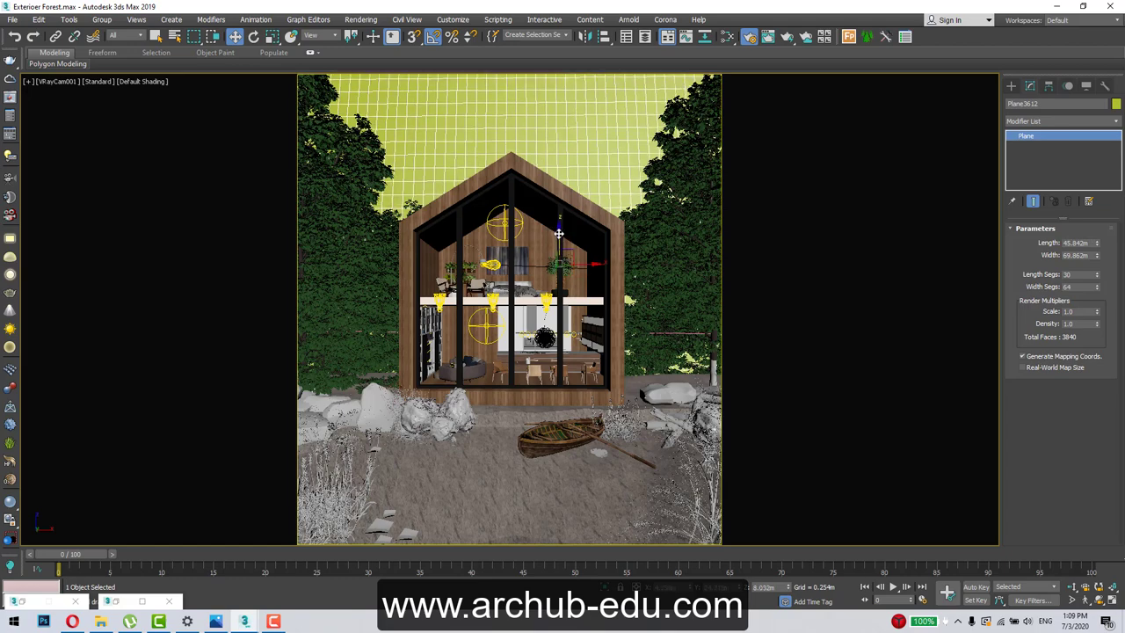
key(p)
alt+middle_drag(558, 233, 632, 299)
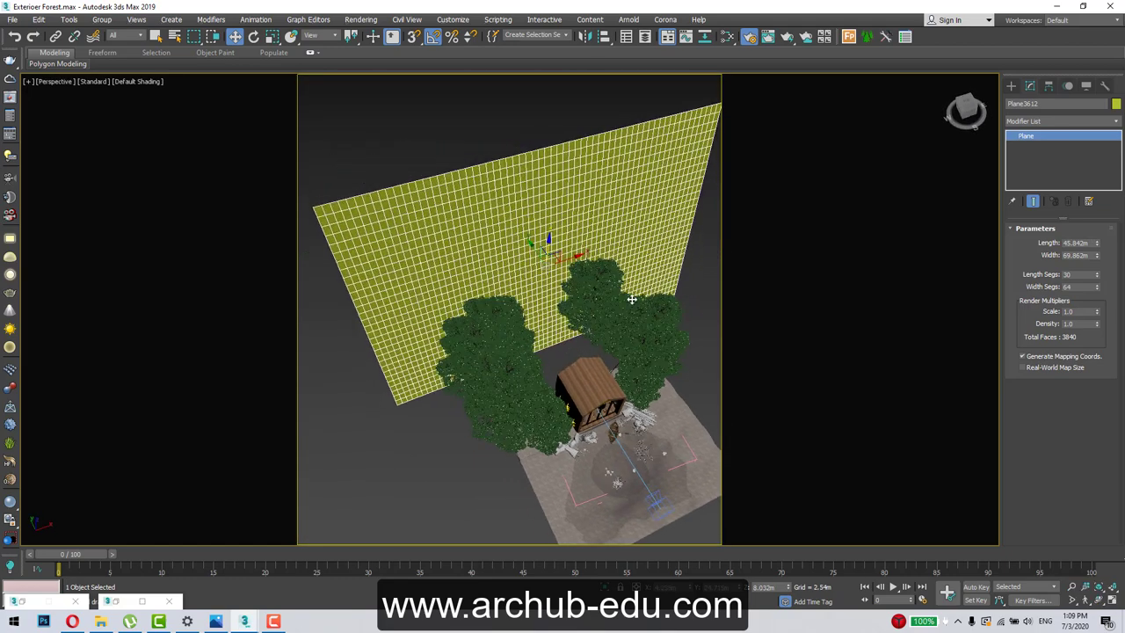
Add a Bend modifier to the backdrop plane with X axis and -84.5 angle.
click(1037, 123)
key(b)
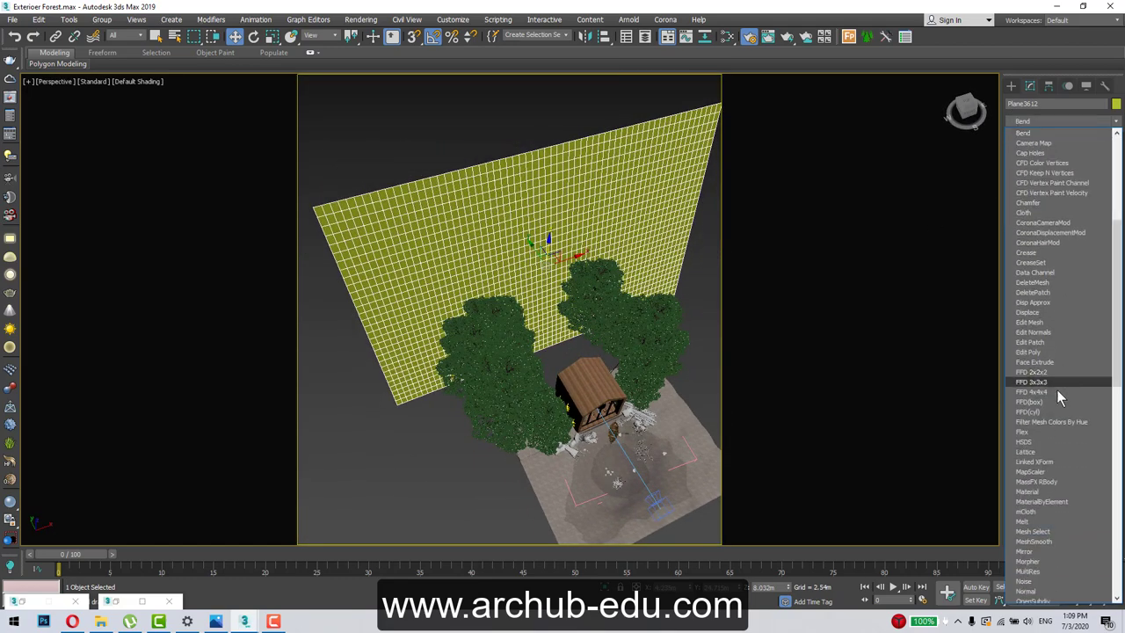
click(1038, 132)
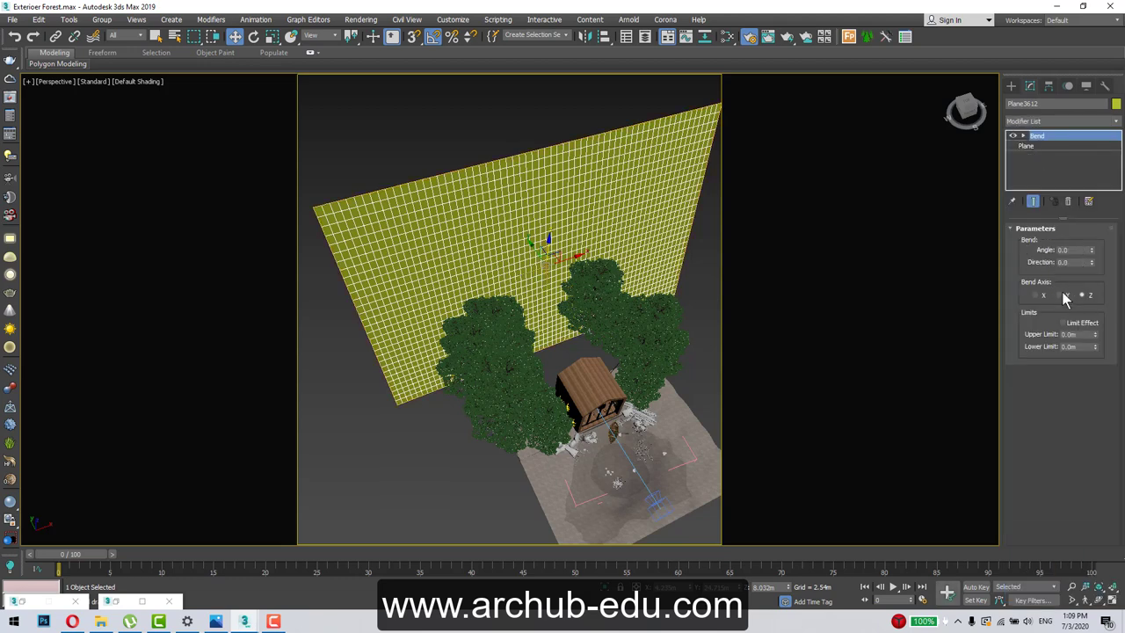
mouse_move(1094, 251)
mouse_down()
mouse_move(1087, 178)
mouse_move(1090, 255)
mouse_up()
click(1034, 296)
middle_drag(673, 280, 623, 263)
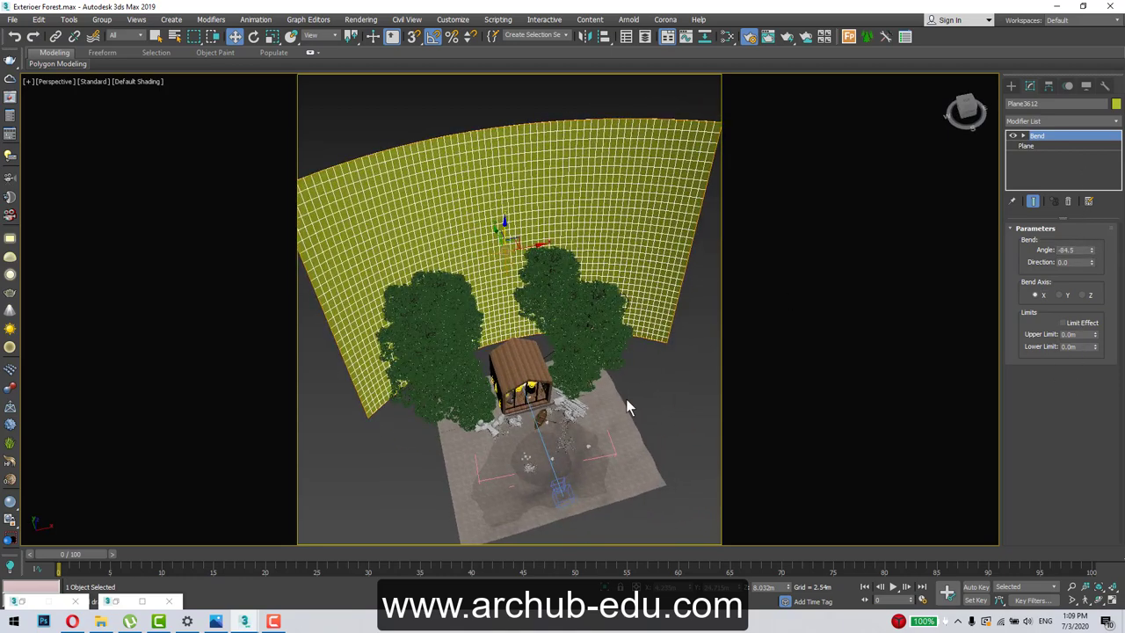
click(662, 394)
Open the Slate Material Editor and delete a stray new material node.
key(m)
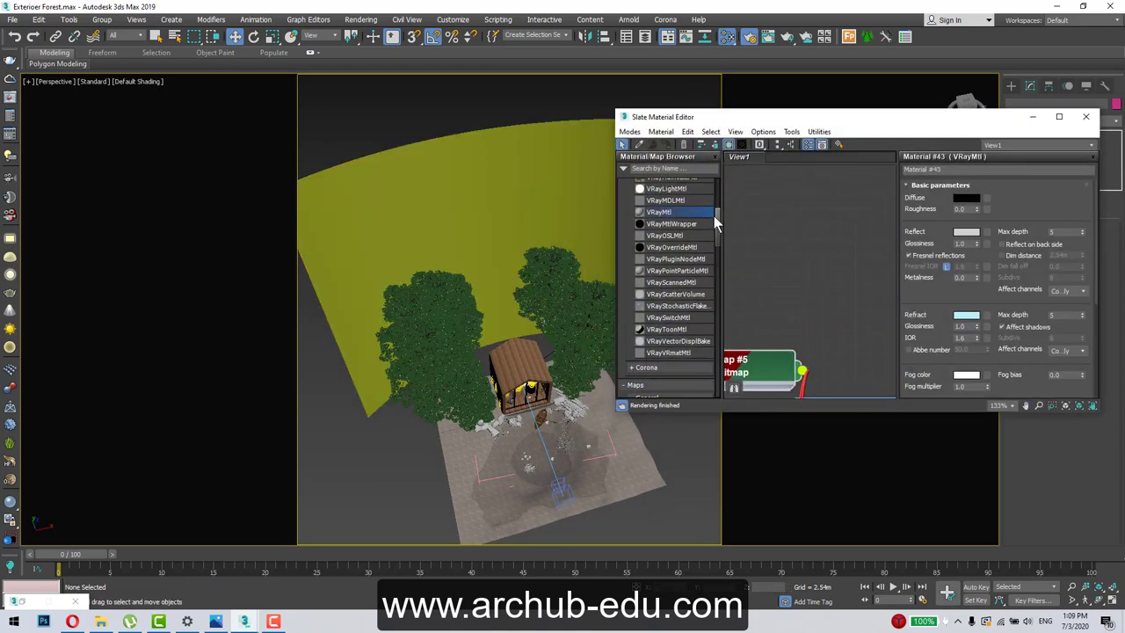
drag(747, 215, 753, 212)
scroll(831, 257, down, 3)
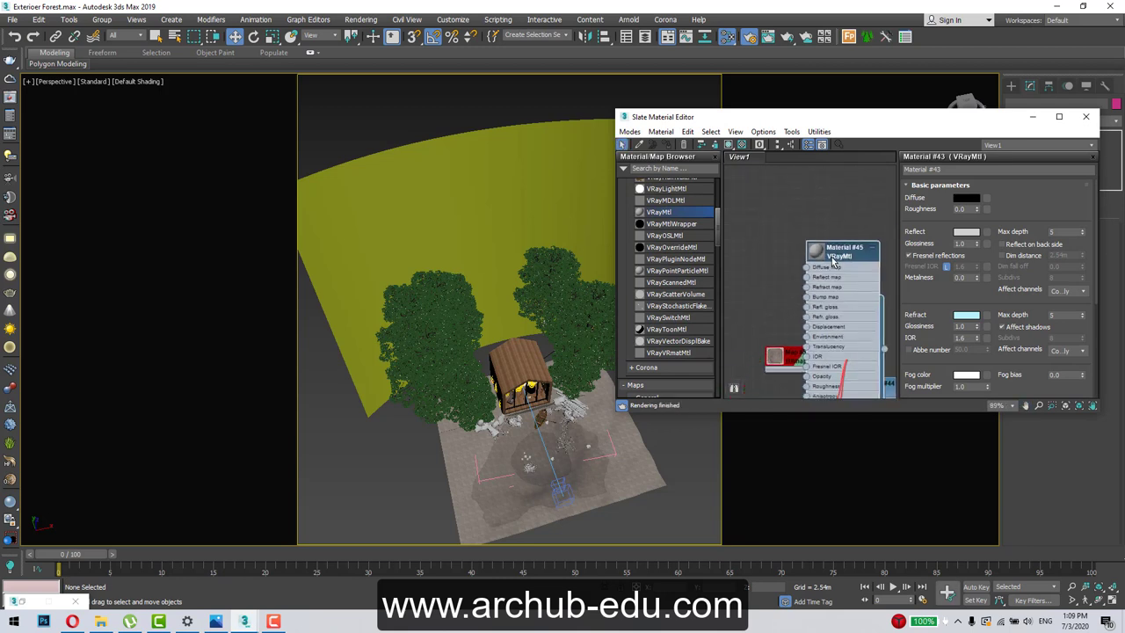
drag(828, 192, 834, 197)
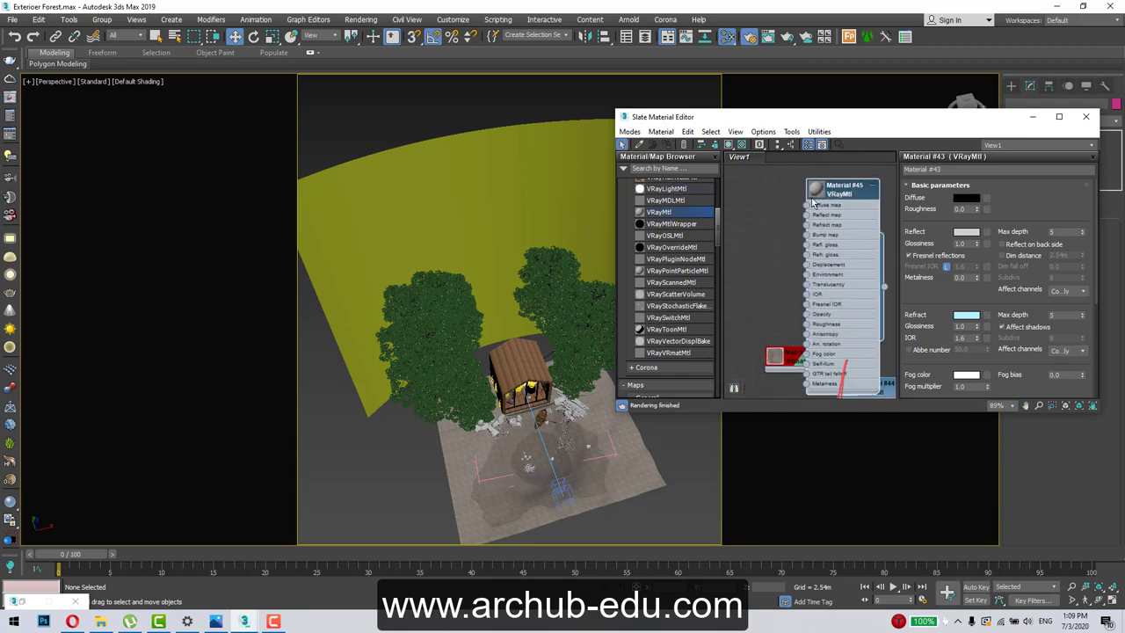
key(Delete)
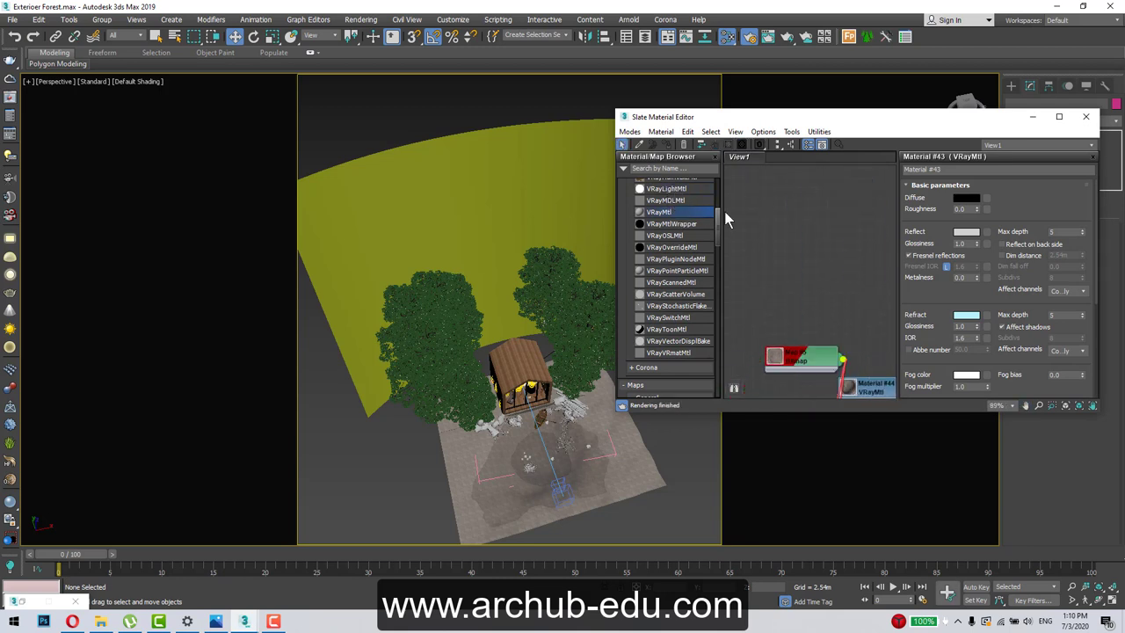
right_click(814, 200)
Preview TexturesCom_LandscapesGreen0018_1_M.jpg and drop it into the Slate Material Editor as a bitmap.
click(101, 621)
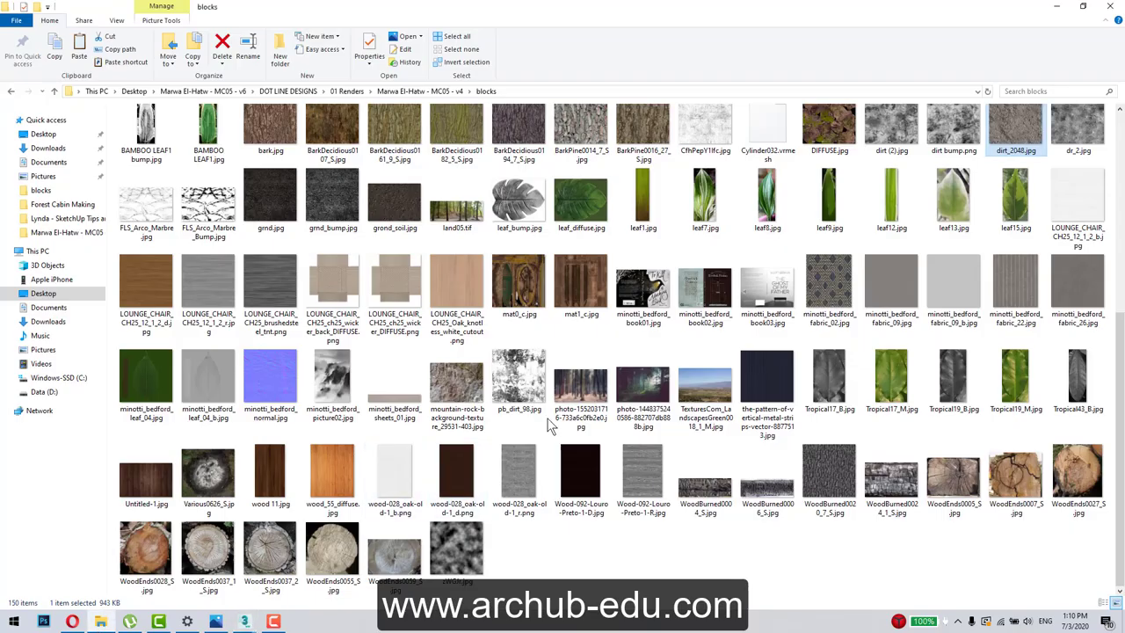
double_click(707, 384)
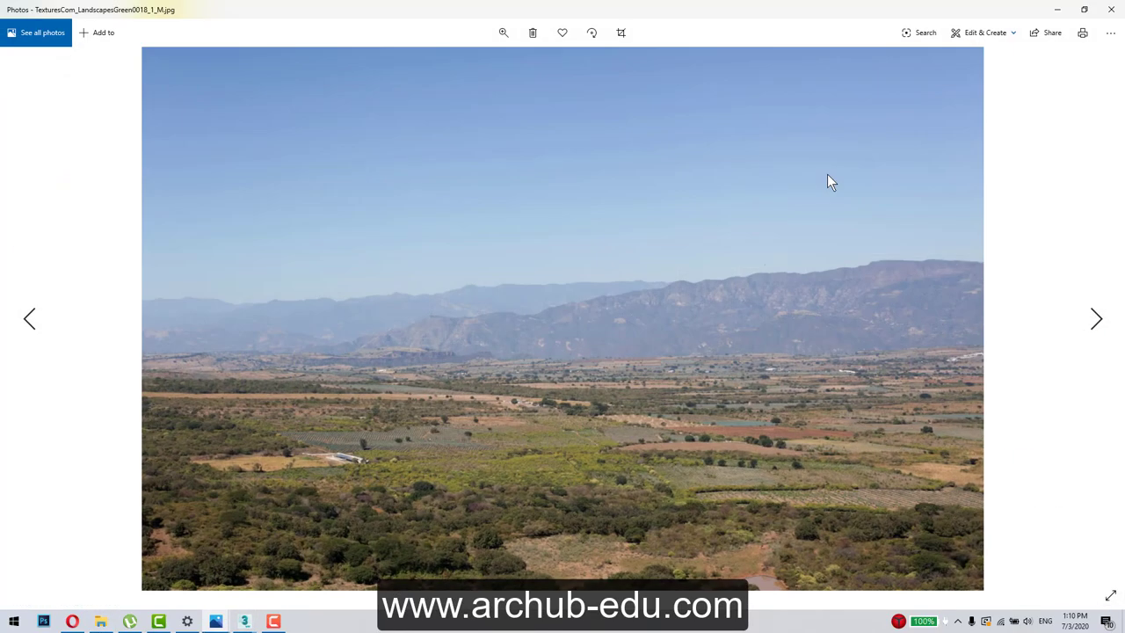
key(Escape)
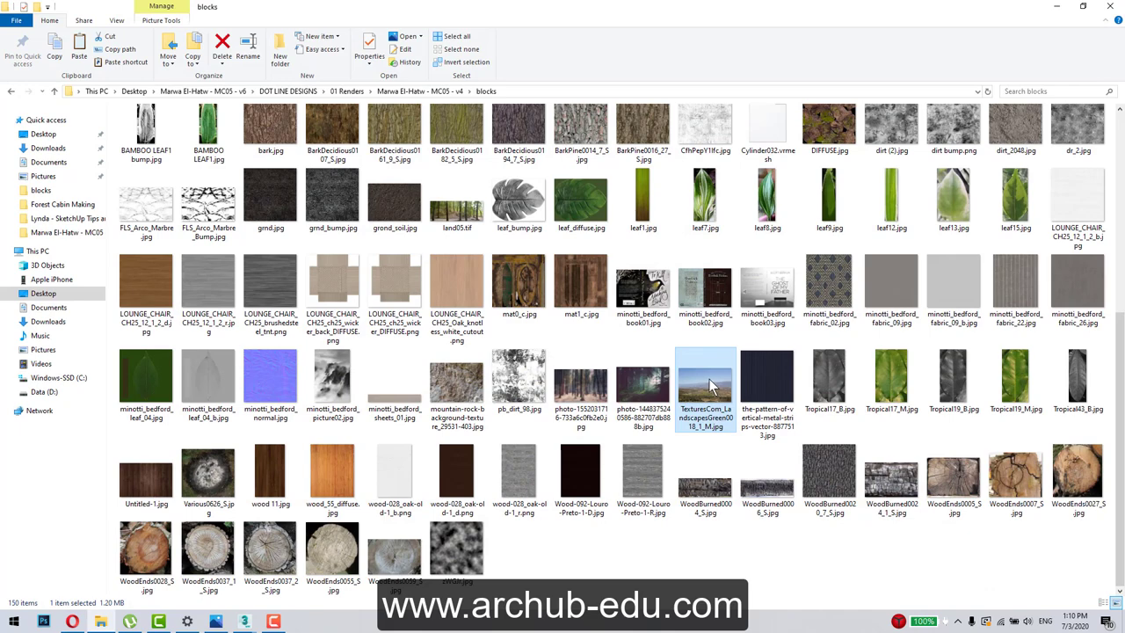
drag(709, 379, 193, 594)
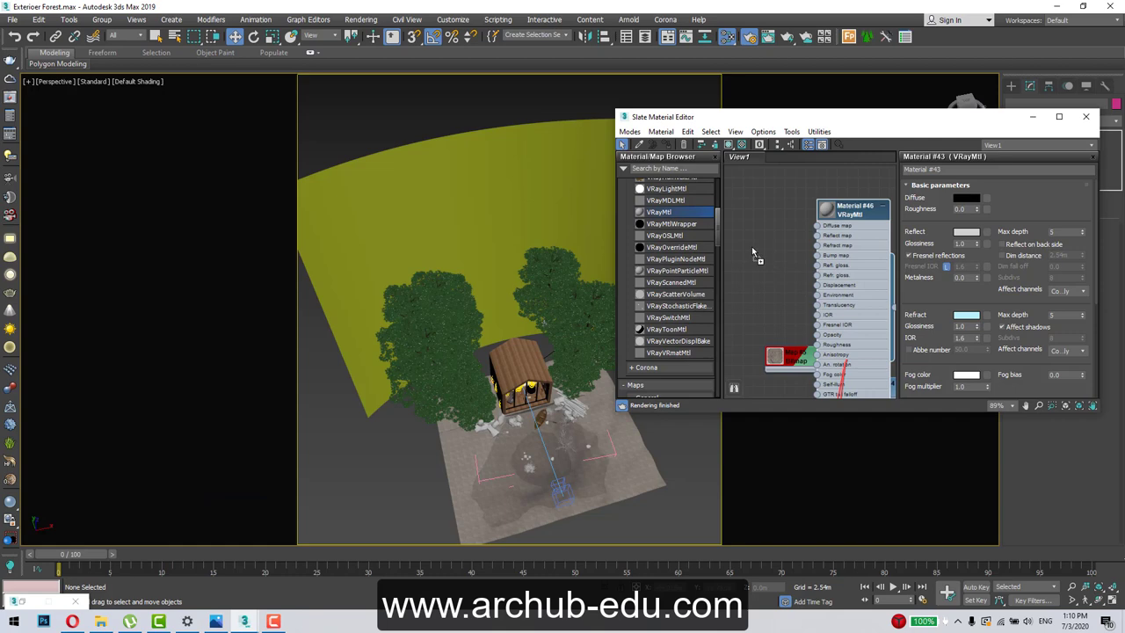
drag(193, 593, 754, 250)
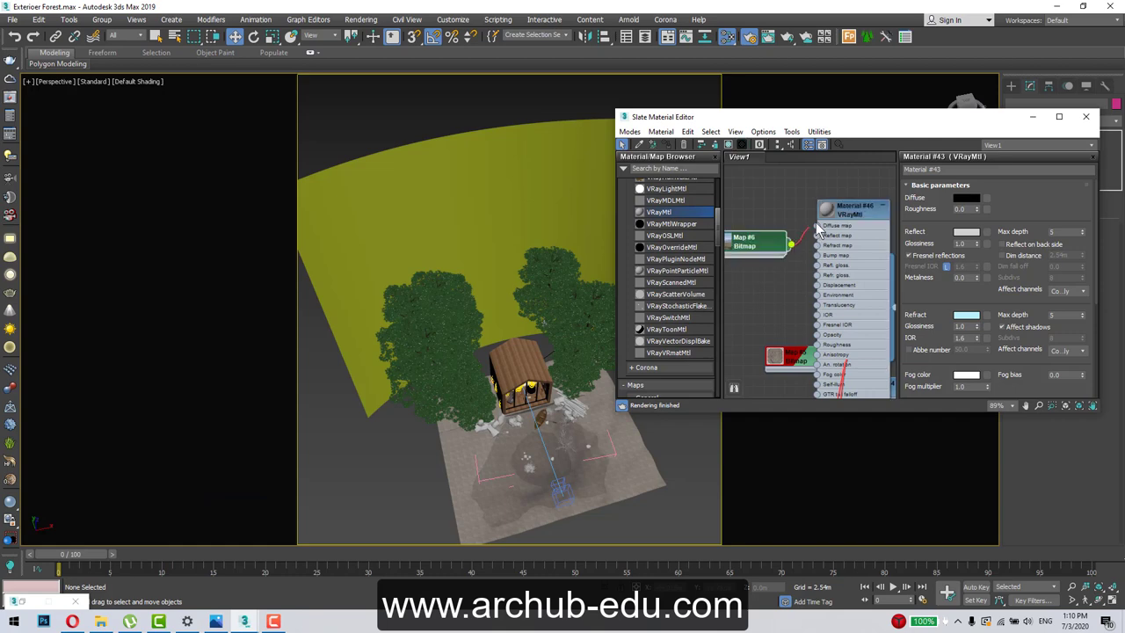
Connect the landscape bitmap to Material #46's Diffuse, assign it to the sky plane, and show it in the viewport.
drag(822, 228, 839, 208)
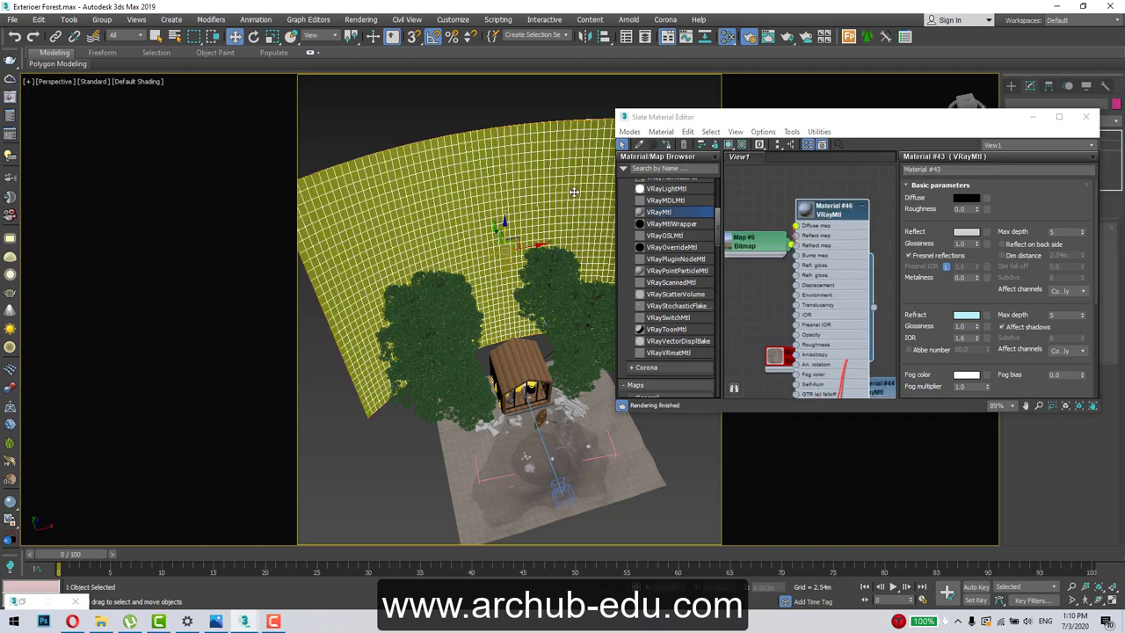
right_click(840, 208)
click(861, 227)
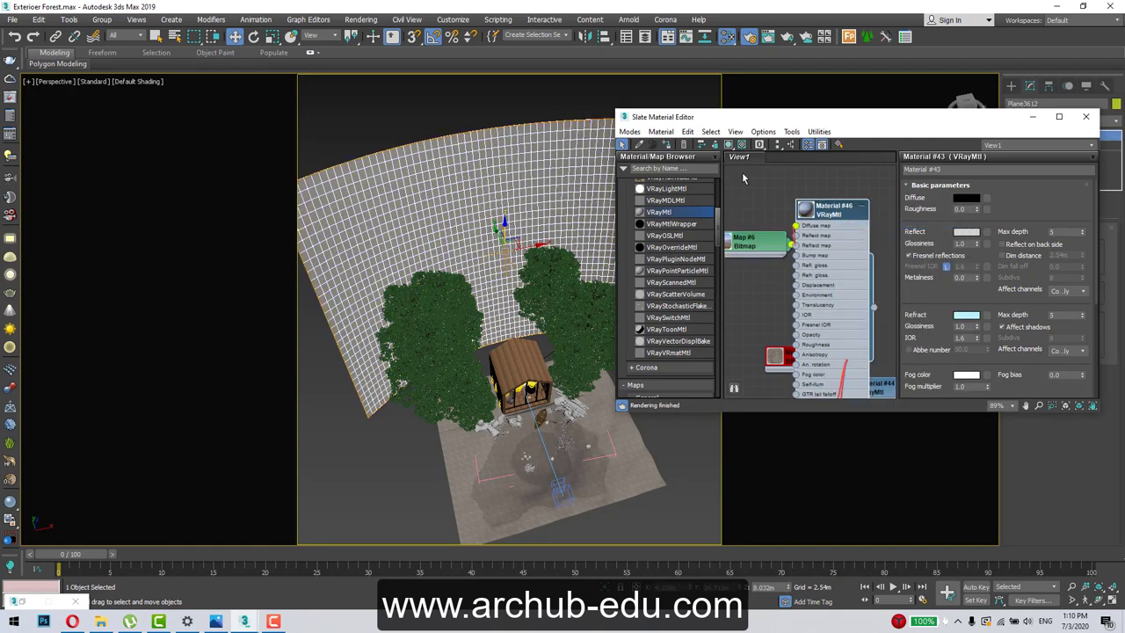
click(735, 146)
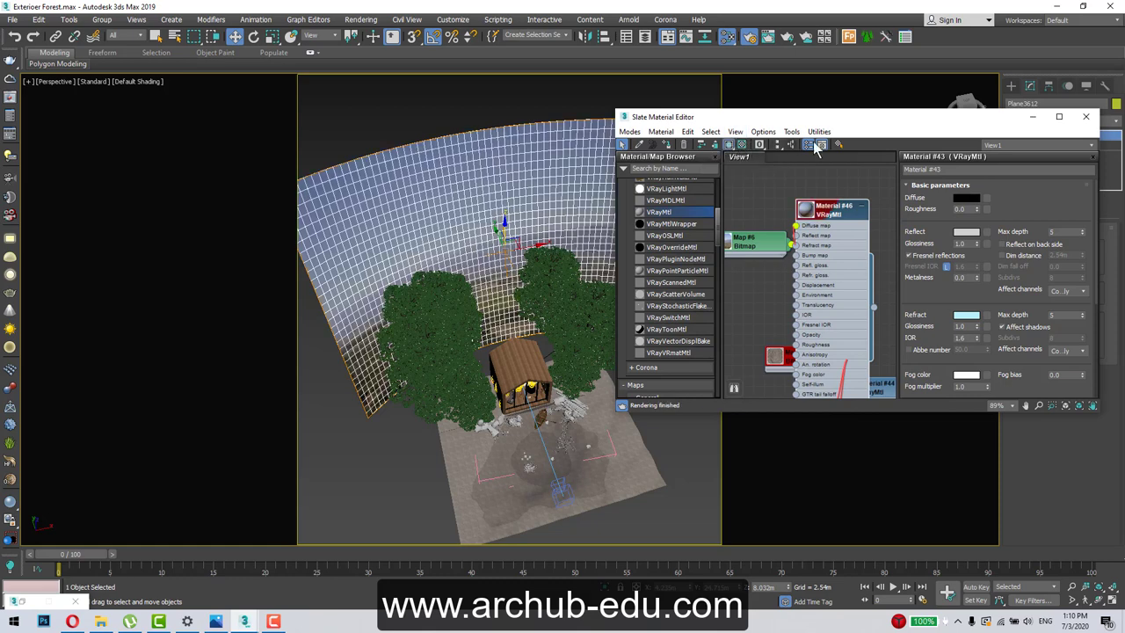
click(1032, 116)
Raise the curved sky plane behind the cabin in camera view, then review the scene from above.
key(c)
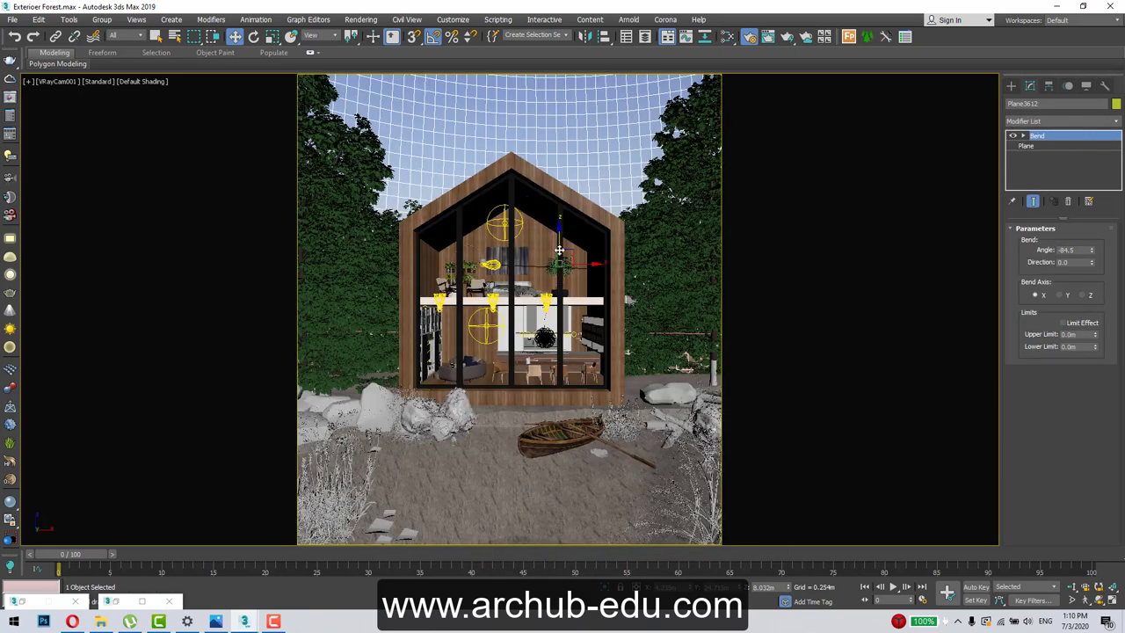
mouse_move(559, 250)
mouse_down()
mouse_move(539, 227)
mouse_move(542, 173)
mouse_move(538, 189)
mouse_up()
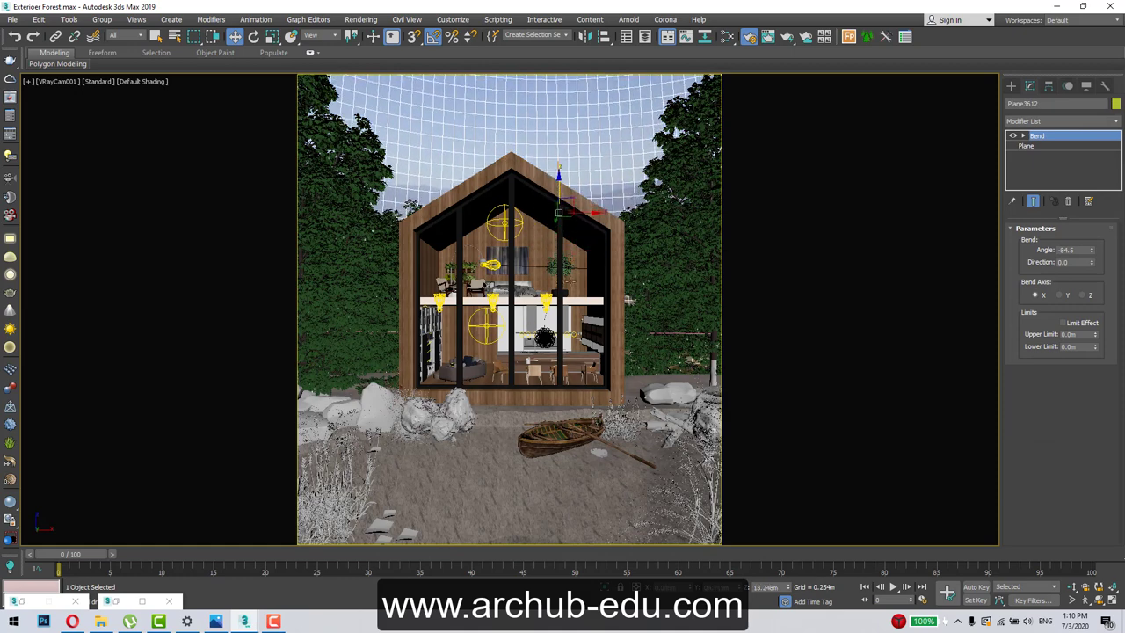
click(570, 499)
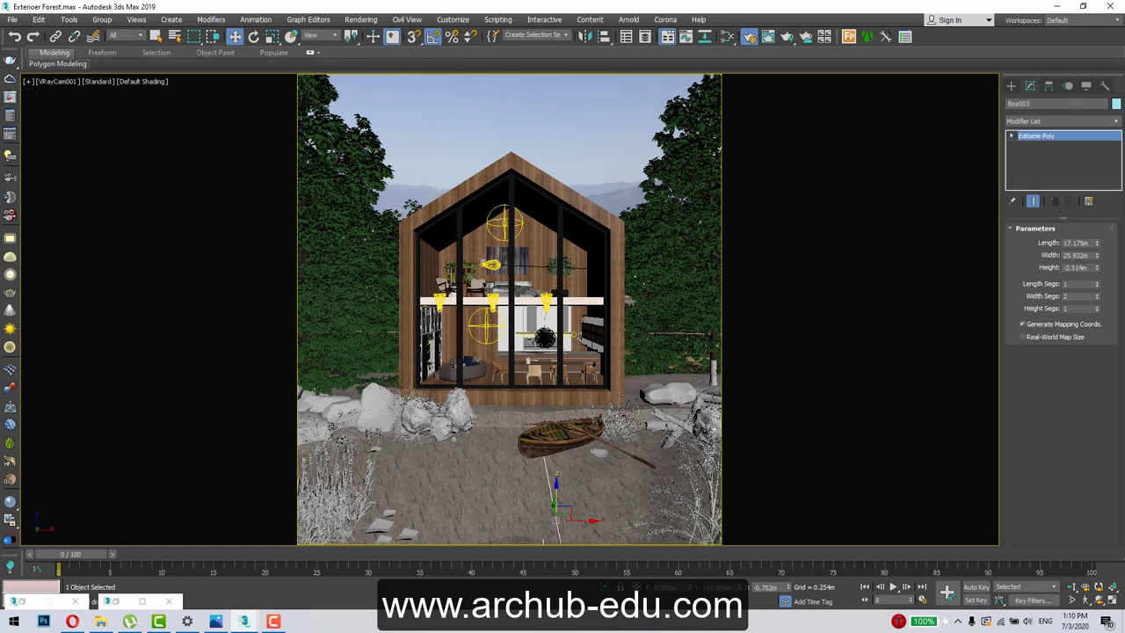
click(439, 417)
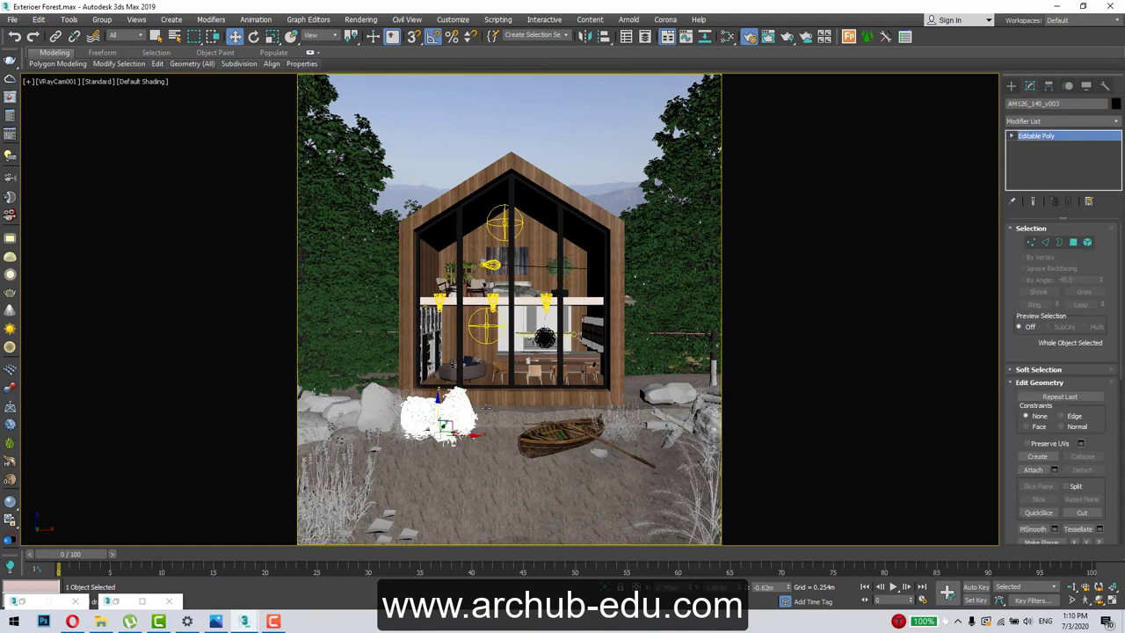
key(p)
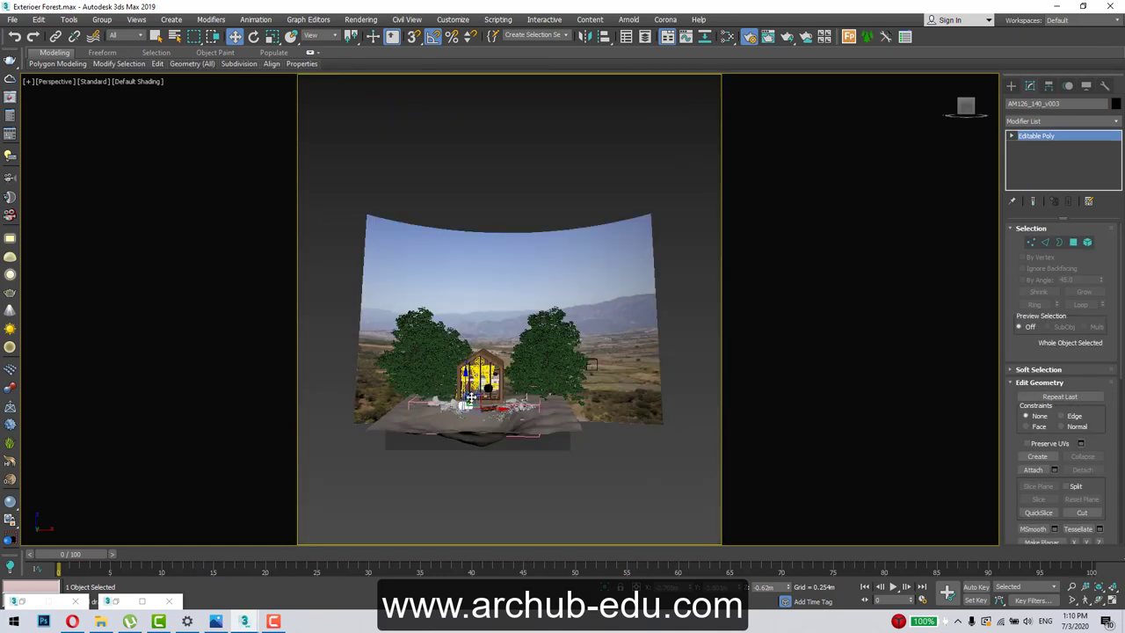
mouse_move(486, 445)
alt+middle_down()
mouse_move(515, 453)
mouse_move(530, 429)
alt+middle_up()
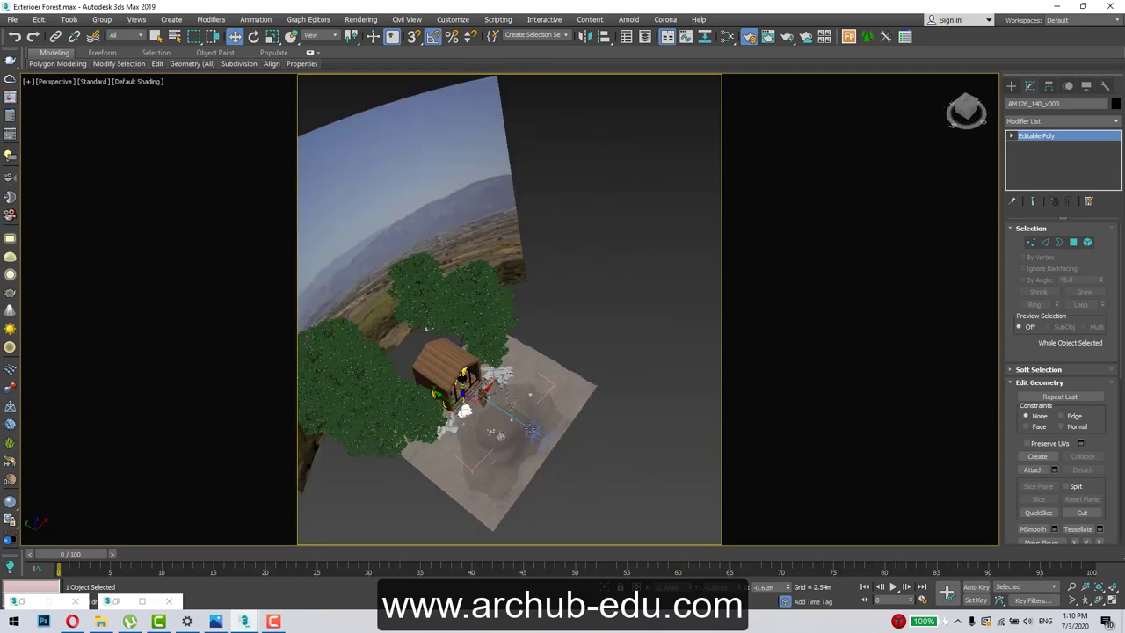
Select VRayCam001 and set its shutter speed to 180.
click(530, 429)
scroll(1098, 303, up, 2)
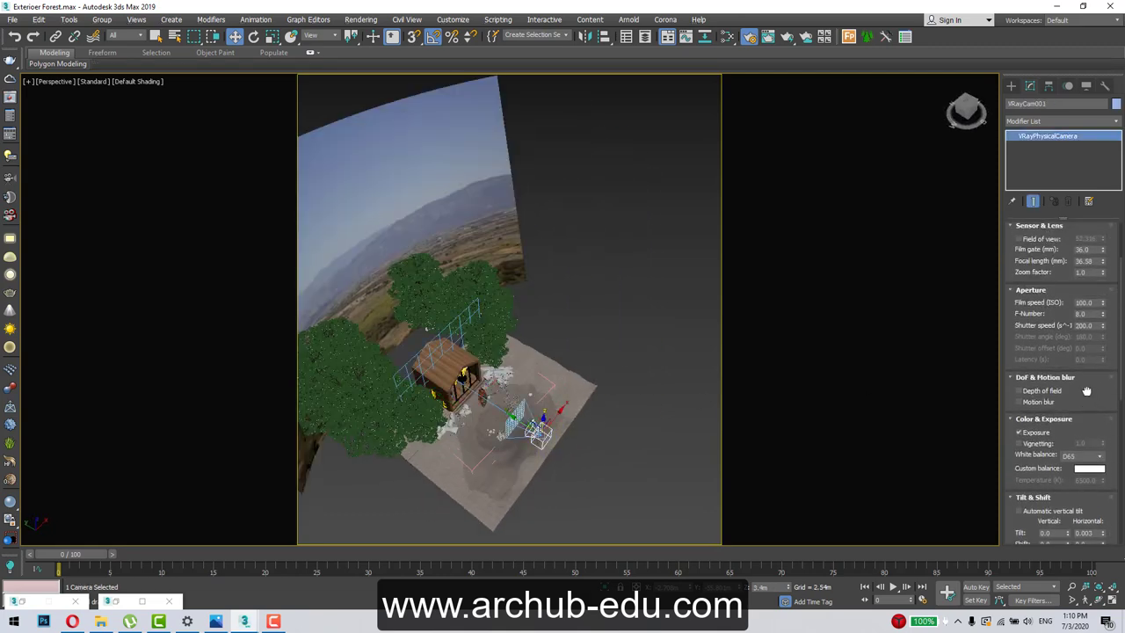
scroll(1085, 312, up, 2)
scroll(1074, 319, up, 1)
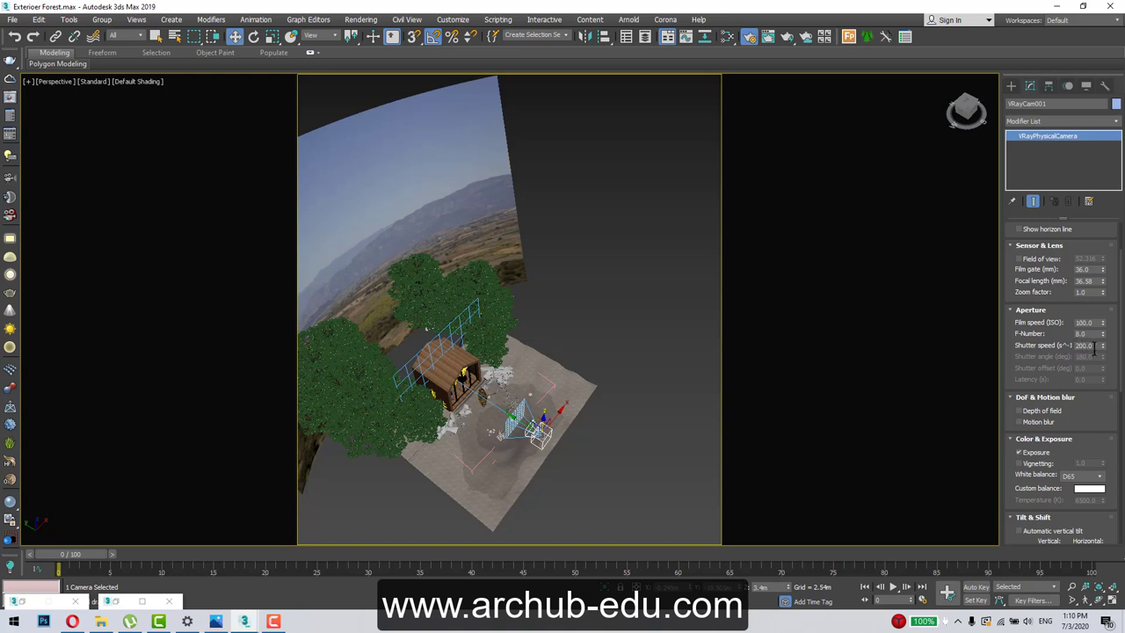
text(180)
key(Return)
Set the camera's white balance to Neutral and auto-guess its horizontal tilt.
click(1090, 476)
click(1083, 488)
click(1085, 477)
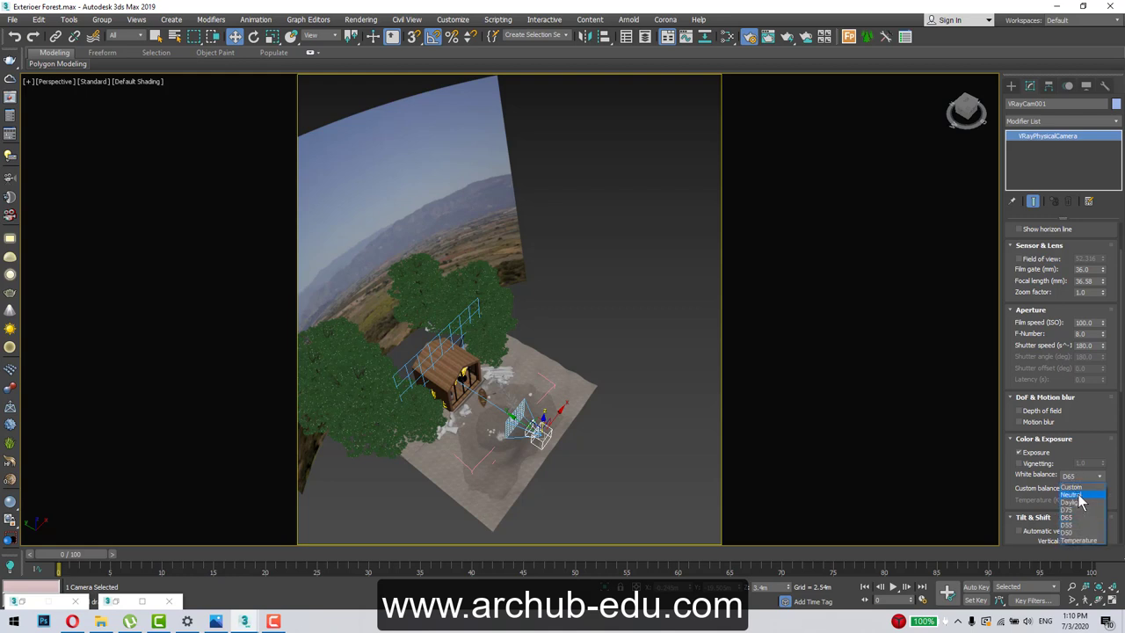
click(1080, 495)
scroll(1064, 451, down, 4)
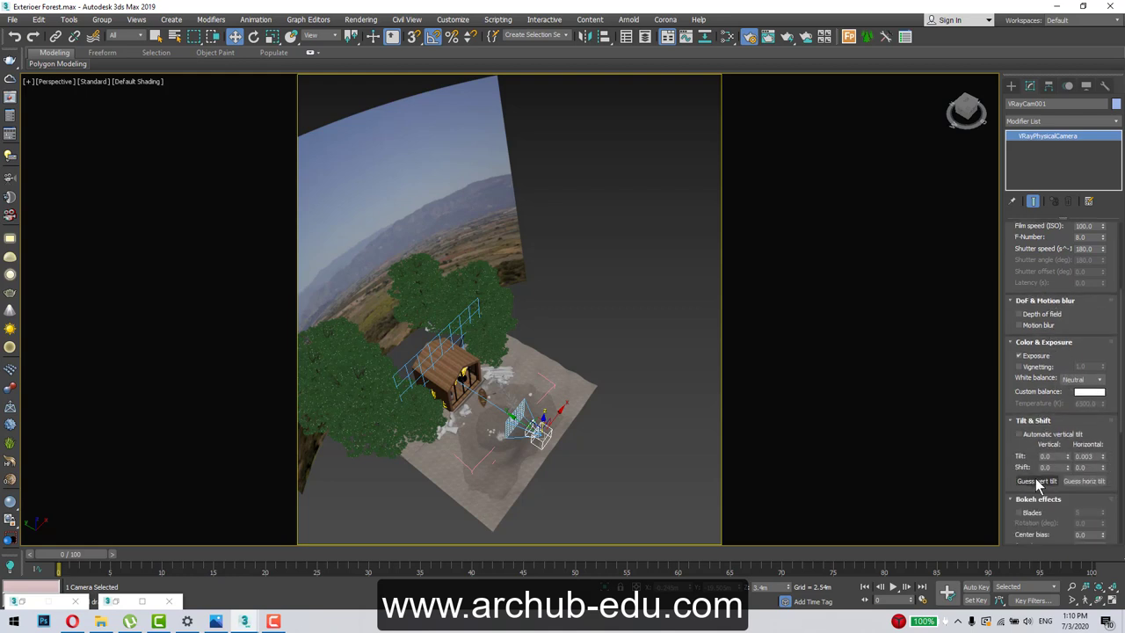
click(1074, 479)
scroll(1089, 320, up, 3)
scroll(1059, 348, up, 3)
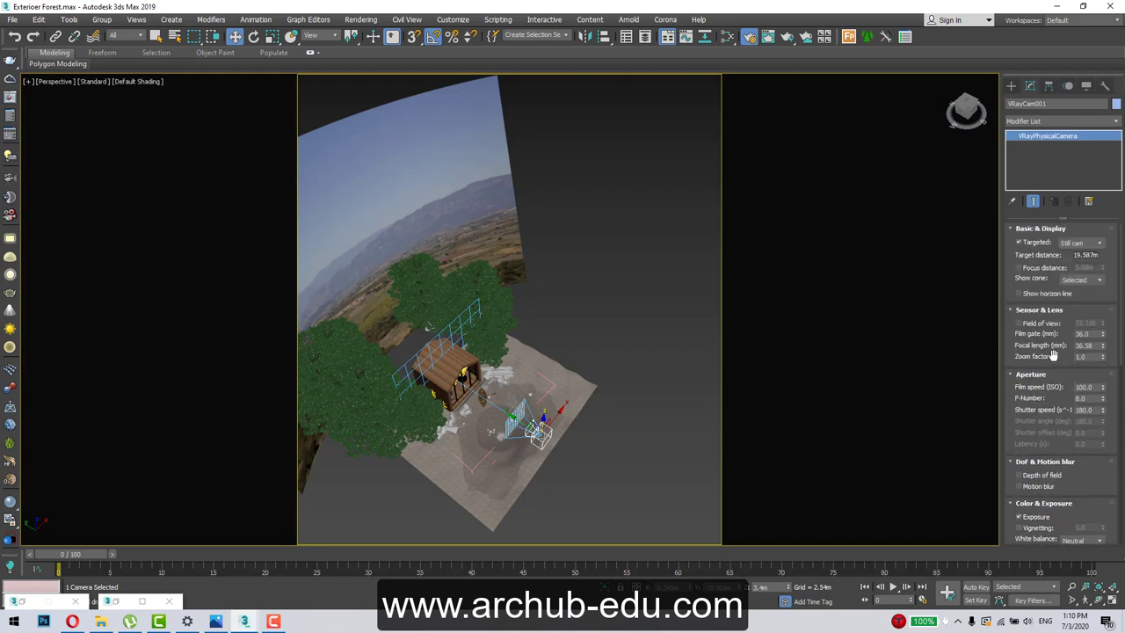
click(595, 324)
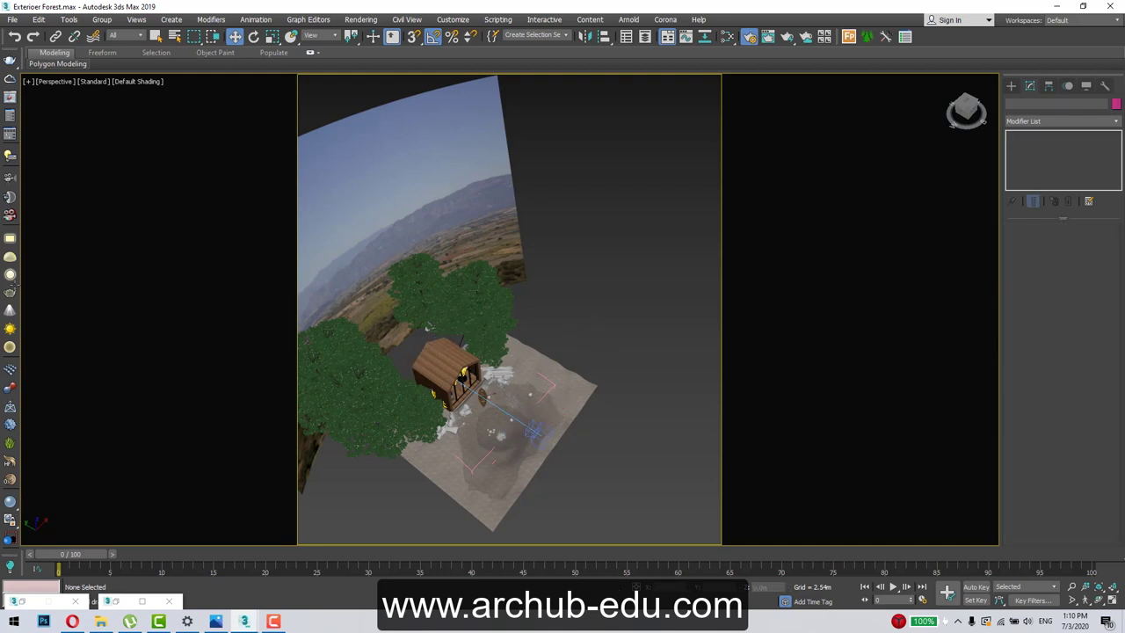
Create a VRaySun aimed into the scene and accept adding a VRaySky environment map.
scroll(428, 327, down, 5)
drag(664, 492, 431, 355)
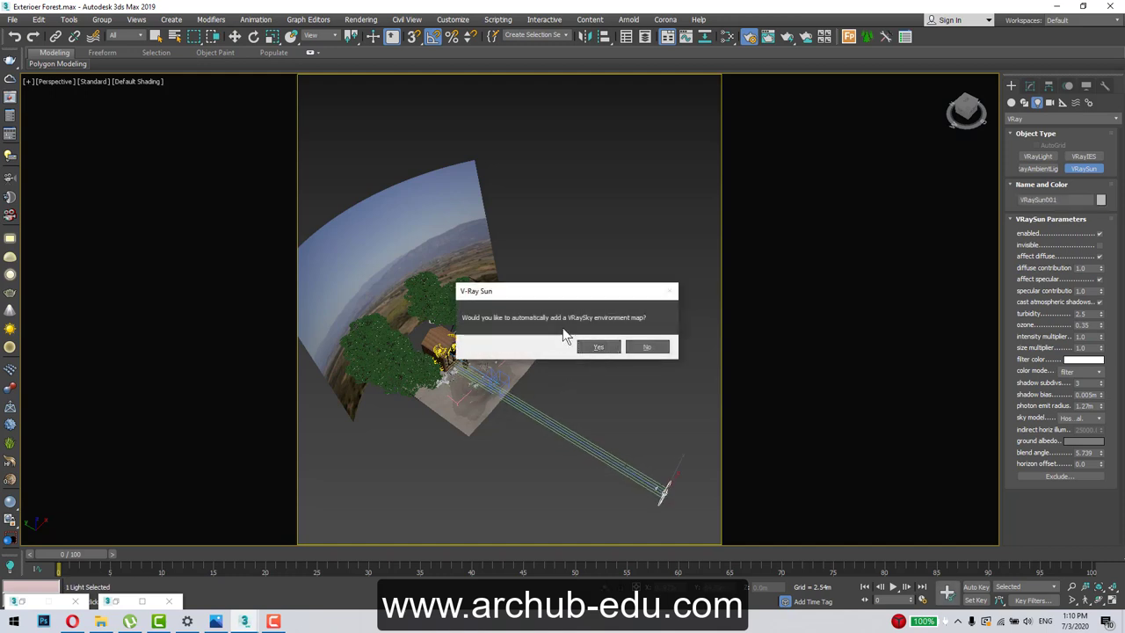
click(598, 347)
Move the sun high above the scene toward the upper left.
key(w)
alt+middle_drag(672, 481, 671, 329)
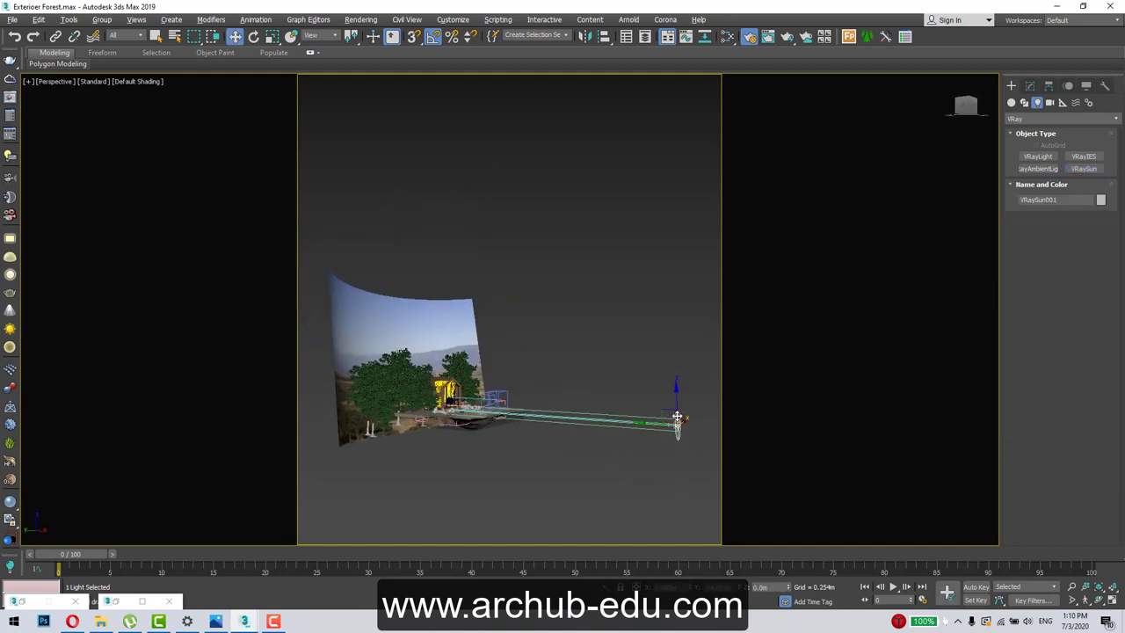
drag(671, 329, 624, 185)
alt+middle_drag(573, 299, 515, 356)
mouse_move(507, 360)
mouse_down()
mouse_move(431, 313)
mouse_move(434, 327)
mouse_up()
mouse_move(434, 327)
alt+middle_down()
mouse_move(452, 276)
mouse_move(453, 314)
mouse_move(464, 313)
mouse_move(473, 348)
alt+middle_up()
click(666, 420)
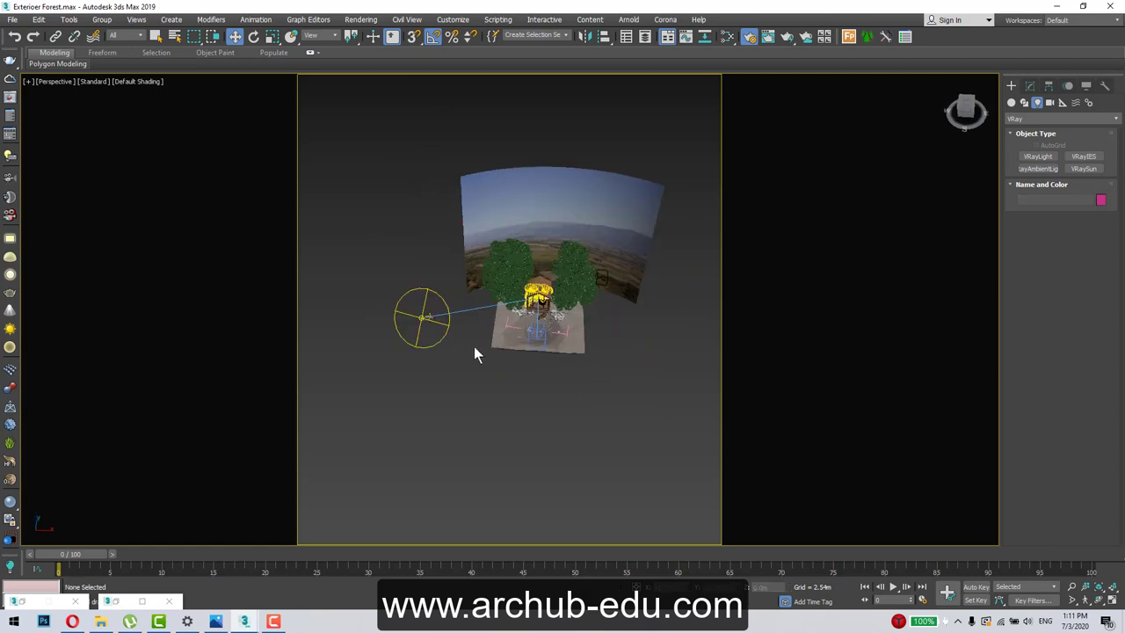
scroll(536, 303, up, 5)
scroll(519, 299, down, 5)
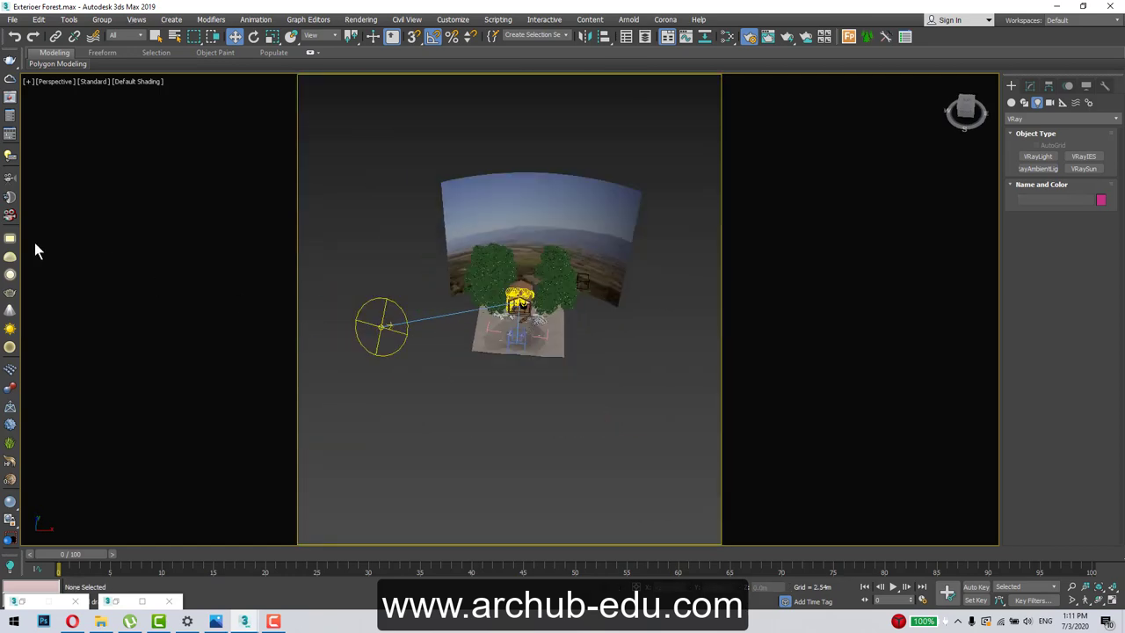
Set the scene's environment map to a VRayHDRI map.
click(354, 21)
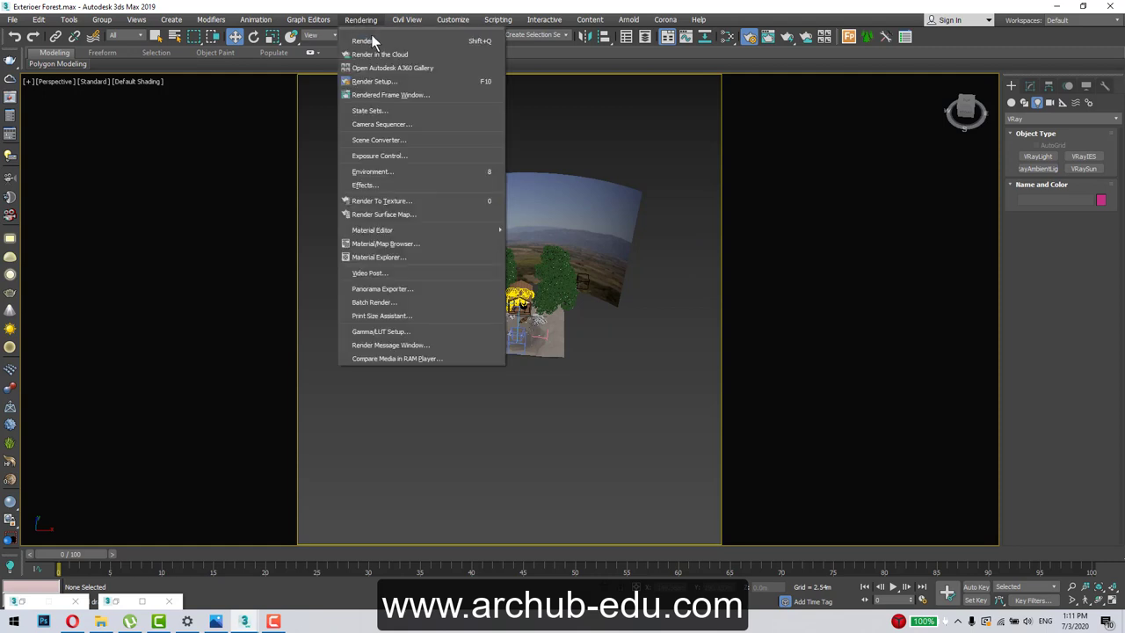
click(384, 172)
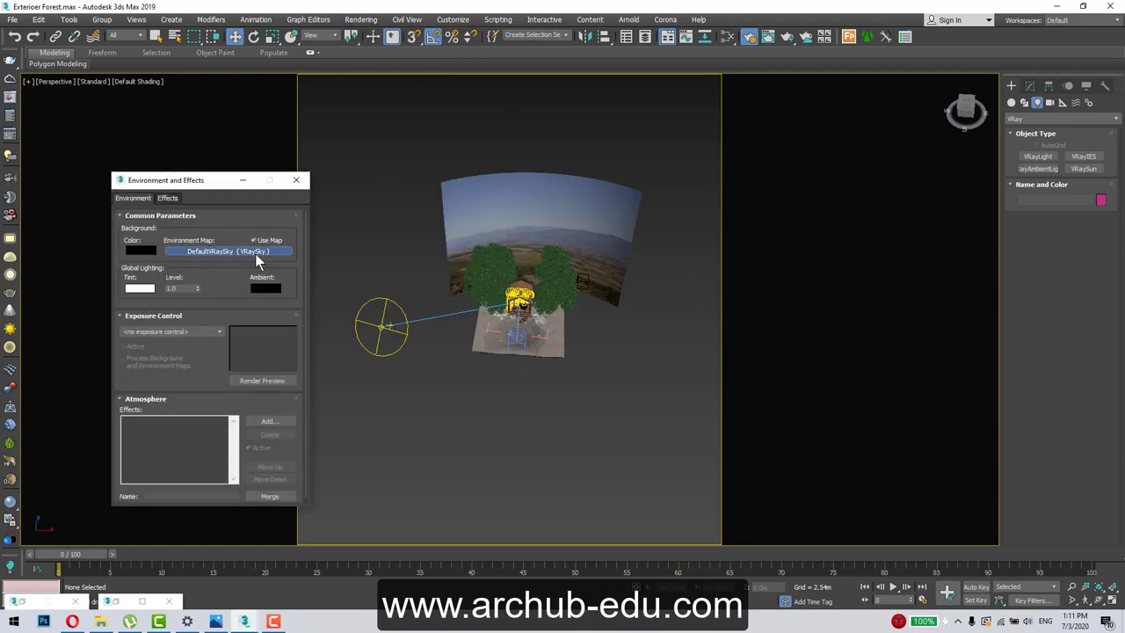
click(255, 251)
scroll(514, 387, down, 3)
scroll(505, 385, down, 2)
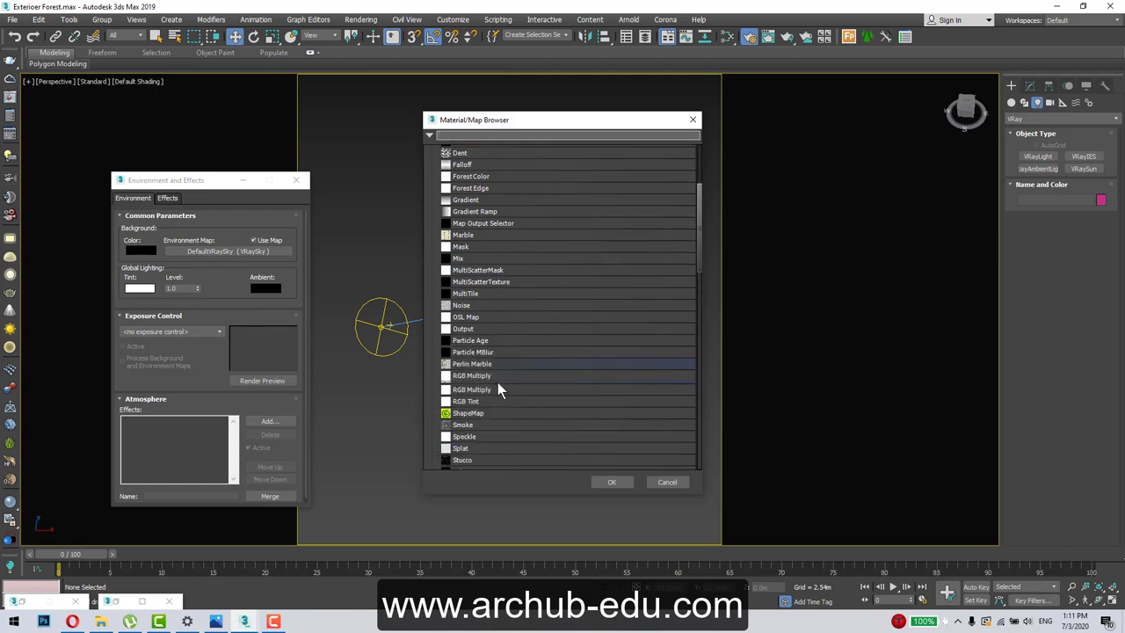
scroll(498, 388, down, 5)
click(451, 345)
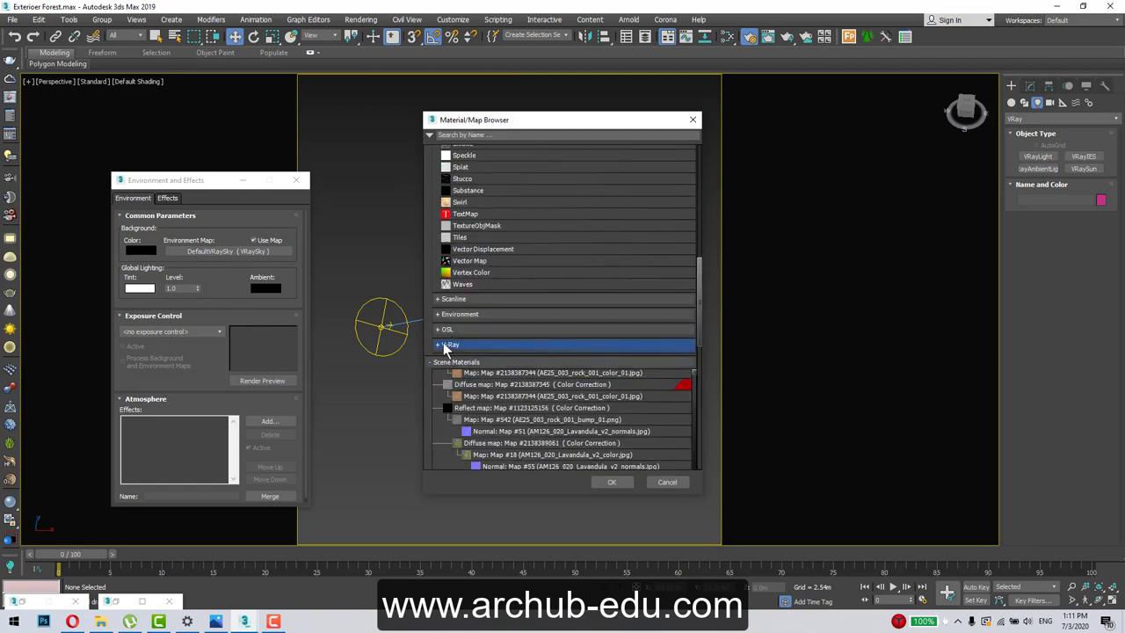
click(445, 345)
scroll(501, 391, down, 1)
scroll(496, 404, down, 1)
click(486, 417)
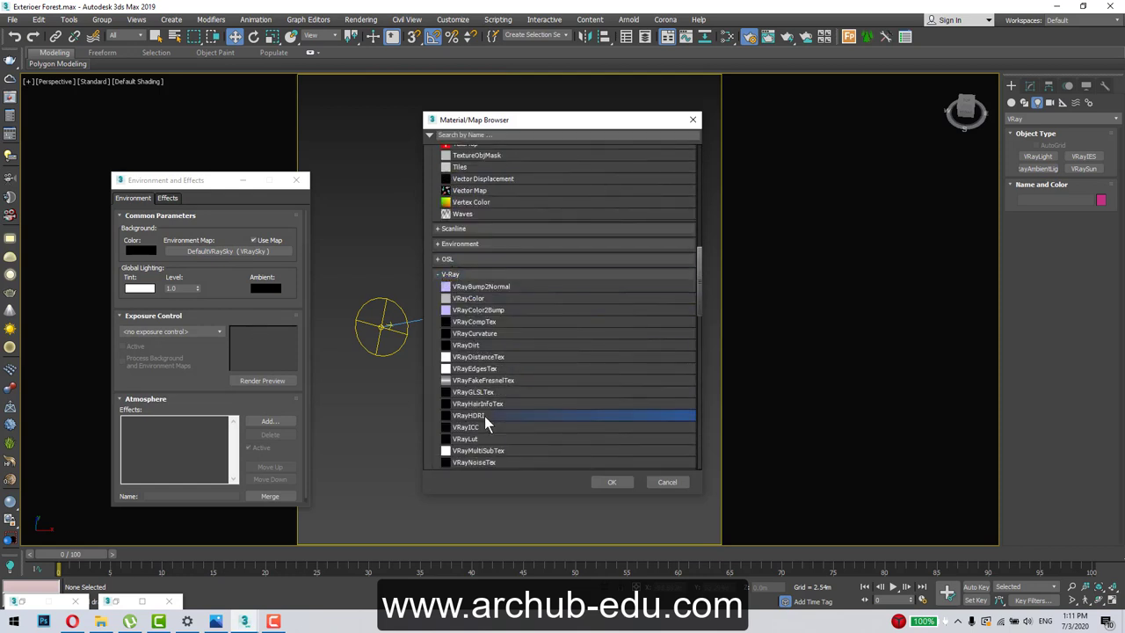
double_click(484, 416)
Instance the environment map into the Slate Material Editor as Map #7.
key(m)
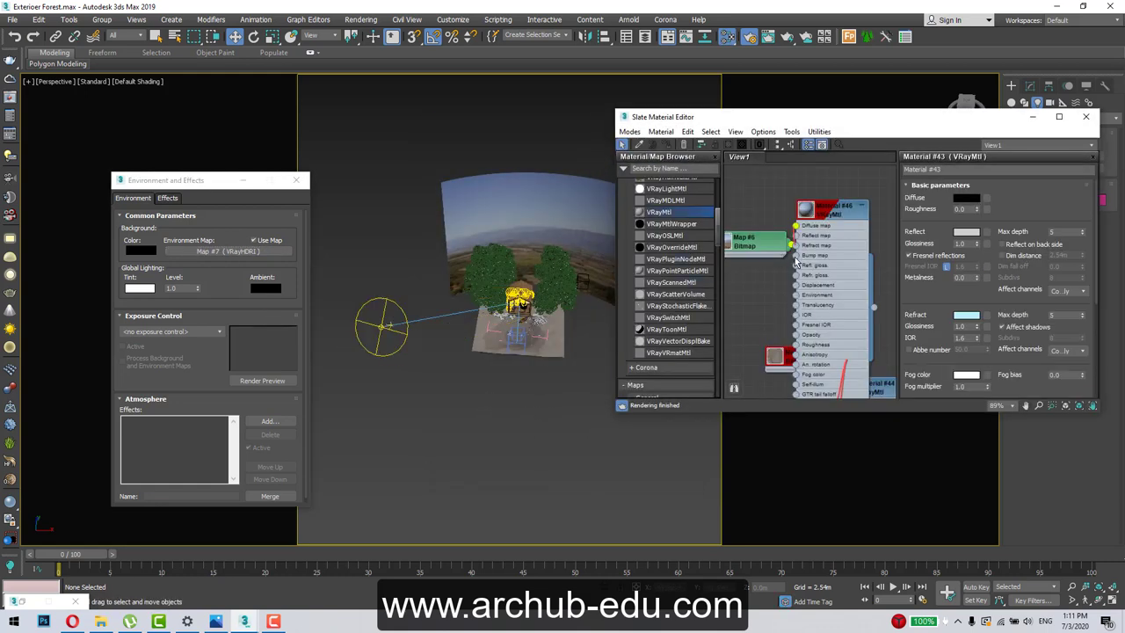
drag(262, 255, 776, 255)
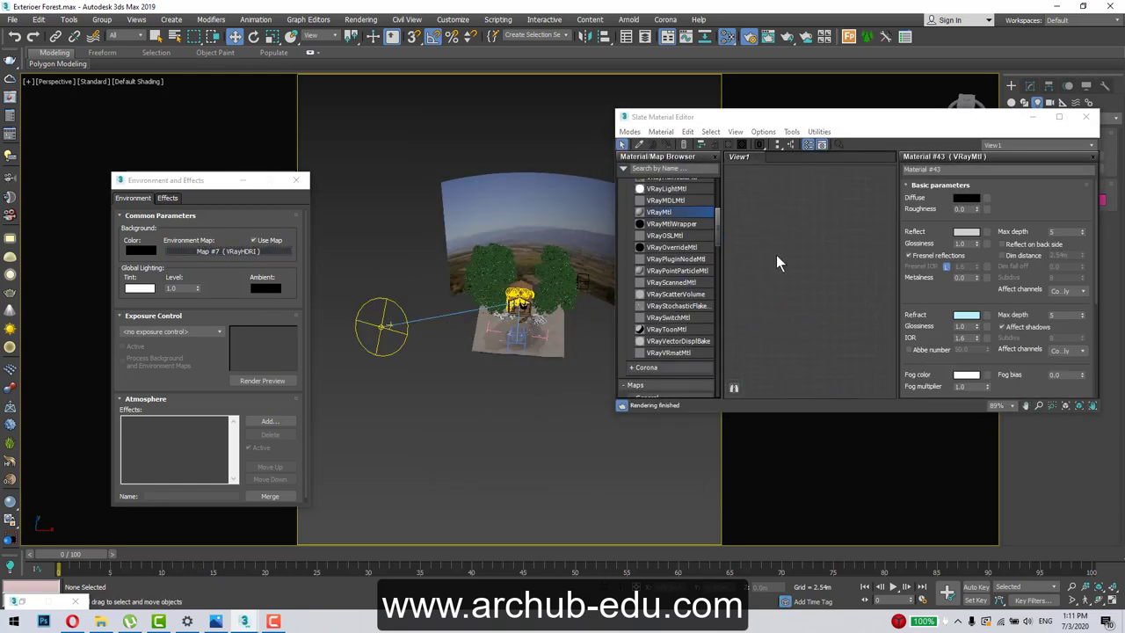
click(845, 295)
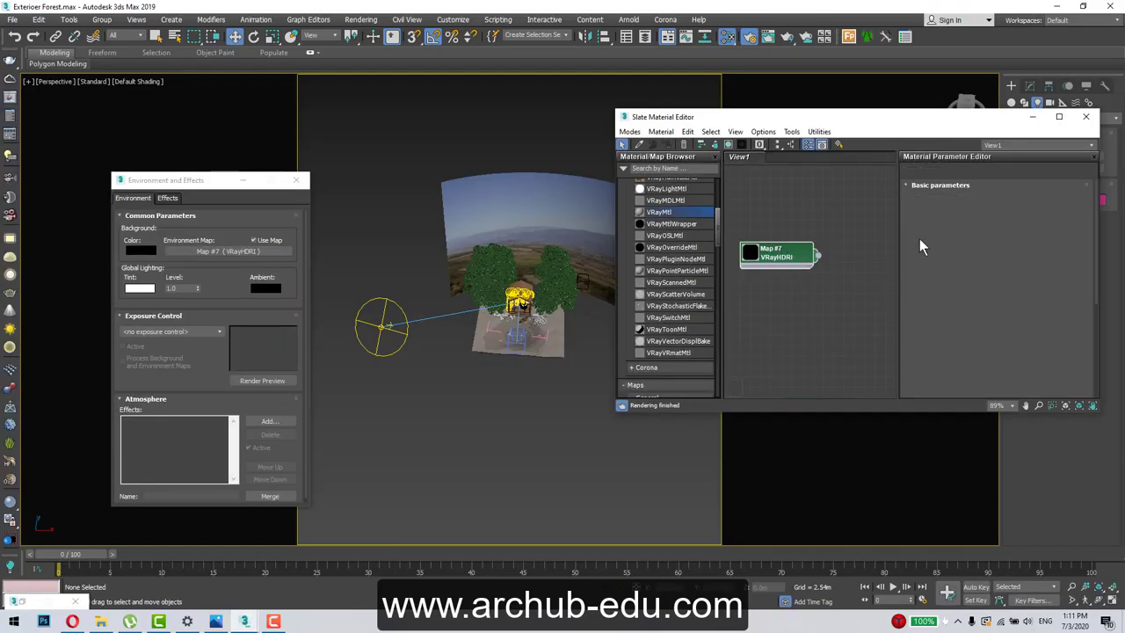
Load 0707 Dawn Sun.hdr into Map #7 with Spherical mapping and begin creating a VRayLight.
click(1084, 201)
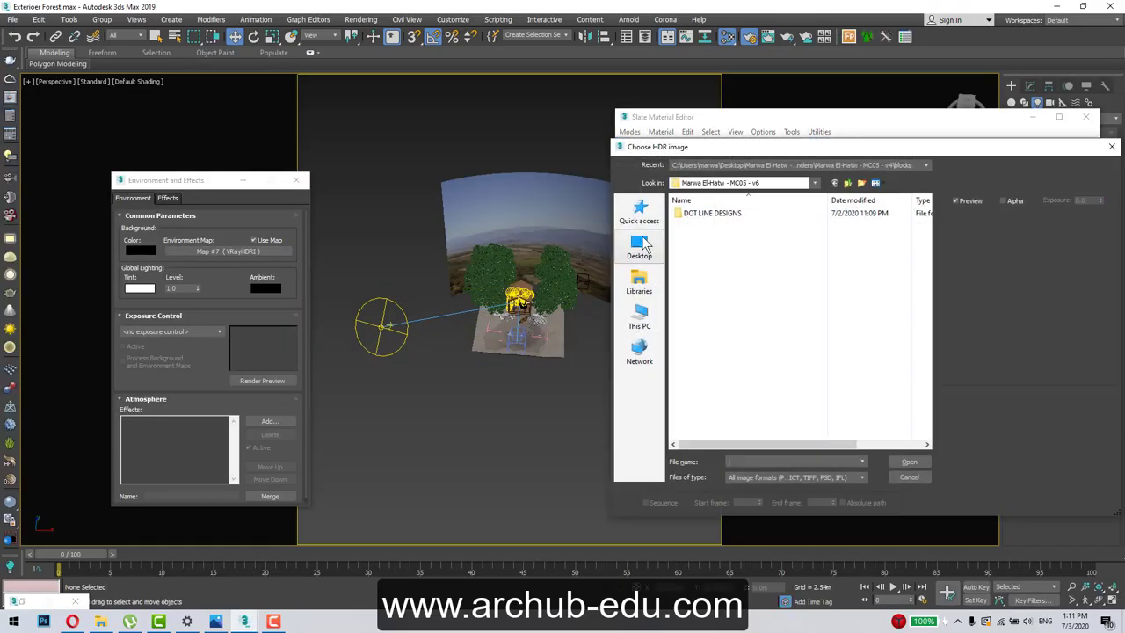
double_click(871, 272)
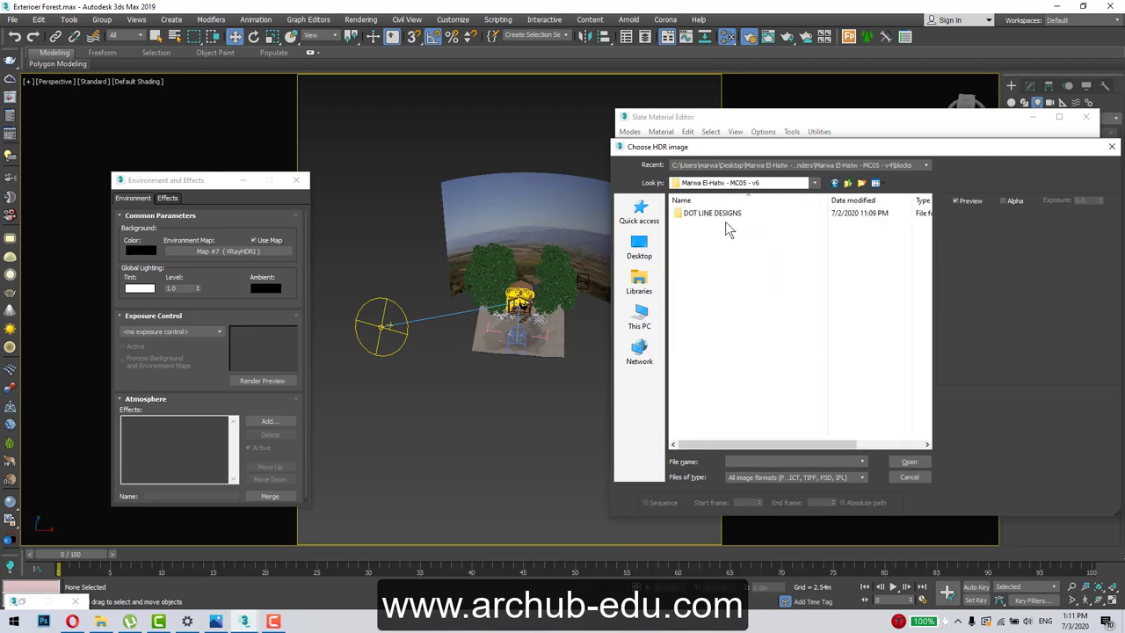
double_click(725, 216)
double_click(725, 220)
double_click(726, 211)
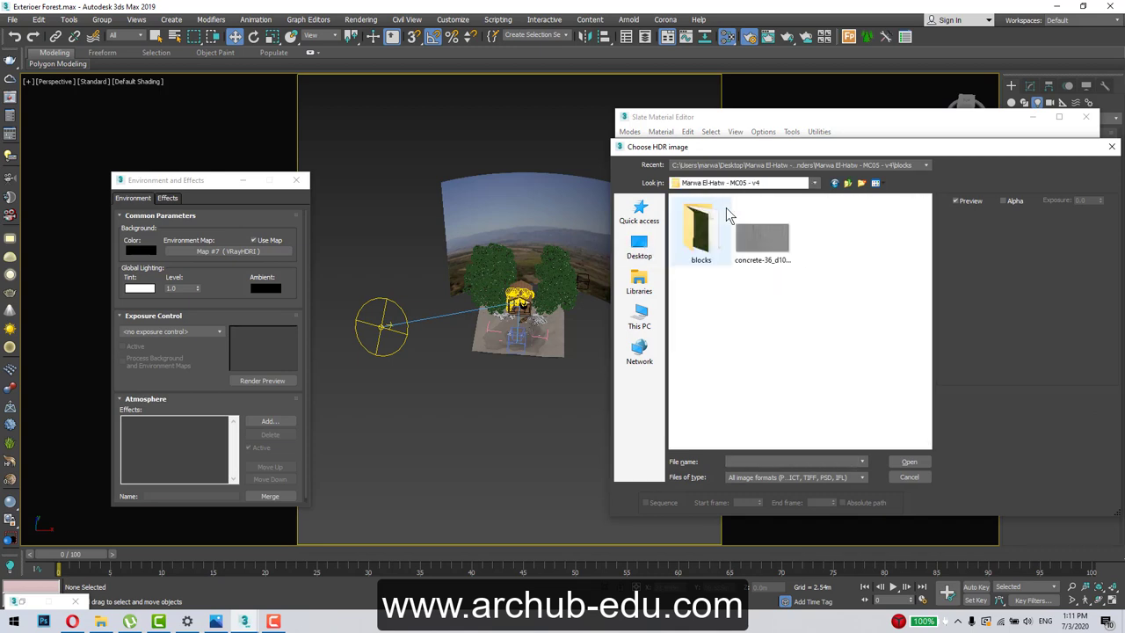
double_click(726, 228)
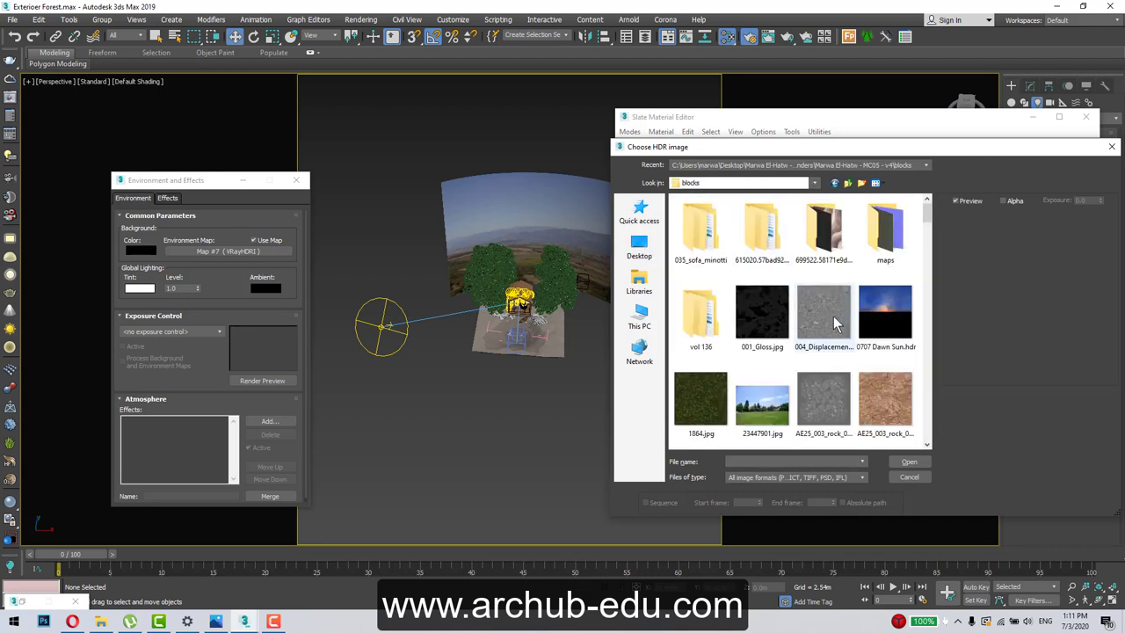
double_click(886, 325)
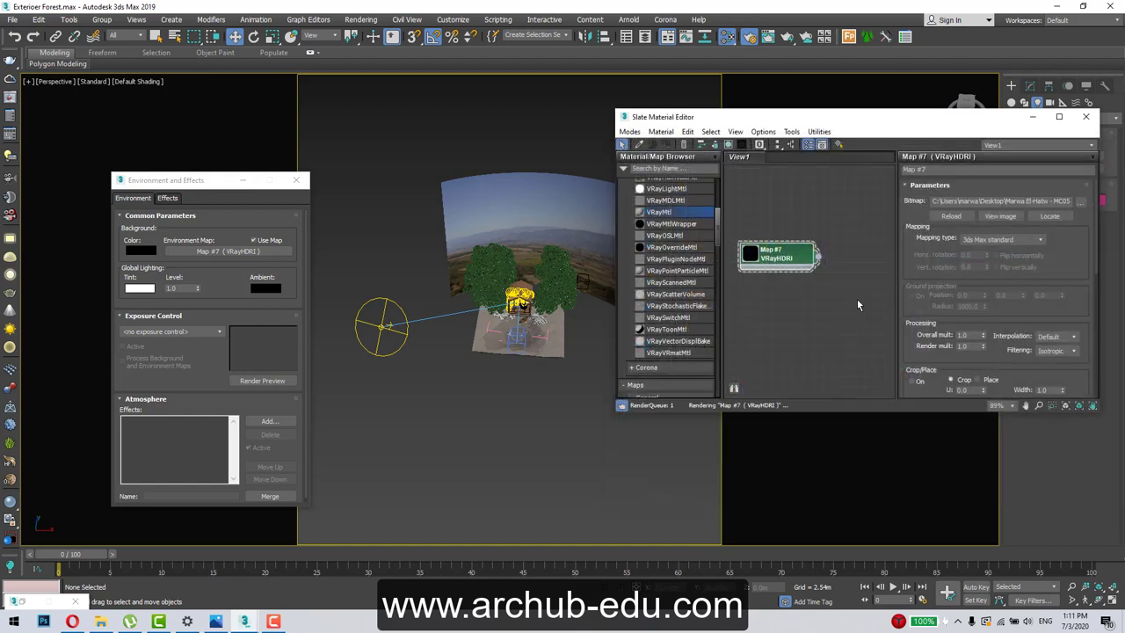
click(995, 239)
click(993, 267)
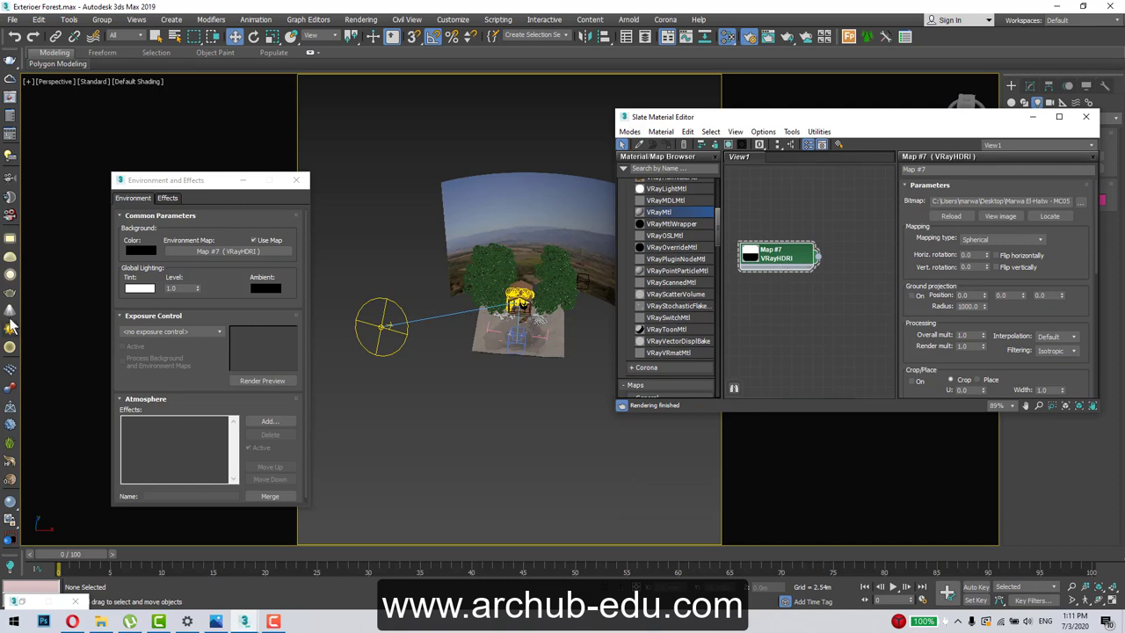
click(11, 273)
Place a VRayLight that uses the instanced HDRI map as its texture.
click(479, 421)
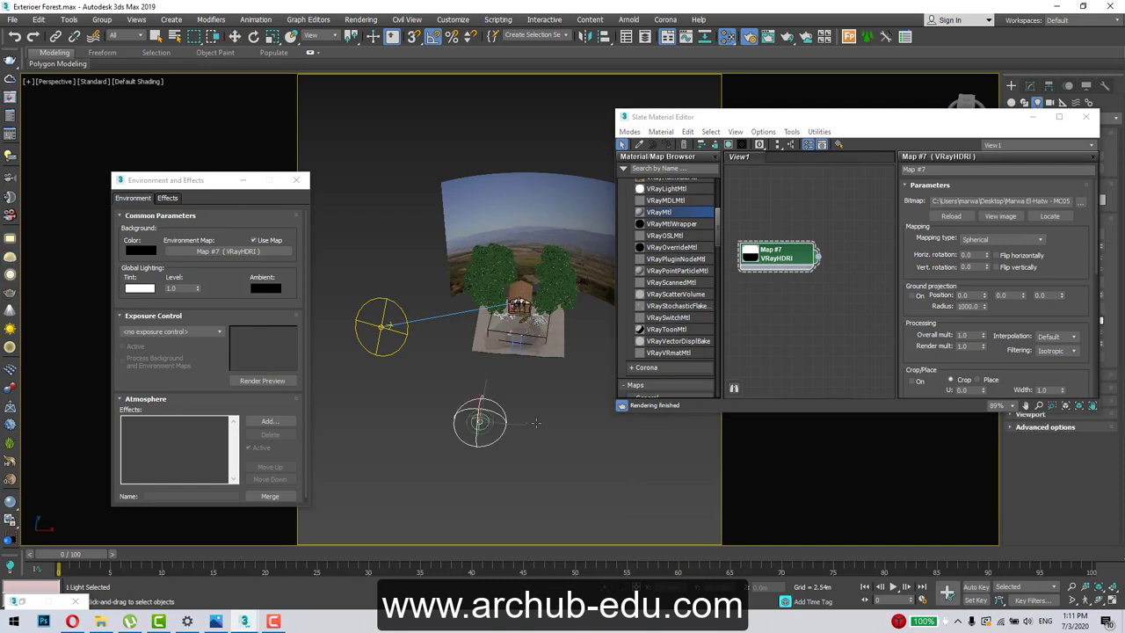
drag(932, 127, 818, 132)
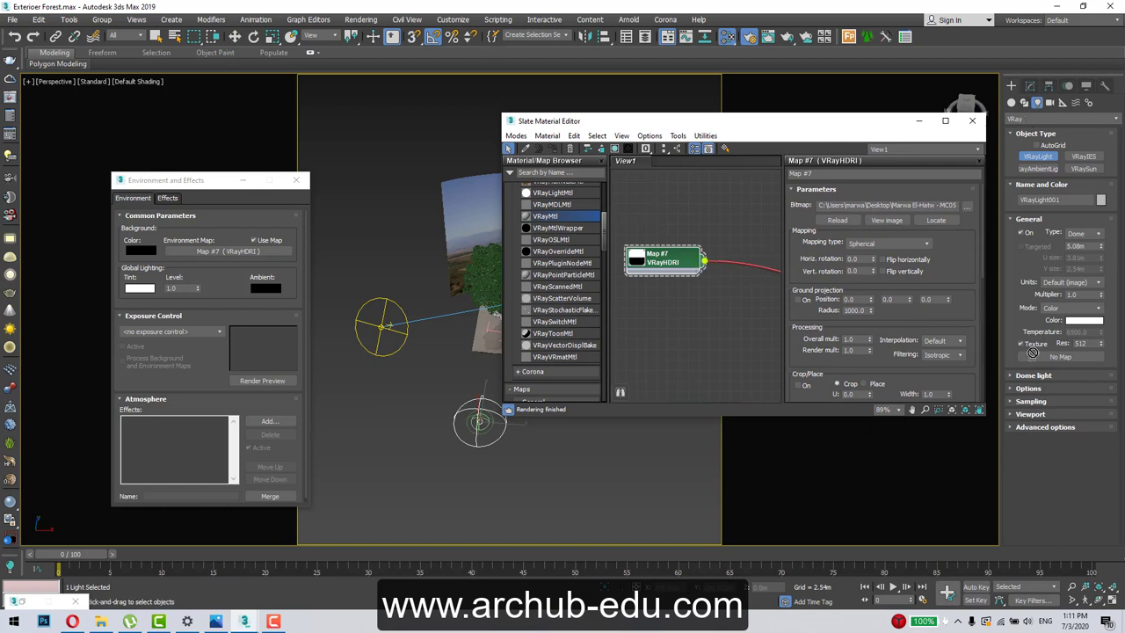
drag(1042, 358, 1054, 357)
click(538, 343)
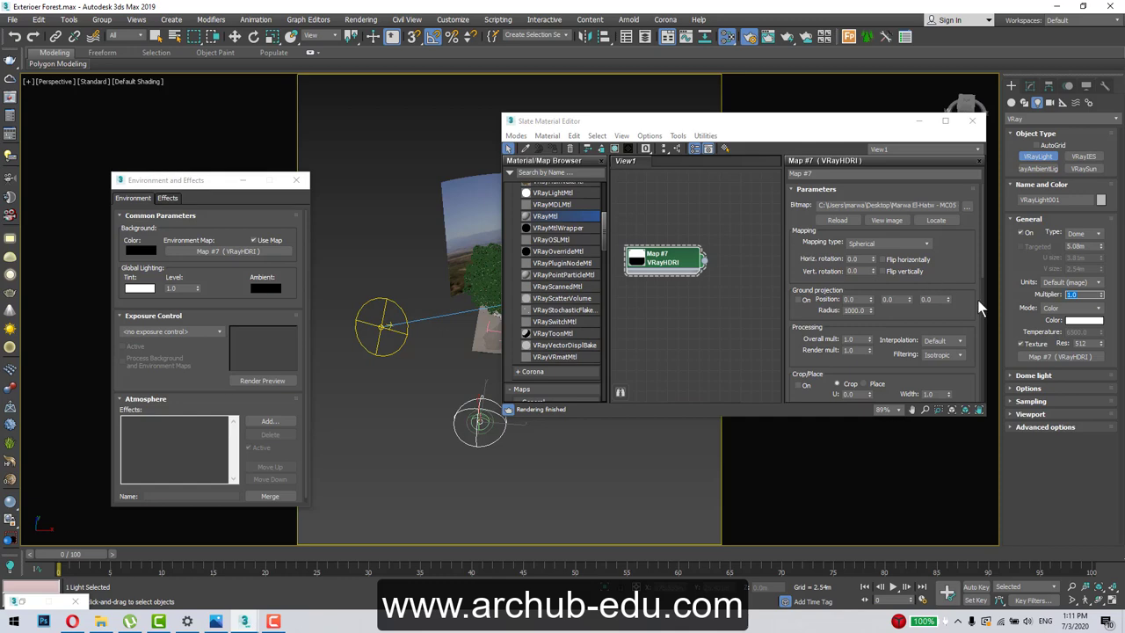
click(1080, 295)
text(5)
click(919, 120)
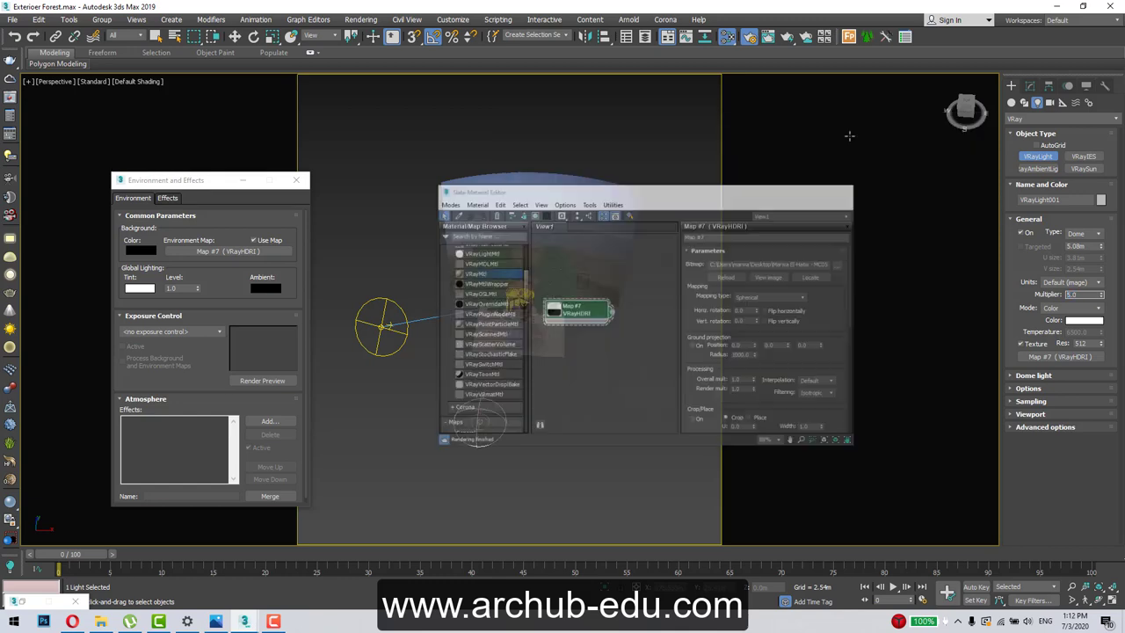
right_click(551, 416)
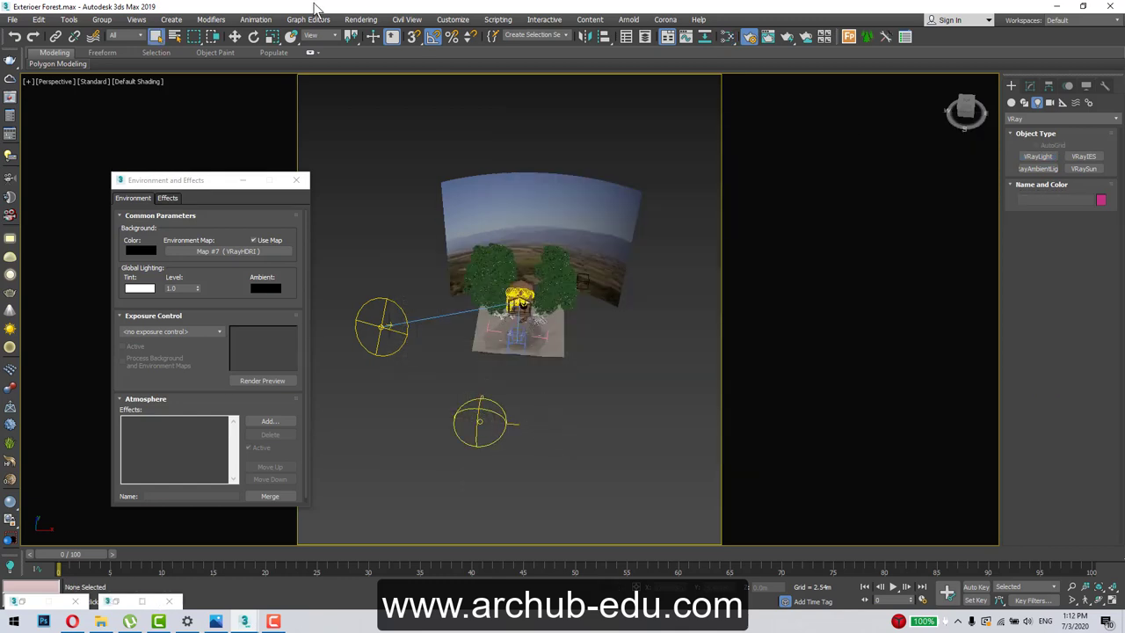
Close Environment and Effects and open the Autodesk A360 rendering gallery.
click(307, 179)
scroll(459, 302, up, 2)
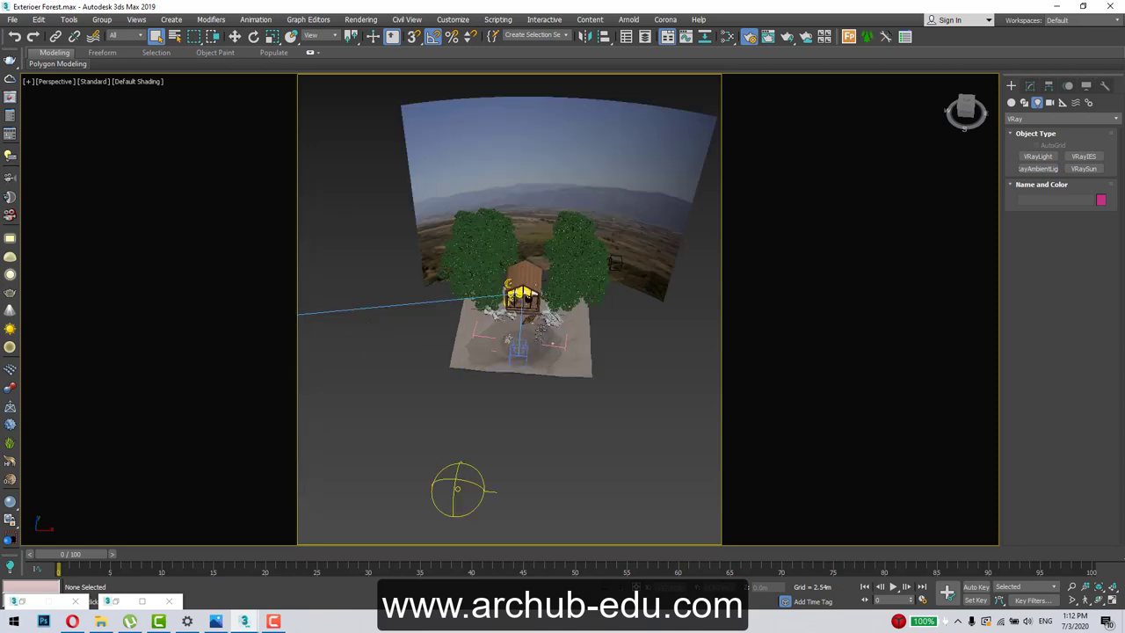
scroll(459, 302, up, 5)
scroll(528, 316, down, 4)
scroll(559, 147, down, 3)
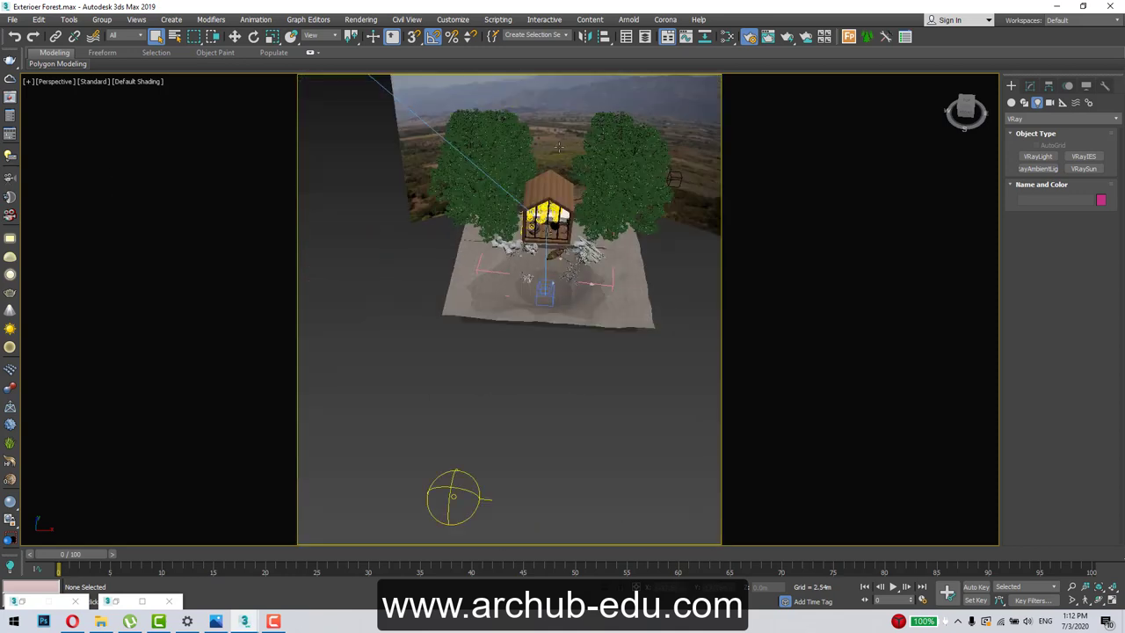
scroll(568, 180, up, 5)
scroll(486, 255, down, 5)
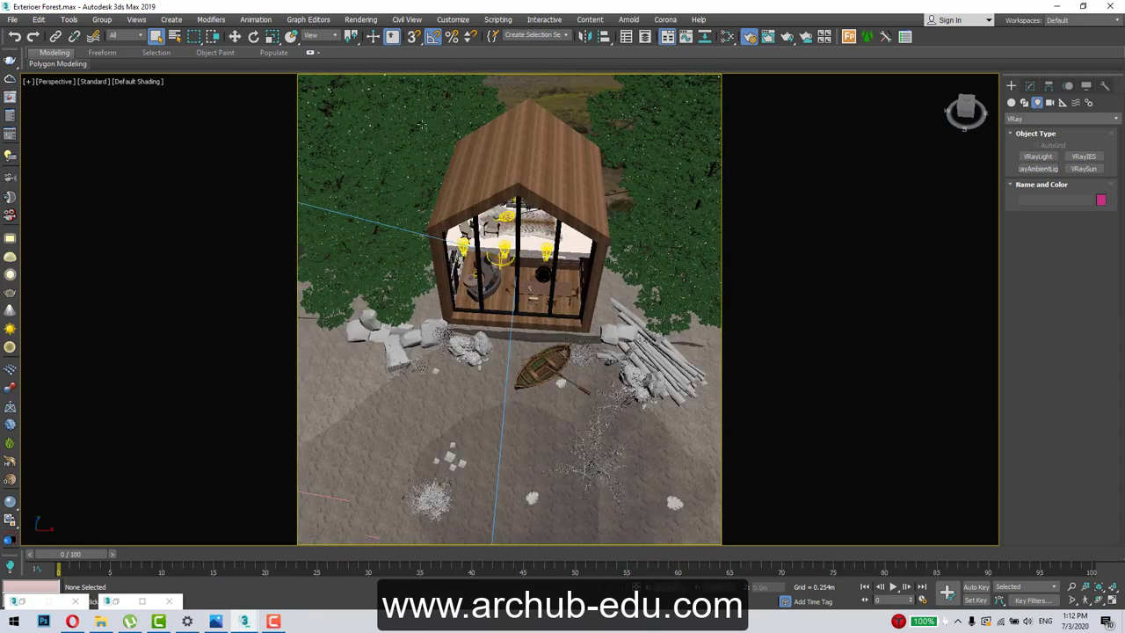
click(359, 21)
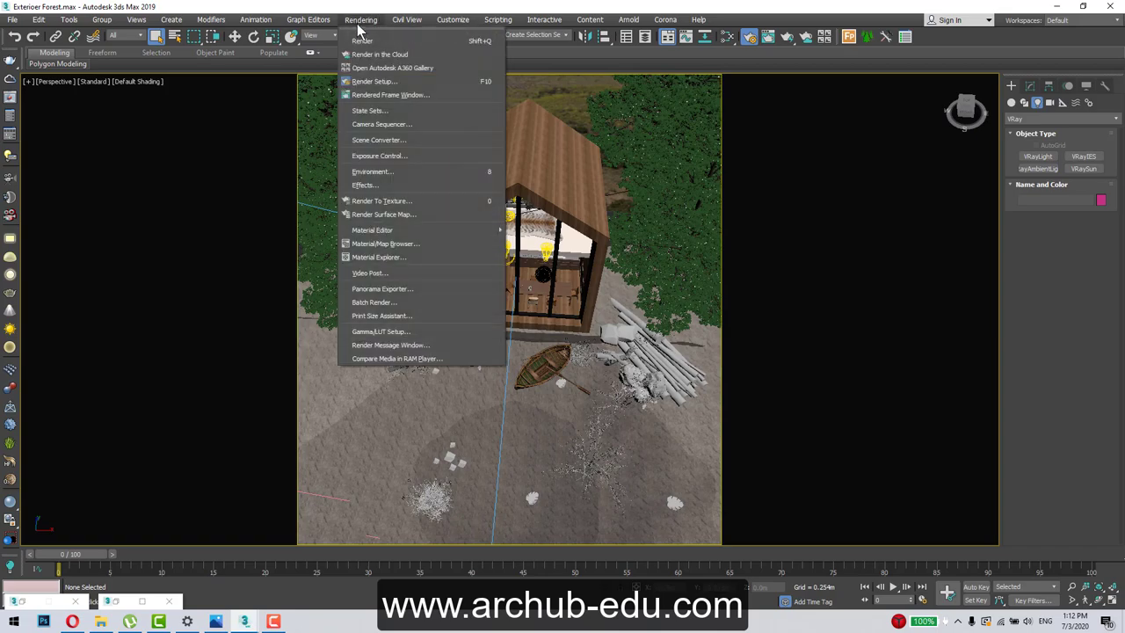
click(371, 69)
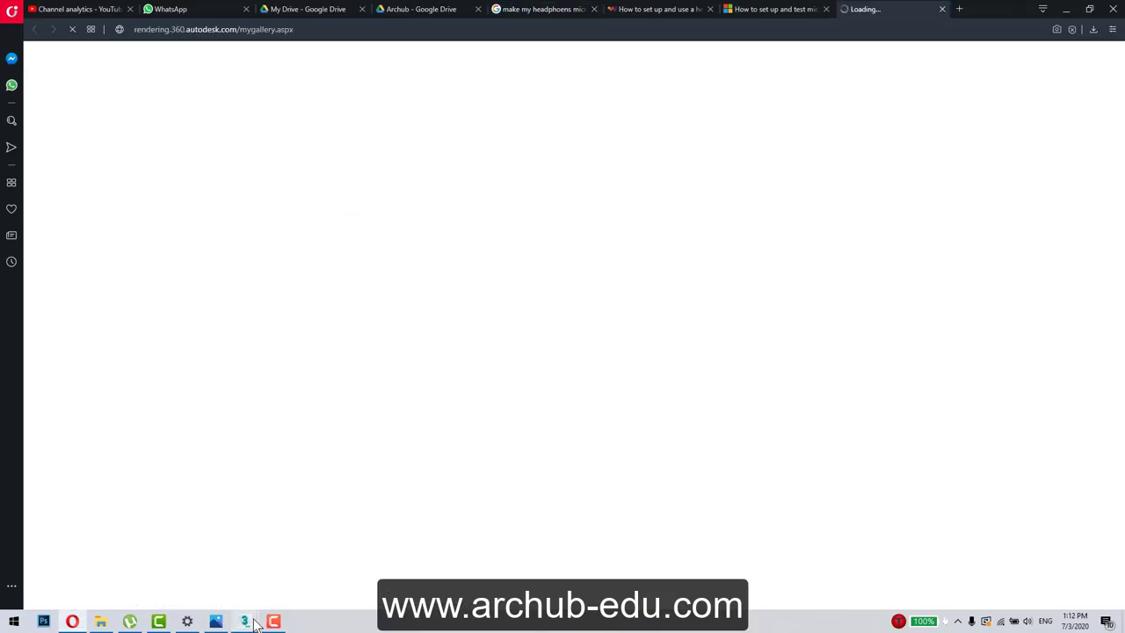
Return to the cabin scene, launch Render in the Cloud, and close the floating material editor.
mouse_move(244, 622)
click(180, 576)
click(370, 26)
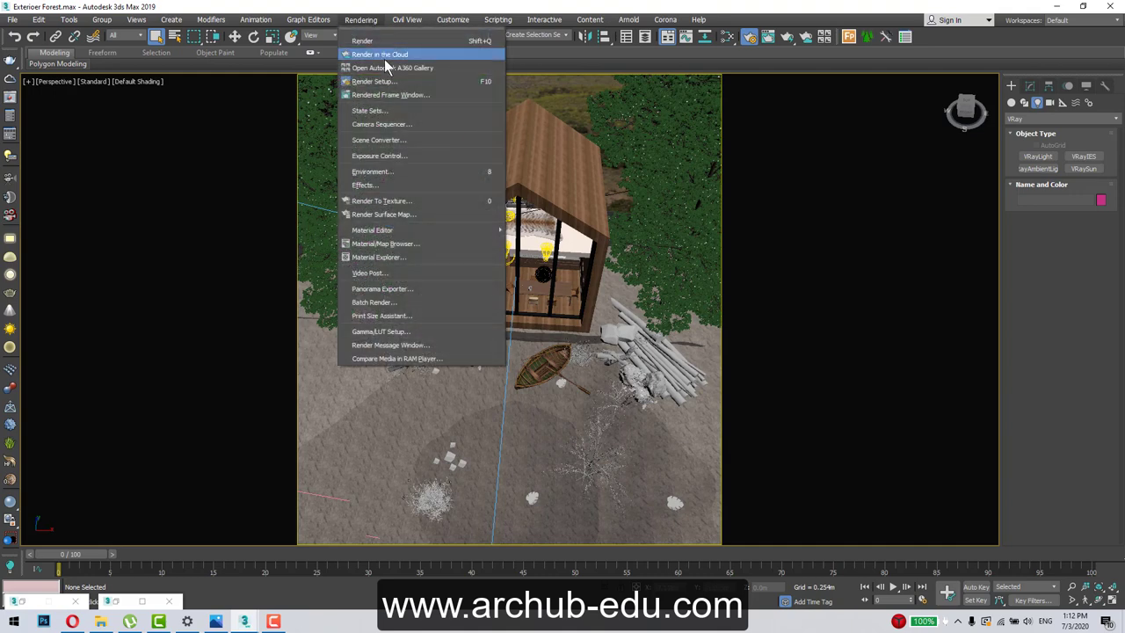
click(387, 81)
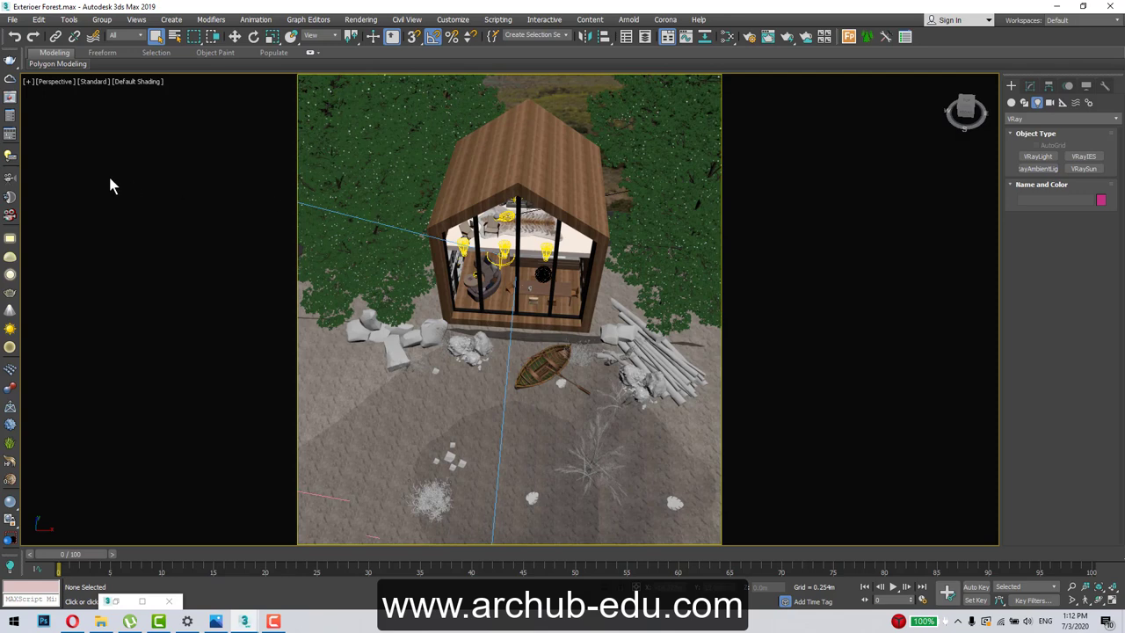
click(176, 601)
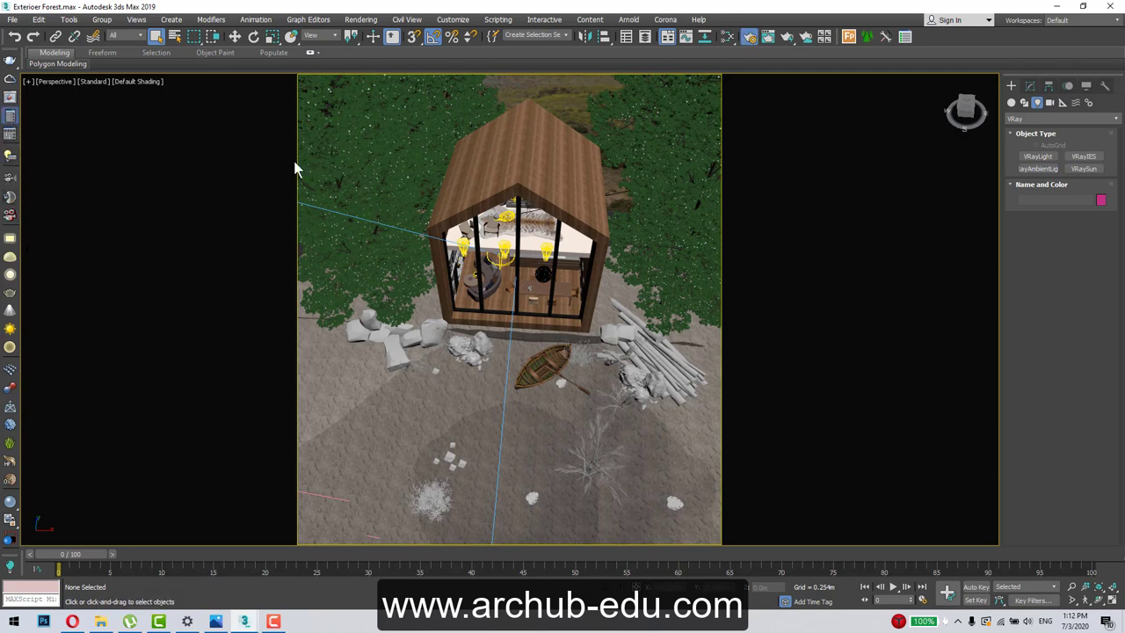
Switch the V-Ray image sampler to Bucket with a noise threshold of 0.005.
key(F10)
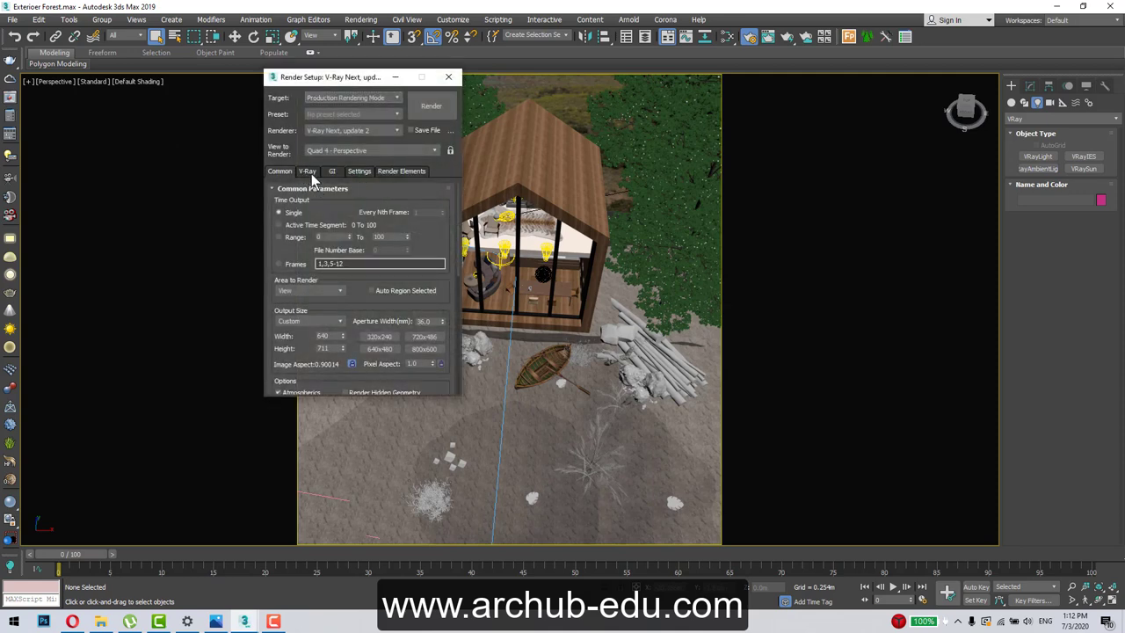
double_click(332, 335)
click(306, 171)
click(308, 215)
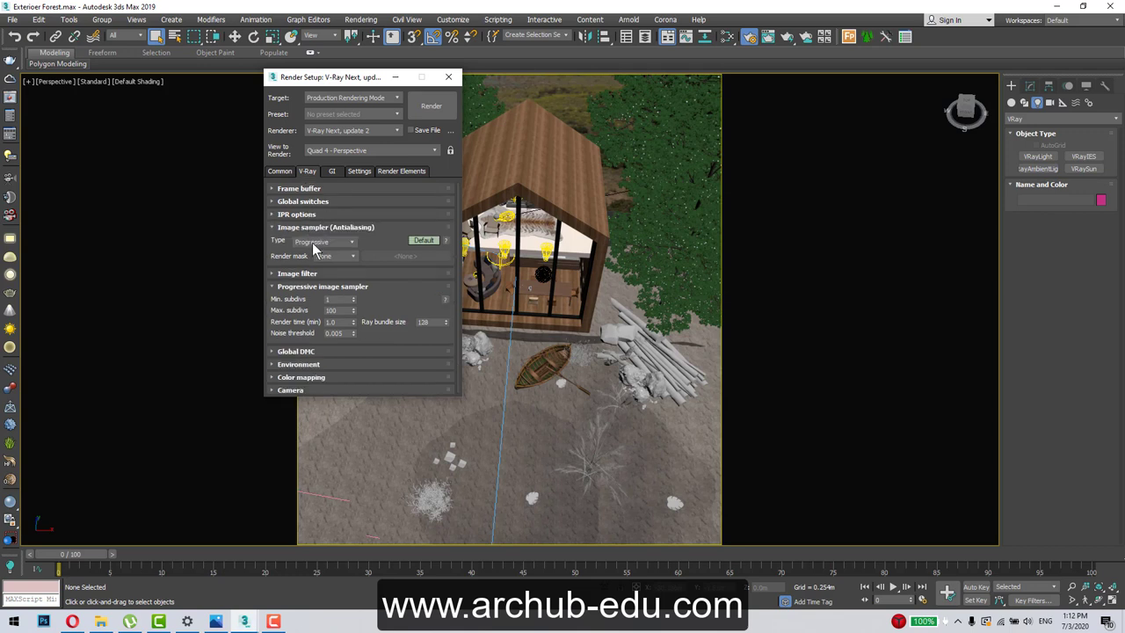
click(326, 241)
click(325, 262)
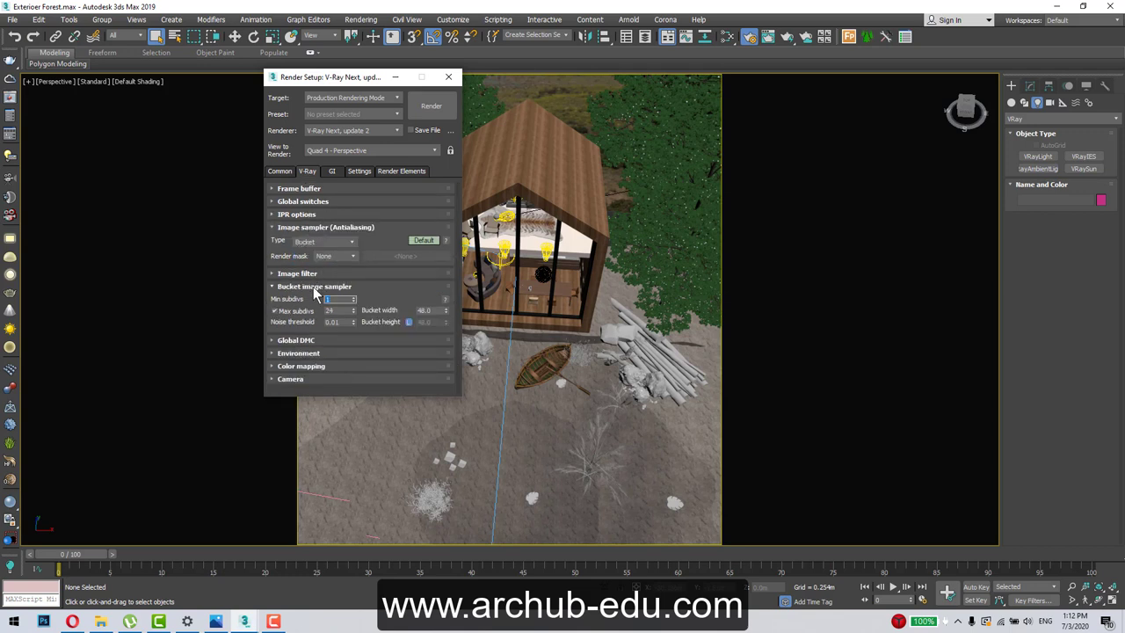
drag(343, 322, 315, 324)
double_click(433, 309)
click(340, 286)
Set V-Ray colour mapping to HSV exponential.
click(317, 300)
click(317, 300)
click(314, 314)
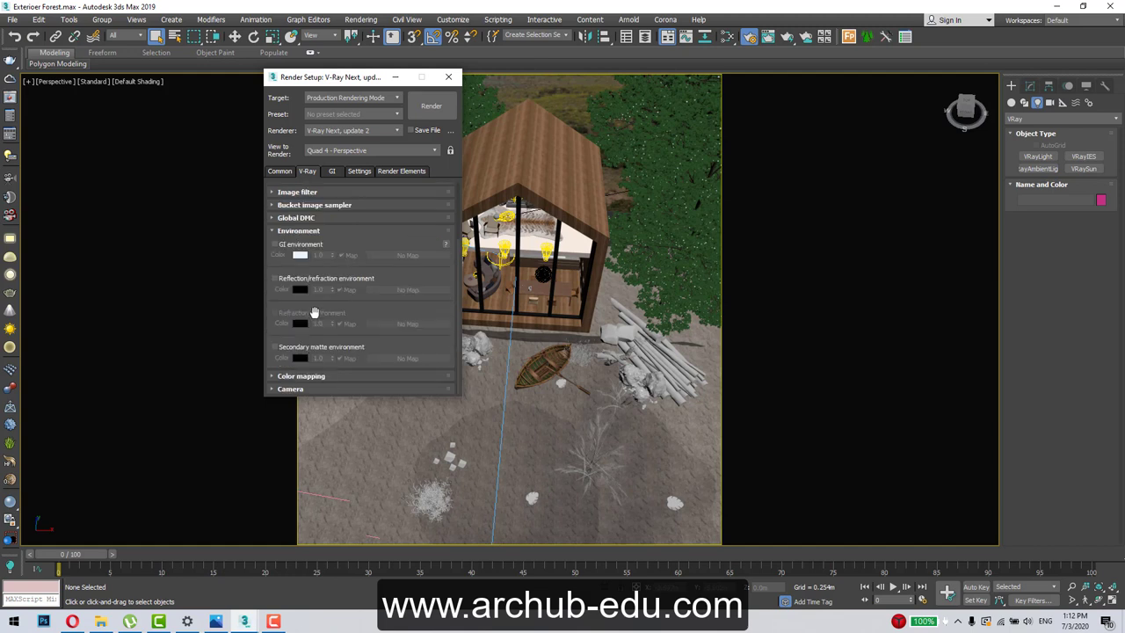
click(304, 230)
click(301, 325)
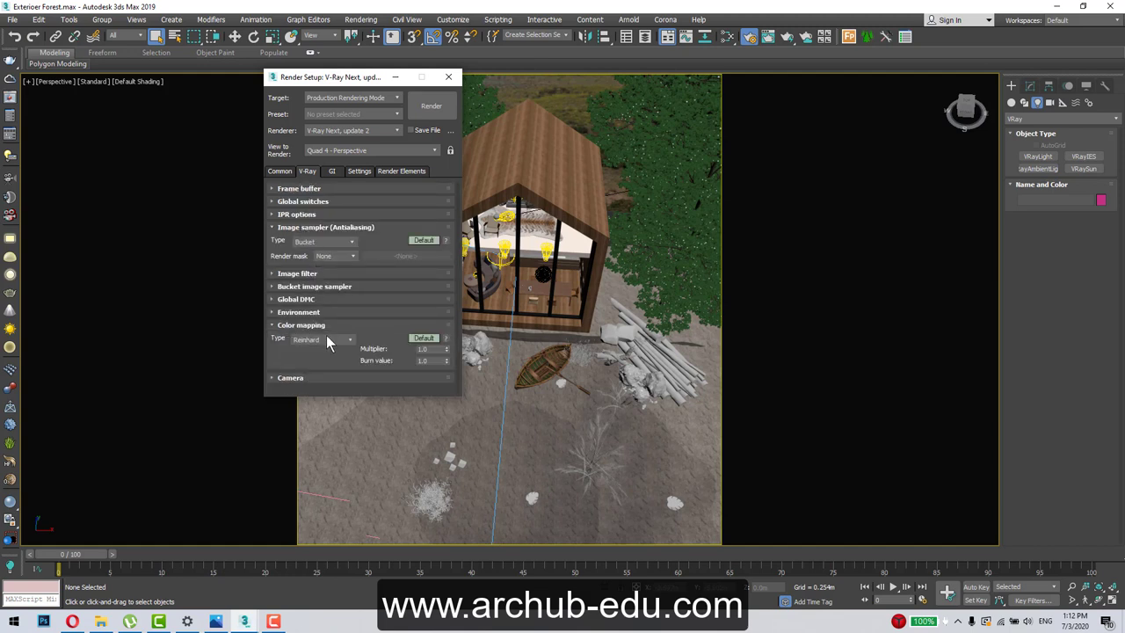
click(326, 339)
click(322, 365)
Keep Light cache as secondary GI and give the Medium irradiance map 70 subdivs.
click(332, 172)
click(351, 229)
click(343, 235)
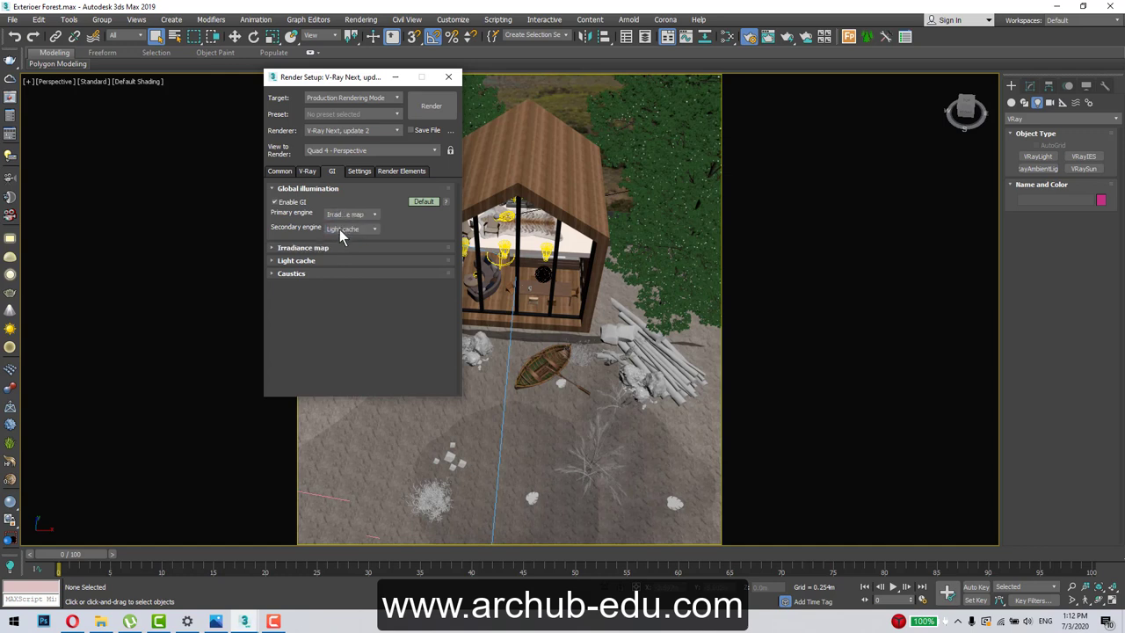
click(303, 247)
click(351, 262)
click(347, 287)
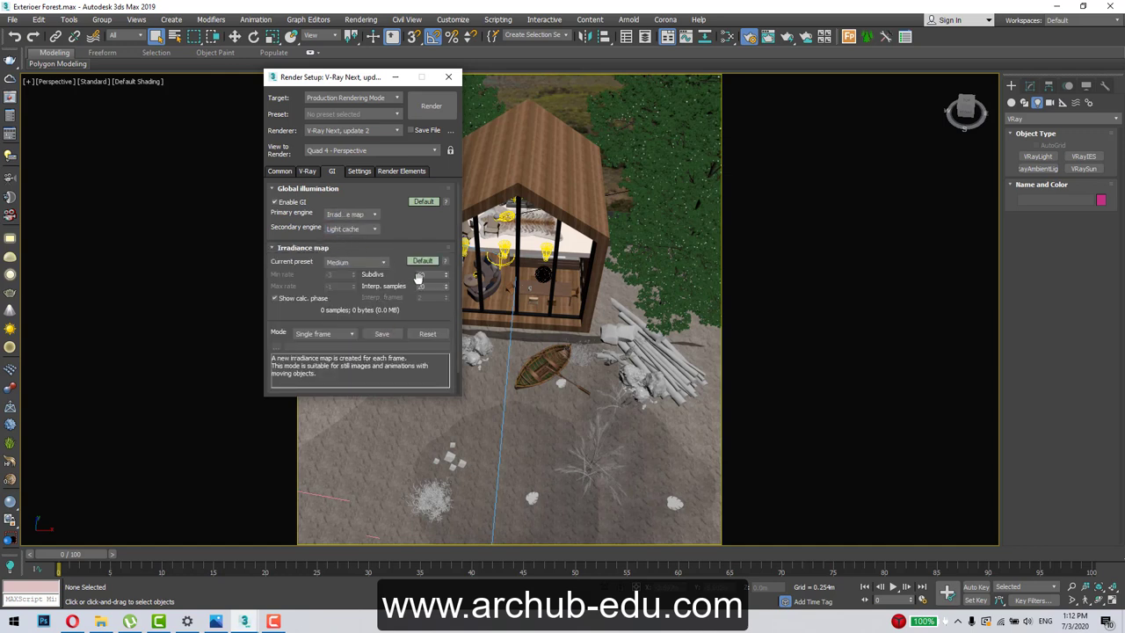
double_click(419, 276)
double_click(425, 287)
click(344, 248)
Adjust the light cache subdivs and expand the V-Ray System settings.
click(299, 261)
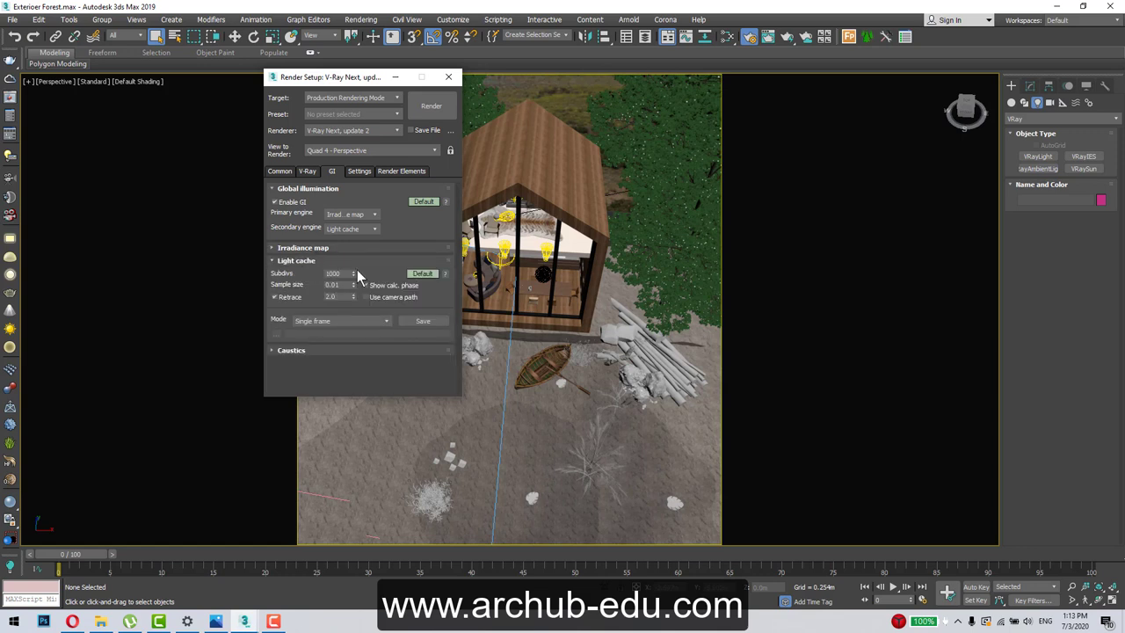
double_click(339, 272)
click(359, 170)
click(321, 227)
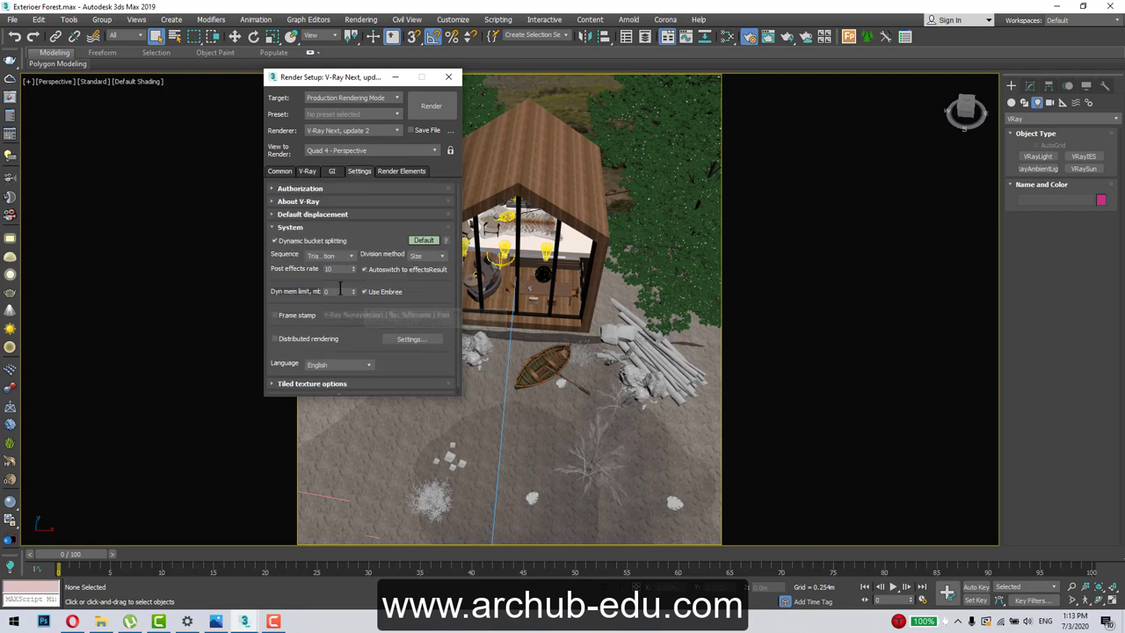
Add VRayExtraTex, VRayReflection, VRayRefraction, VRayRenderID and VRayWireColor render elements.
click(394, 172)
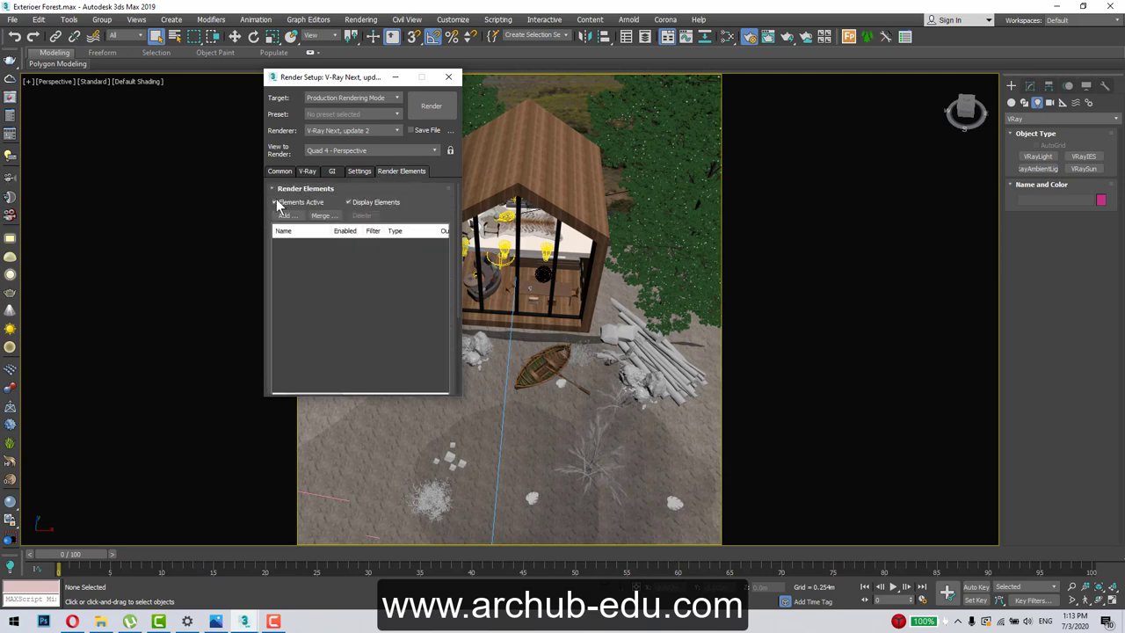
click(284, 215)
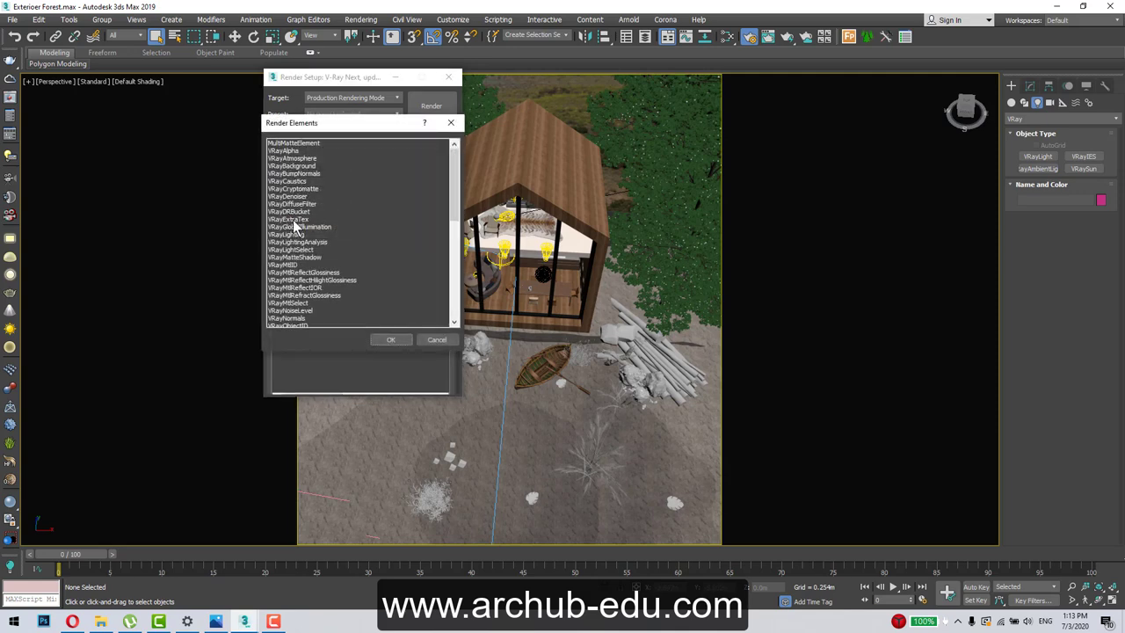
click(294, 220)
ctrl+click(297, 165)
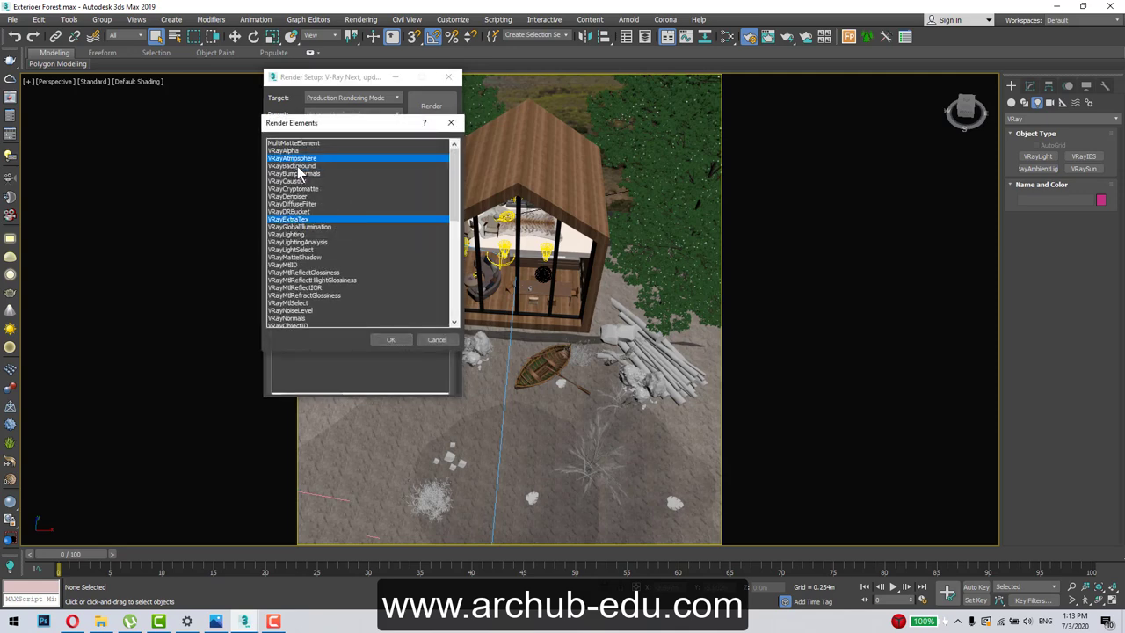
scroll(317, 283, down, 2)
scroll(315, 281, down, 1)
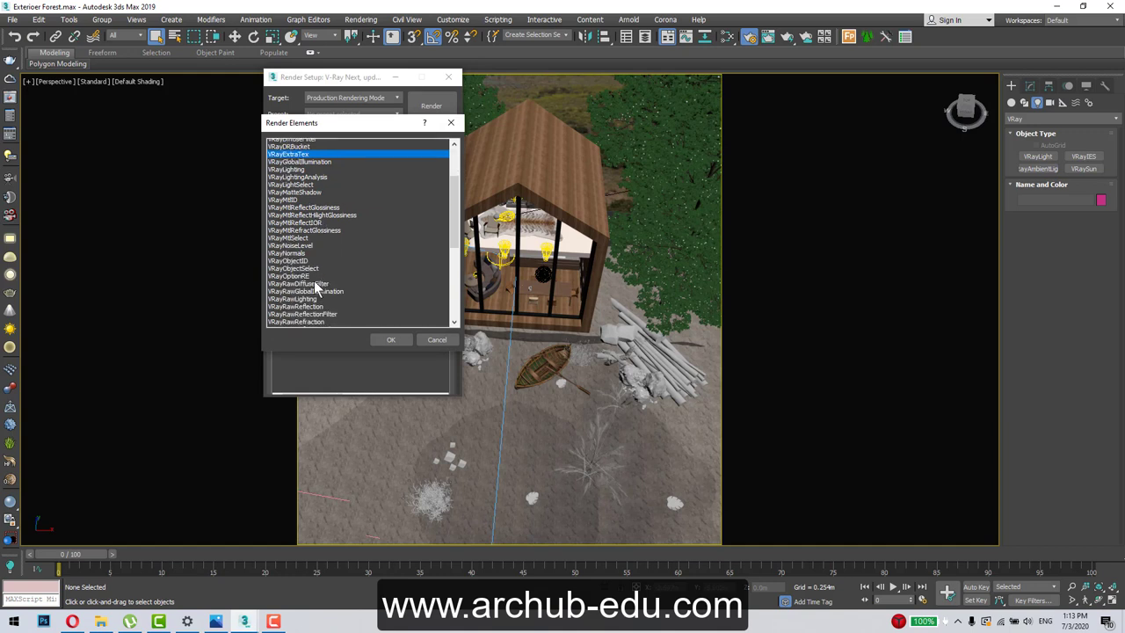
scroll(312, 285, down, 2)
scroll(303, 288, down, 1)
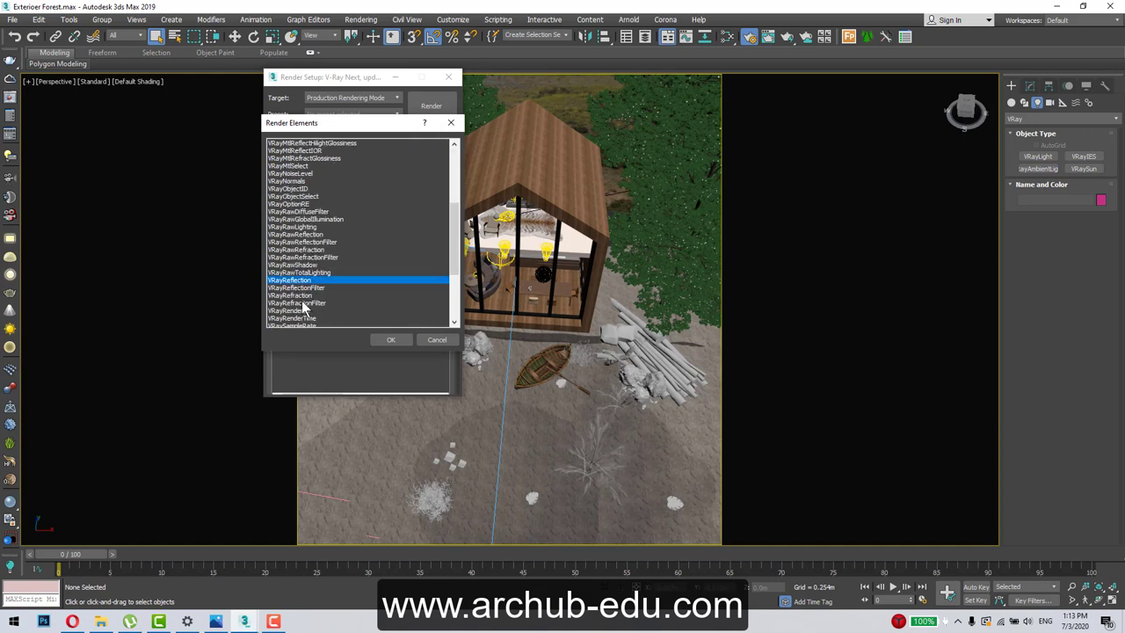
ctrl+click(299, 279)
ctrl+click(304, 295)
ctrl+click(309, 311)
scroll(318, 318, down, 1)
scroll(322, 319, down, 1)
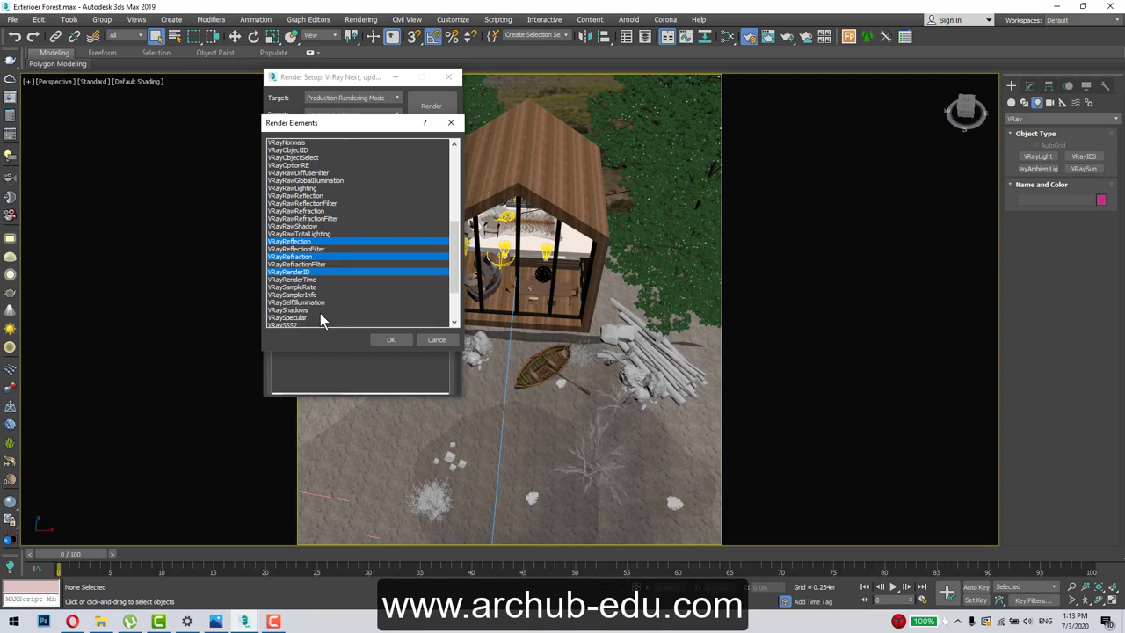
scroll(319, 314, down, 2)
scroll(313, 309, down, 1)
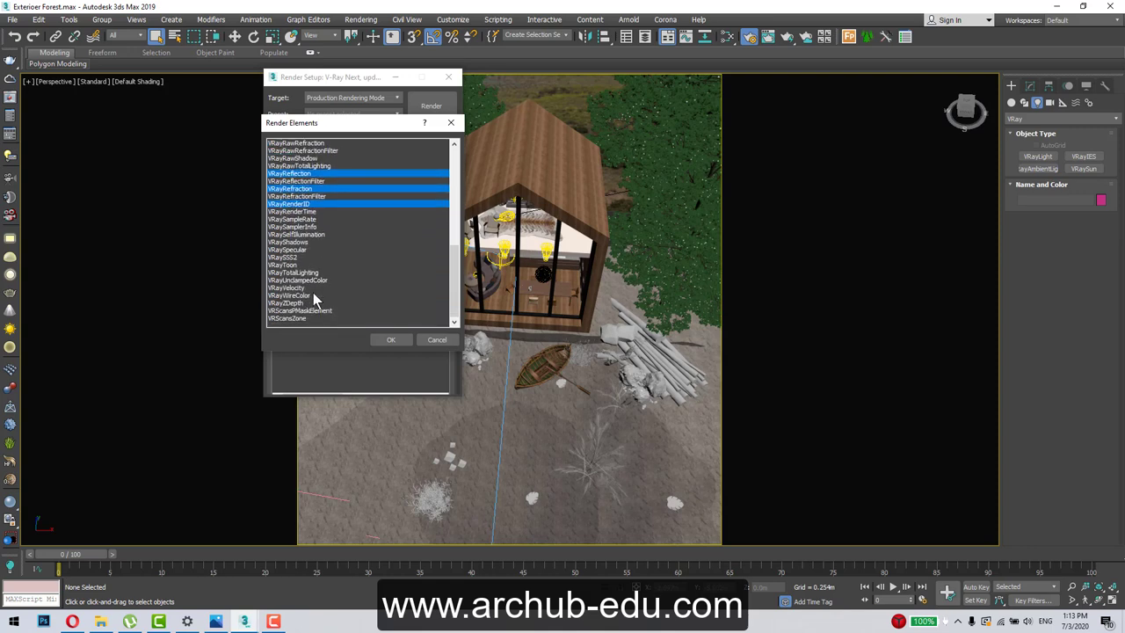
scroll(318, 301, down, 1)
ctrl+click(304, 295)
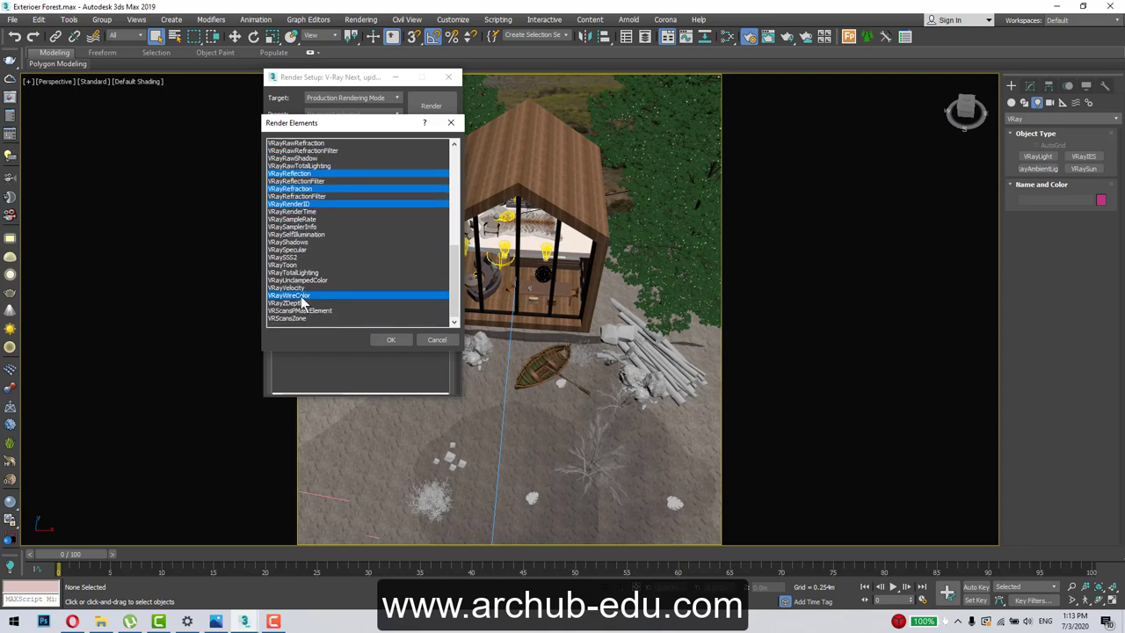
click(392, 340)
Switch to the VRayCam001 camera view and start a V-Ray render.
click(395, 77)
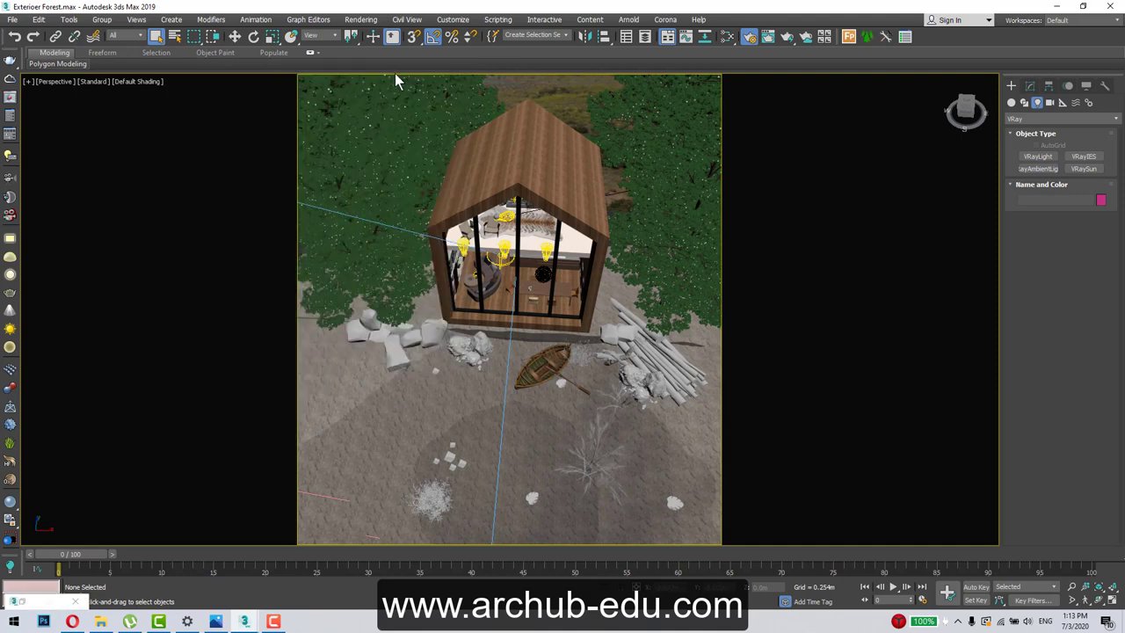
key(c)
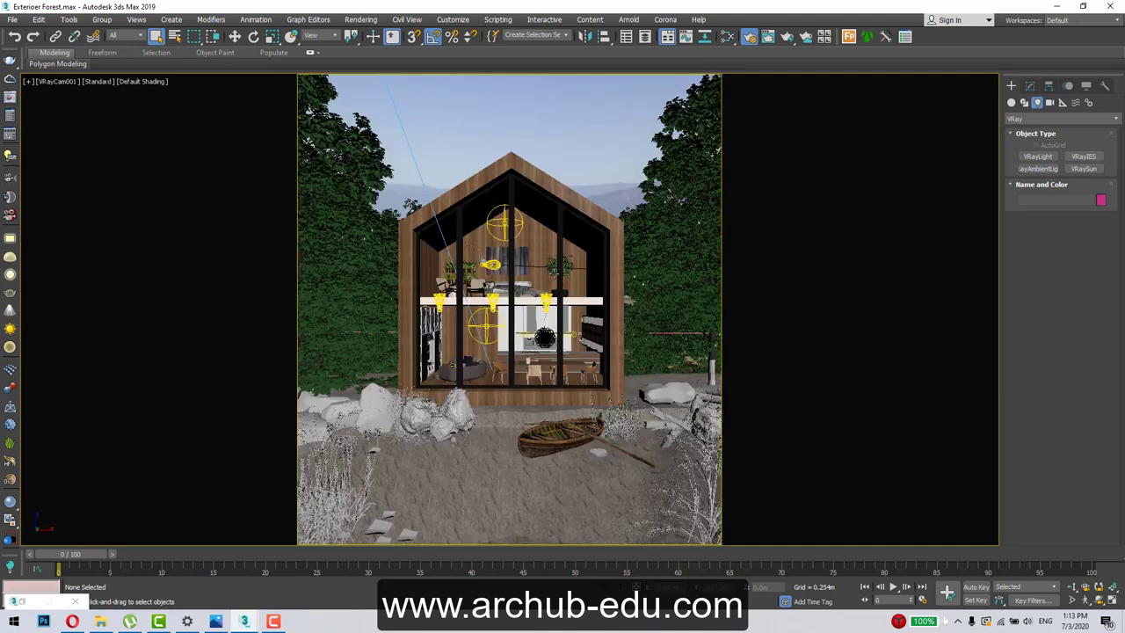
key(shift+q)
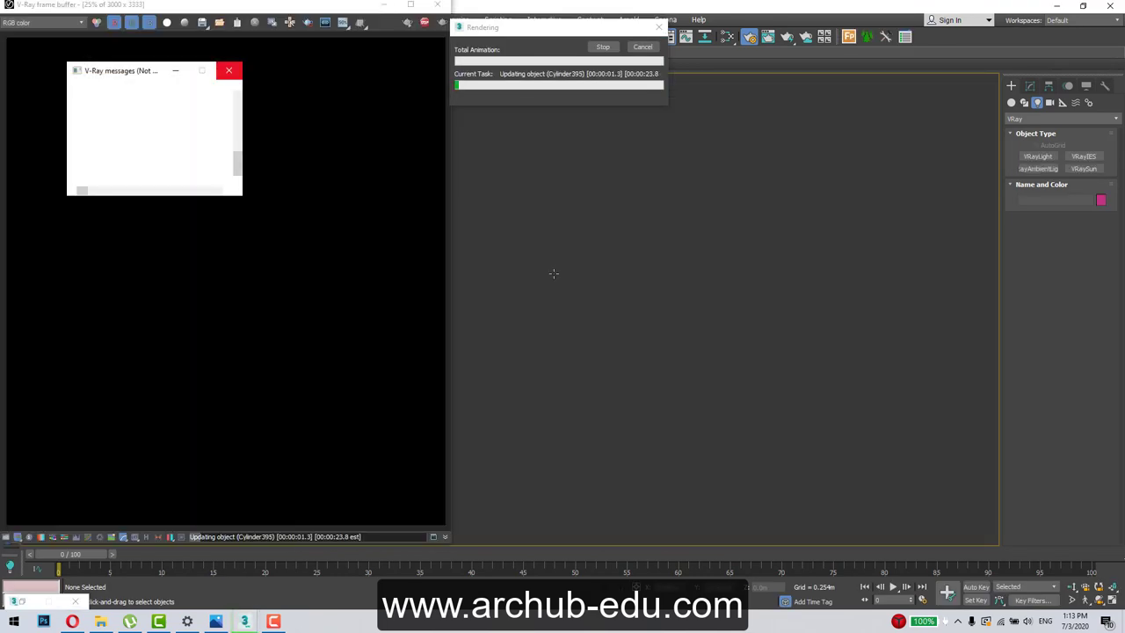
click(176, 74)
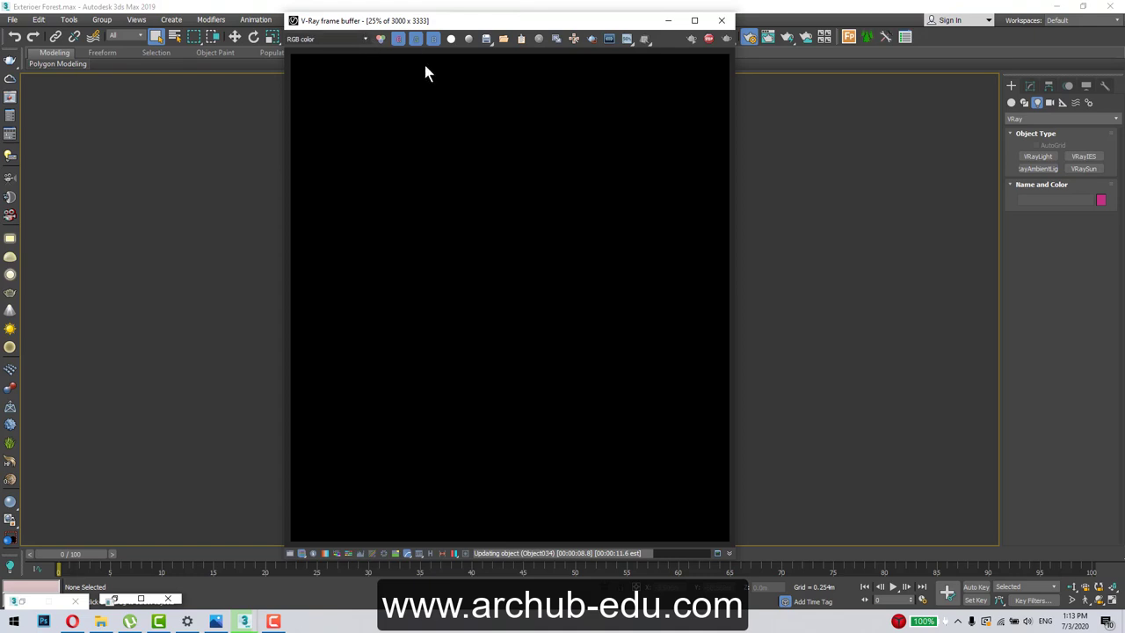
Zoom in and out on the progressing 3000 x 3333 render to inspect it.
scroll(466, 355, down, 2)
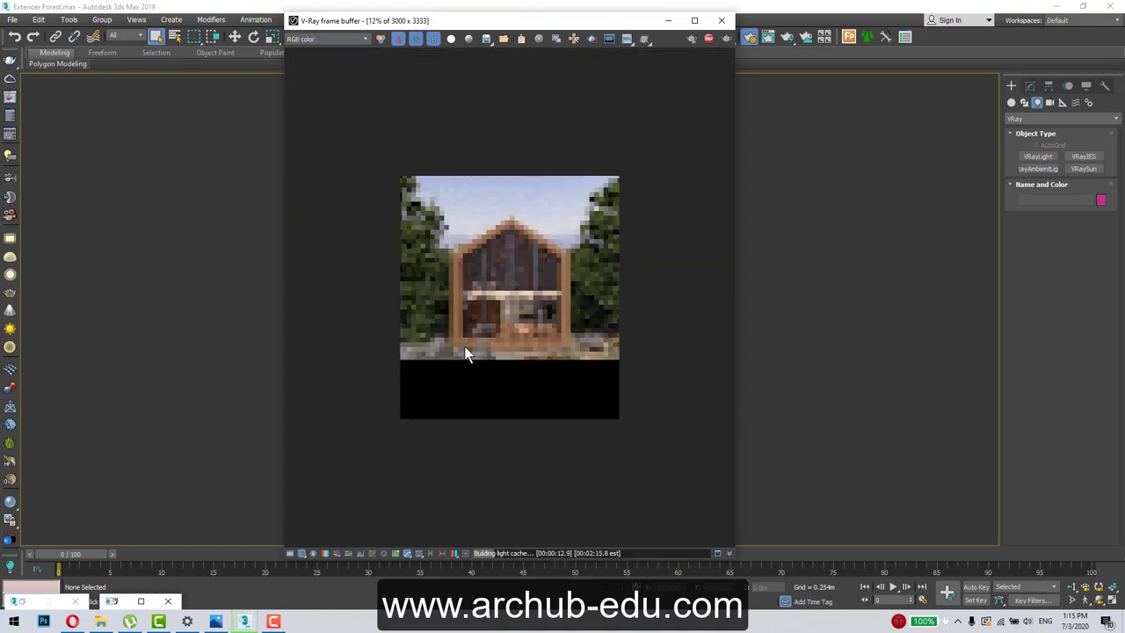
scroll(480, 354, up, 1)
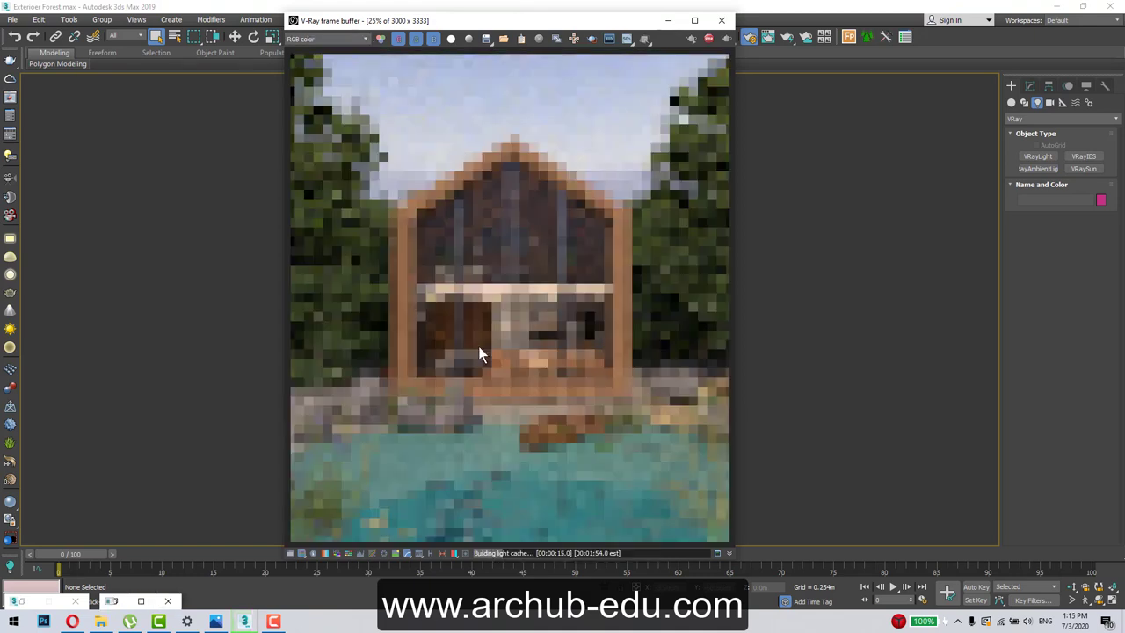
scroll(477, 352, down, 1)
scroll(475, 357, up, 1)
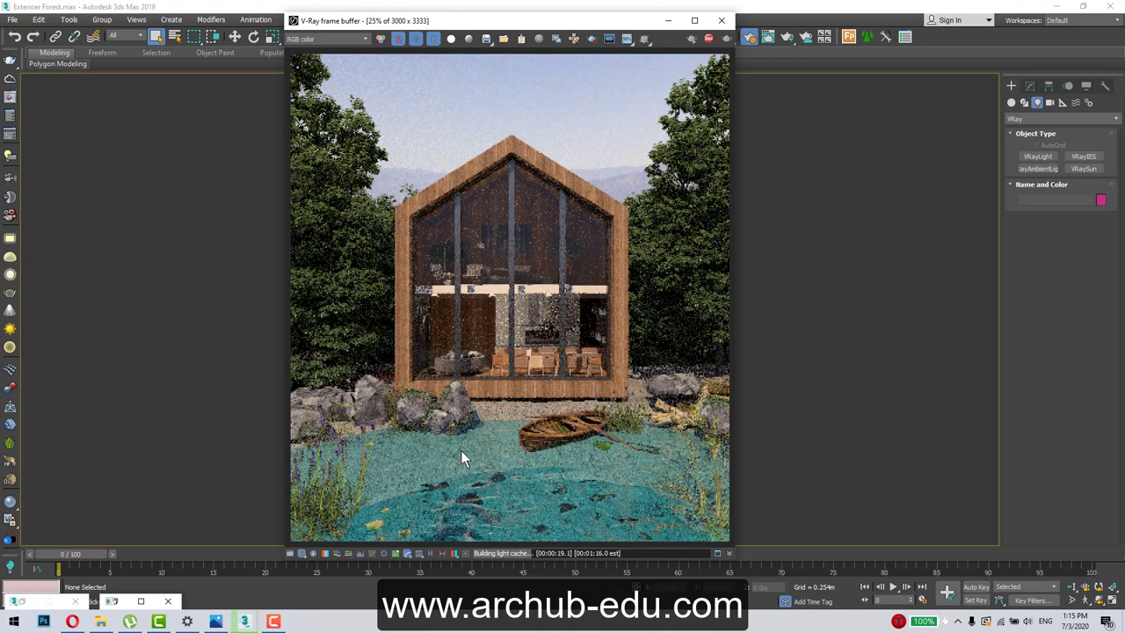
scroll(460, 448, down, 1)
scroll(489, 303, up, 1)
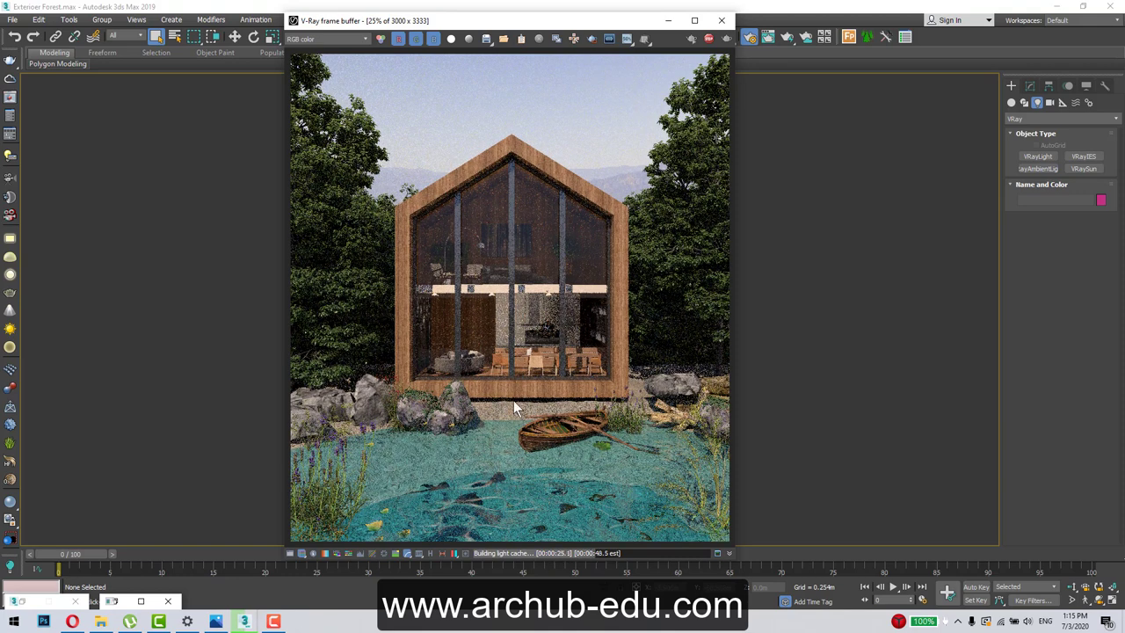
scroll(527, 415, down, 1)
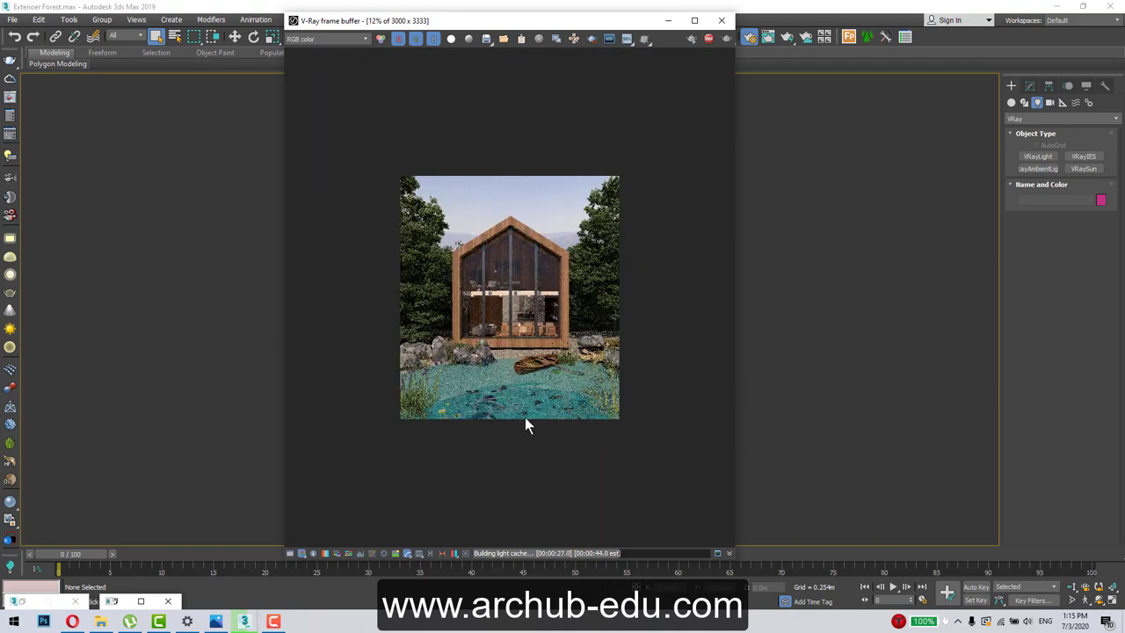
scroll(510, 420, up, 1)
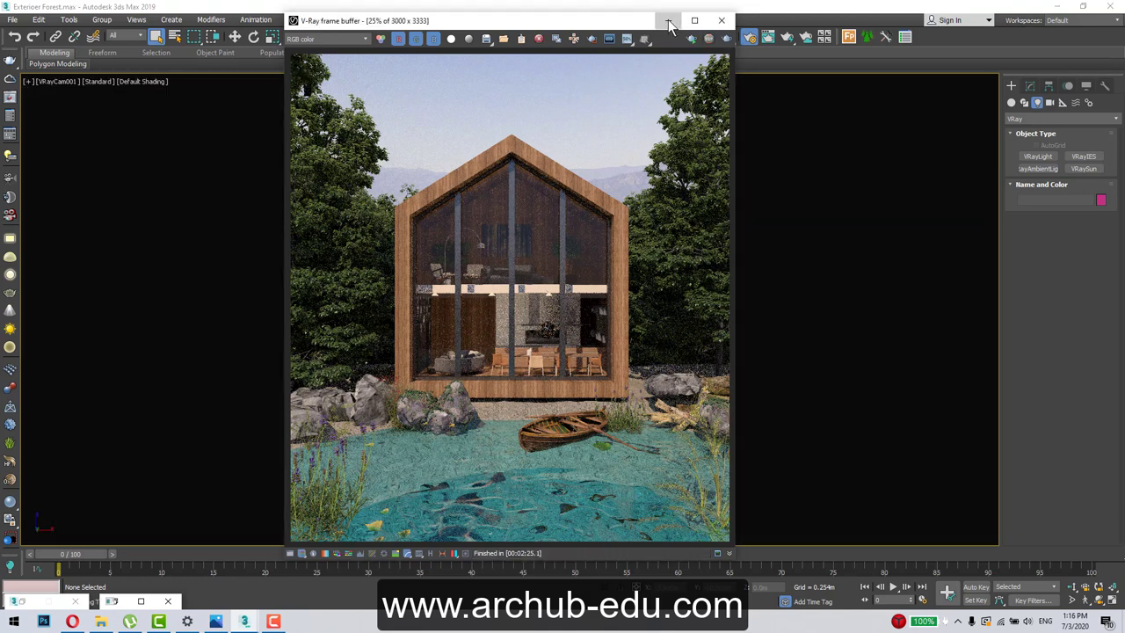
Set Material #43's Noise map tiling to 6.0 on X, Y and Z.
click(669, 19)
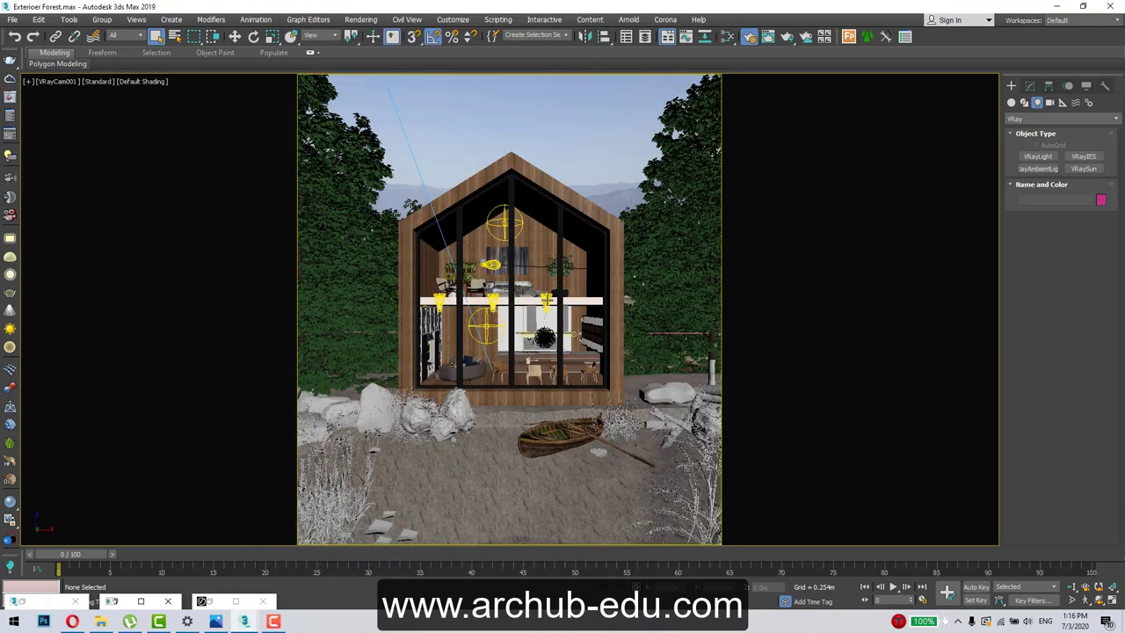
key(m)
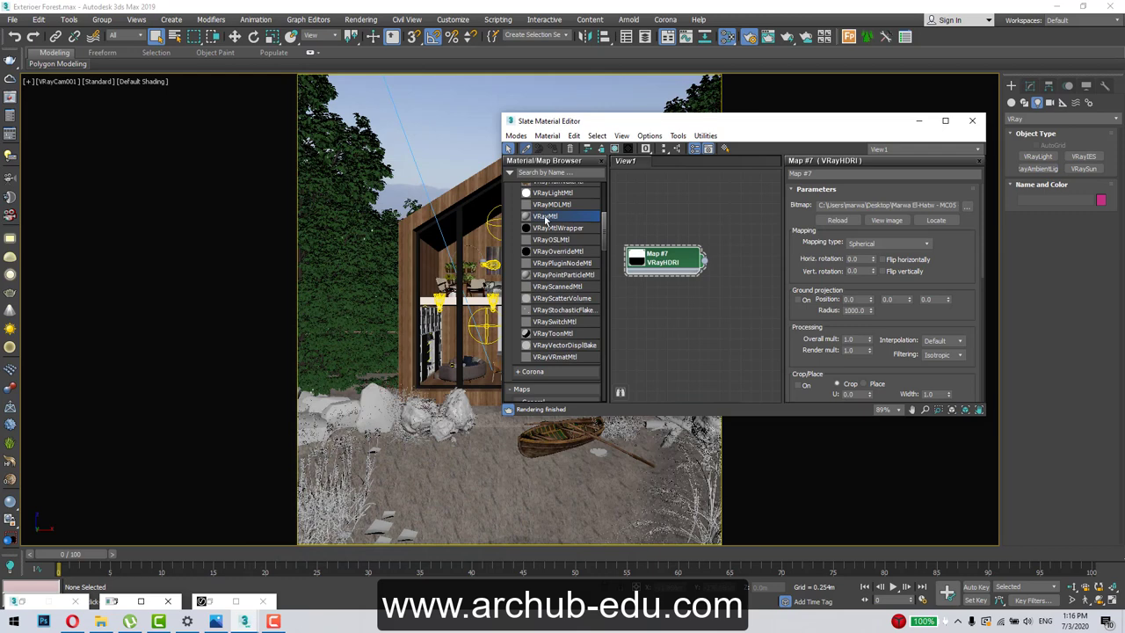
click(481, 316)
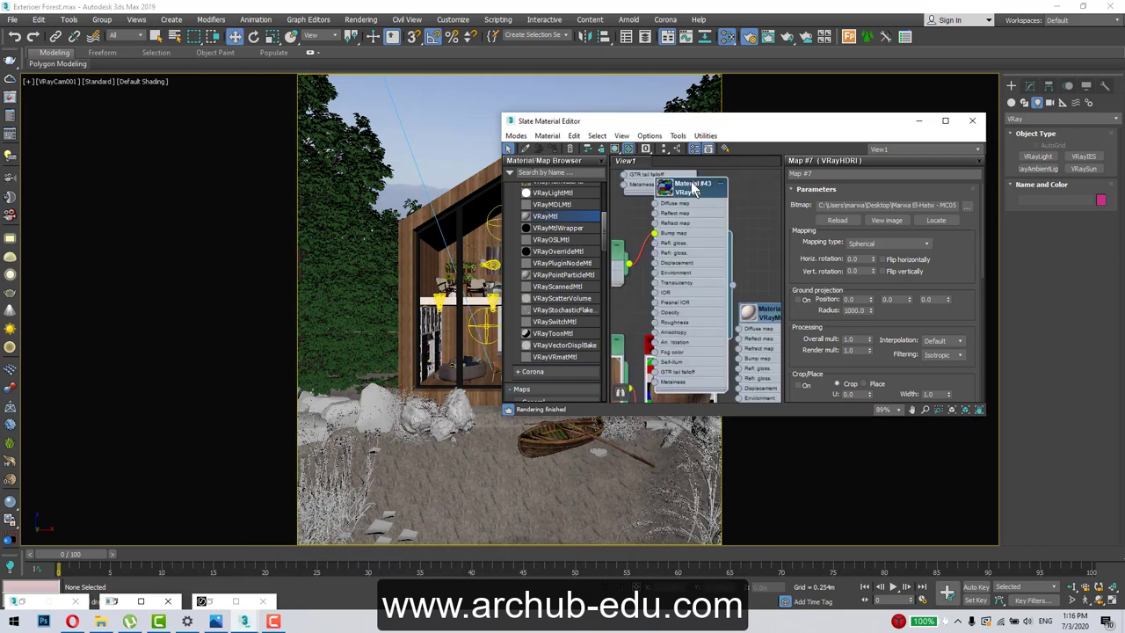
middle_drag(648, 250, 690, 257)
double_click(637, 263)
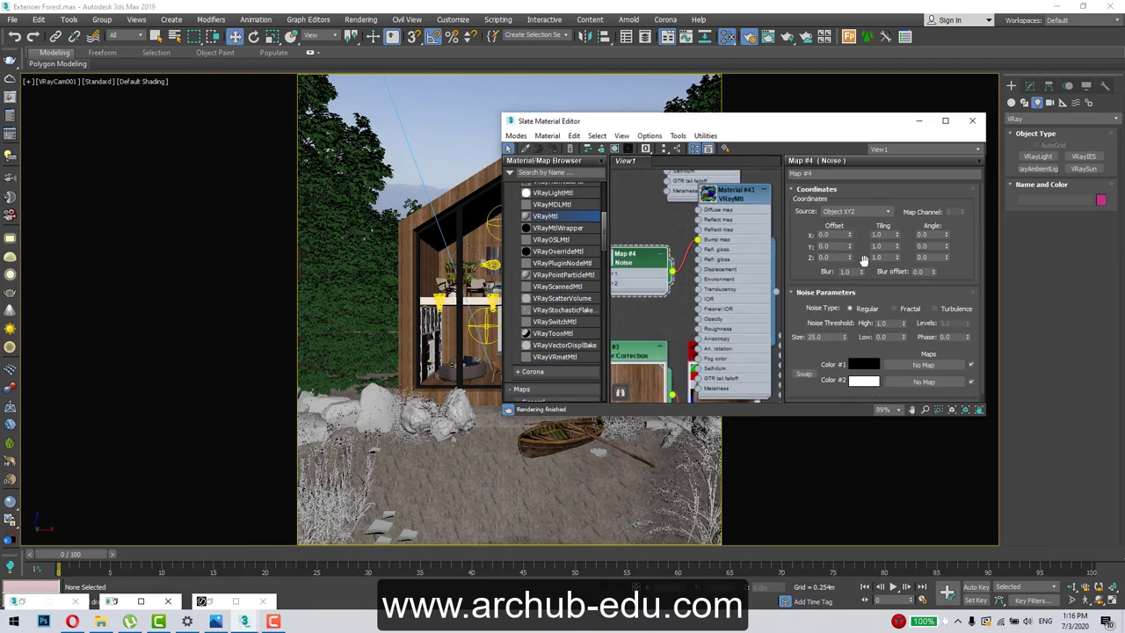
double_click(879, 235)
text(6)
key(Tab)
text(6)
key(Tab)
text(6)
key(Return)
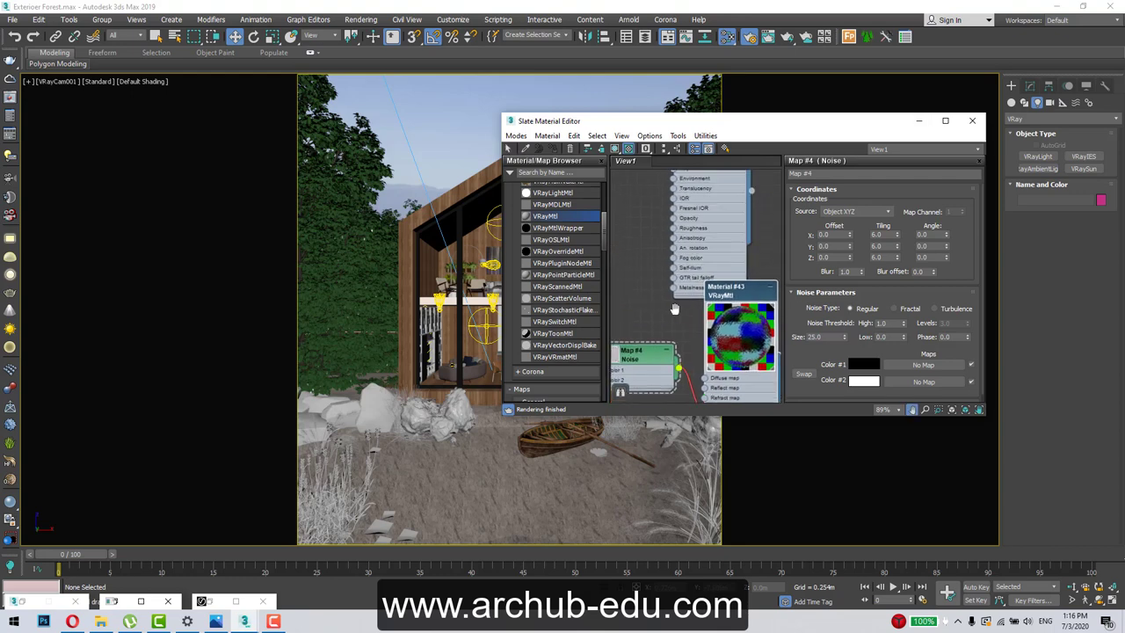
Lighten Material #43's refraction colour to a pale cyan and close the material editor.
middle_drag(696, 202, 703, 299)
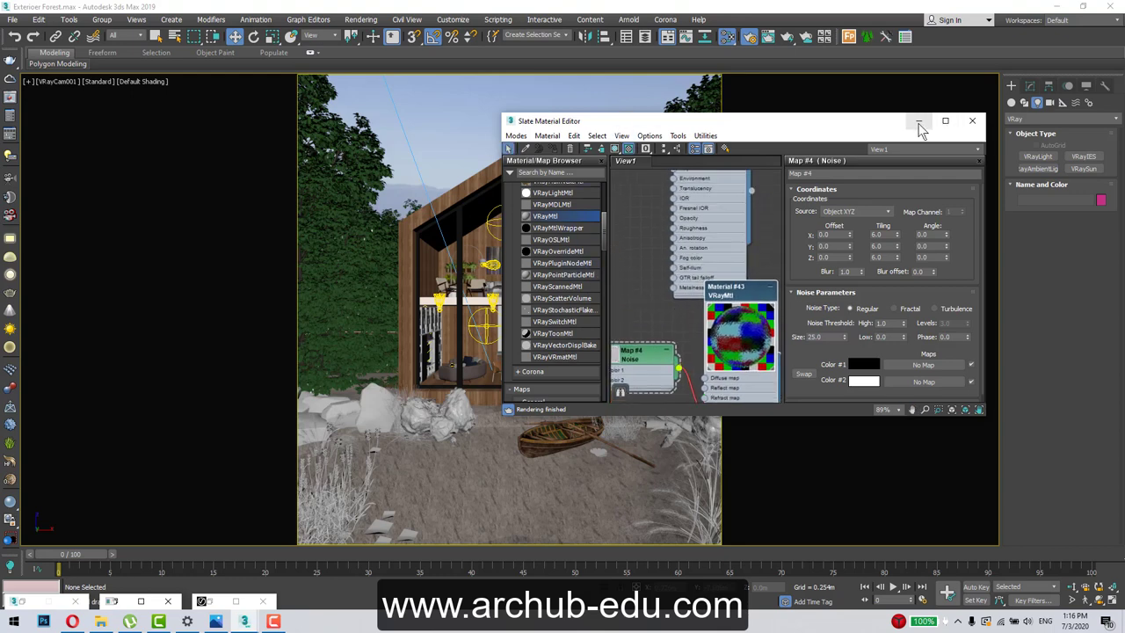
double_click(730, 294)
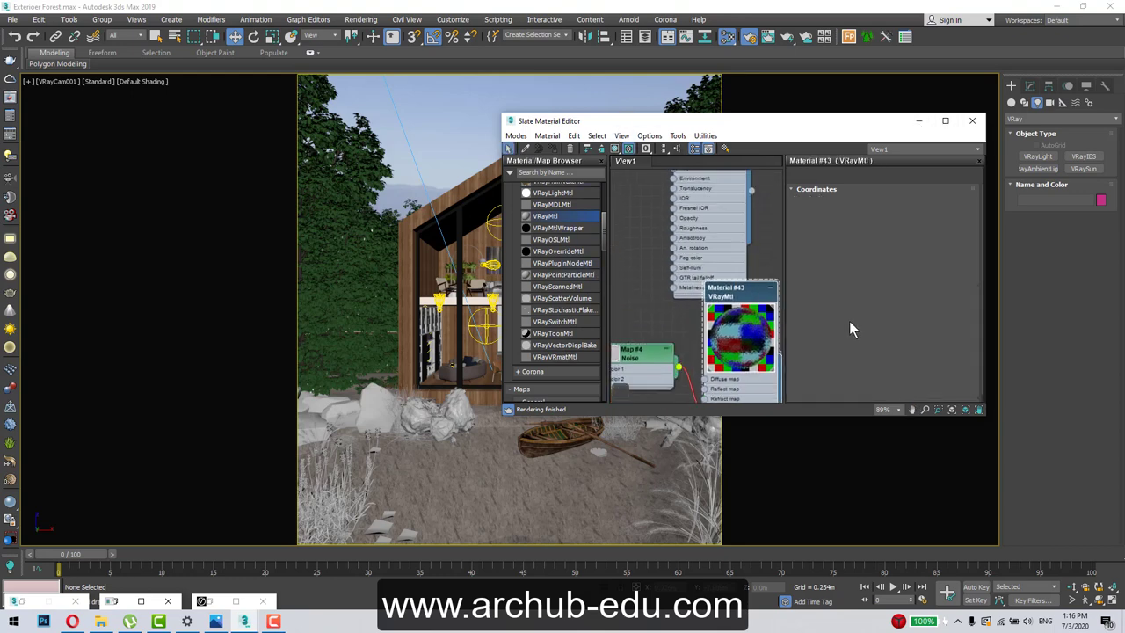
click(852, 320)
drag(340, 123, 340, 138)
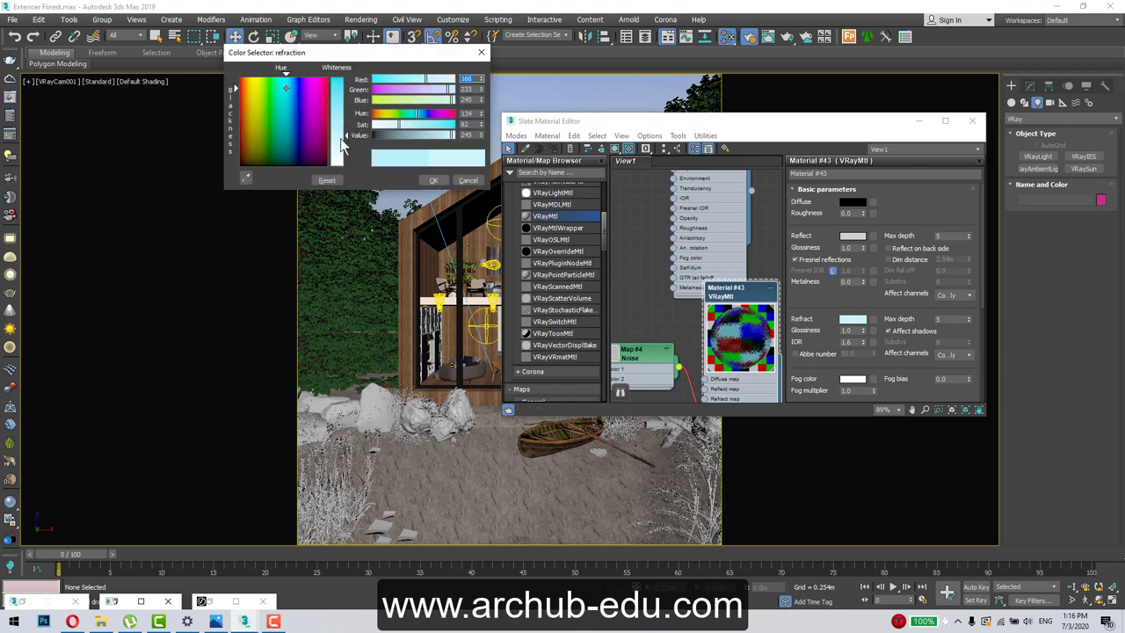
click(433, 180)
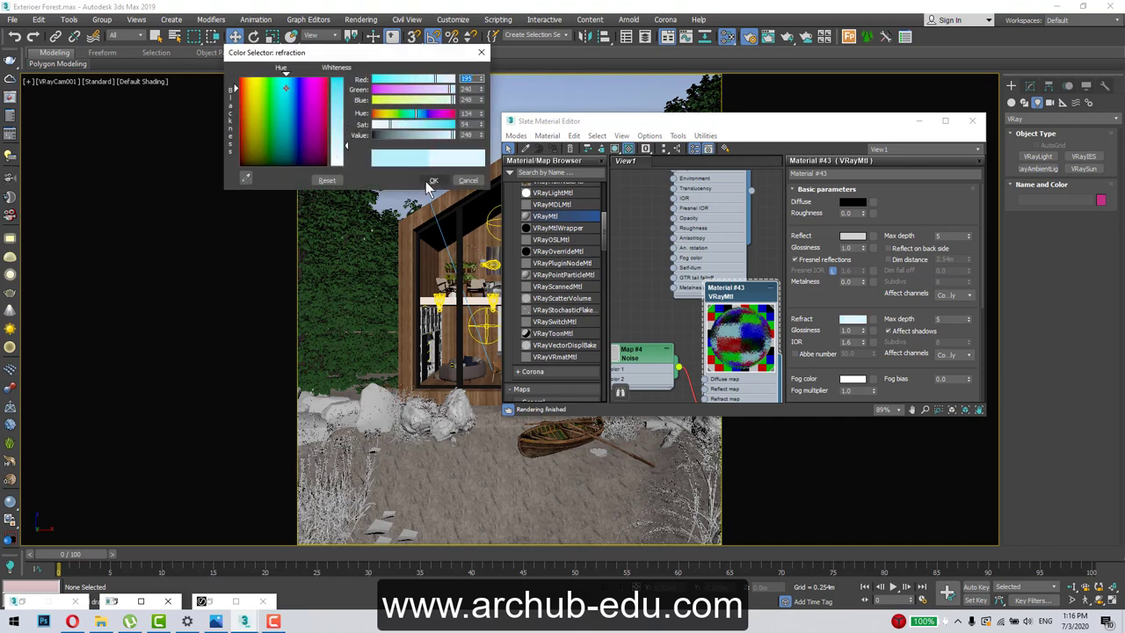
click(971, 120)
Select Box003, the house frame, the fence and the boat in turn, ending on fence Box002.
click(503, 474)
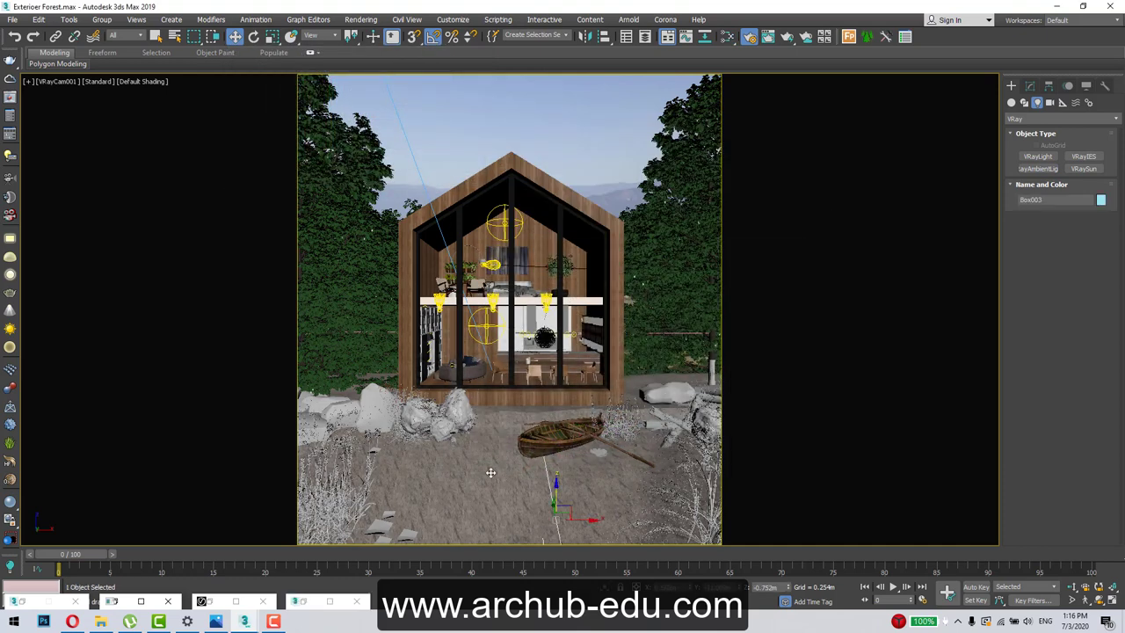
click(520, 396)
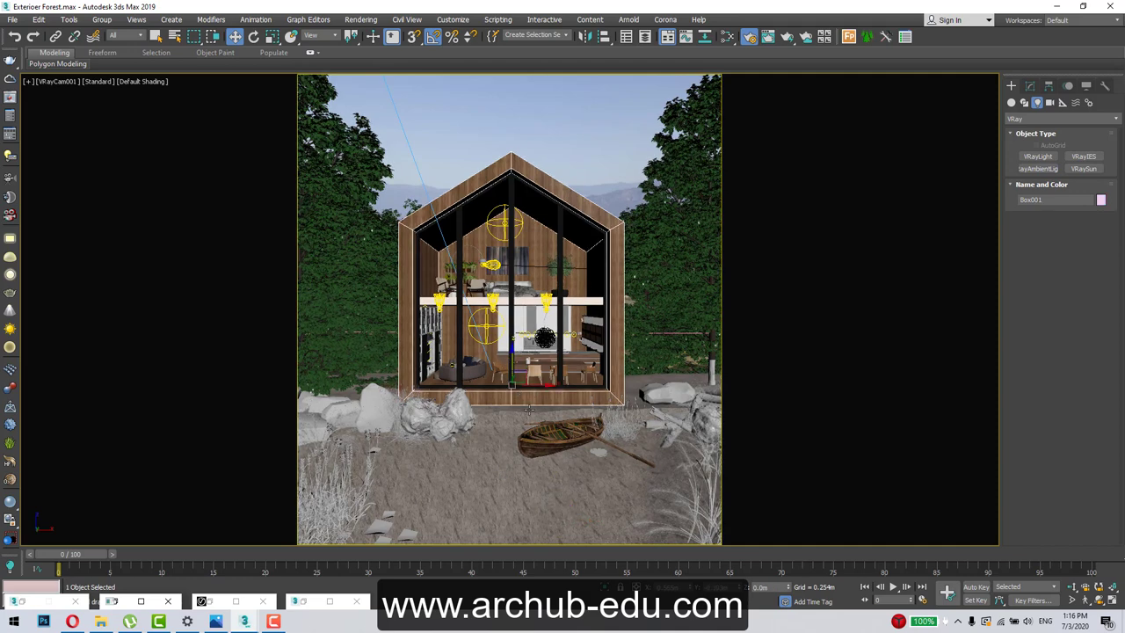
click(528, 409)
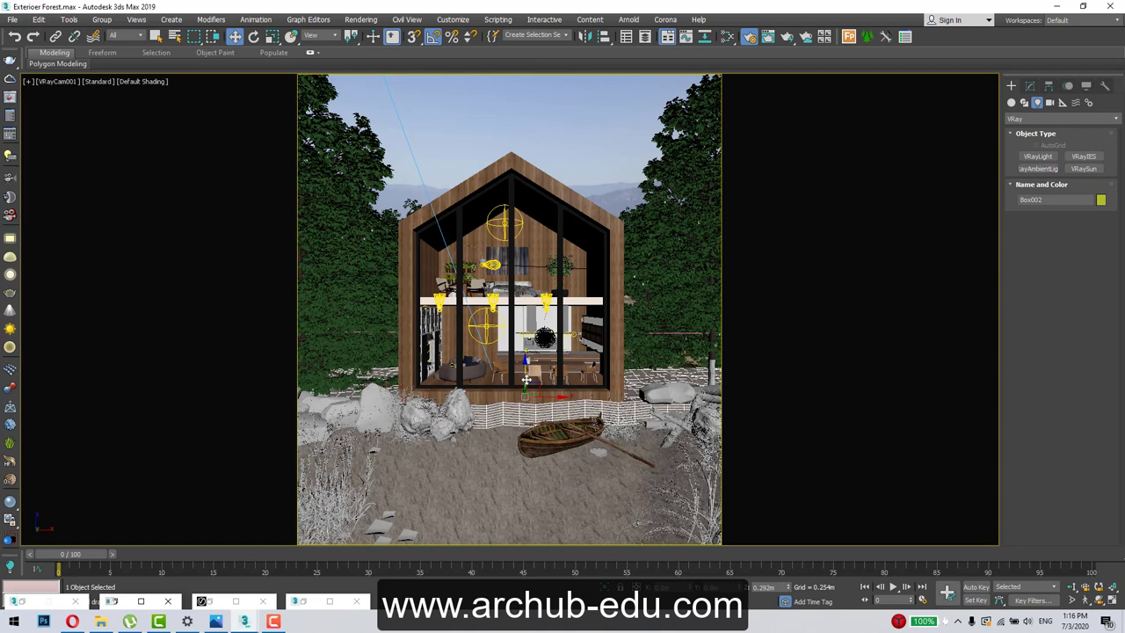
middle_drag(526, 379, 531, 378)
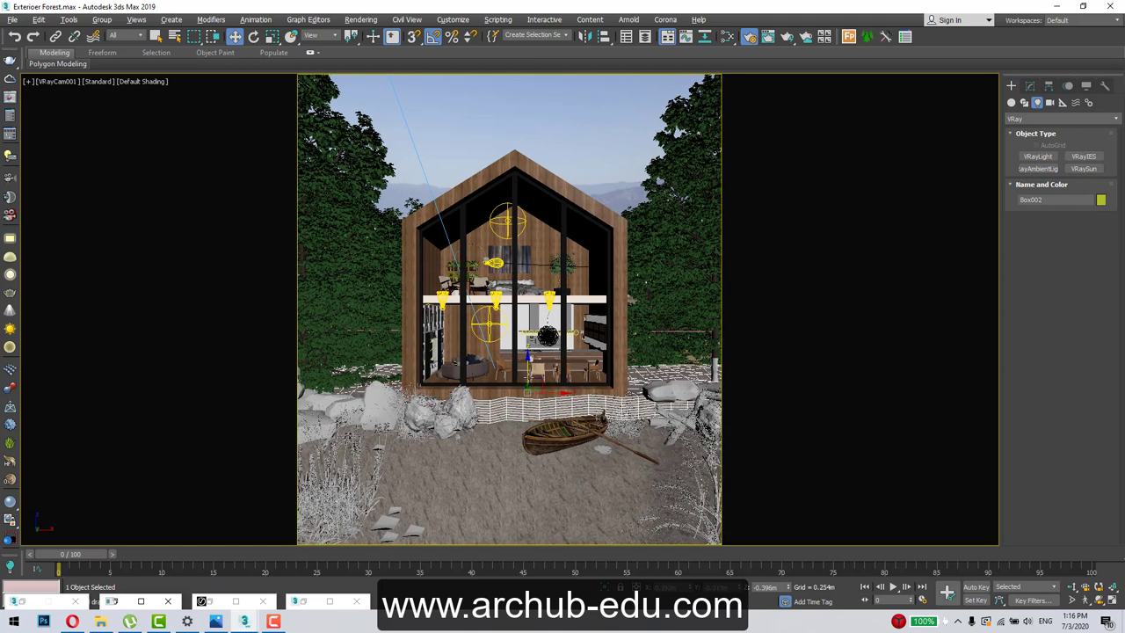
click(529, 423)
click(499, 440)
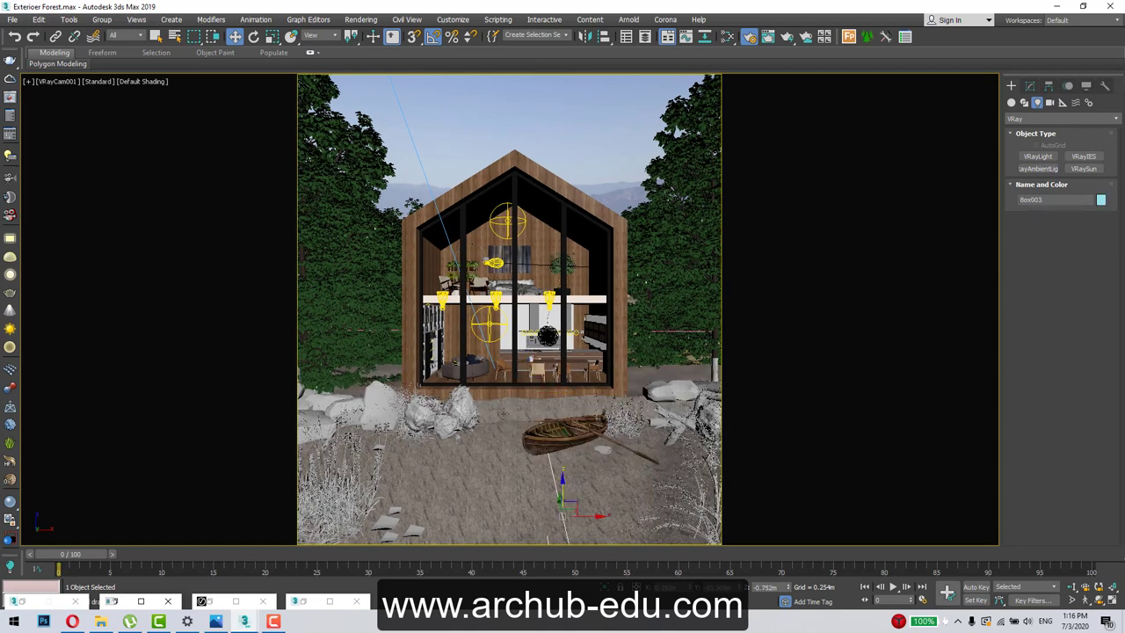
click(502, 415)
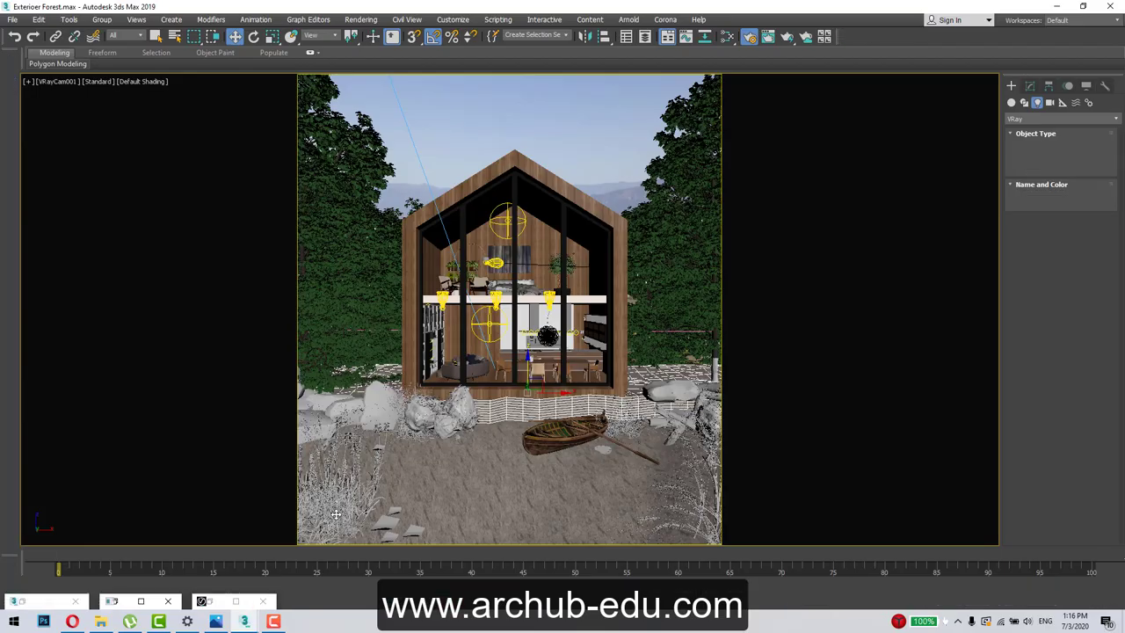
Move the bottom-left grass clump closer to the camera and the bottom-right one further back.
click(329, 517)
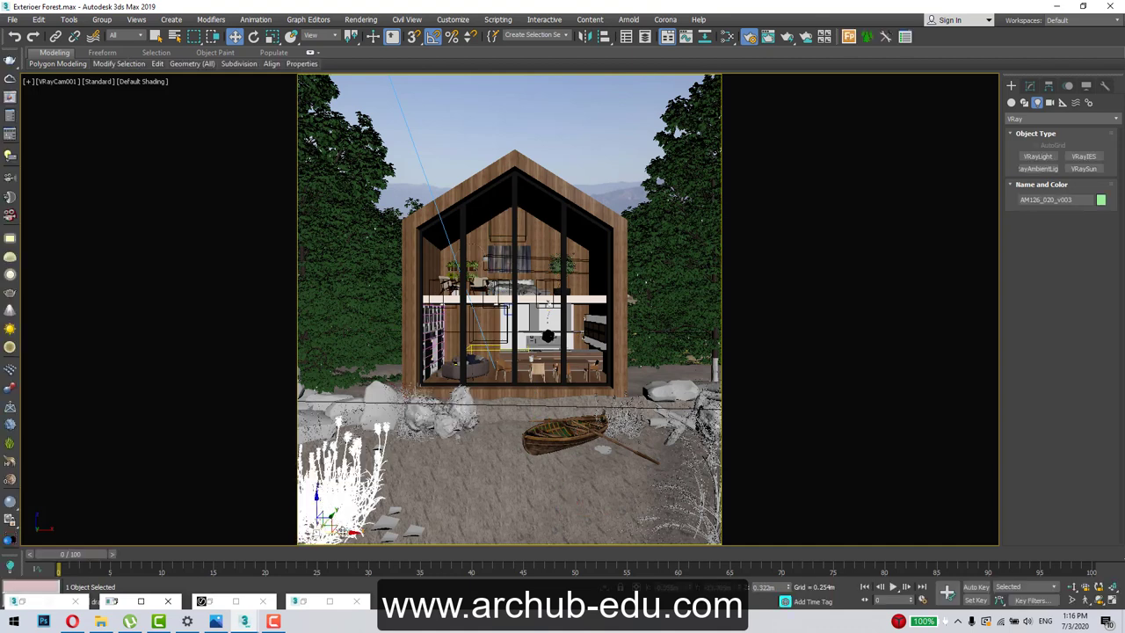
drag(326, 508, 323, 537)
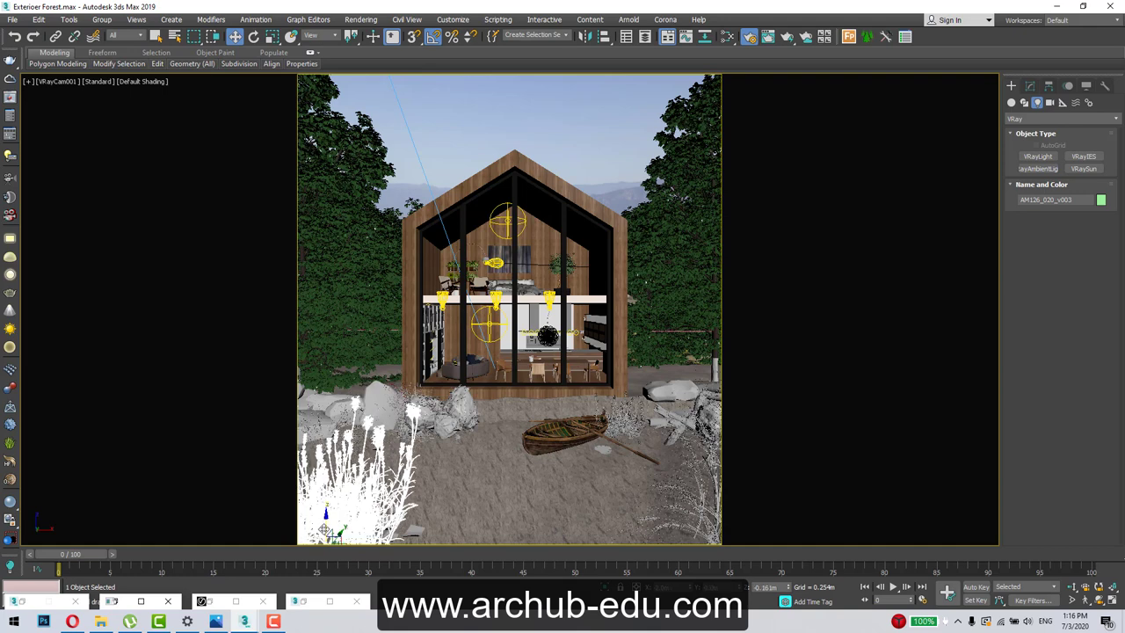
click(704, 528)
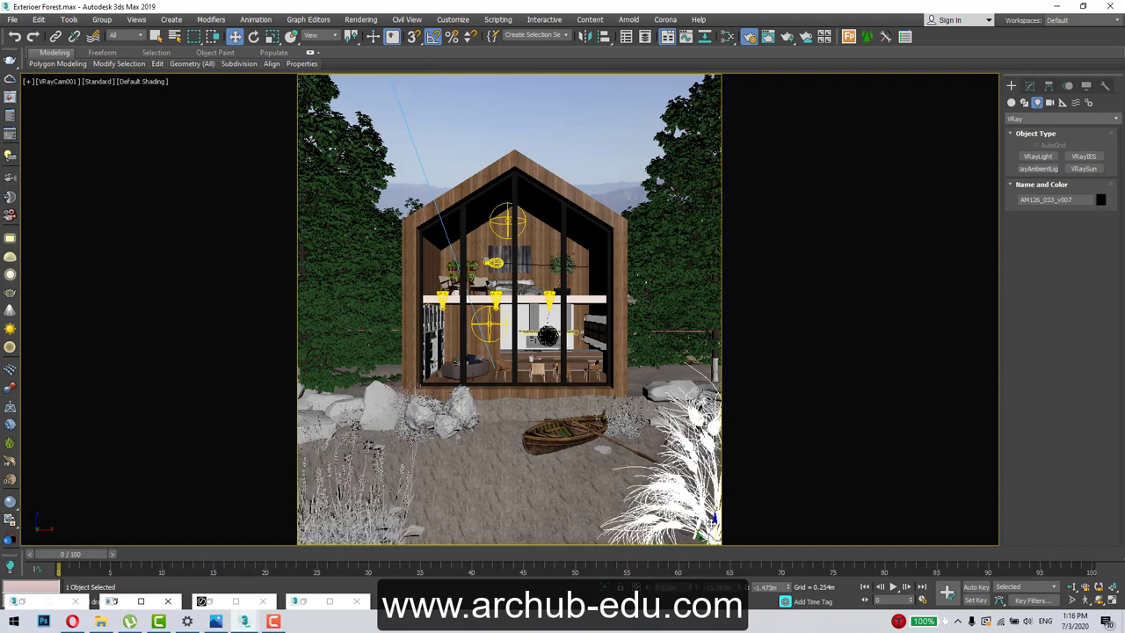
drag(707, 532, 697, 552)
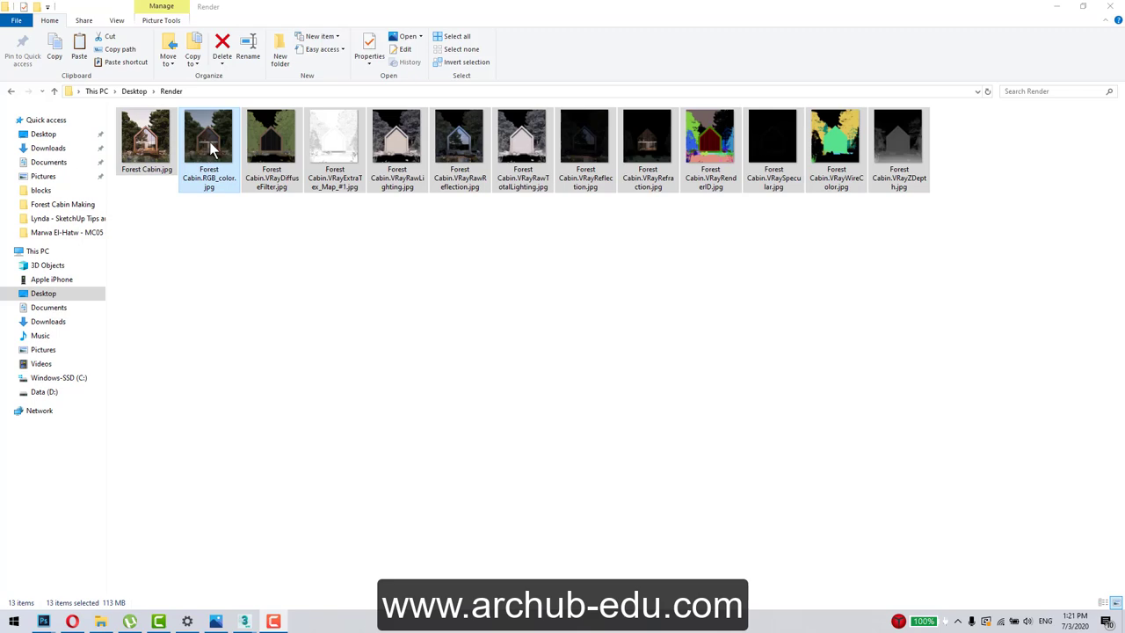
View the RGB_color render and step through the Diffuse, ExtraTex, Lighting, Reflection and Refraction passes in Photos, then close it.
double_click(209, 141)
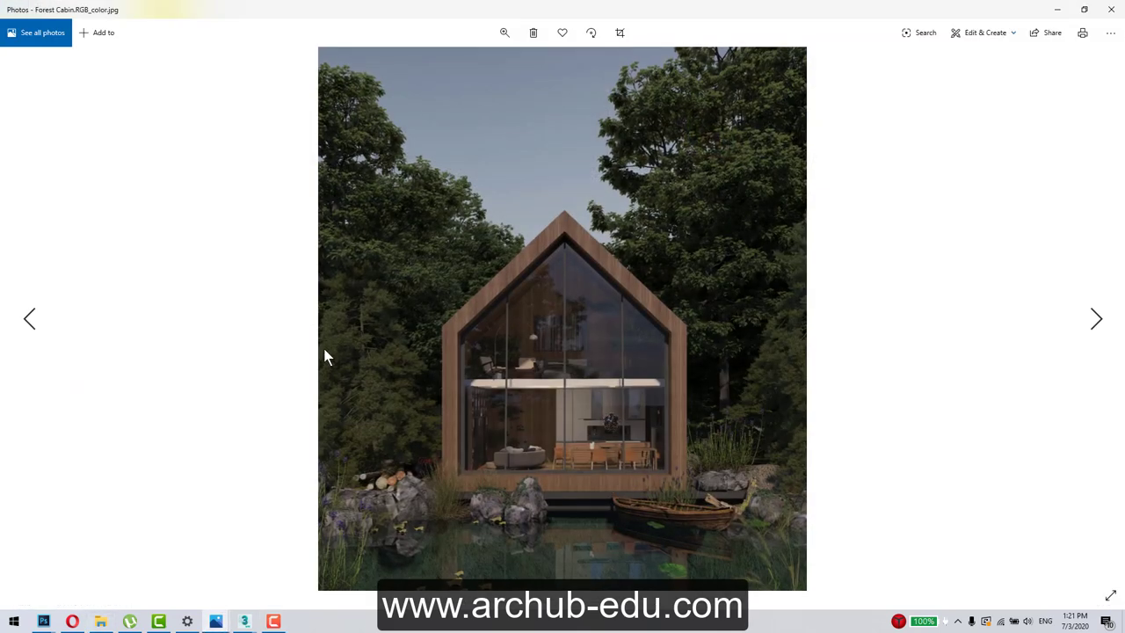
key(Right)
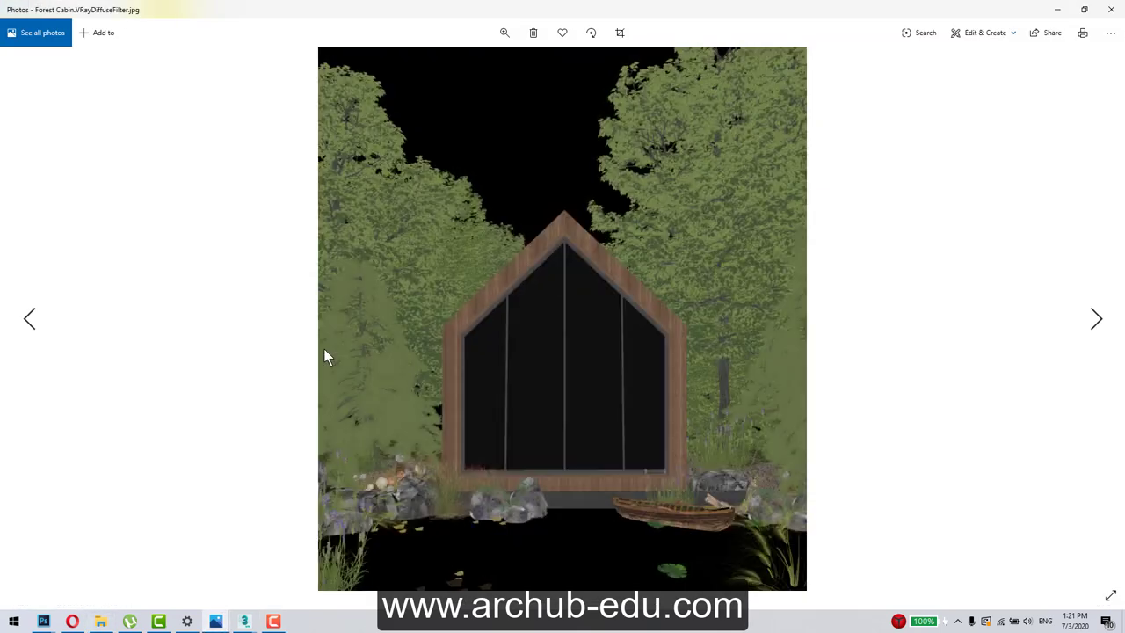
key(Right)
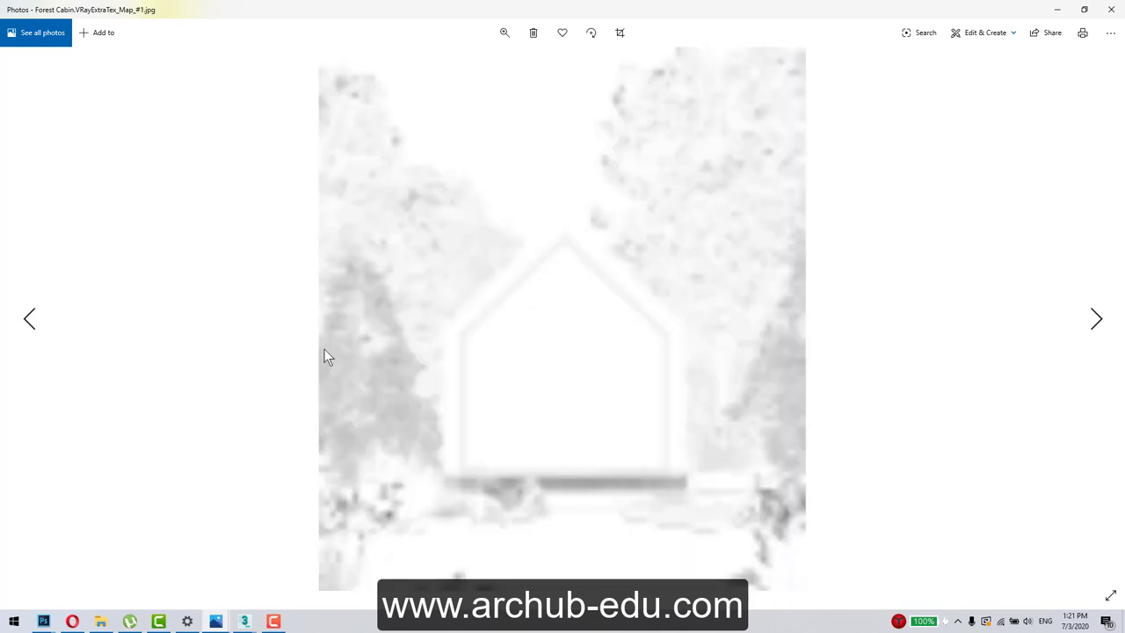
key(Right)
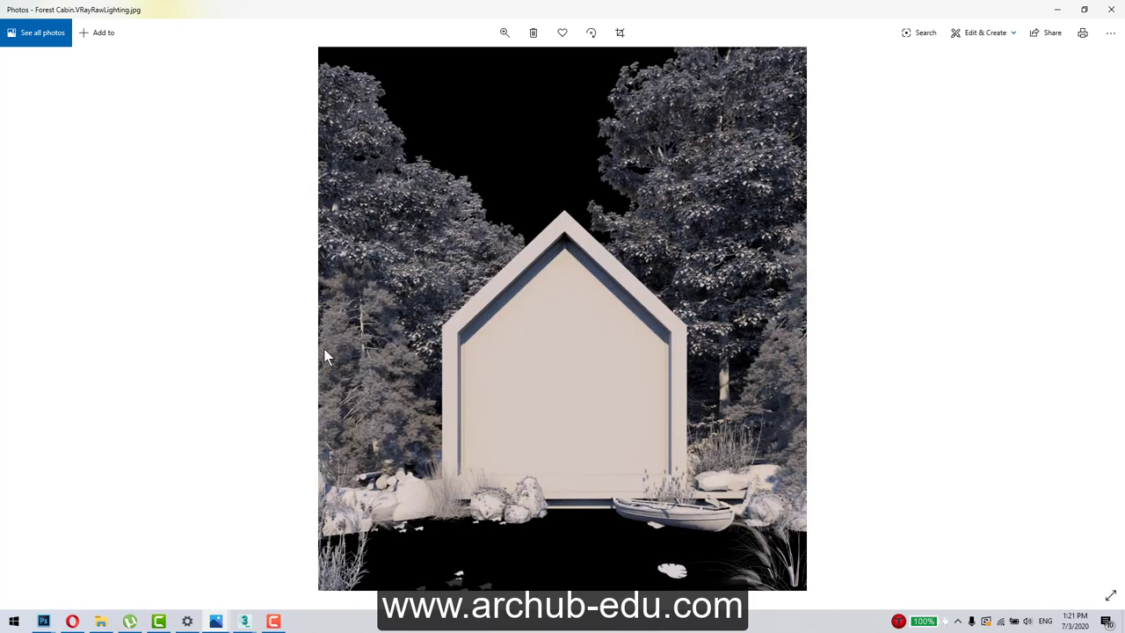
key(Right)
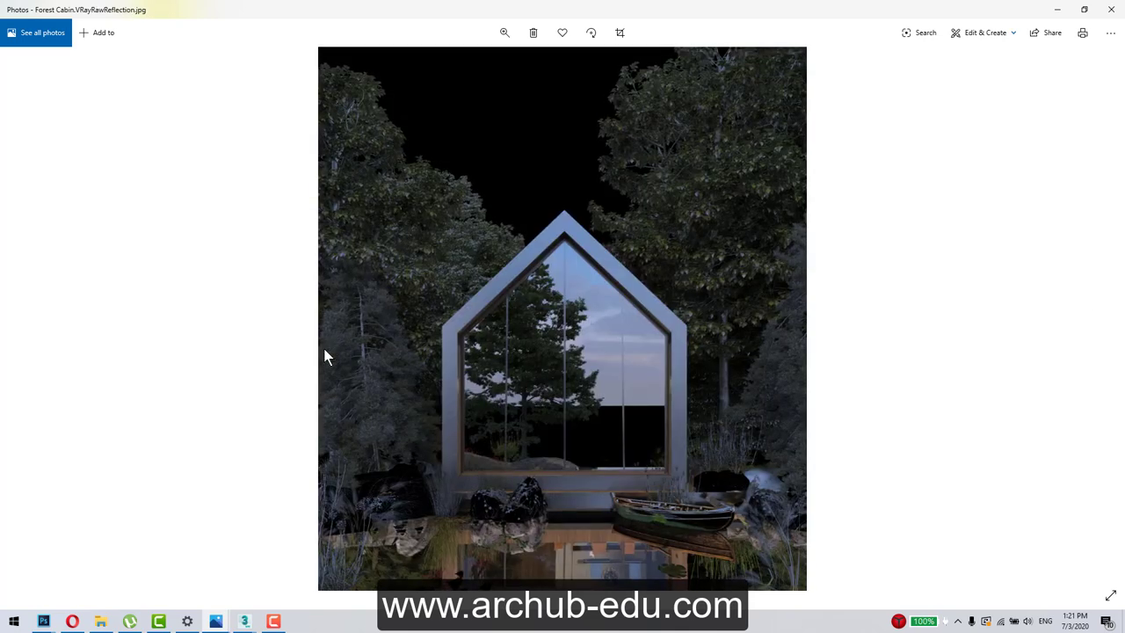
key(Right)
key(Right)
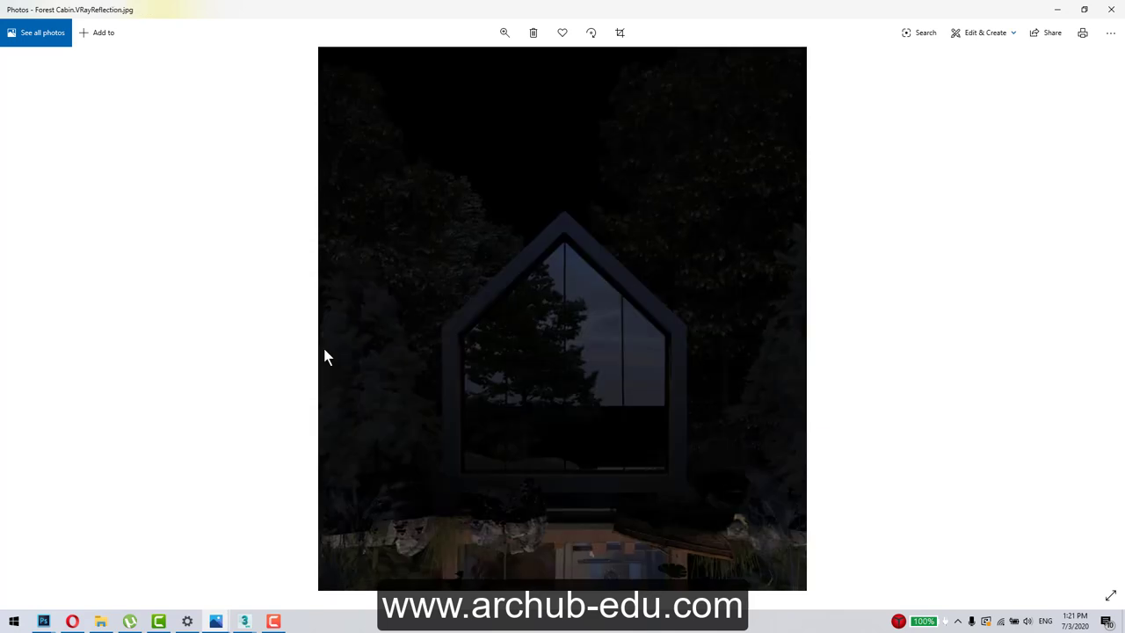
key(Right)
key(Right)
key(Right)
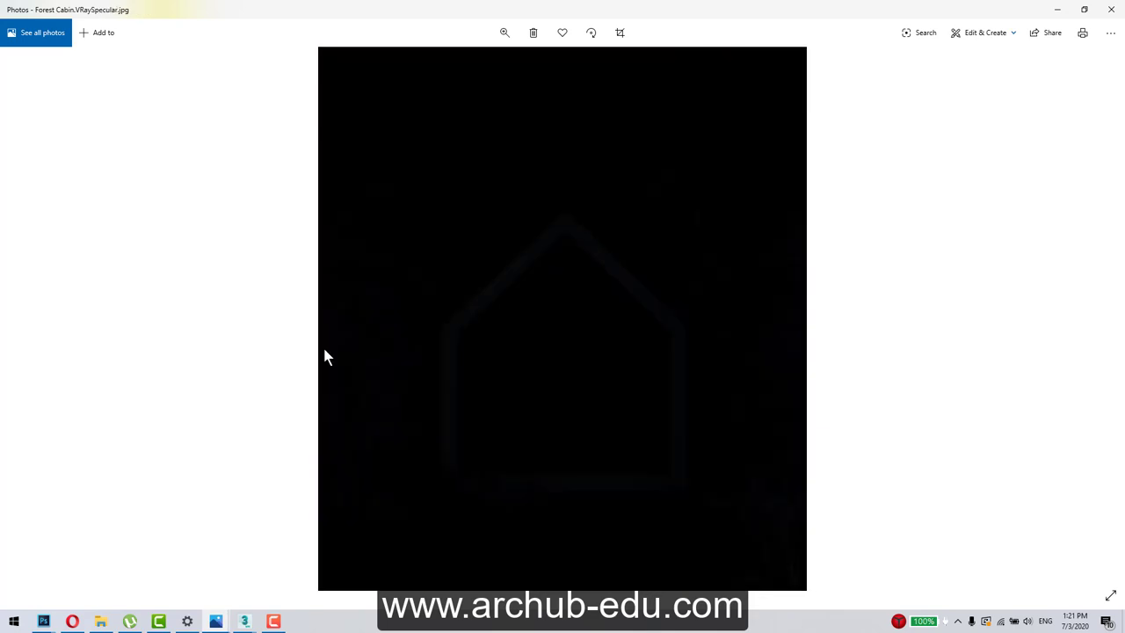
key(Right)
key(Right)
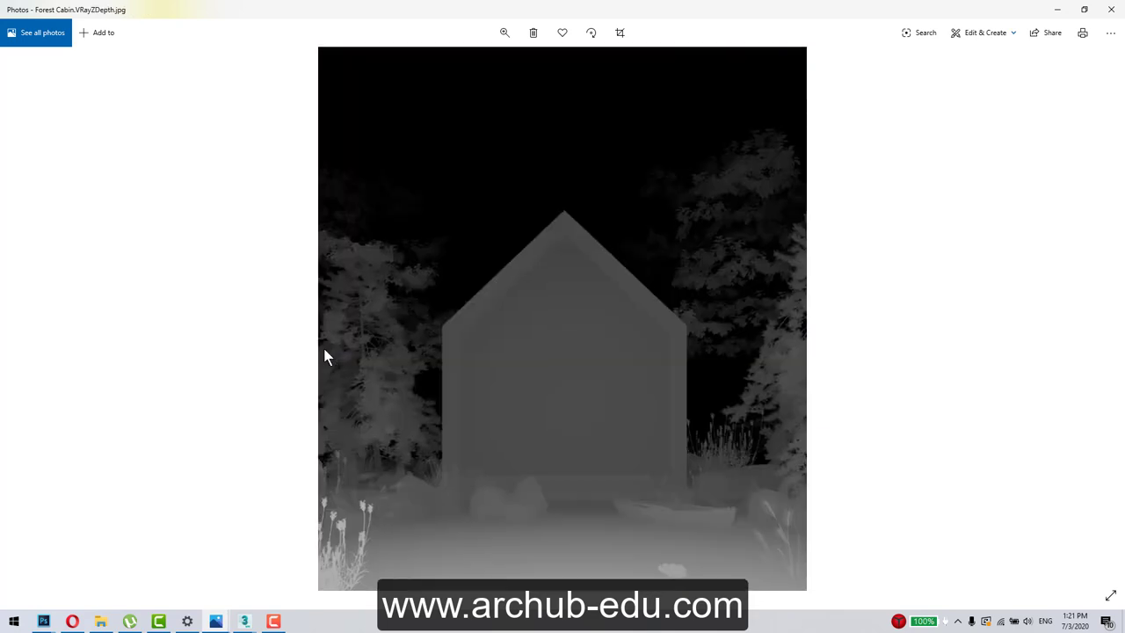
click(1110, 9)
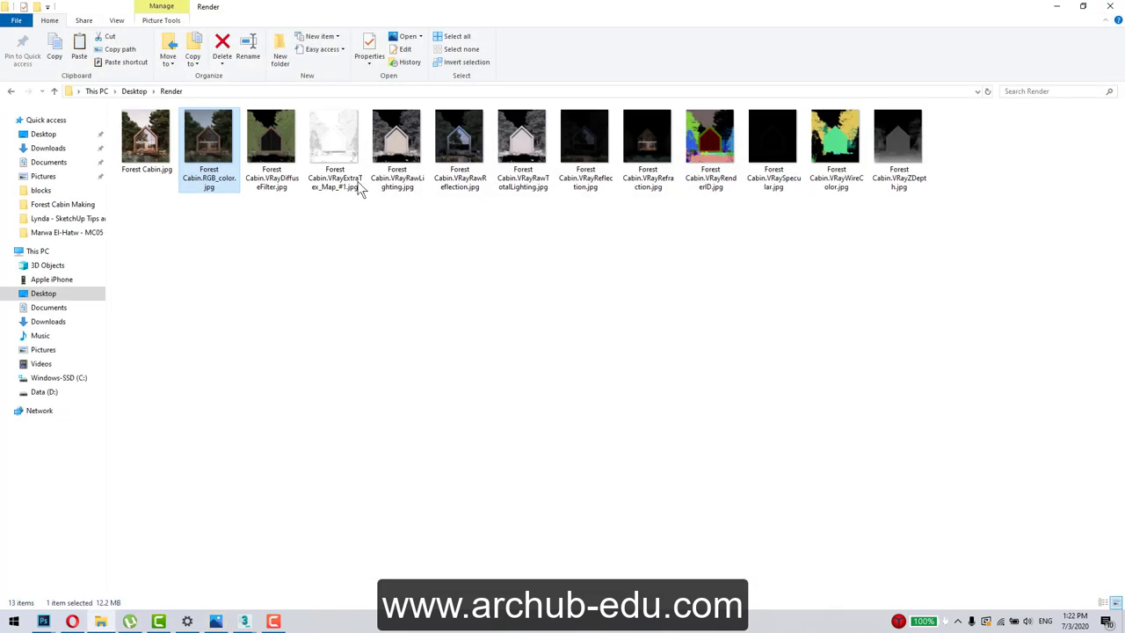
Open Forest Cabin.RGB_color.jpg in Photoshop and drag the Refraction and Reflection passes over to it.
drag(200, 143, 75, 577)
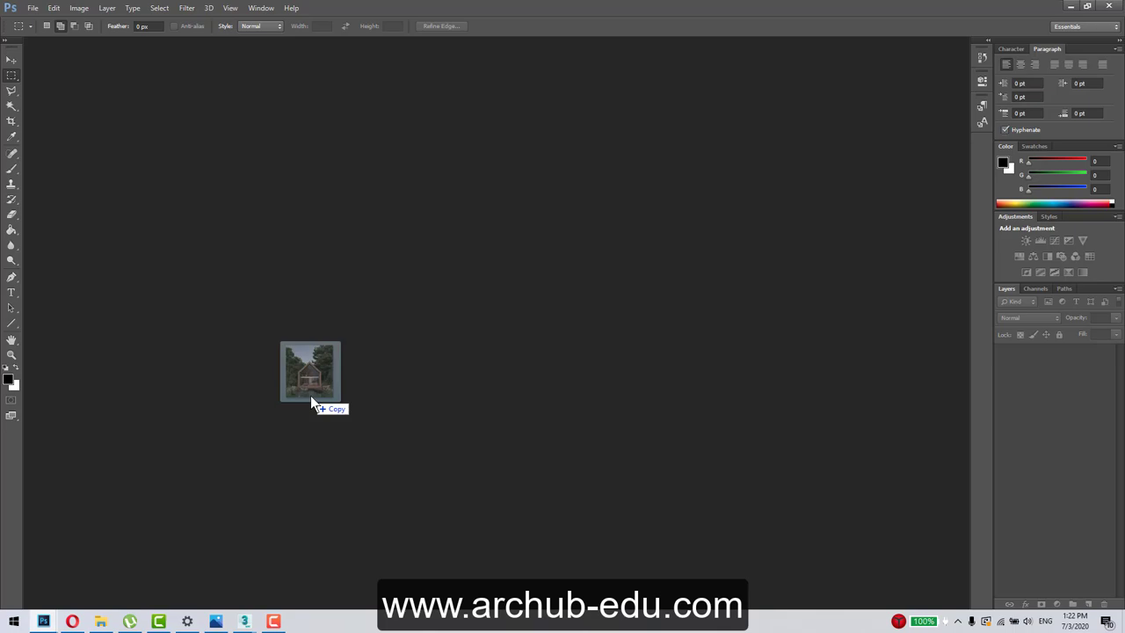
drag(75, 576, 311, 396)
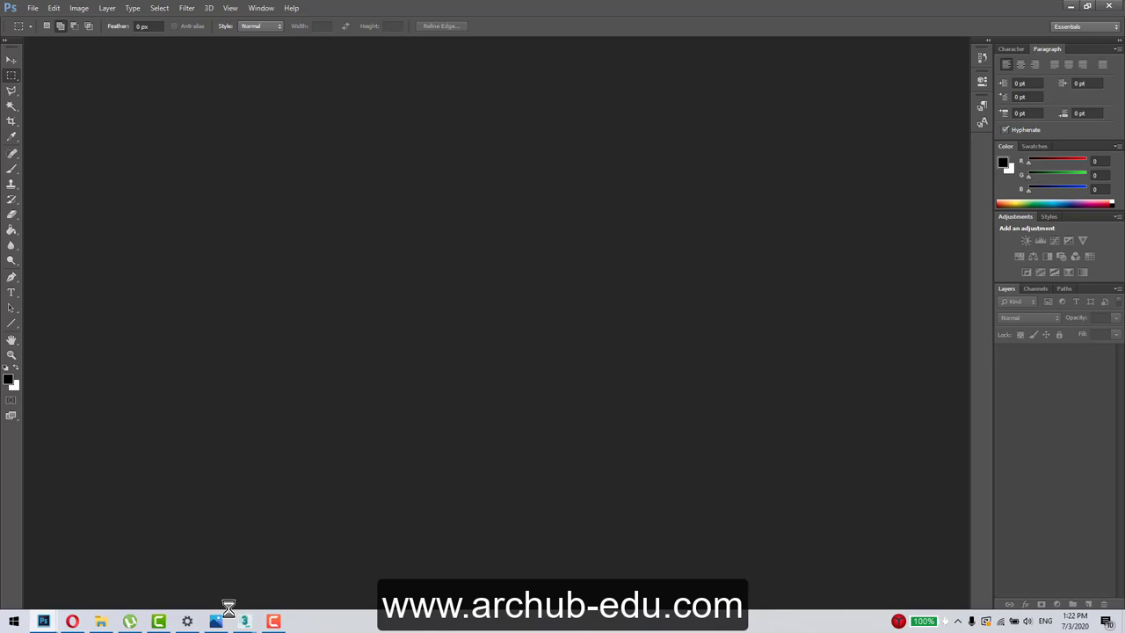
click(102, 621)
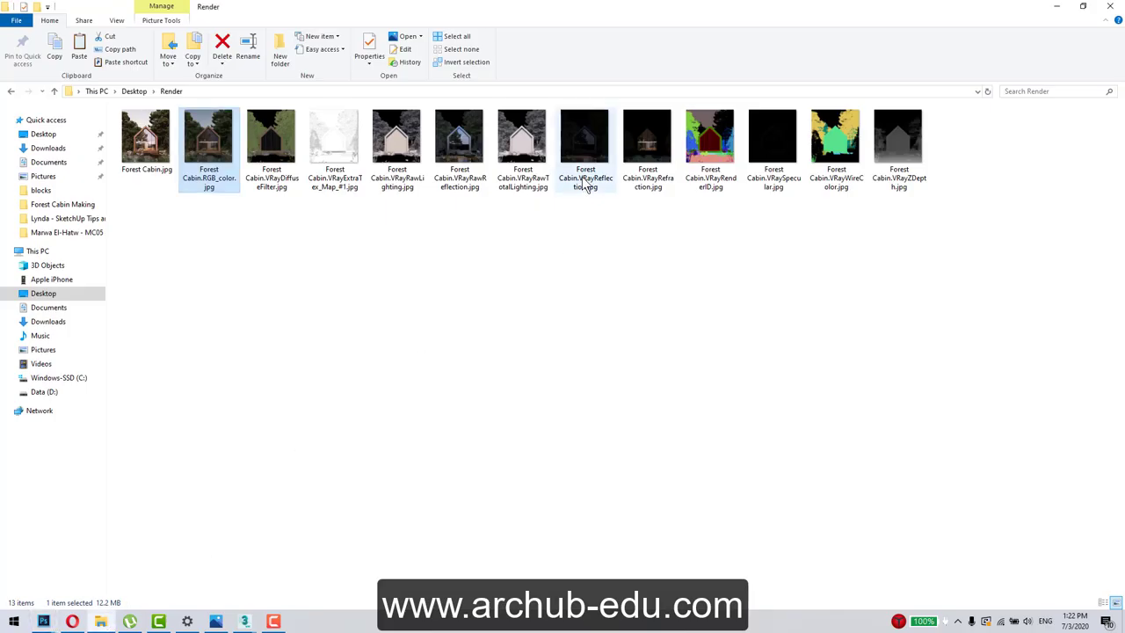
click(653, 191)
ctrl+click(584, 149)
mouse_move(591, 143)
mouse_down()
mouse_move(145, 547)
mouse_move(62, 596)
mouse_up()
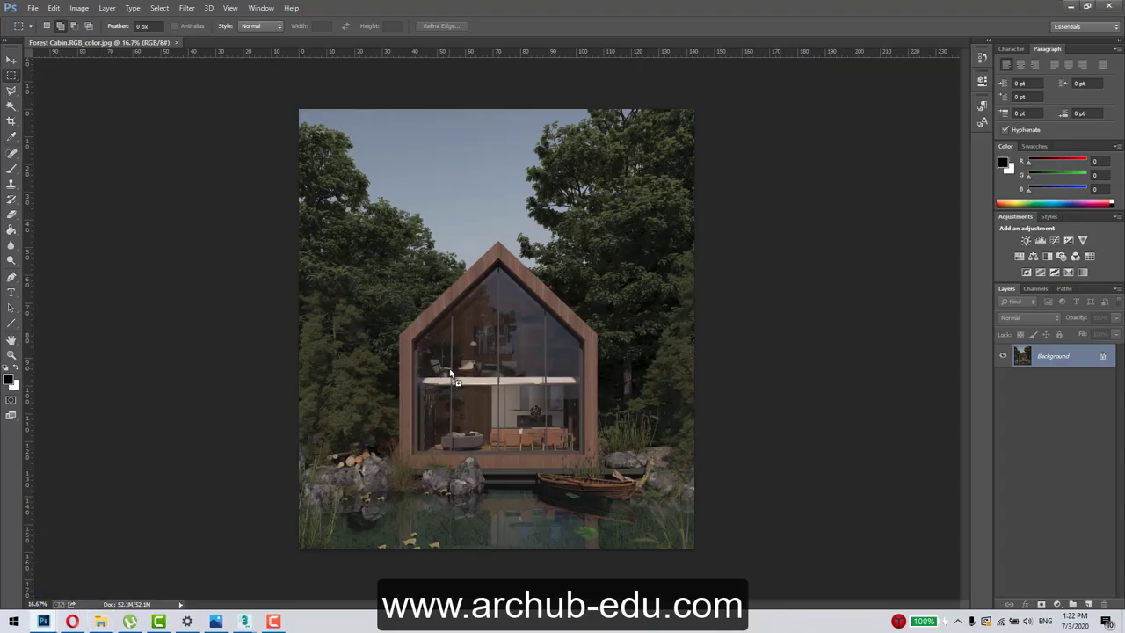
Place the Refraction and Reflection passes as layers and set both to Screen blend mode.
drag(62, 596, 449, 373)
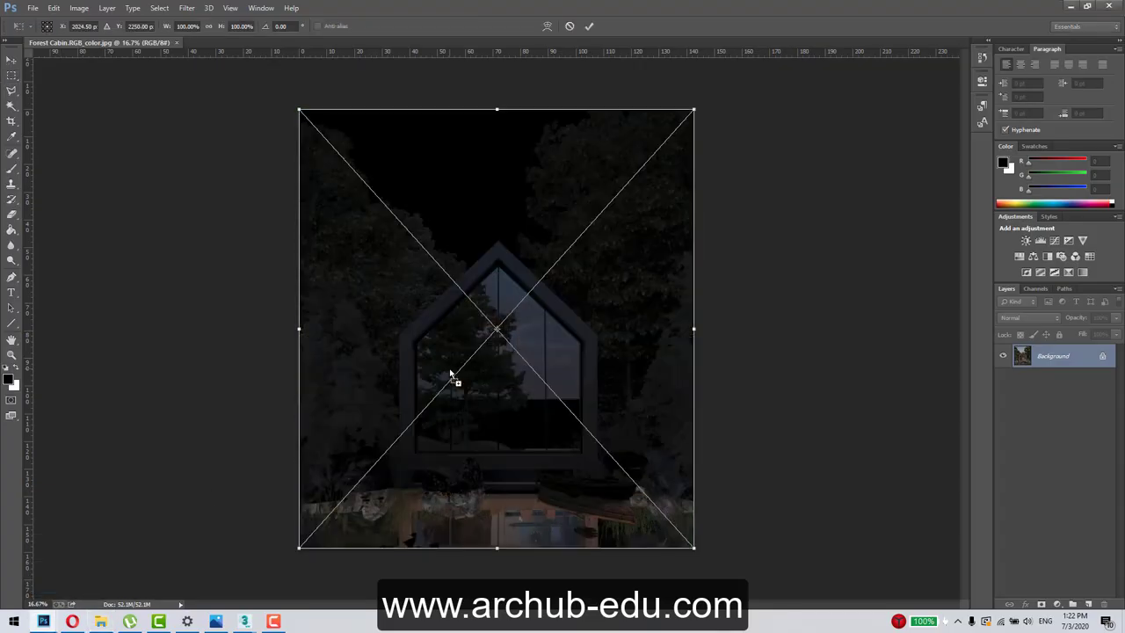
key(Return)
key(Return)
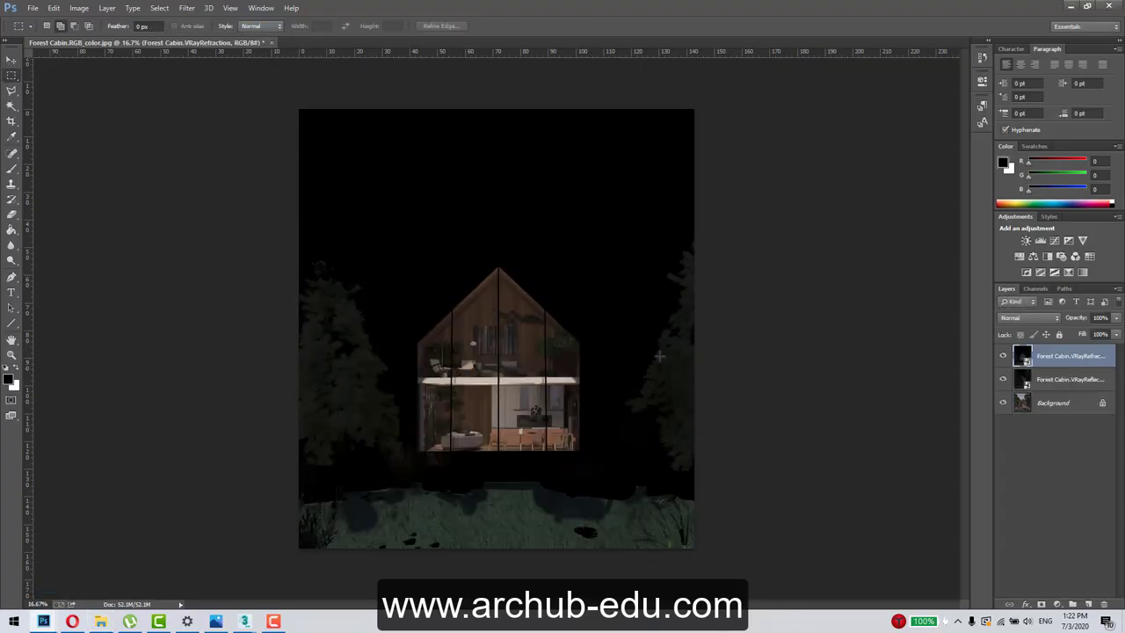
click(1027, 319)
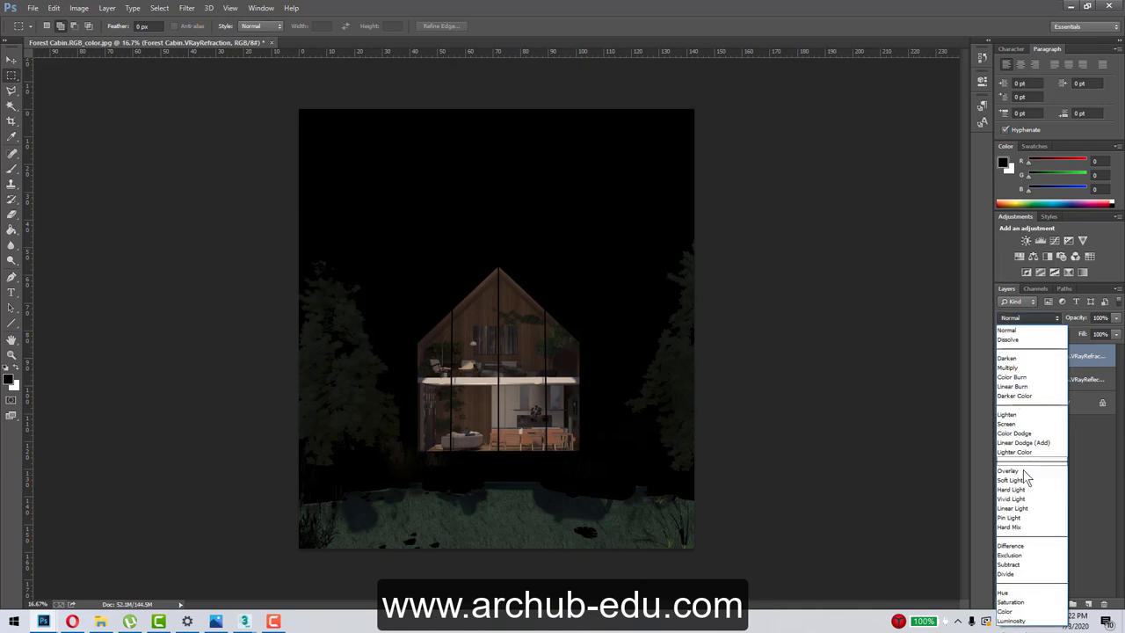
click(1053, 392)
click(1053, 387)
click(1042, 319)
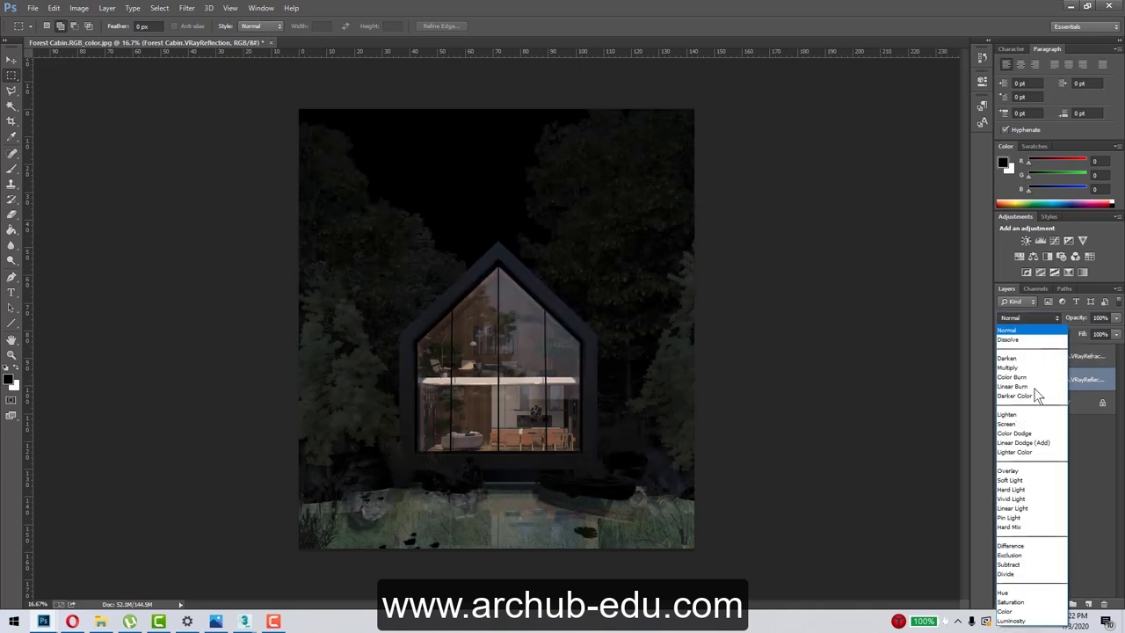
key(Escape)
key(alt+shift+s)
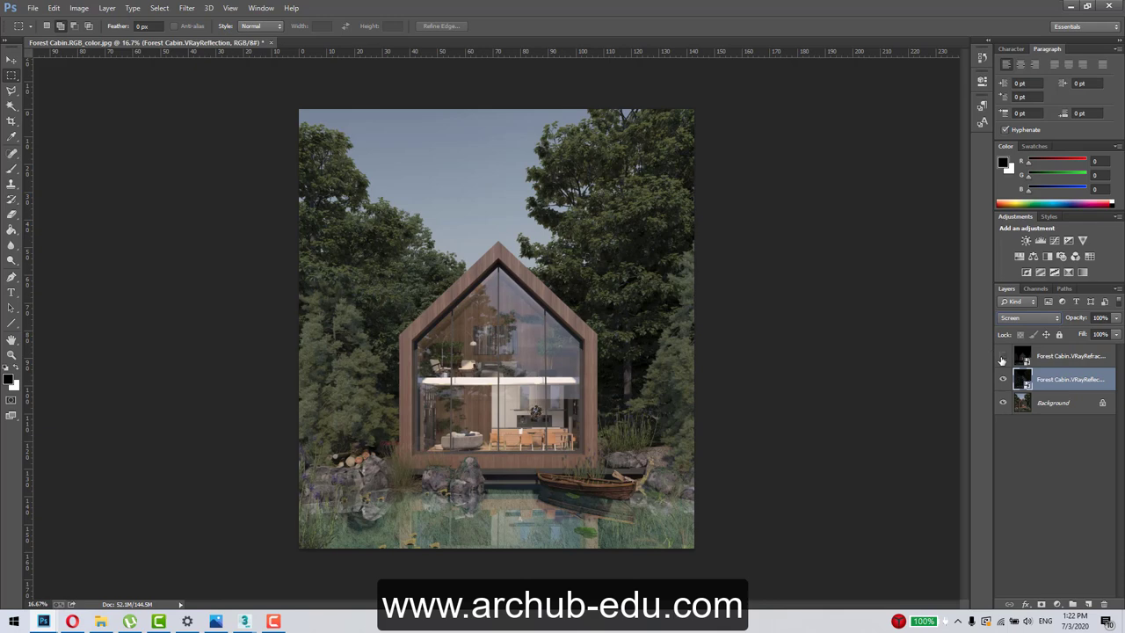
Compare the render with and without Refraction, then set the Refraction layer's opacity to 50%.
click(1002, 361)
click(1001, 360)
click(1002, 361)
click(1001, 361)
click(1002, 360)
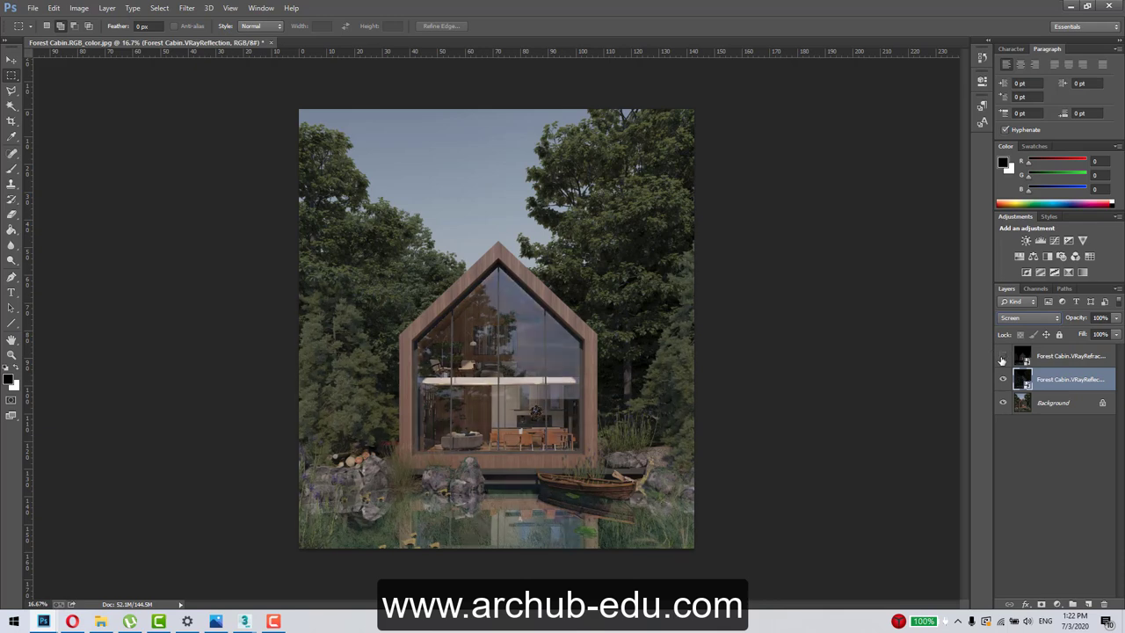
click(1002, 361)
click(1092, 354)
click(1102, 317)
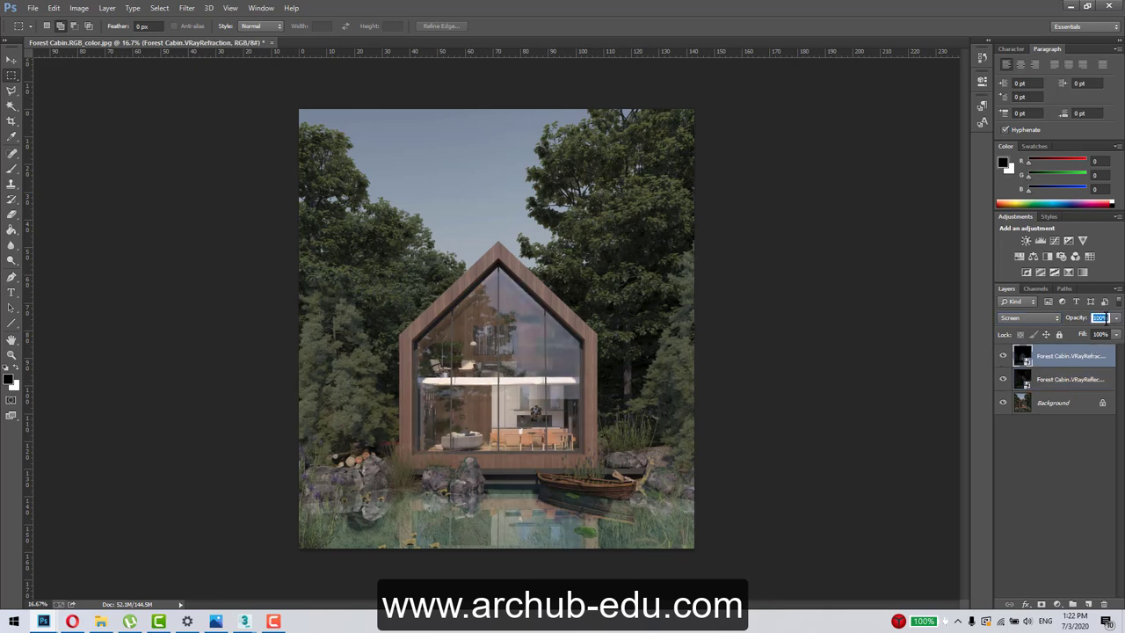
text(50)
Set the Reflection layer's opacity to 30%.
click(1002, 380)
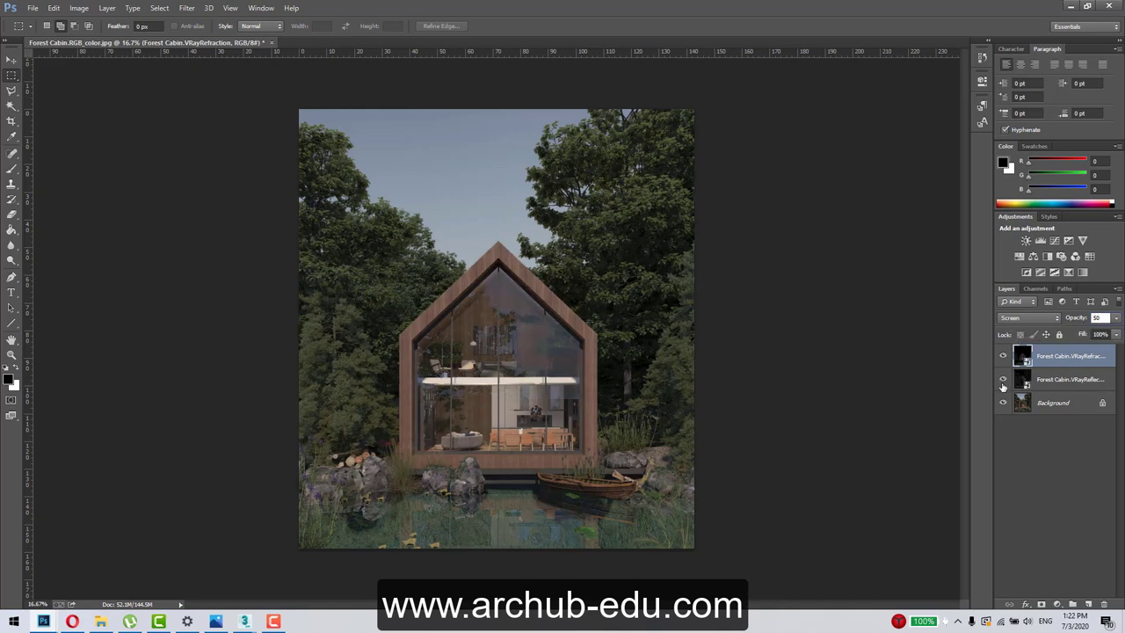
click(1003, 385)
click(1070, 380)
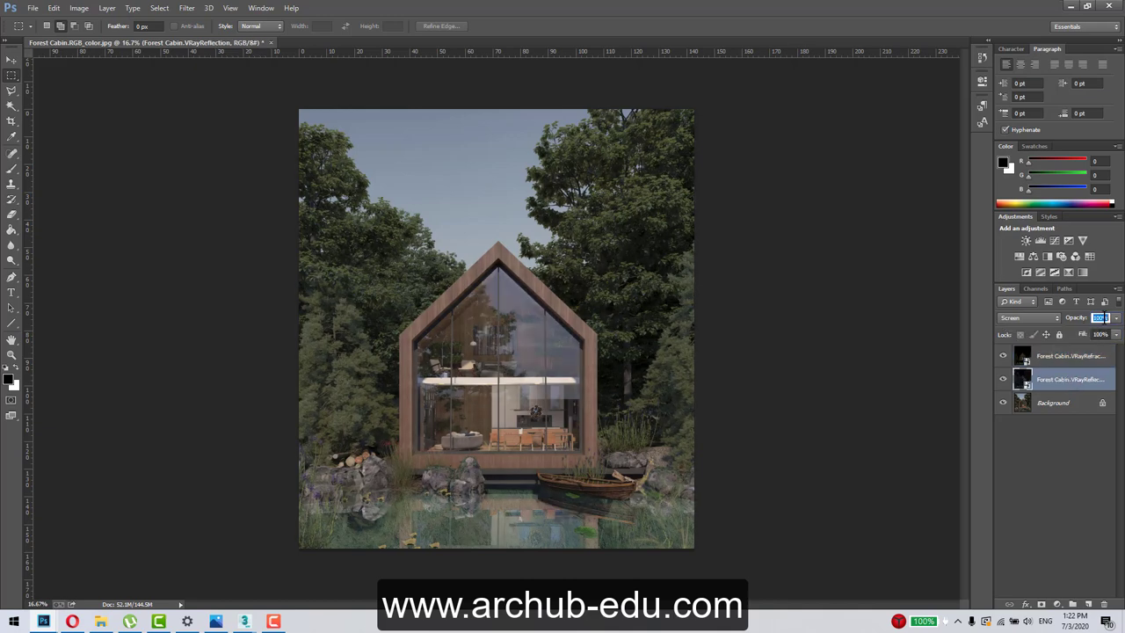
text(30)
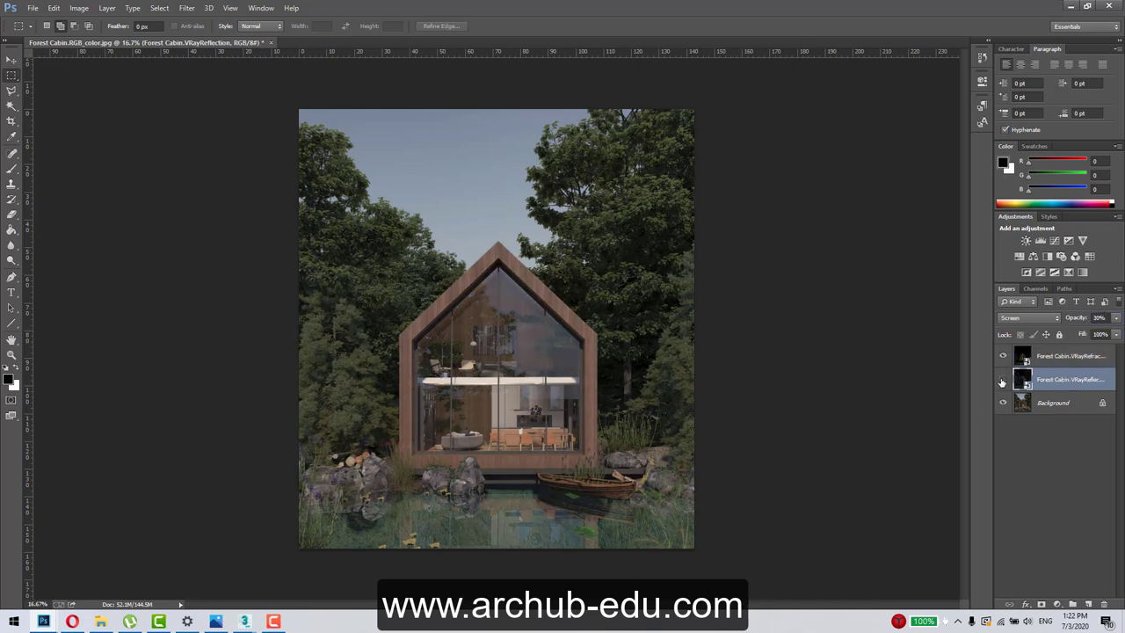
Toggle the Refraction and Reflection layers on and off to compare their effect.
click(1003, 382)
click(1003, 376)
click(1004, 358)
click(1004, 358)
click(1004, 358)
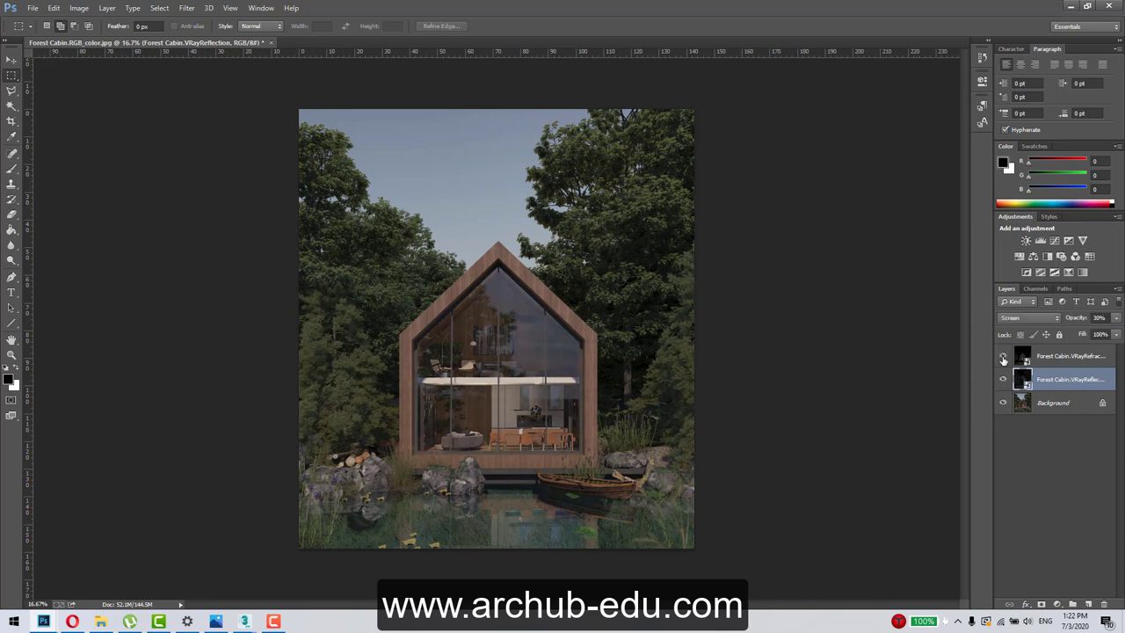
click(1004, 359)
click(1003, 359)
click(1003, 358)
click(1004, 380)
click(1004, 379)
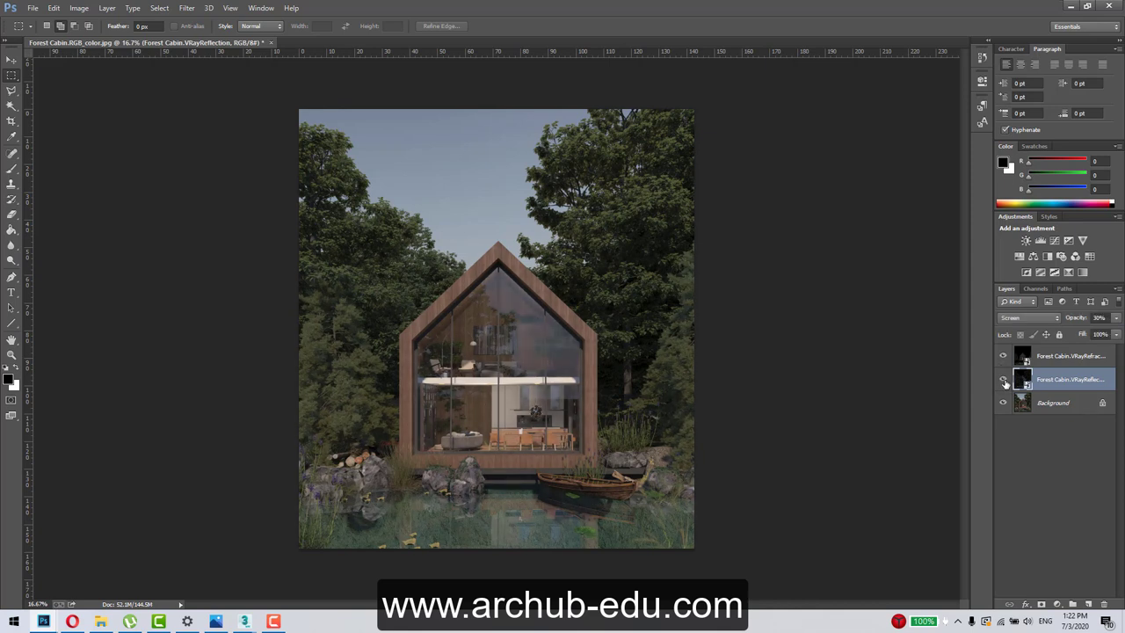
click(1003, 380)
click(1004, 379)
click(1004, 380)
click(1004, 379)
Place the VRayExtraTex_Map_#1 pass as a layer and set it to Multiply.
click(102, 622)
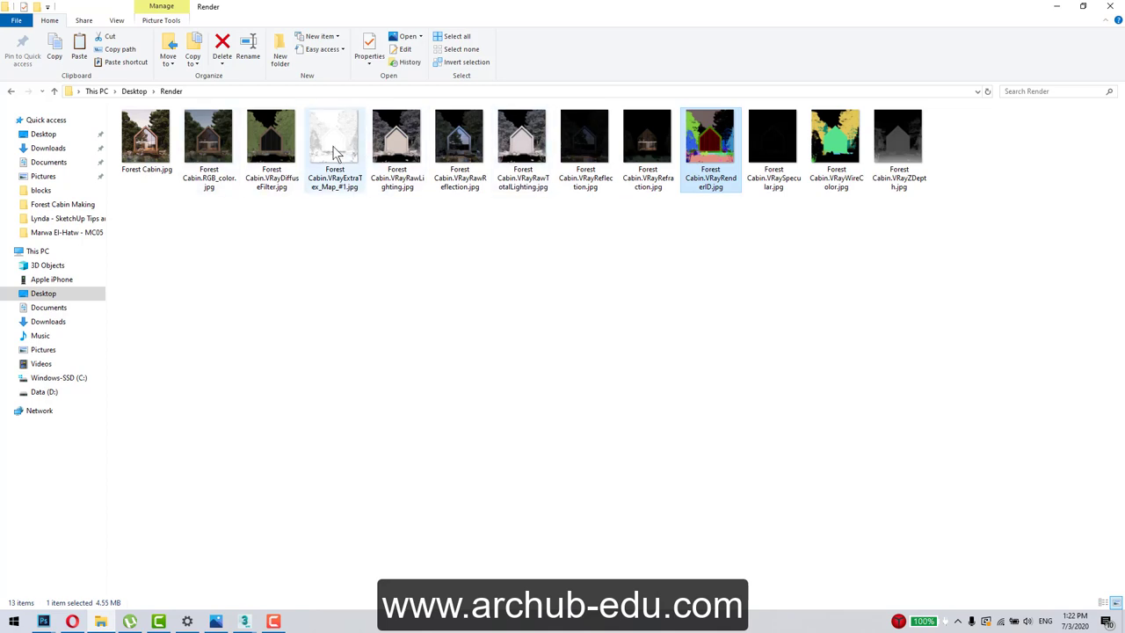
mouse_move(332, 150)
mouse_down()
mouse_move(152, 596)
mouse_move(58, 587)
mouse_move(434, 325)
mouse_up()
key(Return)
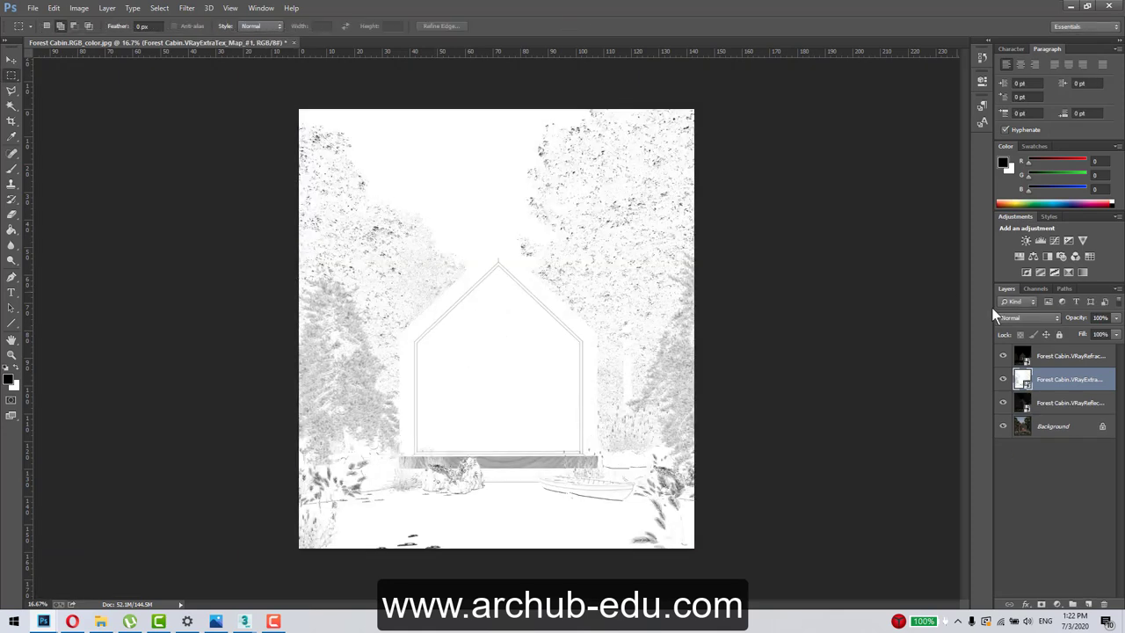
click(1029, 317)
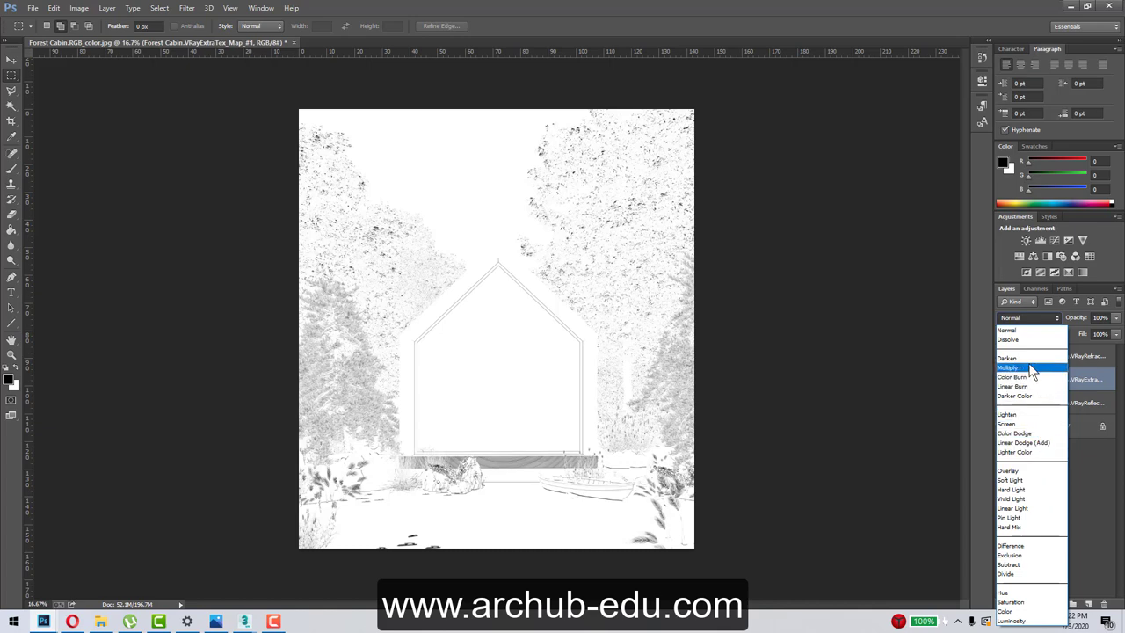
click(1010, 367)
Toggle the ExtraTex layer's visibility to compare the Multiply effect, leaving it shown.
click(1003, 378)
click(1003, 378)
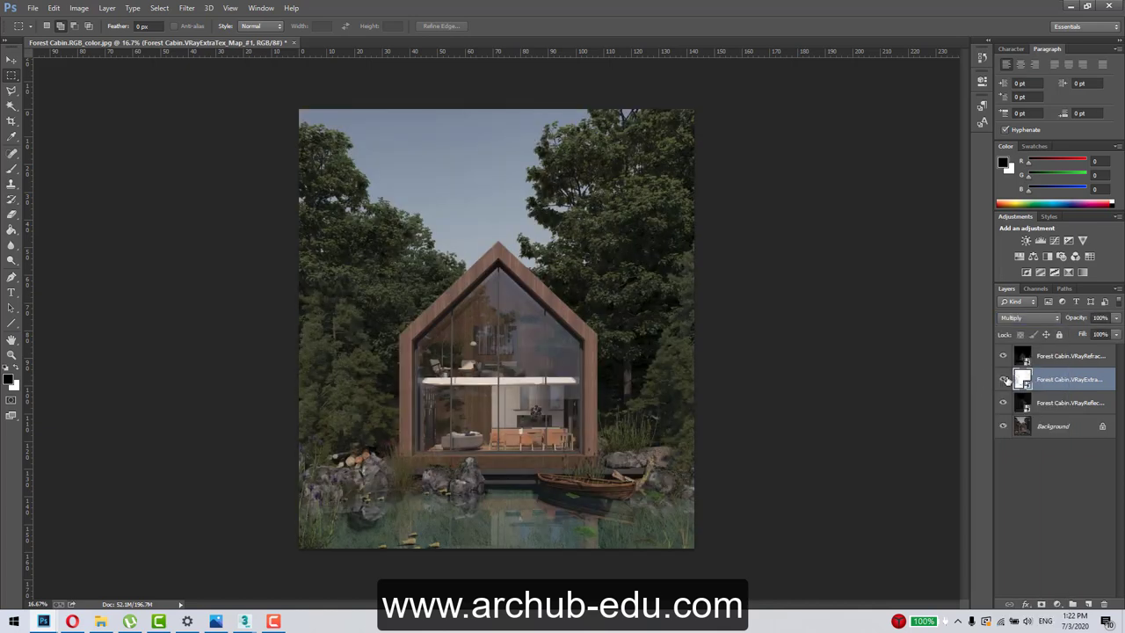
click(1003, 378)
click(1004, 378)
click(1006, 379)
click(1003, 379)
click(1002, 378)
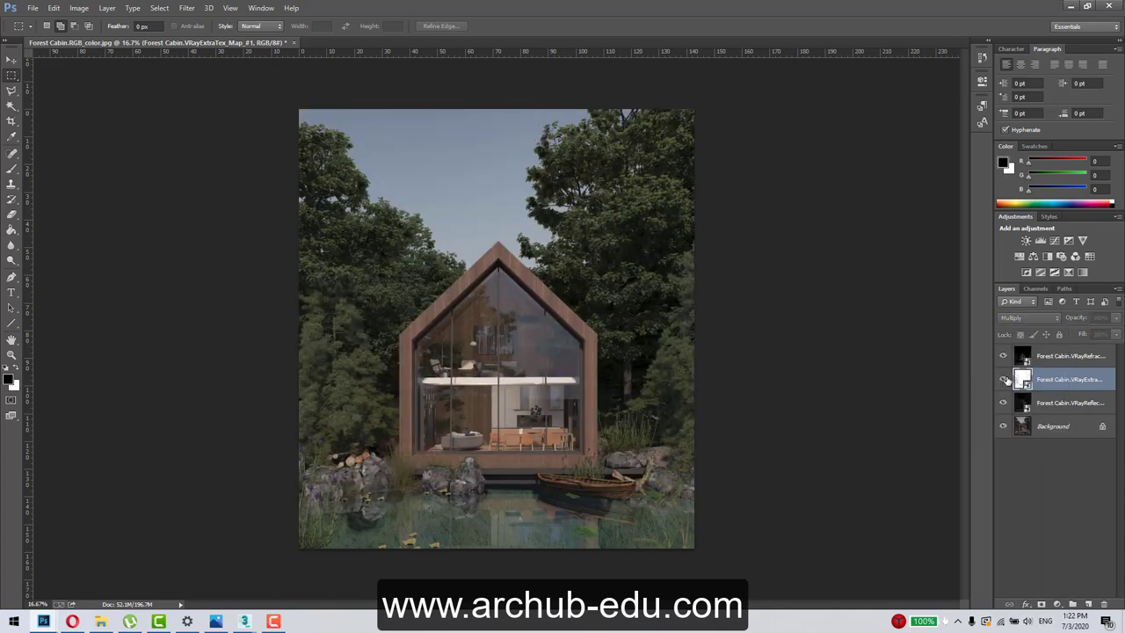
click(1003, 379)
click(1003, 378)
click(1002, 380)
Set the ExtraTex layer's opacity to 50%.
click(1116, 317)
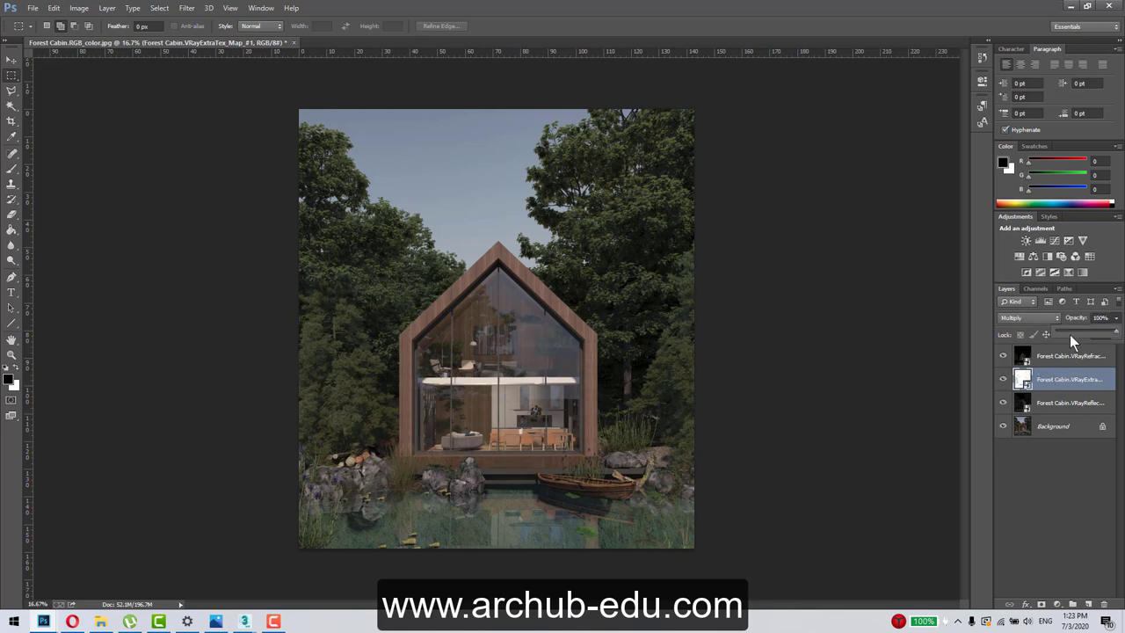
drag(1084, 329, 1077, 329)
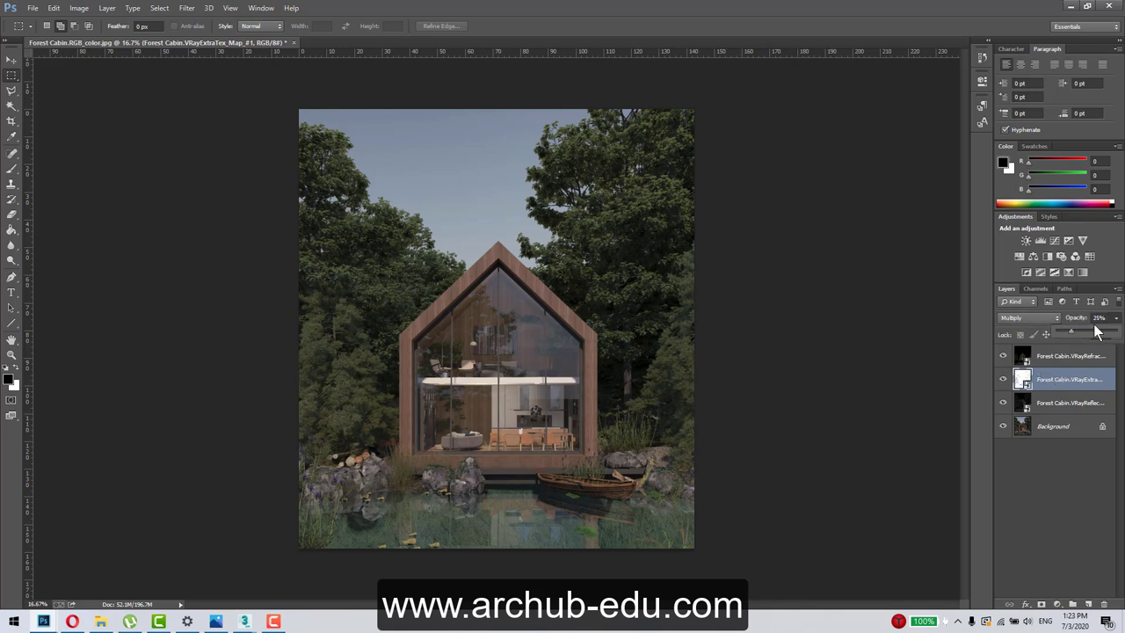
click(1116, 318)
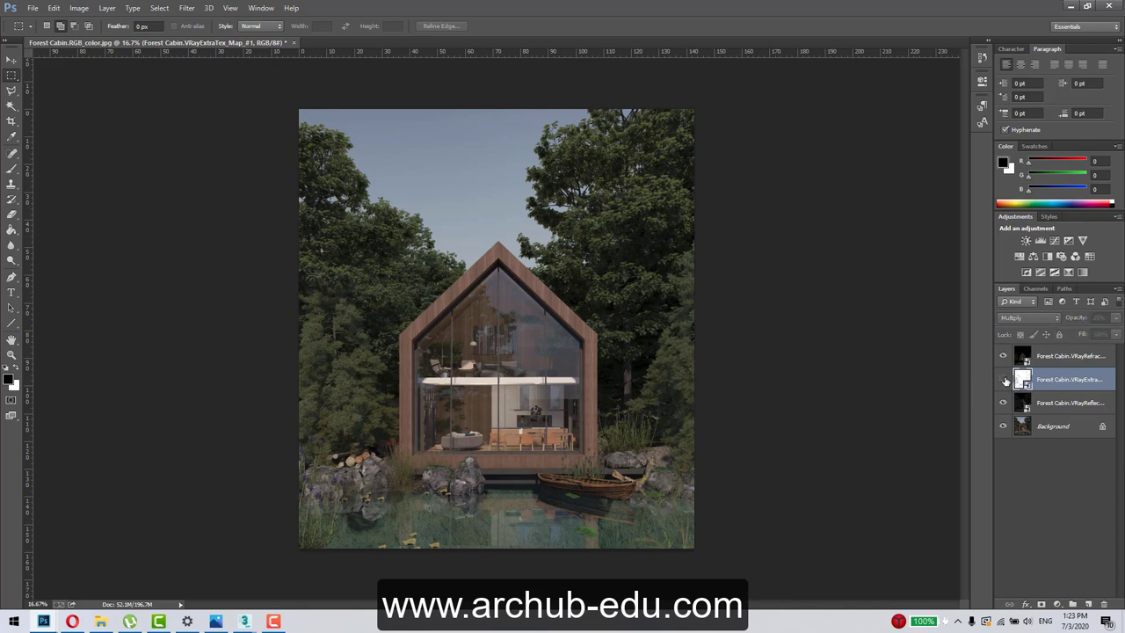
click(1116, 319)
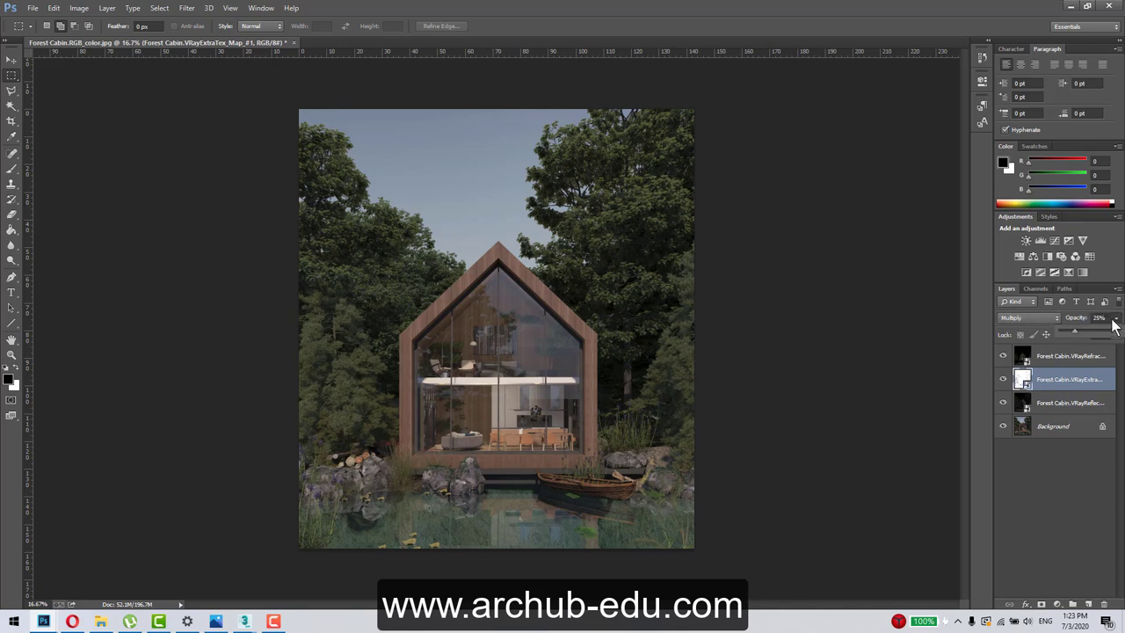
click(1107, 318)
text(50)
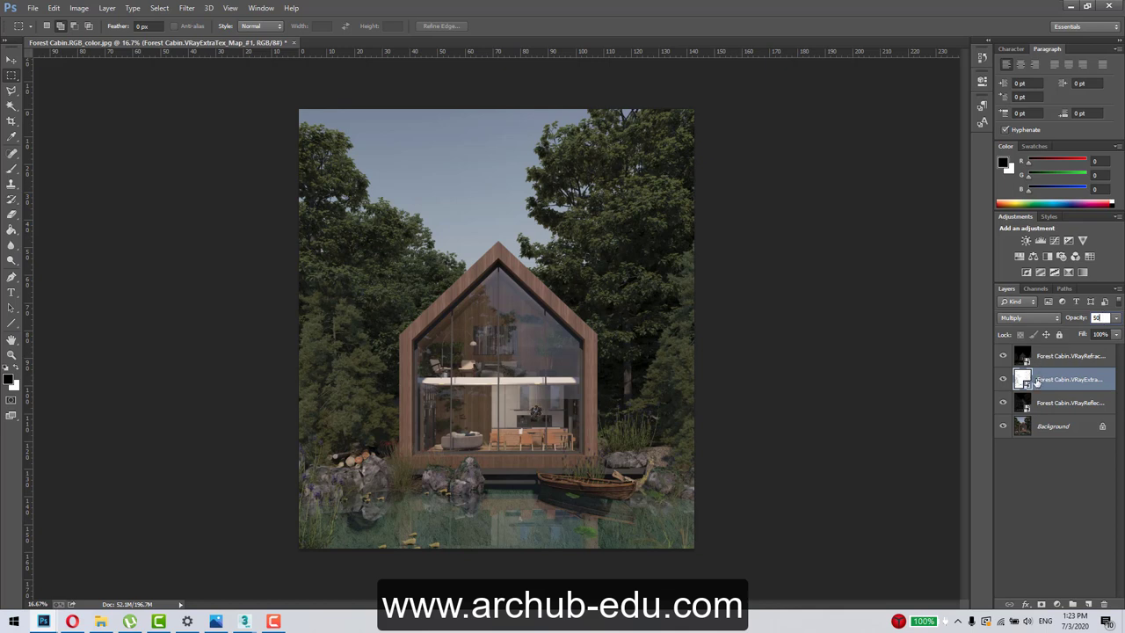
Compare the image with and without ExtraTex, ending with the layer hidden.
click(1003, 380)
click(1003, 379)
click(1003, 380)
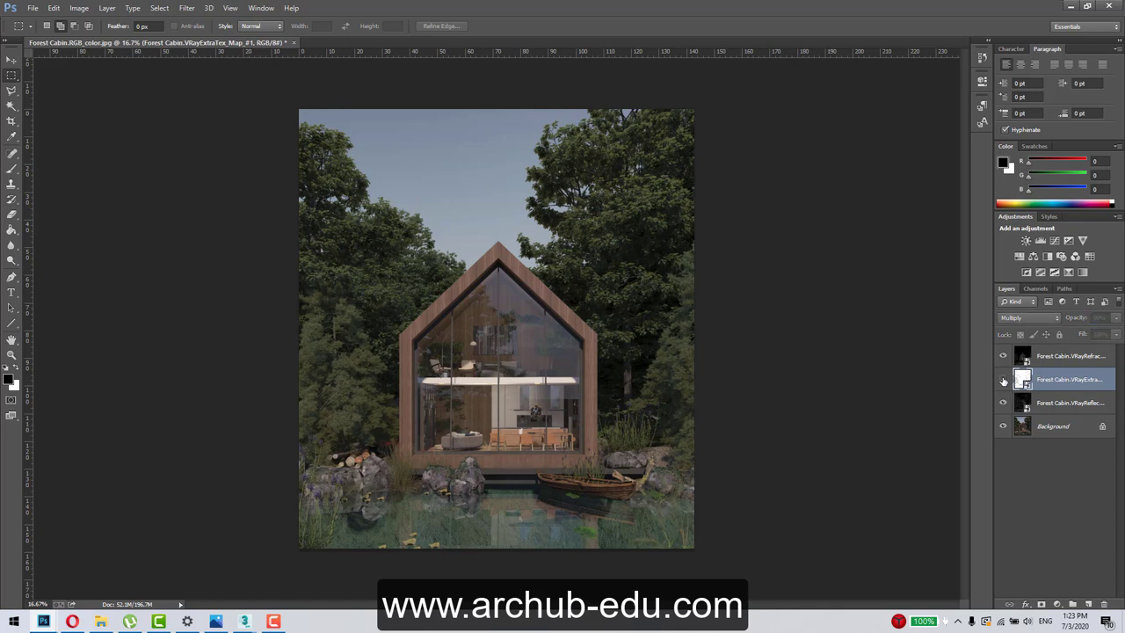
click(1002, 379)
click(1002, 380)
click(1002, 380)
click(1003, 380)
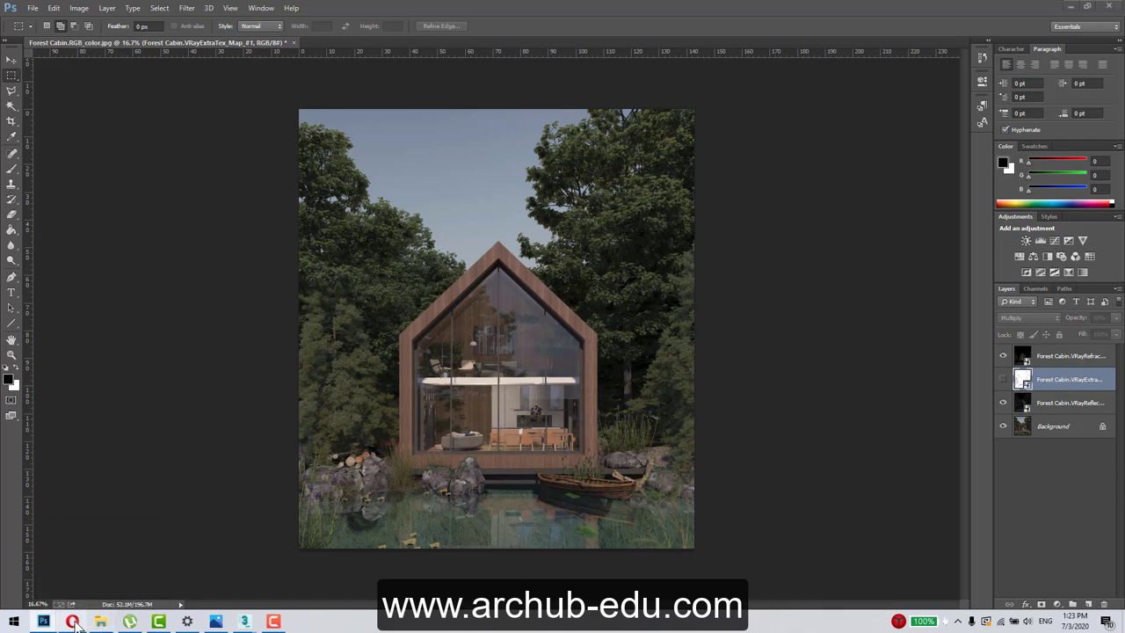
Search Google Images for "dirt map png".
click(72, 621)
text(dir)
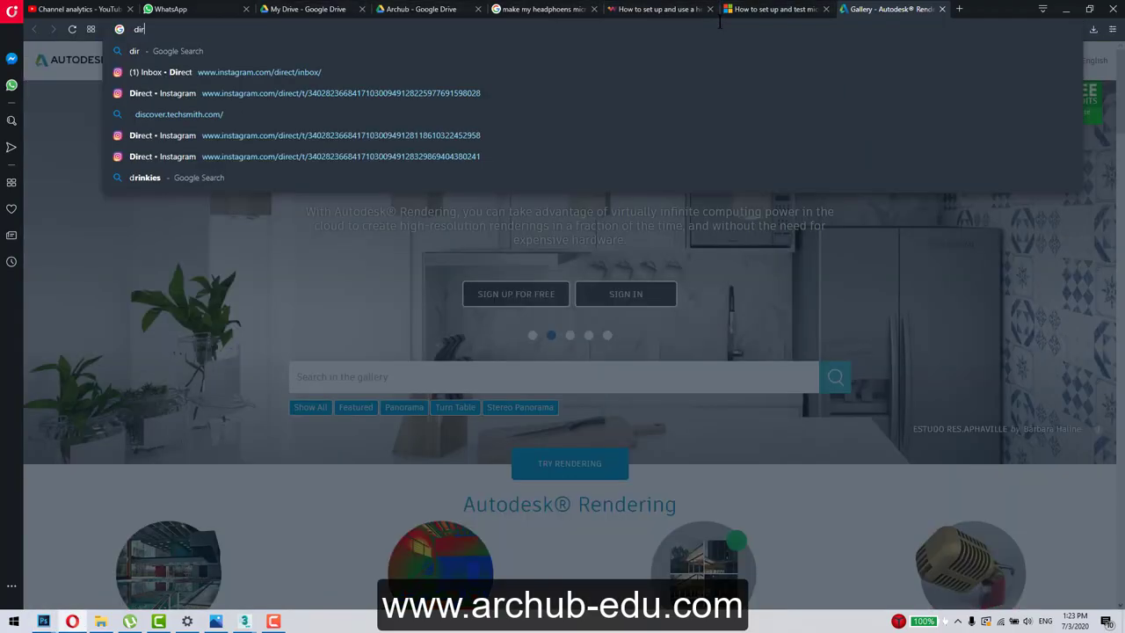
text(t map)
key(Return)
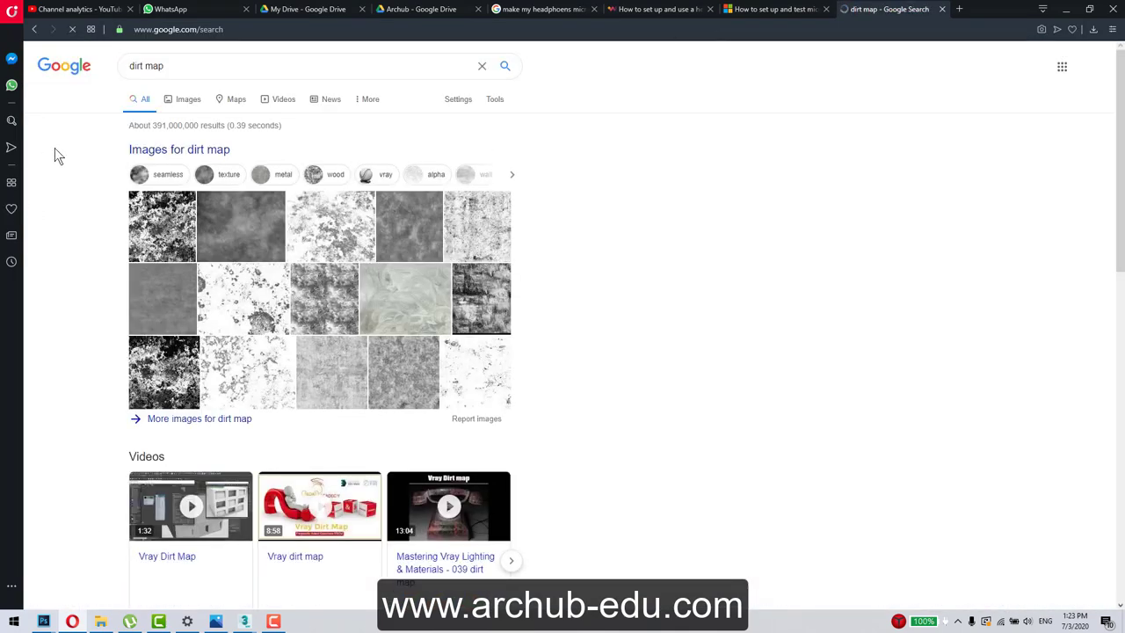
click(173, 61)
text(png)
key(Return)
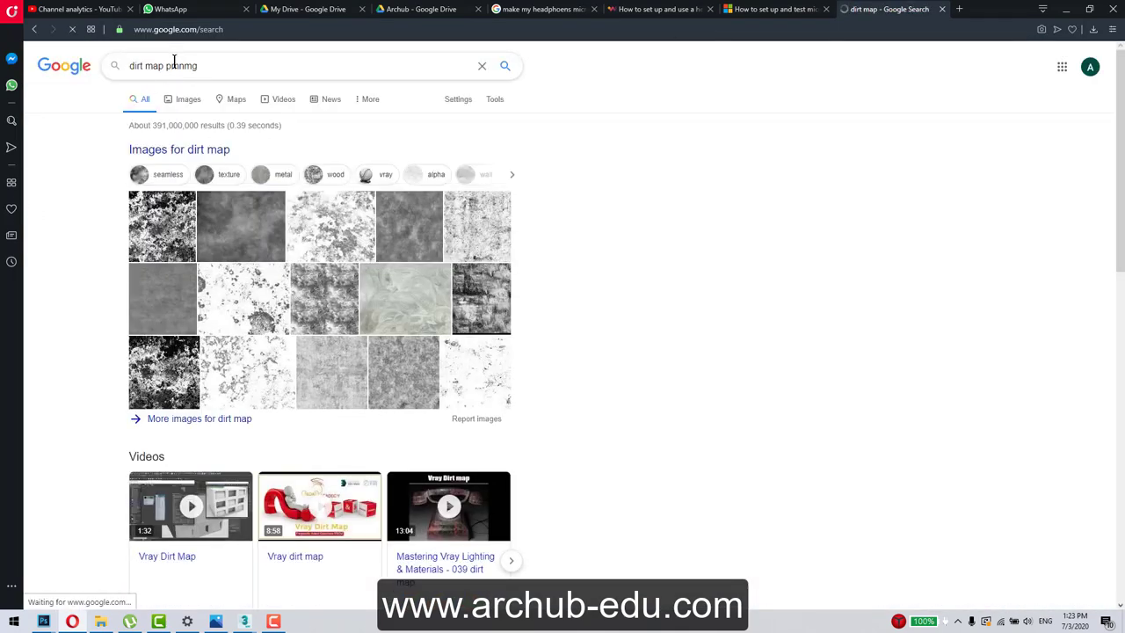
click(262, 72)
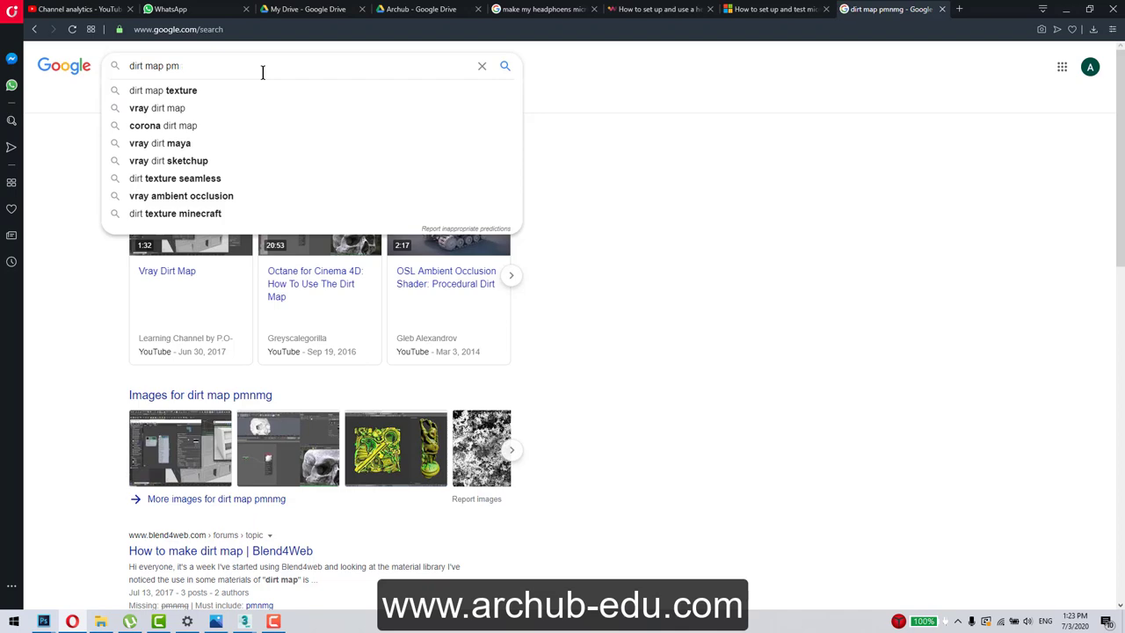
key(BackSpace)
text(ng)
key(Return)
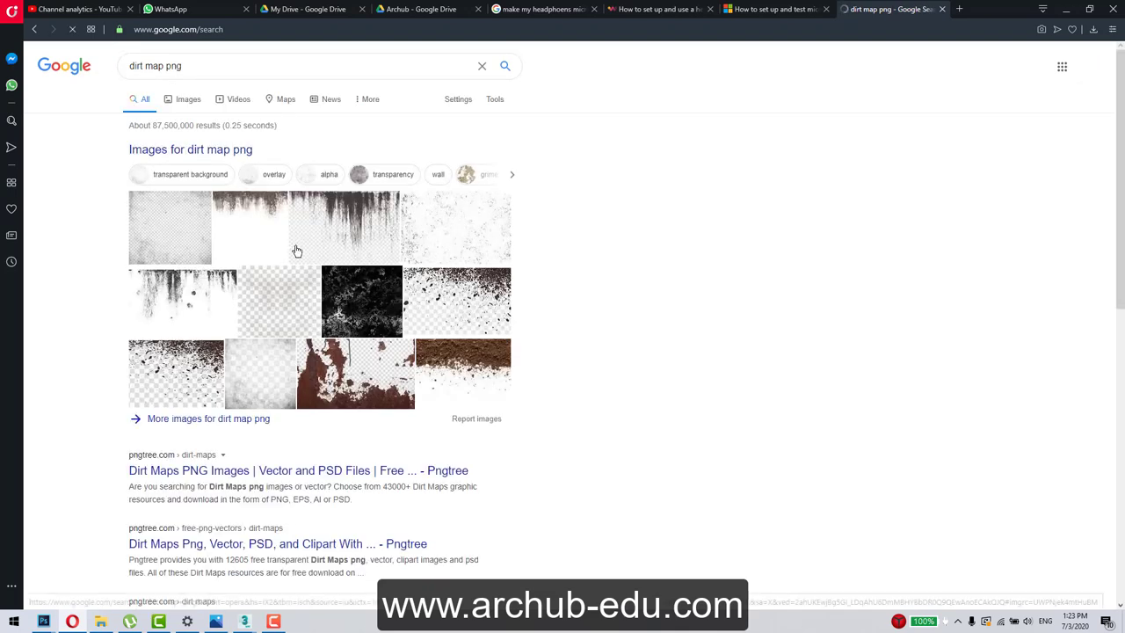
click(384, 255)
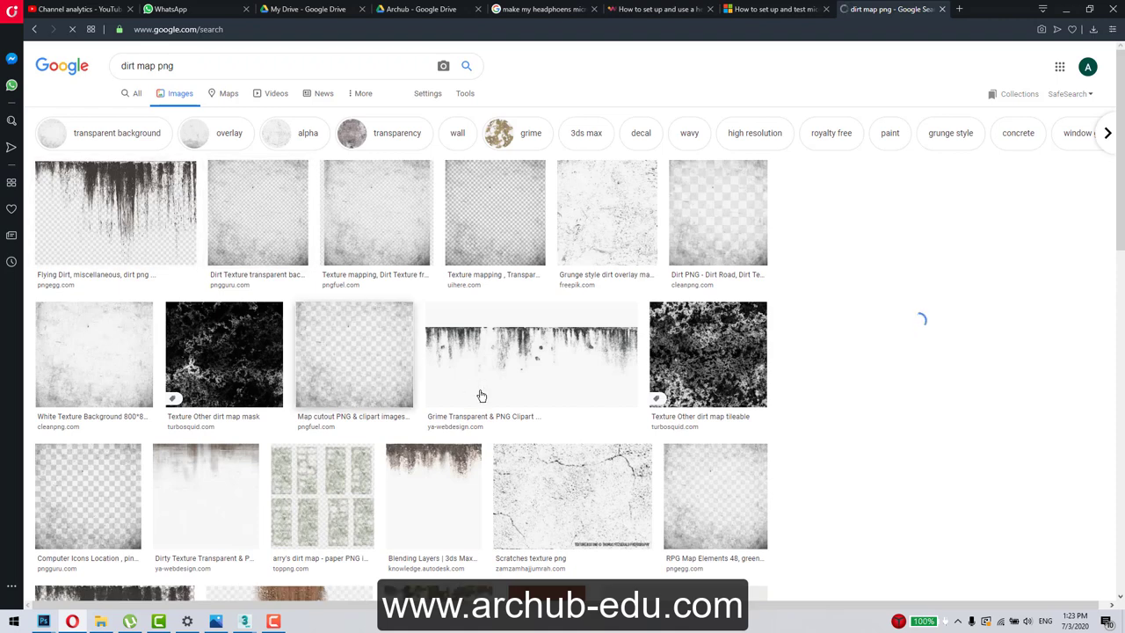
Save the dirty texture image to the Desktop as dirt-texture-png-4.png.
click(262, 241)
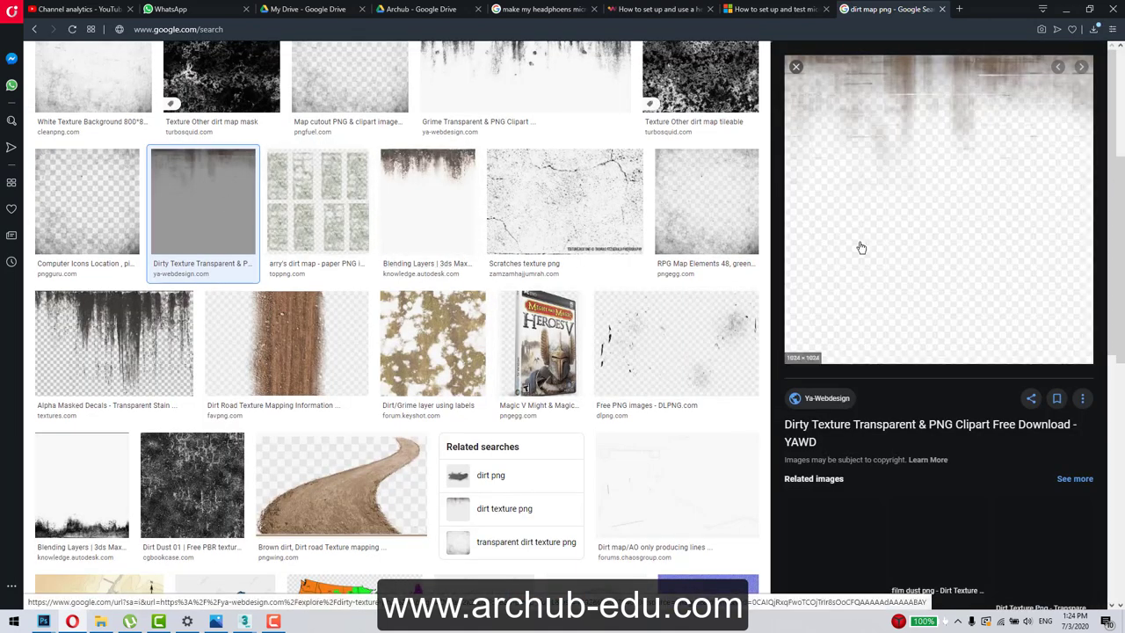
right_click(861, 244)
click(896, 352)
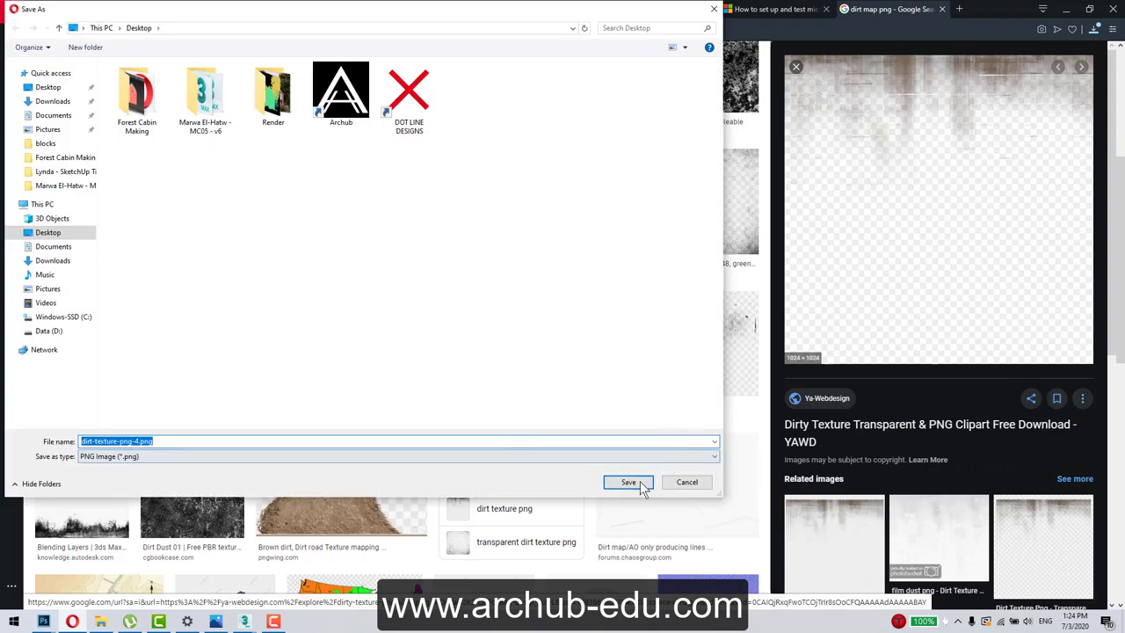
click(628, 482)
mouse_move(43, 621)
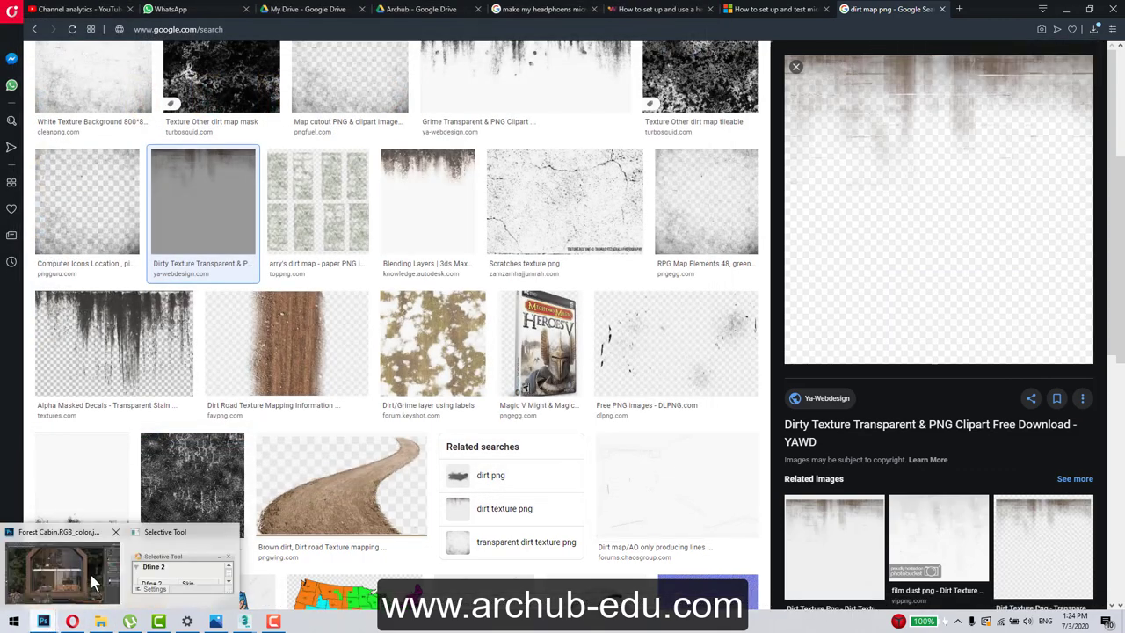
Drag dirt-texture-png-4.png from the Desktop folder onto the Photoshop cabin render.
click(93, 581)
click(934, 428)
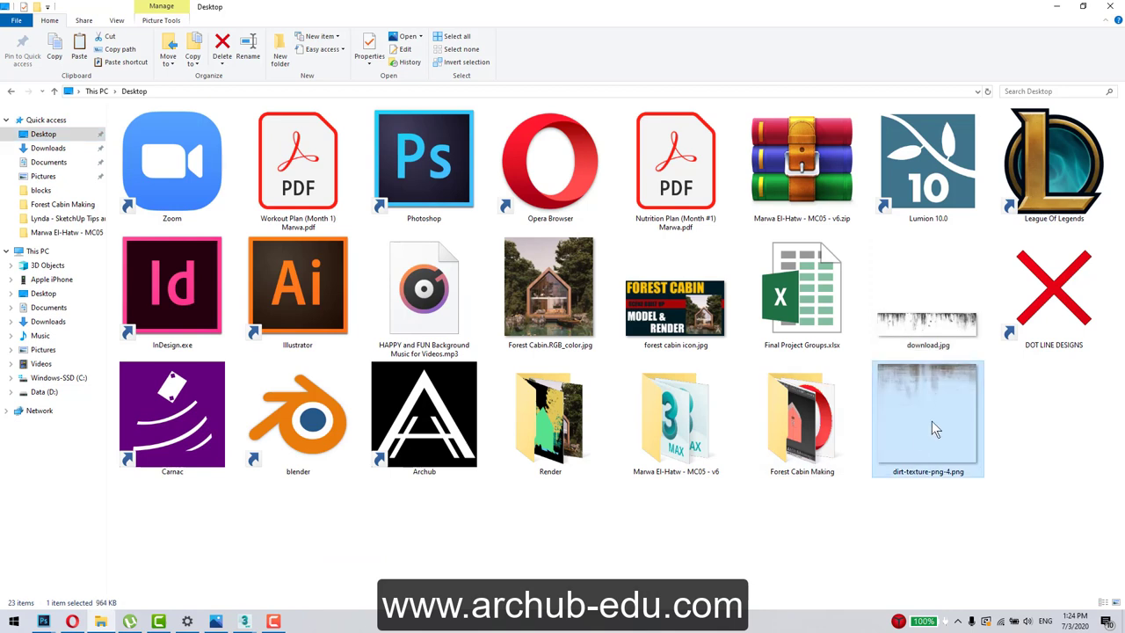
drag(931, 421, 51, 624)
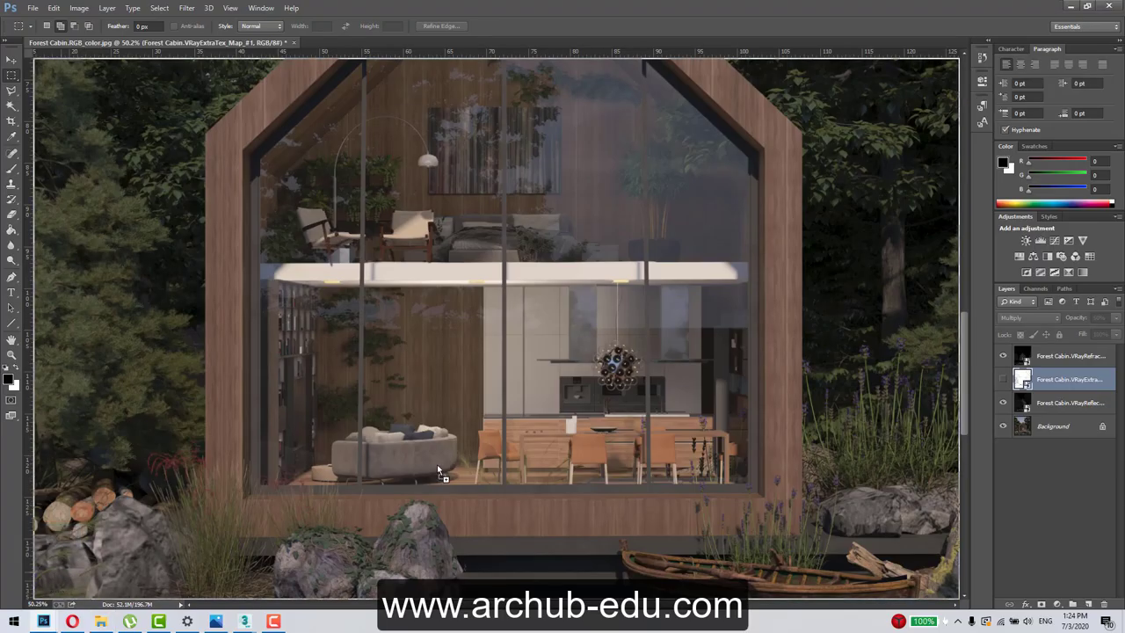
mouse_move(51, 624)
mouse_down()
mouse_move(546, 335)
mouse_move(600, 500)
mouse_up()
Scale the dirt texture to 80% and position it over the rocks below the cabin.
scroll(546, 331, down, 1)
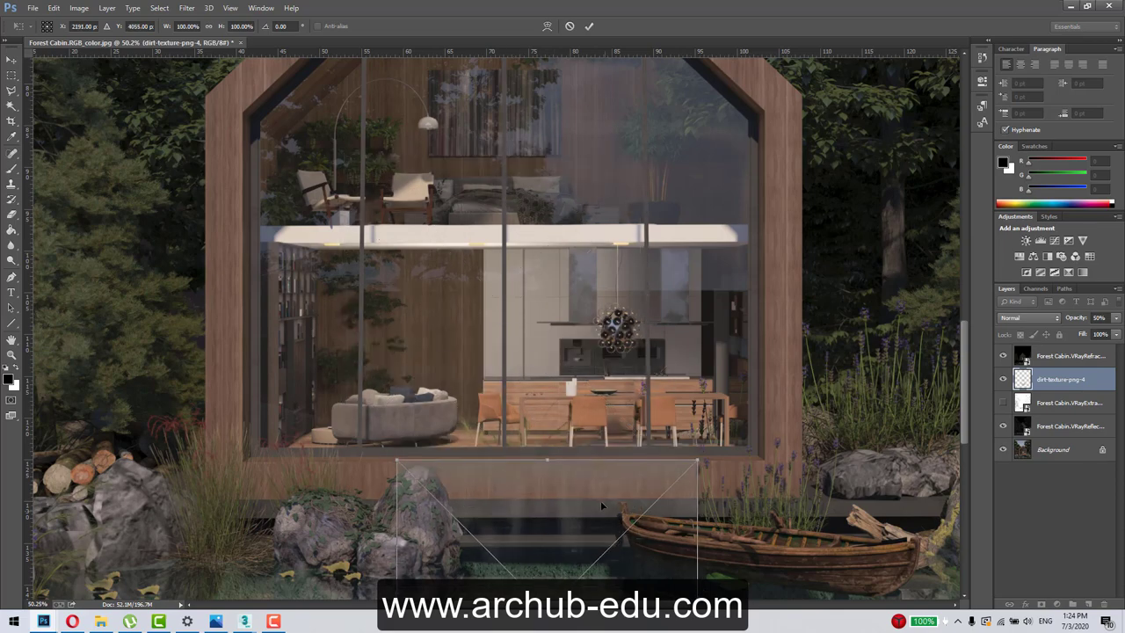
scroll(600, 500, down, 1)
scroll(590, 469, down, 3)
scroll(590, 469, down, 1)
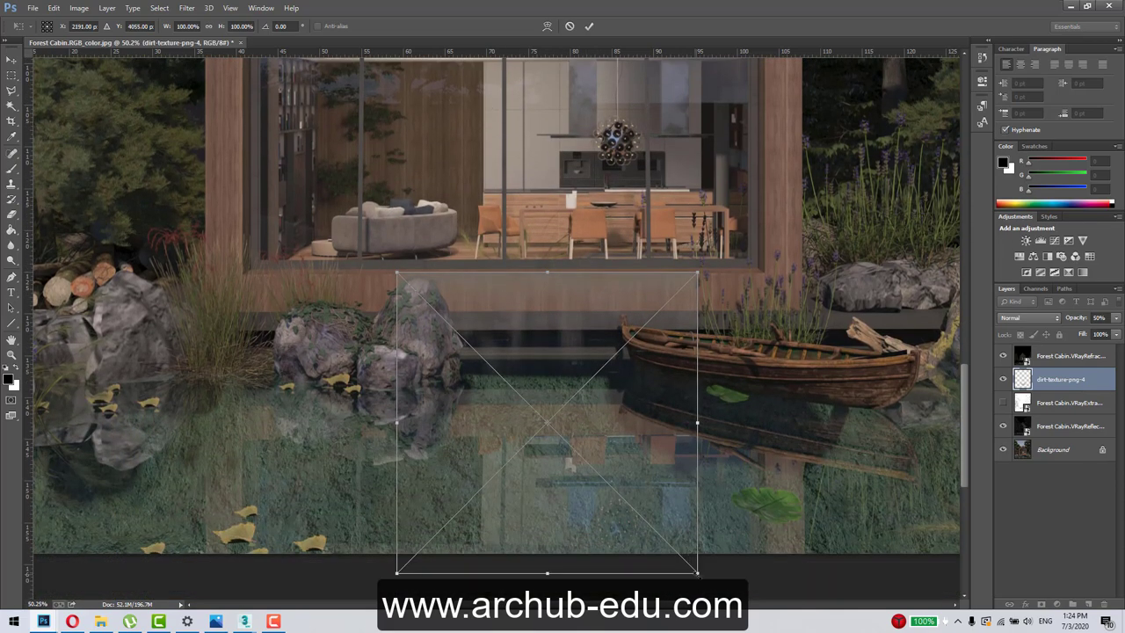
shift+drag(698, 573, 636, 512)
drag(587, 458, 428, 450)
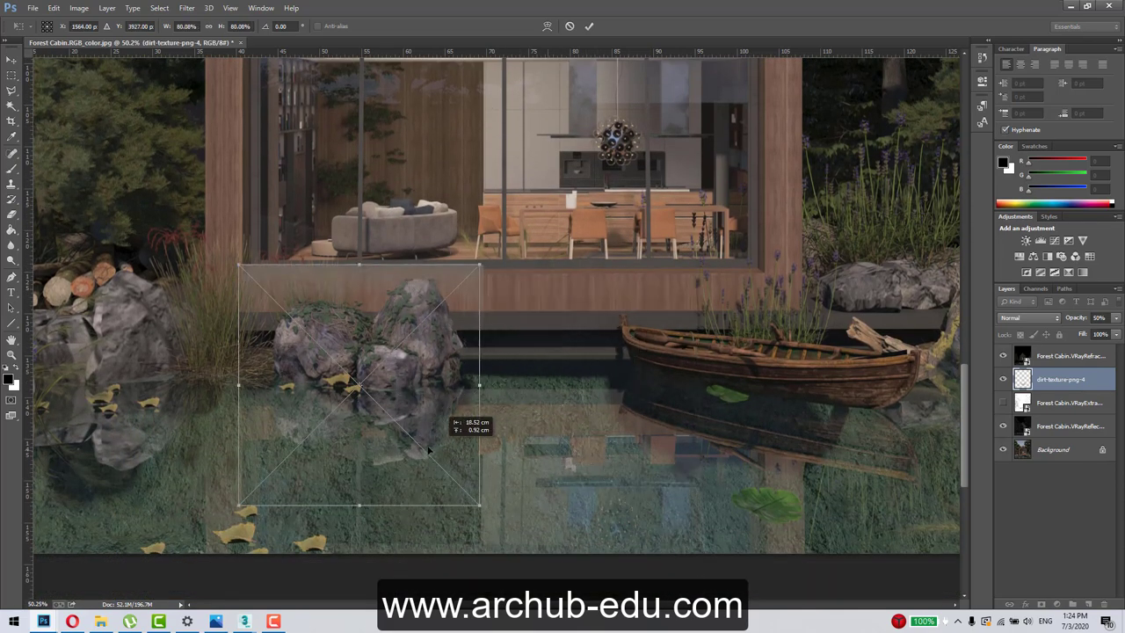
key(Return)
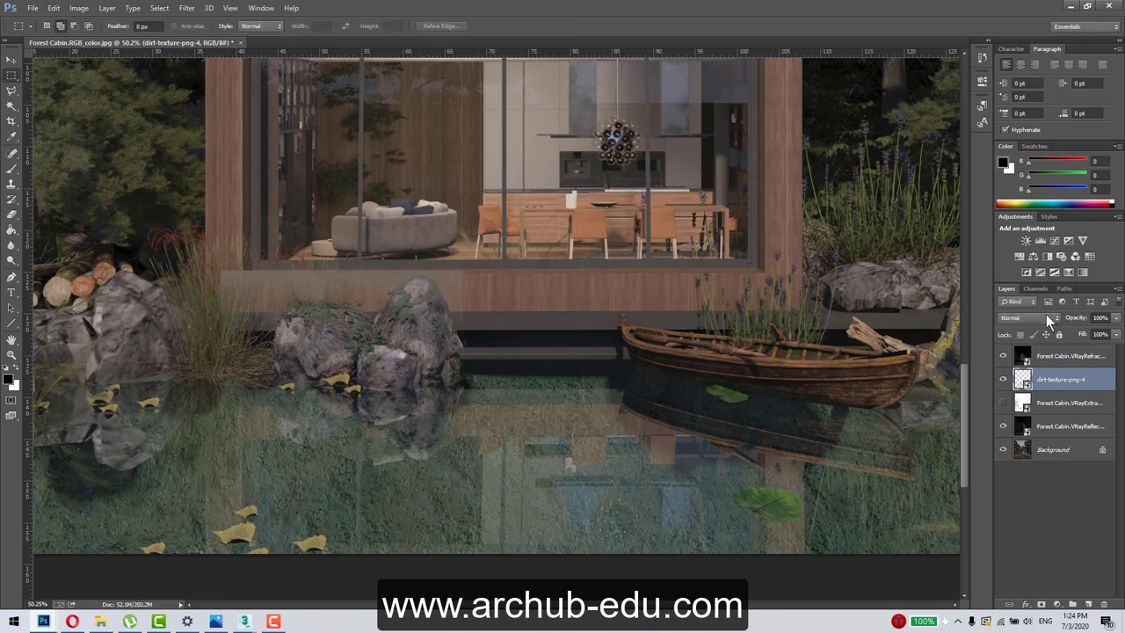
Set the dirt texture layer's blend mode to Overlay.
click(1045, 316)
click(1005, 373)
key(Down)
key(Down)
key(Down)
key(Down)
key(Down)
key(Down)
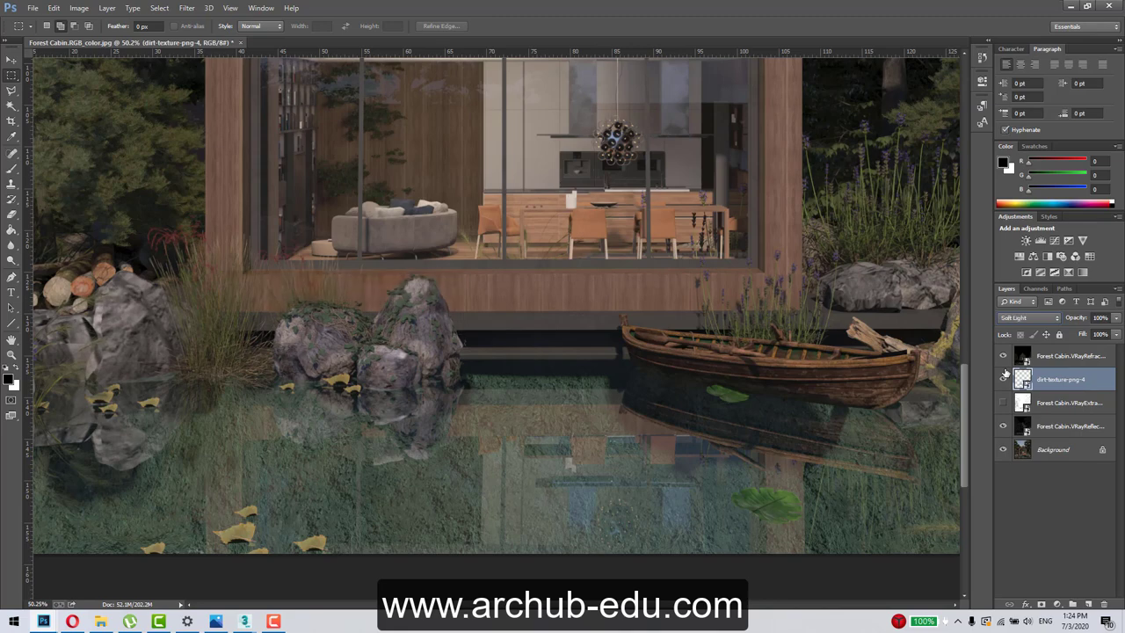
Move the dirt layer above the render passes and Alt-drag duplicate copies of the texture.
click(11, 59)
alt+drag(537, 289, 556, 297)
key(ctrl+z)
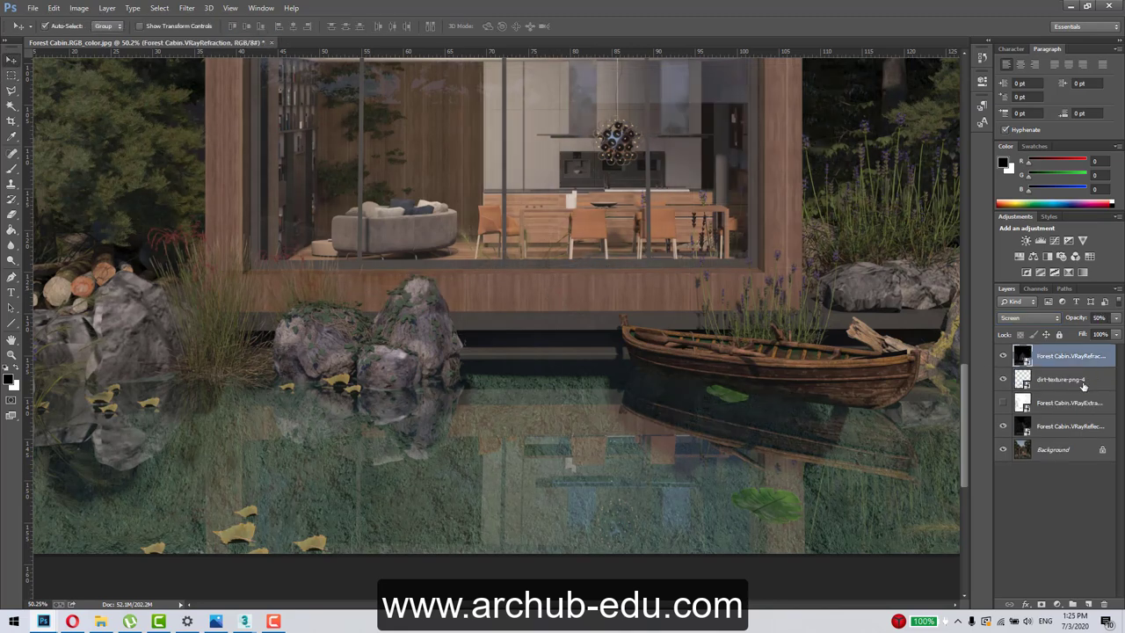
drag(1070, 384, 1068, 351)
drag(454, 288, 729, 278)
alt+scroll(684, 356, down, 5)
alt+scroll(654, 398, up, 2)
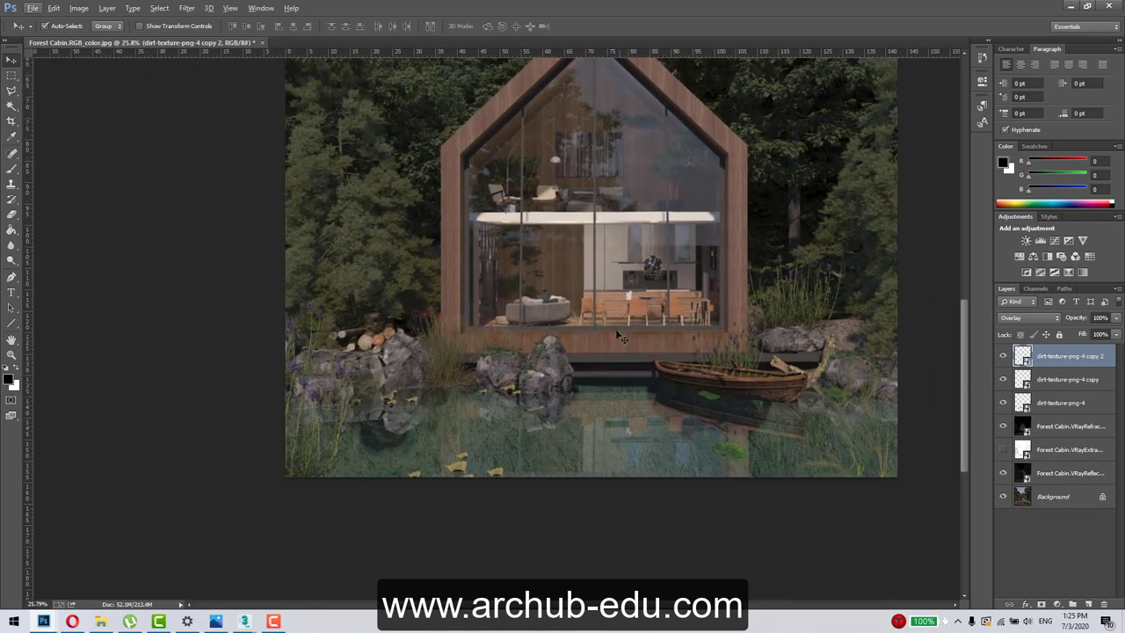
alt+drag(665, 169, 661, 187)
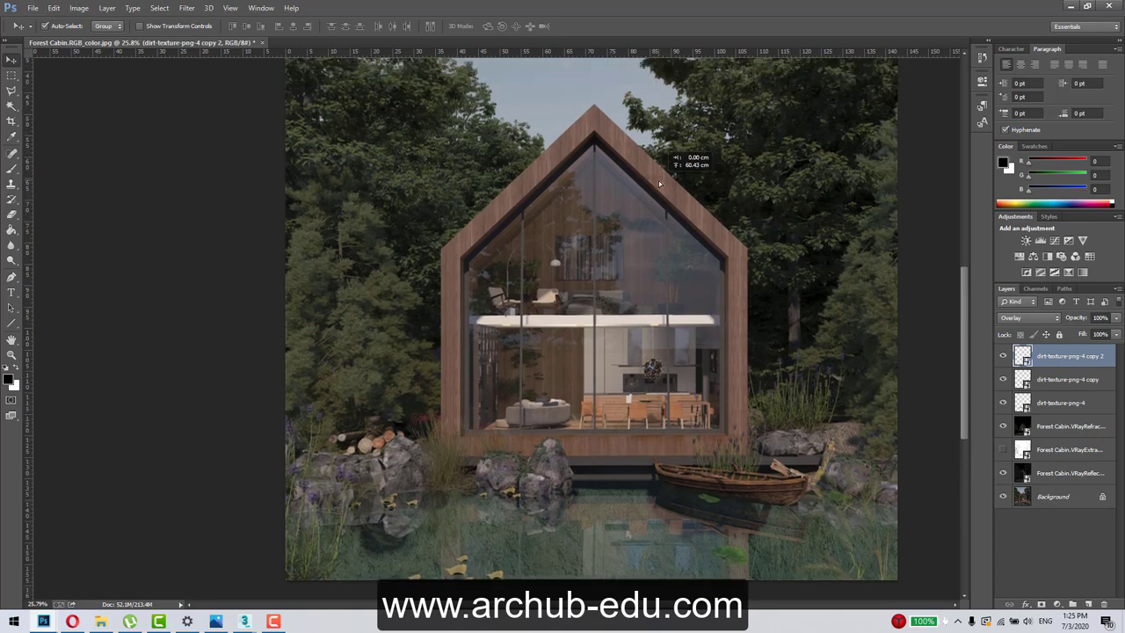
Rotate a texture copy to −135° and move it toward the gable.
key(ctrl+t)
mouse_move(755, 176)
shift+mouse_down()
mouse_move(665, 258)
mouse_move(729, 186)
shift+mouse_up()
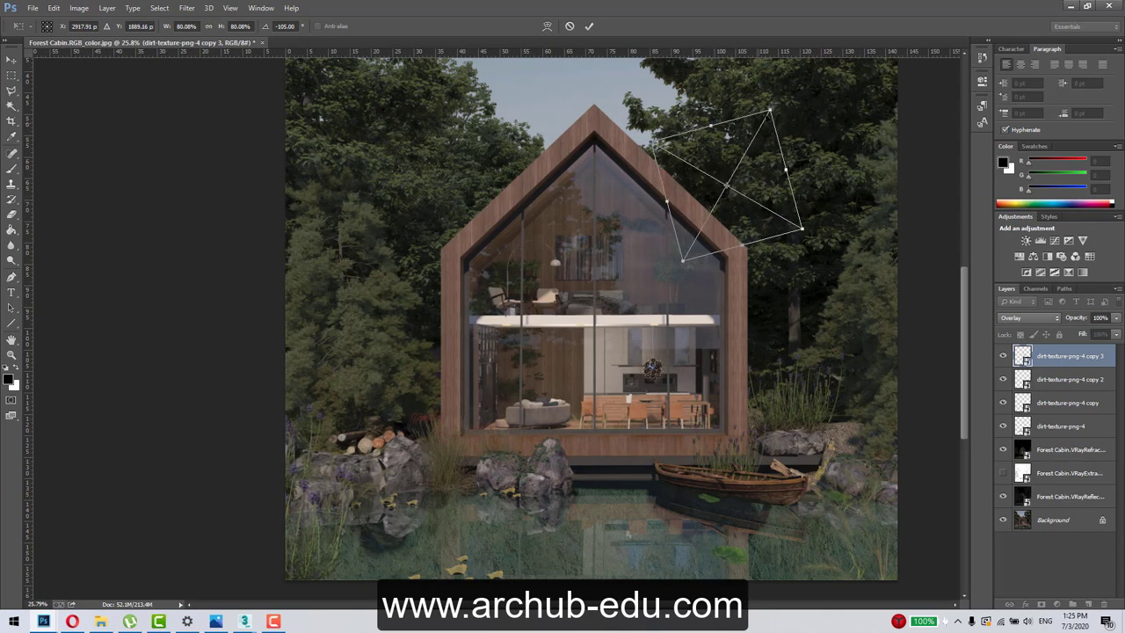
mouse_move(760, 99)
shift+mouse_down()
mouse_move(773, 83)
mouse_move(749, 74)
shift+mouse_up()
drag(730, 203, 730, 189)
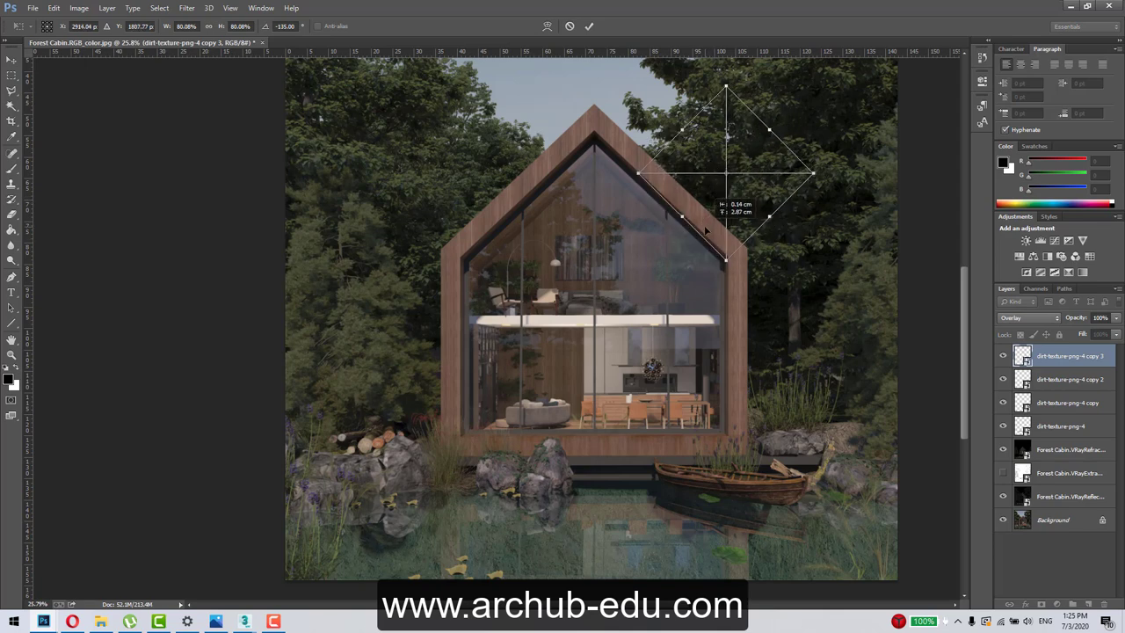
key(Return)
Stamp all visible layers into a new merged Layer 1 with Ctrl+Alt+Shift+E.
alt+scroll(703, 221, up, 2)
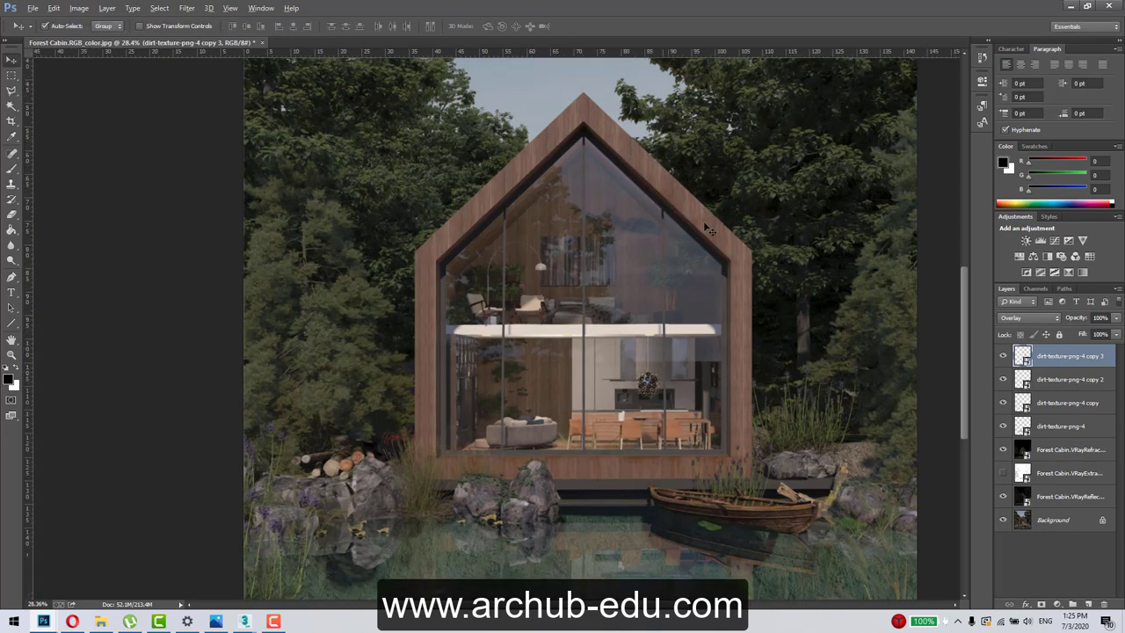
alt+scroll(685, 246, up, 8)
alt+scroll(681, 228, down, 4)
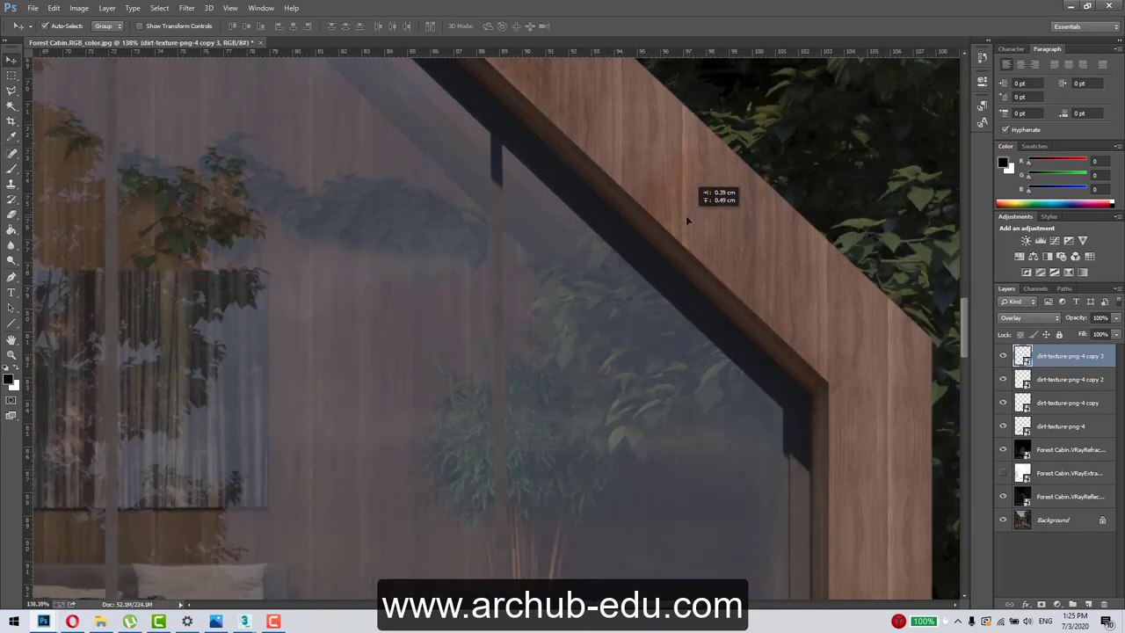
alt+scroll(675, 240, down, 3)
alt+scroll(615, 273, down, 2)
alt+scroll(545, 308, down, 2)
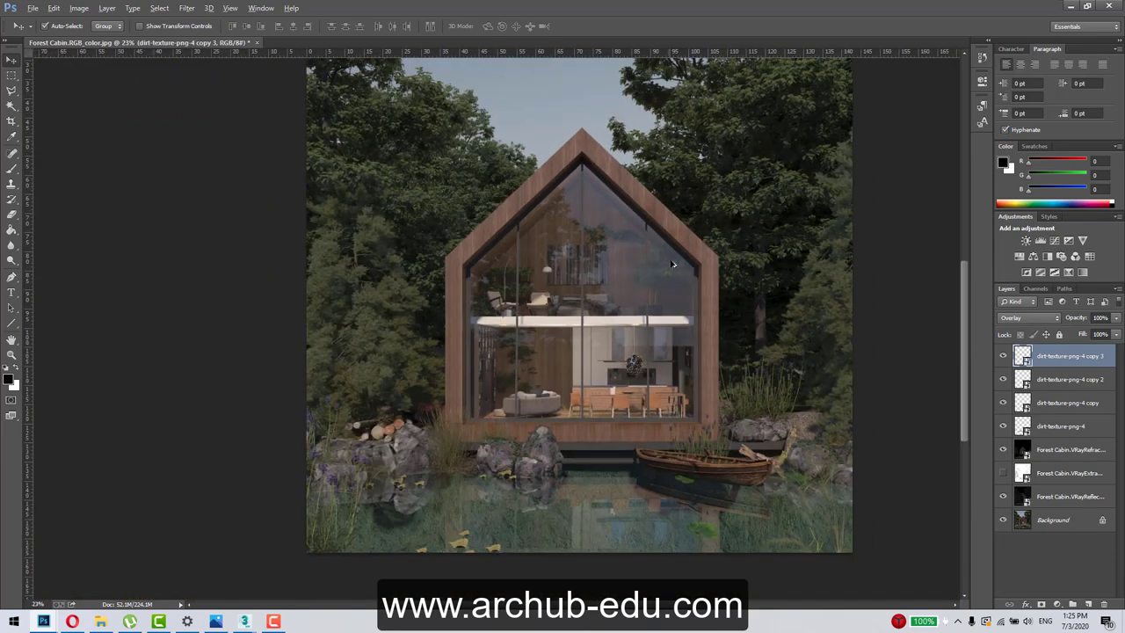
alt+scroll(474, 352, down, 1)
alt+scroll(390, 399, up, 2)
alt+scroll(389, 398, up, 1)
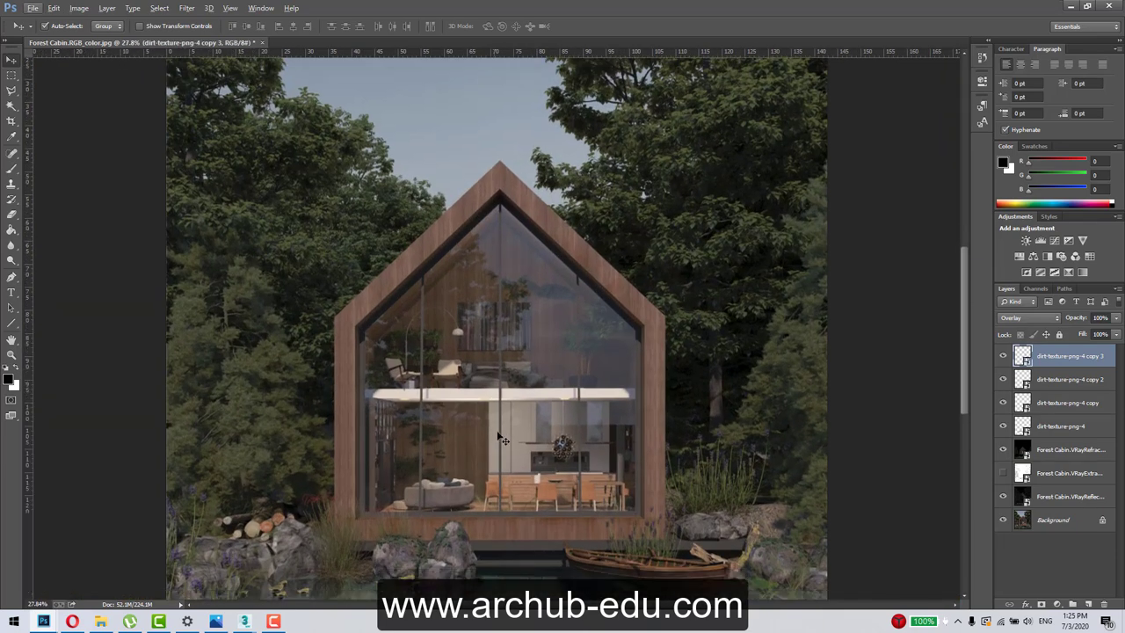
alt+scroll(413, 439, down, 2)
alt+scroll(435, 488, down, 1)
alt+scroll(443, 481, up, 2)
alt+scroll(459, 474, down, 1)
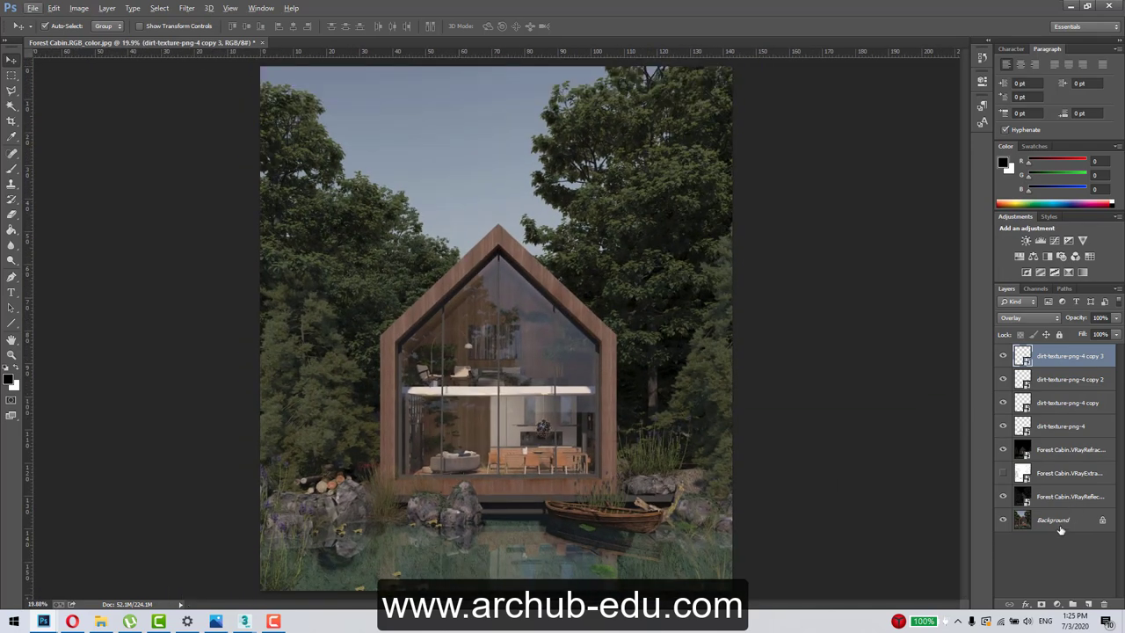
key(ctrl+shift+alt+e)
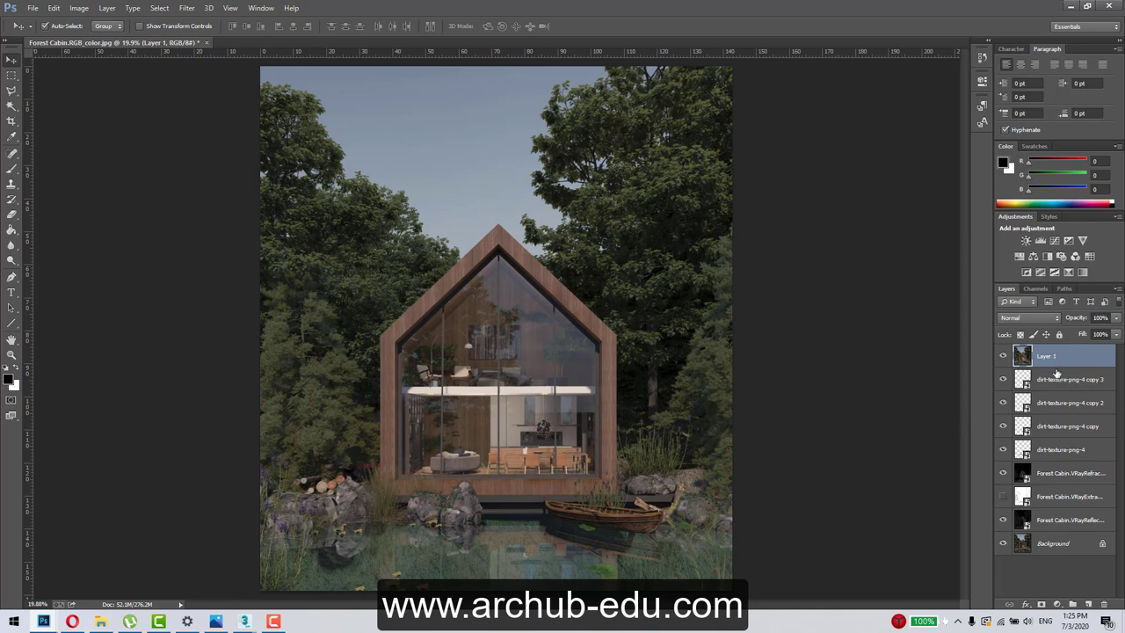
In Camera Raw Filter, set Temperature +8, Exposure +0.50, Highlights +58, Shadows +18, Whites +26.
click(179, 8)
click(221, 82)
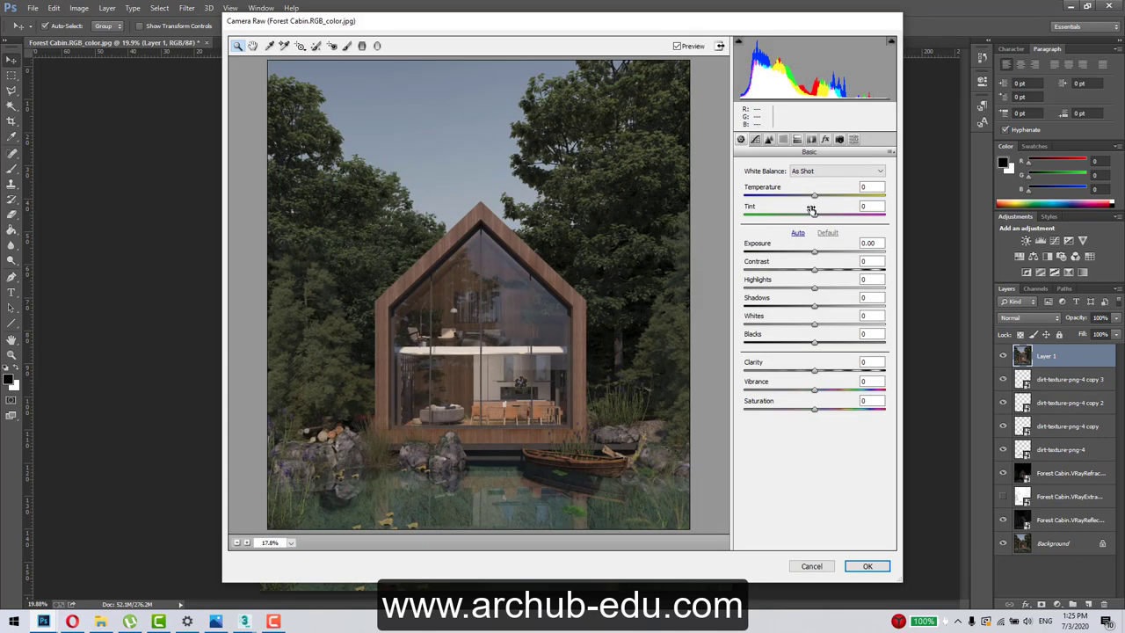
drag(818, 194, 809, 215)
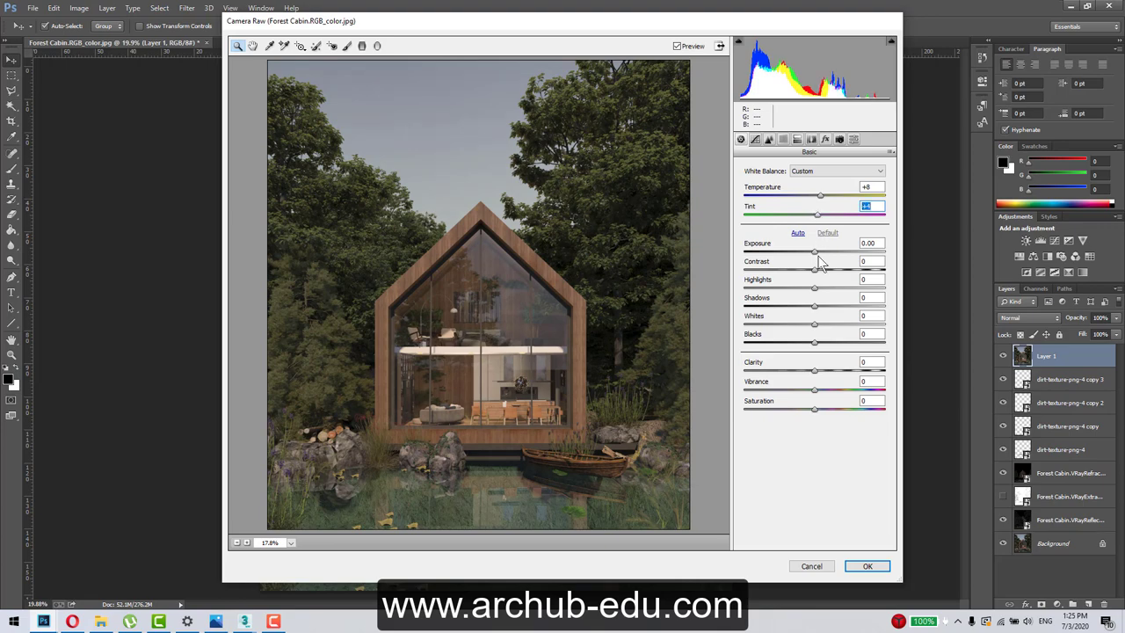
drag(816, 253, 811, 255)
click(816, 269)
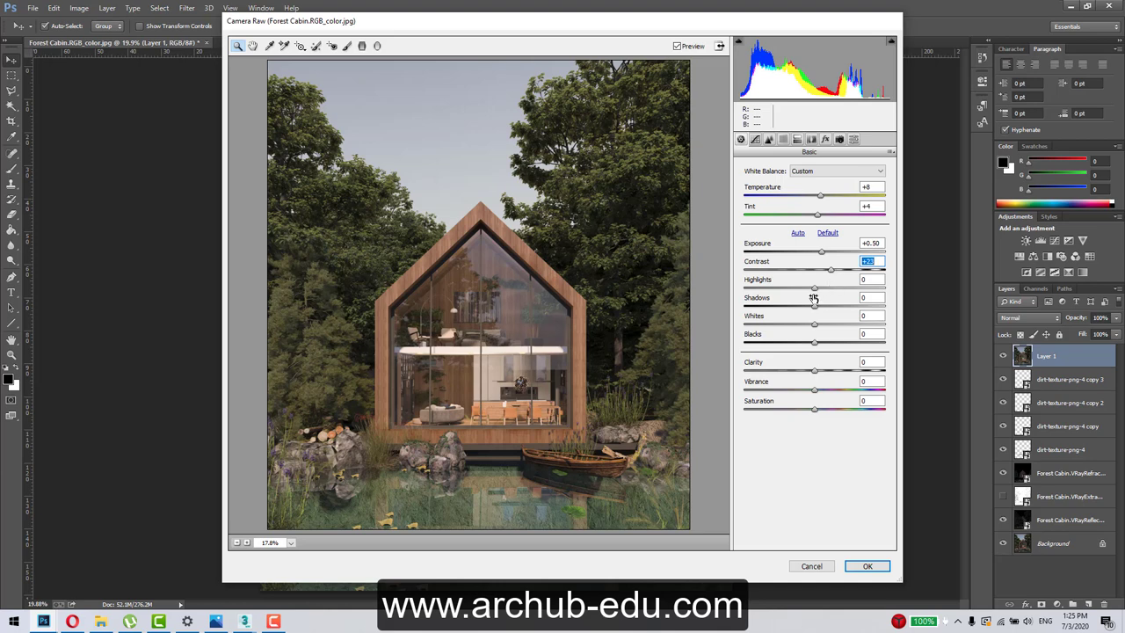
drag(814, 288, 857, 299)
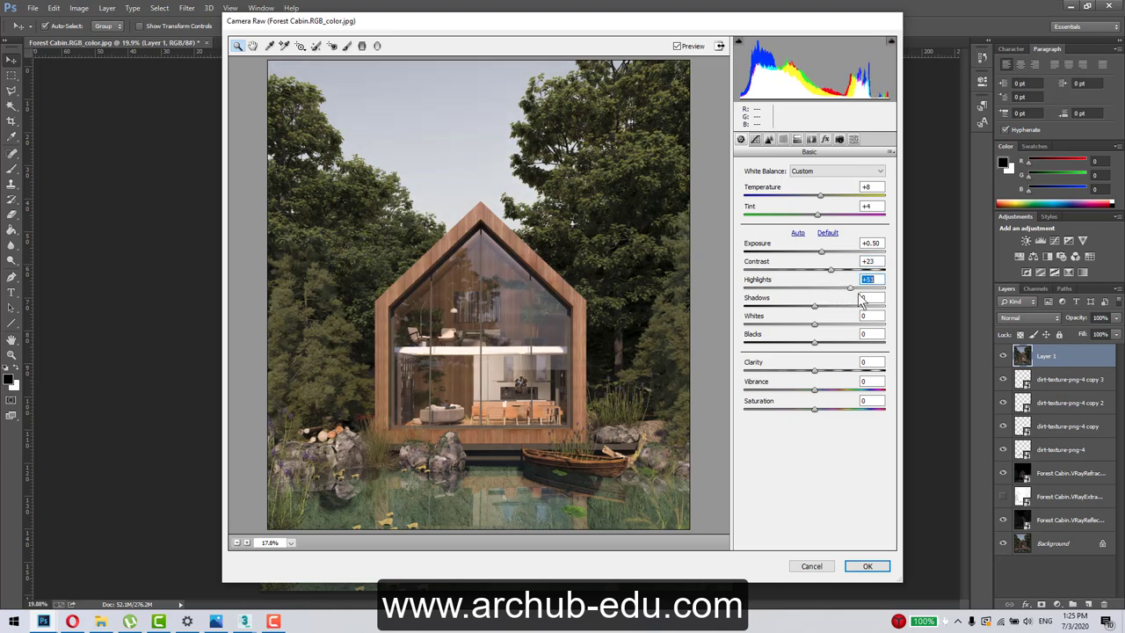
drag(814, 308, 827, 309)
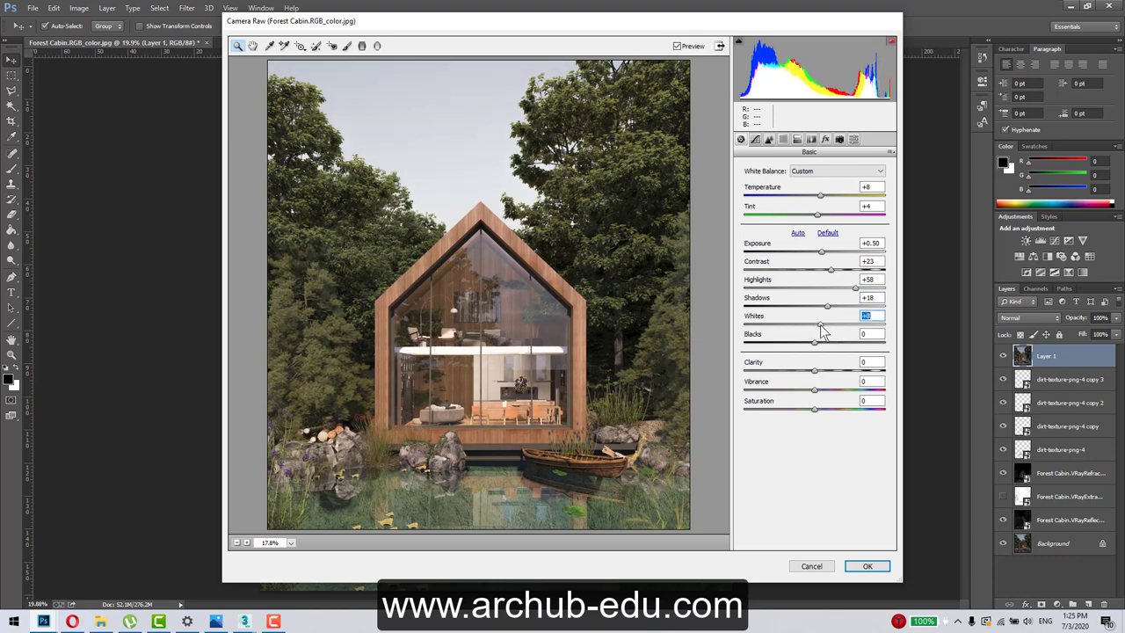
mouse_move(814, 325)
mouse_down()
mouse_move(833, 325)
mouse_move(817, 344)
mouse_move(834, 370)
mouse_up()
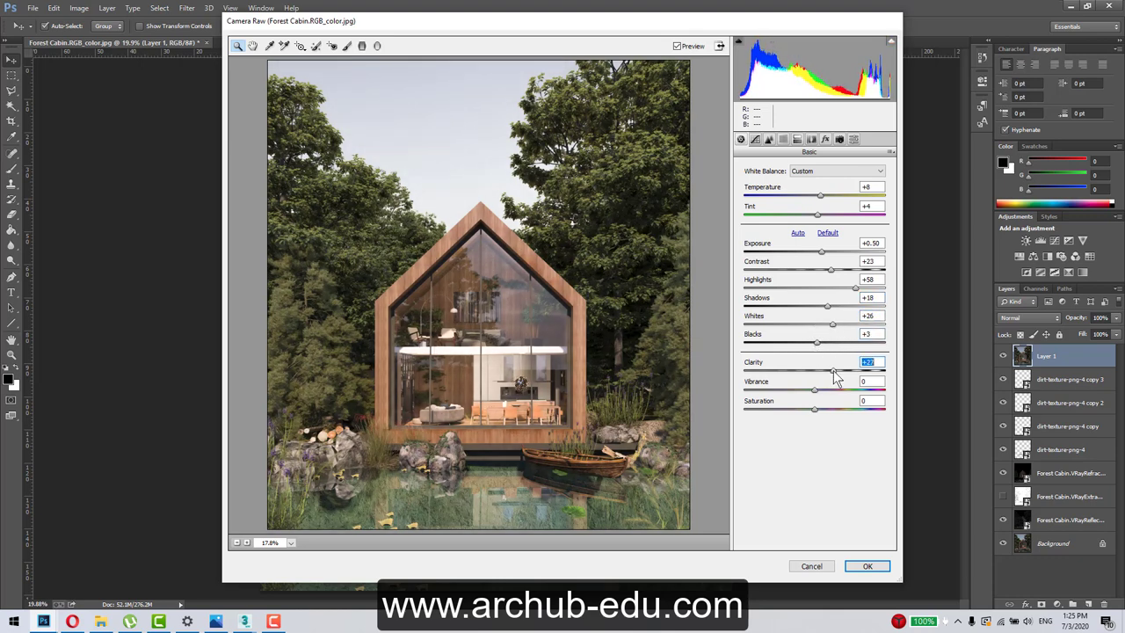
Add about 20 Detail sharpening and apply the Camera Raw grade to Layer 1.
click(768, 140)
drag(771, 188, 775, 187)
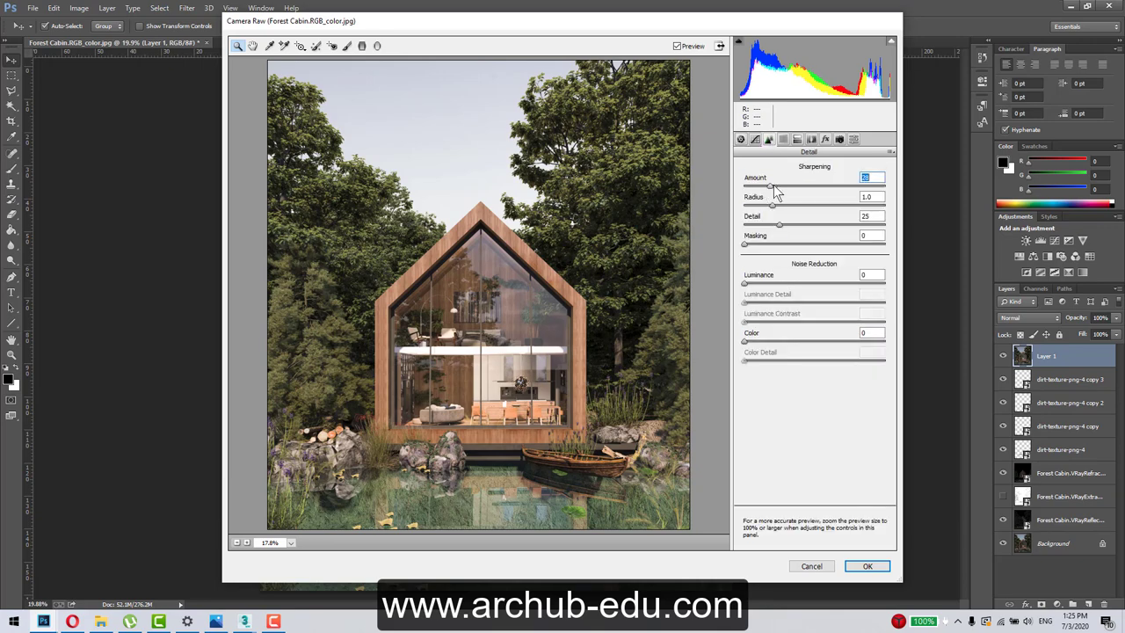
click(867, 567)
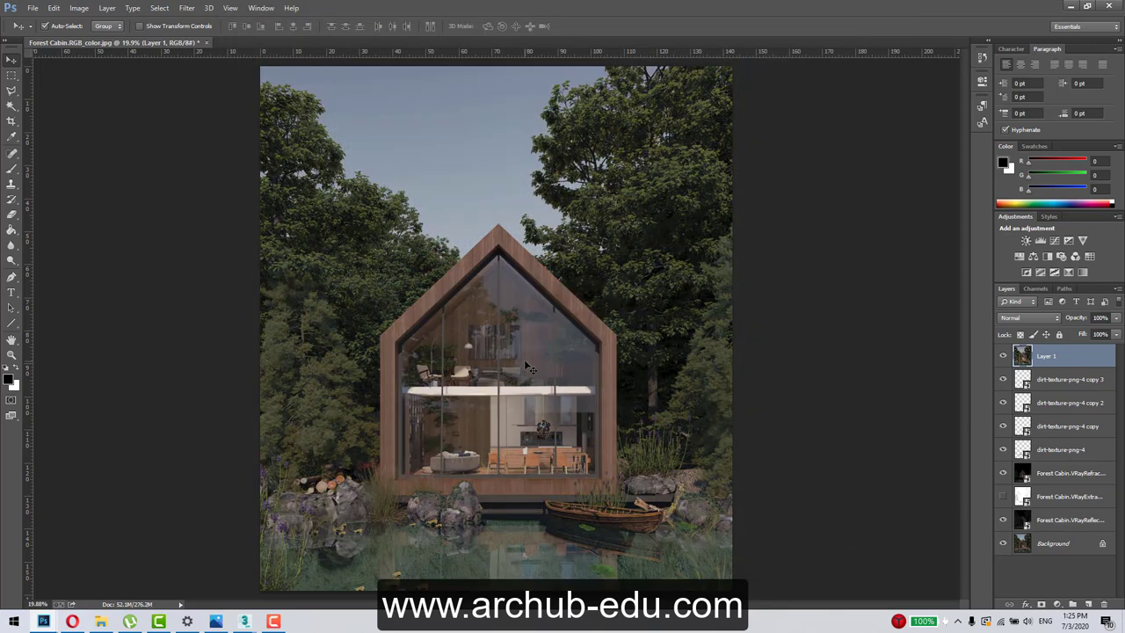
Add a Color Lookup layer using the Crisp_Warm 3DLUT at 20% opacity.
alt+scroll(525, 387, down, 2)
alt+scroll(518, 428, up, 3)
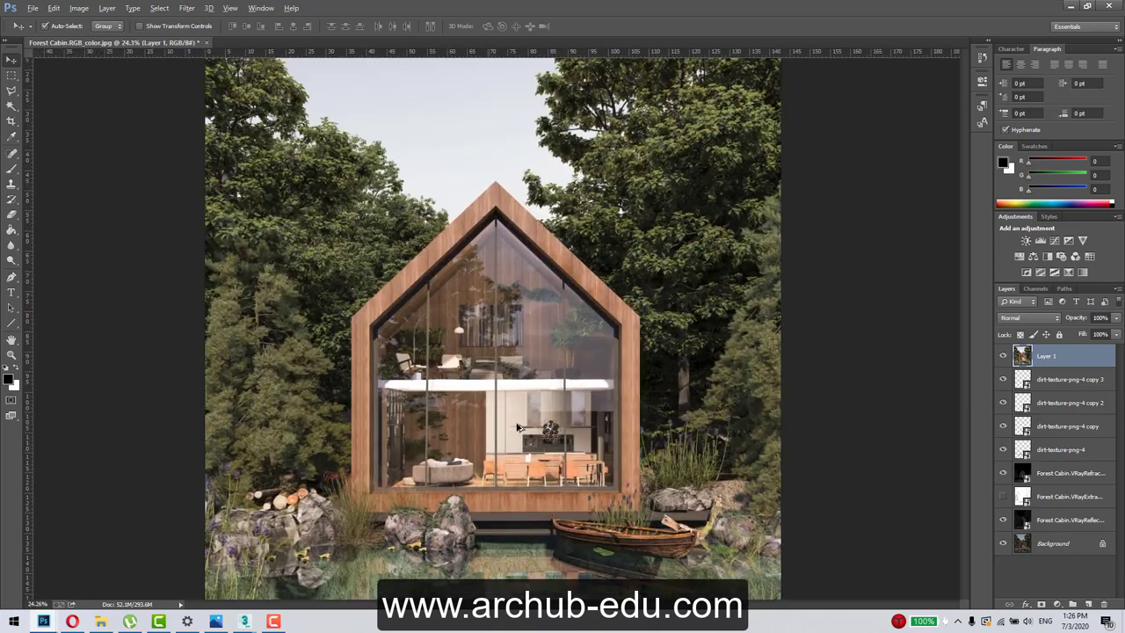
alt+scroll(519, 428, up, 1)
scroll(516, 425, down, 2)
alt+scroll(517, 423, down, 1)
alt+scroll(515, 420, down, 1)
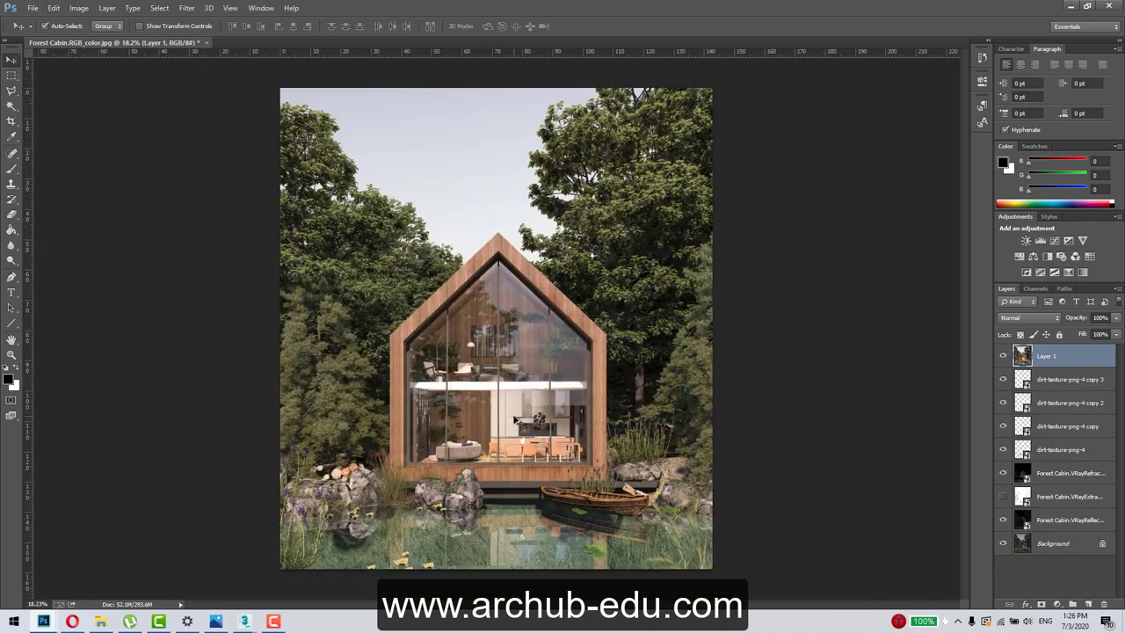
alt+scroll(517, 422, up, 1)
click(1057, 605)
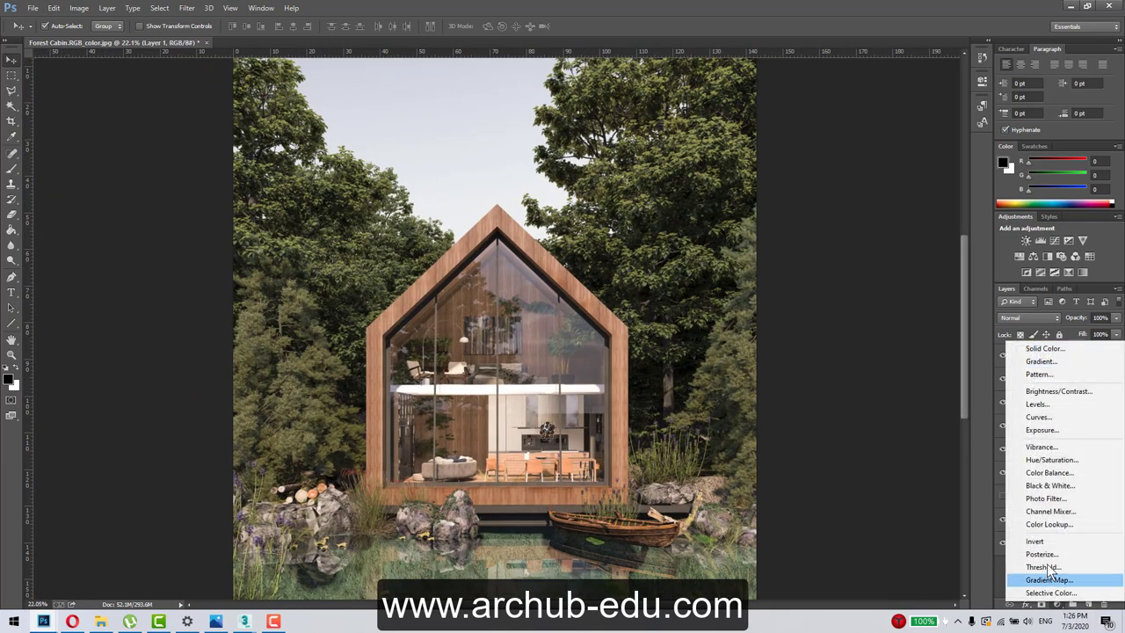
click(1049, 524)
click(883, 109)
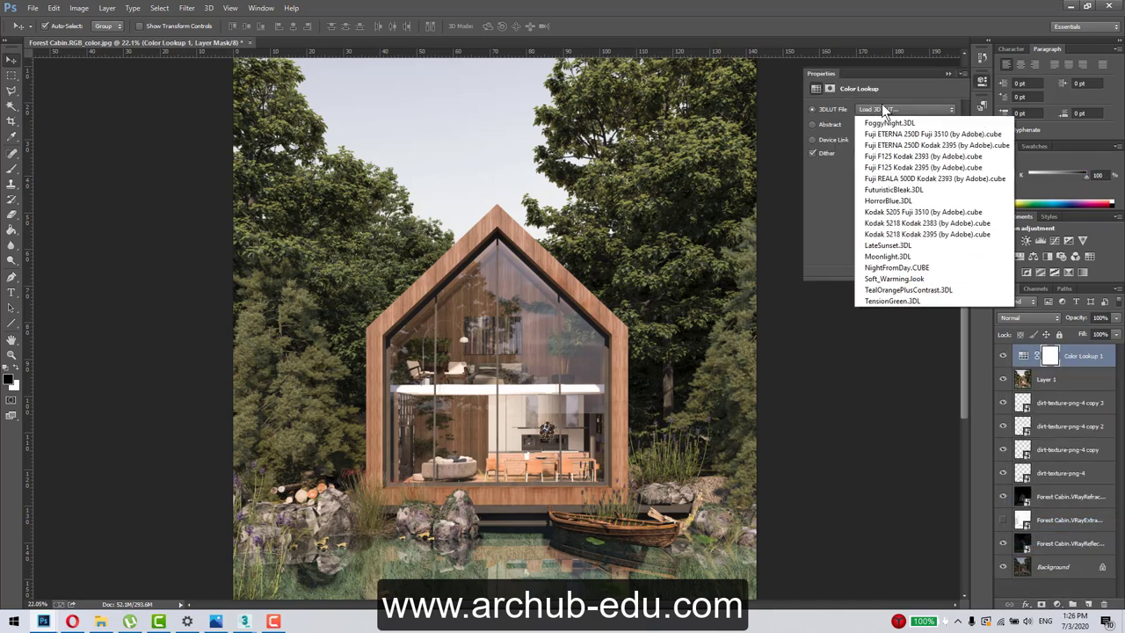
click(878, 175)
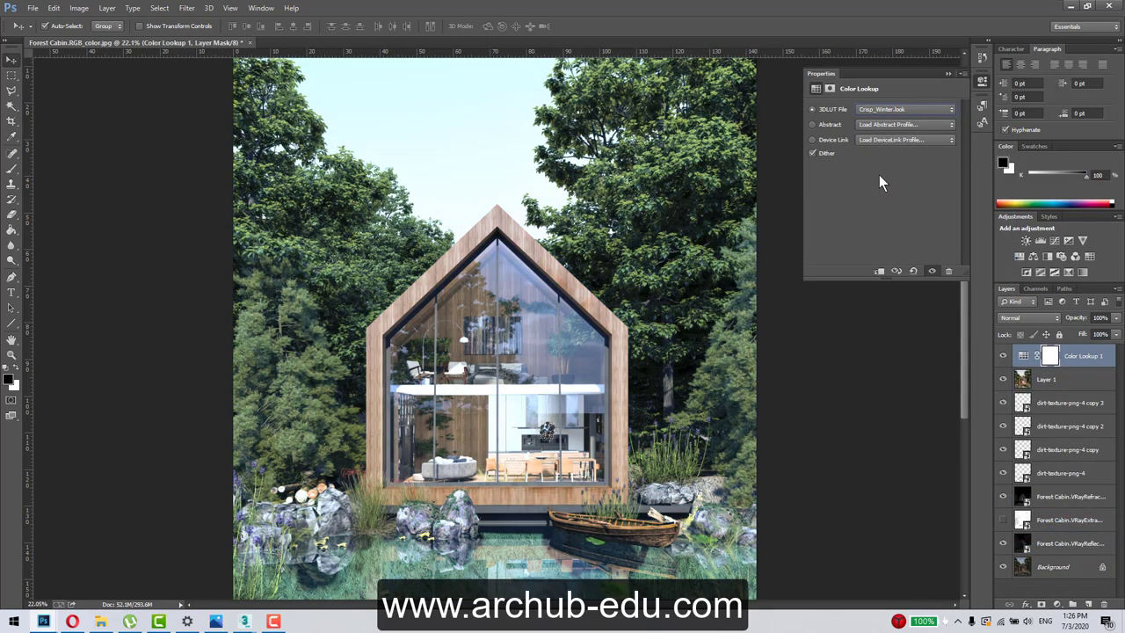
key(Up)
click(947, 74)
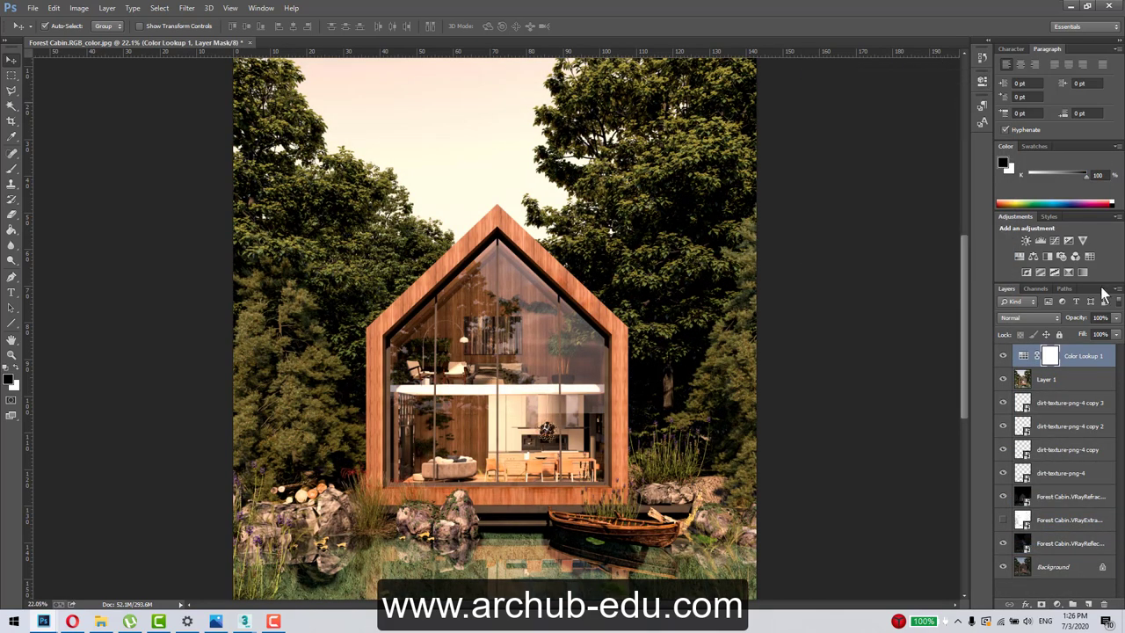
click(1101, 318)
text(20)
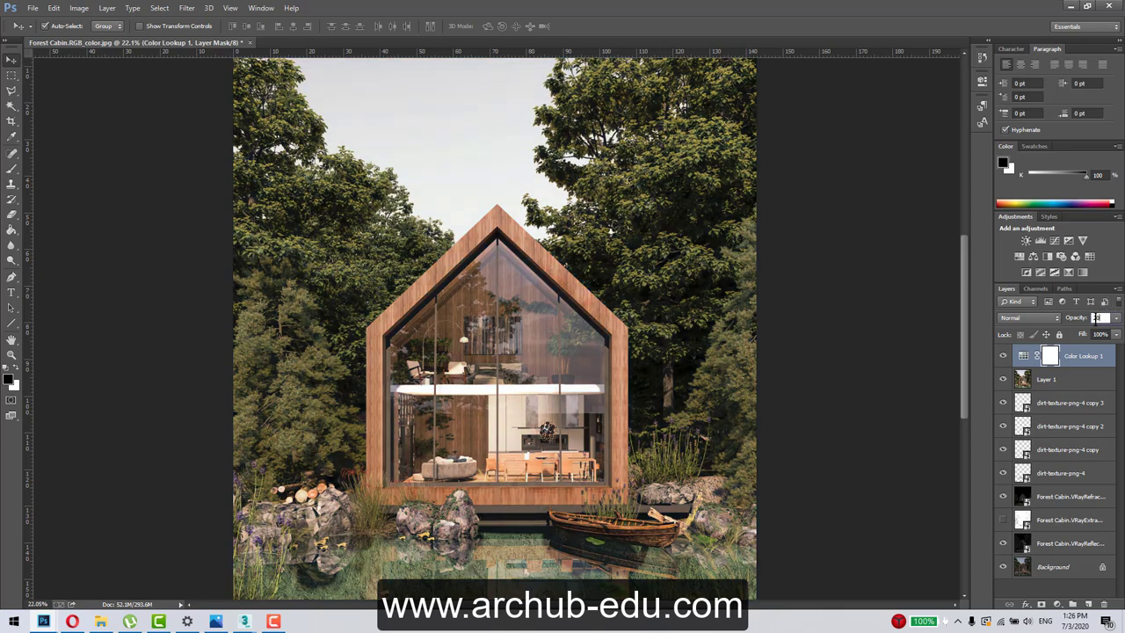
key(Return)
Add a second Color Lookup layer with the Fuji F125 Kodak LUT at 20% opacity.
click(1057, 605)
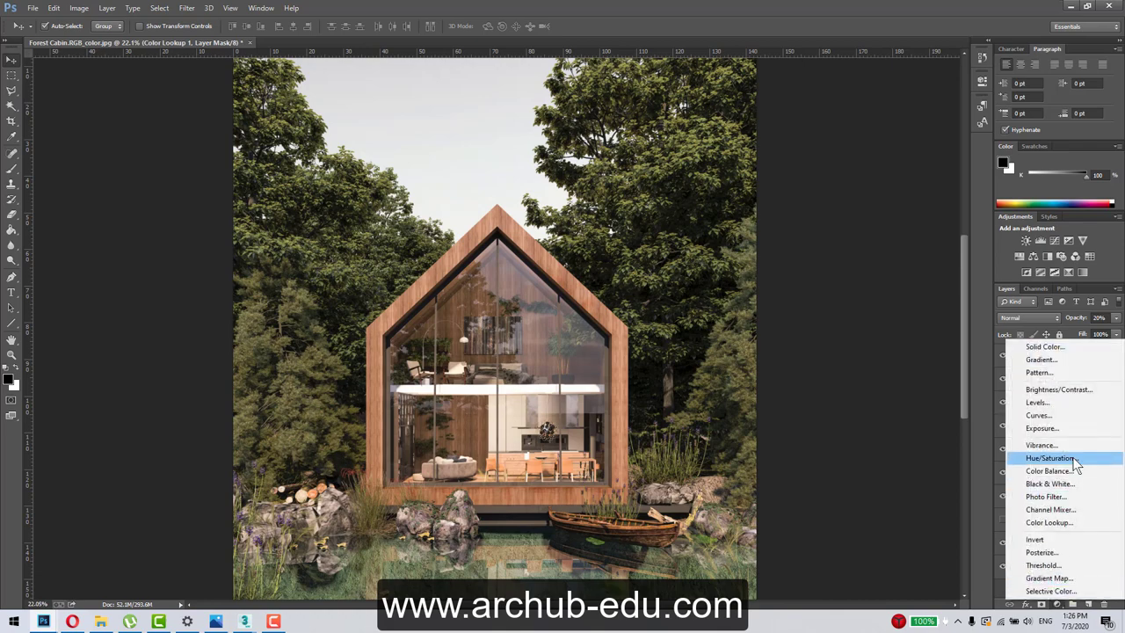
click(1051, 522)
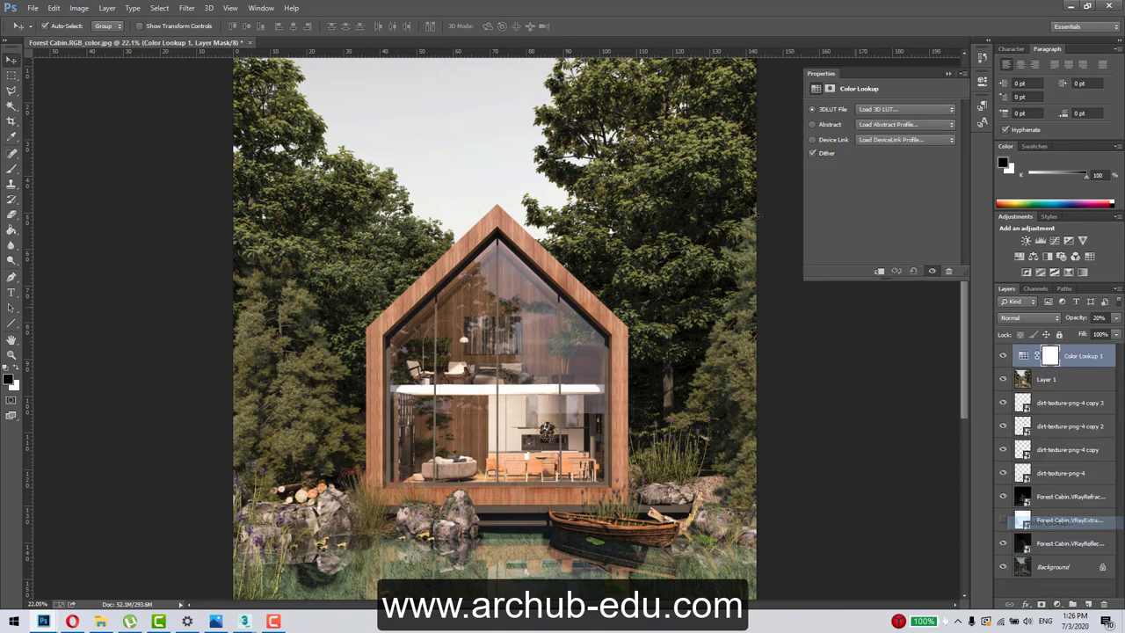
click(928, 109)
click(909, 246)
key(Down)
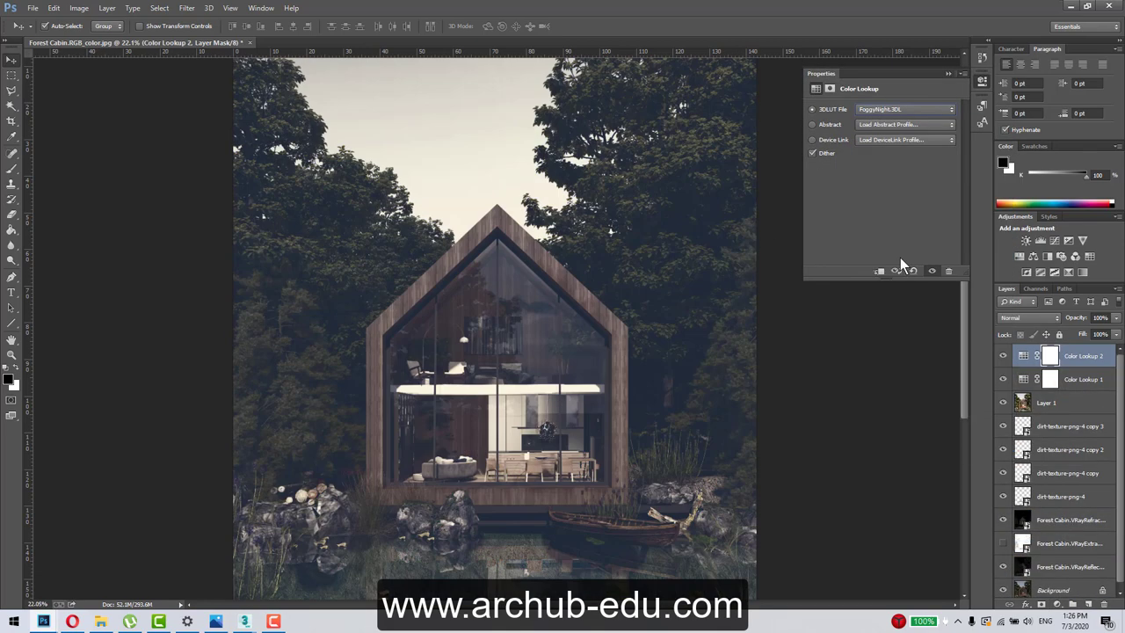
key(Down)
key(Down)
key(Down)
key(Down)
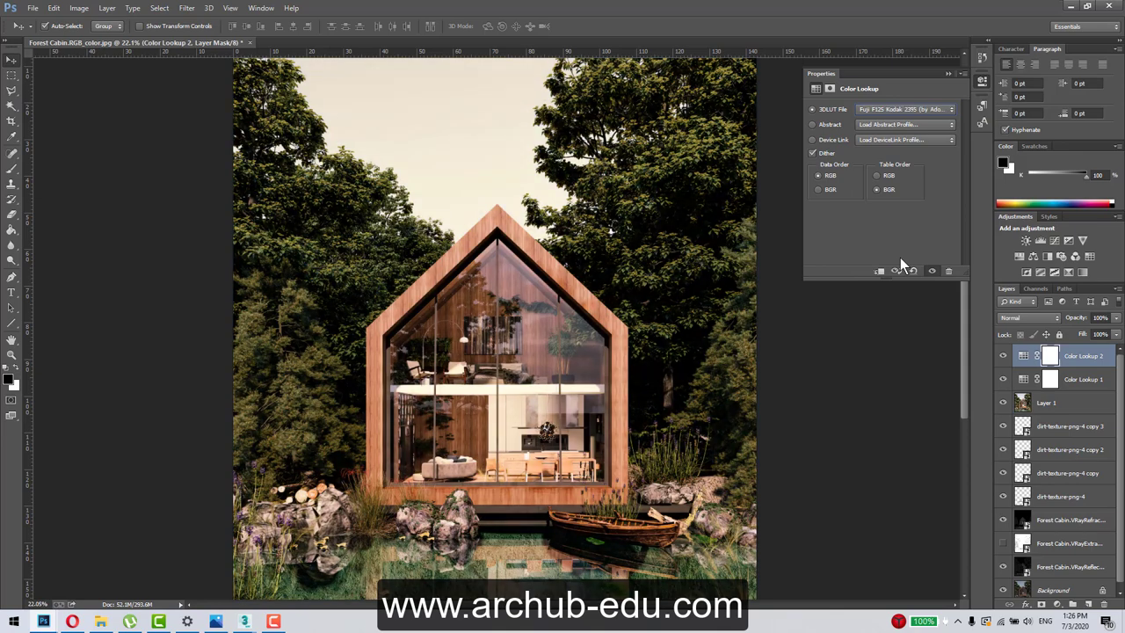
key(Down)
key(Up)
click(947, 75)
click(1099, 317)
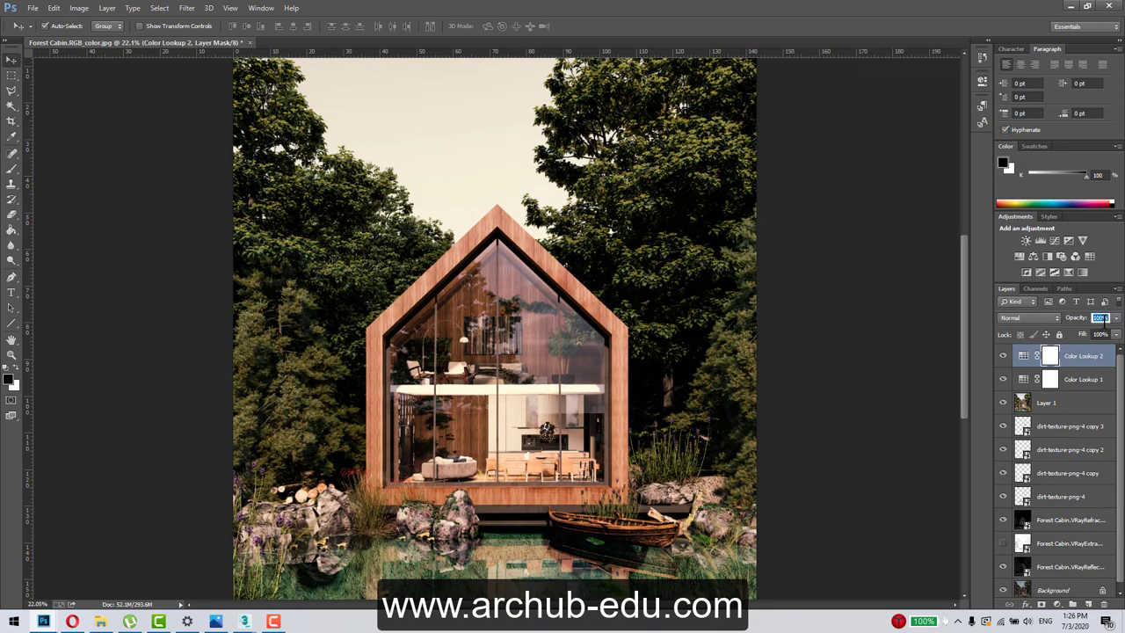
text(20)
click(1010, 361)
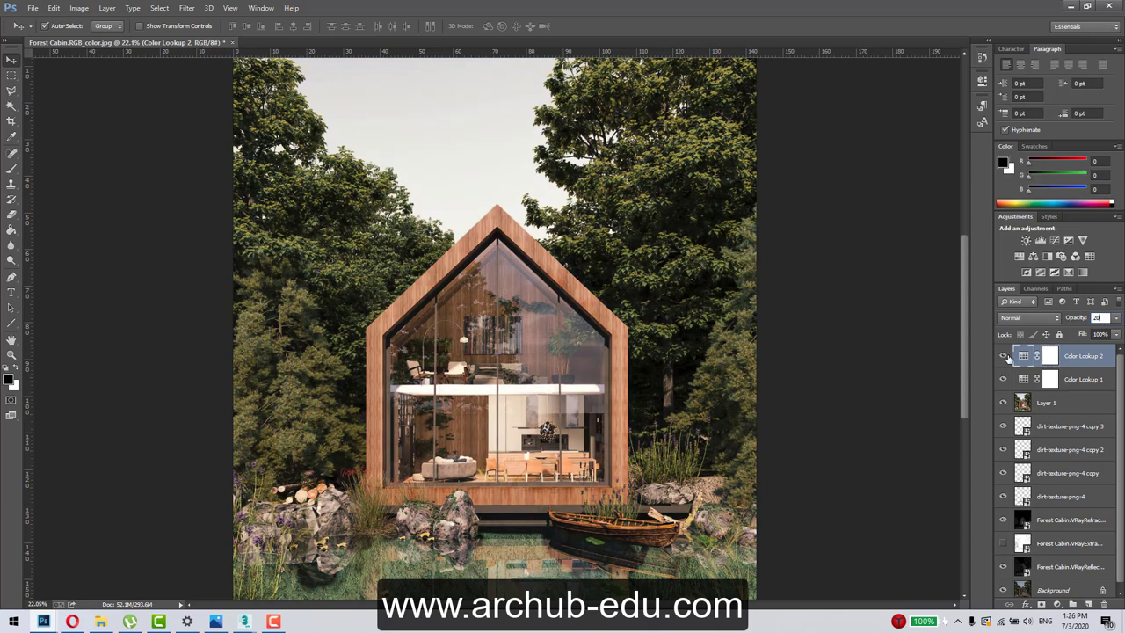
Add a third Color Lookup layer with the Fuji F125 Kodak 2395 LUT at 10% opacity.
click(1057, 605)
click(1055, 527)
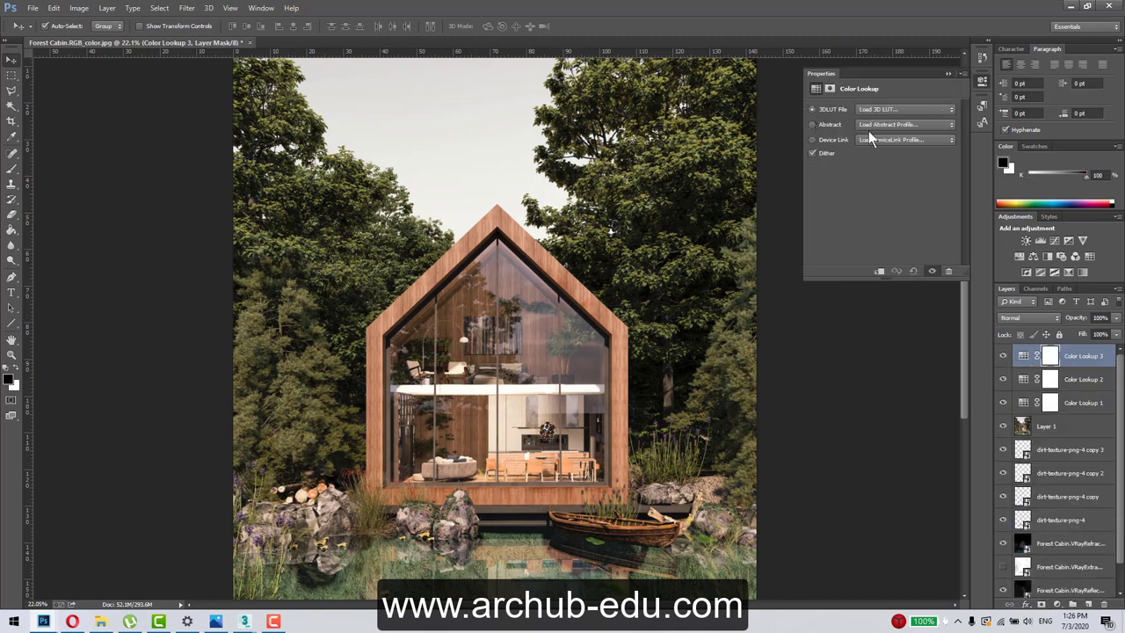
click(905, 109)
click(892, 272)
key(Down)
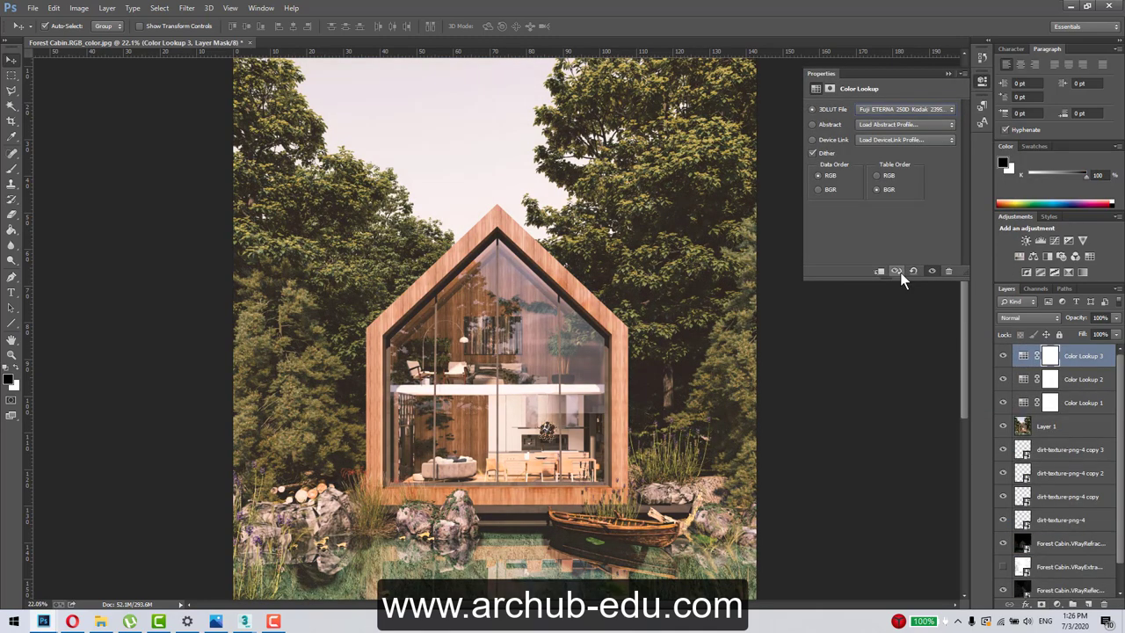
key(Down)
key(Up)
key(Down)
key(Down)
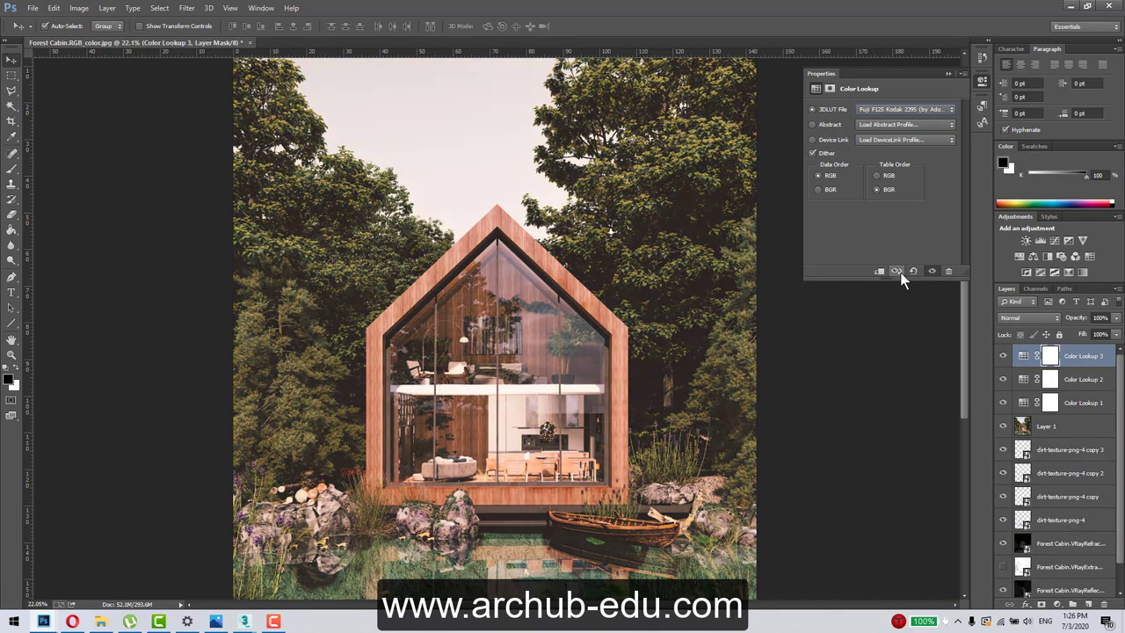
click(893, 271)
click(949, 74)
click(1100, 317)
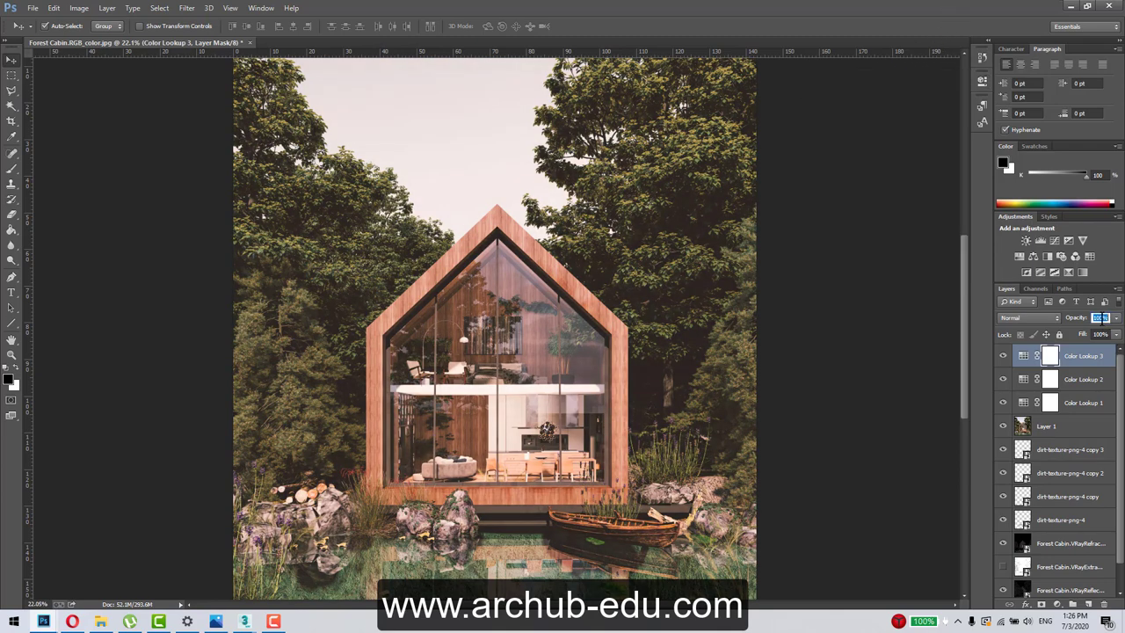
text(40)
key(Return)
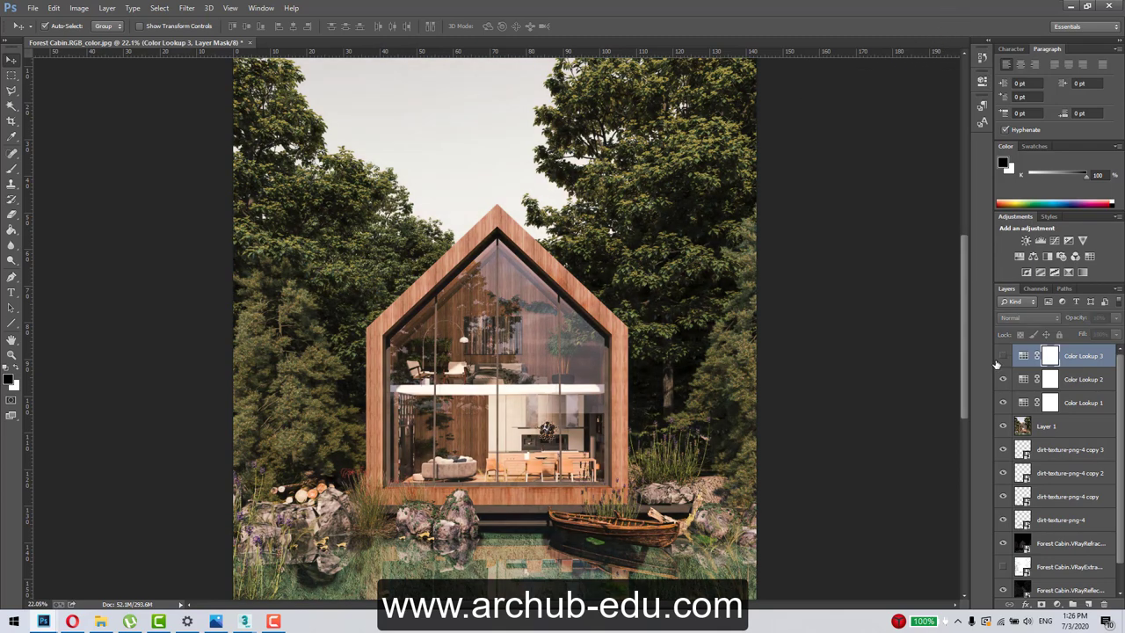
alt+scroll(646, 329, down, 1)
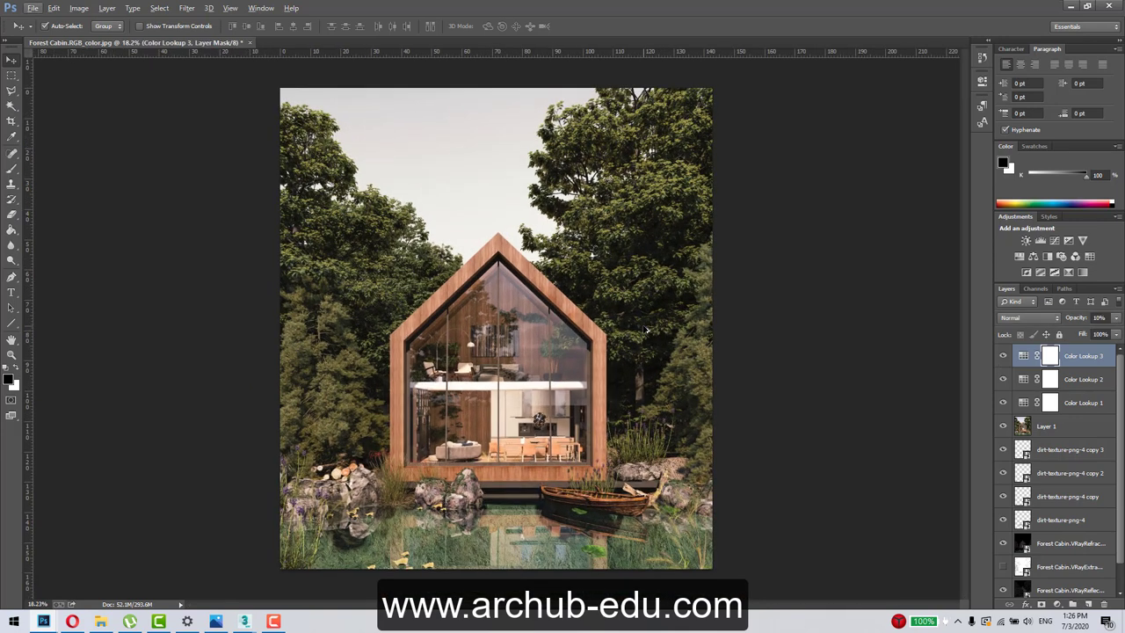